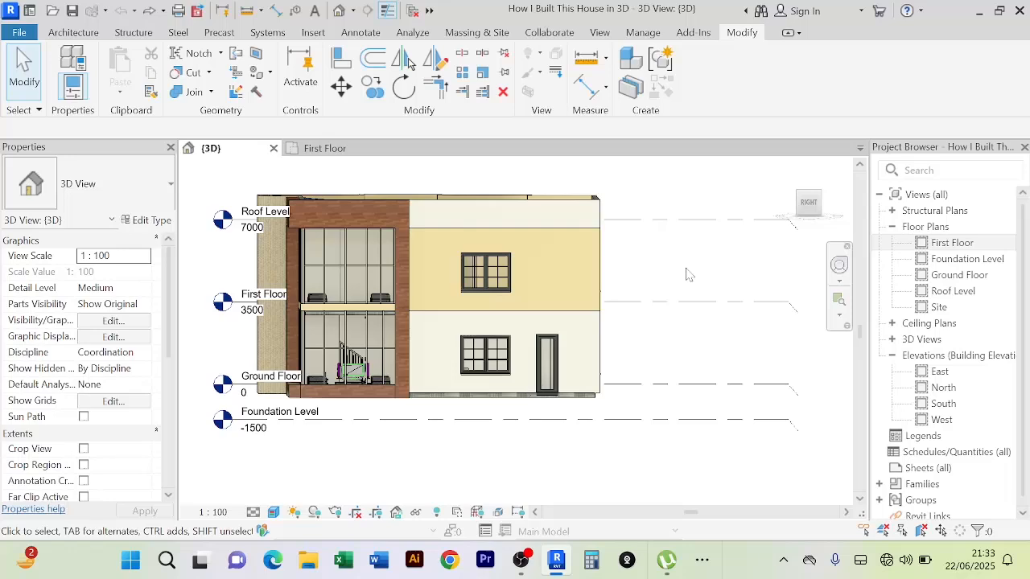
Examine the house's right and front facades in 3D, including the base of the front entrance
scroll(686, 274, "down", 1)
middle_click_drag(673, 285, 501, 471, "shift")
scroll(672, 426, "up", 3)
scroll(669, 301, "down", 3)
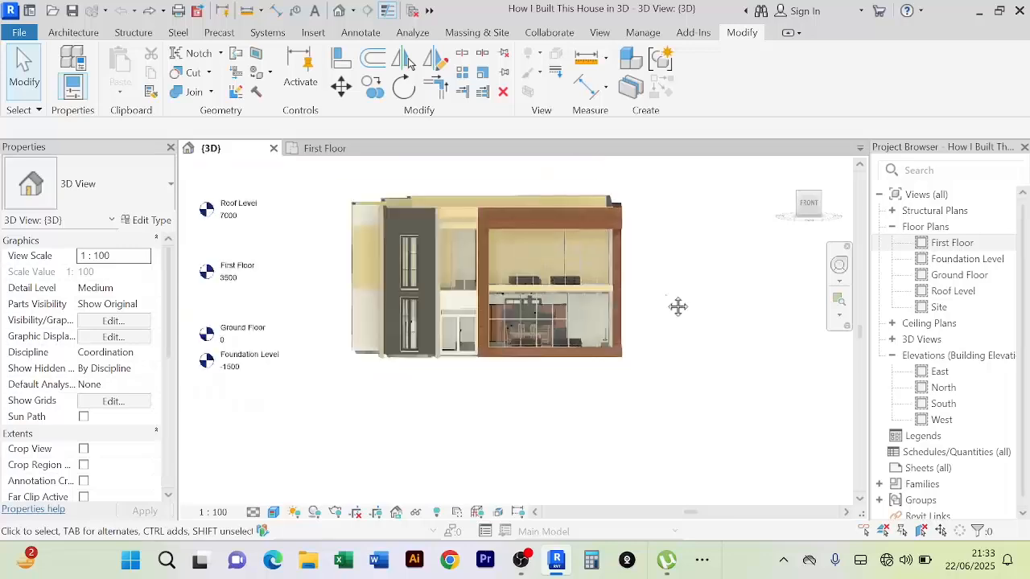
middle_click_drag(678, 306, 701, 367)
scroll(639, 364, "up", 3)
scroll(636, 359, "down", 3)
scroll(676, 346, "down", 2)
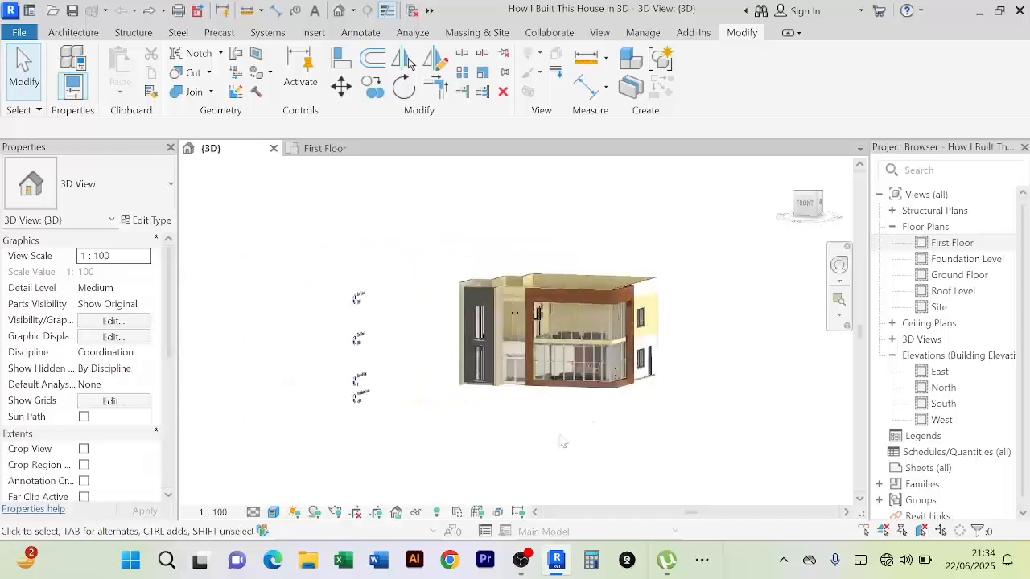
mouse_move(563, 442)
middle_mouse_down("shift")
mouse_move(641, 437)
mouse_move(577, 437)
middle_mouse_up("shift")
scroll(611, 423, "up", 3)
scroll(593, 447, "down", 2)
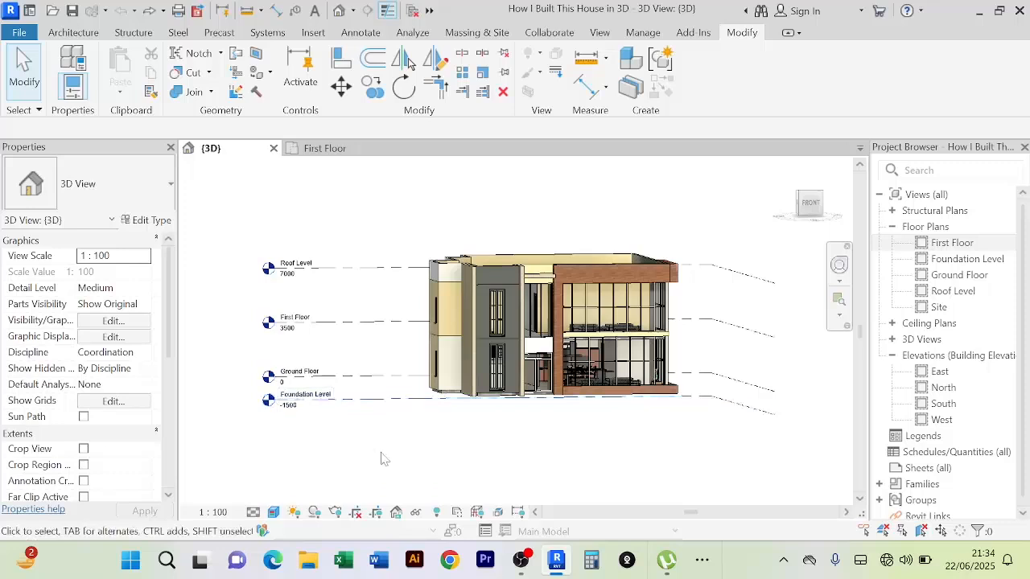
scroll(609, 432, "up", 2)
middle_click_drag(593, 425, 598, 436)
scroll(444, 391, "up", 4)
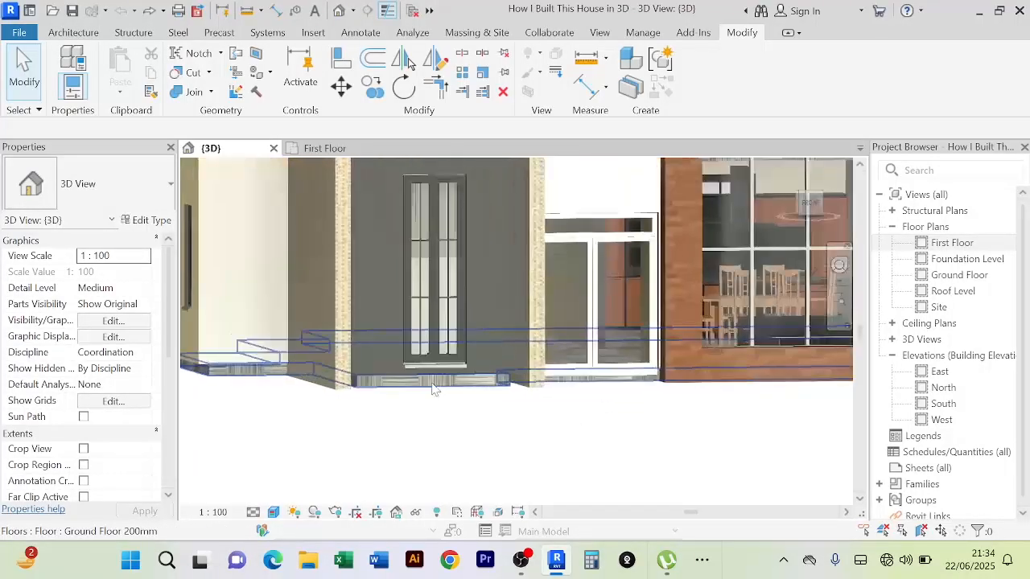
scroll(579, 432, "down", 4)
middle_click_drag(591, 435, 495, 426, "shift")
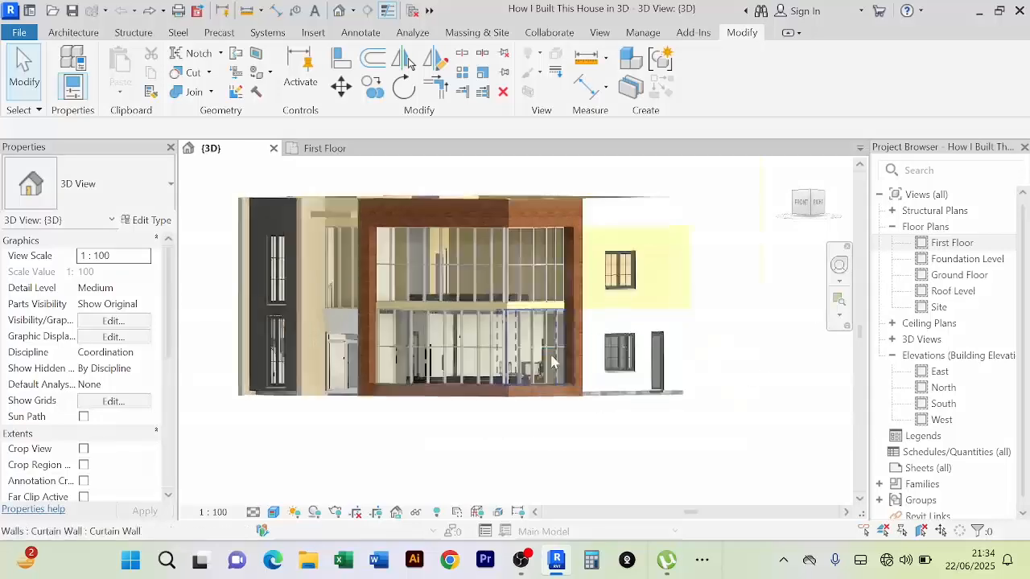
Inspect the brick casing around the corner curtain walls, the roof and the tall front windows
middle_click_drag(597, 430, 607, 450, "shift")
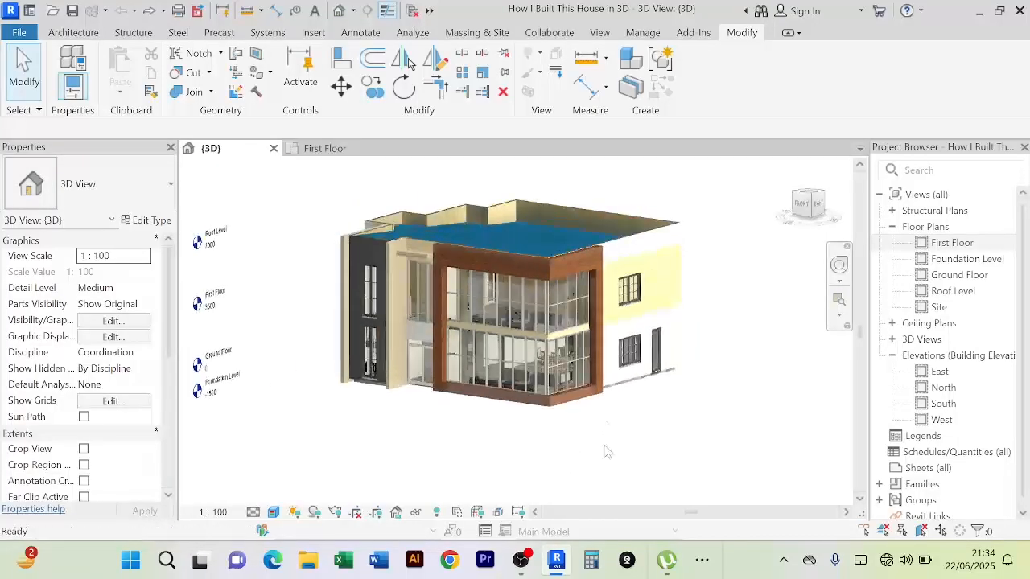
scroll(606, 451, "up", 6)
scroll(608, 344, "down", 8)
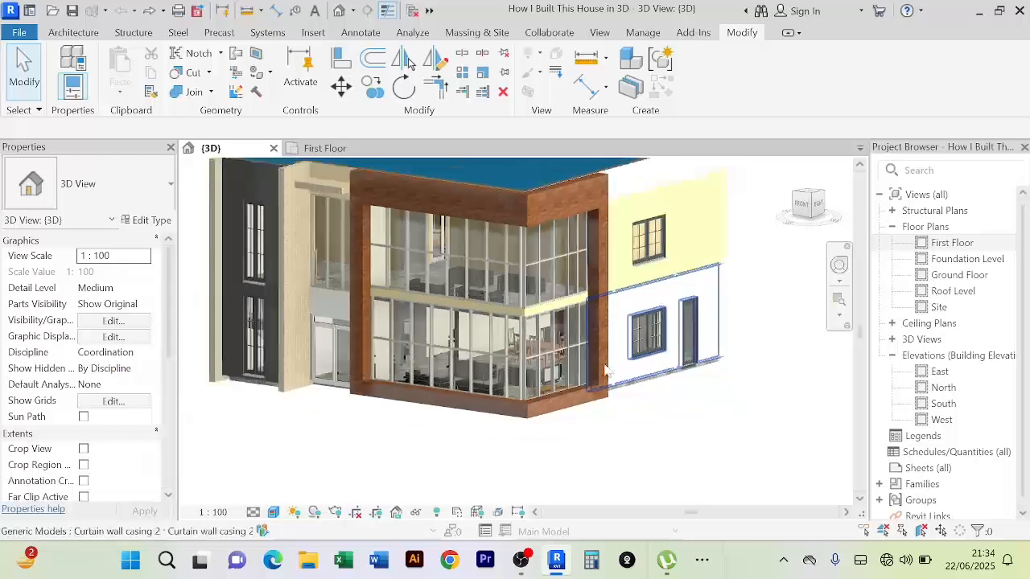
middle_click_drag(661, 419, 604, 431, "shift")
scroll(527, 256, "up", 5)
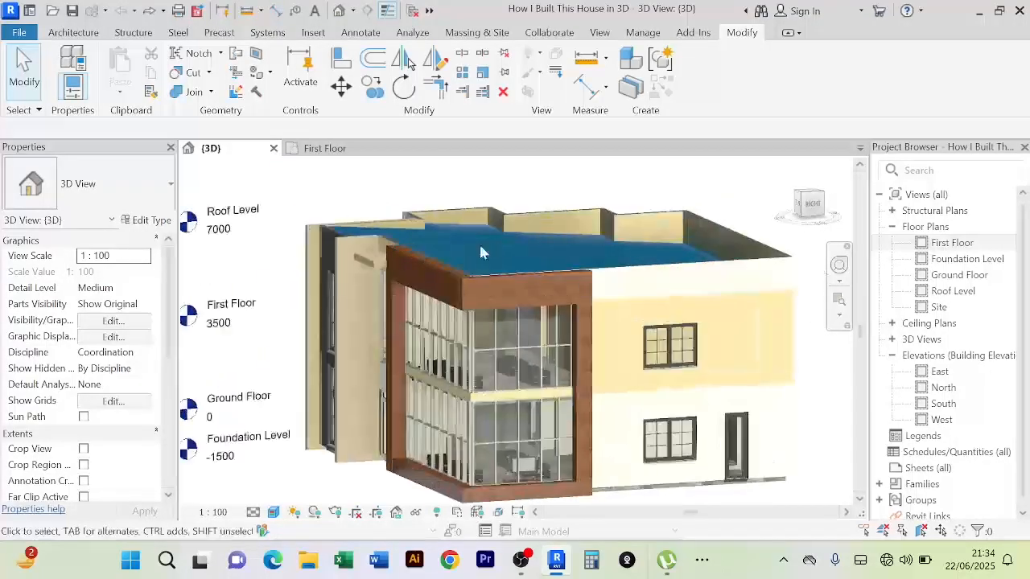
scroll(411, 257, "down", 6)
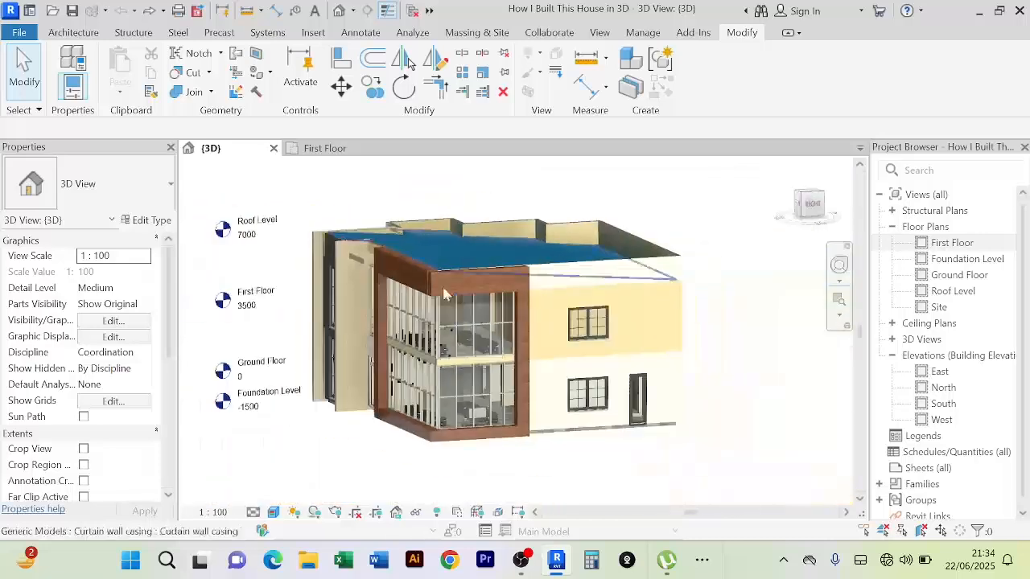
scroll(568, 424, "down", 2)
scroll(587, 427, "up", 6)
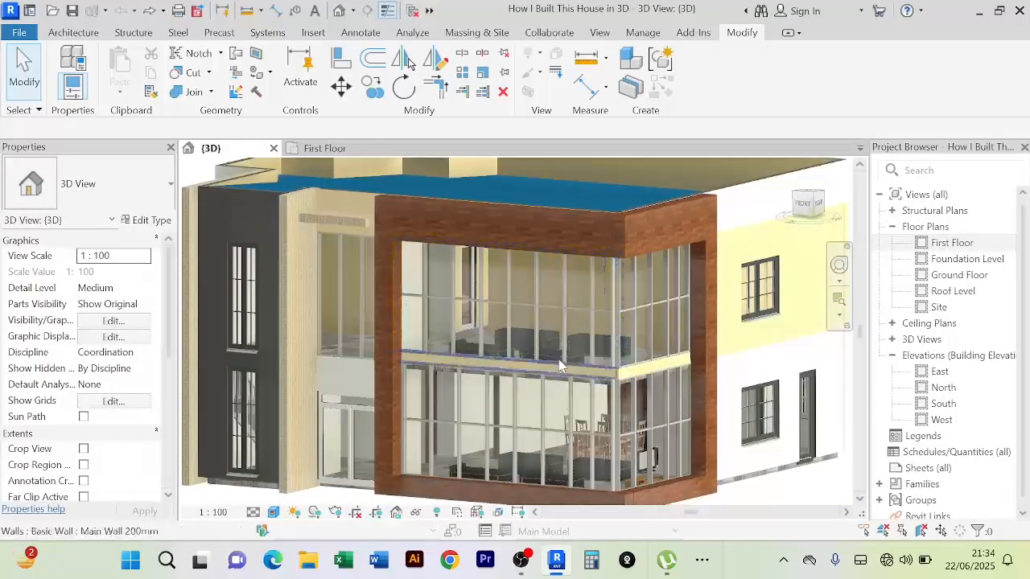
scroll(563, 339, "down", 3)
middle_click_drag(494, 470, 546, 461, "shift")
scroll(586, 471, "up", 4)
scroll(587, 471, "down", 3)
scroll(547, 461, "down", 2)
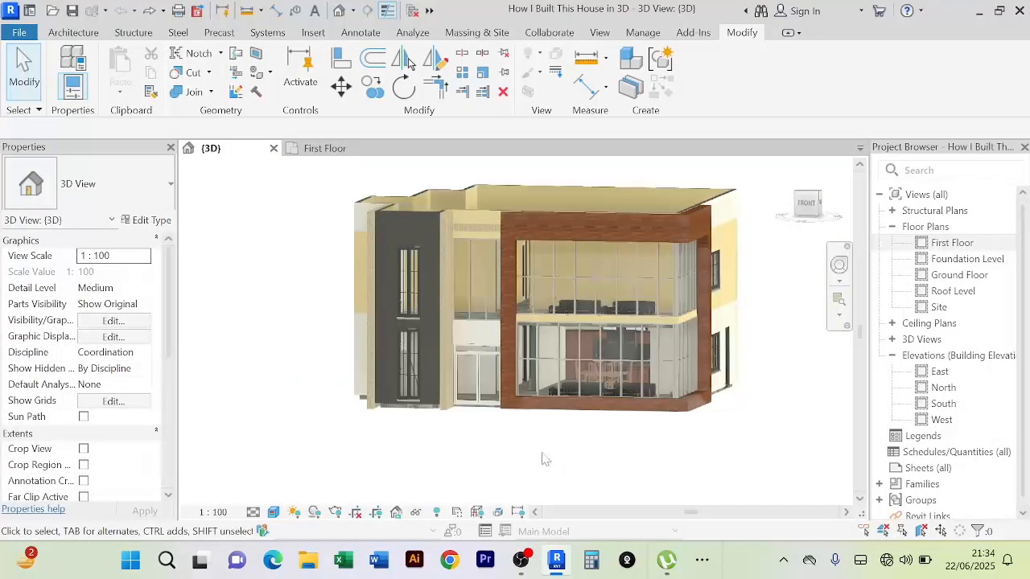
scroll(414, 266, "up", 5)
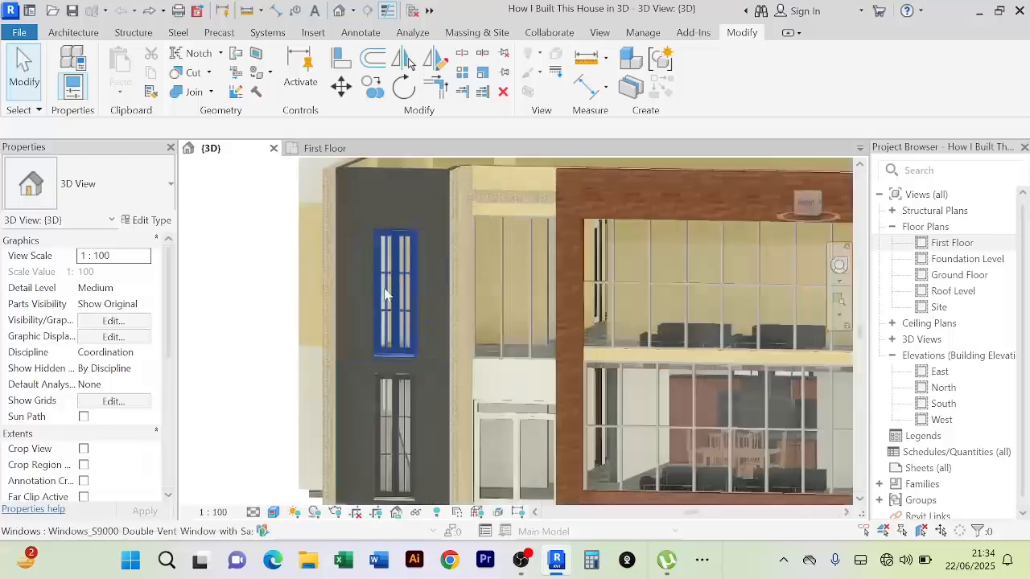
scroll(396, 404, "down", 5)
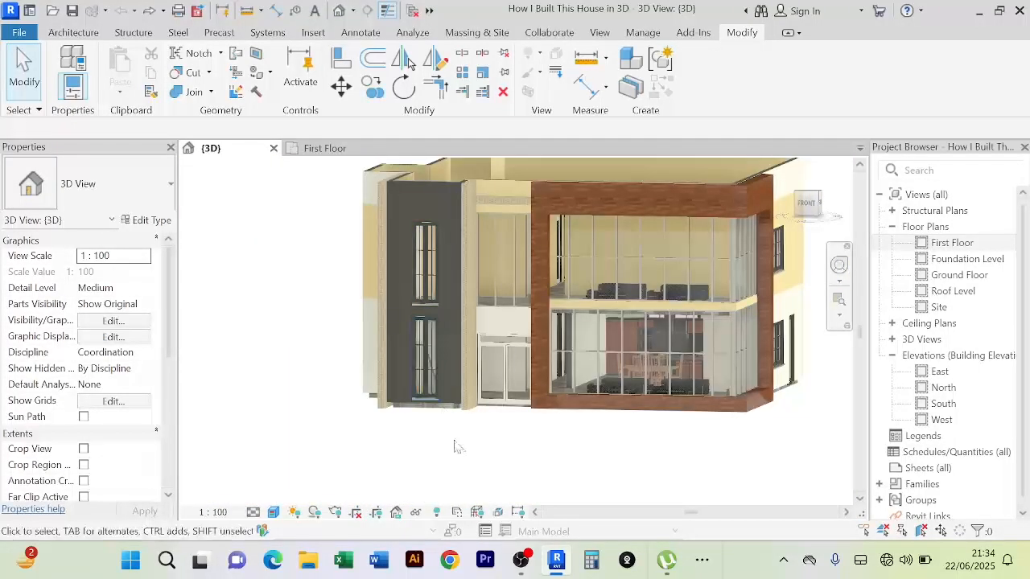
middle_click_drag(464, 454, 555, 451, "shift")
scroll(560, 451, "down", 3)
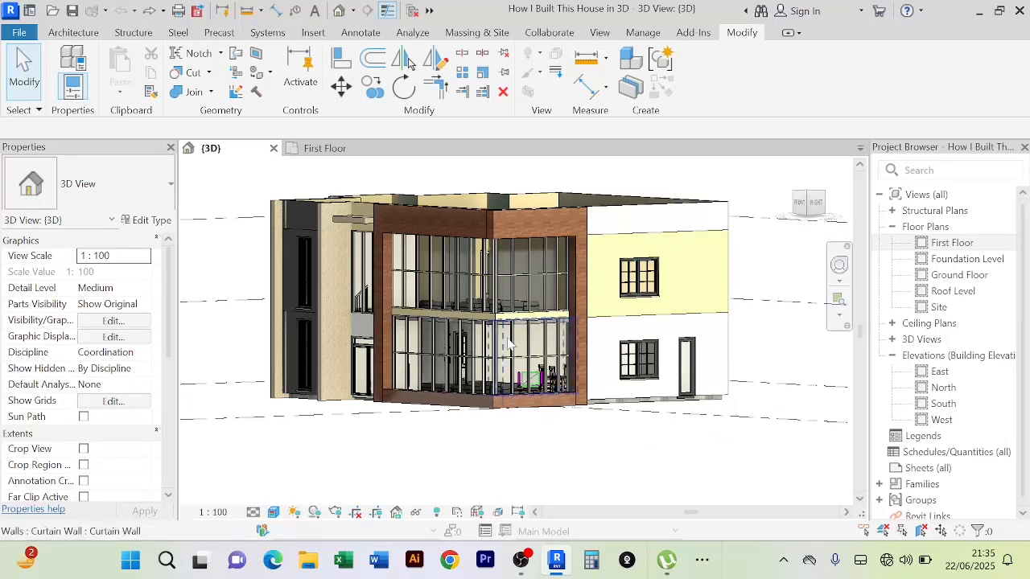
Examine the house's right-side facade with its two windows and side door
scroll(524, 484, "up", 2)
scroll(524, 484, "down", 2)
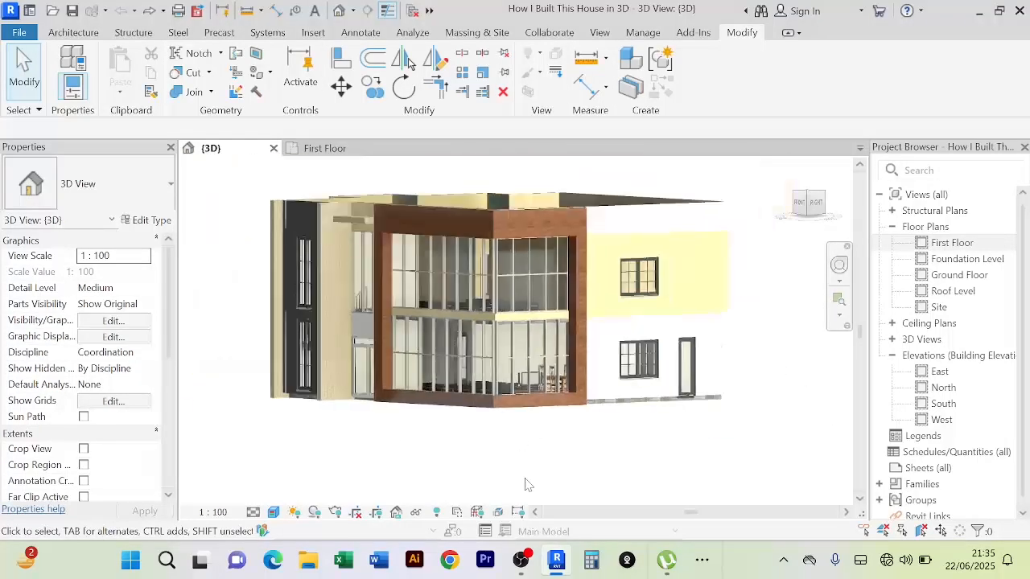
middle_click_drag(524, 484, 456, 483, "shift")
scroll(481, 427, "up", 2)
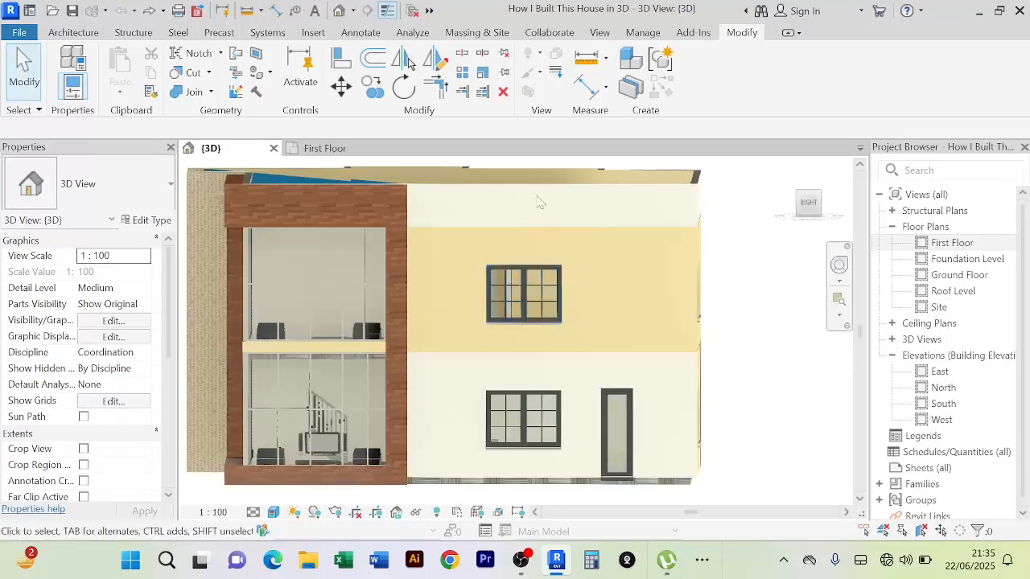
scroll(481, 426, "down", 2)
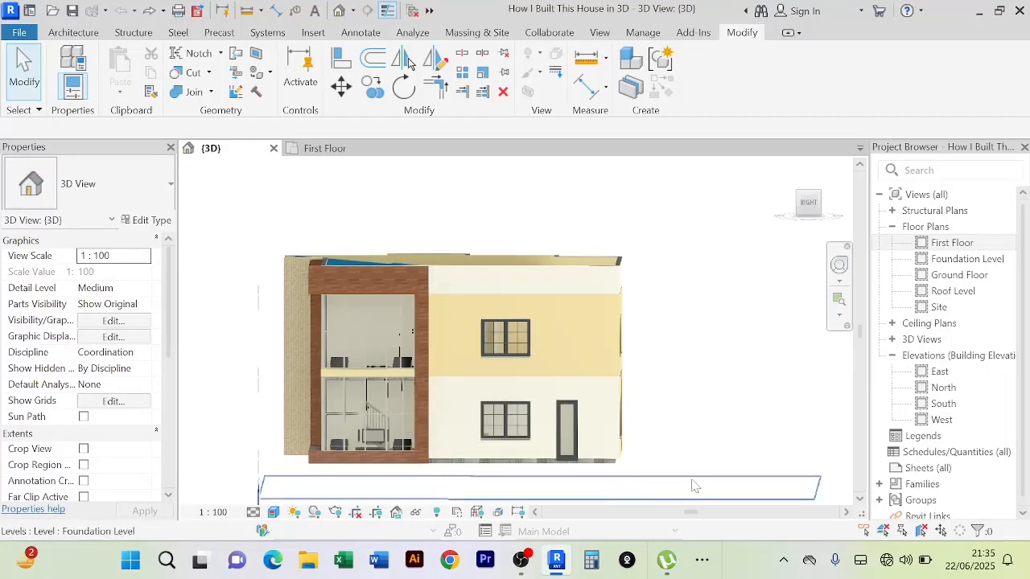
middle_click_drag(697, 452, 687, 429)
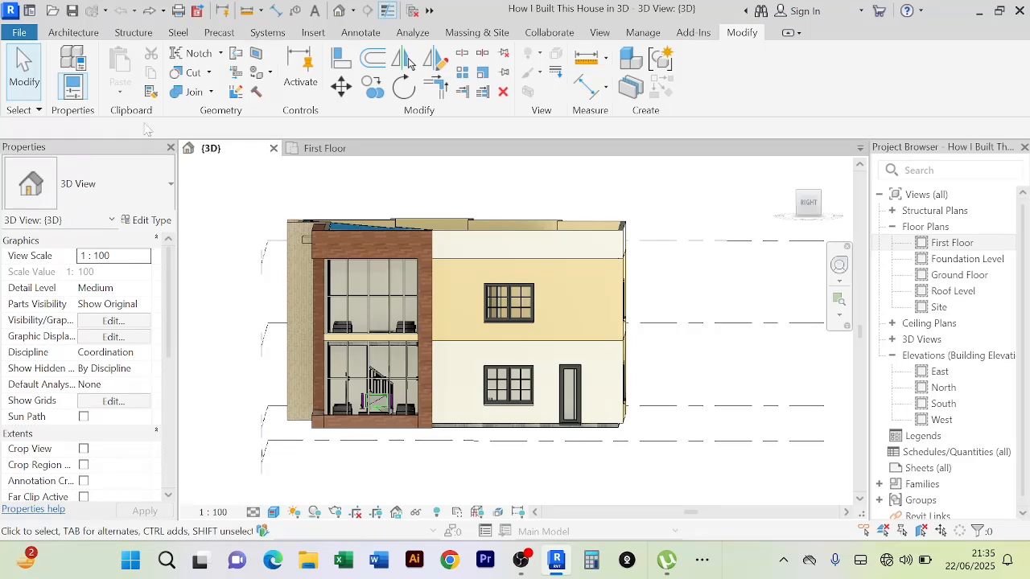
scroll(673, 363, "up", 1)
middle_click_drag(673, 363, 690, 381)
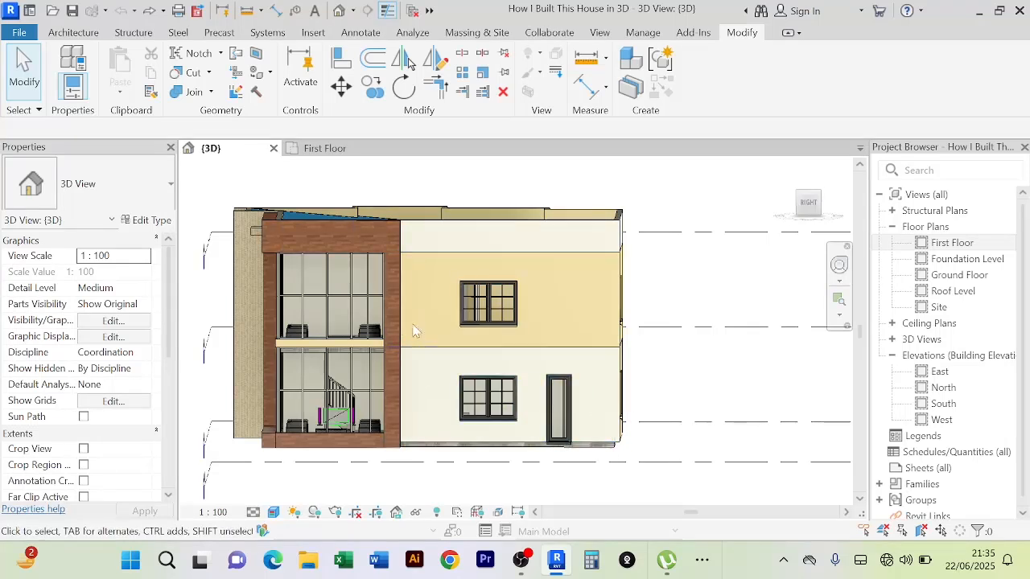
Inspect the textured door casing beside the brick curtain wall frame on the right facade by selecting it, and clear the selection
scroll(241, 303, "up", 5)
scroll(234, 305, "up", 1)
middle_click_drag(271, 326, 348, 342)
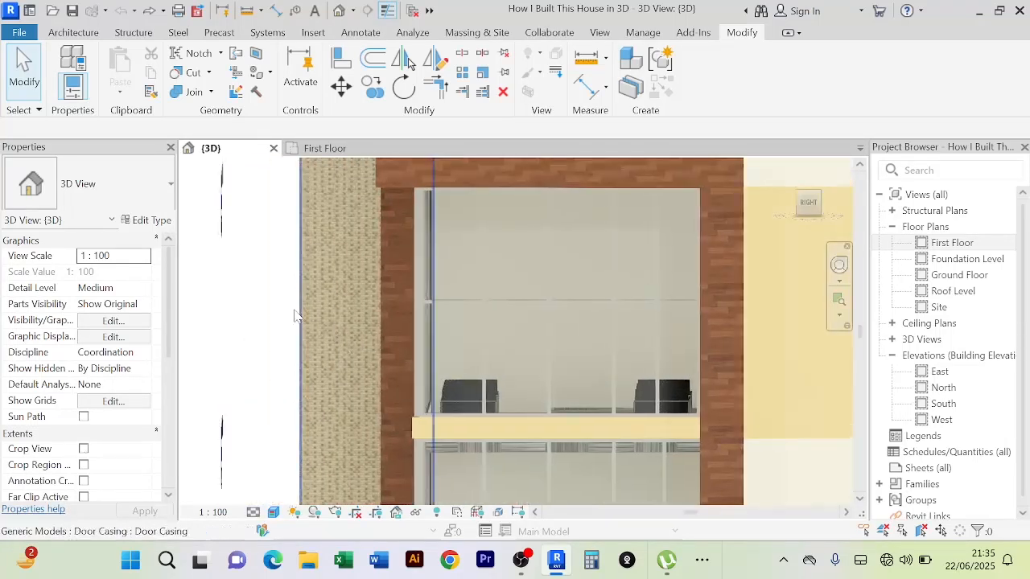
left_click(319, 301)
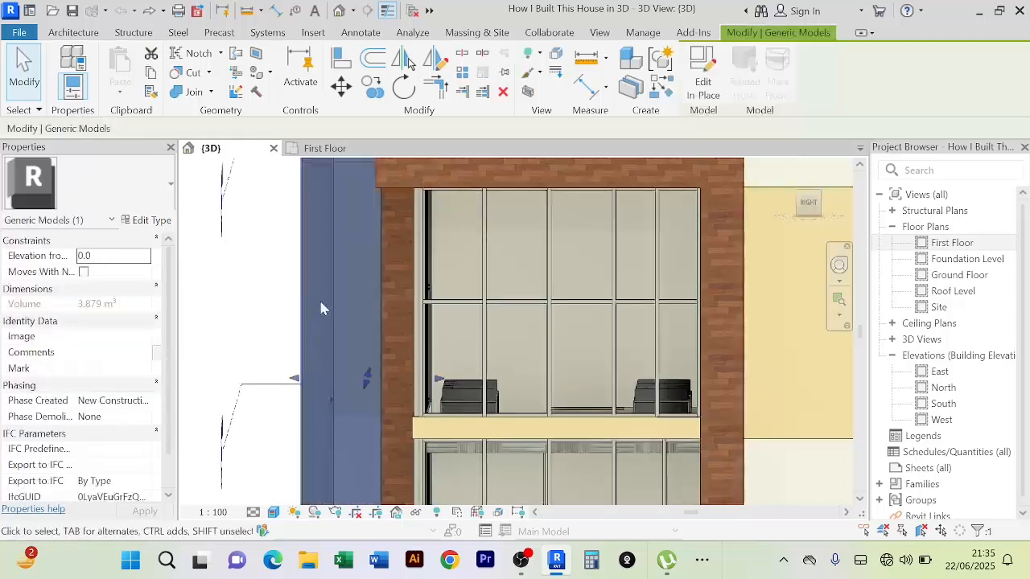
scroll(322, 306, "down", 4)
scroll(667, 324, "down", 4)
middle_click_drag(645, 333, 496, 304)
left_click(690, 435)
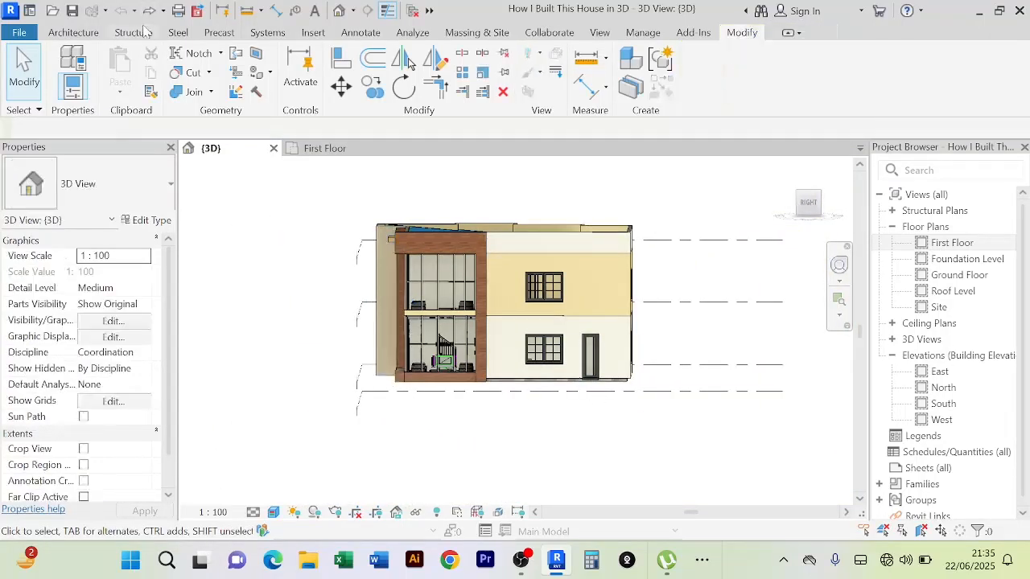
Create an in-place model in the Generic Models category with the name Generic Models 5
left_click(70, 37)
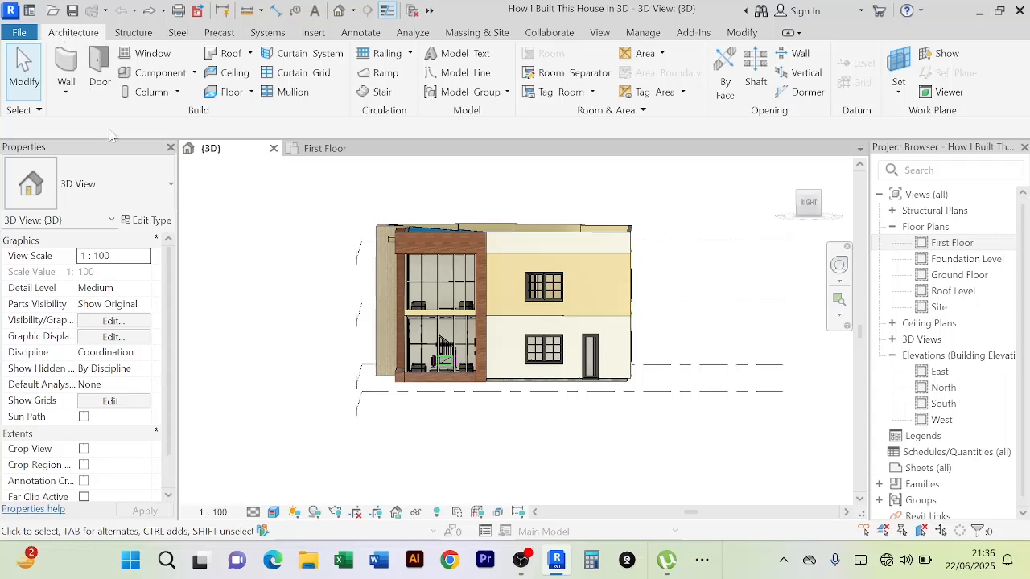
left_click(194, 72)
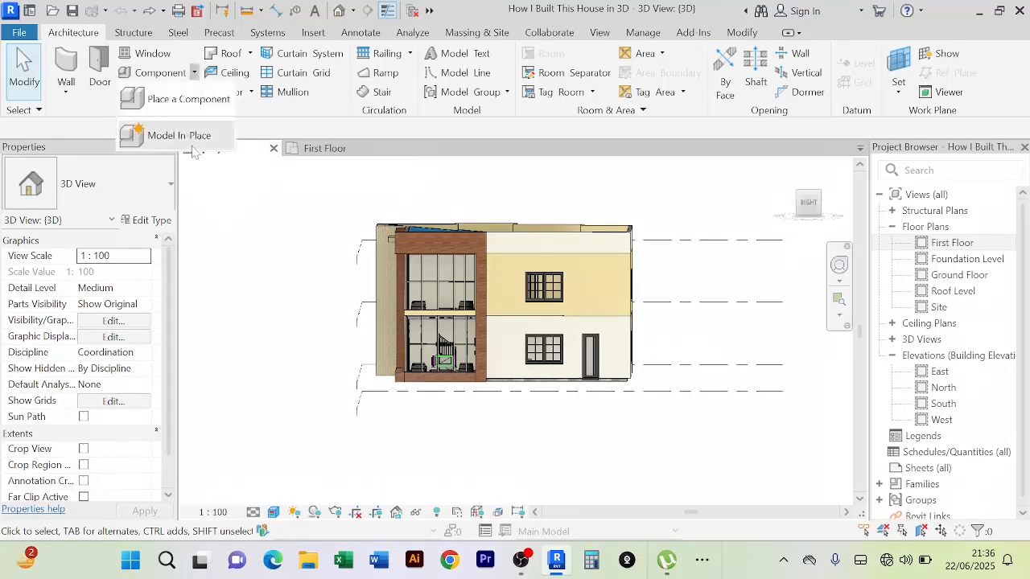
left_click(179, 136)
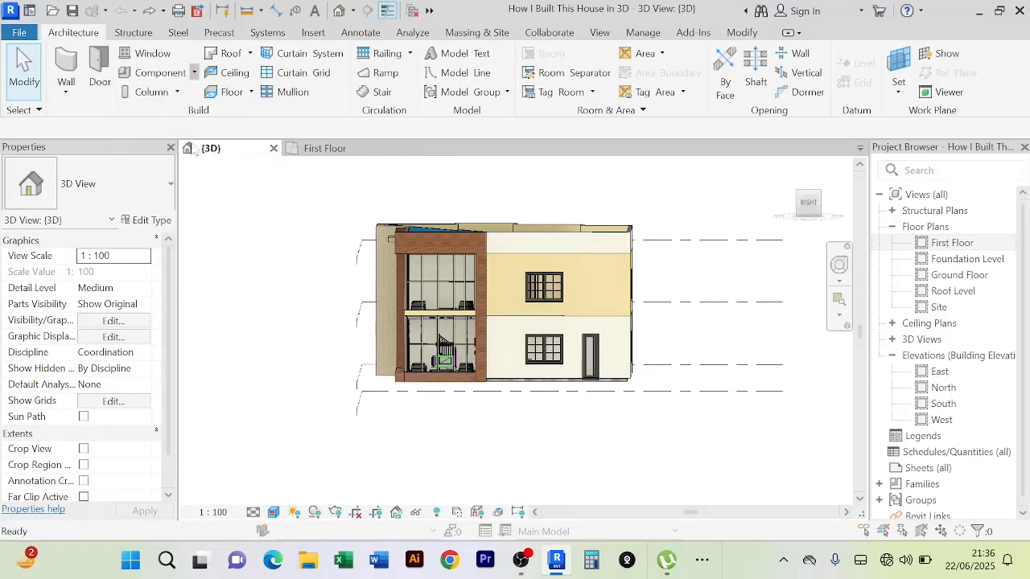
left_click(468, 238)
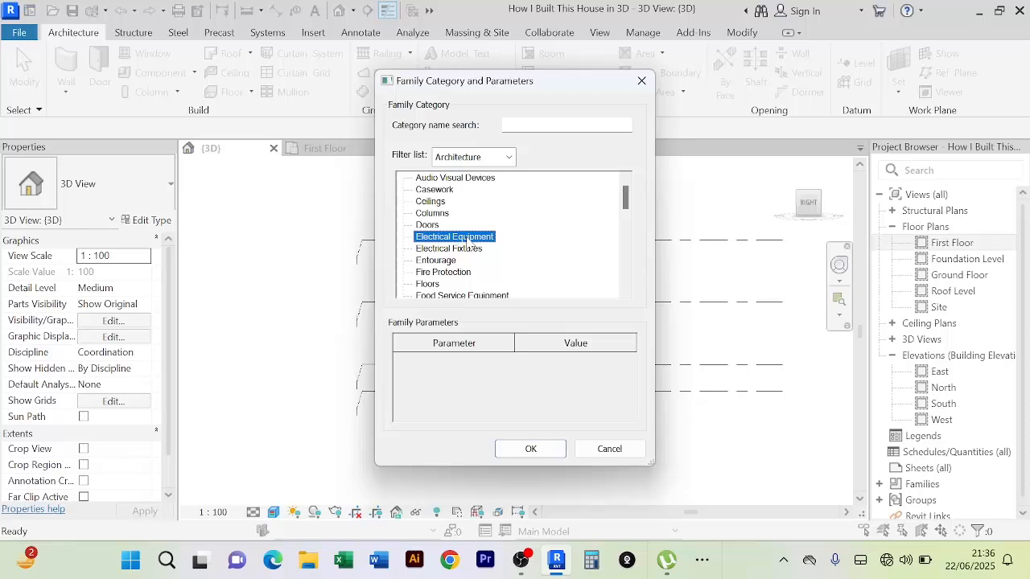
key("g")
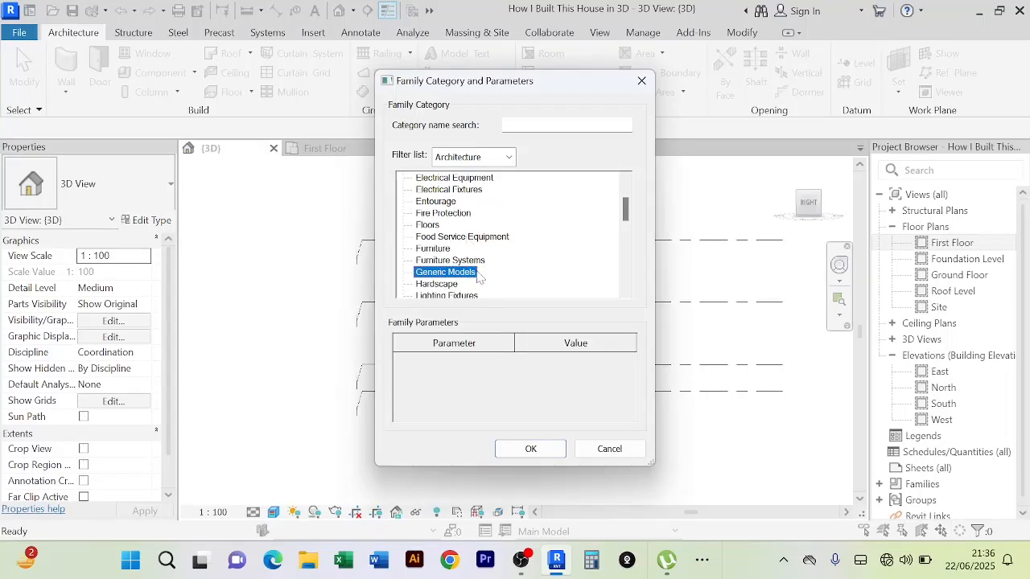
left_click(529, 448)
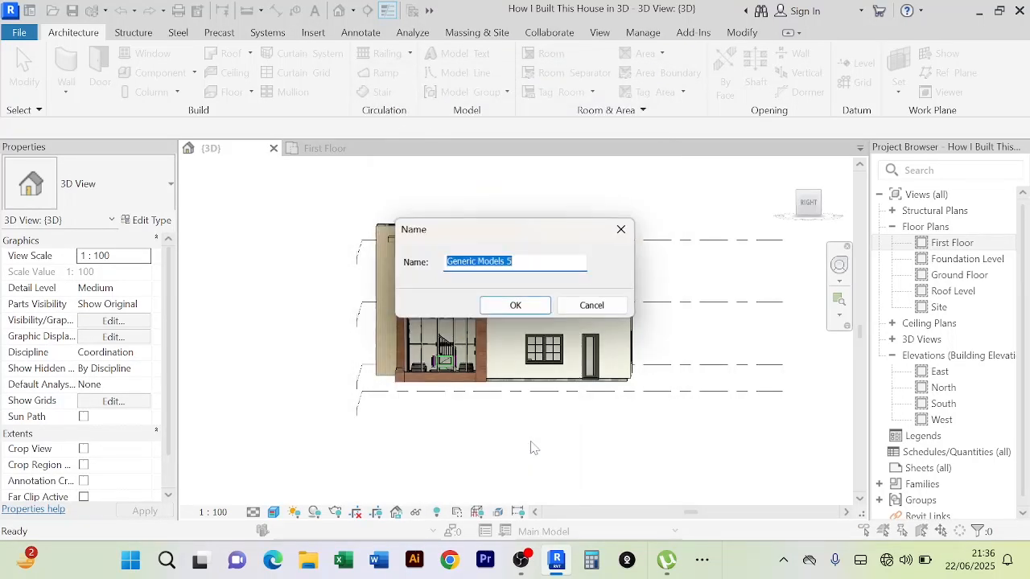
left_click(513, 306)
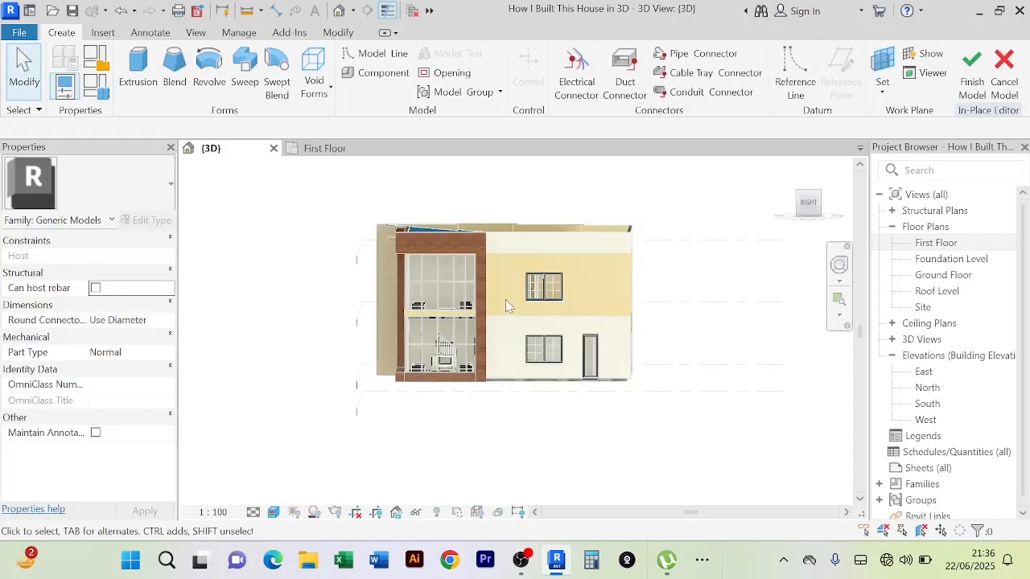
Start an extrusion and set its work plane by picking the main wall on the house's right-side facade
left_click(135, 68)
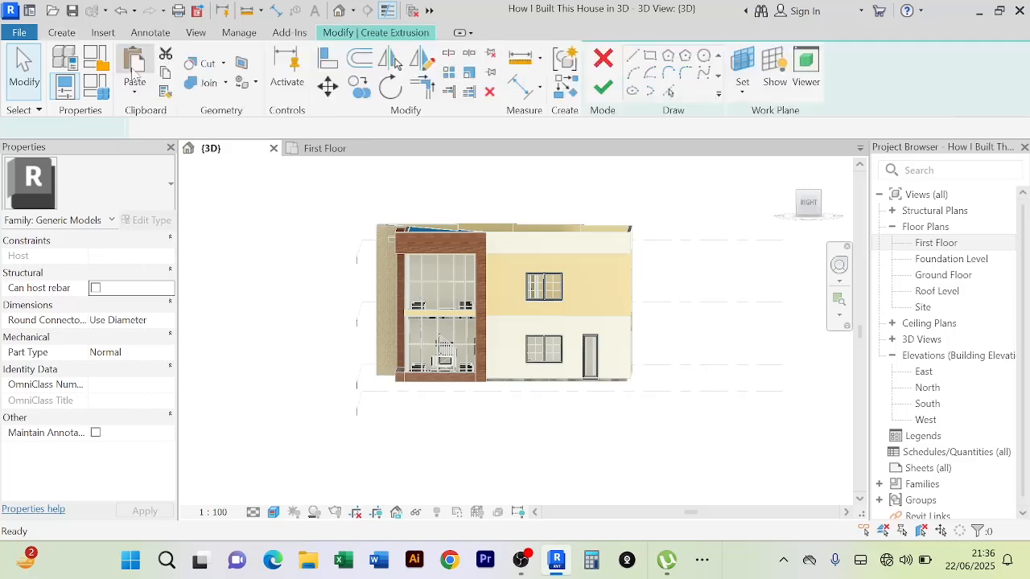
left_click(743, 69)
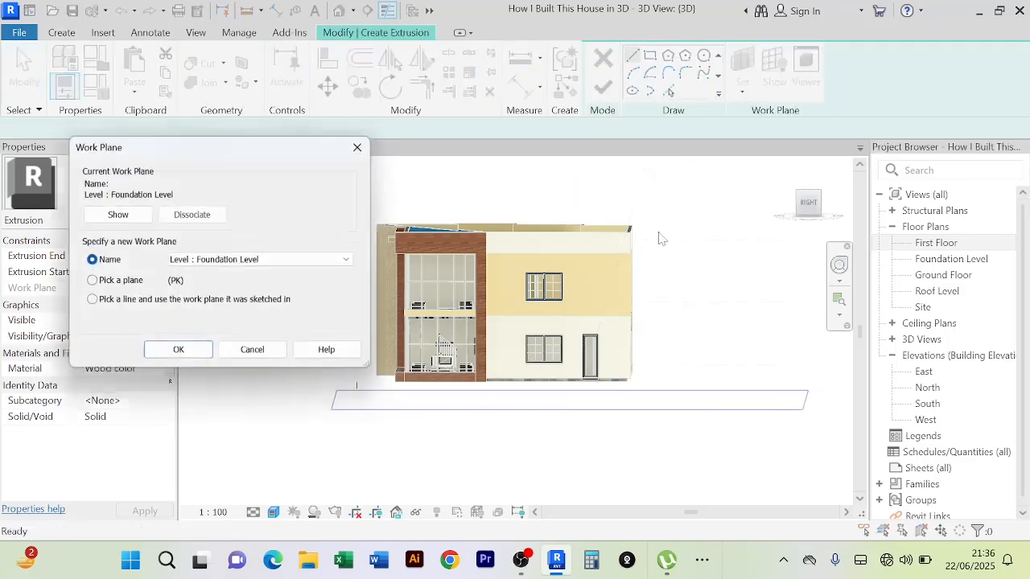
left_click(89, 282)
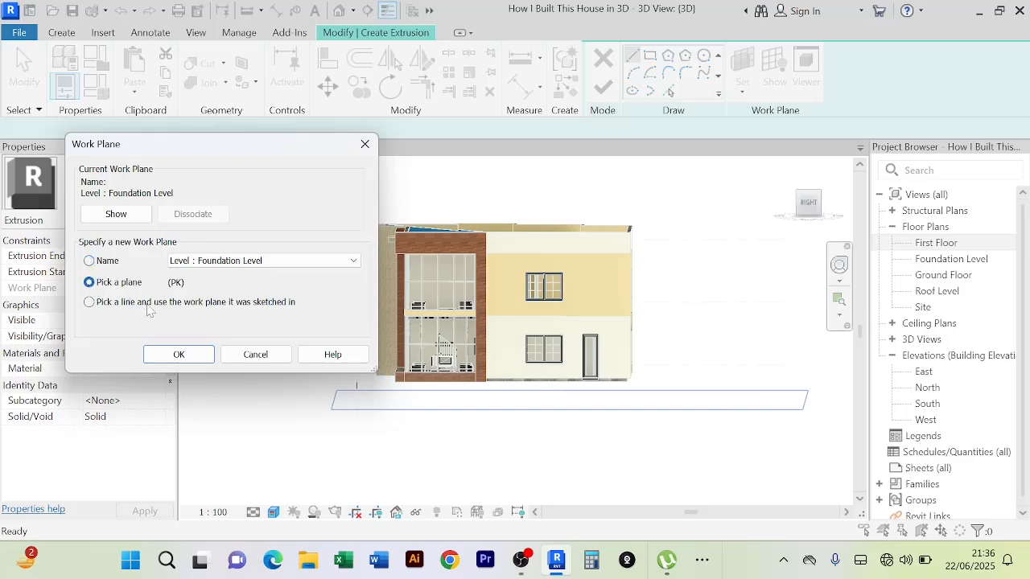
left_click(178, 354)
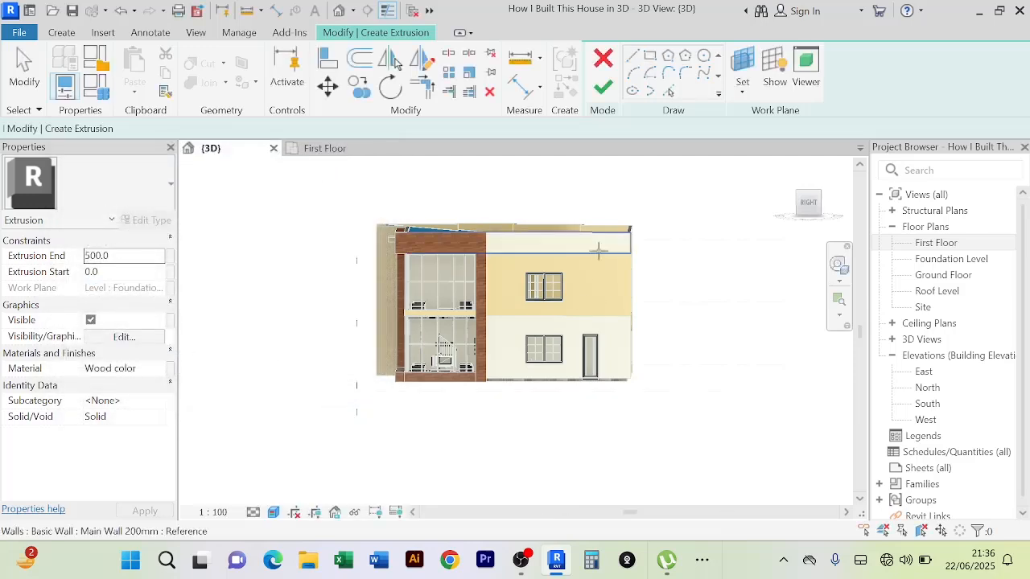
scroll(567, 245, "up", 2)
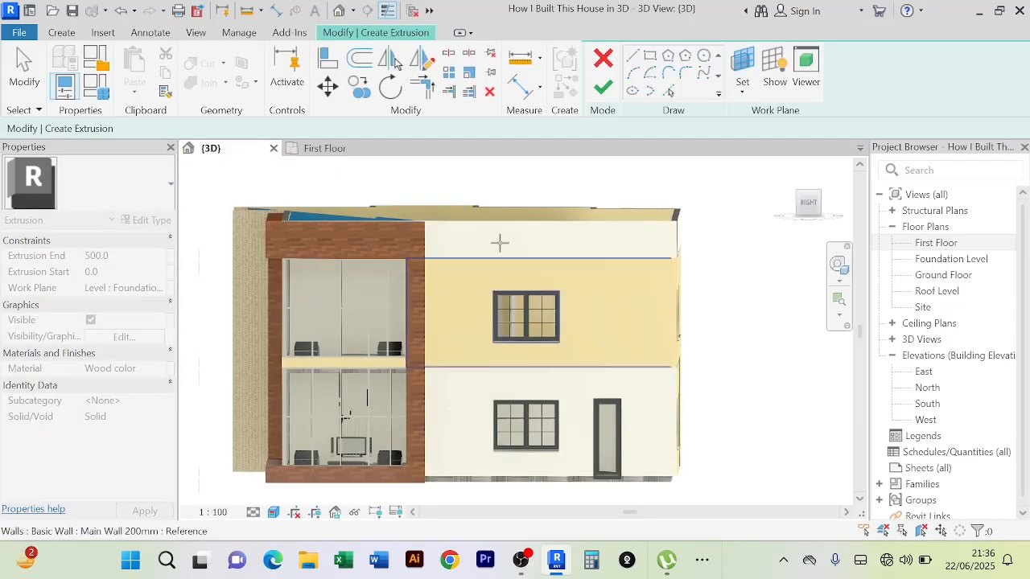
left_click(563, 368)
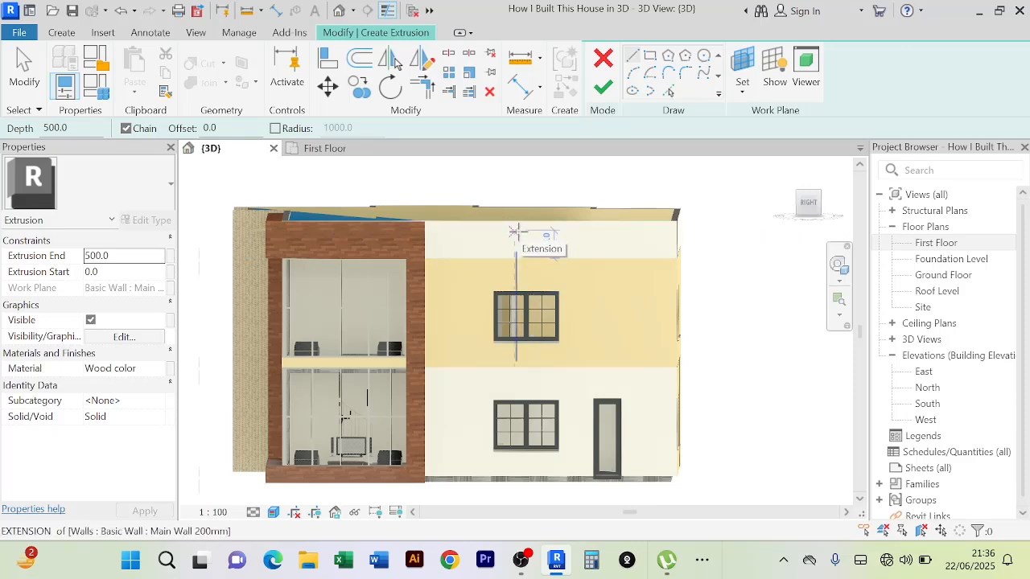
Sketch a rectangle about 8400 mm tall over the wall, from the brick frame's upper corner to the ground floor slab's far lower corner
left_click(650, 62)
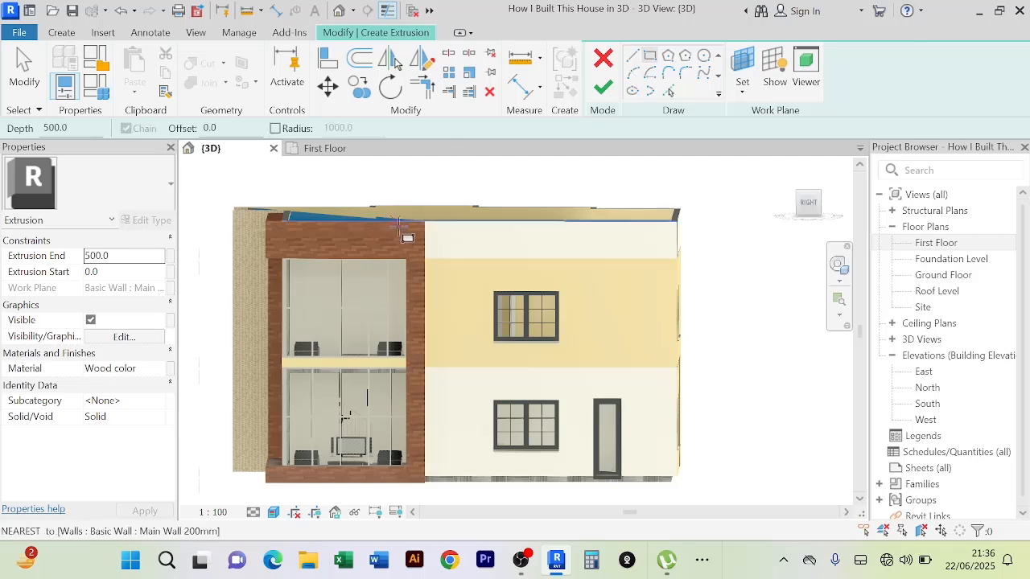
left_click(424, 222)
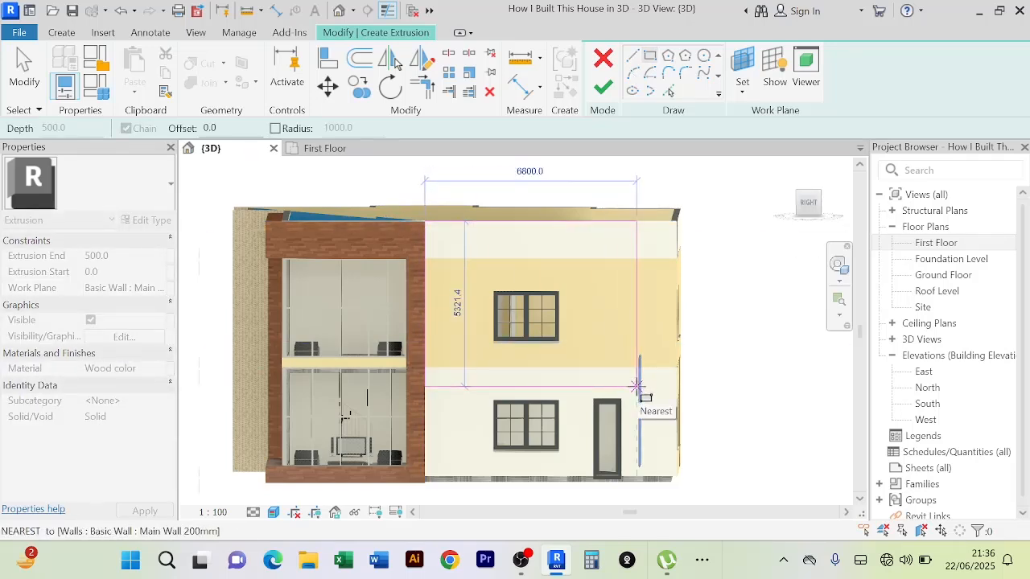
scroll(639, 394, "down", 1)
middle_click_drag(641, 394, 641, 319)
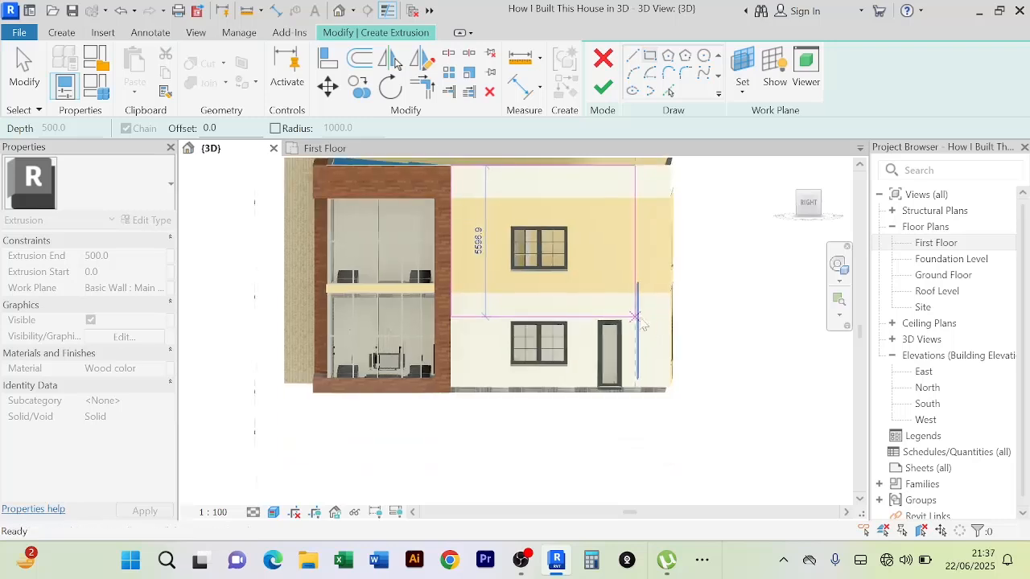
scroll(664, 392, "up", 2)
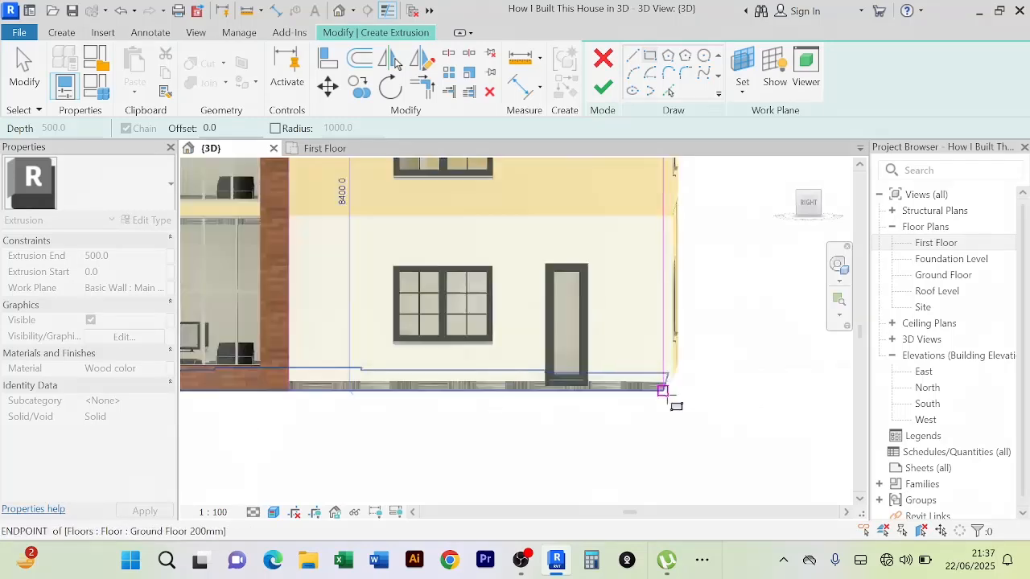
scroll(662, 391, "up", 1)
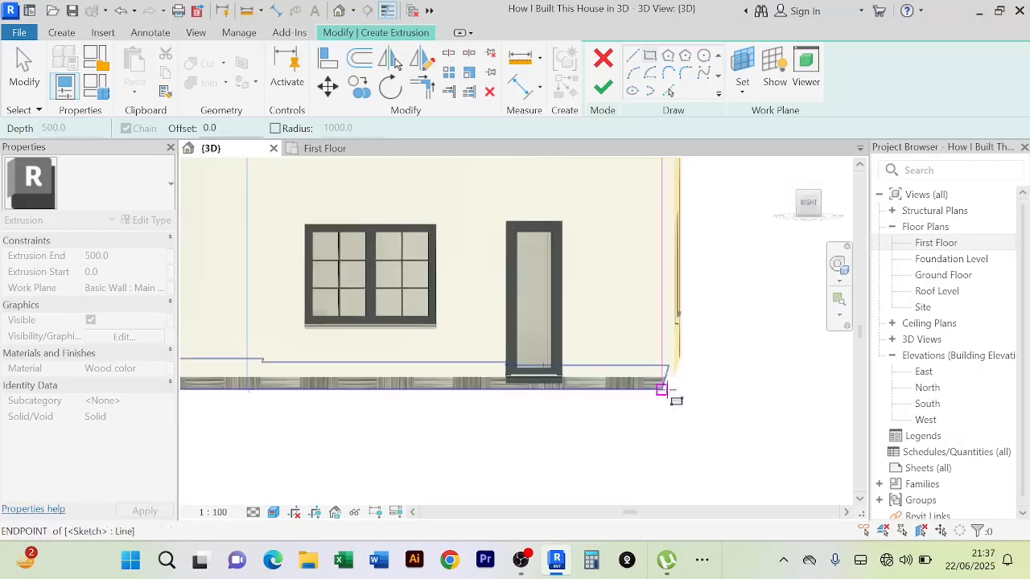
left_click(664, 390)
scroll(702, 367, "down", 2)
scroll(564, 235, "down", 2)
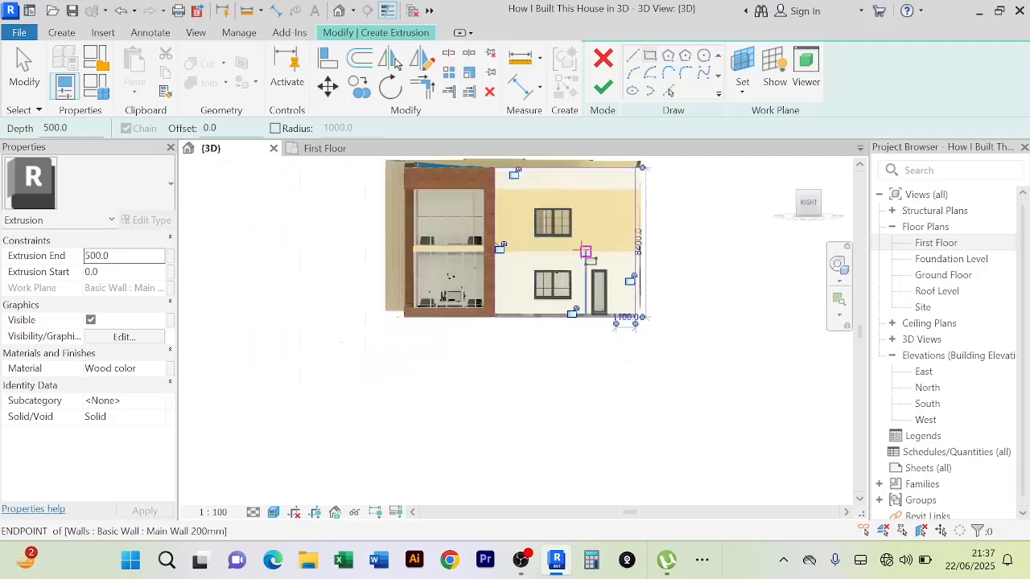
right_click(670, 200)
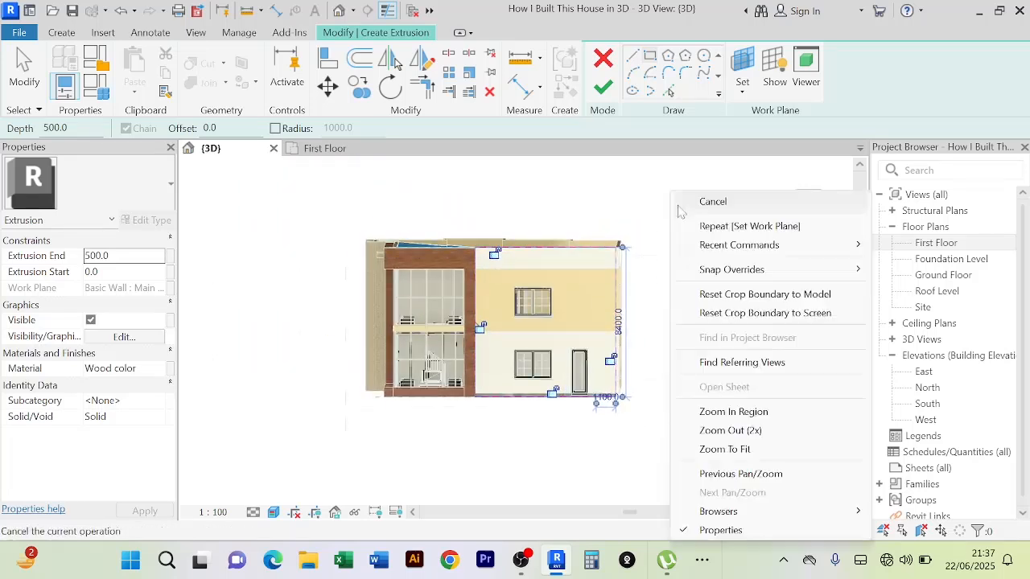
left_click(680, 197)
right_click(662, 191)
left_click(705, 197)
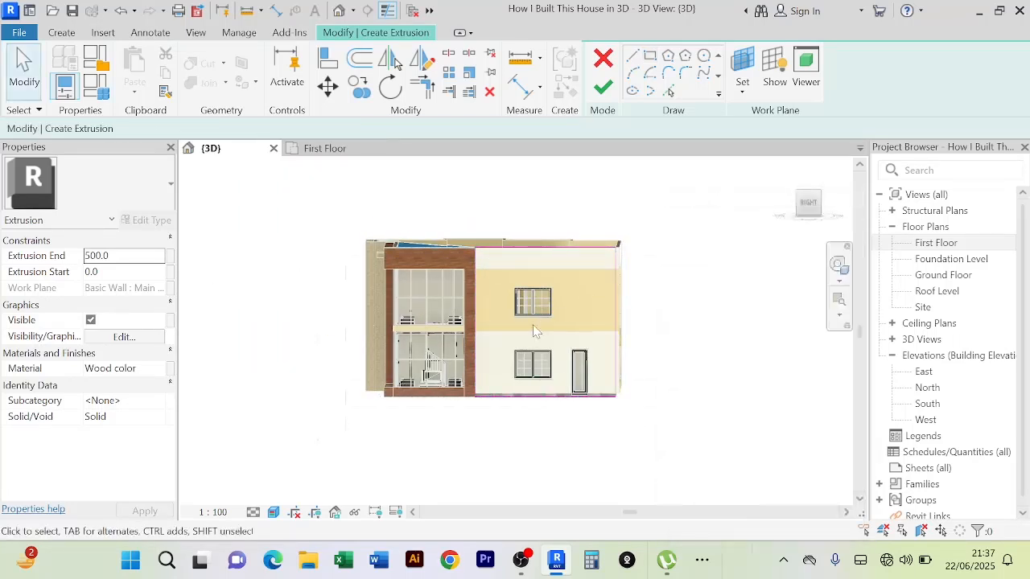
Finish the rectangular extrusion sketch, complete the in-place model and clear the selection
scroll(532, 324, "up", 3)
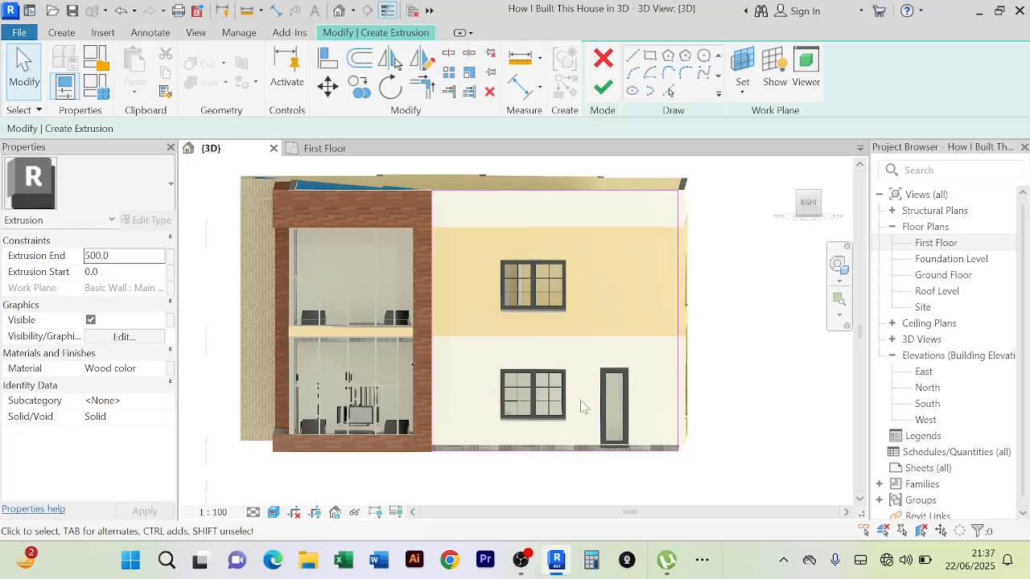
scroll(614, 326, "down", 2)
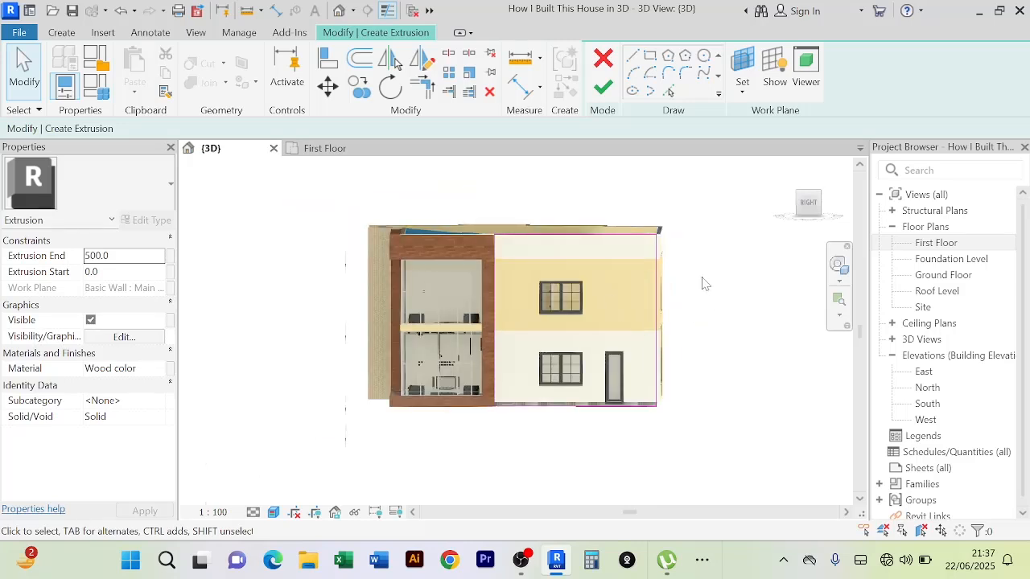
left_click(603, 87)
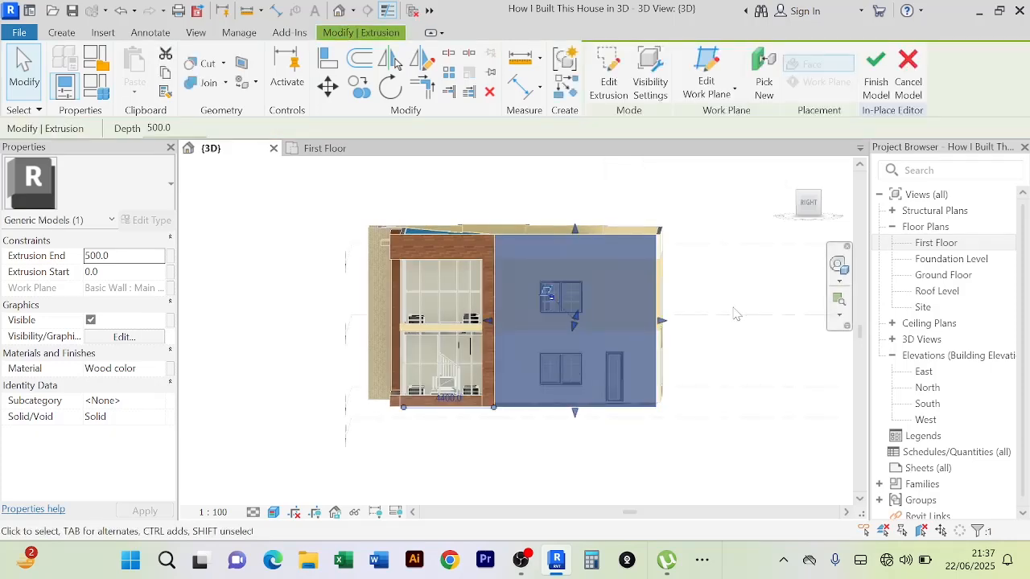
left_click(875, 72)
left_click(720, 314)
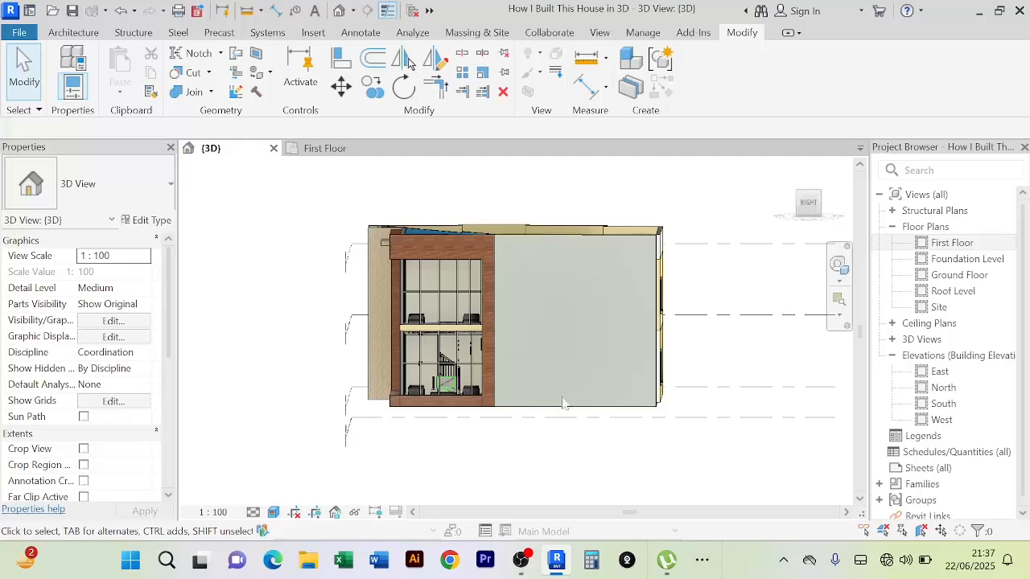
Reopen the slab covering the right facade for in-place editing and edit its extrusion sketch
middle_click_drag(406, 464, 420, 444, "shift")
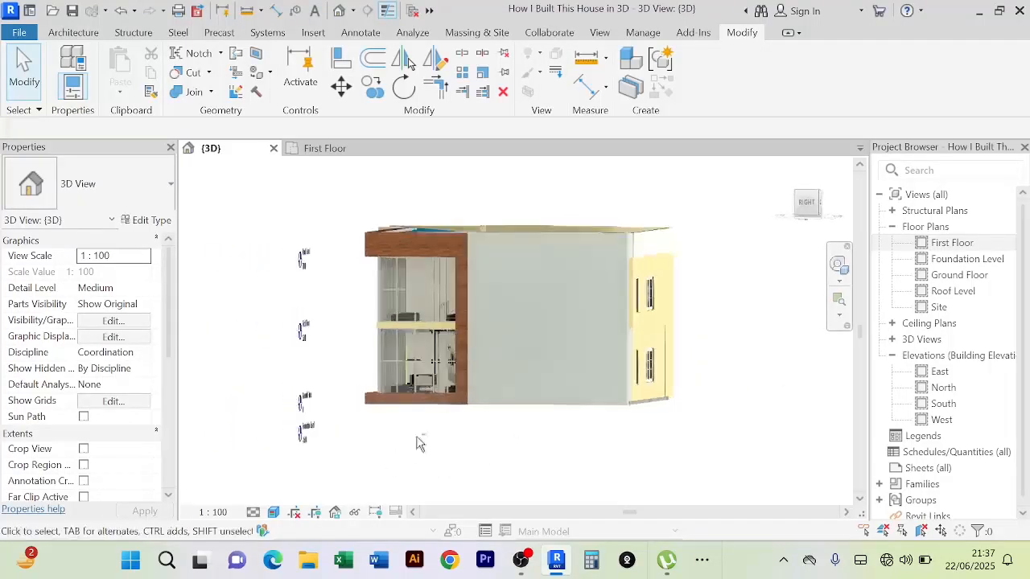
scroll(539, 298, "up", 5)
scroll(539, 296, "down", 3)
scroll(644, 236, "up", 4)
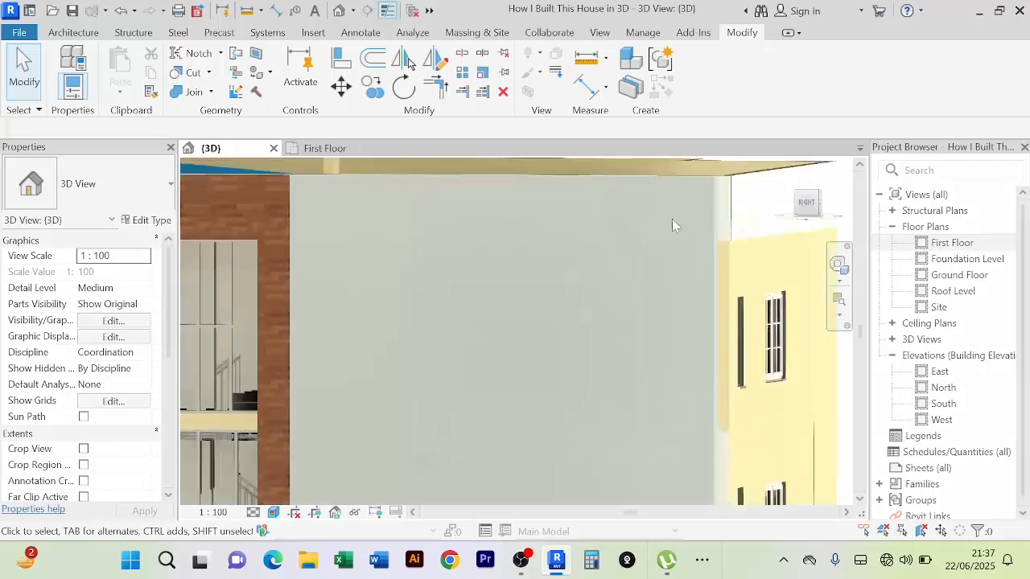
left_click(700, 187)
scroll(621, 271, "down", 4)
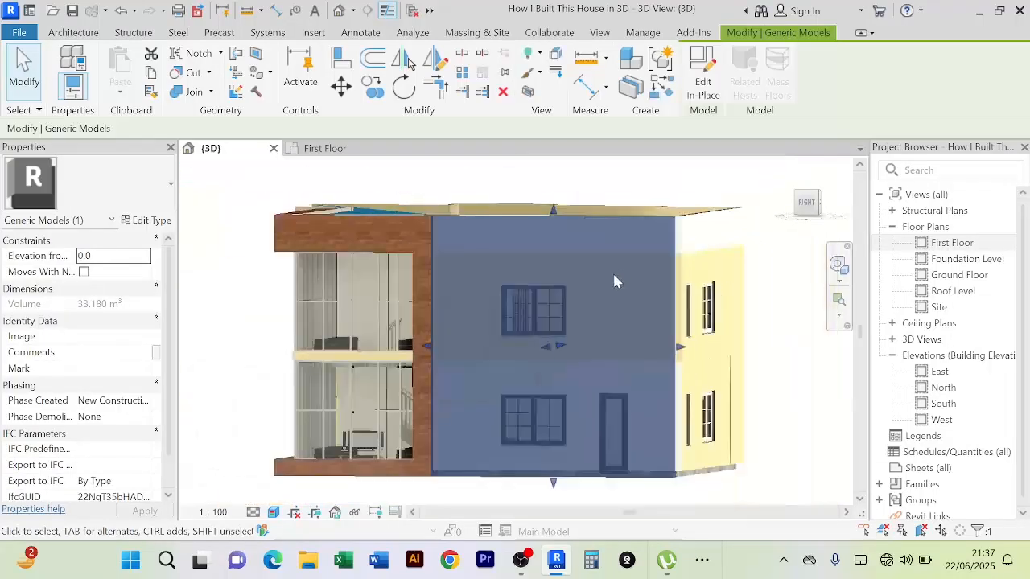
middle_click_drag(612, 276, 632, 282, "shift")
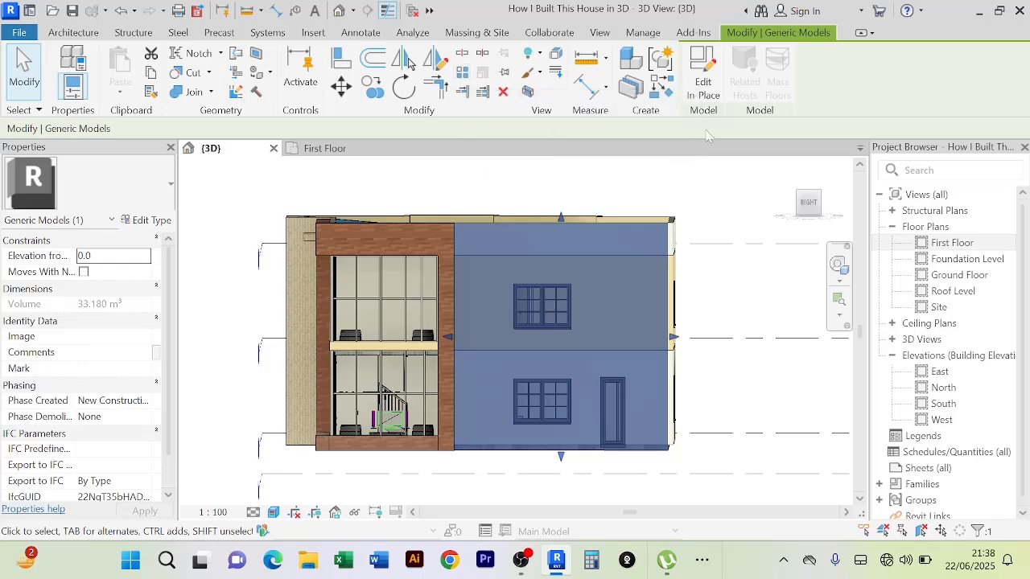
left_click(703, 80)
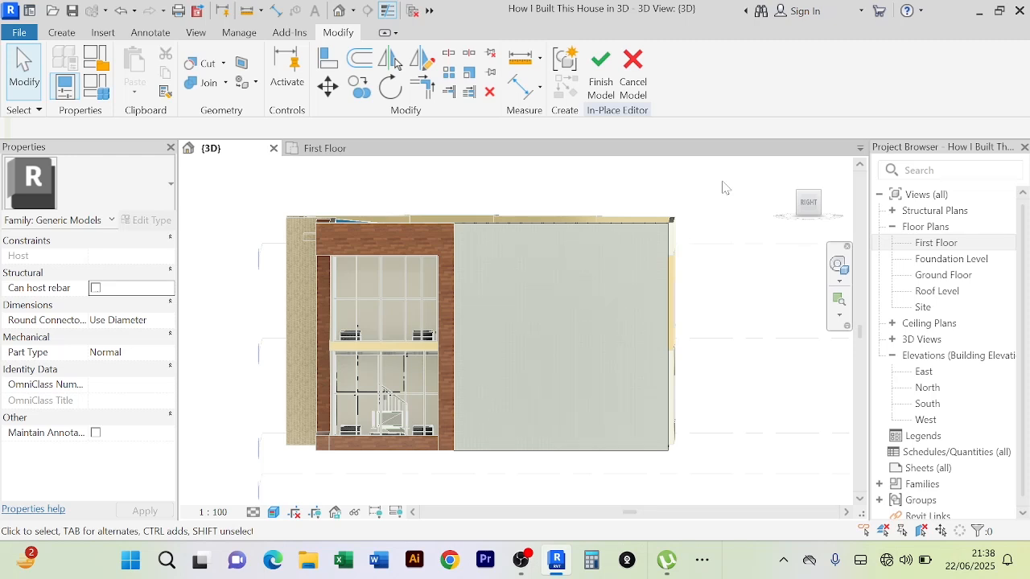
left_click(664, 229)
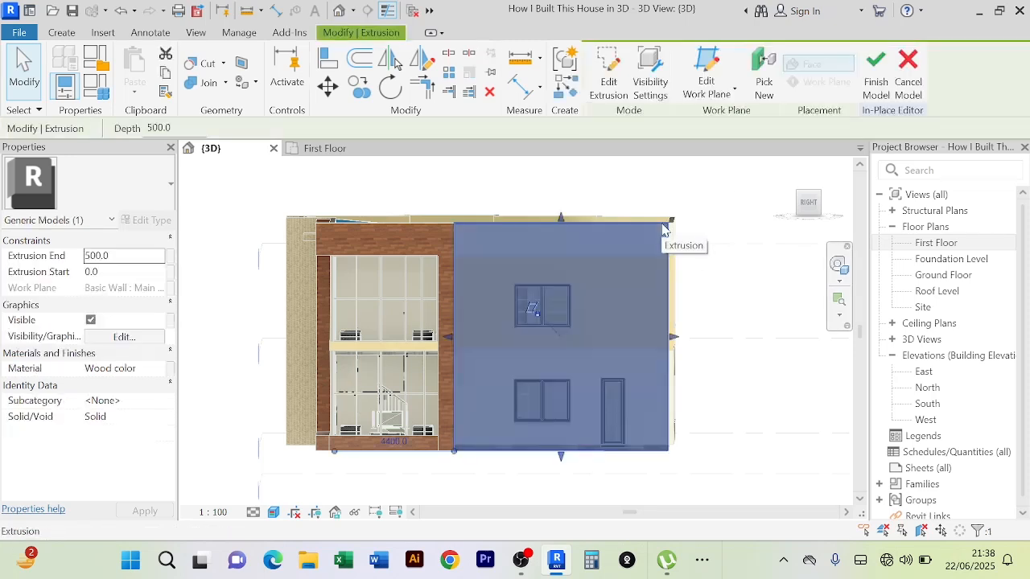
left_click(608, 77)
scroll(588, 355, "up", 2)
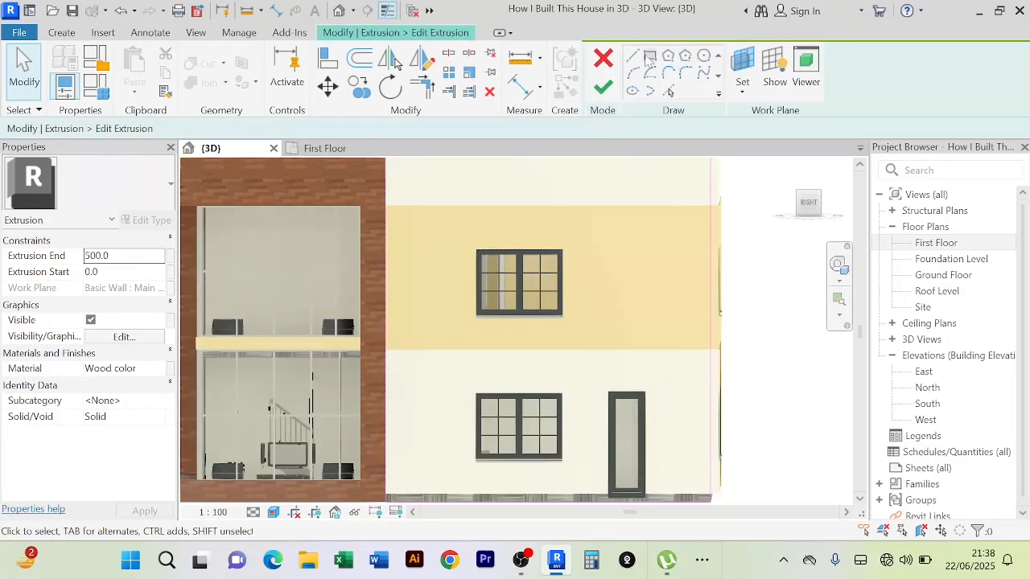
Sketch a rectangle about 2110 mm wide around the upper-floor window, including its sill, as an opening in the extrusion
left_click(649, 55)
scroll(507, 256, "up", 6)
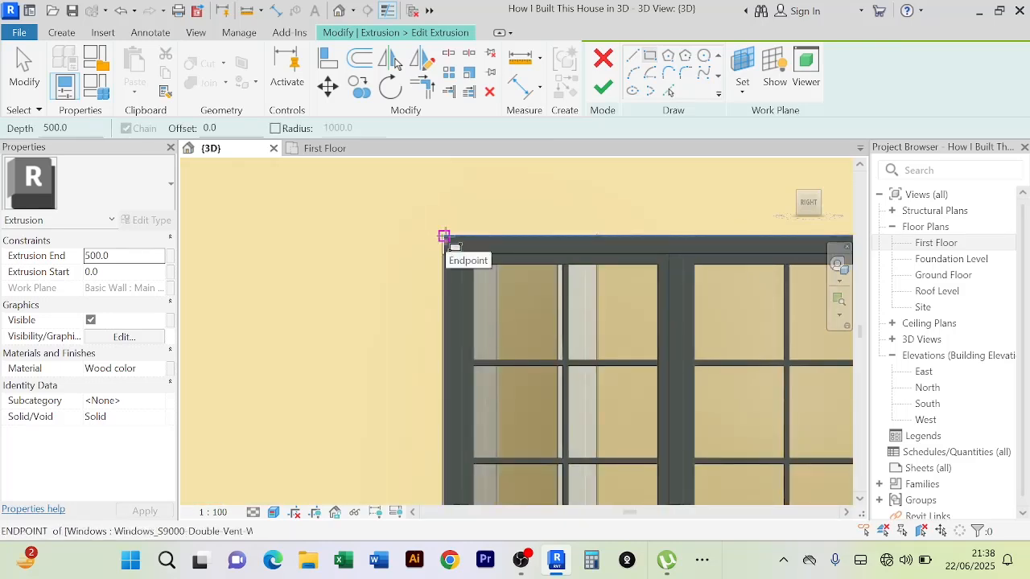
left_click(444, 236)
scroll(502, 327, "down", 3)
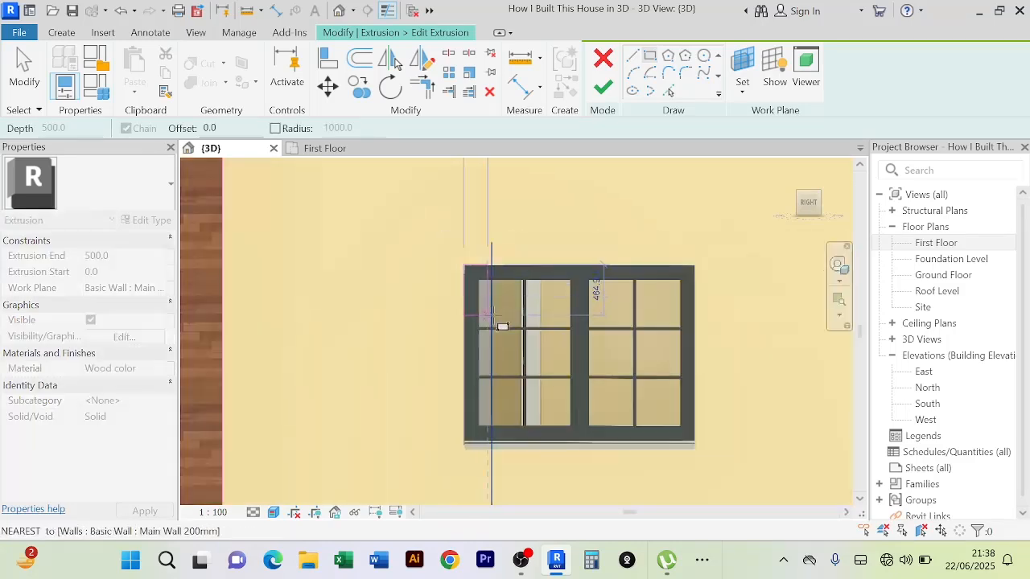
middle_click_drag(502, 327, 440, 284)
scroll(542, 390, "up", 4)
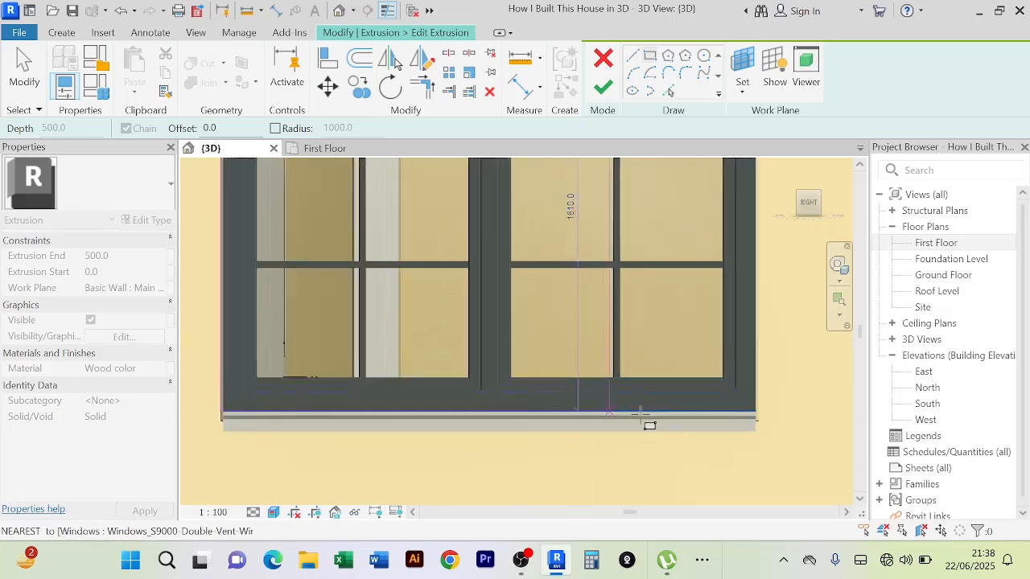
left_click(755, 432)
scroll(755, 432, "down", 5)
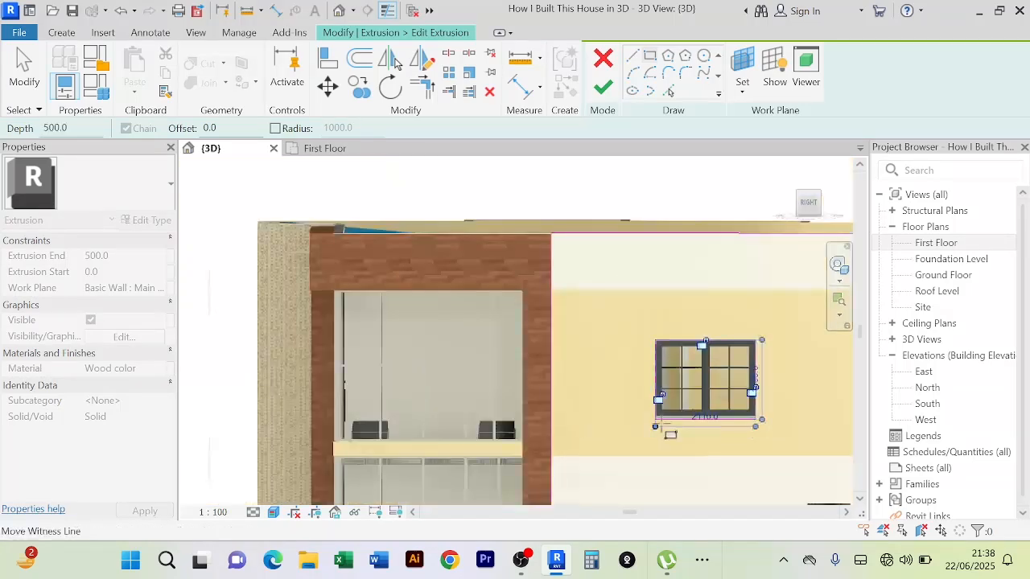
Sketch opening rectangles around the ground-floor window with its sill, about 2110 by 1689 mm, and around the side door, about 2594 mm tall
middle_click_drag(767, 422, 497, 246)
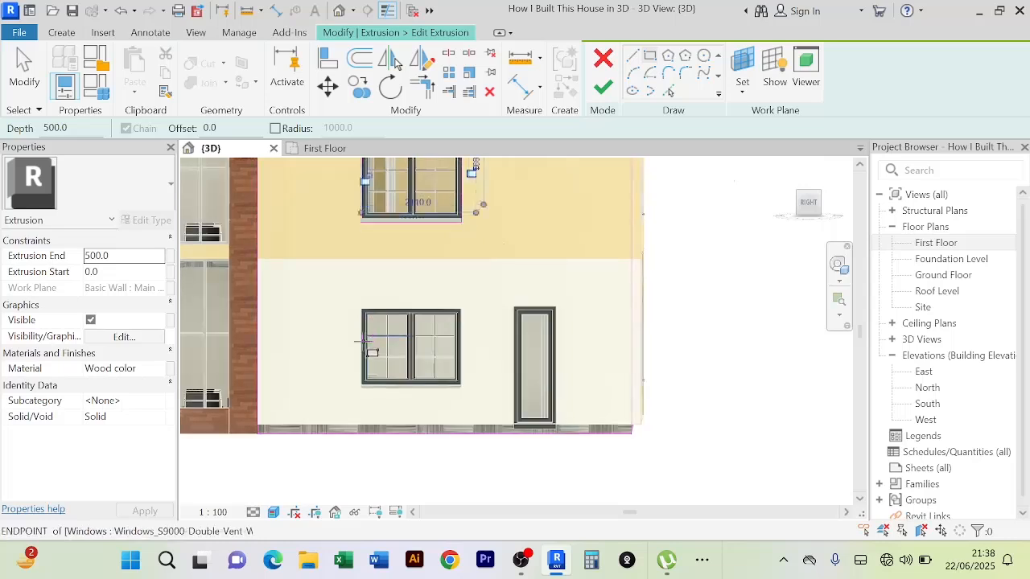
scroll(366, 342, "up", 6)
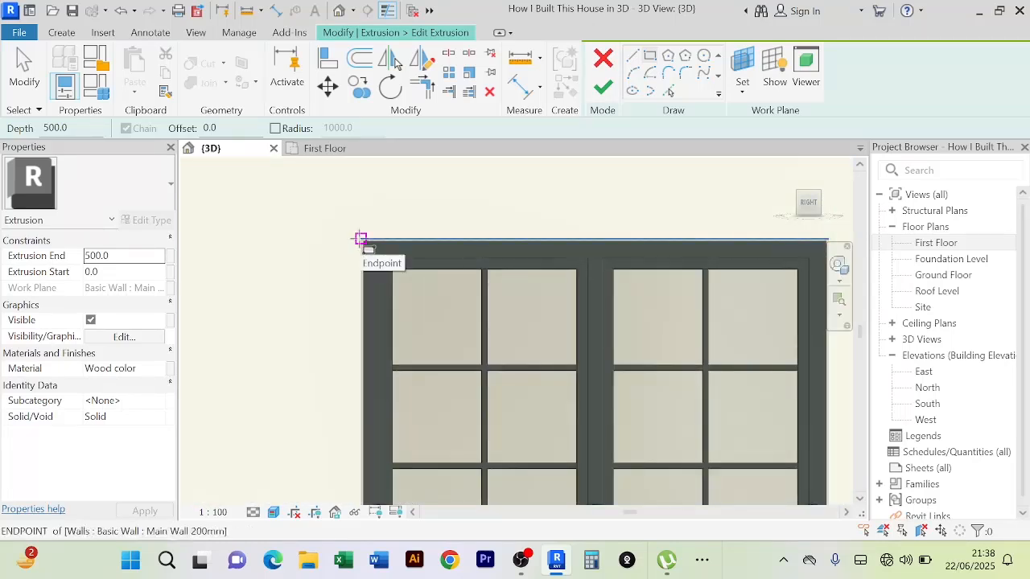
left_click(359, 239)
scroll(522, 386, "down", 5)
middle_click_drag(521, 387, 332, 267)
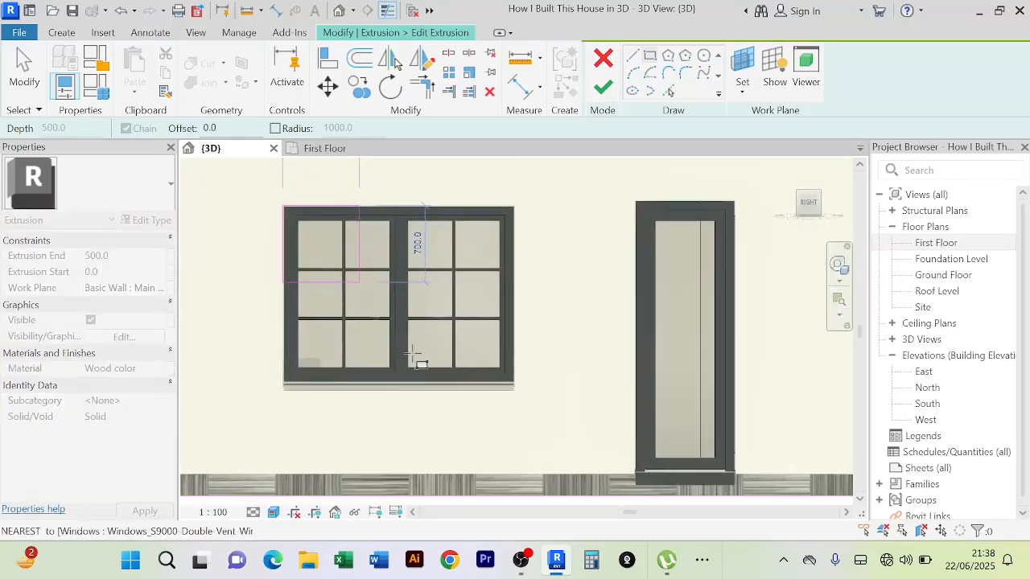
left_click(513, 391)
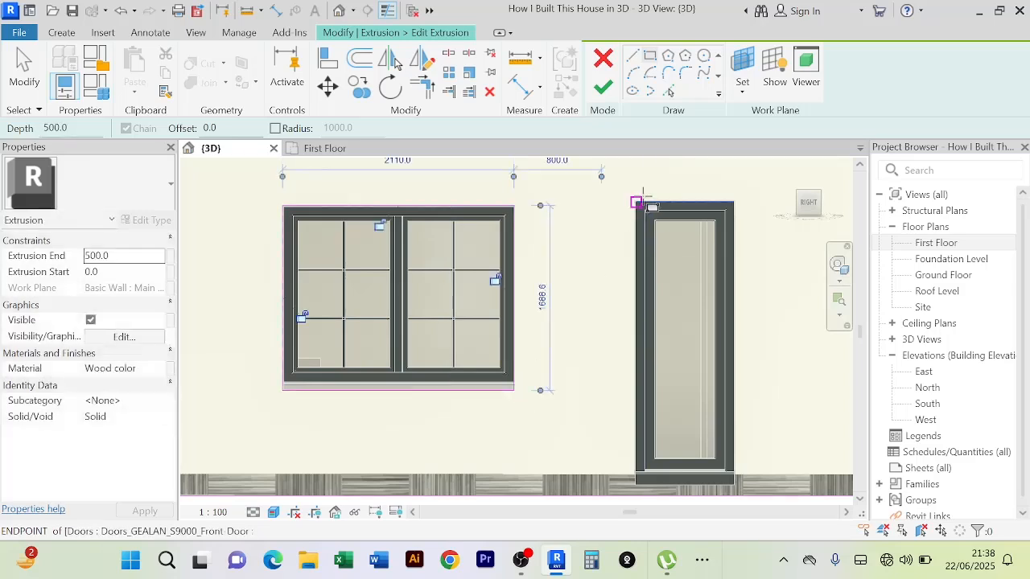
left_click(635, 200)
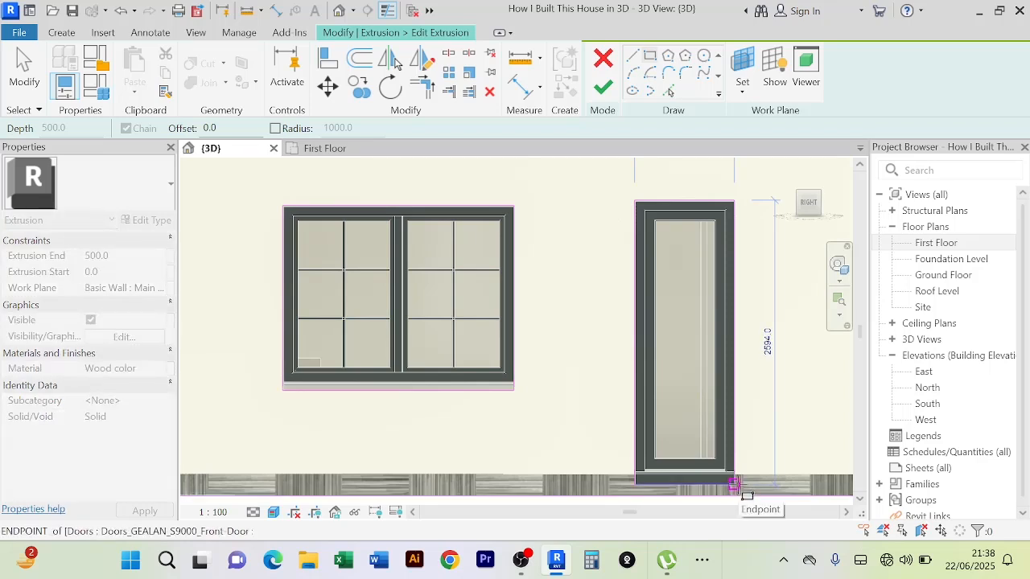
left_click(733, 484)
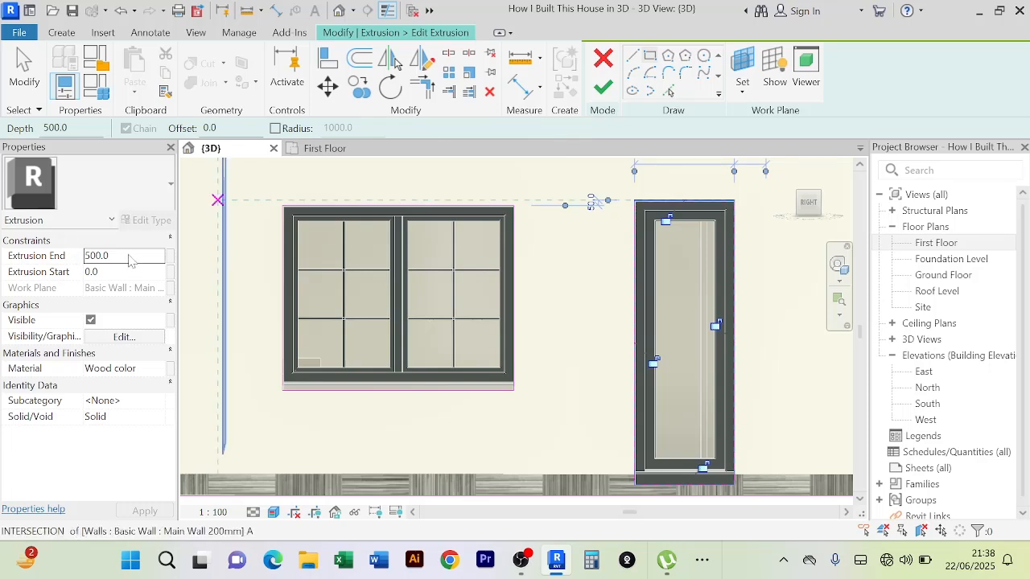
Set the extrusion end to 100 mm, then finish the sketch and the in-place model
left_click(129, 255)
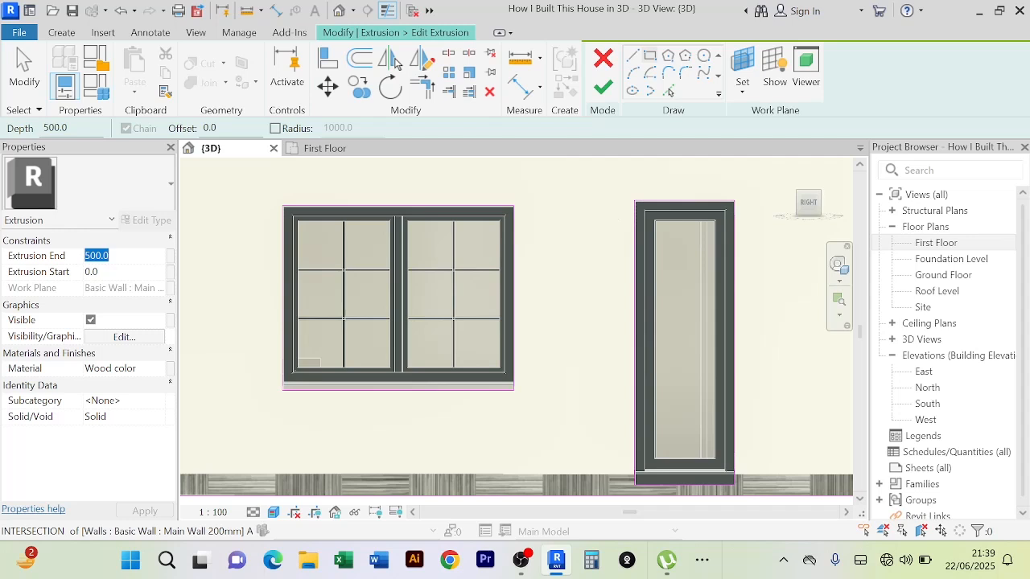
type("100")
key("Return")
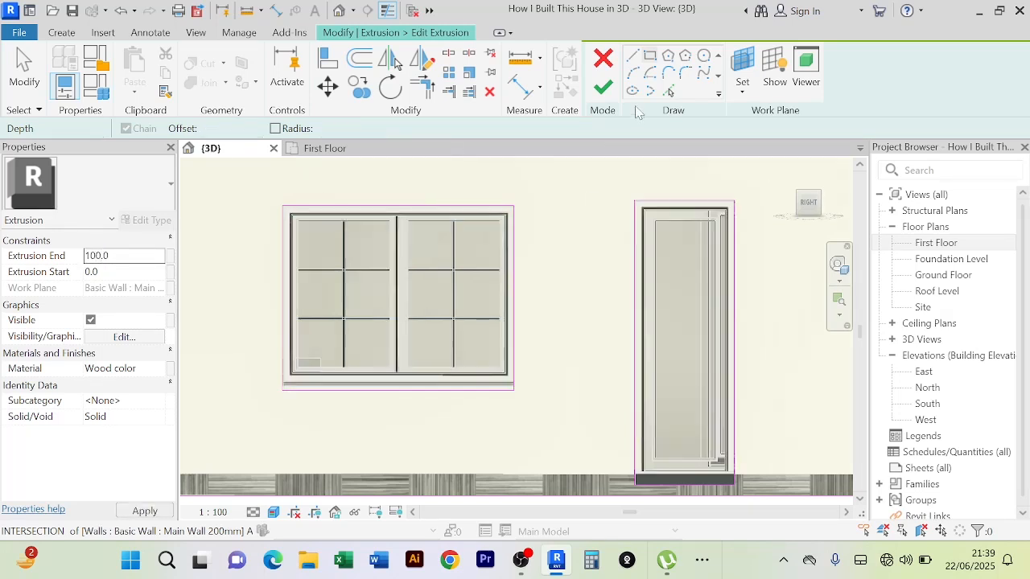
left_click(604, 89)
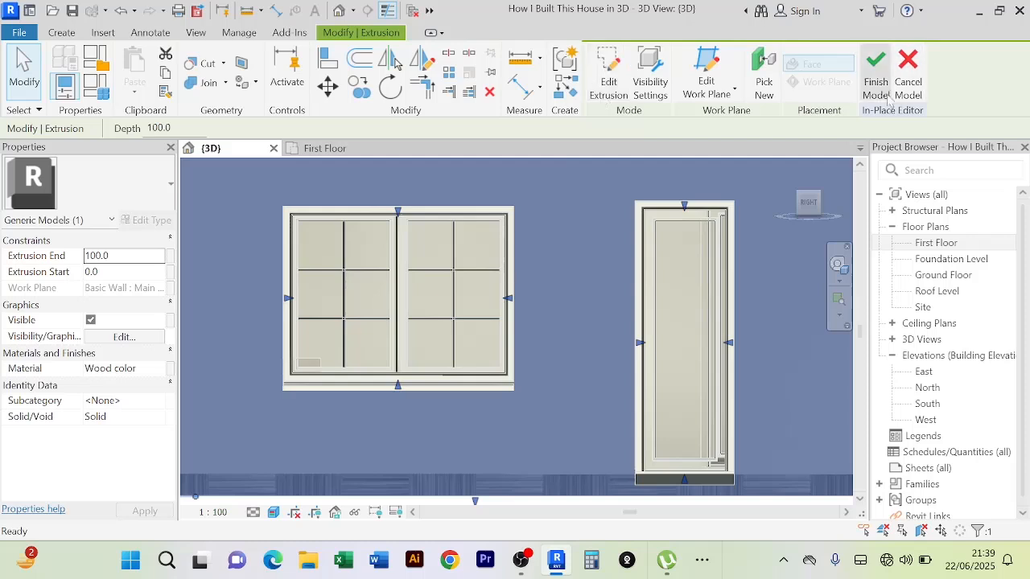
Examine the thinned facade panel around the window and door openings and at the house corner
scroll(570, 261, "down", 6)
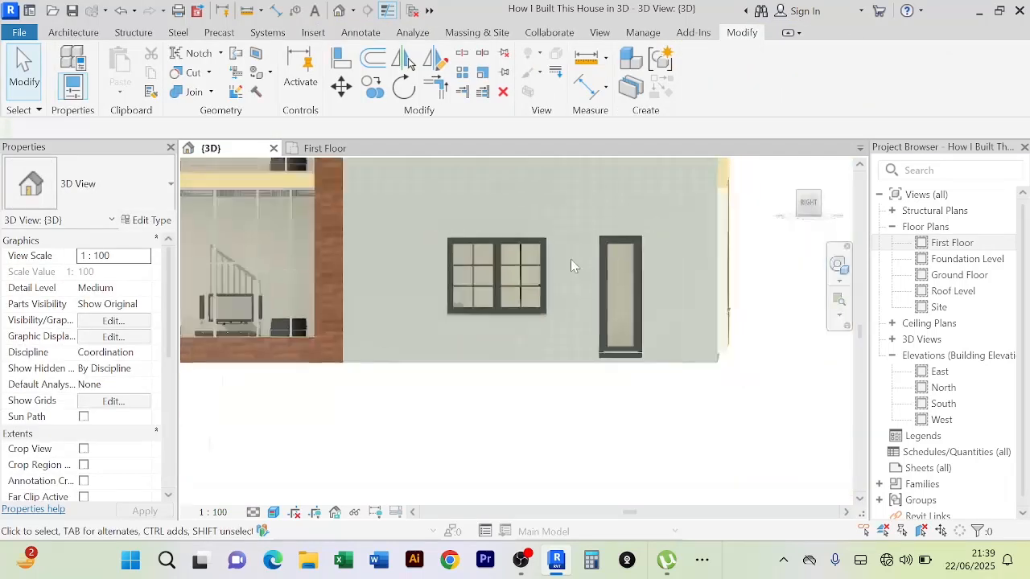
scroll(665, 392, "down", 1)
scroll(689, 276, "up", 5)
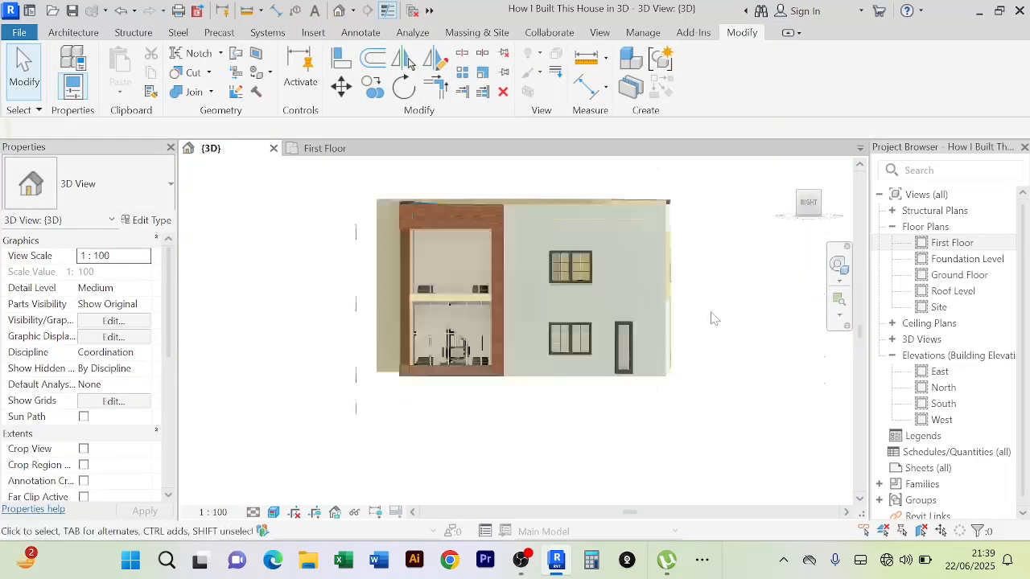
middle_click_drag(690, 244, 672, 281, "shift")
scroll(566, 318, "up", 4)
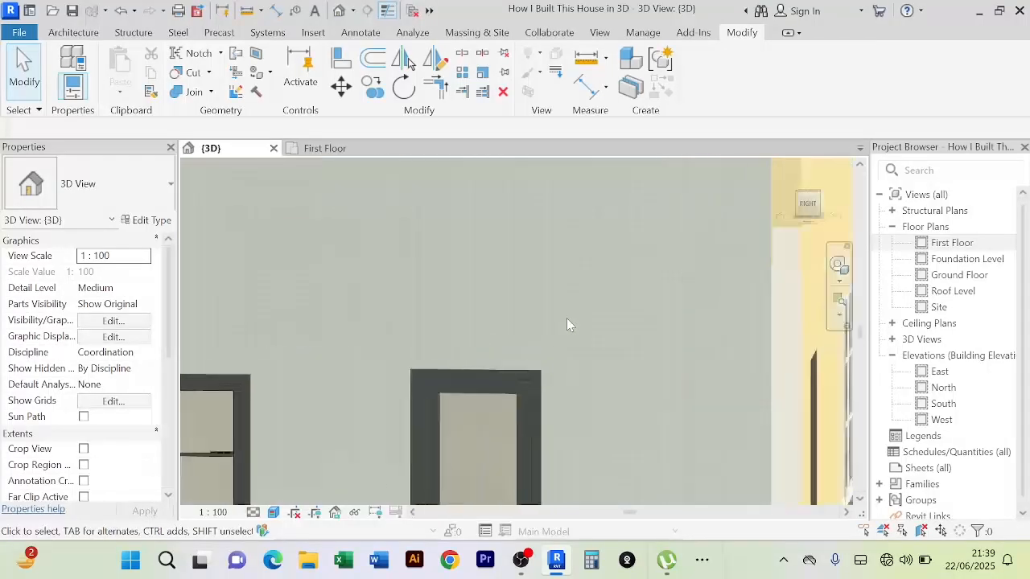
Examine the right-side facade panel and its junction with the brick frame and front cladding from several angles
scroll(566, 317, "down", 5)
middle_click_drag(657, 439, 646, 409, "shift")
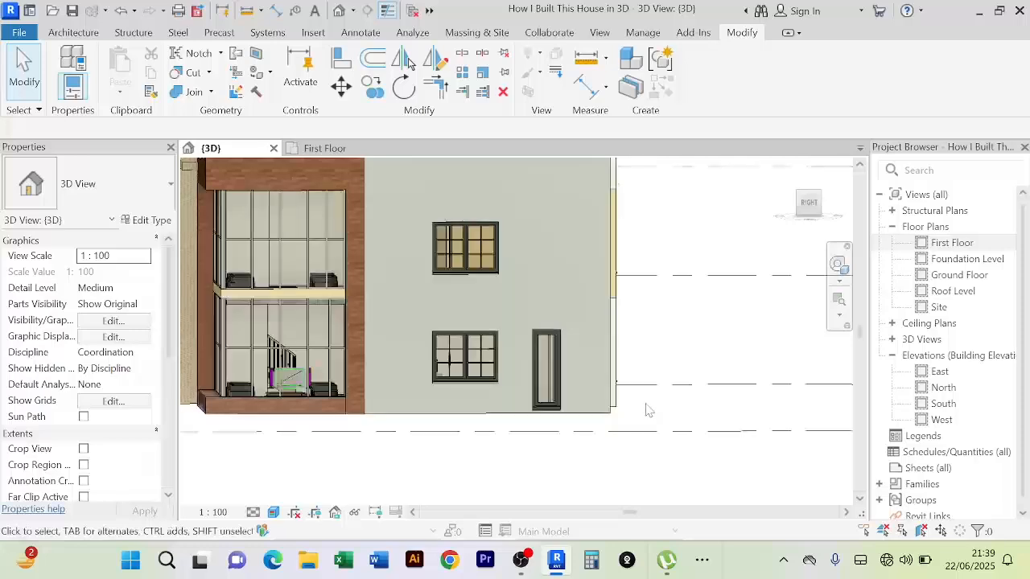
scroll(333, 419, "down", 3)
middle_click_drag(333, 418, 368, 409, "shift")
scroll(378, 332, "up", 3)
scroll(378, 331, "up", 3)
scroll(378, 332, "down", 4)
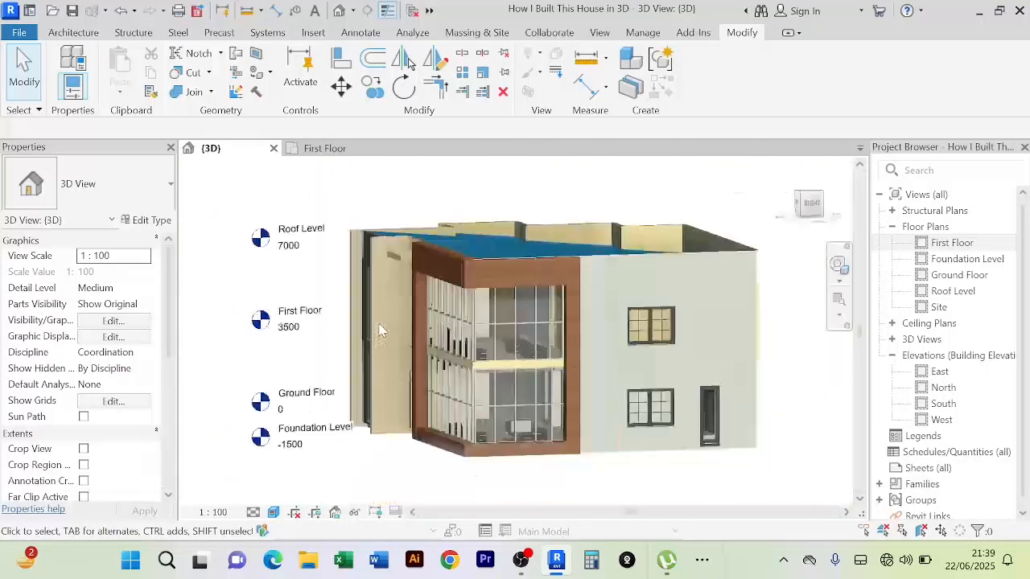
middle_click_drag(378, 331, 715, 434, "shift")
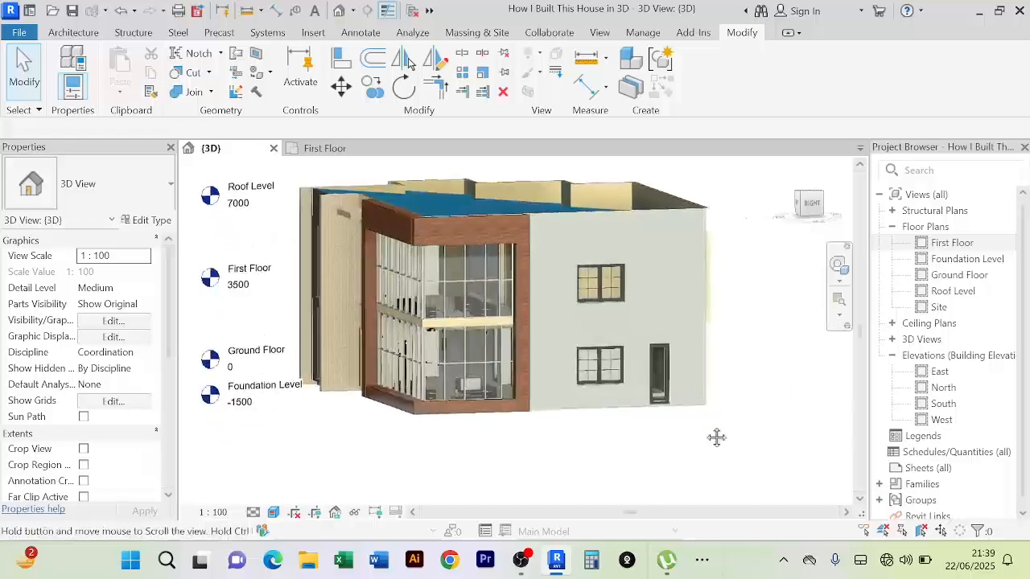
scroll(548, 235, "up", 3)
scroll(548, 235, "up", 3)
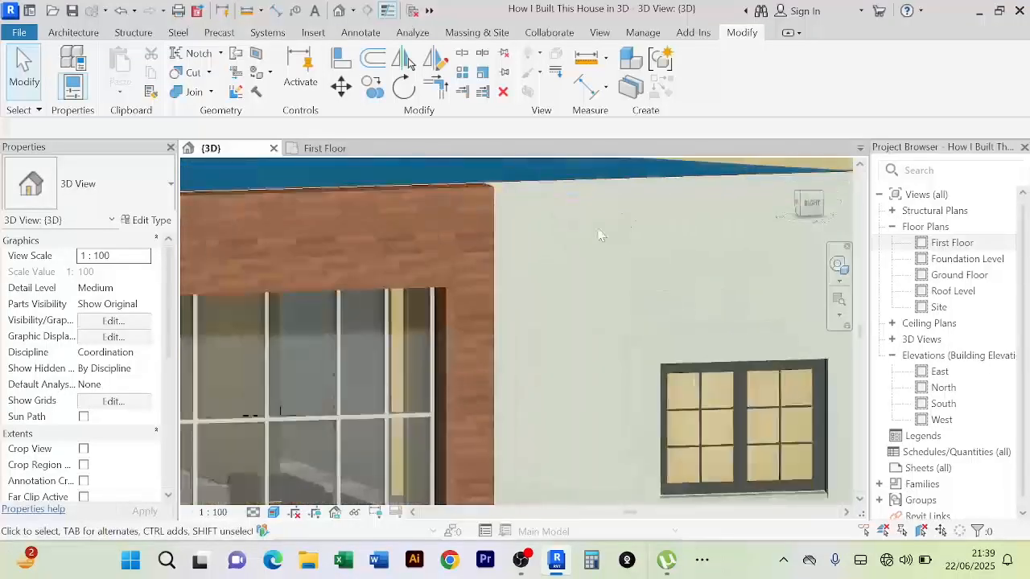
scroll(535, 225, "down", 3)
scroll(537, 224, "down", 3)
middle_click_drag(537, 225, 658, 250)
scroll(640, 242, "up", 3)
scroll(639, 243, "down", 3)
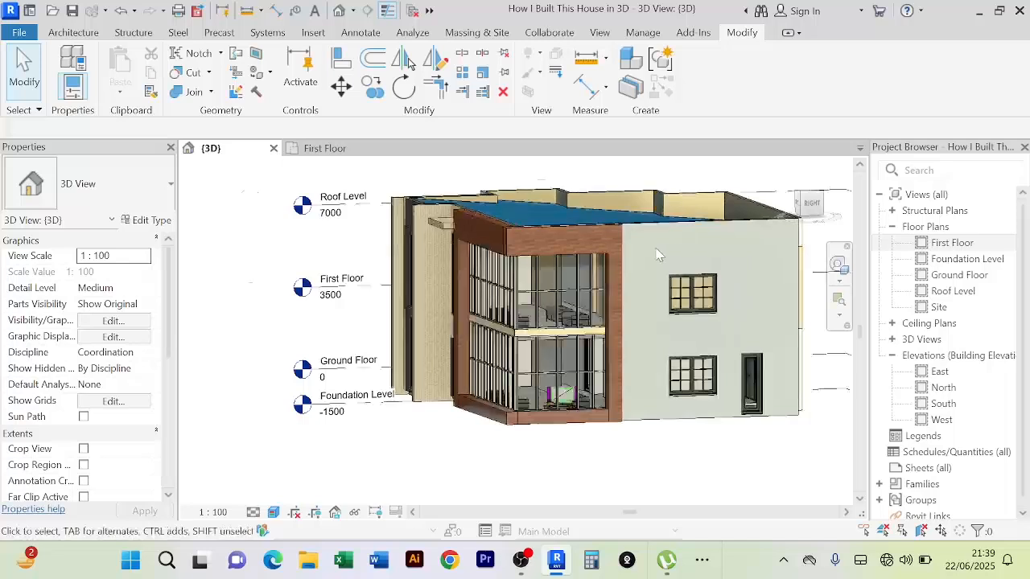
scroll(650, 252, "up", 3)
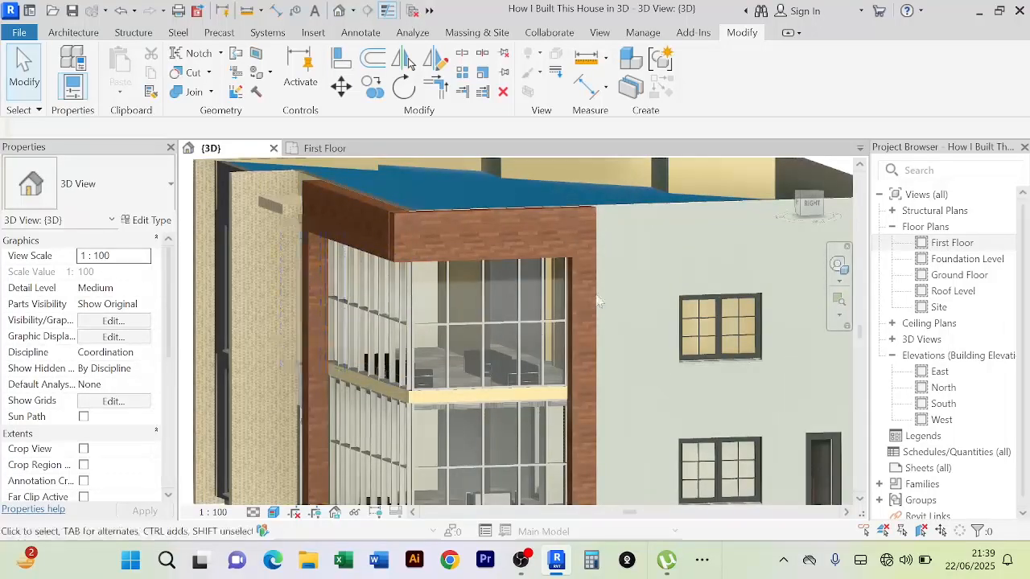
Inspect the material of the front wall's cladding extrusion in its in-place model, and leave the editor without changes
left_click(235, 199)
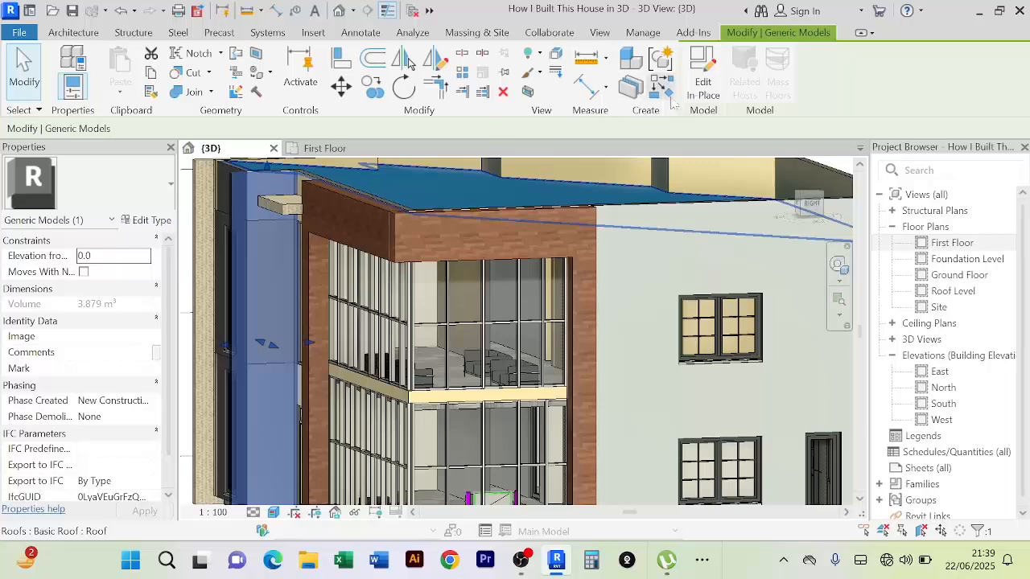
scroll(373, 219, "down", 4)
scroll(372, 217, "down", 1)
left_click(308, 408)
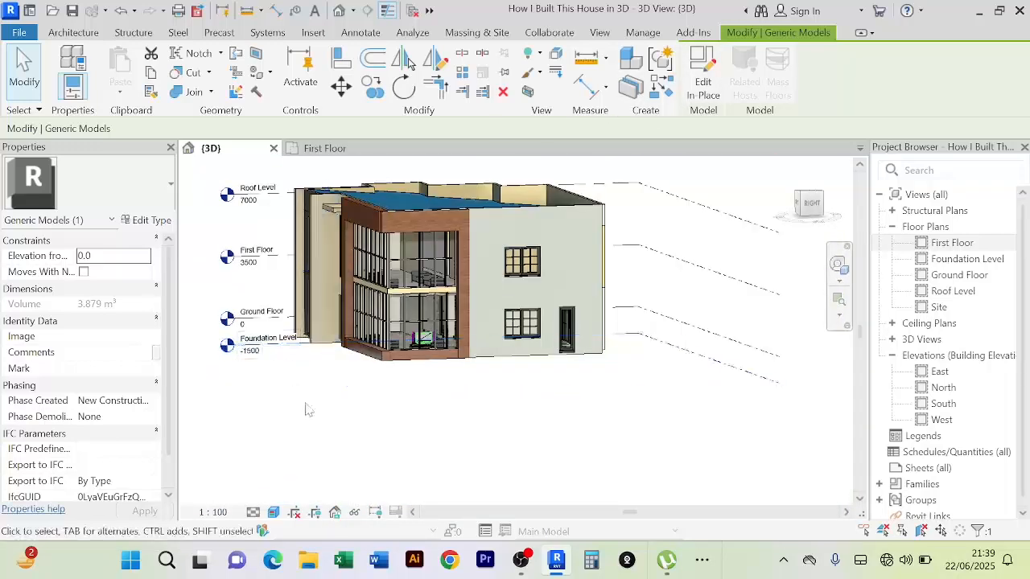
scroll(313, 230, "up", 4)
scroll(314, 232, "up", 2)
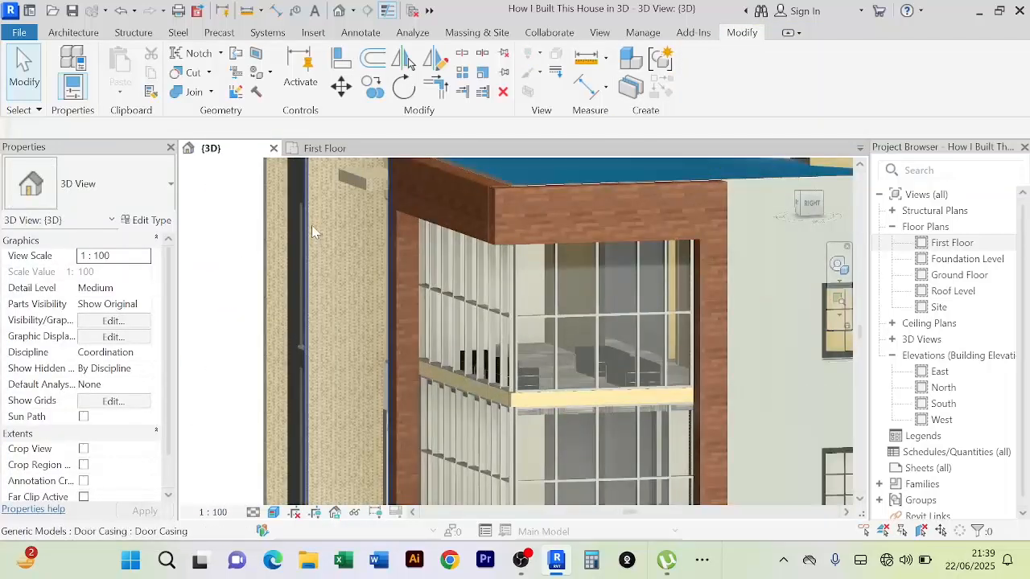
left_click(312, 228)
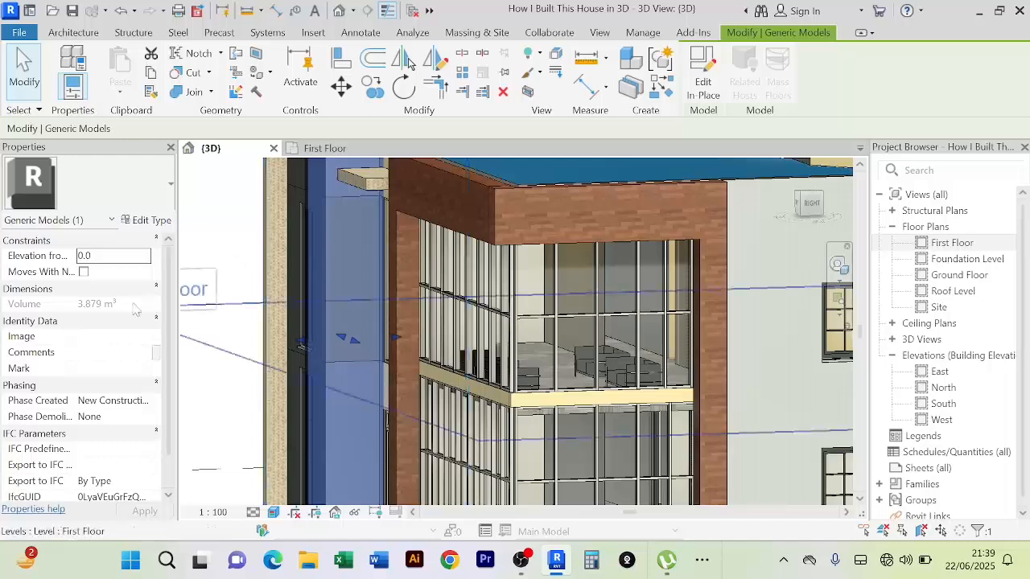
scroll(135, 309, "down", 1)
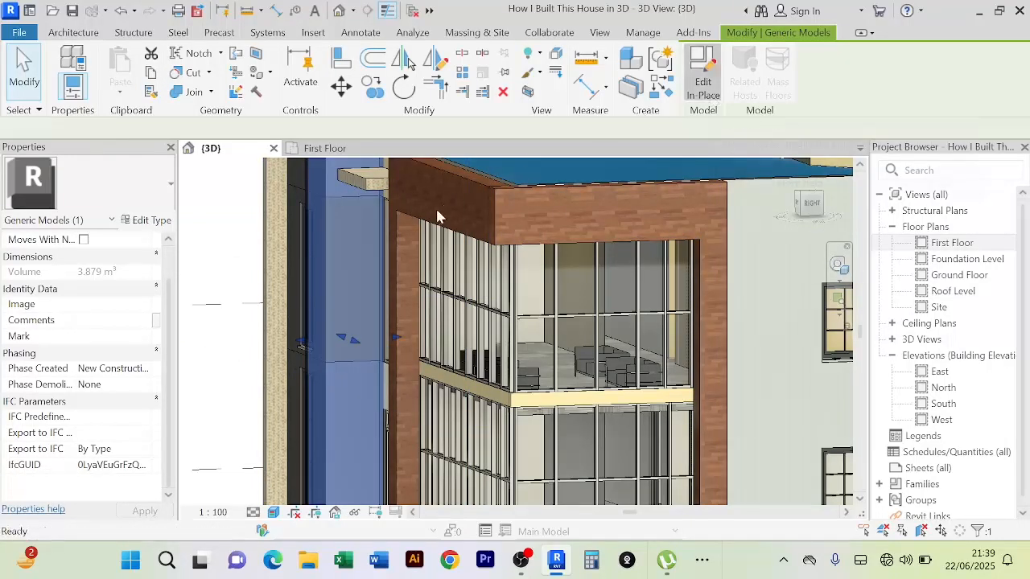
left_click(314, 205)
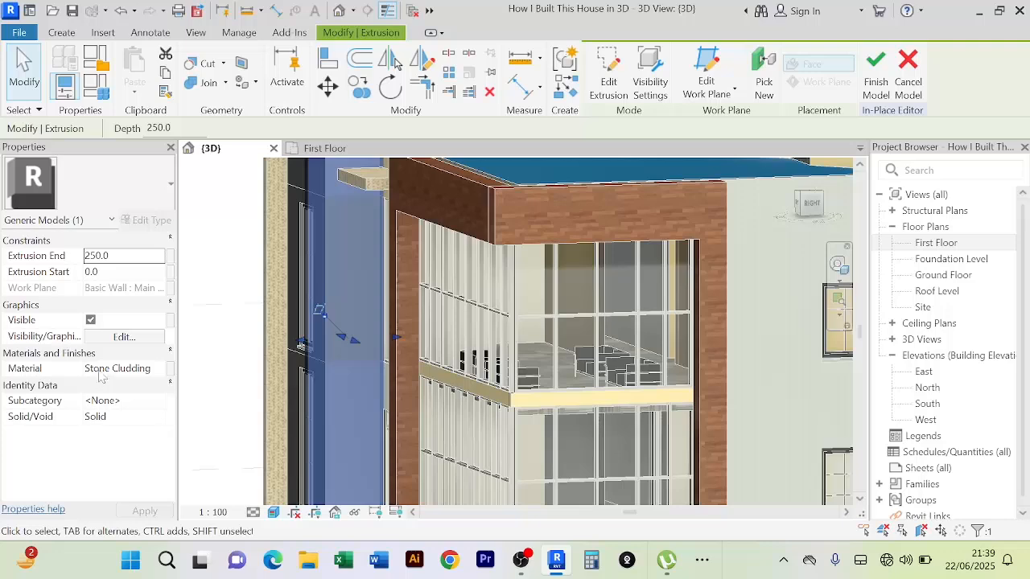
left_click(912, 83)
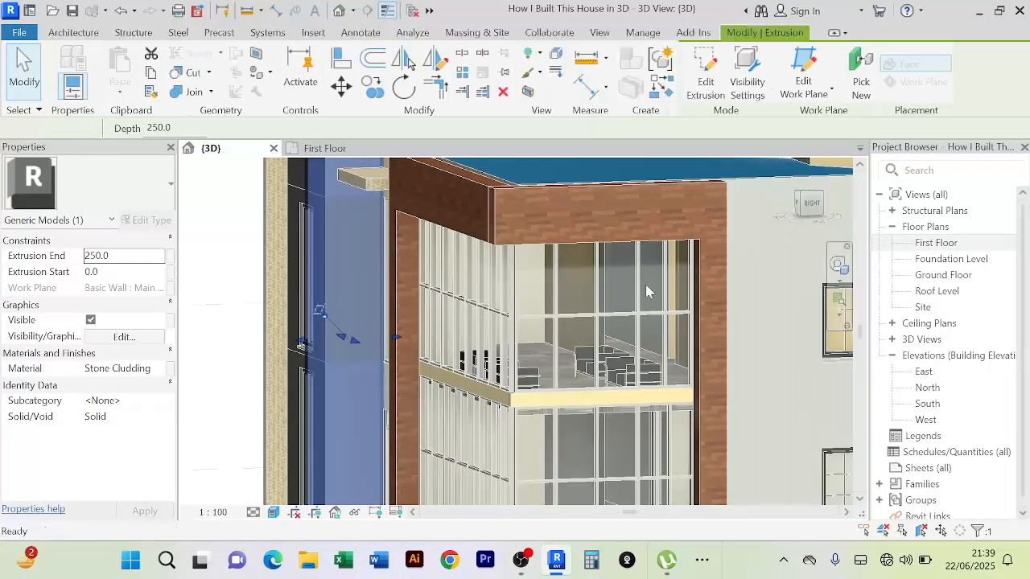
Inspect the right-side facade extrusion's material and depth in its in-place model, and leave the editor without changes
scroll(712, 283, "down", 1)
scroll(712, 288, "down", 2)
middle_click_drag(737, 314, 476, 305)
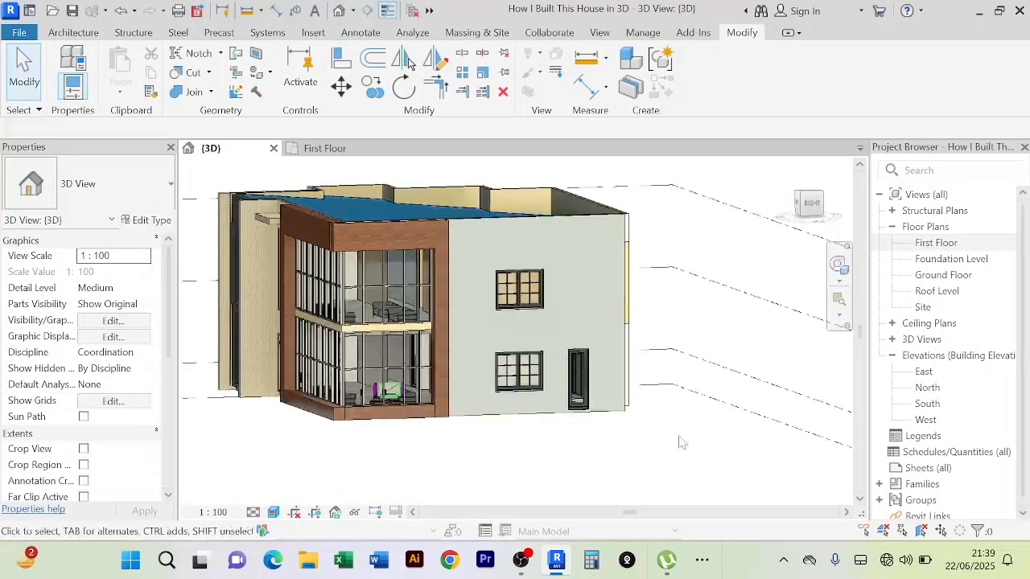
left_click(608, 235)
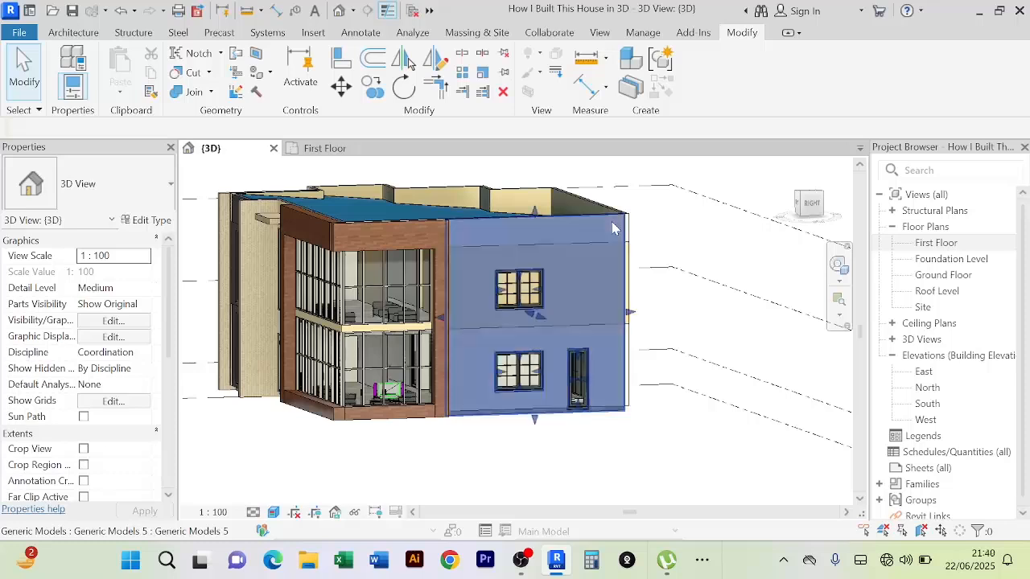
left_click(702, 80)
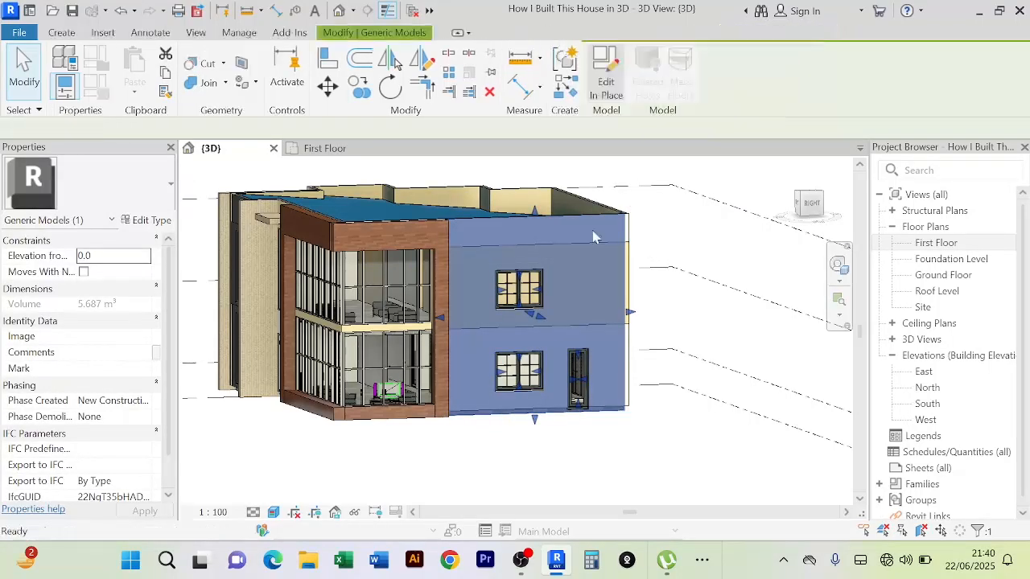
left_click(611, 225)
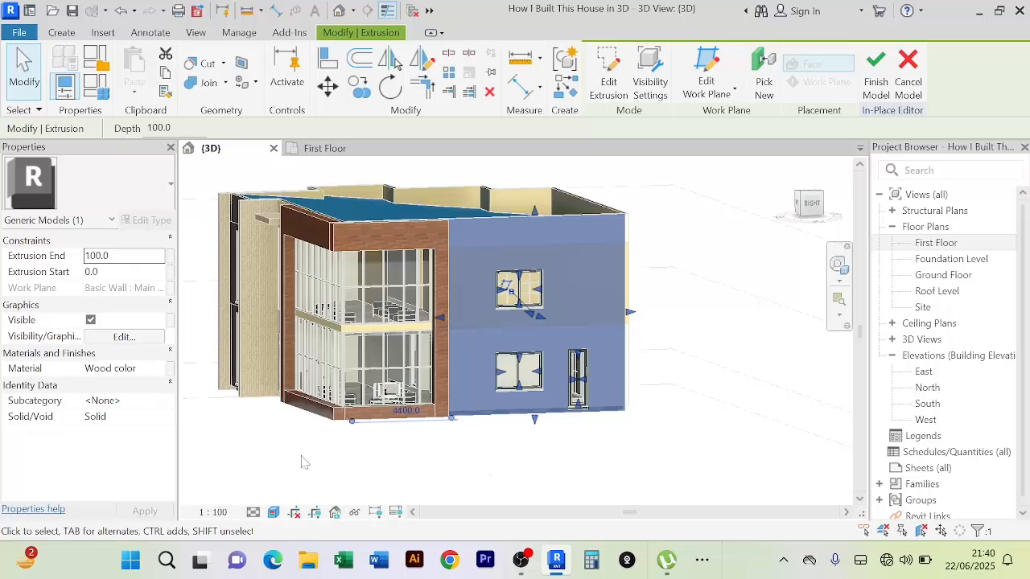
left_click(907, 81)
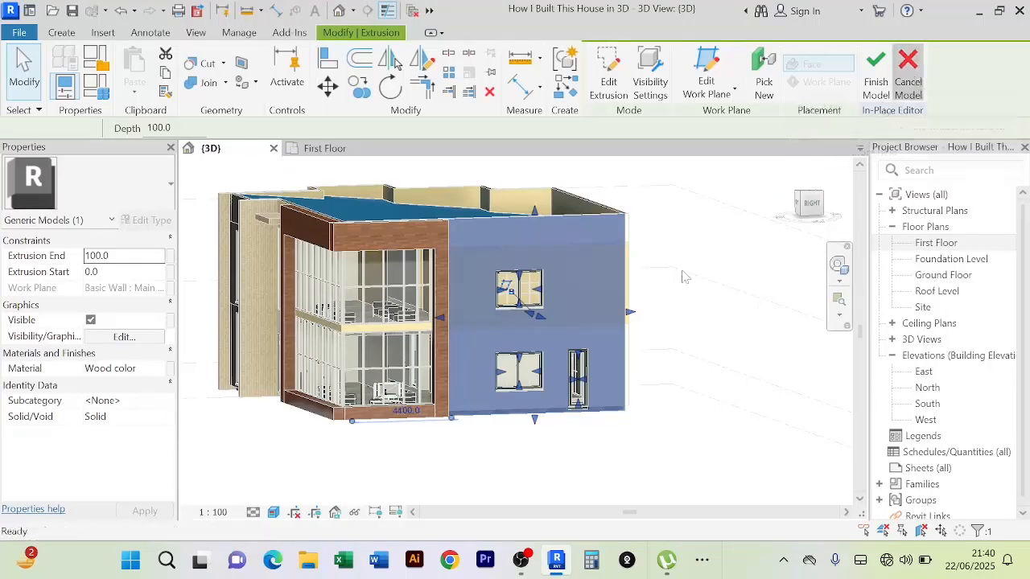
Stretch the right-side facade panel's rear edge to the outer corner of the adjoining back wall
middle_click_drag(671, 400, 591, 336, "shift")
scroll(593, 339, "up", 5)
scroll(592, 339, "down", 2)
scroll(623, 338, "down", 3)
scroll(636, 298, "up", 3)
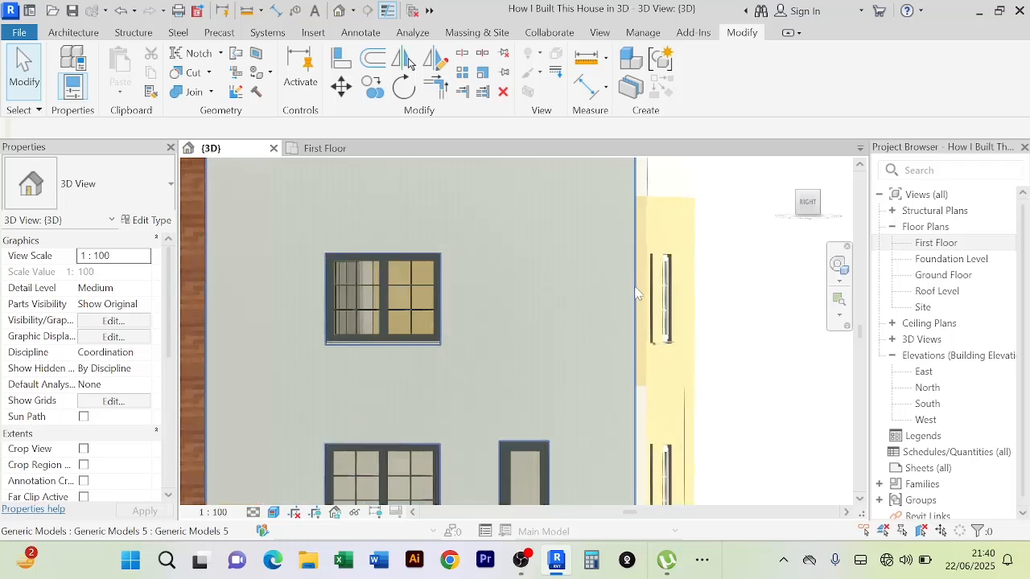
scroll(635, 303, "down", 2)
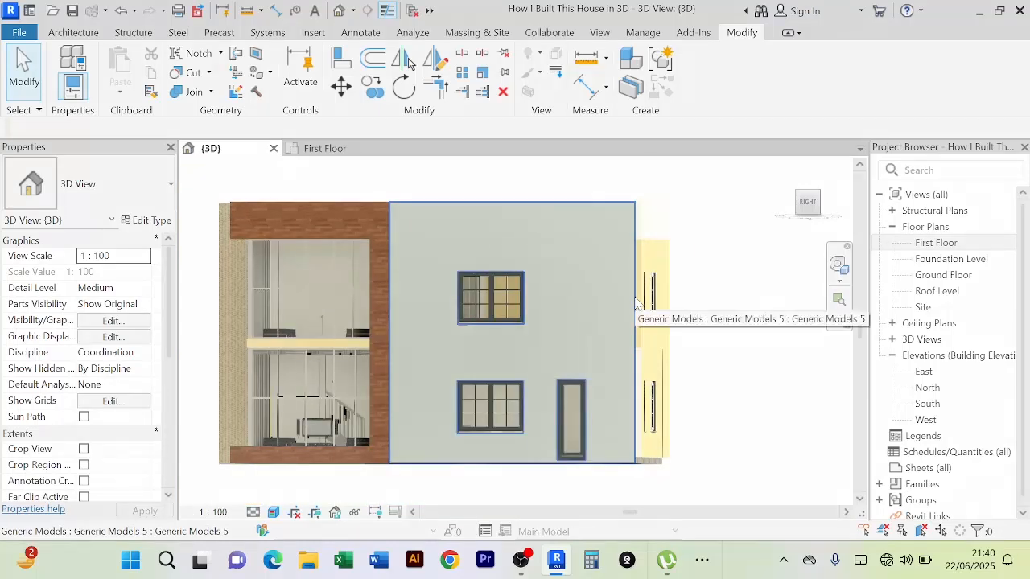
left_click(636, 303)
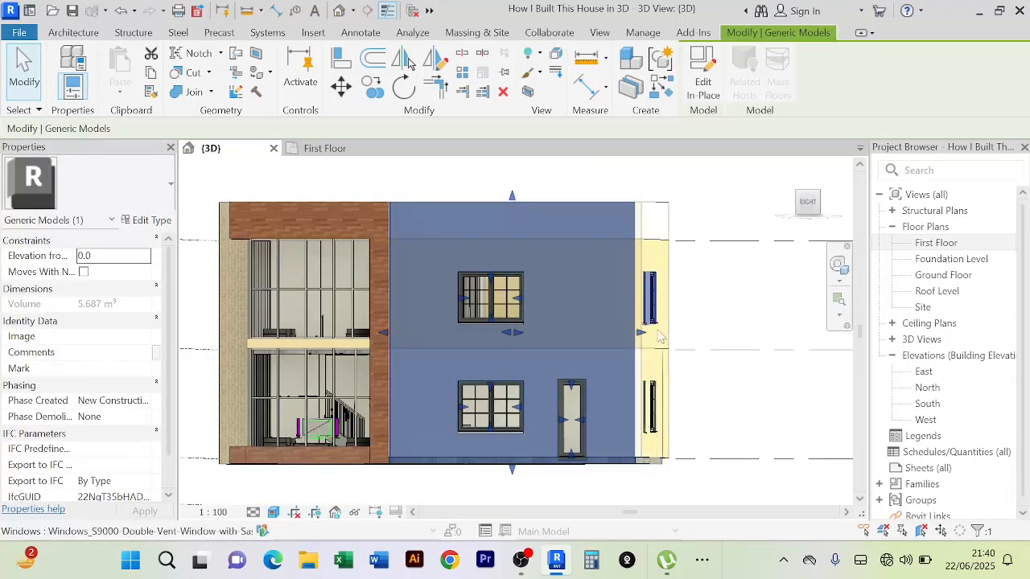
scroll(644, 338, "up", 3)
scroll(643, 339, "up", 2)
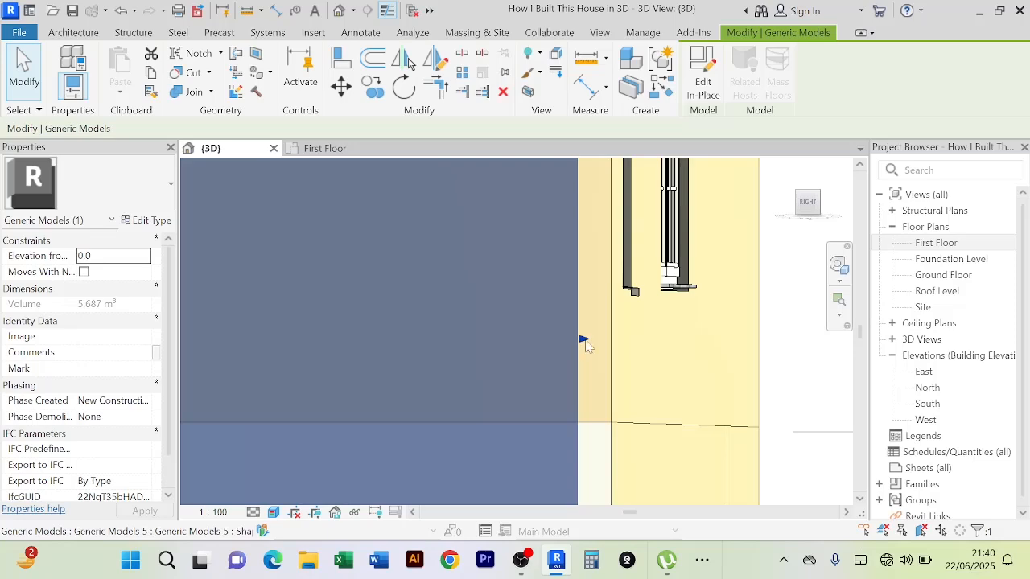
left_click_drag(584, 344, 611, 339)
scroll(685, 340, "down", 4)
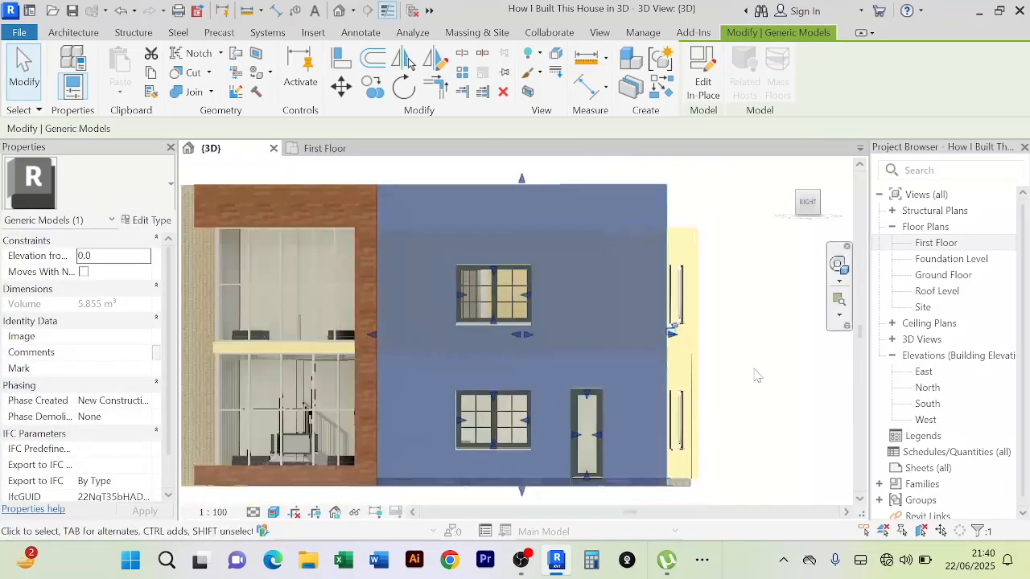
left_click(759, 375)
Examine the extended facade panel at the rear corner and compare the back and right sides of the house
scroll(762, 375, "down", 3)
middle_click_drag(764, 377, 750, 417, "shift")
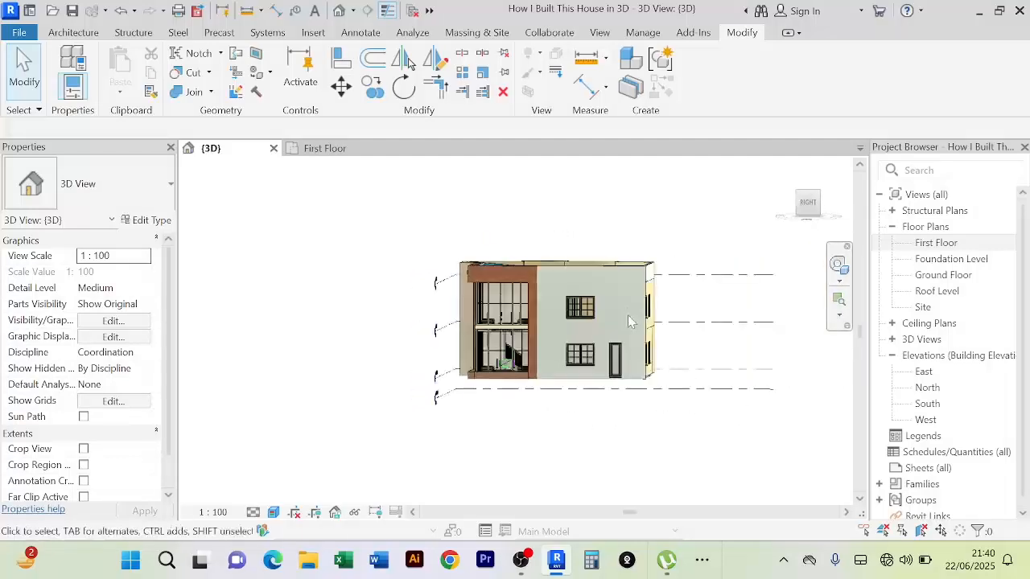
scroll(626, 312, "up", 8)
scroll(624, 313, "down", 7)
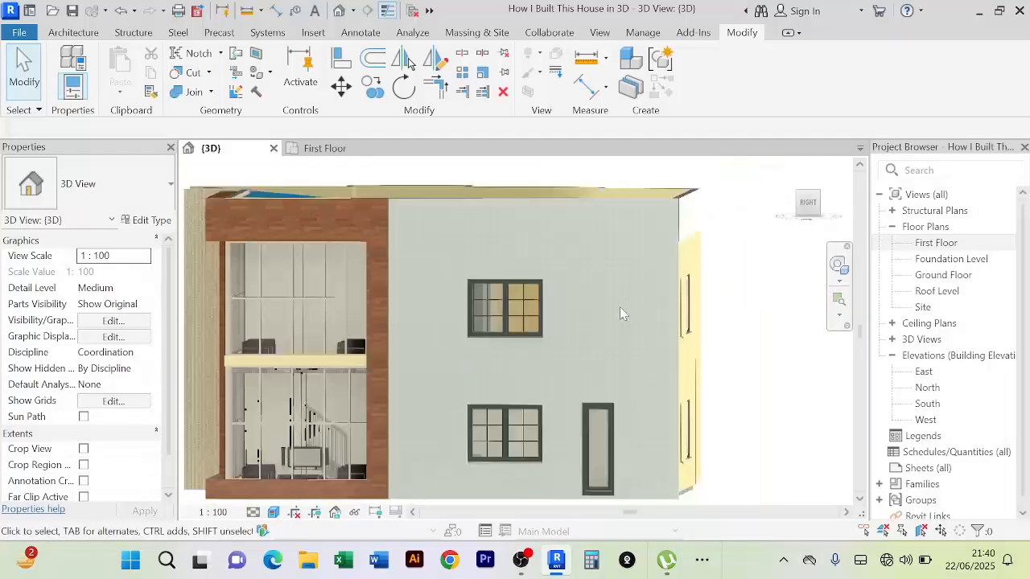
middle_click_drag(731, 367, 563, 371, "shift")
scroll(717, 310, "up", 4)
scroll(718, 312, "down", 4)
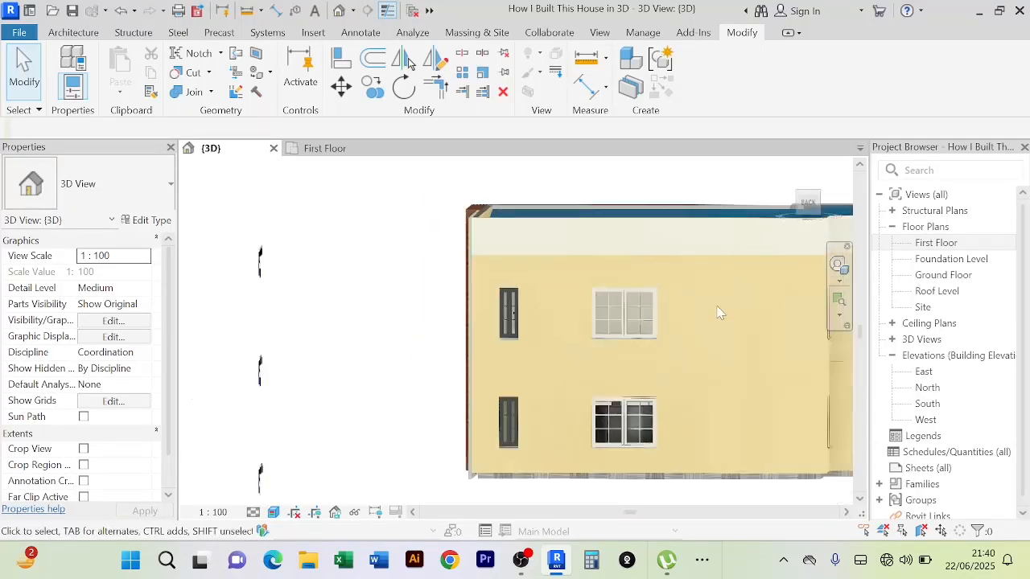
mouse_move(719, 311)
middle_mouse_down("shift")
mouse_move(731, 311)
mouse_move(719, 303)
middle_mouse_up("shift")
scroll(718, 304, "down", 2)
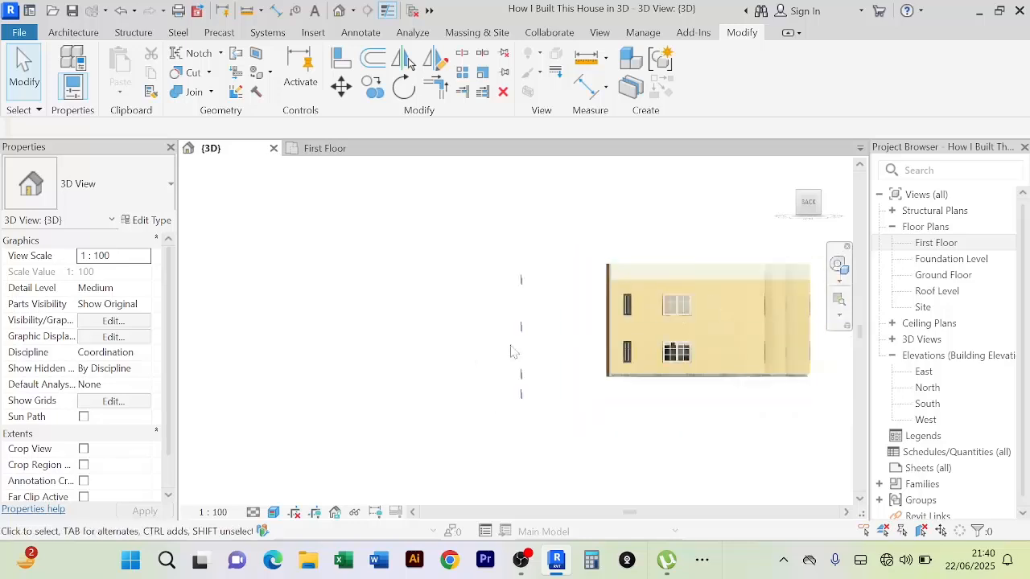
middle_click_drag(479, 361, 628, 333, "shift")
scroll(639, 296, "up", 3)
scroll(638, 296, "down", 1)
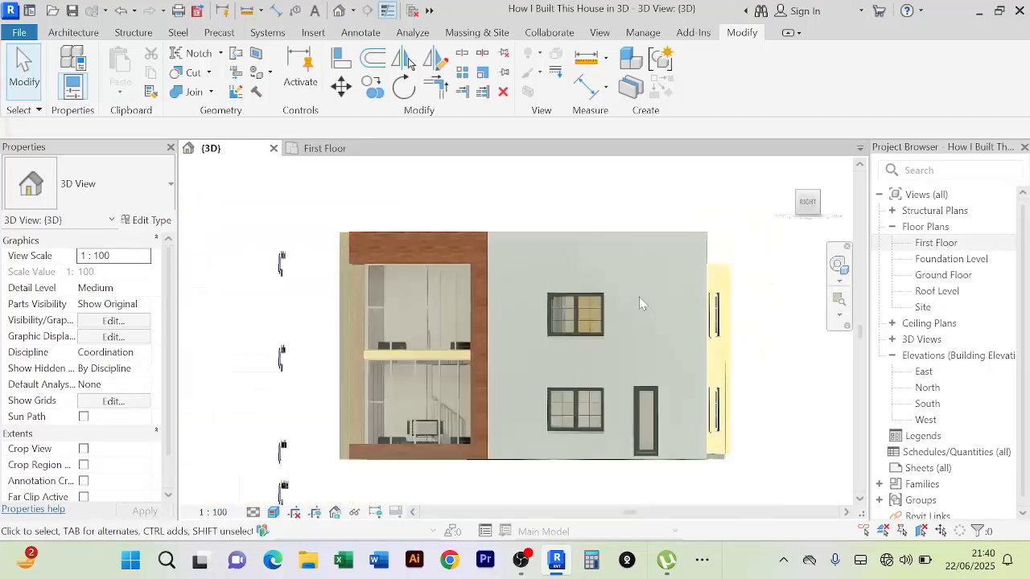
scroll(648, 303, "up", 2)
scroll(646, 304, "down", 1)
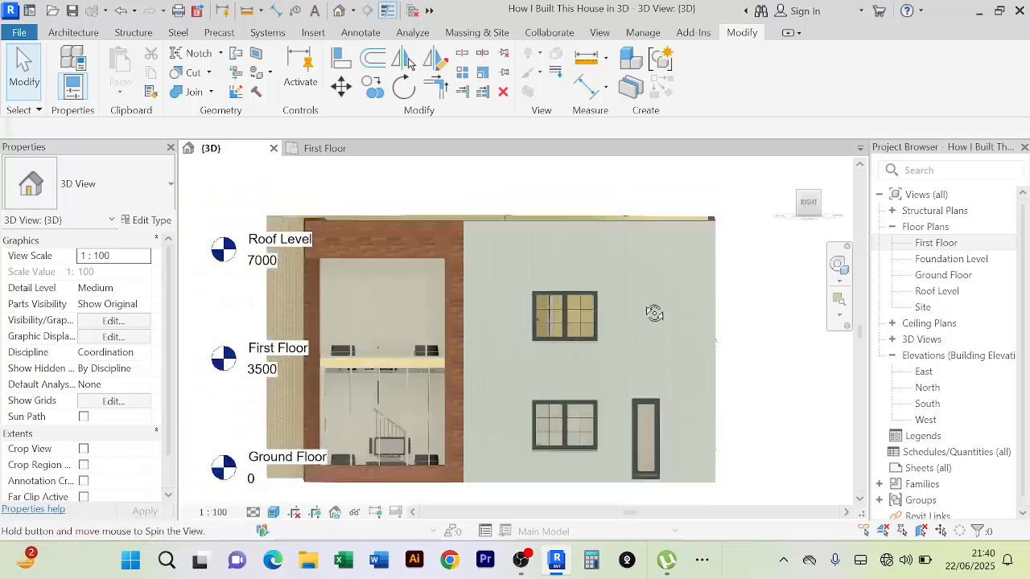
scroll(644, 305, "up", 1)
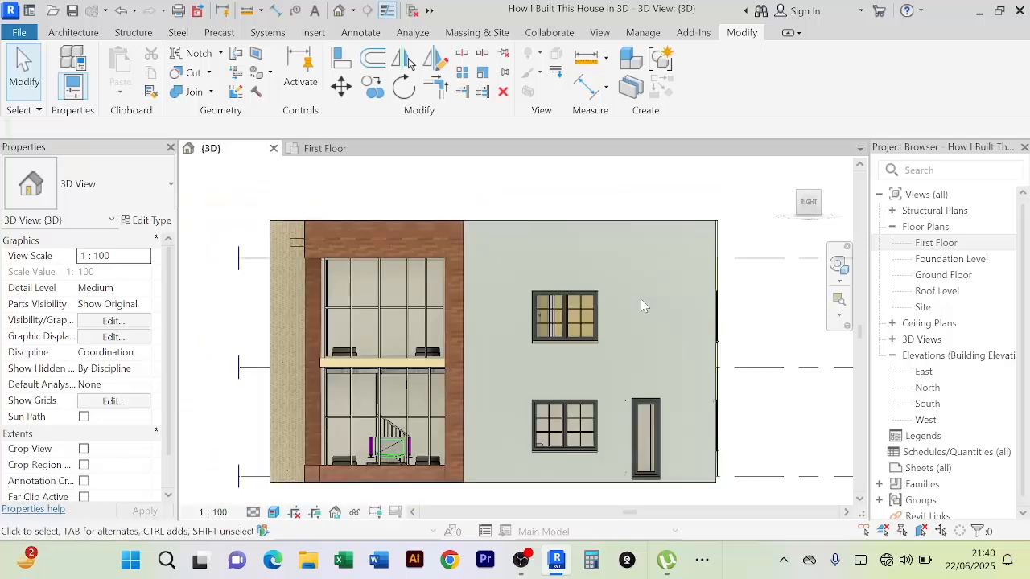
scroll(641, 299, "up", 1)
middle_click_drag(651, 309, 666, 294)
scroll(675, 186, "down", 1)
scroll(676, 191, "down", 1)
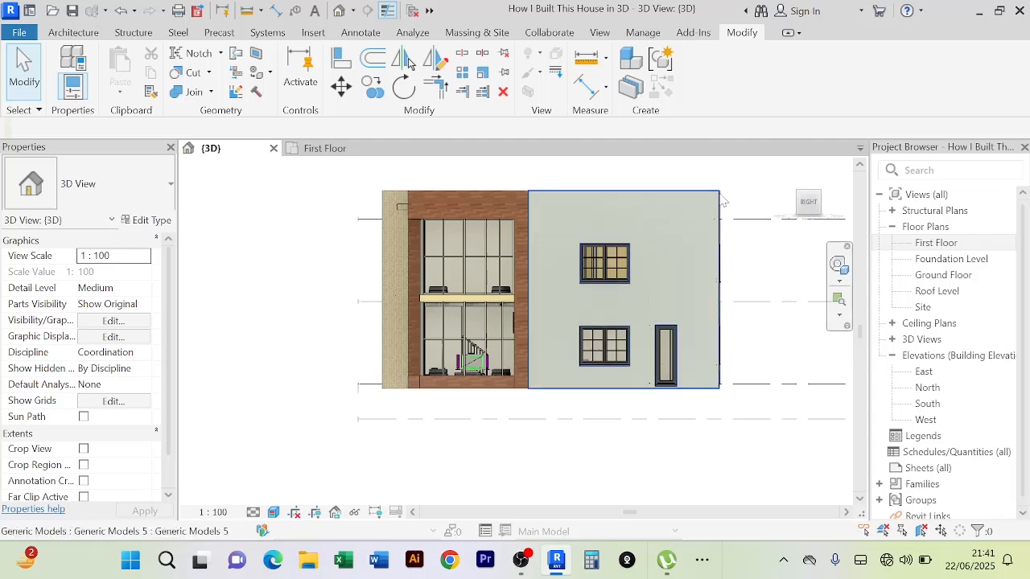
Open the sketch of the right-side facade extrusion for editing within its in-place model
left_click(706, 198)
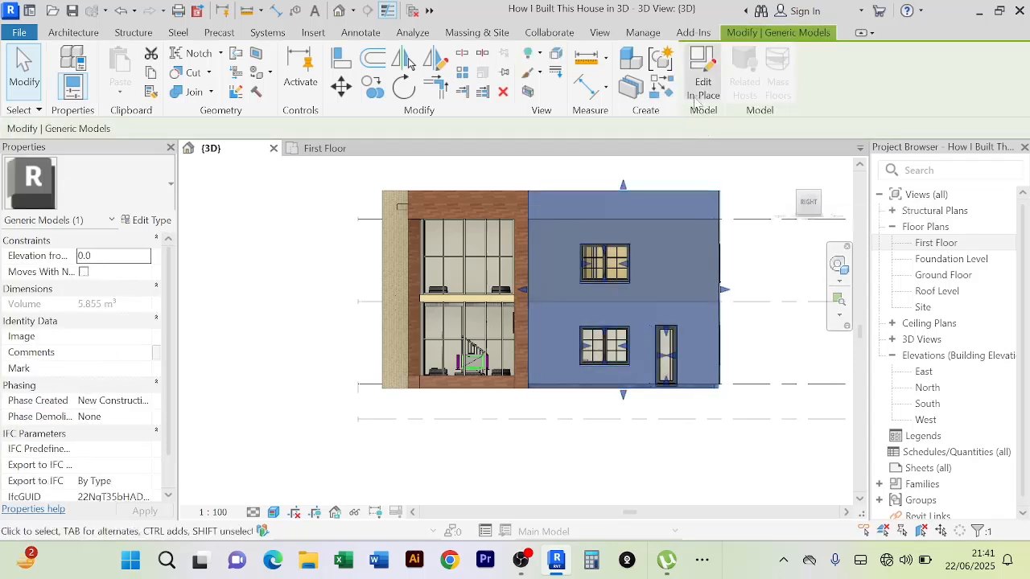
double_click(711, 207)
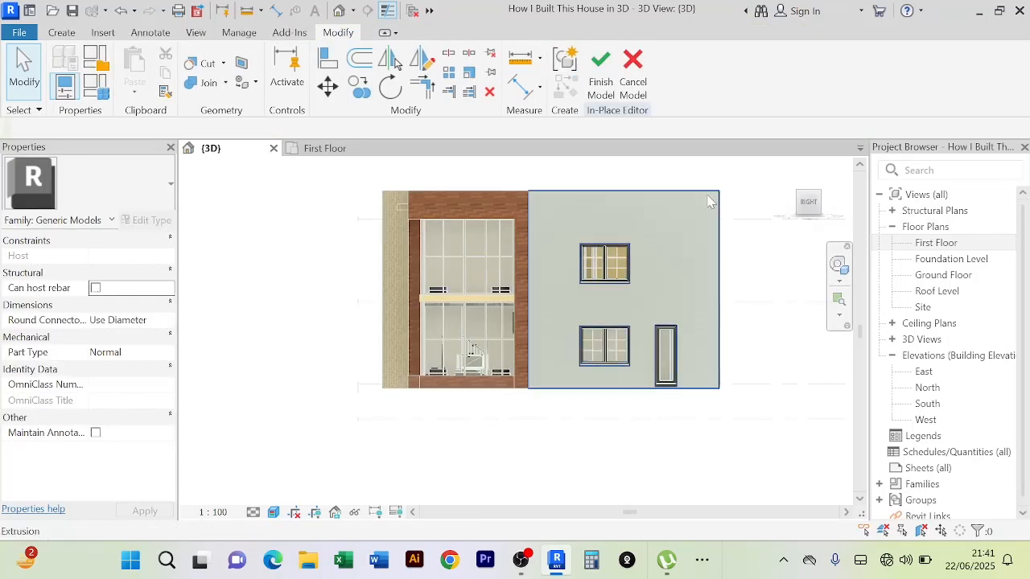
left_click(709, 201)
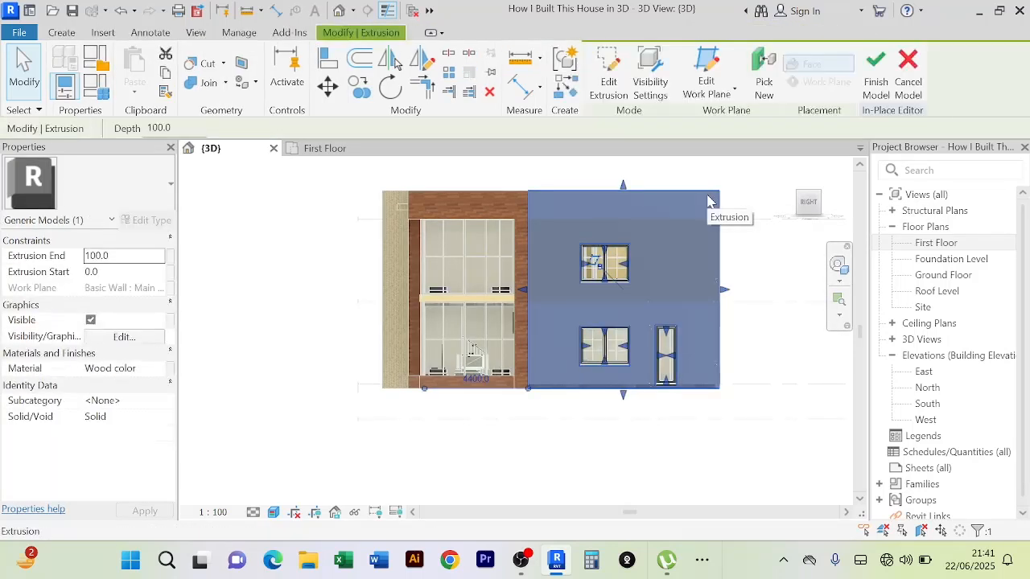
left_click(608, 77)
scroll(658, 246, "up", 3)
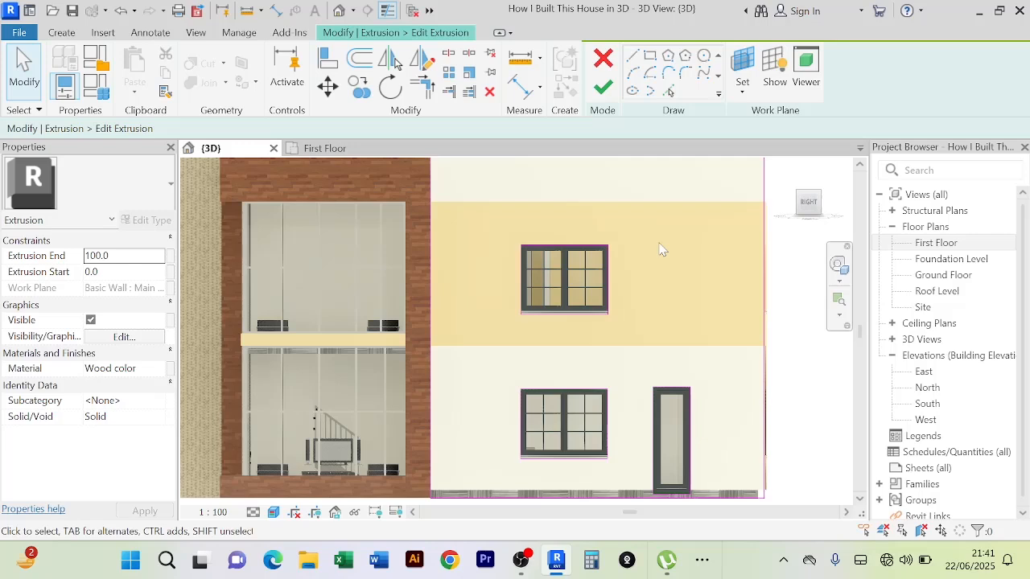
scroll(660, 249, "down", 2)
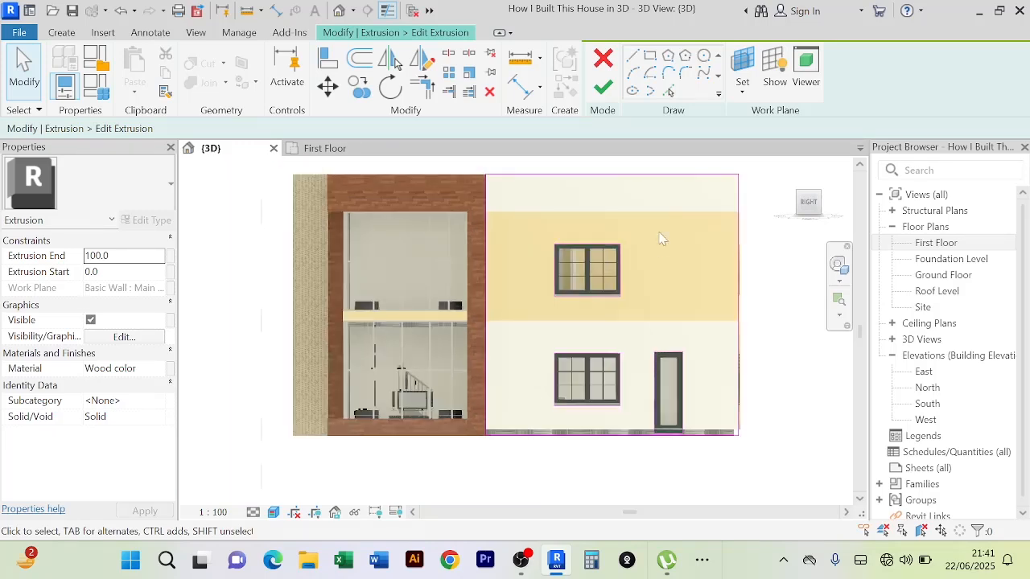
Draw two separate diagonal sketch lines on the upper facade, sloping down toward the brick frame, the longer one crossing the upper window
left_click(633, 58)
left_click(637, 62)
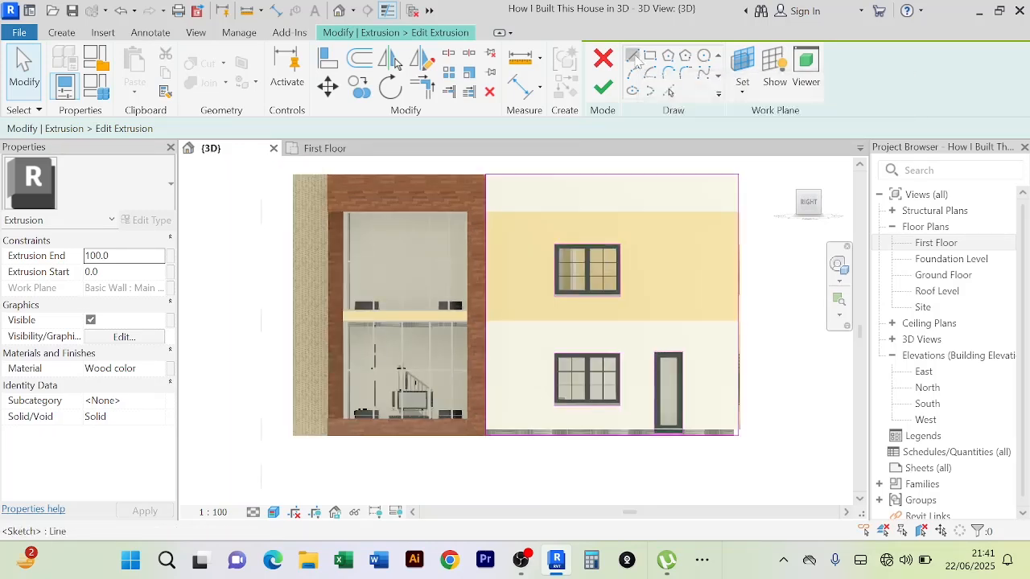
left_click(563, 190)
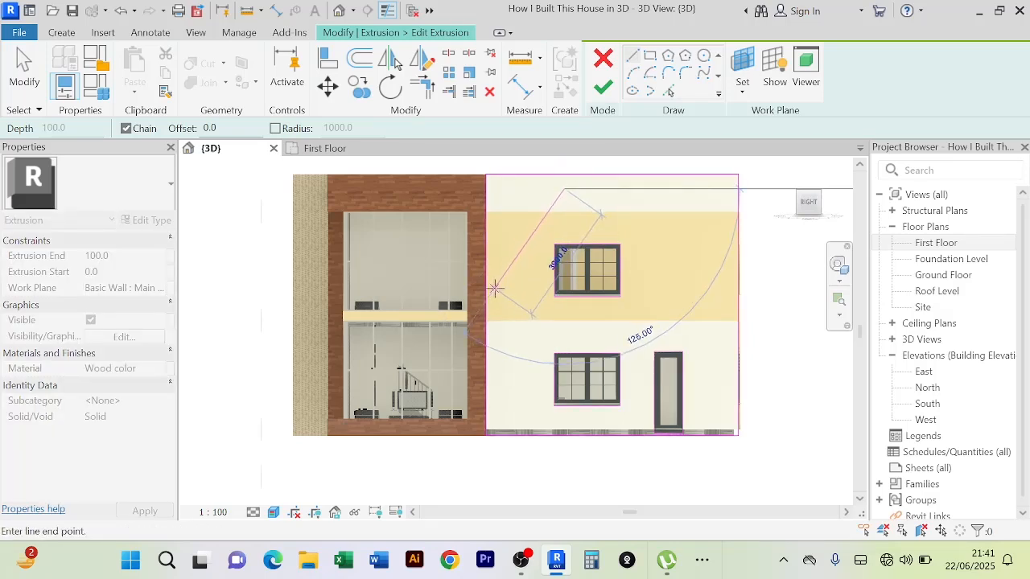
left_click(493, 288)
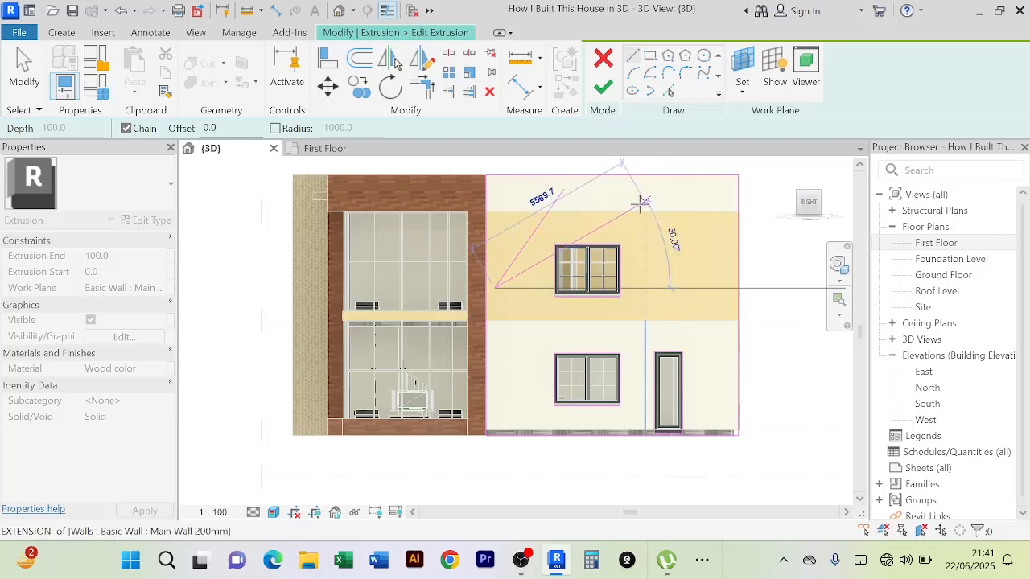
key("Escape")
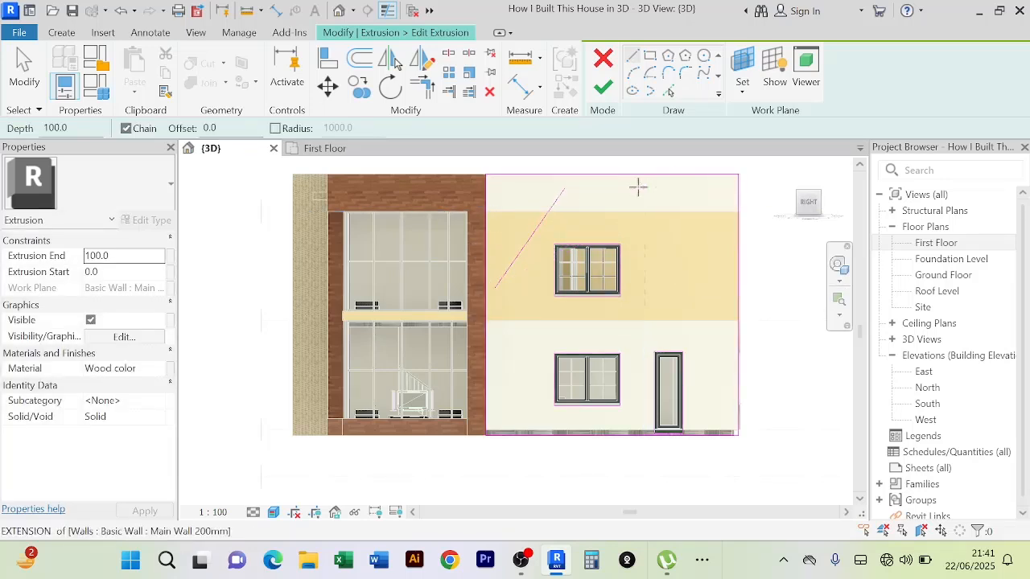
left_click(678, 217)
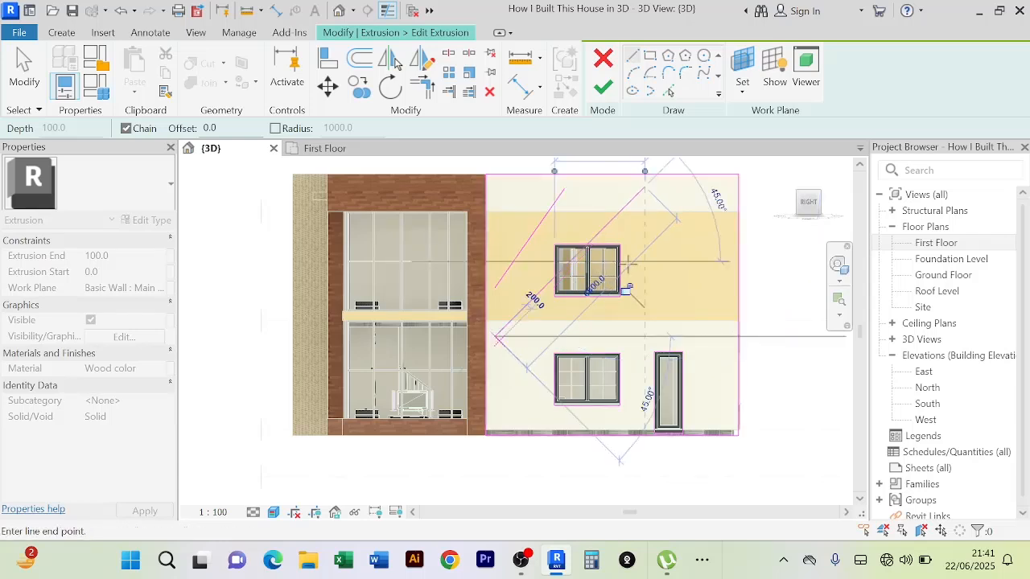
left_click(493, 336)
key("Escape")
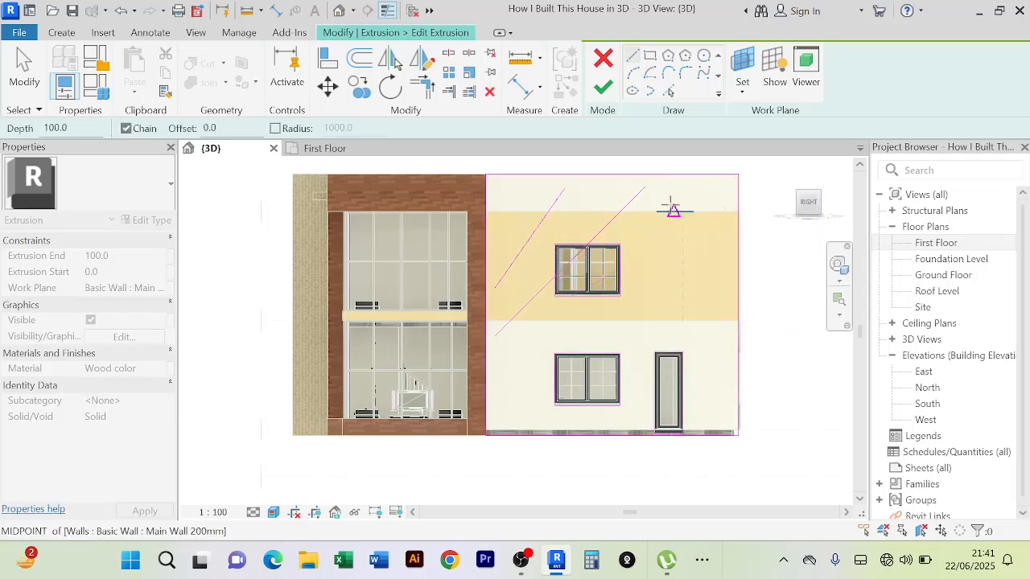
Draw two separate diagonal sketch lines between the upper window and the rear edge, sloping down toward that edge, one reaching beside the door
left_click(654, 196)
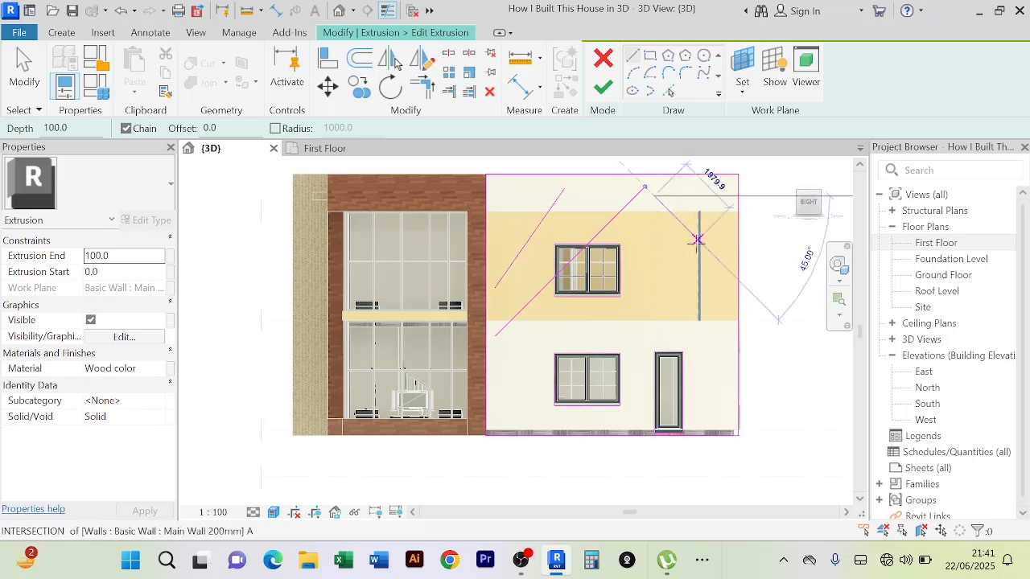
left_click(722, 280)
key("Escape")
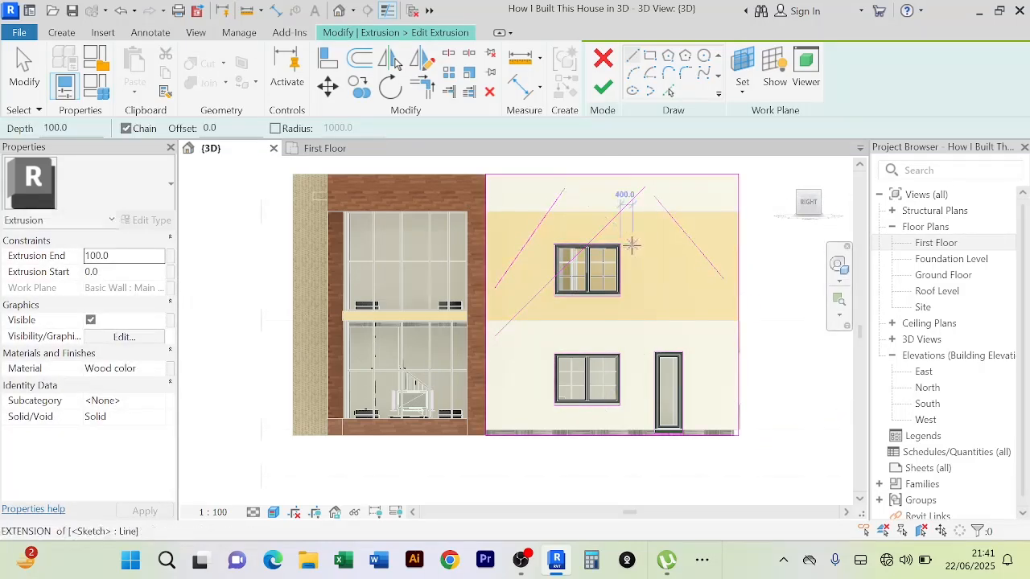
left_click(646, 220)
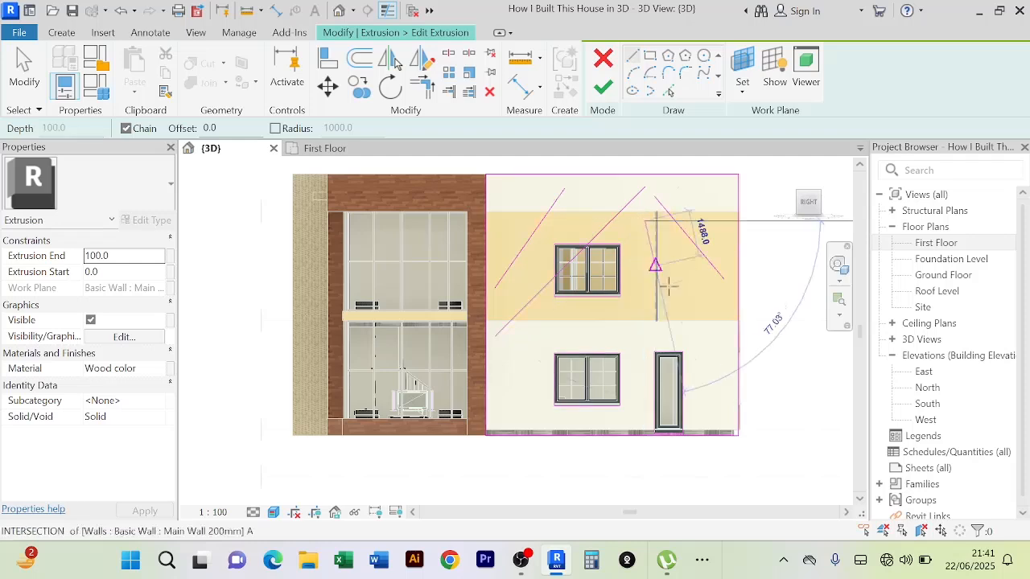
left_click(724, 396)
key("Escape")
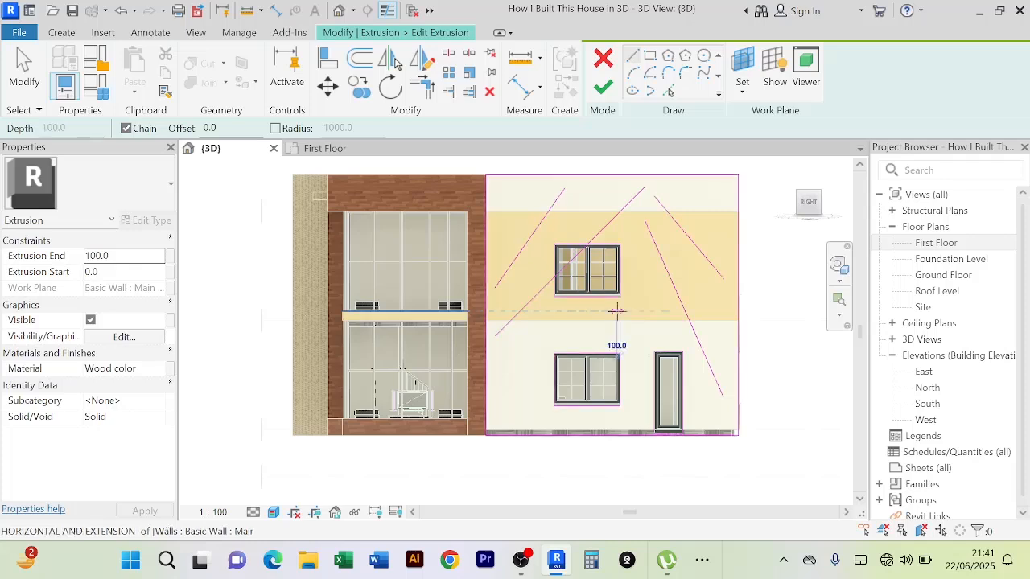
Draw two diagonal lines on the lower facade, one about 4400 mm long across the door and one about 3800 mm long above the lower window
left_click(621, 312)
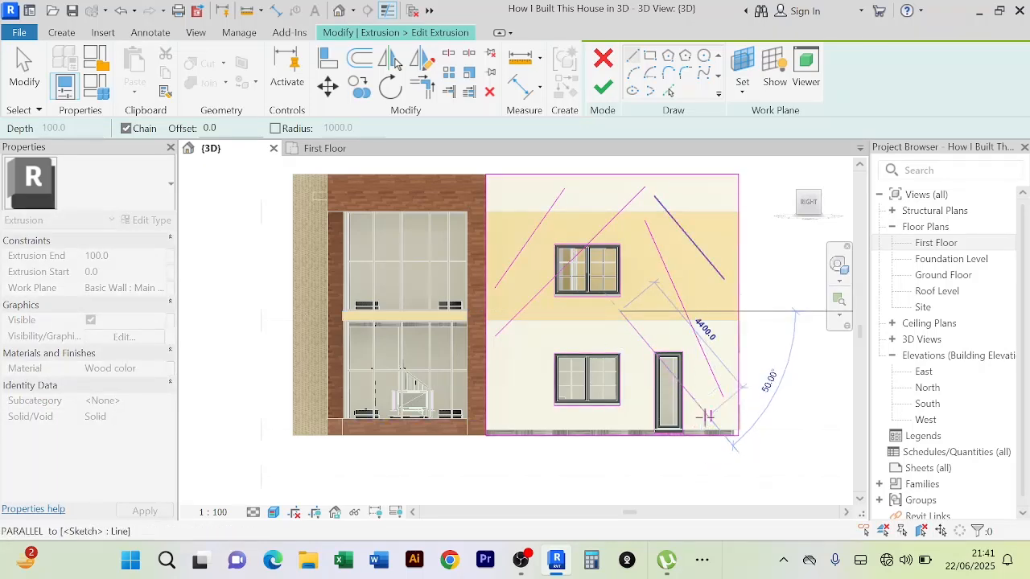
left_click(707, 417)
key("Escape")
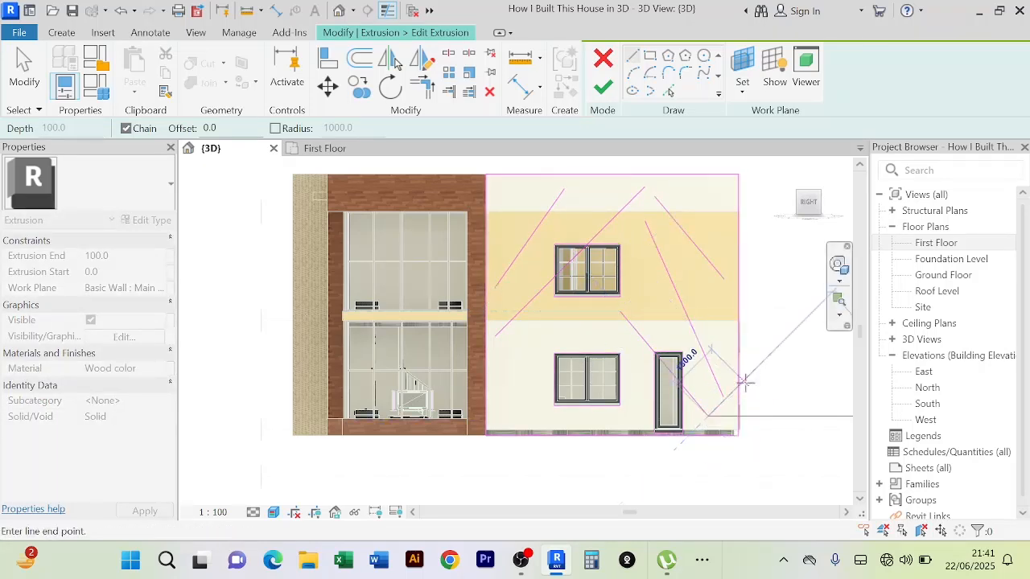
left_click(588, 321)
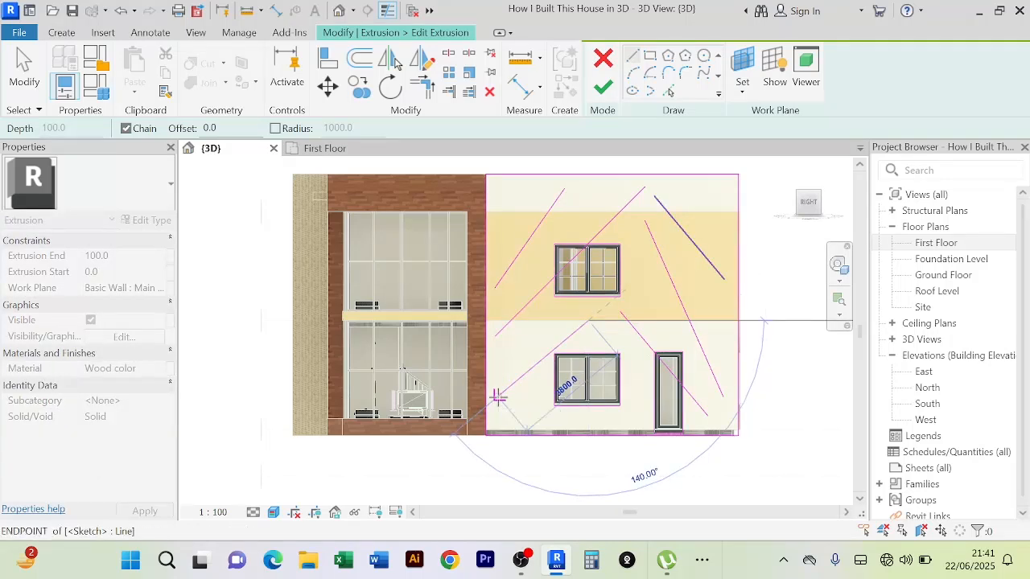
left_click(497, 396)
key("Escape")
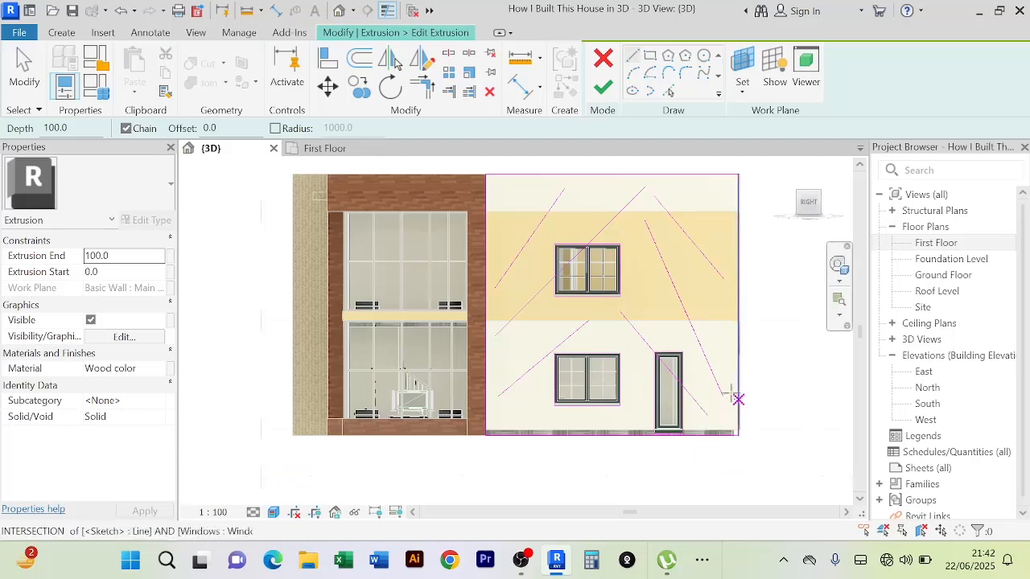
scroll(724, 418, "down", 3)
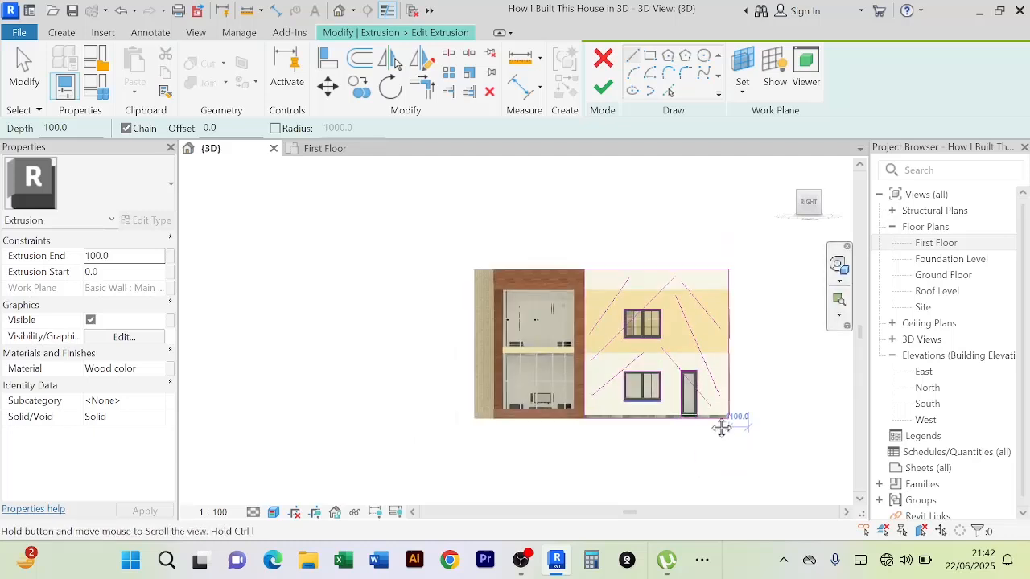
right_click(683, 213)
left_click(708, 201)
right_click(684, 201)
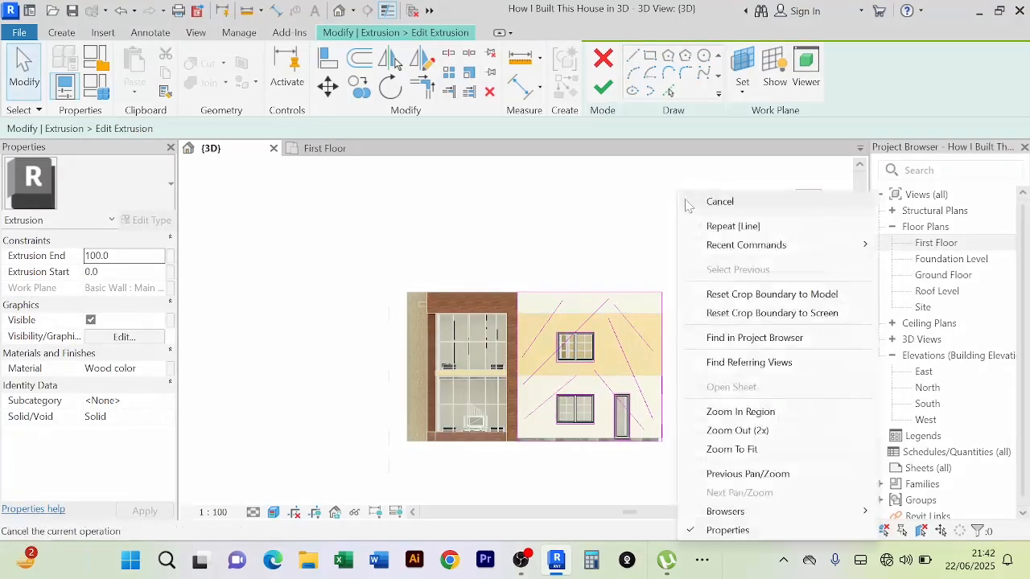
left_click(688, 202)
Offset the diagonal sketch lines by 20 mm as parallel copies to form narrow strips across the facade
scroll(595, 325, "up", 10)
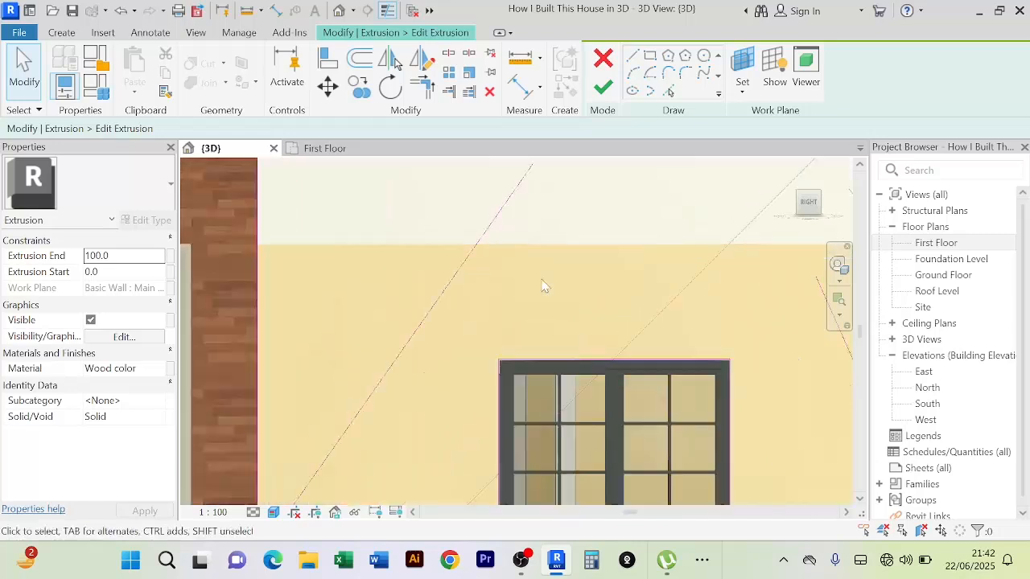
middle_click_drag(543, 285, 657, 274)
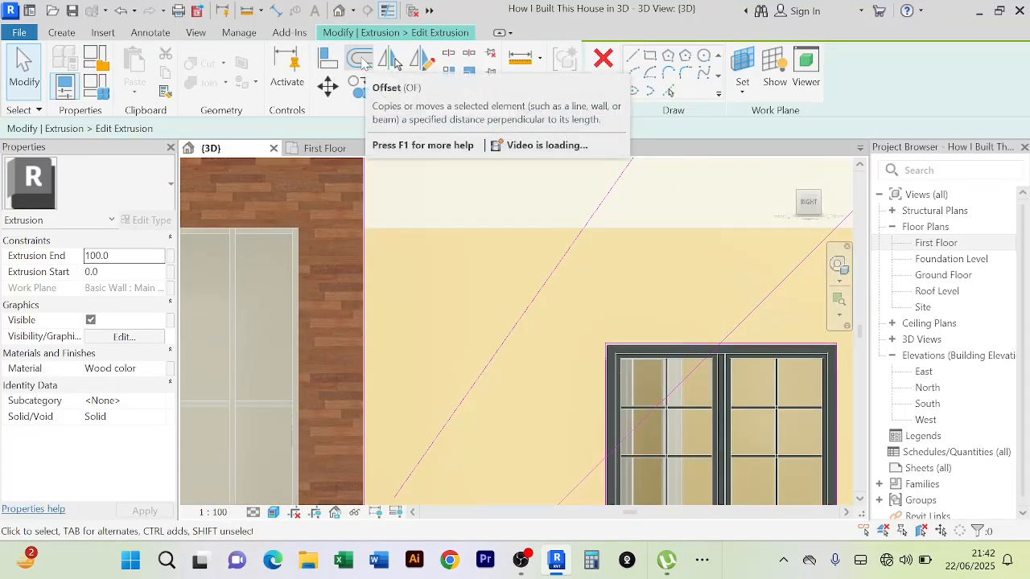
left_click(362, 61)
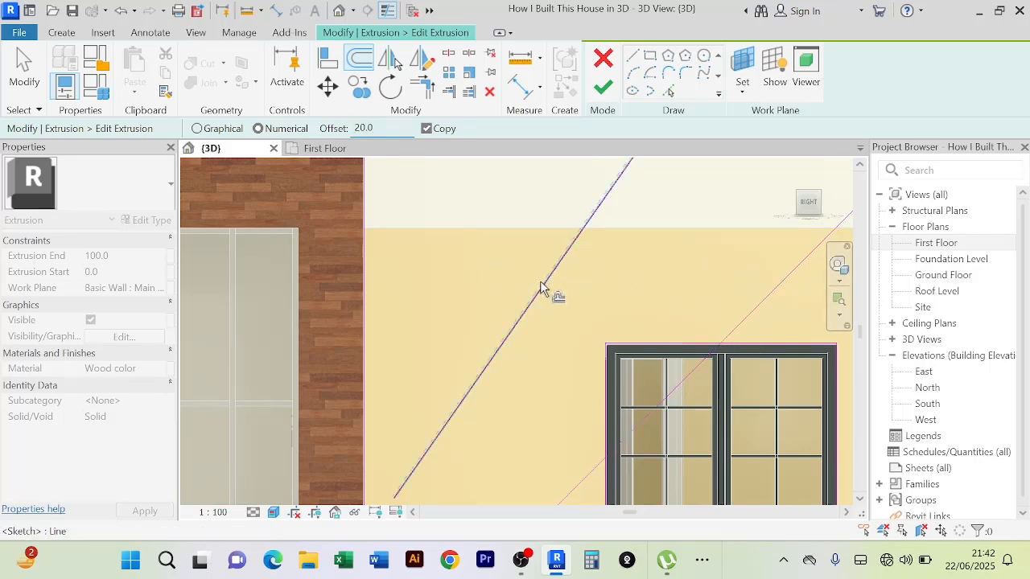
left_click(728, 329)
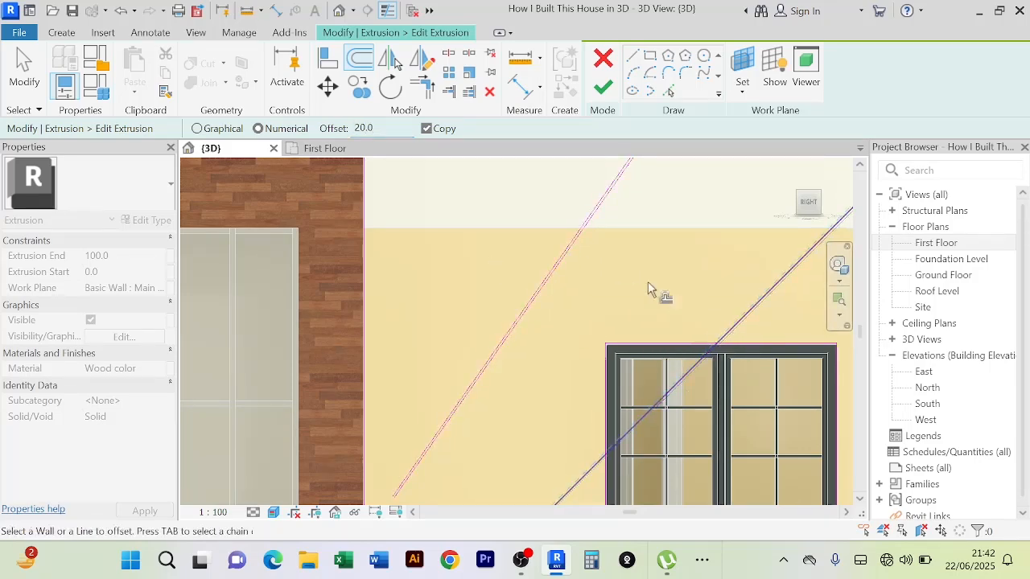
scroll(647, 285, "down", 2)
middle_click_drag(636, 290, 441, 279)
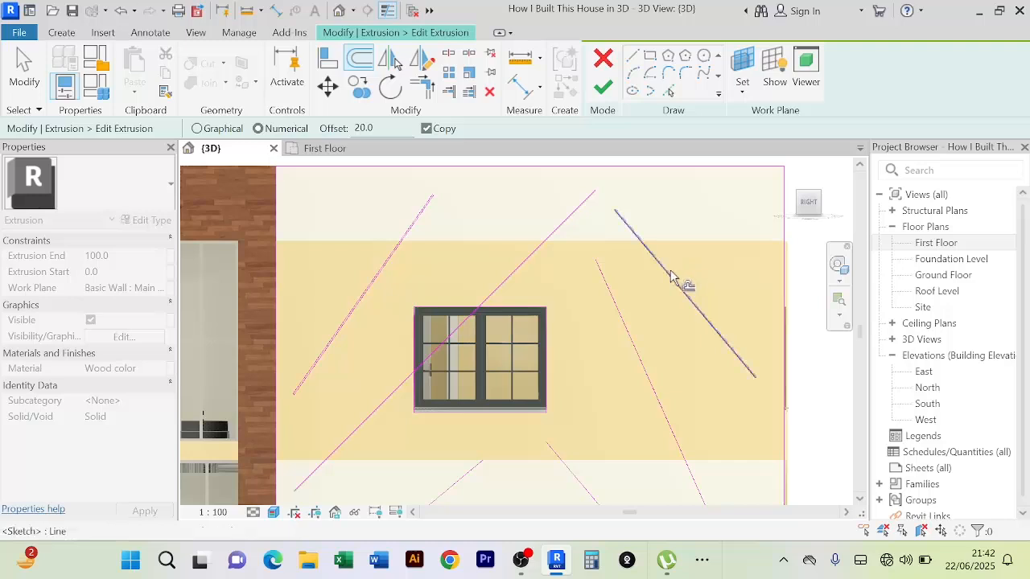
middle_click_drag(635, 421, 620, 294)
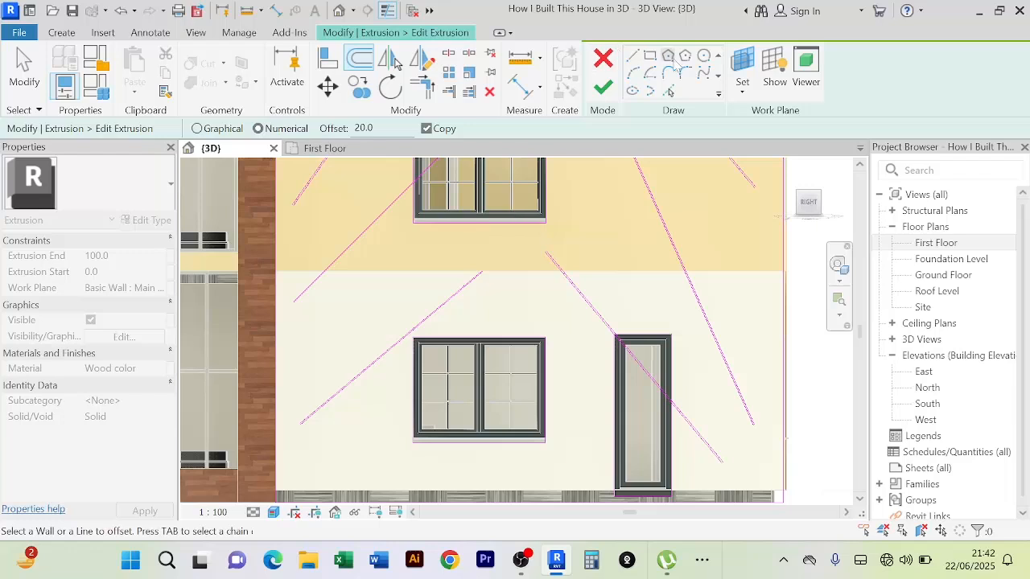
Close the lower end of the narrow strip beside the lower window with a short line joining its two endpoints
left_click(632, 56)
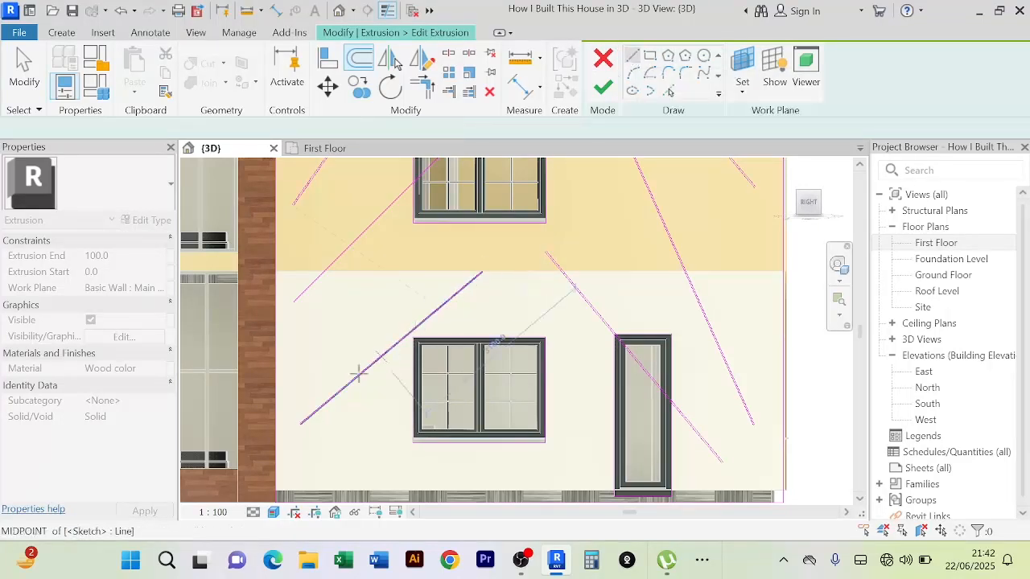
scroll(297, 441, "up", 3)
middle_click_drag(315, 445, 531, 275)
scroll(447, 312, "up", 5)
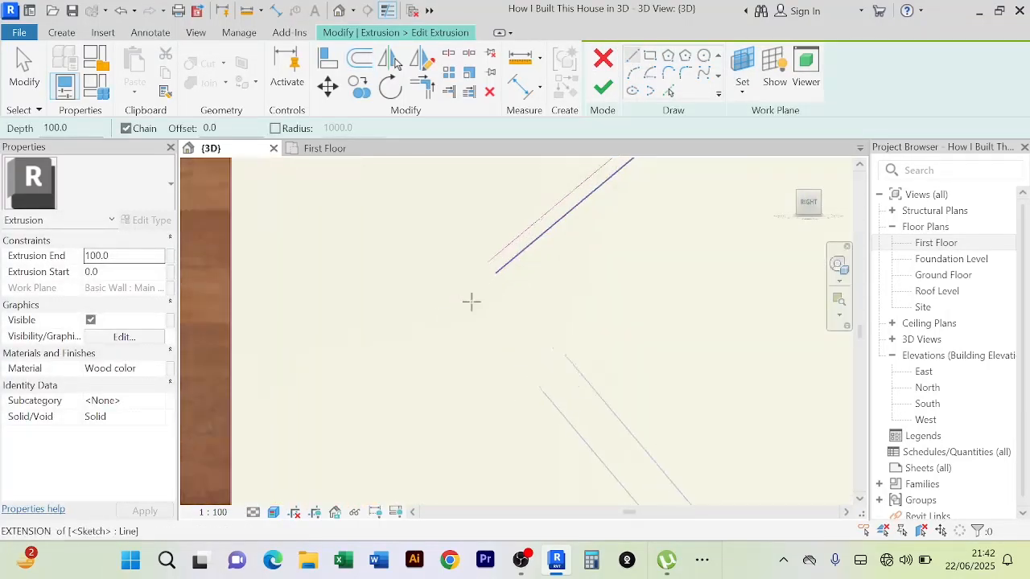
middle_click_drag(465, 345, 394, 341)
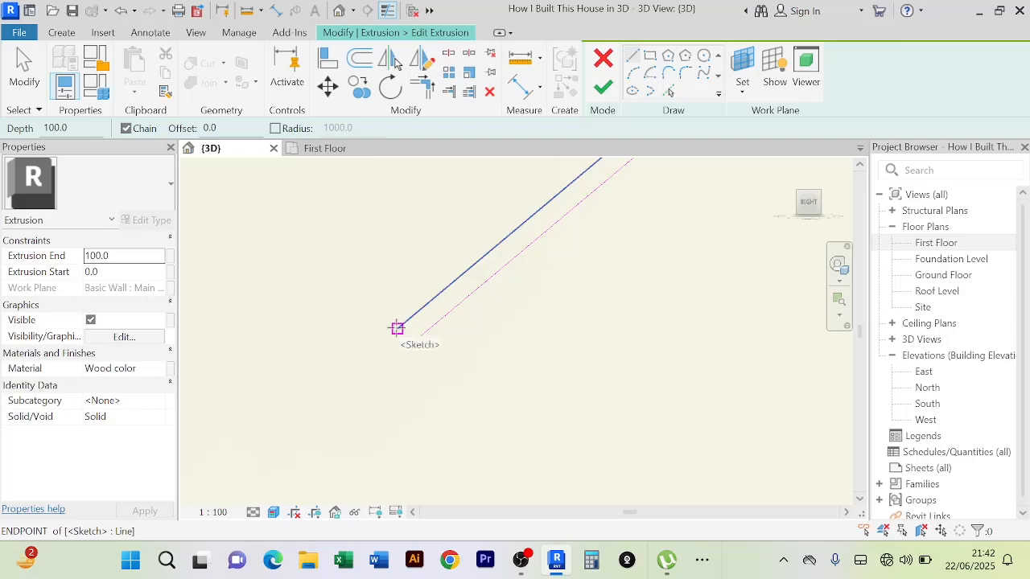
left_click(397, 328)
left_click(411, 344)
scroll(524, 327, "down", 3)
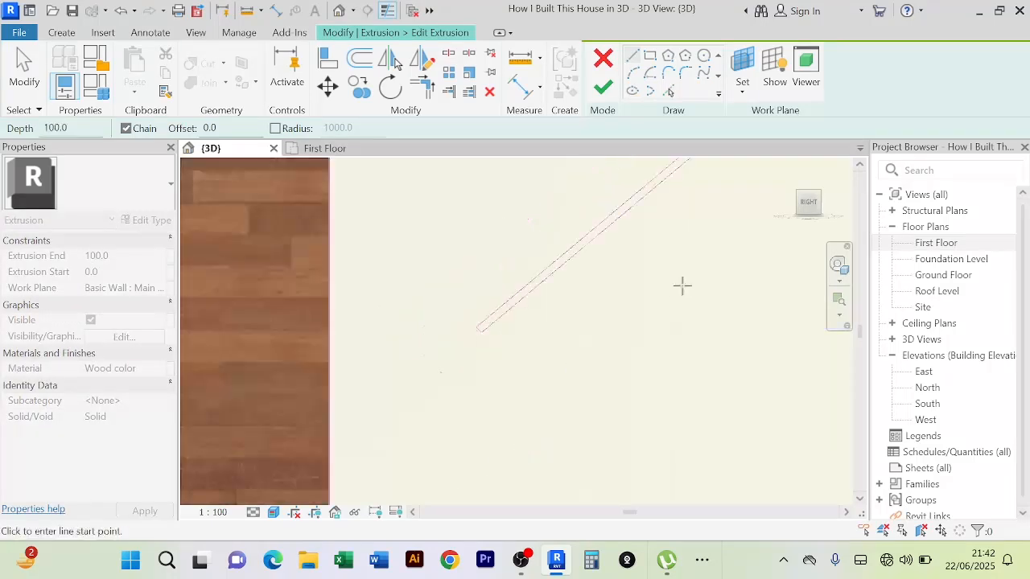
Join the two upper endpoints of the strip above the lower window with a short line
scroll(683, 285, "down", 3)
middle_click_drag(694, 296, 324, 449)
middle_click_drag(621, 210, 390, 420)
scroll(489, 260, "up", 3)
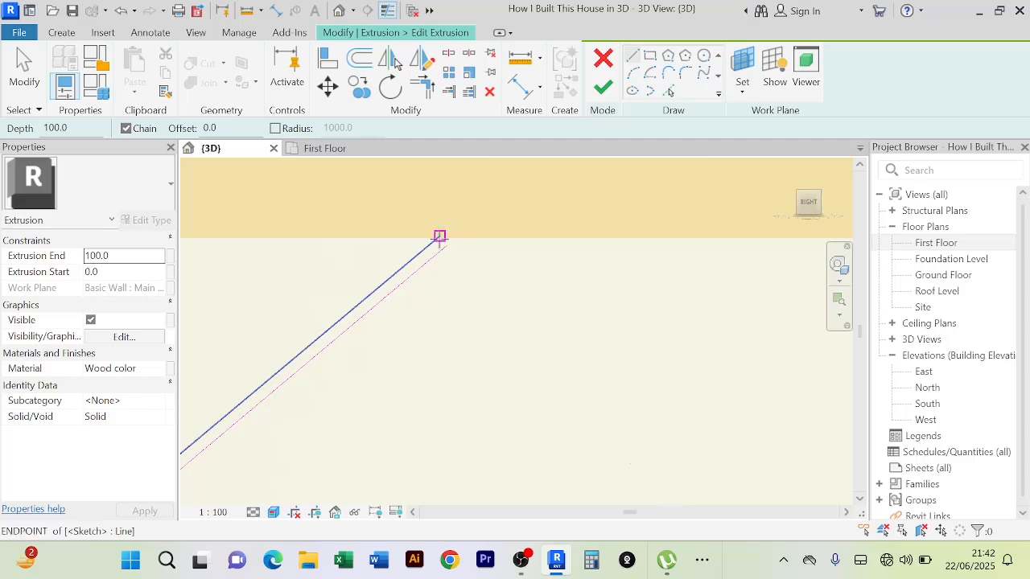
left_click(439, 236)
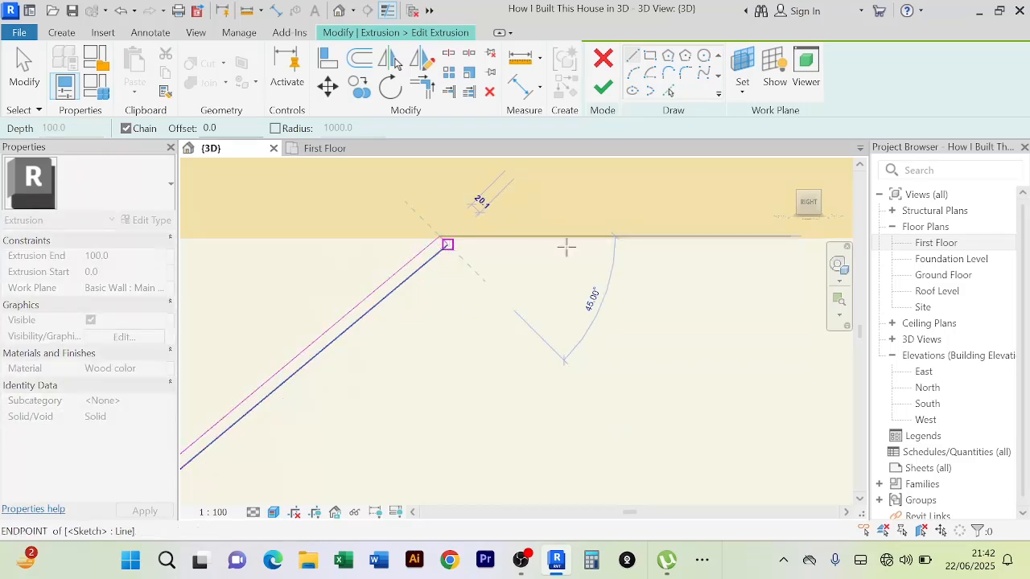
left_click(447, 243)
Close the upper end of the narrow strip crossing the door with a short line joining its two endpoints
scroll(566, 247, "down", 3)
scroll(612, 303, "down", 3)
middle_click_drag(590, 338, 510, 393)
scroll(598, 279, "up", 3)
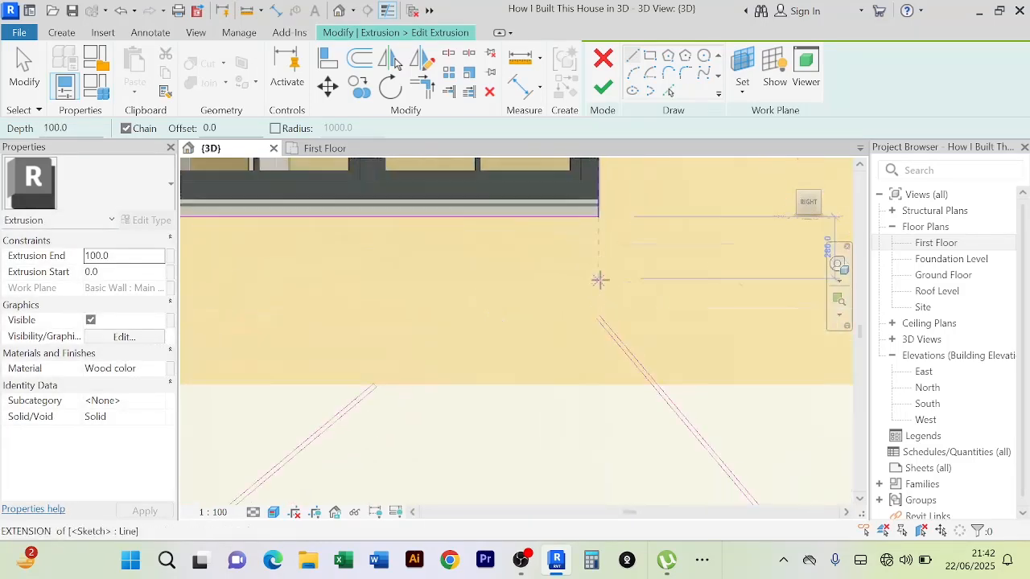
scroll(599, 279, "up", 3)
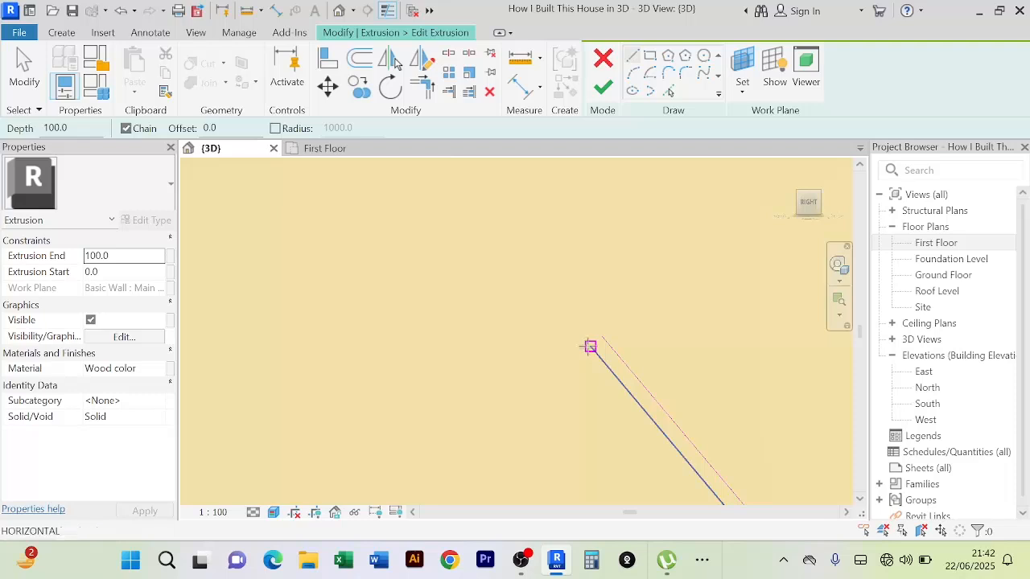
left_click(590, 346)
left_click(600, 334)
scroll(648, 289, "down", 5)
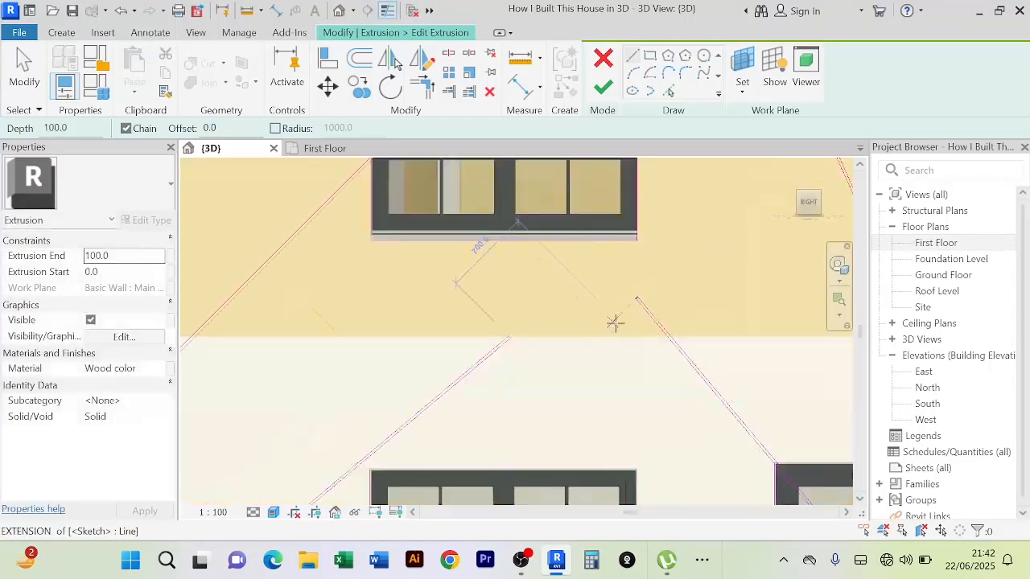
Join the two lower endpoints of the strip crossing the door with a short line
middle_click_drag(597, 320, 291, 184)
middle_click_drag(668, 411, 500, 145)
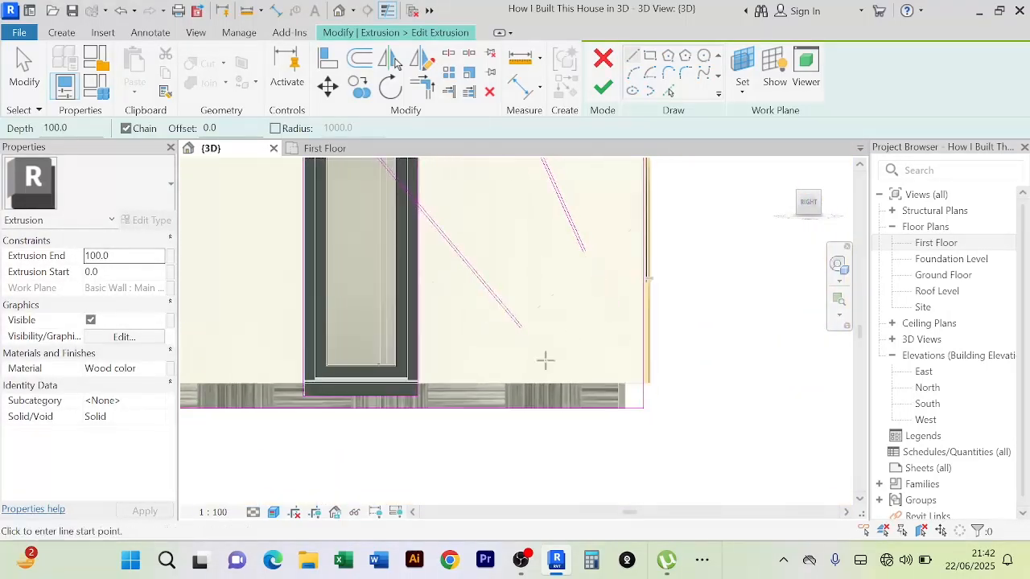
scroll(538, 341, "up", 5)
left_click(453, 284)
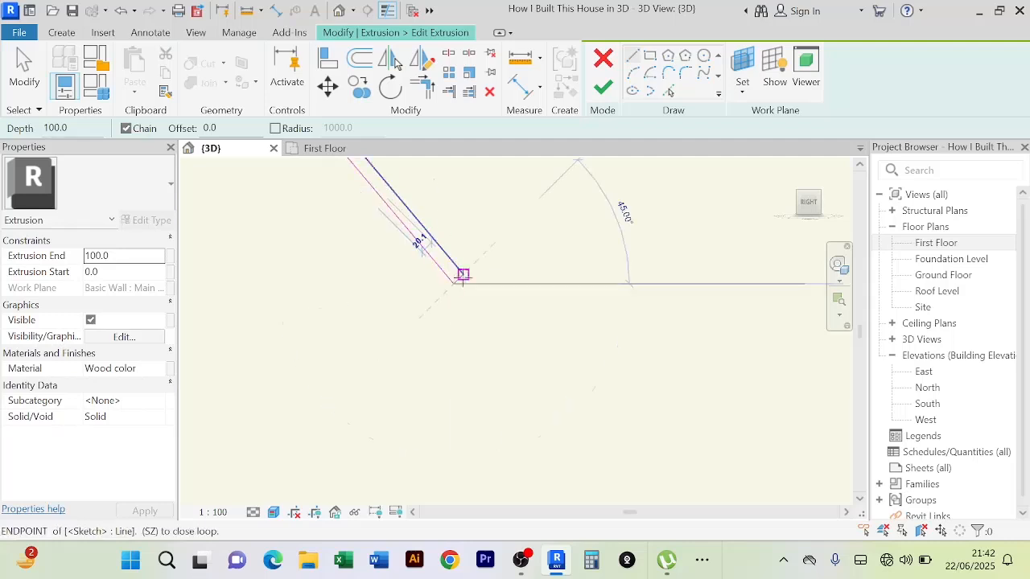
left_click(463, 274)
scroll(590, 280, "down", 4)
Close the lower end of the steep strip between the door and the facade's outer edge with a short line
middle_click_drag(638, 316, 477, 453)
scroll(517, 253, "up", 2)
scroll(518, 255, "up", 1)
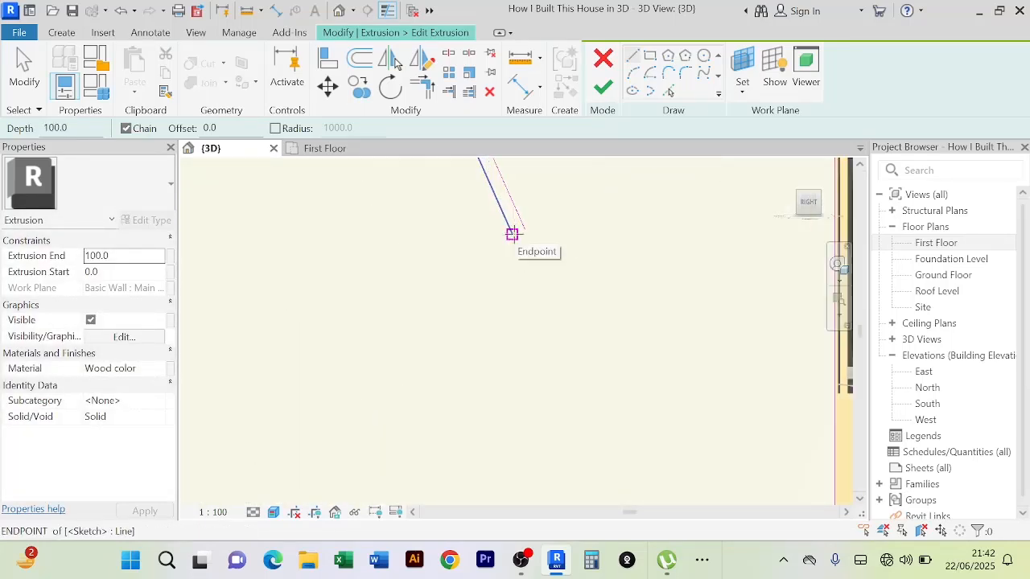
left_click(511, 234)
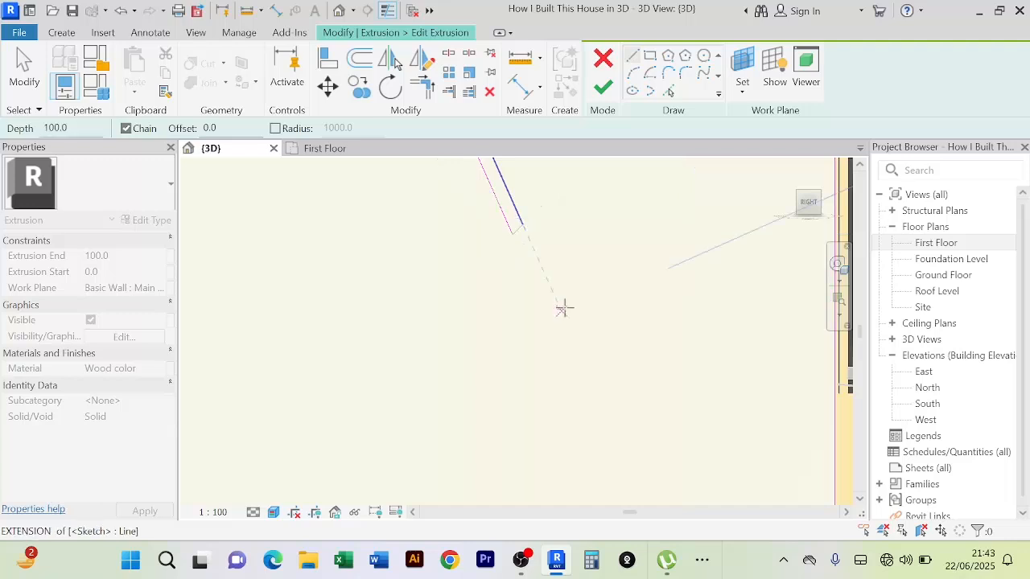
key("Escape")
Join the two upper endpoints of the steep strip beside the upper window with a short line
scroll(563, 286, "down", 6)
middle_click_drag(593, 317, 631, 469)
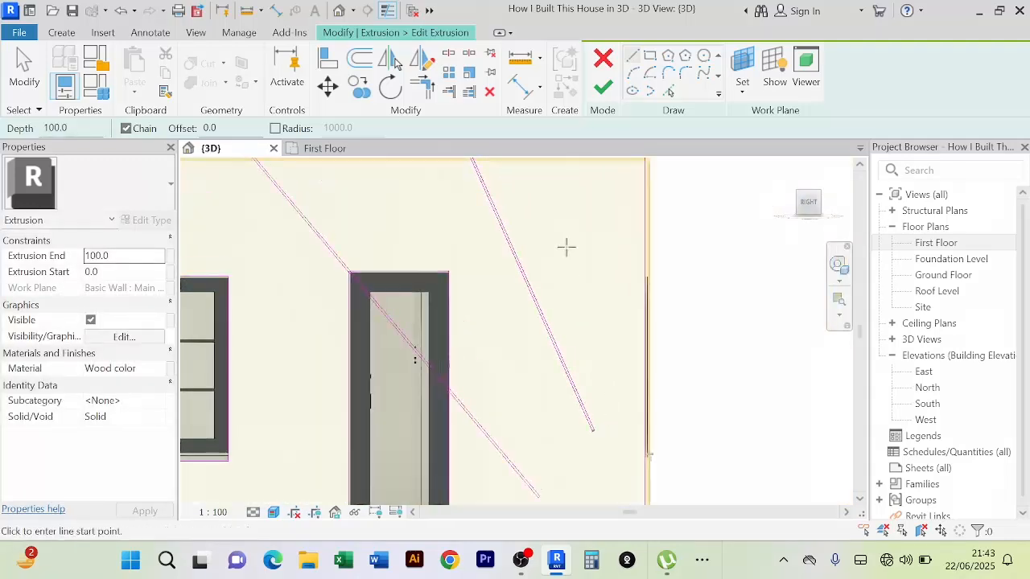
middle_click_drag(512, 177, 579, 367)
scroll(494, 225, "up", 1)
middle_click_drag(501, 220, 604, 441)
scroll(528, 292, "up", 5)
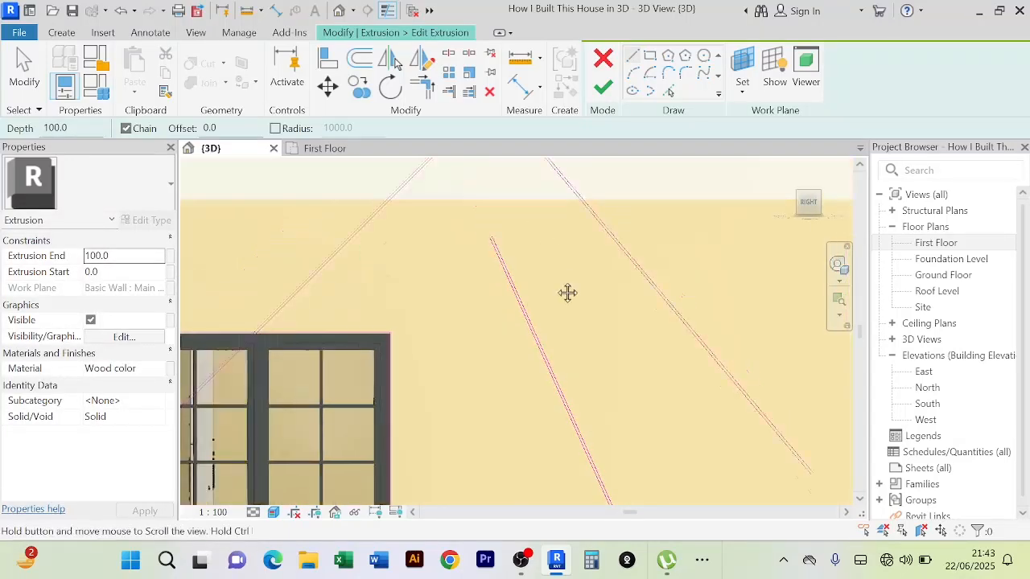
left_click(486, 245)
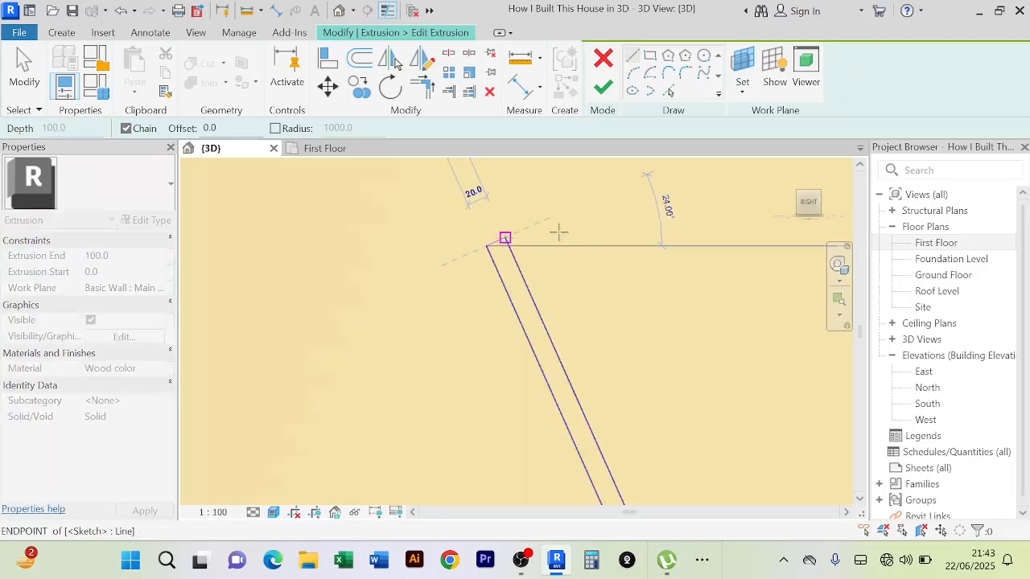
left_click(505, 237)
Close the upper end of the strip nearest the upper floor's outer edge with a short line between its endpoints
scroll(576, 240, "down", 5)
middle_click_drag(631, 252, 550, 428)
scroll(566, 317, "up", 3)
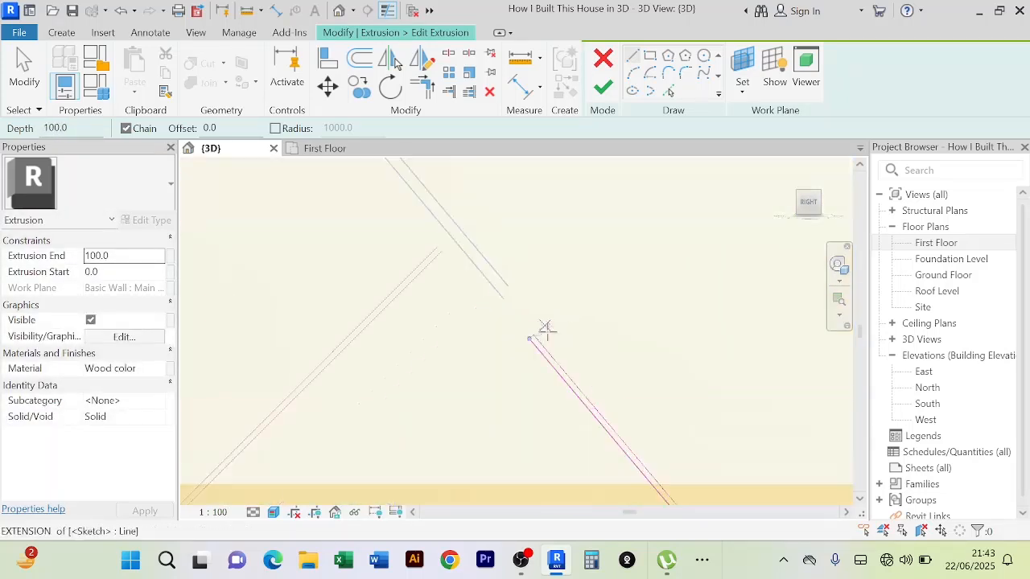
scroll(527, 336, "up", 3)
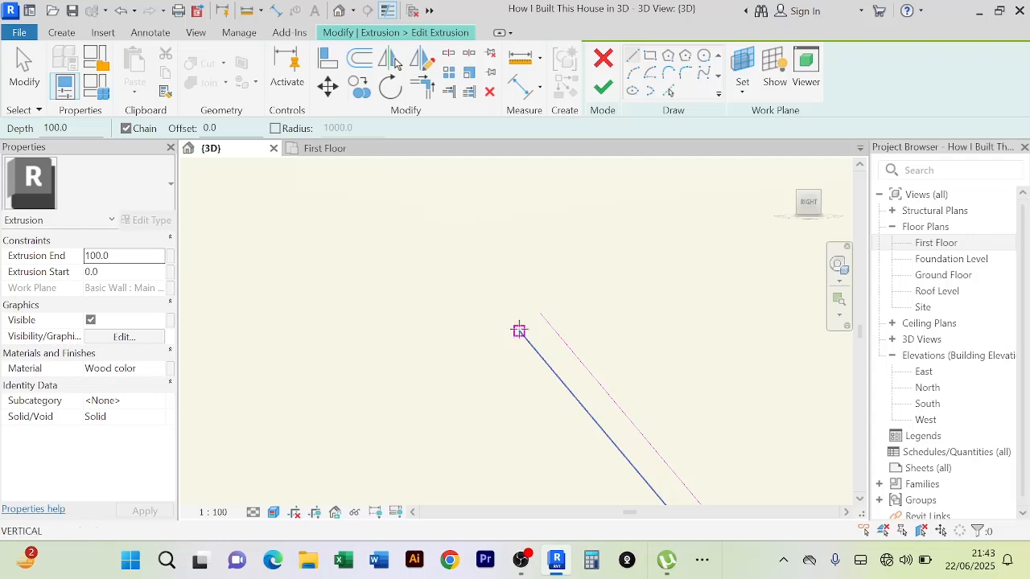
left_click(518, 331)
left_click(538, 312)
Join the two upper endpoints of the long strip crossing the upper window with a short line
scroll(431, 294, "down", 6)
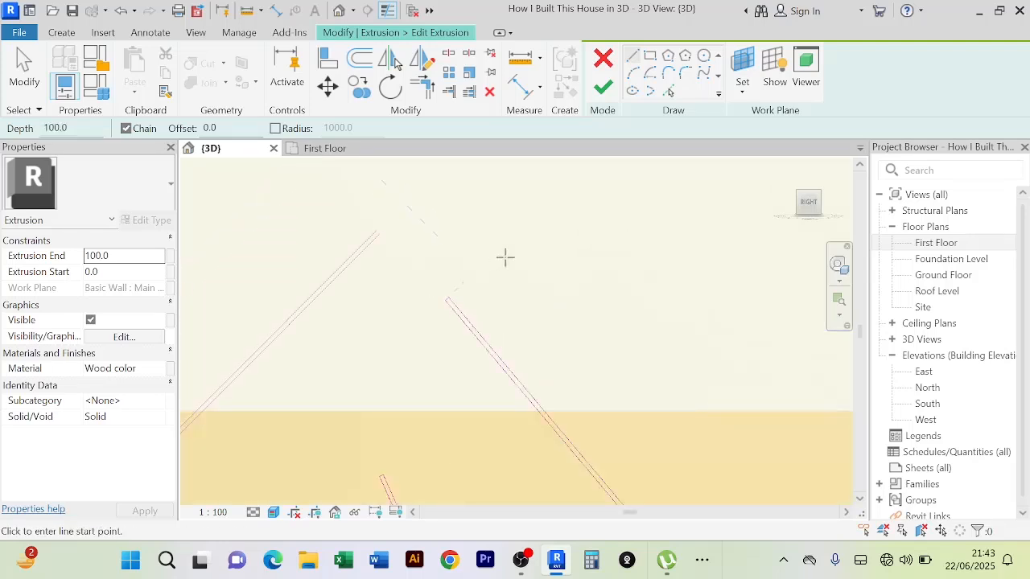
middle_click_drag(512, 262, 587, 340)
scroll(453, 282, "up", 3)
scroll(454, 341, "up", 2)
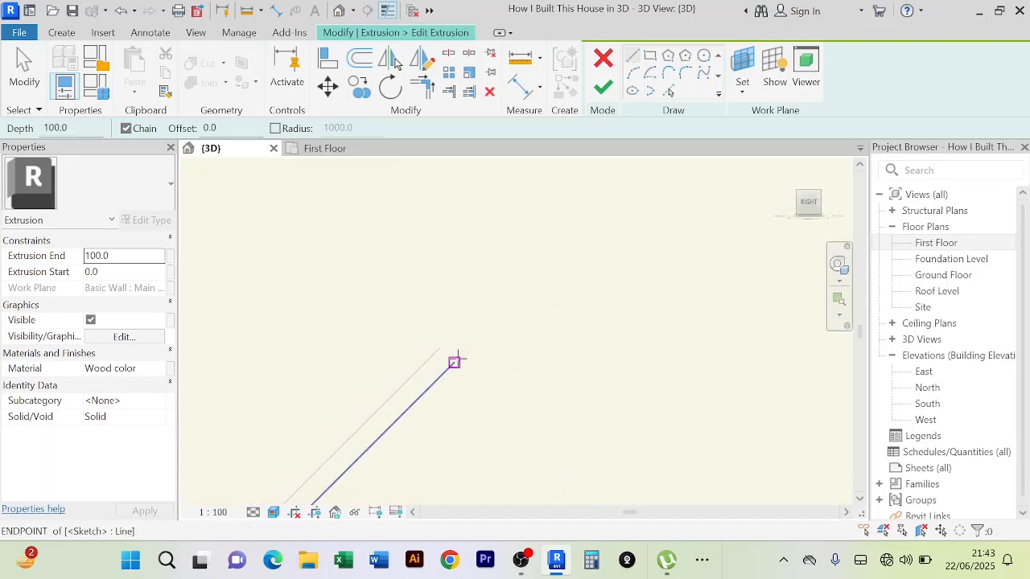
left_click(453, 360)
key("Escape")
Close the upper end of the strip nearest the brick wall with a short line, and leave the Line tool
scroll(591, 262, "down", 5)
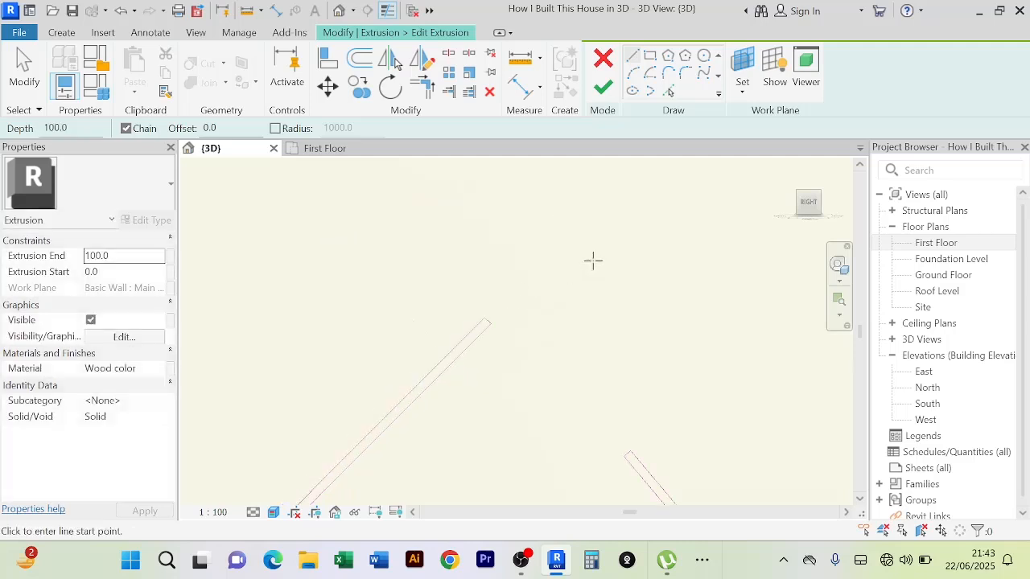
scroll(410, 271, "up", 5)
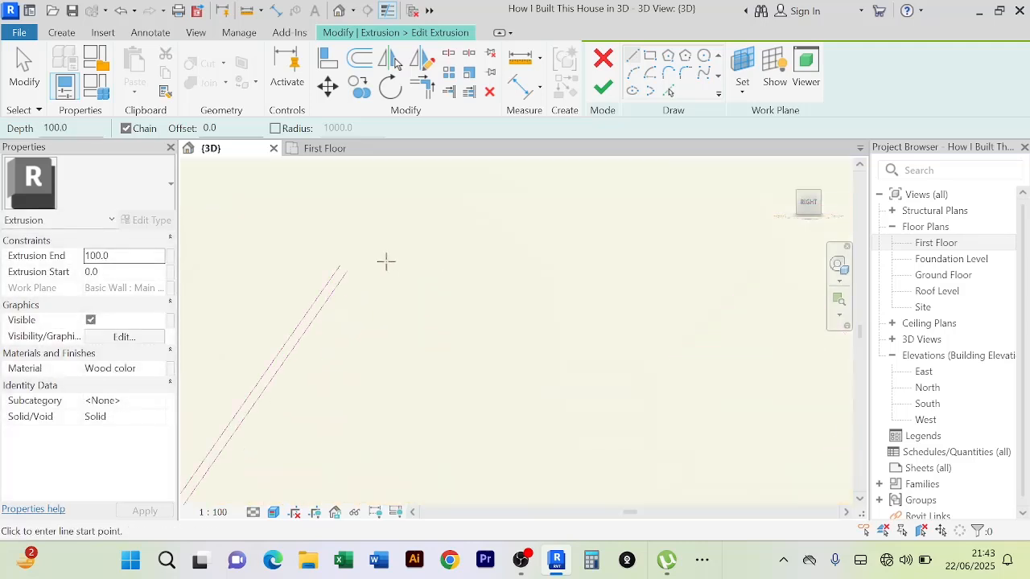
left_click(319, 277)
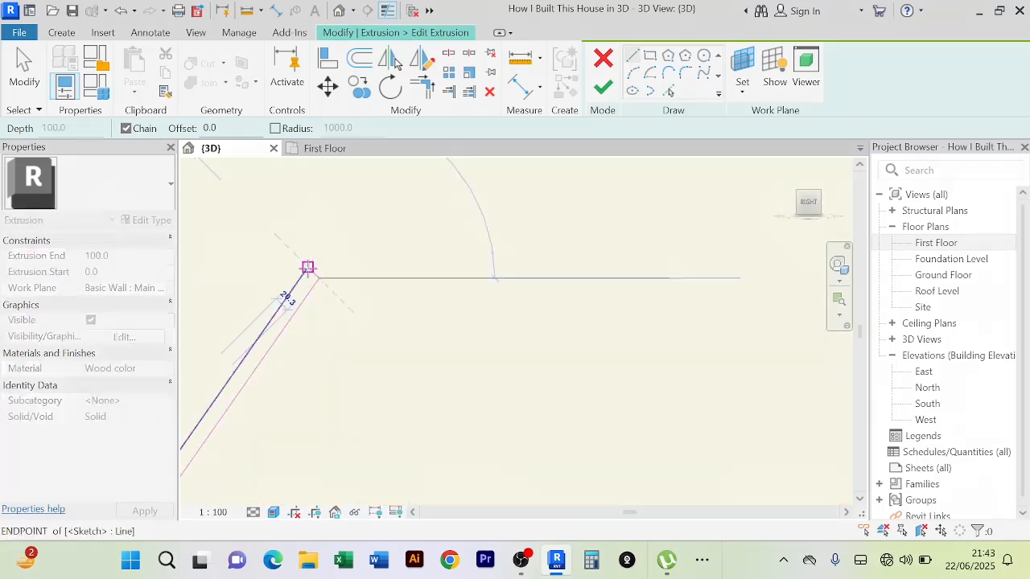
key("Escape")
scroll(528, 236, "down", 5)
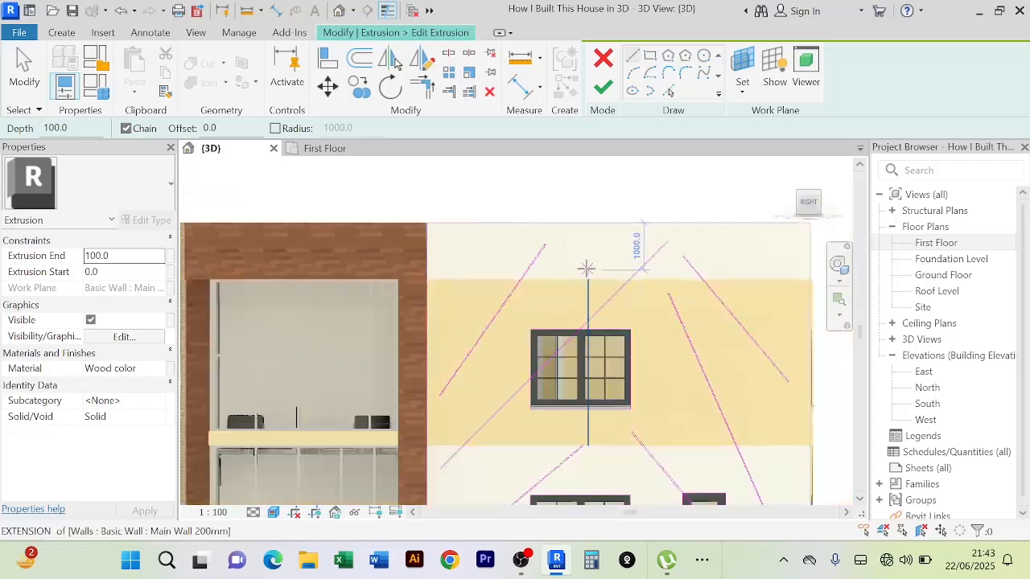
right_click(585, 235)
left_click(624, 202)
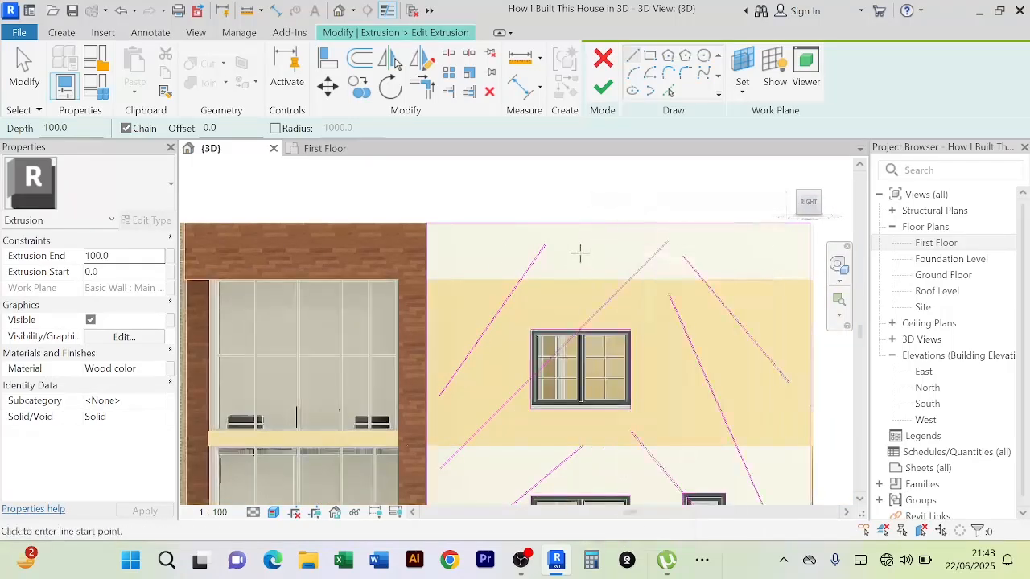
right_click(579, 253)
left_click(623, 201)
Split the upper window's top outline between the two lines of the diagonal strip, keeping the inner segment
scroll(612, 411, "up", 4)
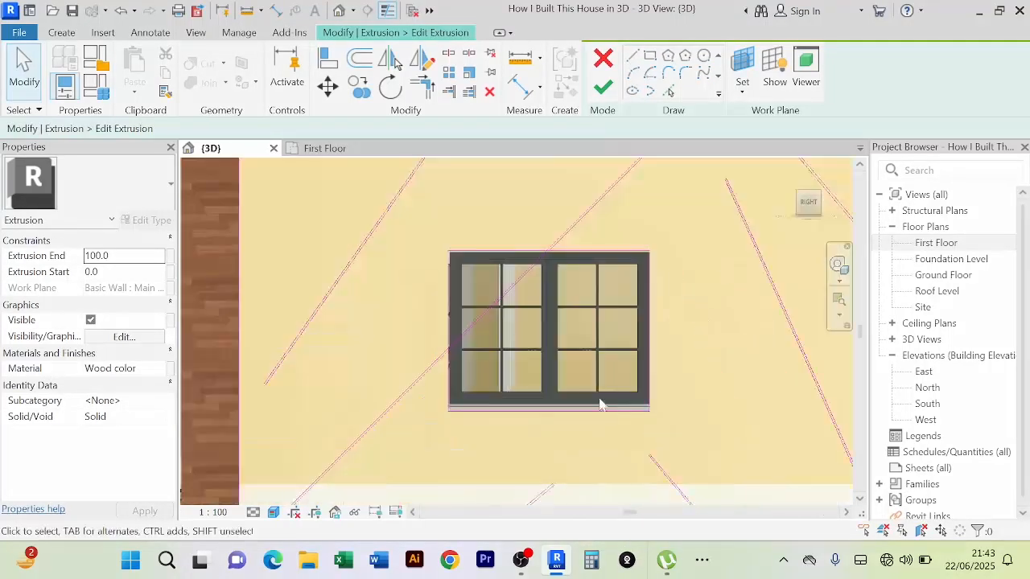
scroll(590, 285, "down", 4)
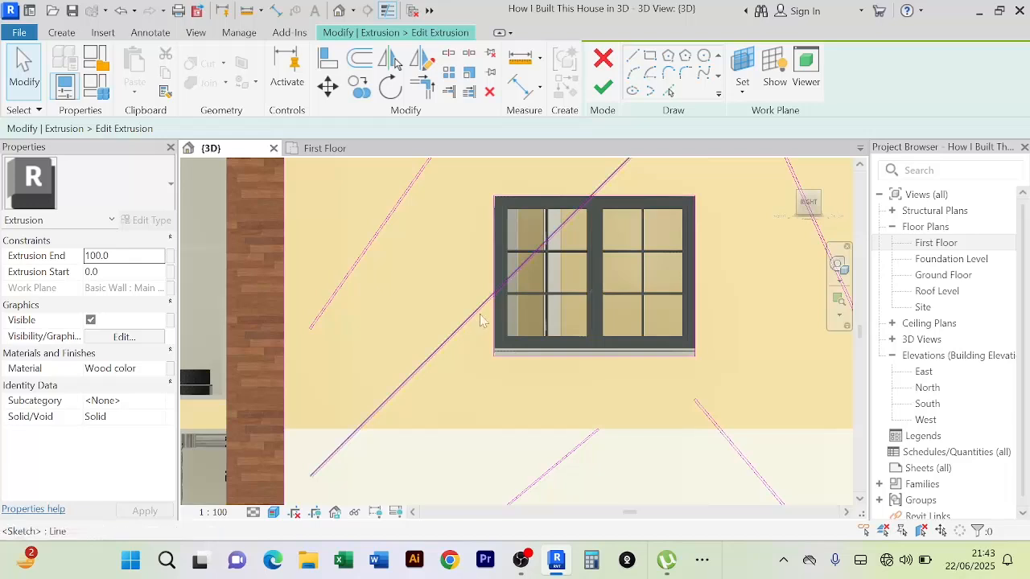
scroll(522, 312, "down", 3)
scroll(482, 233, "up", 5)
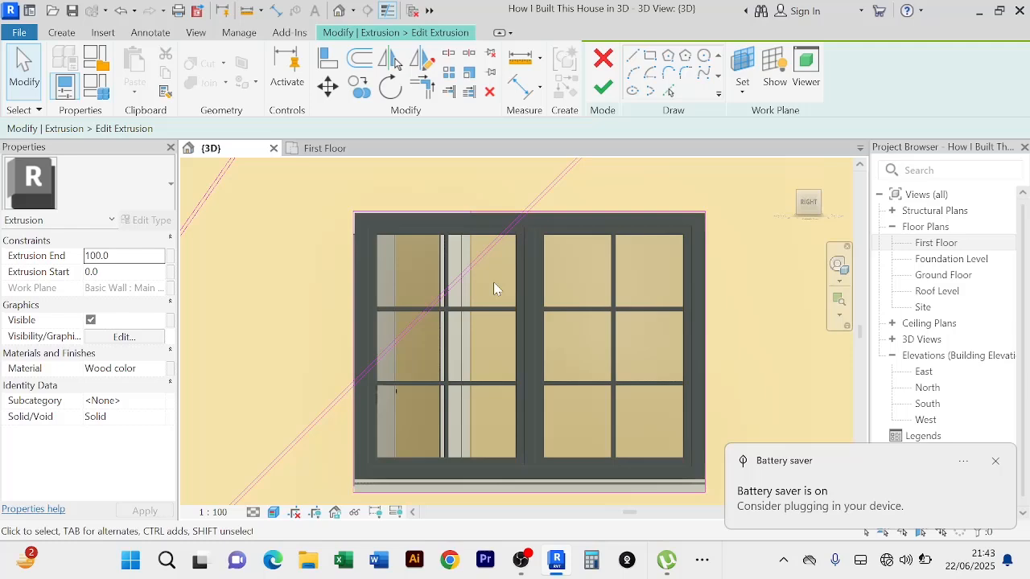
scroll(530, 212, "up", 3)
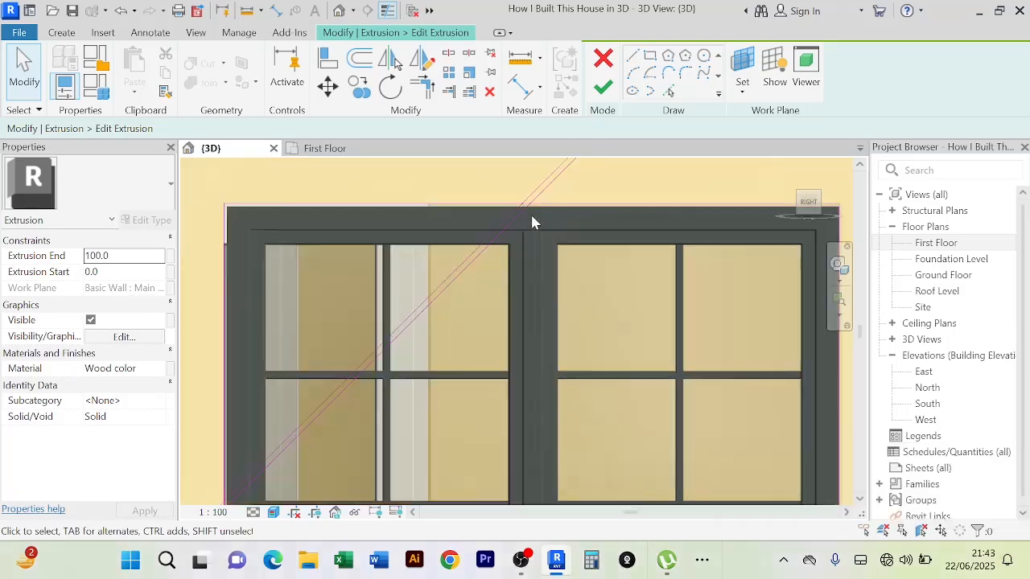
middle_click_drag(530, 212, 537, 290)
scroll(523, 286, "up", 2)
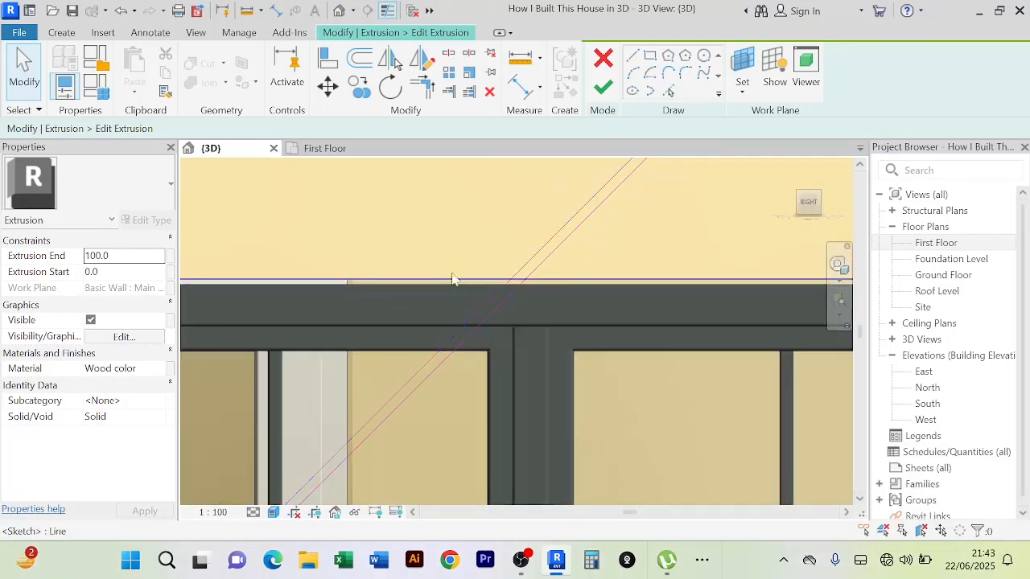
scroll(573, 259, "down", 3)
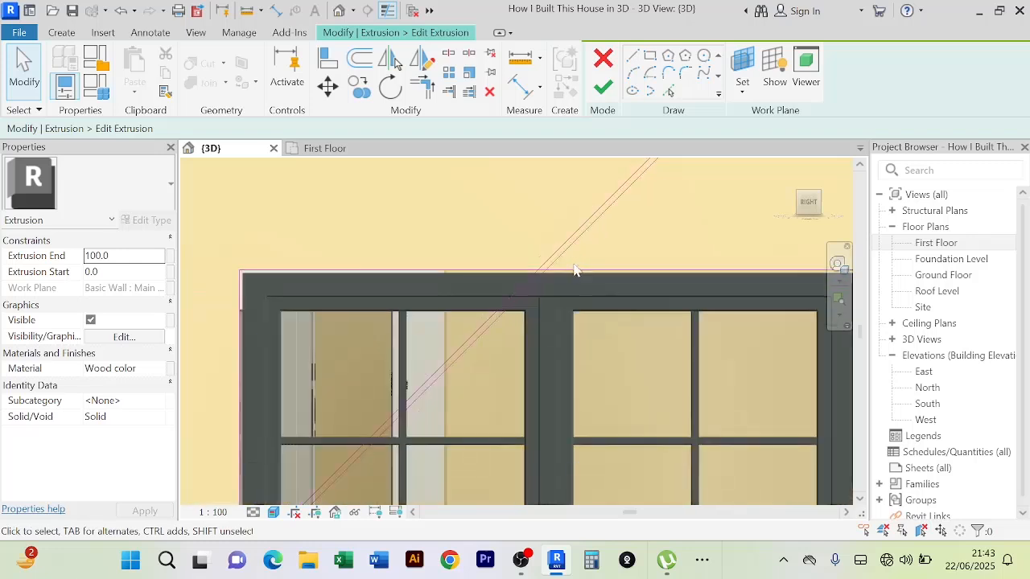
scroll(516, 246, "up", 3)
middle_click_drag(497, 248, 439, 246)
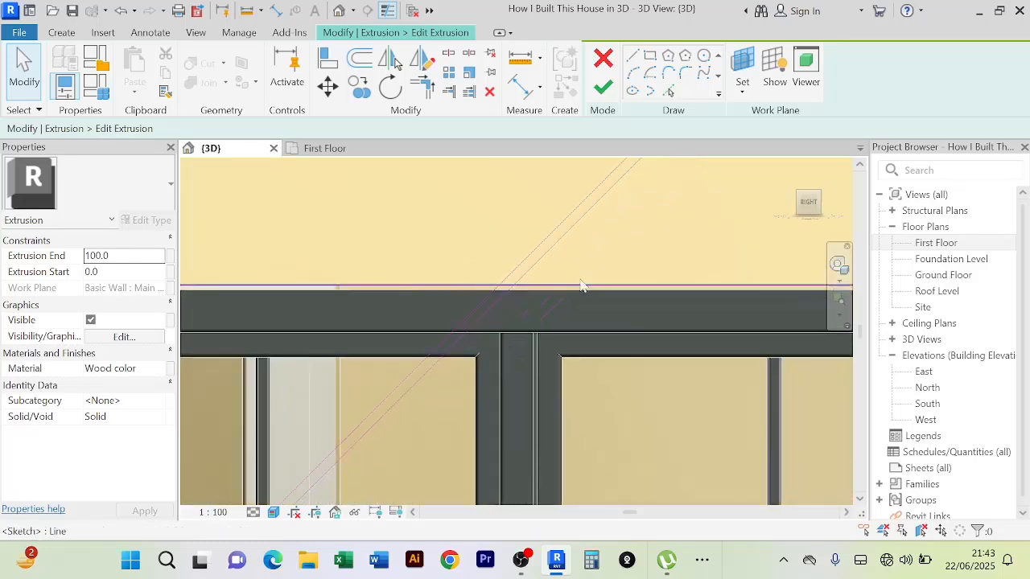
scroll(581, 272, "up", 3)
middle_click_drag(581, 277, 607, 265)
scroll(447, 244, "up", 3)
middle_click_drag(449, 250, 460, 228)
left_click(449, 55)
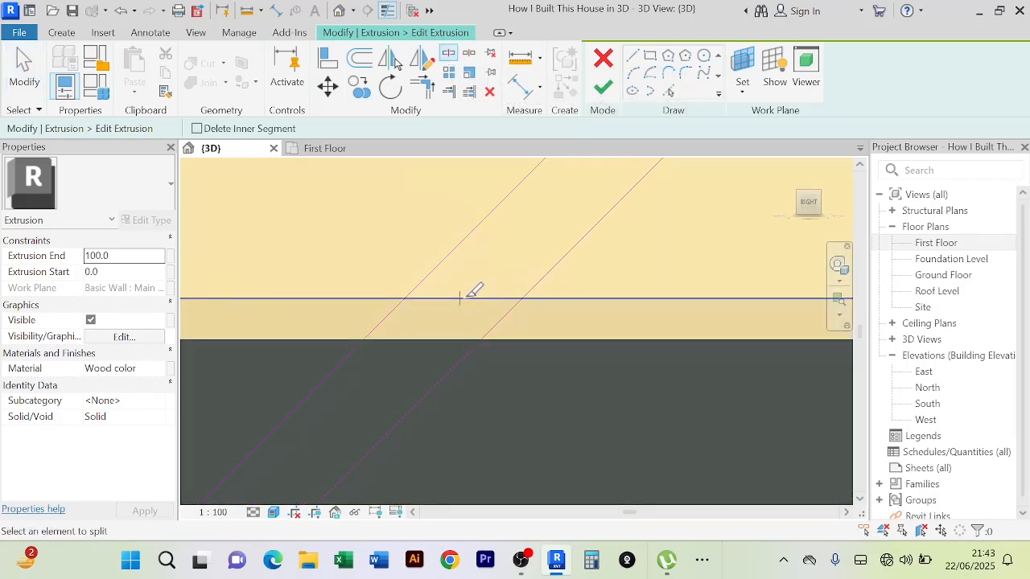
left_click(460, 298)
scroll(473, 291, "down", 5)
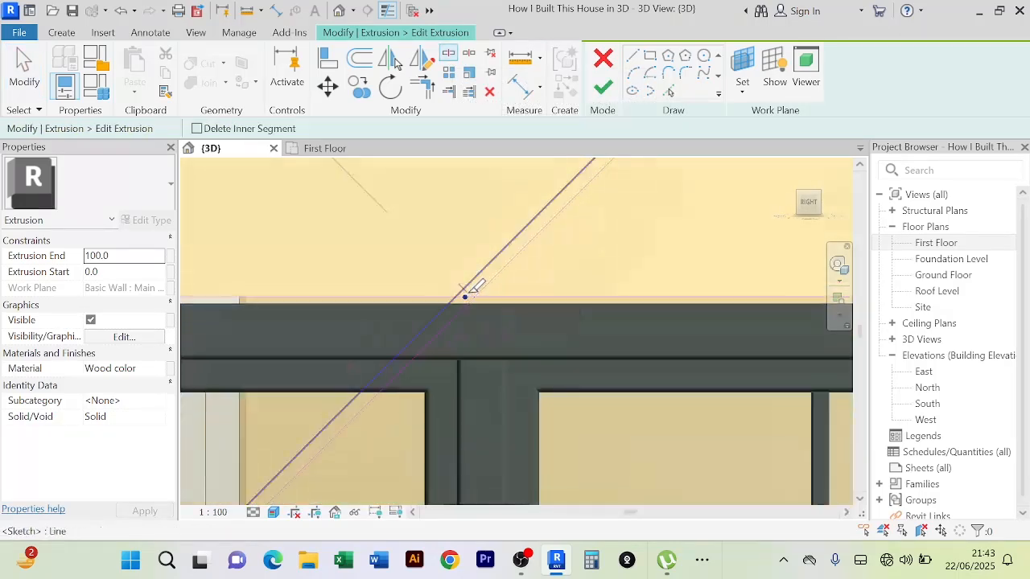
Split the upper window's left outline between the two lines of the crossing diagonal strip
scroll(497, 352, "up", 8)
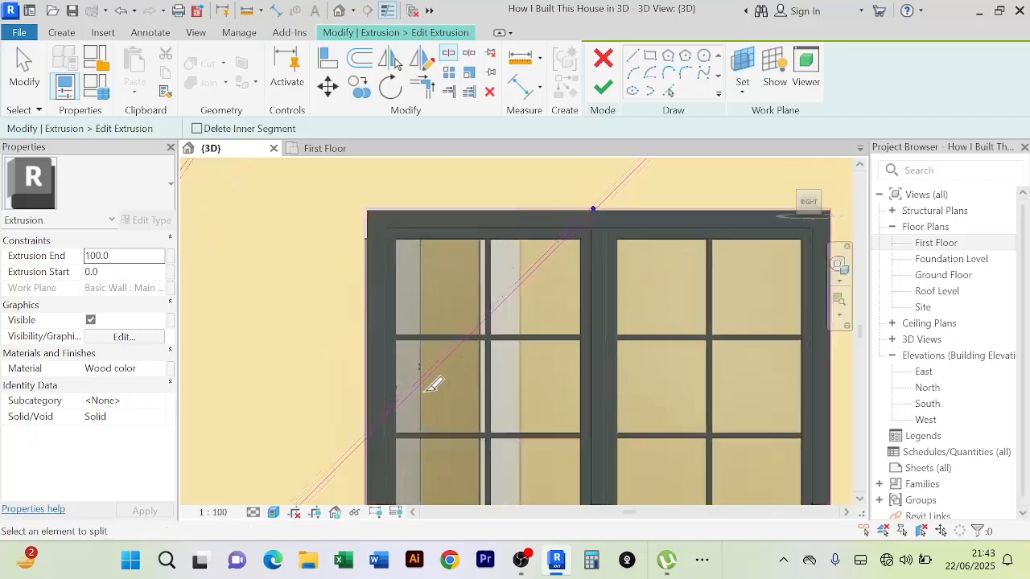
scroll(543, 345, "up", 4)
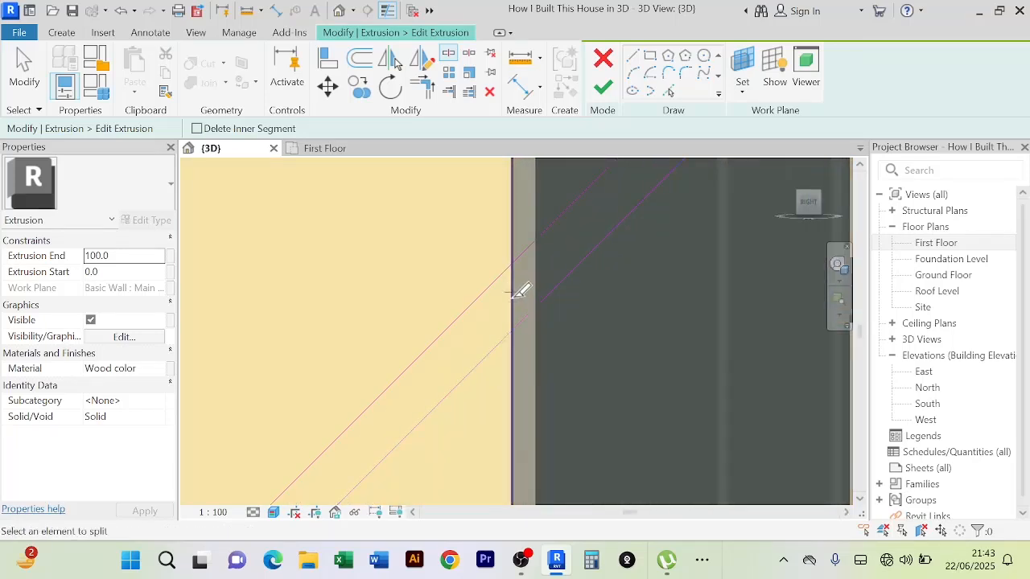
scroll(675, 315, "down", 5)
Split the strip's diagonal lines where they pass across the left half of the upper window
middle_click_drag(671, 317, 494, 421)
scroll(493, 420, "up", 2)
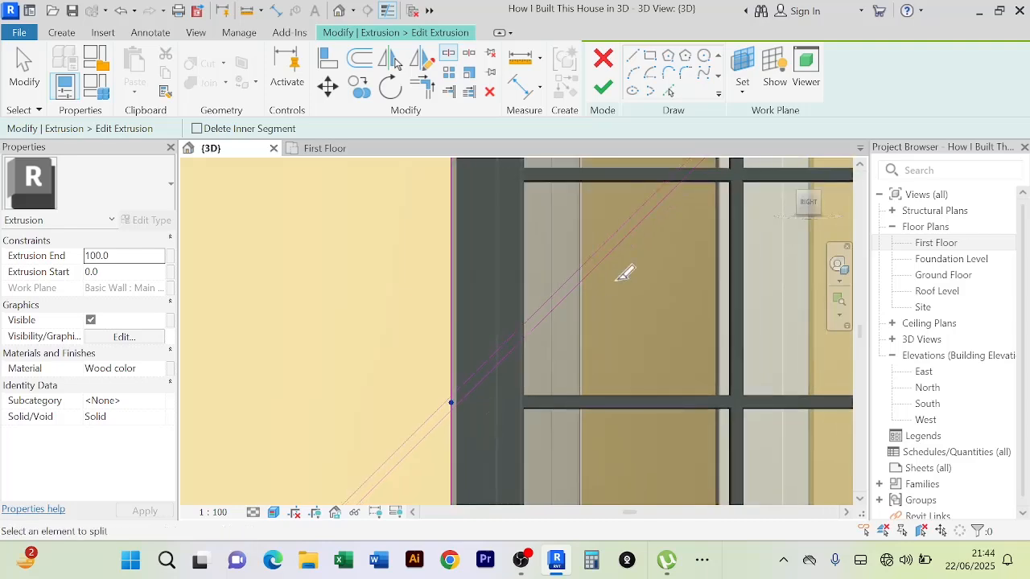
scroll(620, 257, "up", 2)
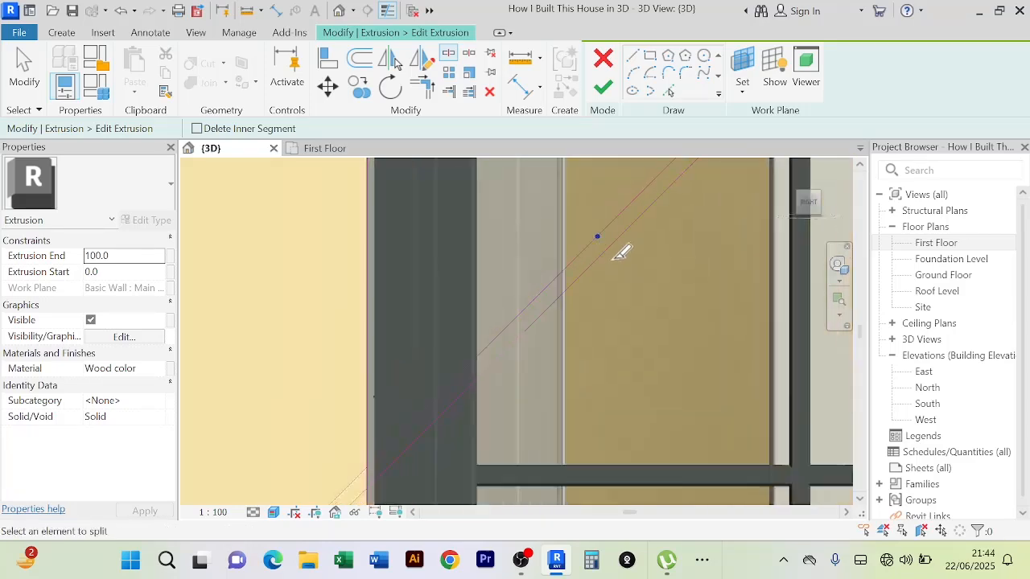
scroll(652, 297, "down", 4)
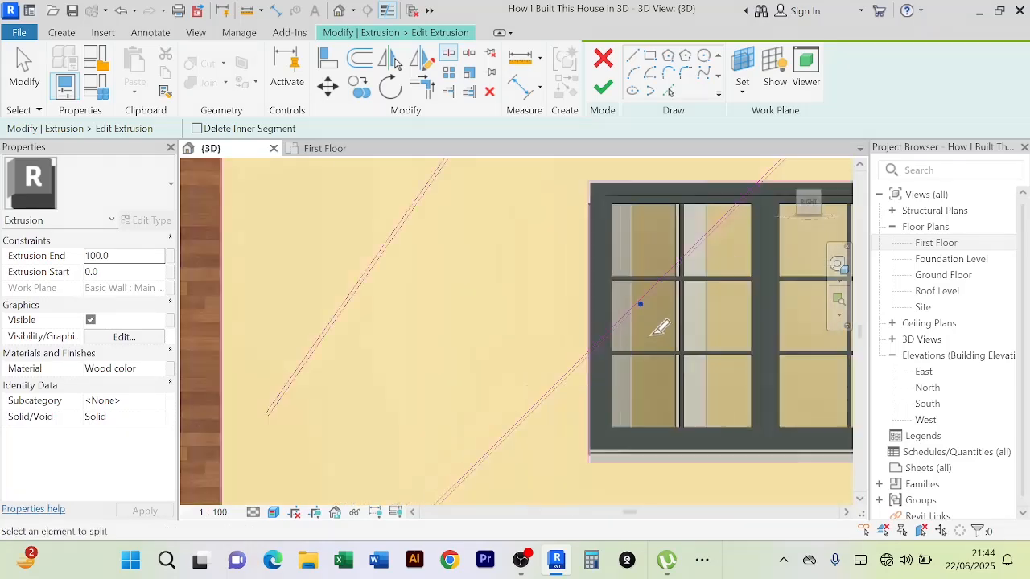
middle_click_drag(660, 328, 540, 290)
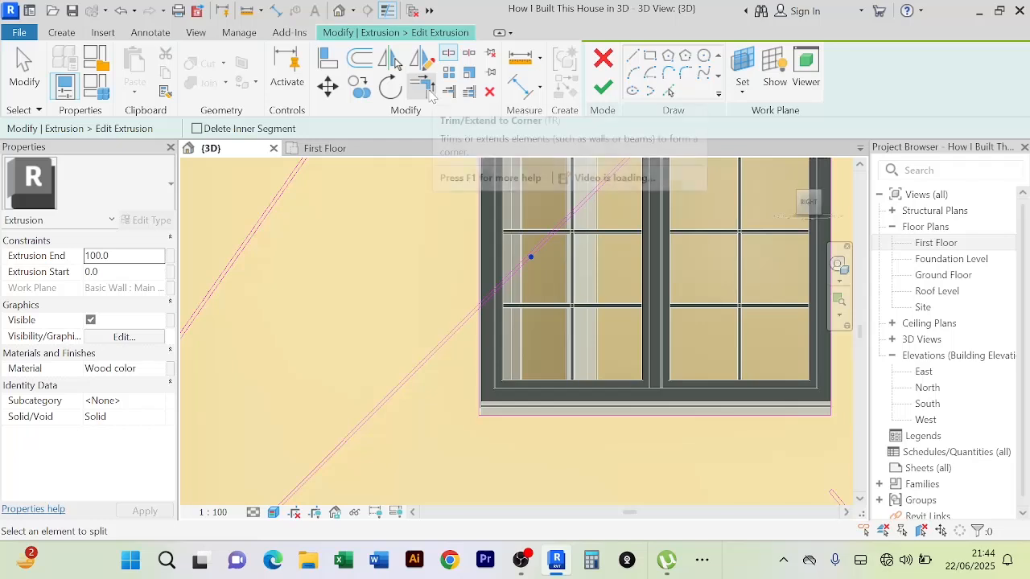
Trim the diagonal strip's two lines to corners with the upper window's left outline, removing the parts inside the opening
left_click(421, 86)
scroll(477, 306, "up", 2)
scroll(479, 308, "up", 3)
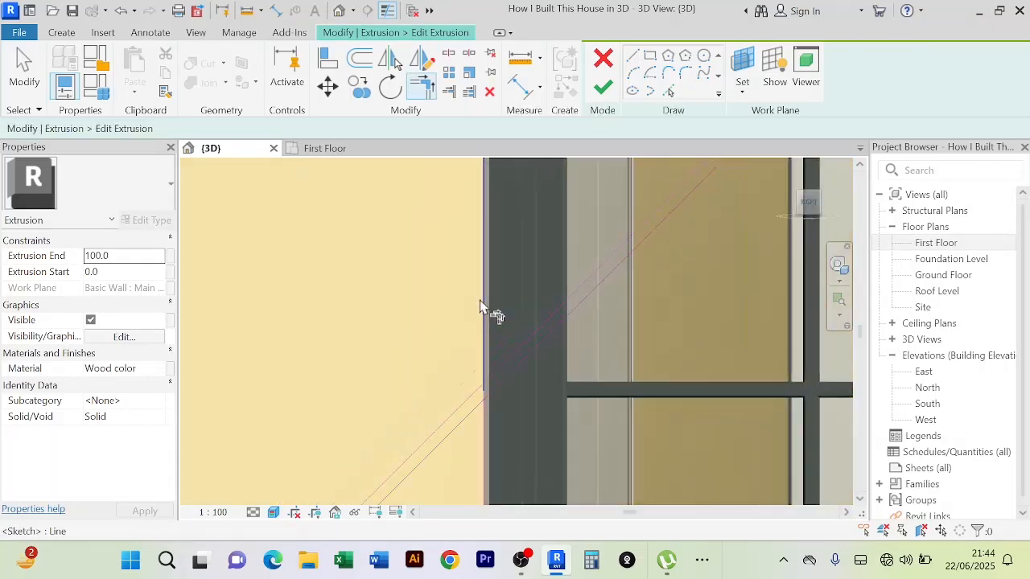
left_click(455, 421)
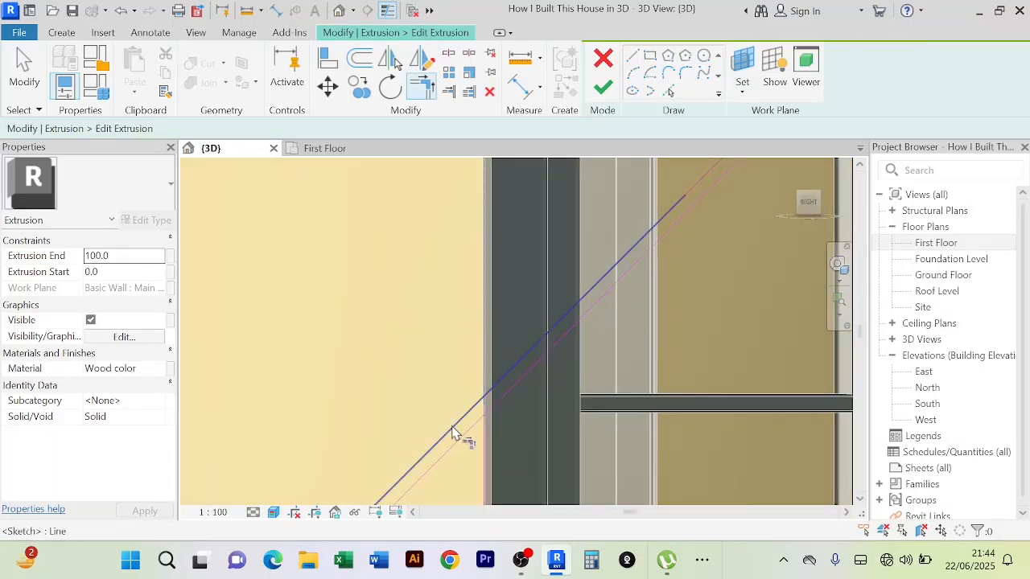
middle_click_drag(563, 414, 563, 310)
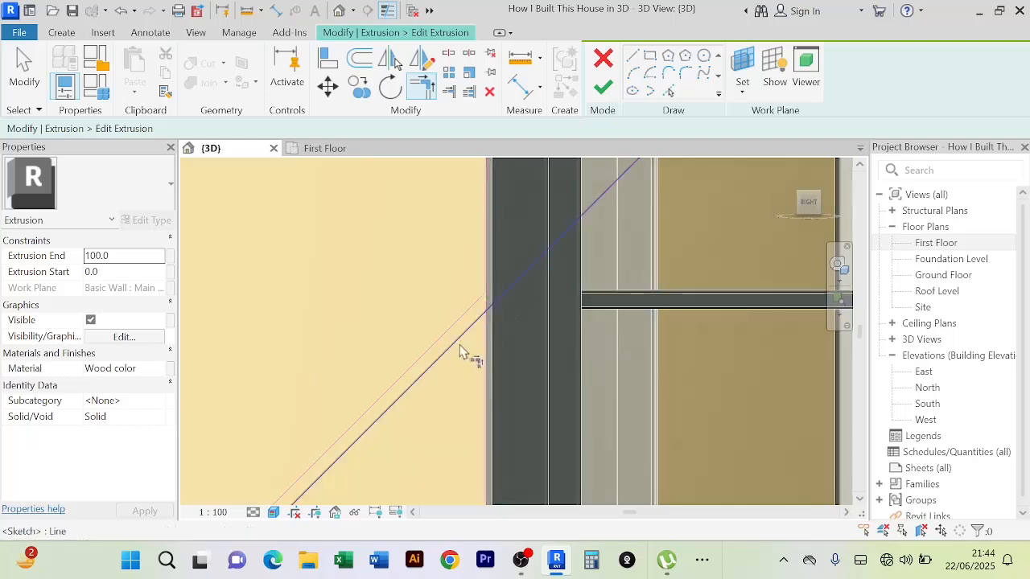
left_click(487, 375)
Trim the same strip's two lines to corners with the upper window's top outline
mouse_move(611, 341)
middle_mouse_down()
mouse_move(648, 316)
mouse_move(477, 434)
middle_mouse_up()
middle_click_drag(521, 405, 397, 533)
middle_click_drag(616, 330, 553, 439)
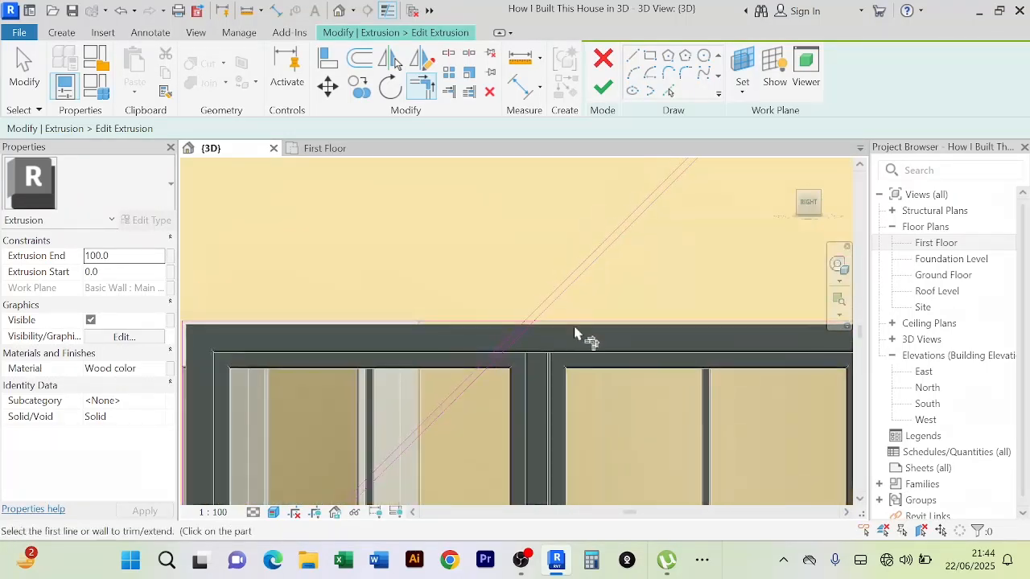
scroll(575, 333, "up", 5)
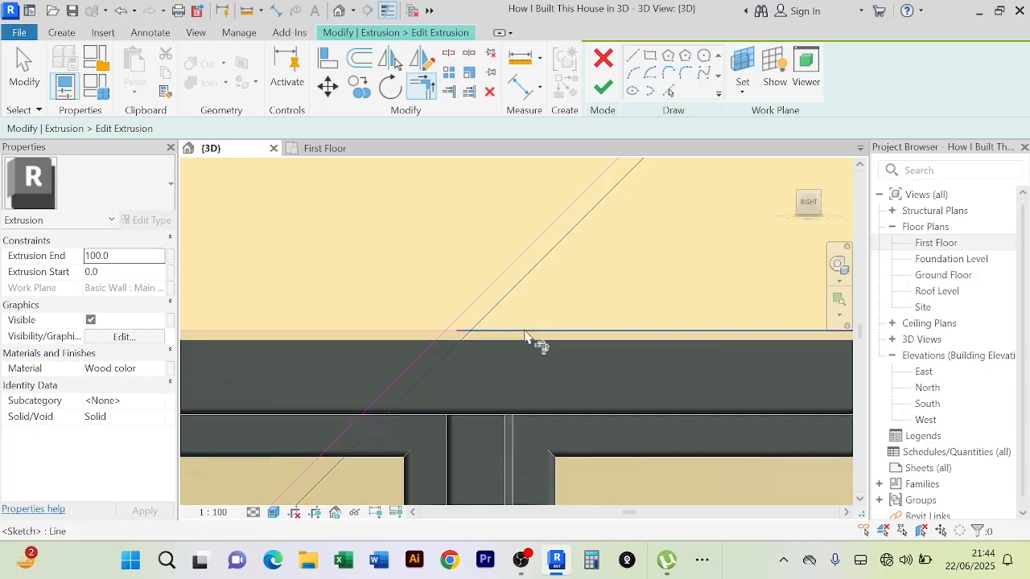
left_click(483, 307)
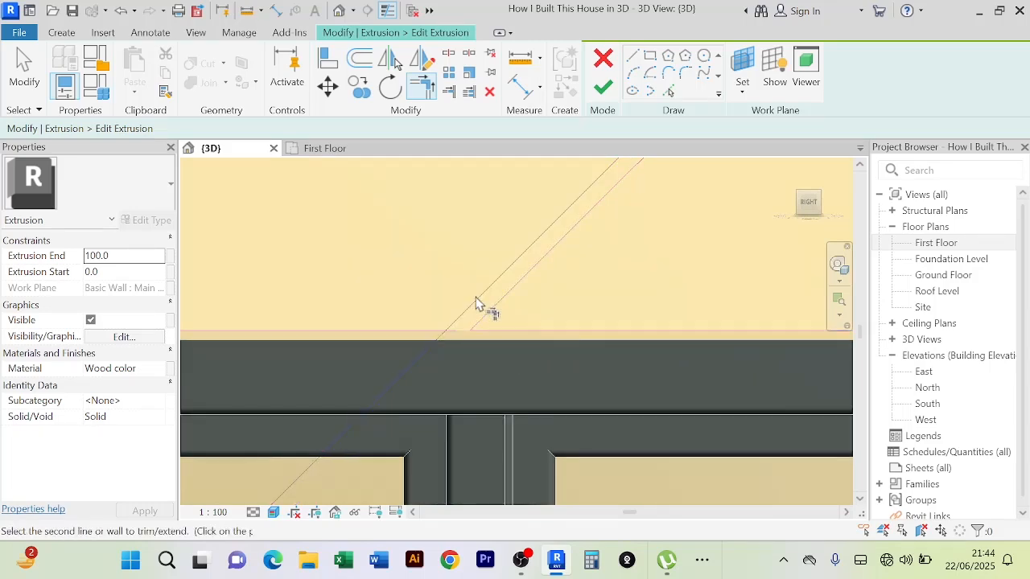
left_click(431, 339)
scroll(524, 375, "down", 8)
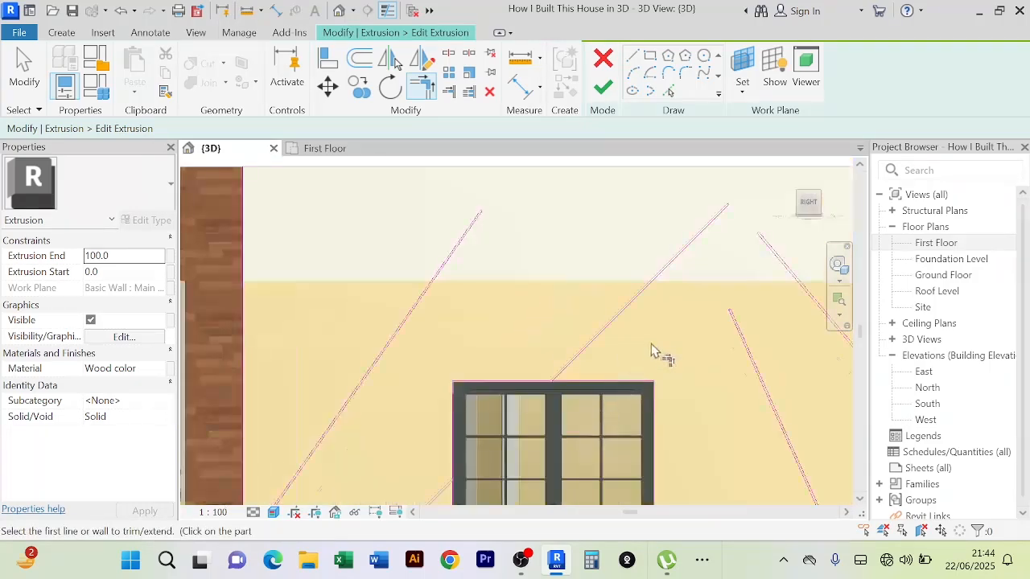
Split the ground-floor door's right outline between the two lines of the diagonal strip that crosses it
middle_click_drag(668, 356, 557, 271)
middle_click_drag(570, 370, 480, 231)
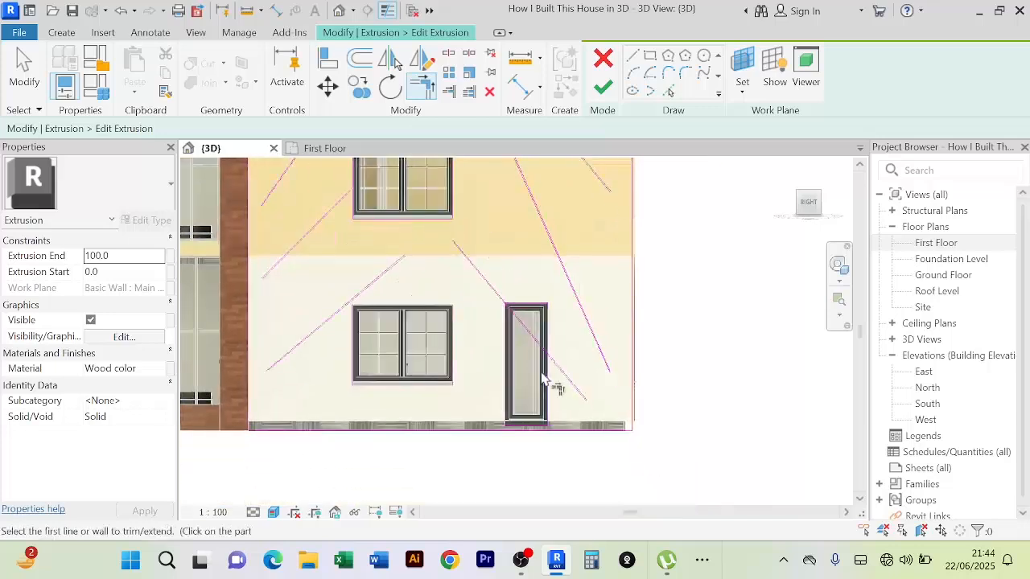
scroll(542, 358, "up", 3)
scroll(489, 277, "up", 5)
middle_click_drag(472, 310, 593, 555)
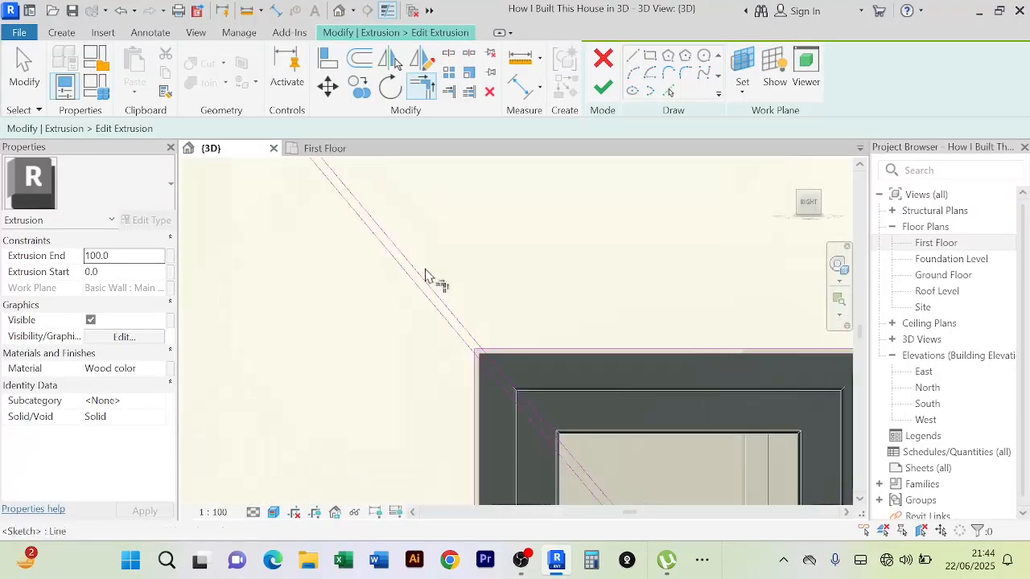
scroll(426, 274, "up", 3)
middle_click_drag(505, 359, 440, 243)
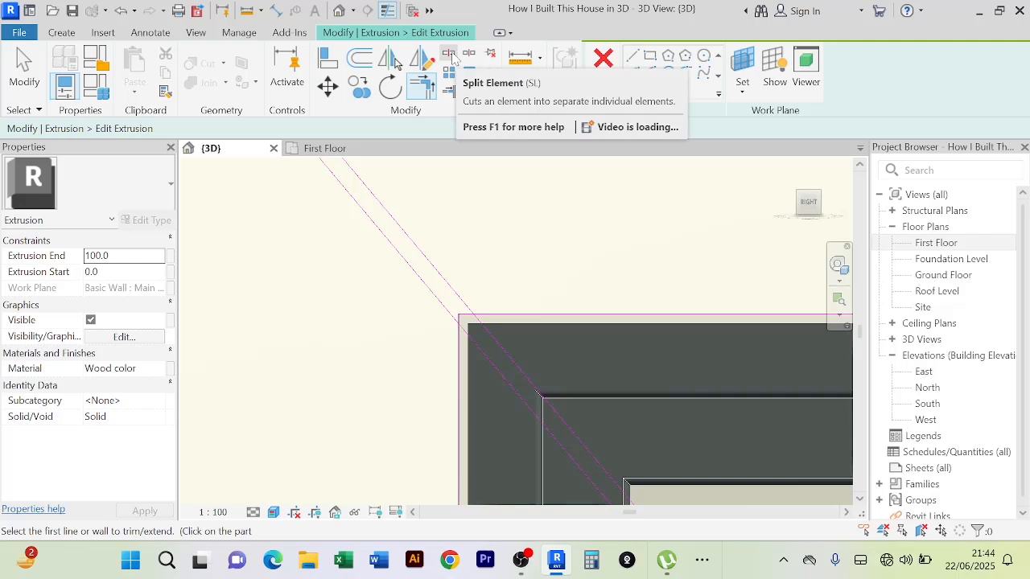
left_click(449, 54)
scroll(474, 322, "up", 3)
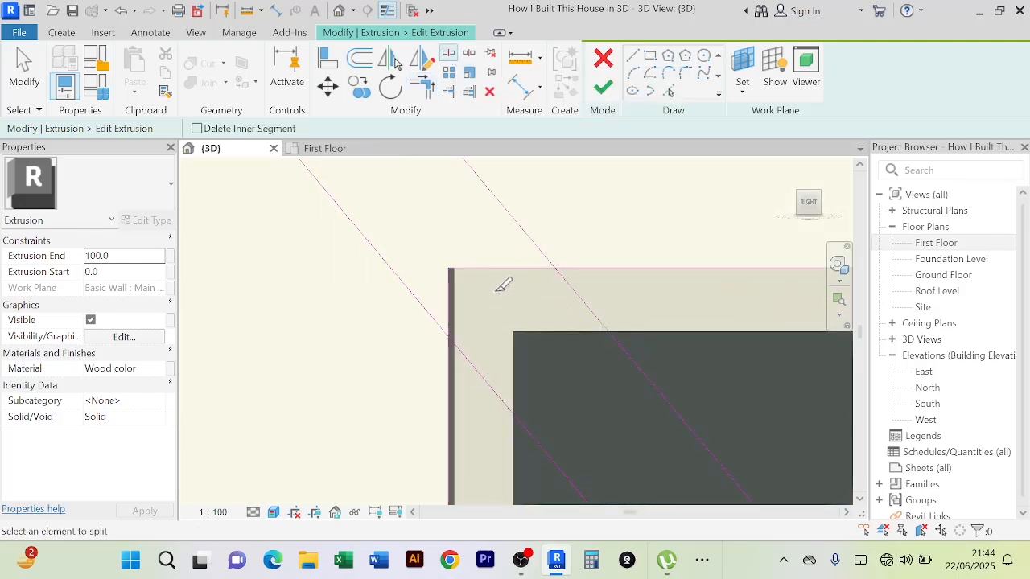
scroll(504, 286, "up", 5)
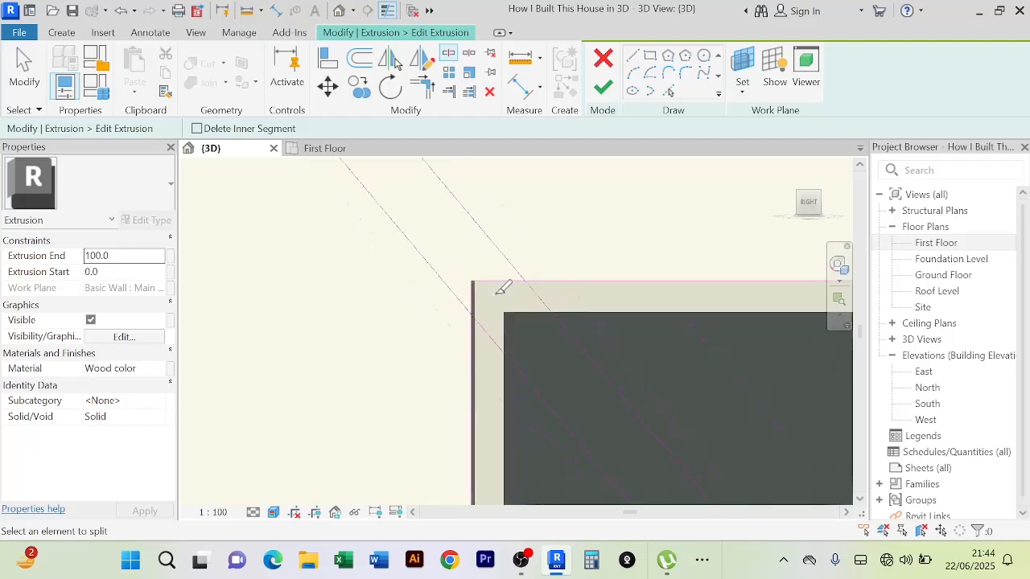
scroll(581, 313, "down", 4)
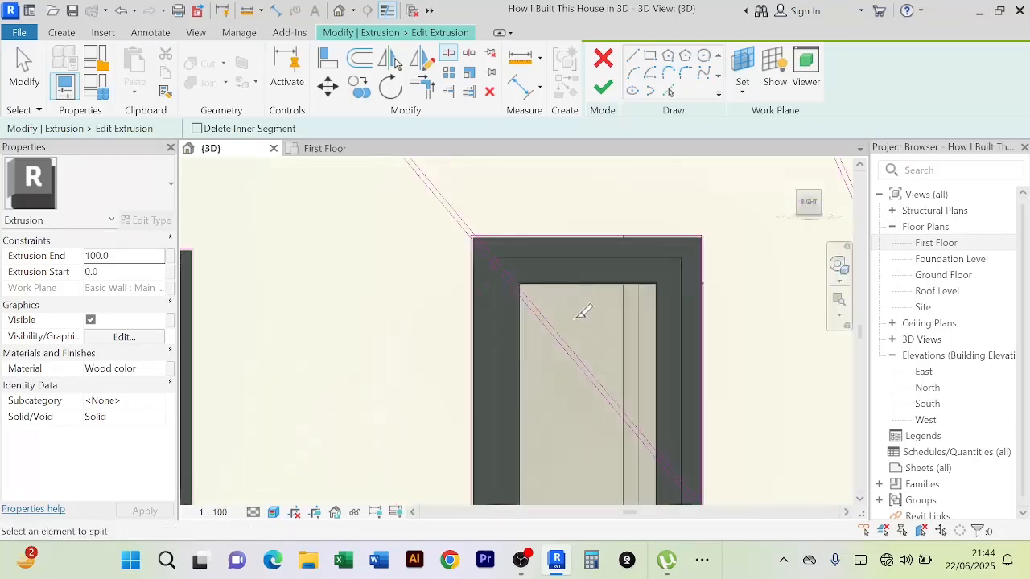
middle_click_drag(581, 313, 505, 239)
middle_click_drag(678, 407, 507, 294)
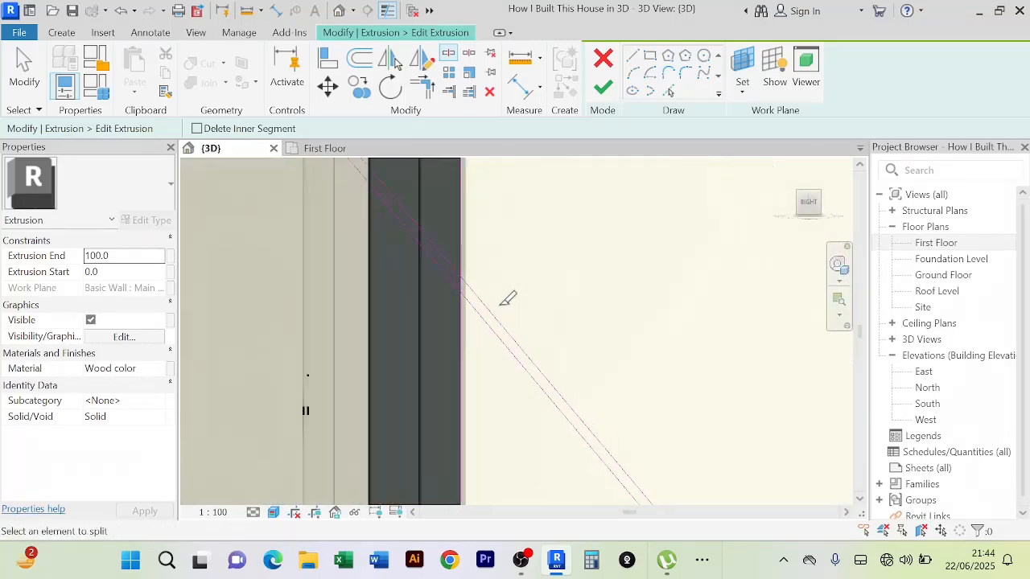
scroll(418, 266, "up", 4)
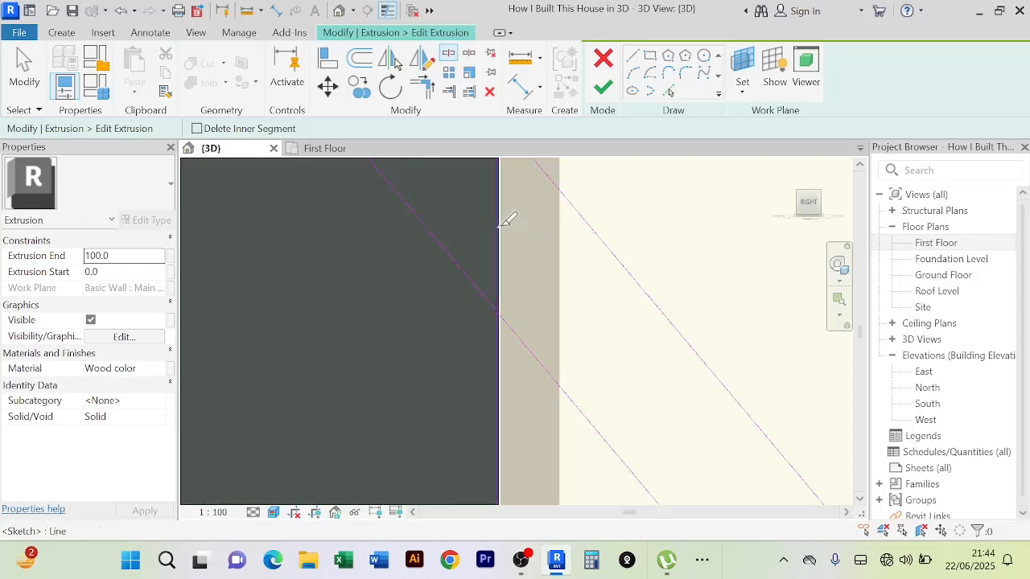
left_click(496, 226)
scroll(380, 301, "down", 5)
scroll(491, 258, "down", 3)
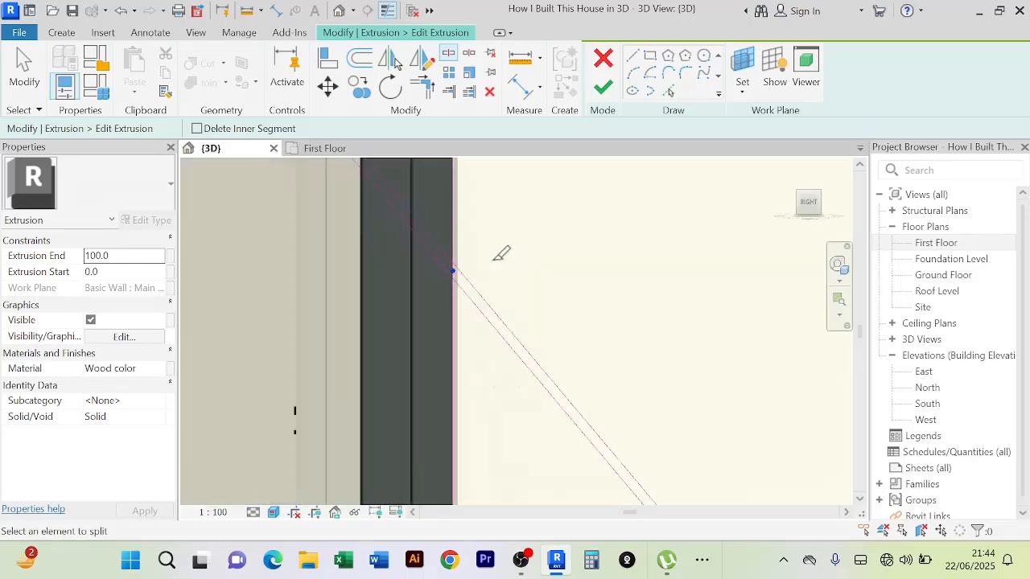
Split the diagonal strip's two lines where they pass across the door's glass panel
middle_click_drag(518, 289, 670, 460)
middle_click_drag(490, 216, 689, 443)
scroll(605, 301, "down", 2)
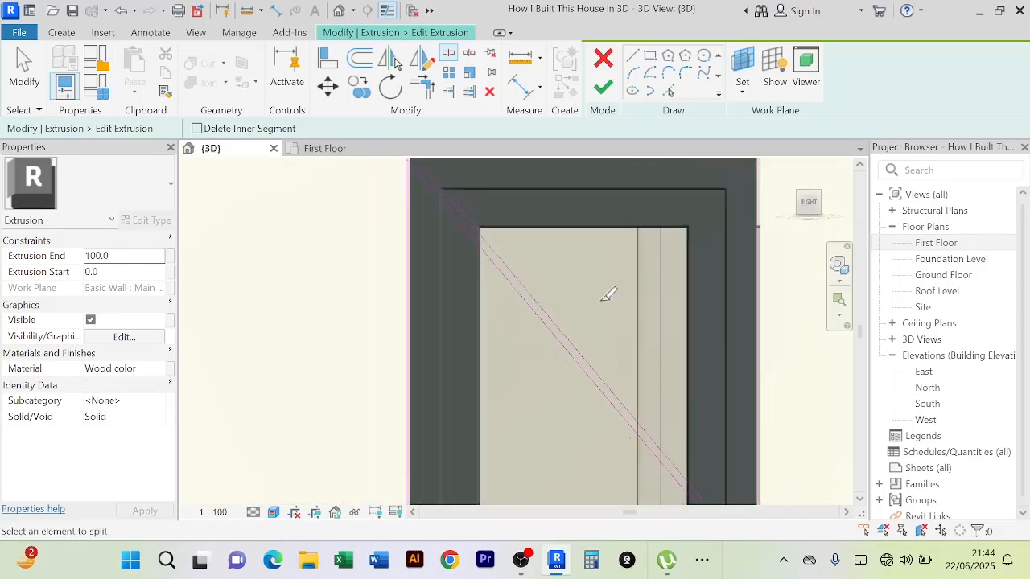
mouse_move(611, 311)
middle_mouse_down()
mouse_move(664, 380)
mouse_move(647, 371)
middle_mouse_up()
scroll(620, 361, "up", 5)
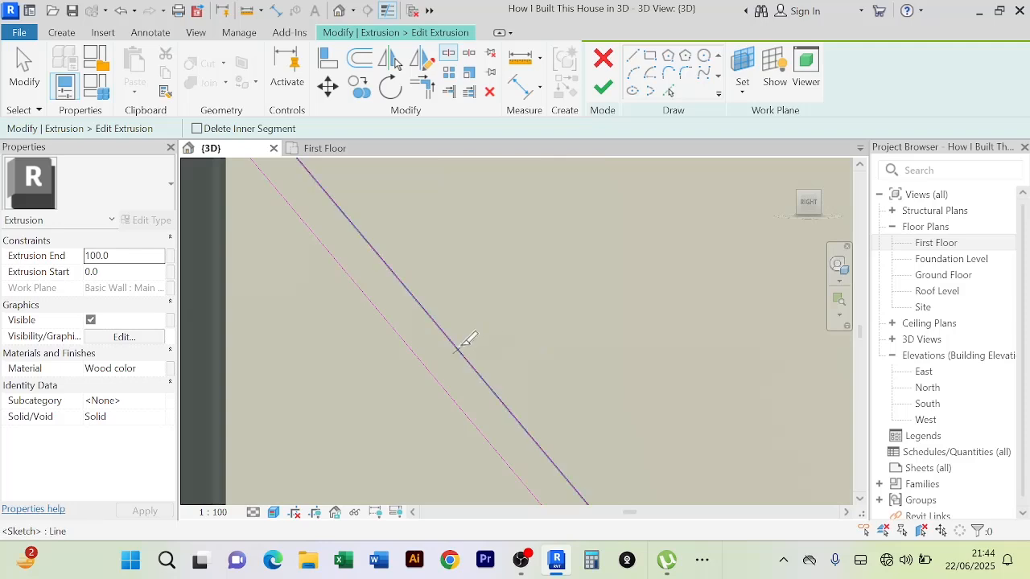
left_click(458, 350)
scroll(579, 298, "down", 6)
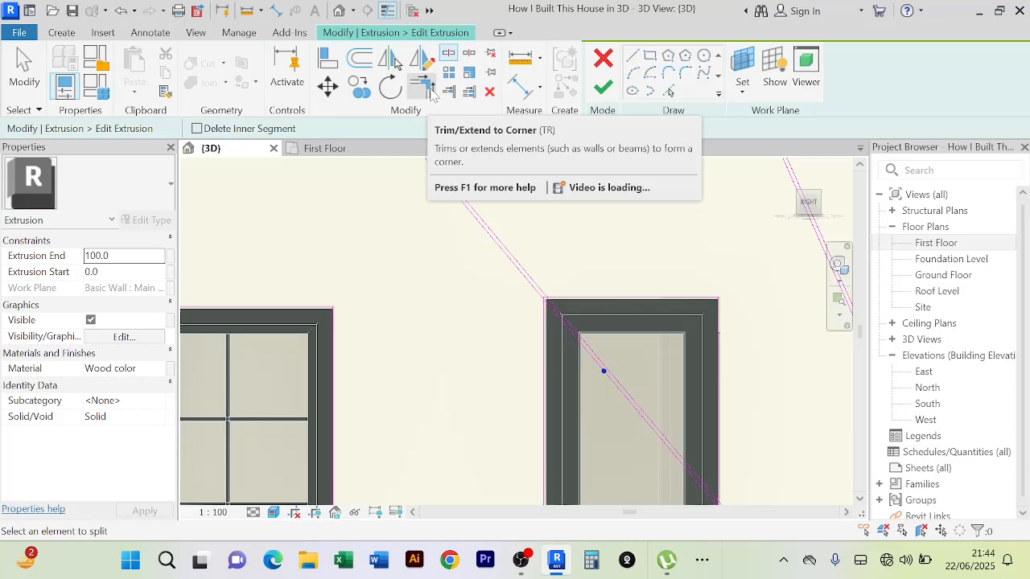
Trim the strip's lines at the door's upper-left corner, one to the top outline and the other to the left outline
left_click(421, 87)
scroll(570, 322, "up", 5)
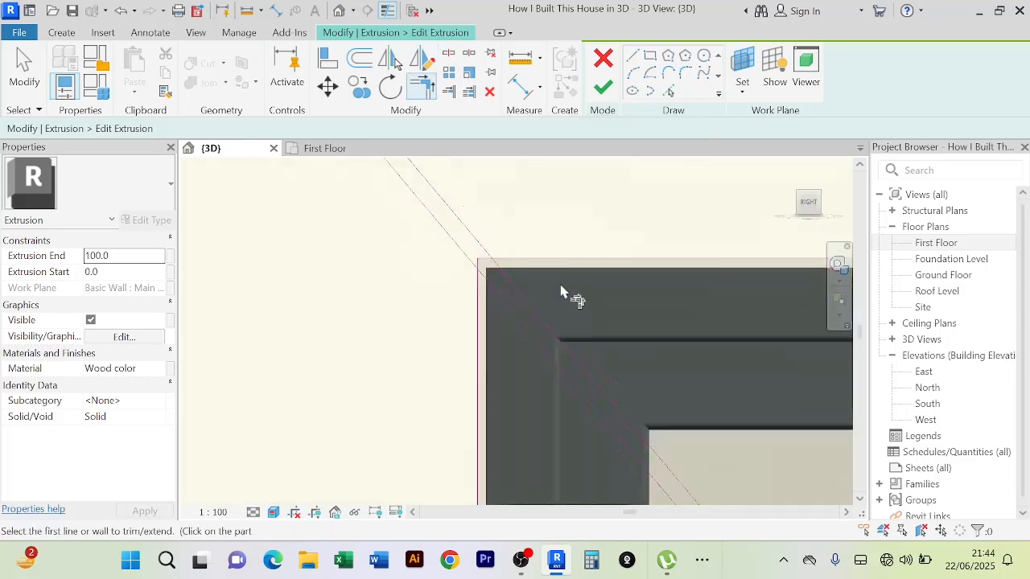
left_click(524, 255)
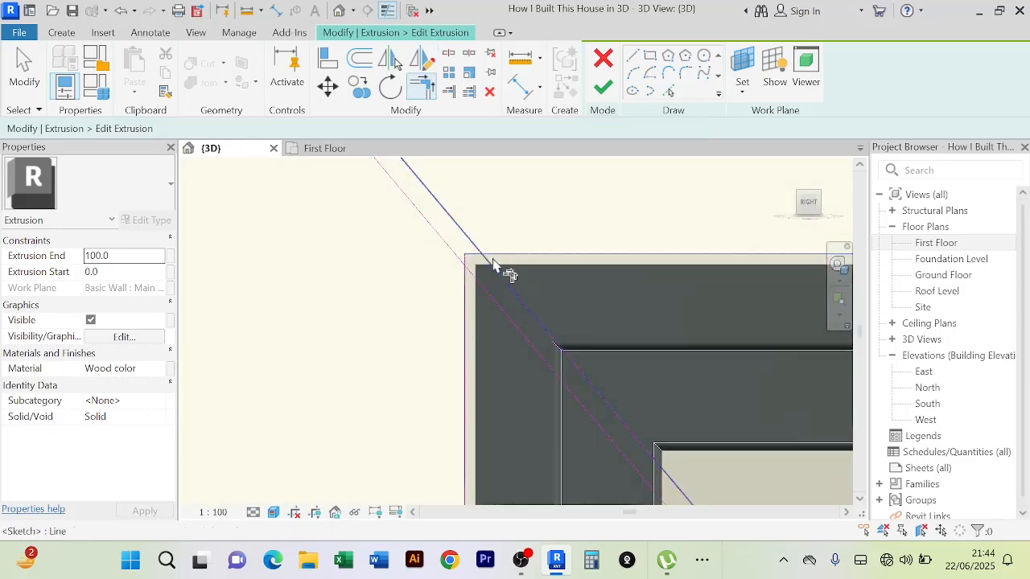
left_click(459, 228)
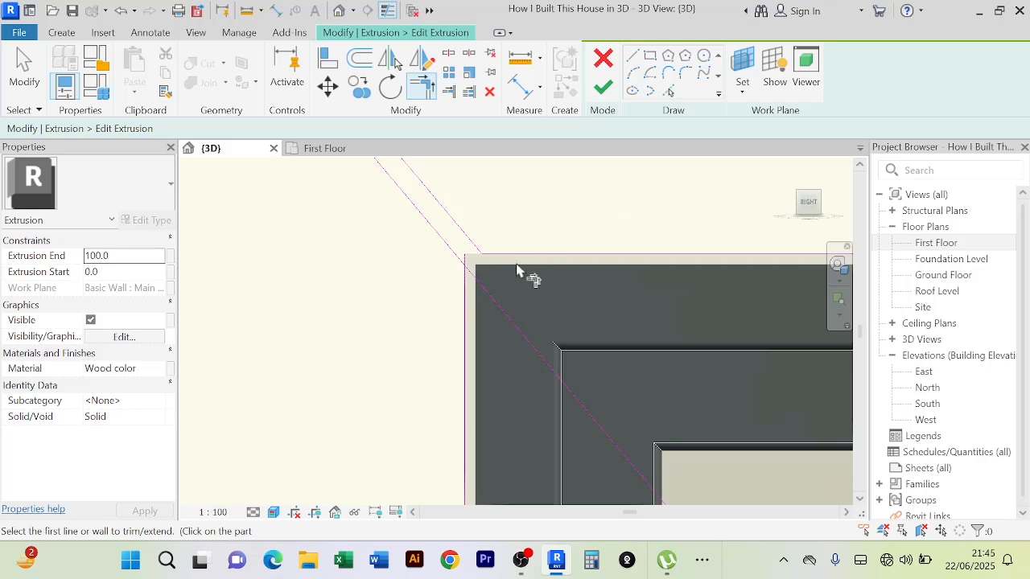
left_click(426, 231)
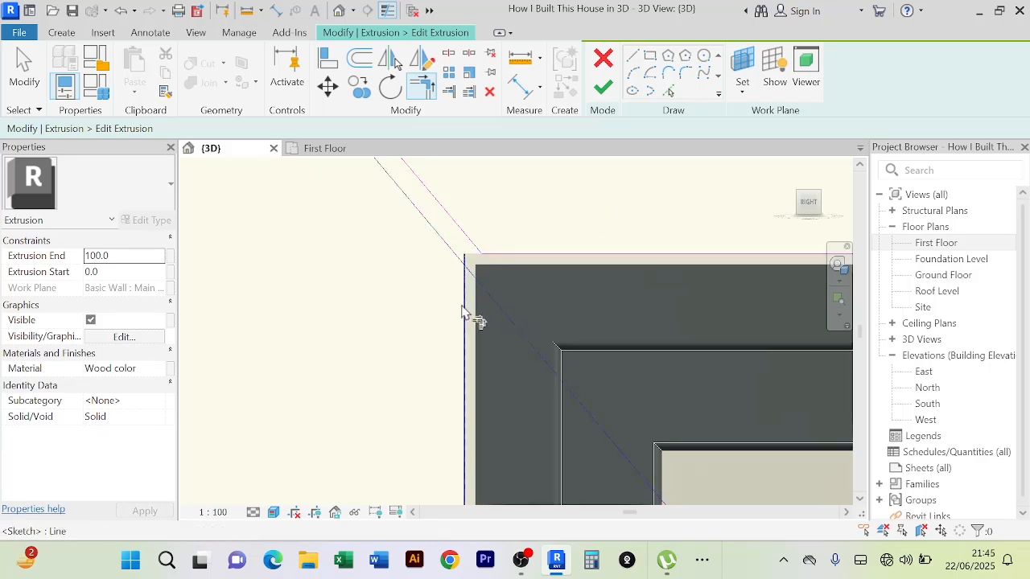
scroll(599, 314, "down", 4)
Trim the strip's lower lines to corners with the door's right outline
middle_click_drag(685, 379, 441, 192)
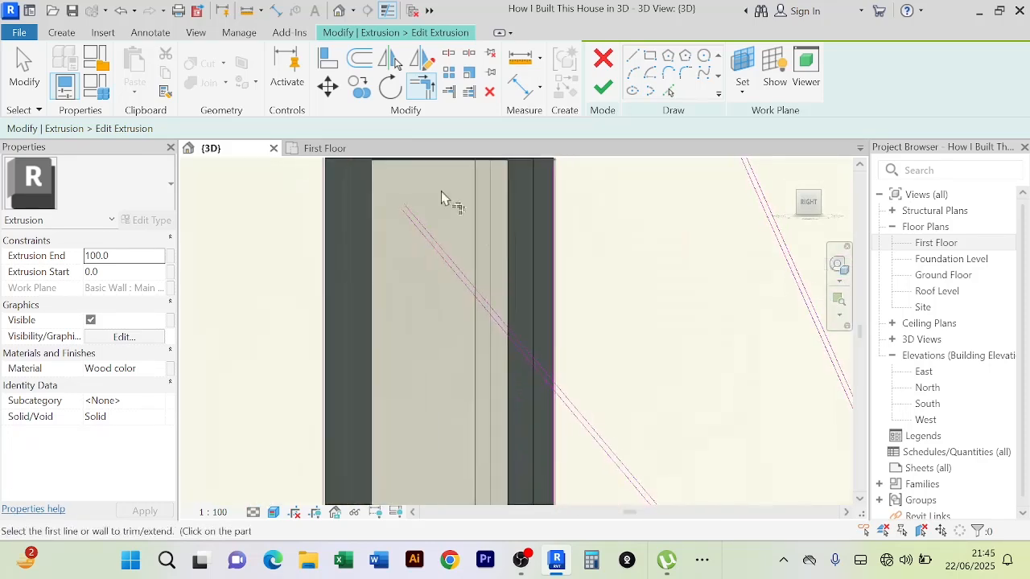
mouse_move(587, 390)
middle_mouse_down()
mouse_move(533, 253)
mouse_move(474, 213)
middle_mouse_up()
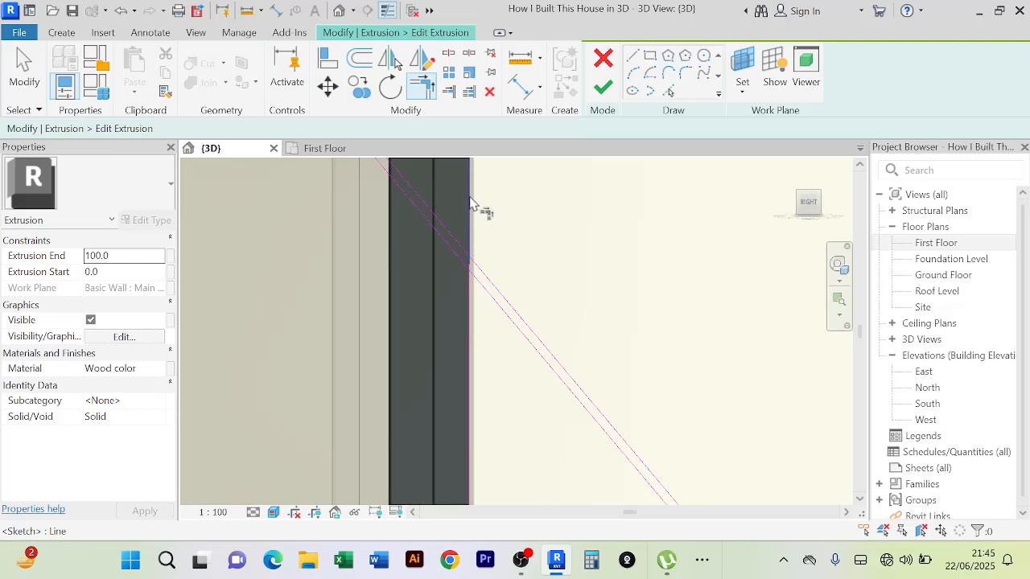
left_click(471, 336)
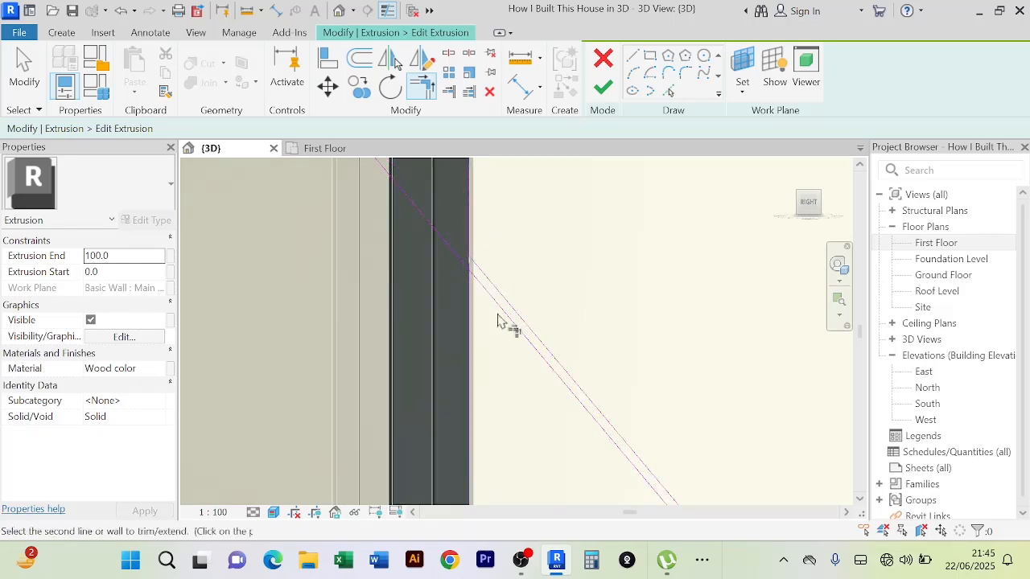
left_click(515, 322)
scroll(607, 275, "down", 3)
scroll(618, 272, "down", 3)
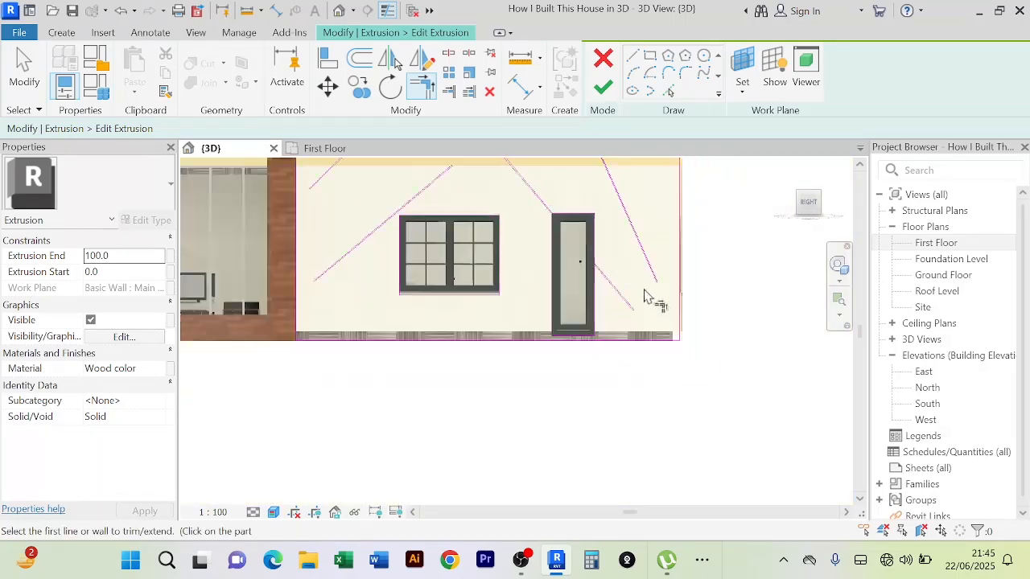
Try to finish the facade's extrusion sketch, and continue sketching
scroll(587, 341, "up", 7)
scroll(561, 356, "down", 5)
scroll(692, 389, "down", 2)
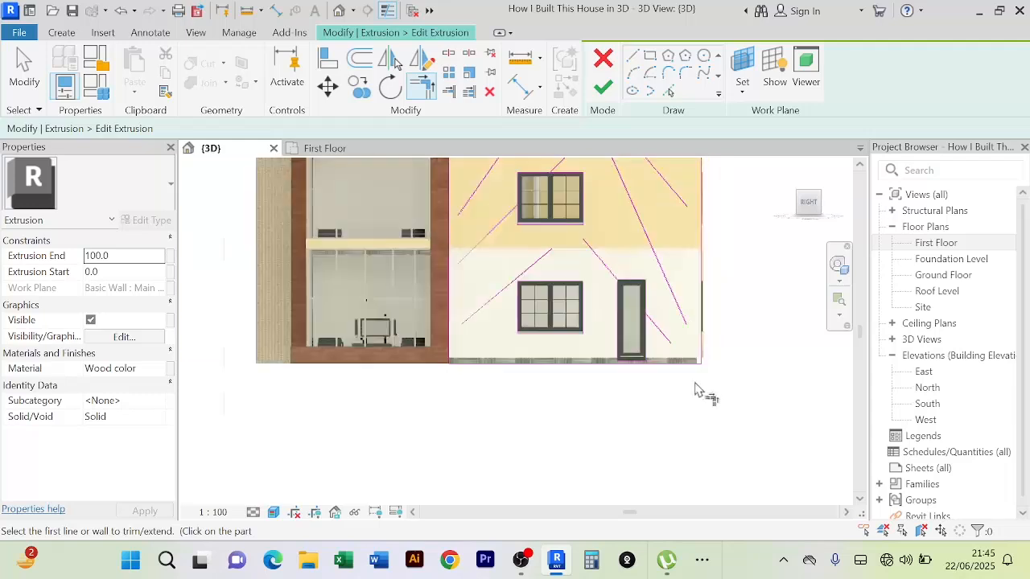
scroll(716, 330, "up", 5)
scroll(722, 316, "down", 5)
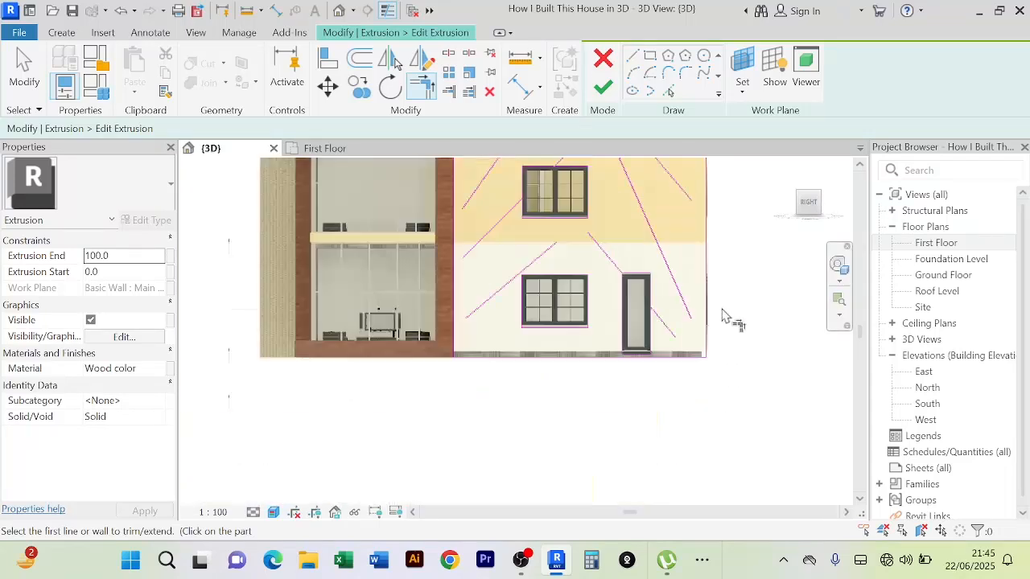
scroll(724, 353, "down", 2)
middle_click_drag(722, 372, 694, 489)
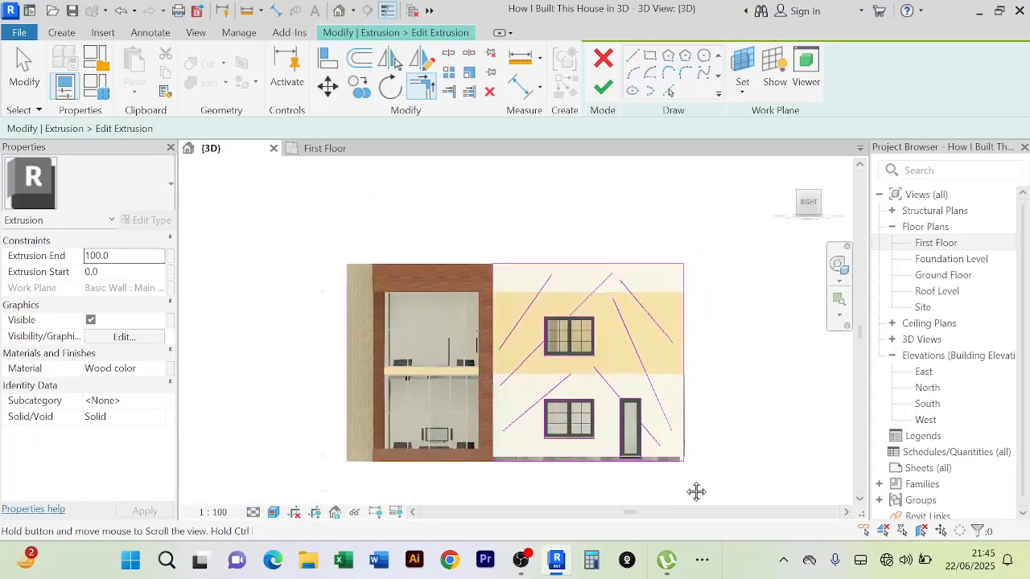
left_click(602, 90)
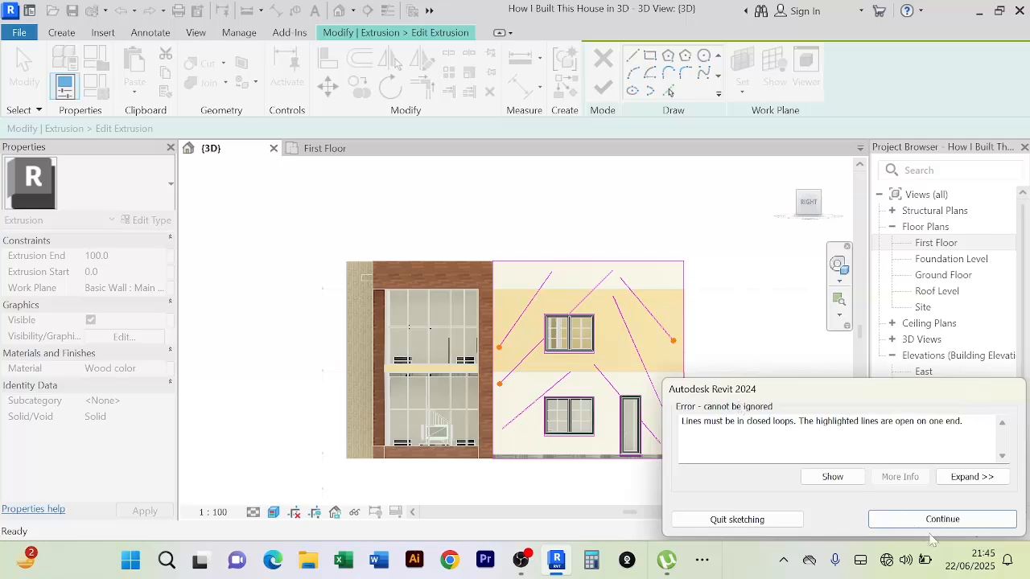
left_click(923, 521)
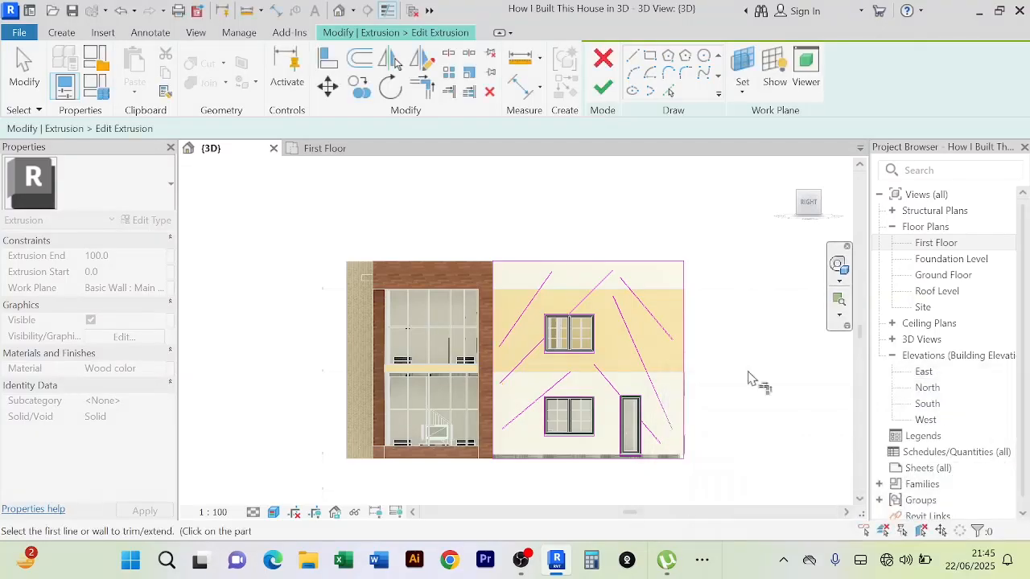
Close the open lower end of the facade's upper-right diagonal groove with a short line between its two endpoints
scroll(570, 315, "up", 6)
scroll(656, 343, "up", 1)
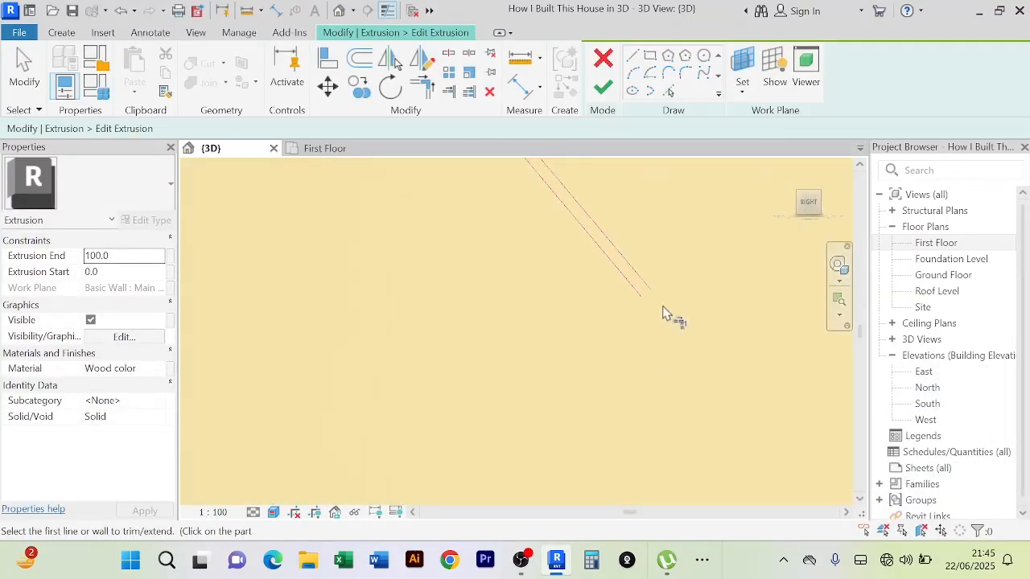
scroll(654, 282, "up", 3)
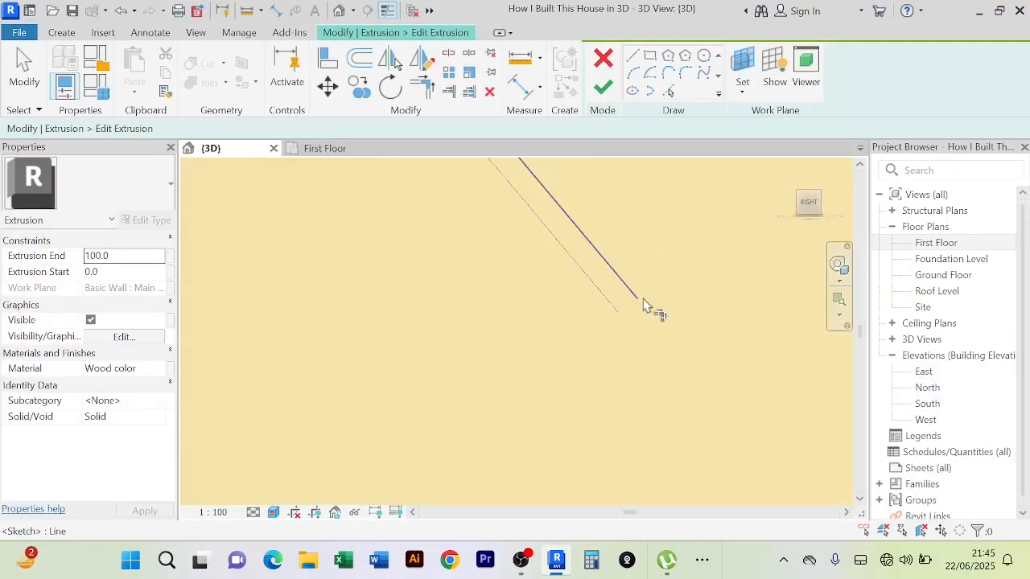
left_click(633, 57)
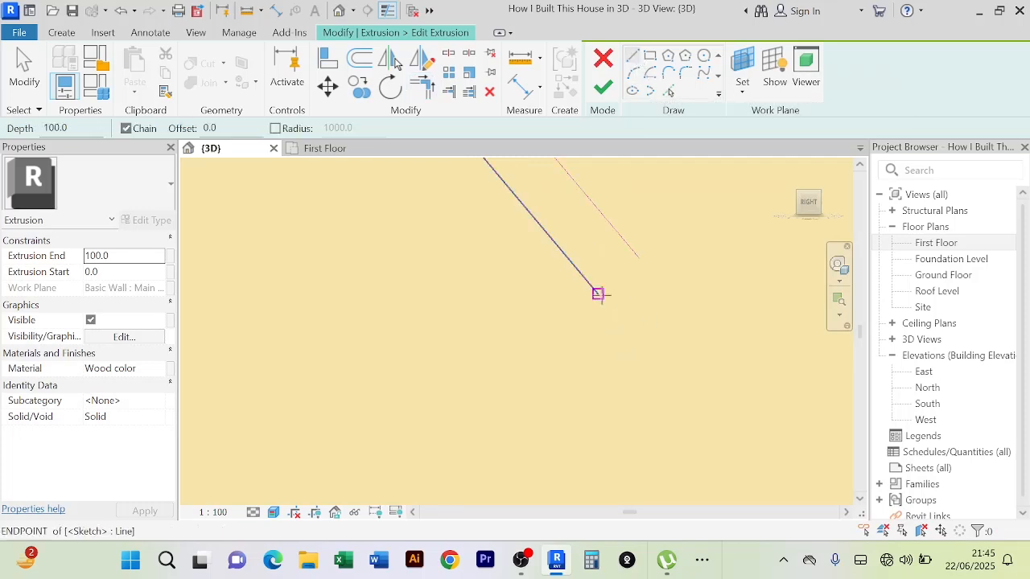
left_click(598, 294)
key("Escape")
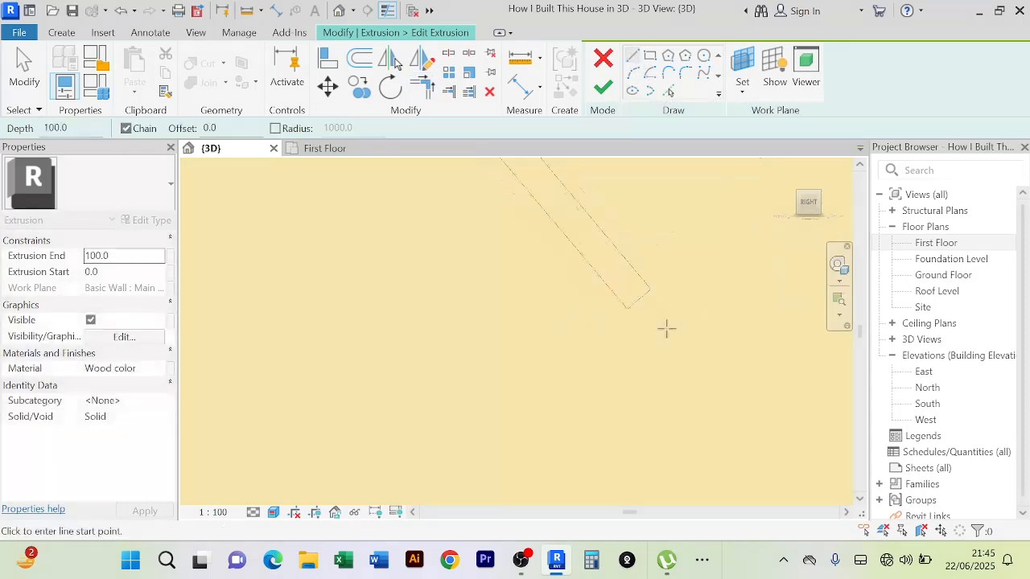
Inspect the lower ends of the diagonal grooves beside the door and the ground-floor window for gaps
middle_click_drag(586, 340, 523, 217)
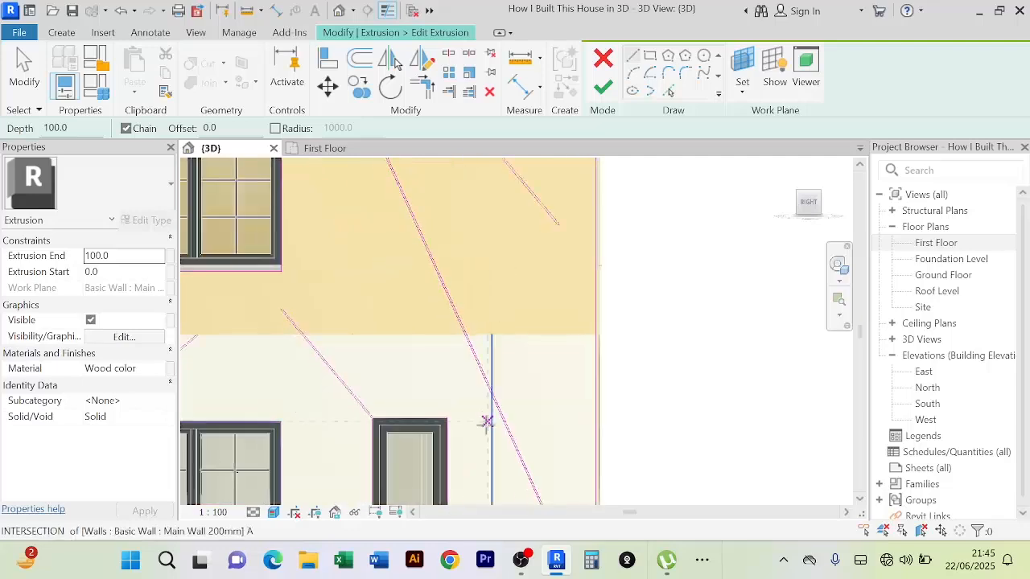
middle_click_drag(487, 427, 572, 286)
scroll(462, 314, "up", 2)
scroll(702, 483, "up", 1)
middle_click_drag(701, 477, 656, 318)
scroll(679, 374, "up", 5)
scroll(679, 372, "down", 6)
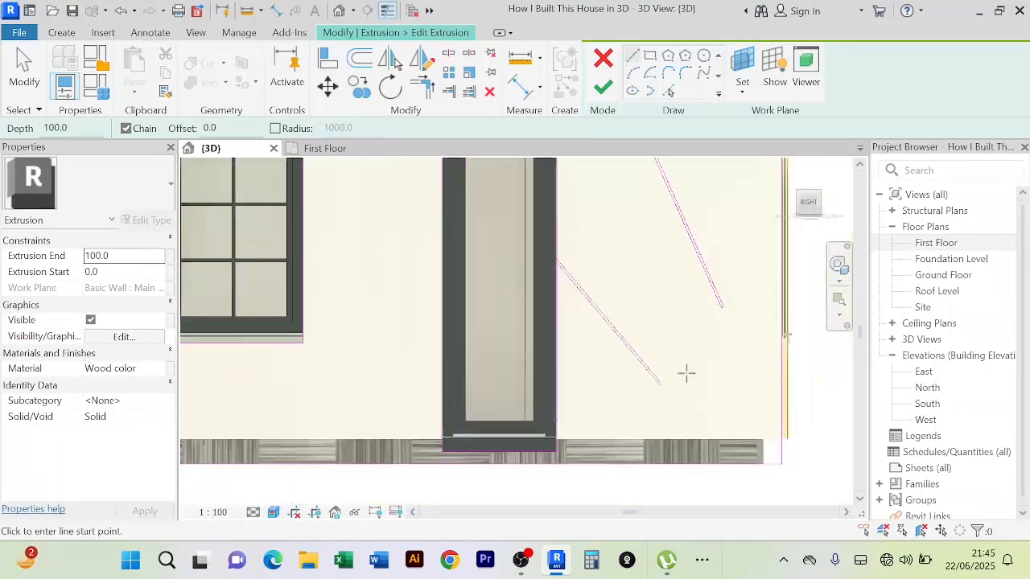
scroll(421, 373, "up", 6)
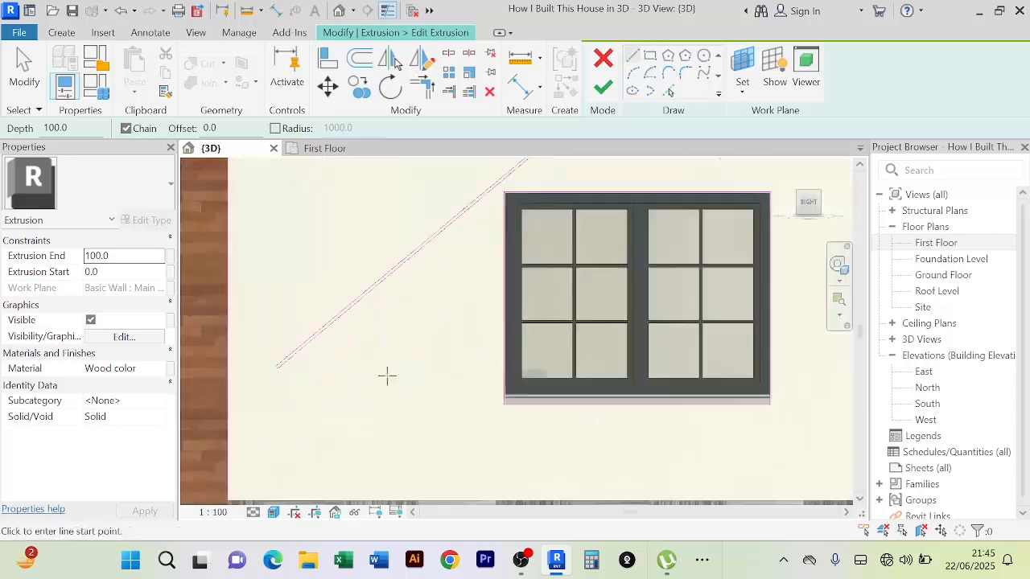
Close the lower end of the diagonal groove that runs below the first-floor window toward the brick frame with a line
middle_click_drag(336, 411, 399, 496)
scroll(436, 430, "down", 3)
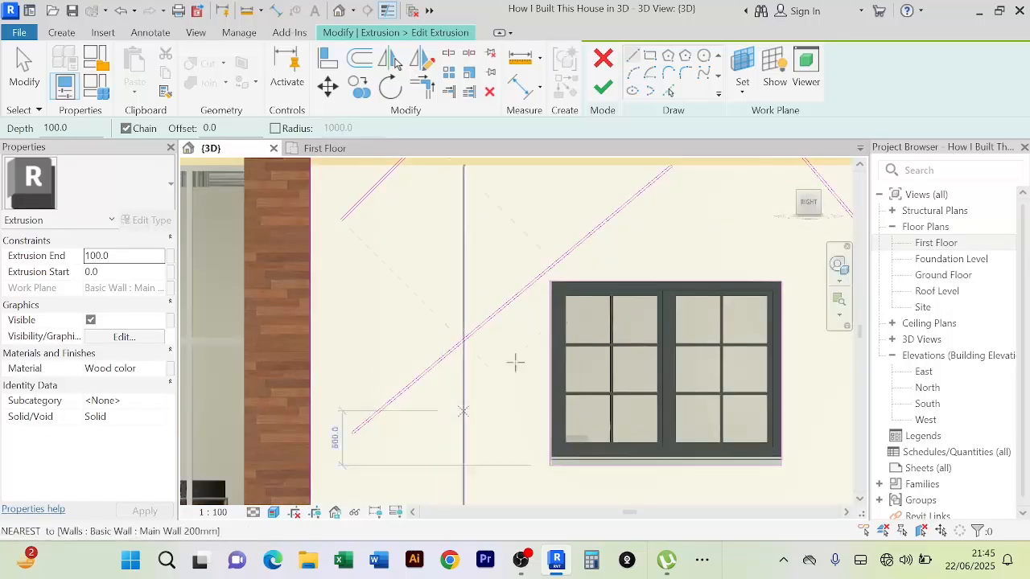
scroll(362, 260, "up", 1)
middle_click_drag(362, 259, 478, 405)
scroll(437, 359, "up", 4)
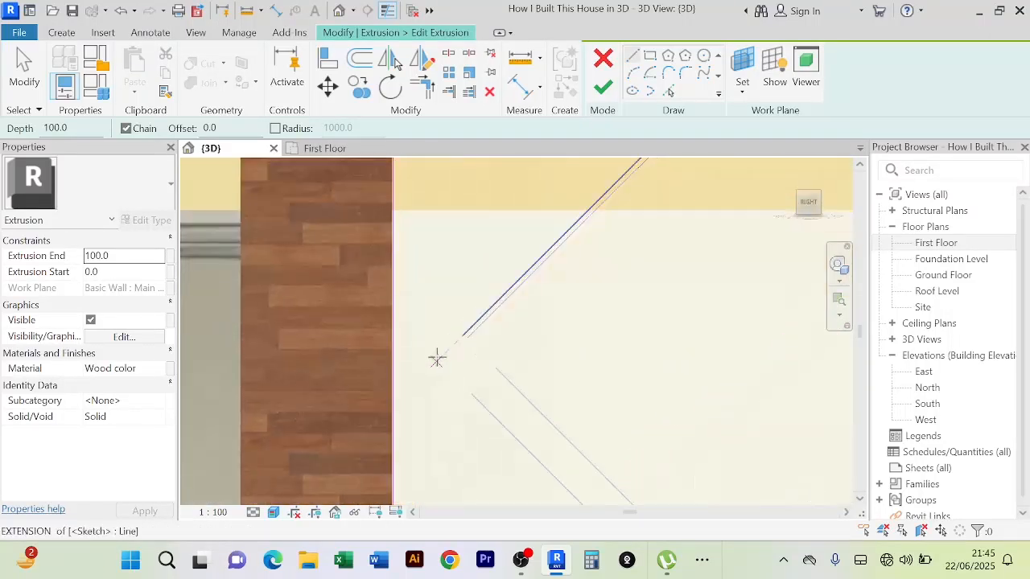
left_click(517, 290)
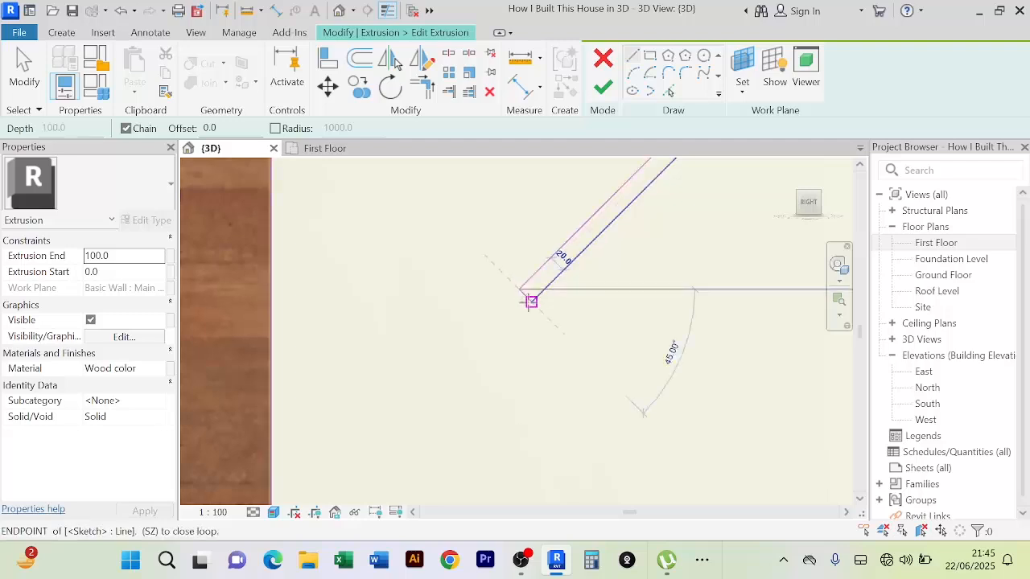
left_click(531, 301)
scroll(601, 356, "down", 5)
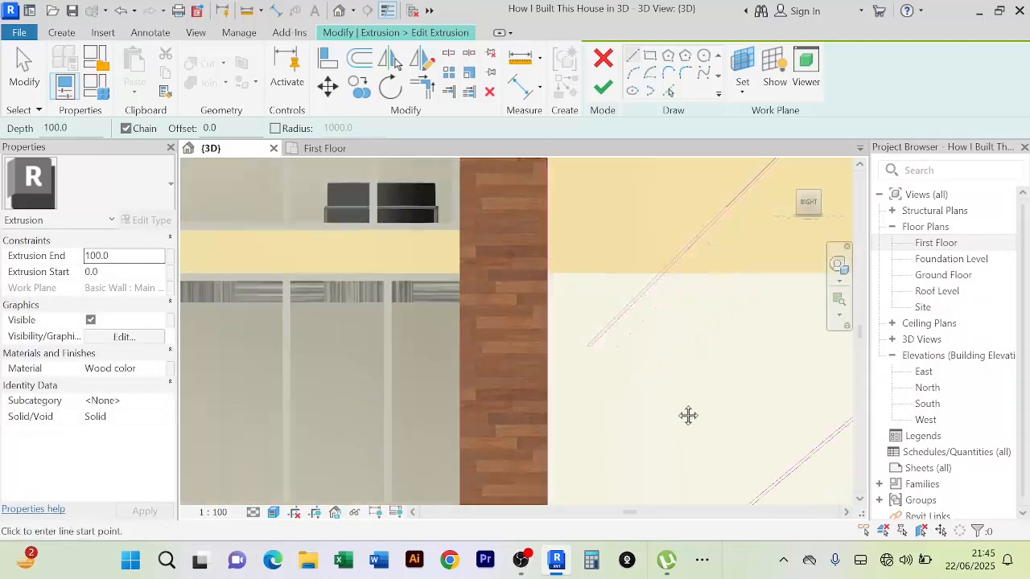
Try to finish the facade's extrusion sketch again, and continue sketching
scroll(510, 329, "down", 6)
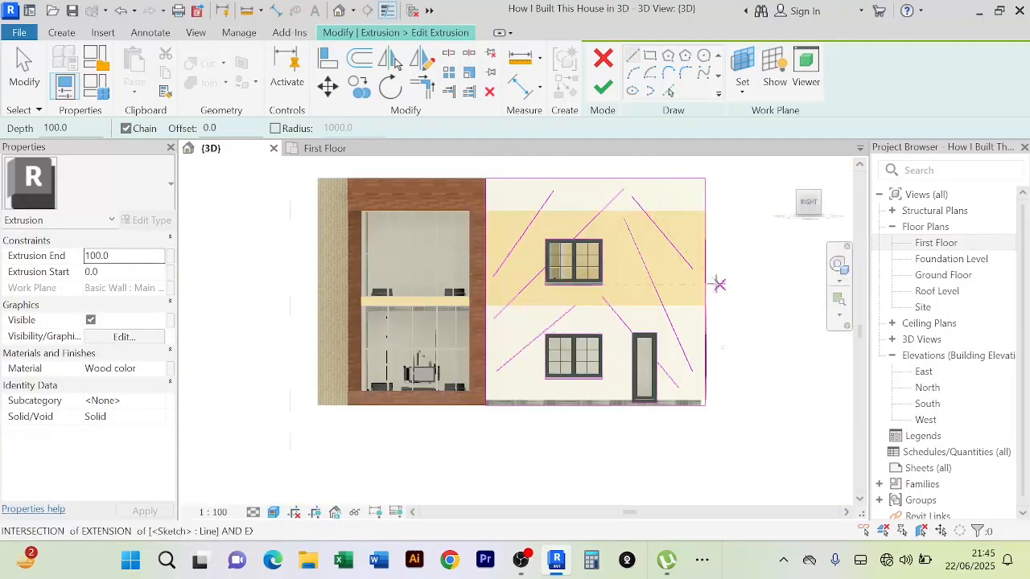
left_click(603, 87)
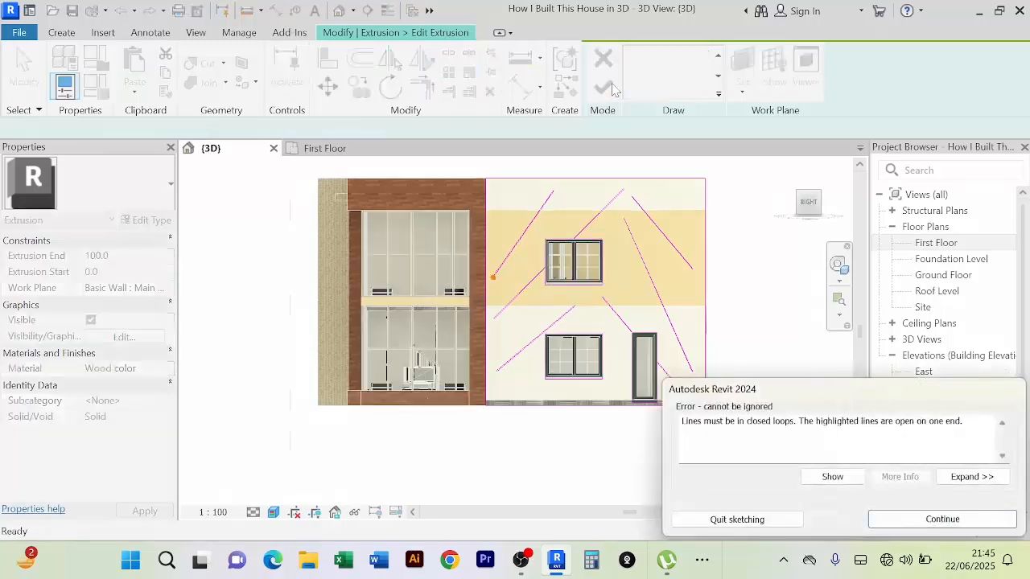
left_click(899, 521)
Draw a short line joining the lower endpoints of the facade's upper-left diagonal groove
scroll(487, 278, "up", 6)
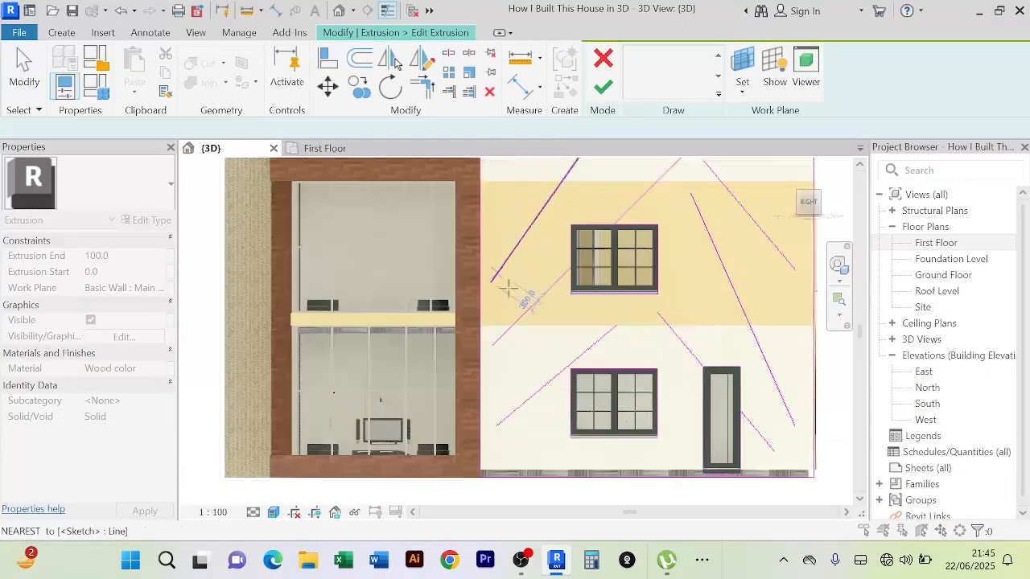
scroll(481, 278, "up", 2)
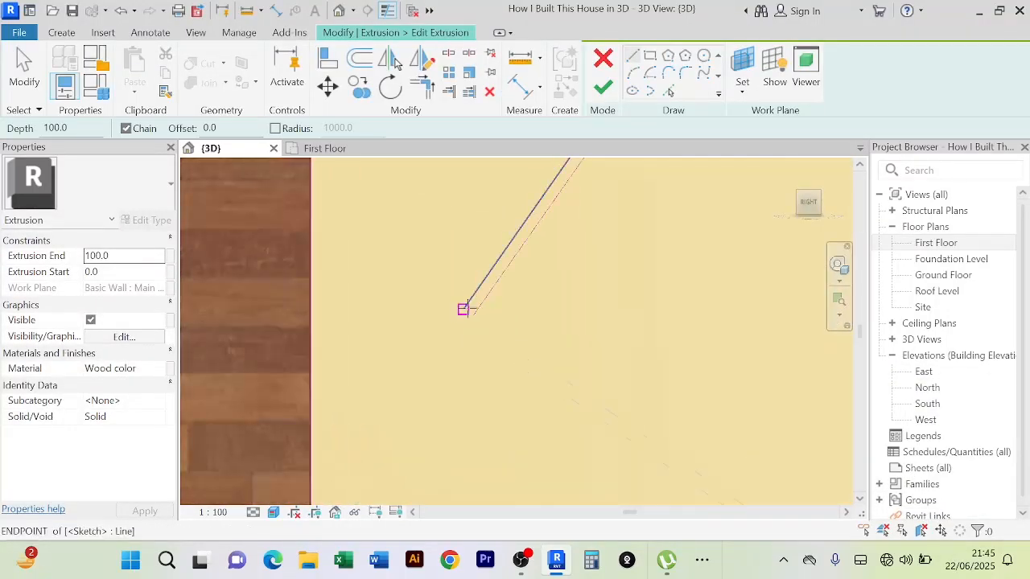
left_click(463, 310)
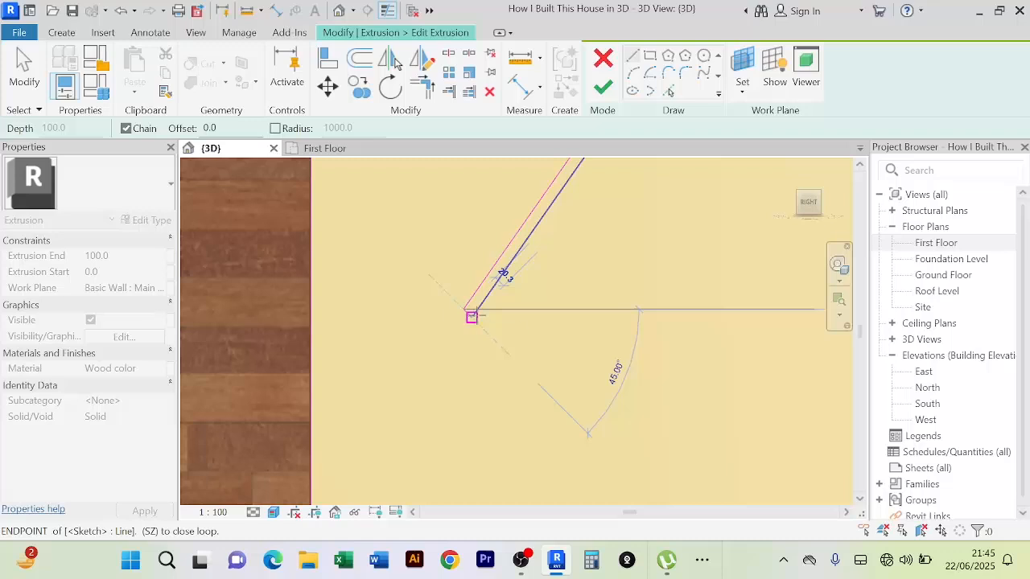
key("Escape")
Finish the facade's extrusion sketch and complete the in-place model
mouse_move(618, 317)
middle_mouse_down()
mouse_move(678, 328)
mouse_move(460, 298)
middle_mouse_up()
scroll(463, 299, "down", 5)
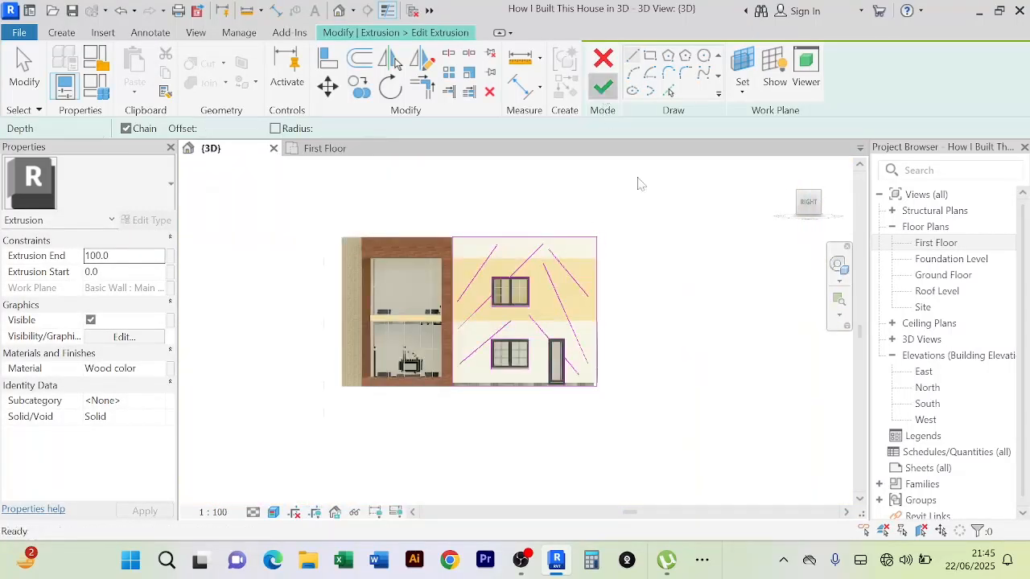
left_click(878, 76)
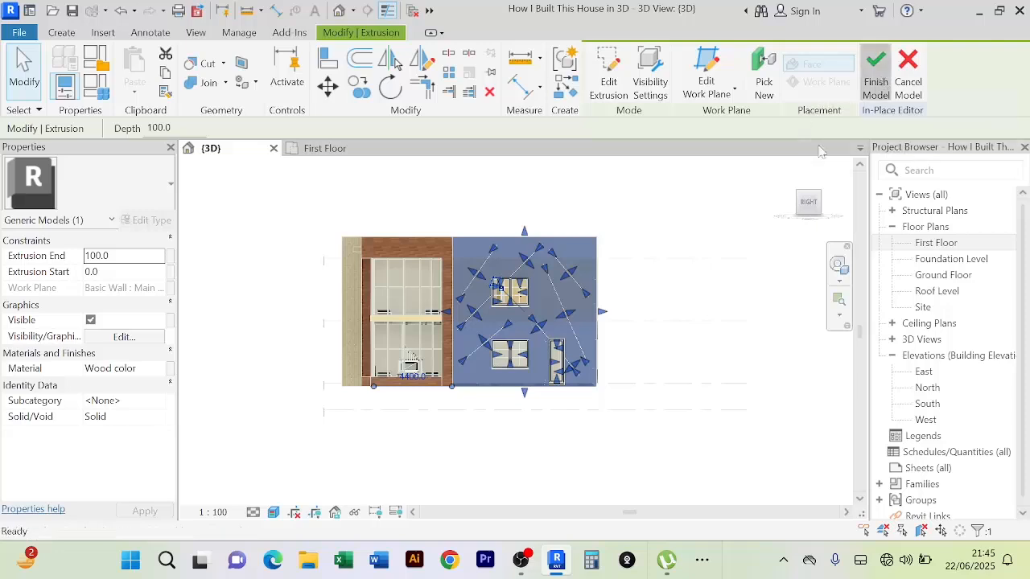
Examine the finished cladding and its diagonal grooves on the right-side facade from the front
scroll(698, 213, "up", 4)
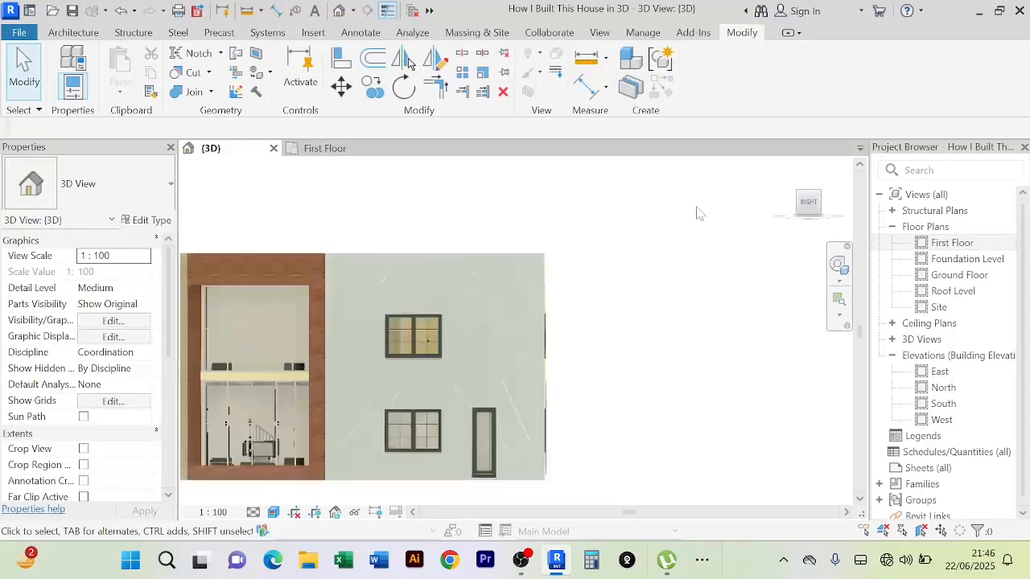
middle_click_drag(708, 281, 732, 231)
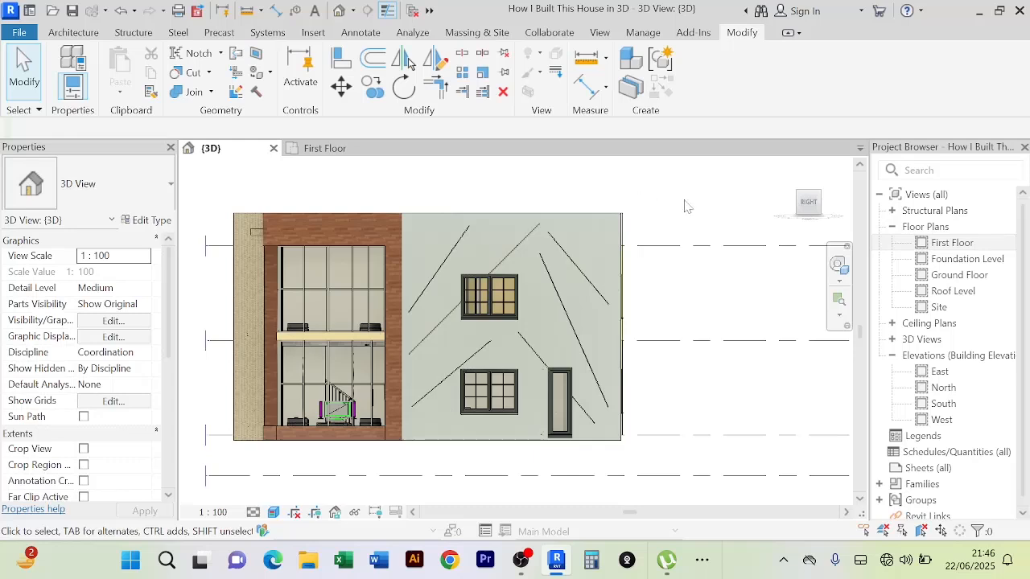
middle_click_drag(684, 206, 715, 222)
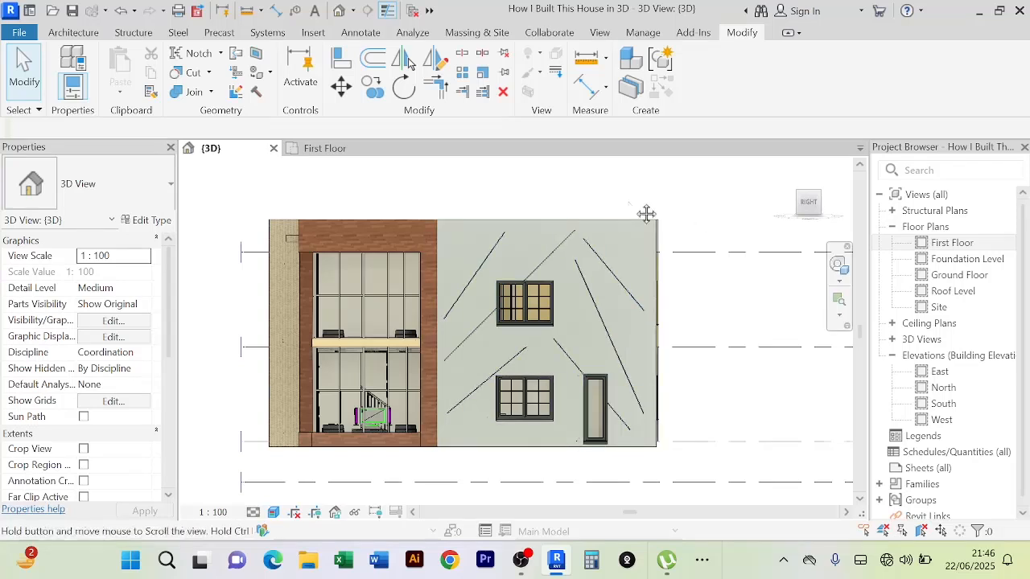
middle_click_drag(646, 213, 669, 201)
scroll(660, 212, "up", 1)
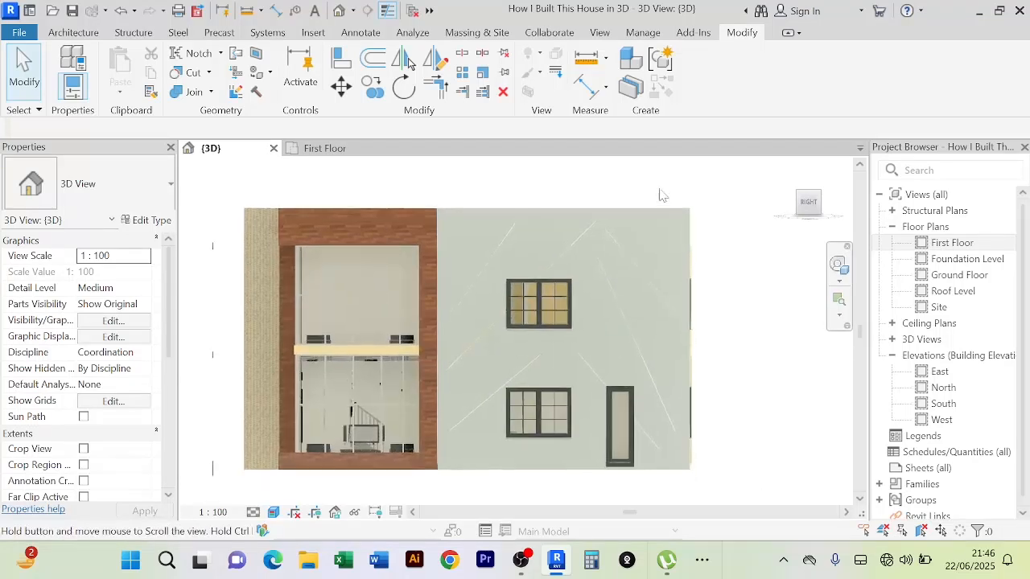
middle_click_drag(761, 317, 755, 287)
scroll(740, 282, "up", 2)
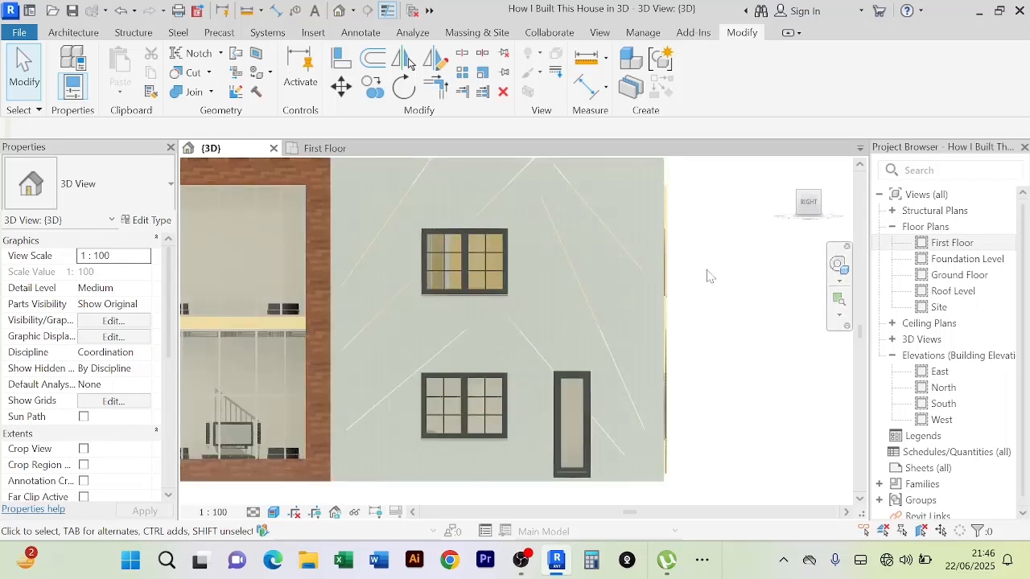
scroll(570, 324, "down", 2)
scroll(703, 290, "down", 3)
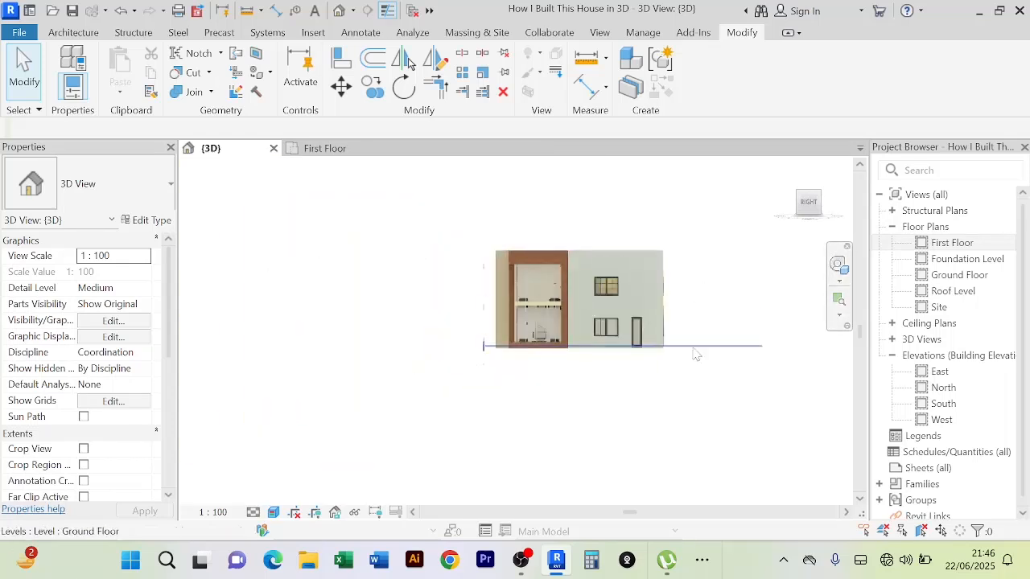
middle_click_drag(690, 391, 668, 439)
scroll(679, 339, "up", 2)
middle_click_drag(689, 346, 708, 322)
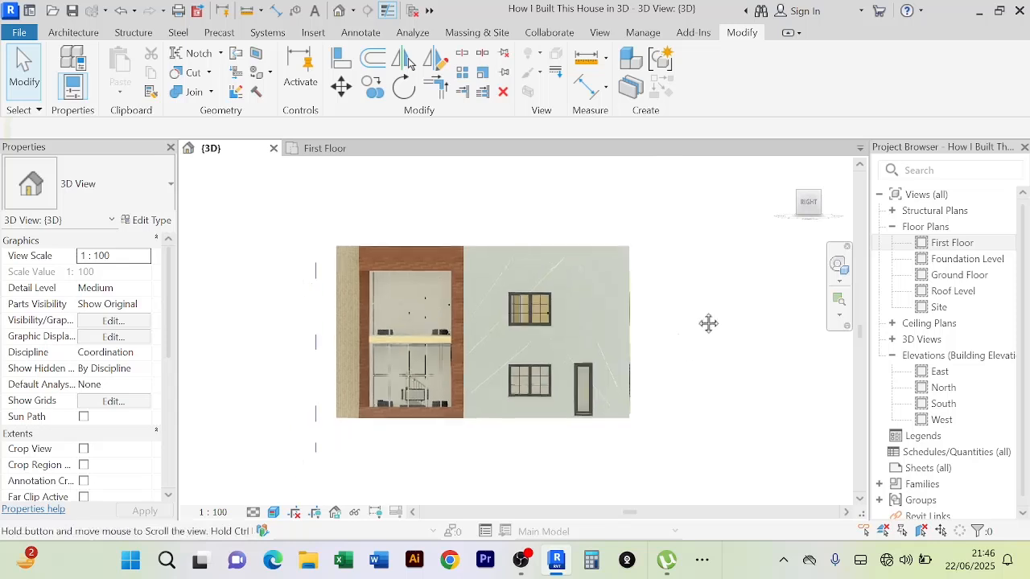
scroll(709, 318, "up", 1)
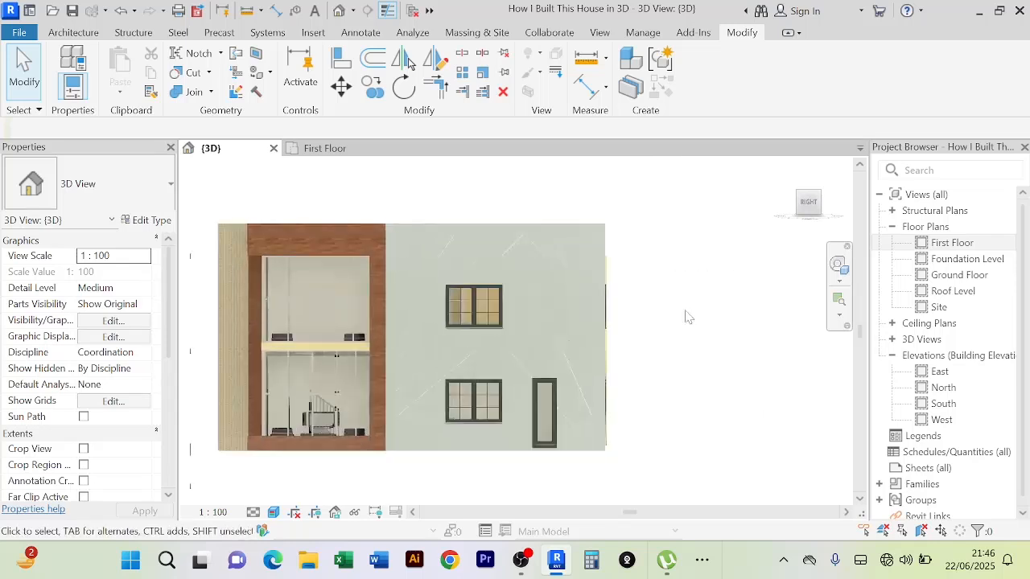
scroll(682, 306, "down", 1)
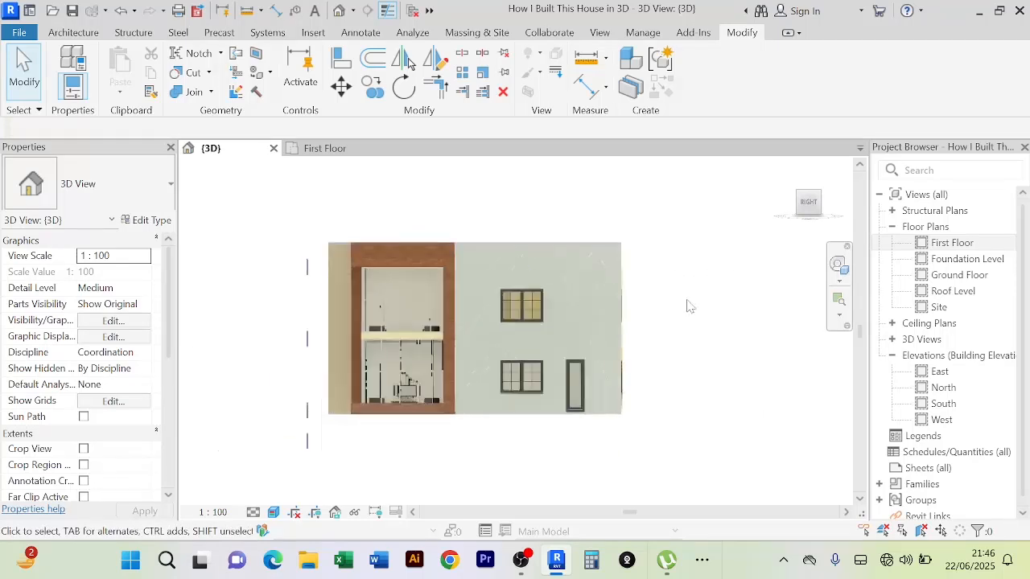
scroll(688, 302, "up", 2)
scroll(688, 301, "down", 1)
Examine the cladding's corner at an angle and continue around to the house's back facade
middle_click_drag(688, 301, 596, 311, "shift")
scroll(597, 311, "up", 2)
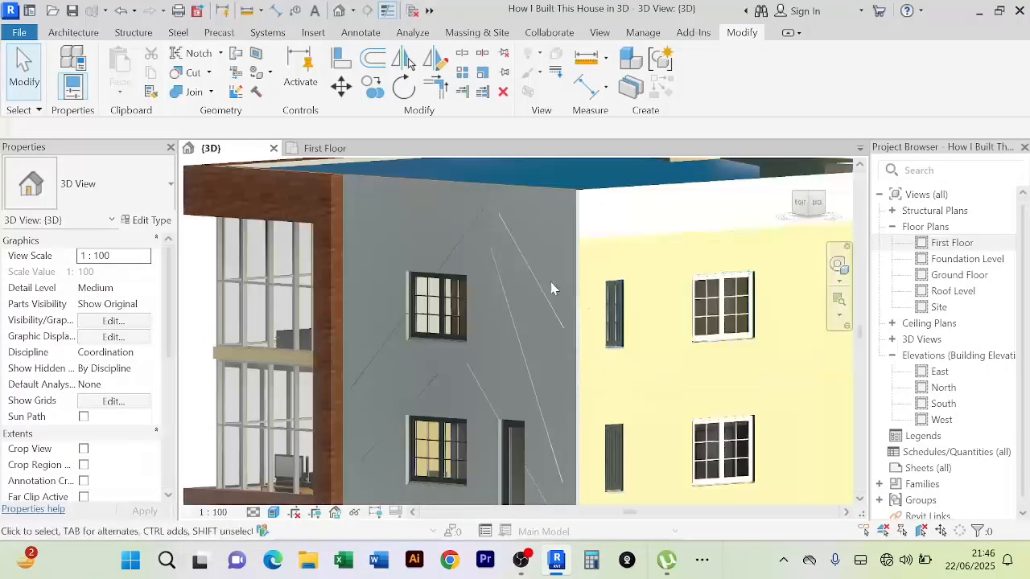
scroll(552, 286, "up", 2)
scroll(551, 283, "down", 3)
middle_click_drag(682, 275, 620, 265, "shift")
scroll(597, 265, "up", 1)
scroll(611, 275, "down", 1)
middle_click_drag(734, 296, 671, 296)
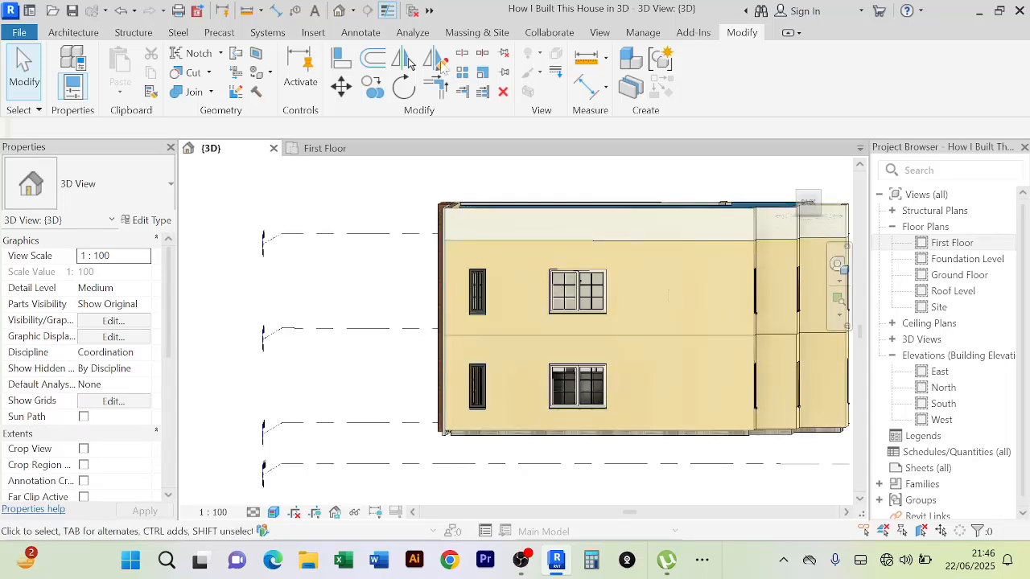
middle_click_drag(647, 312, 616, 311)
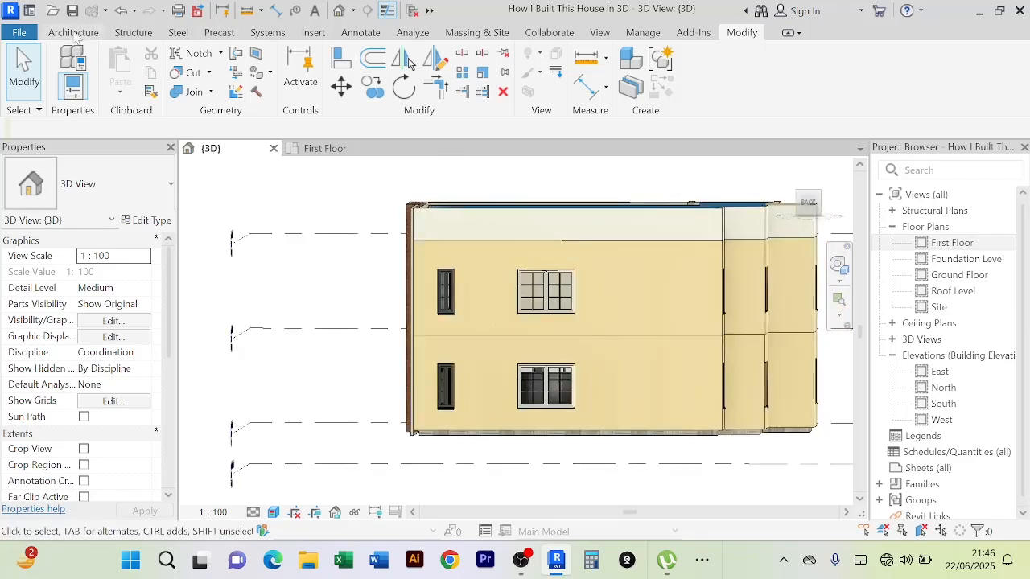
Create a new in-place component in the Generic Models category with the default name, and start an extrusion
left_click(73, 33)
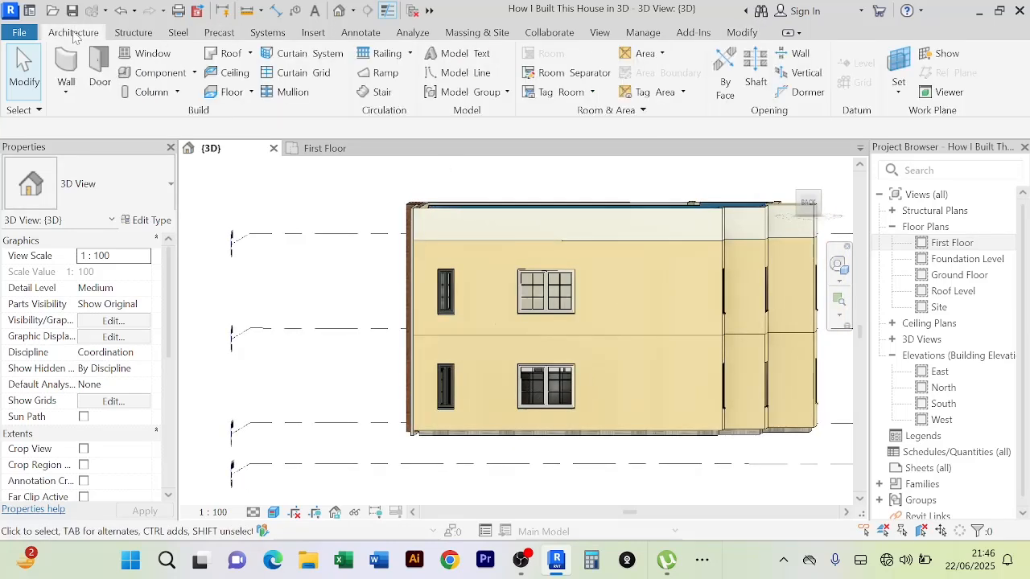
left_click(195, 74)
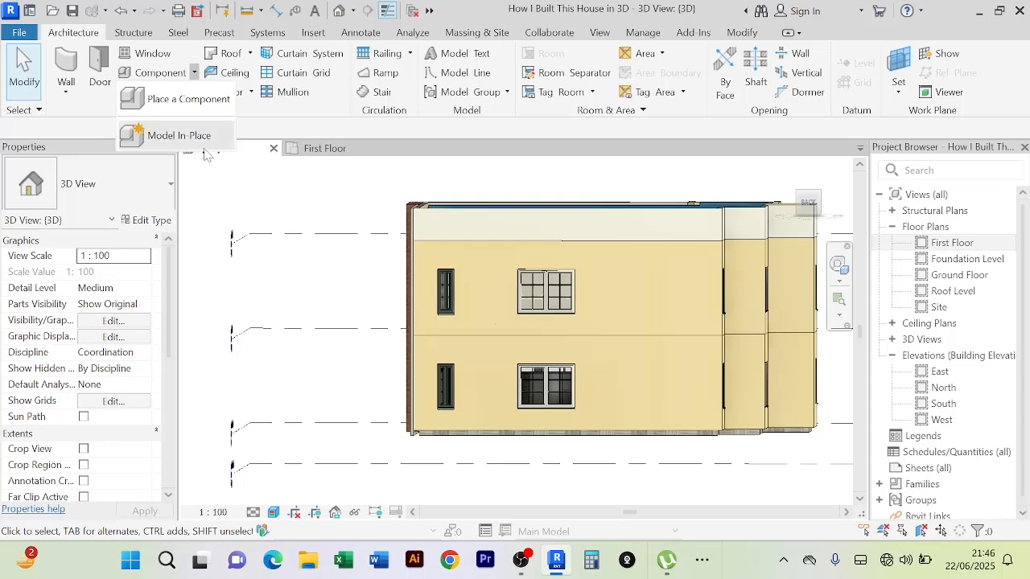
left_click(203, 137)
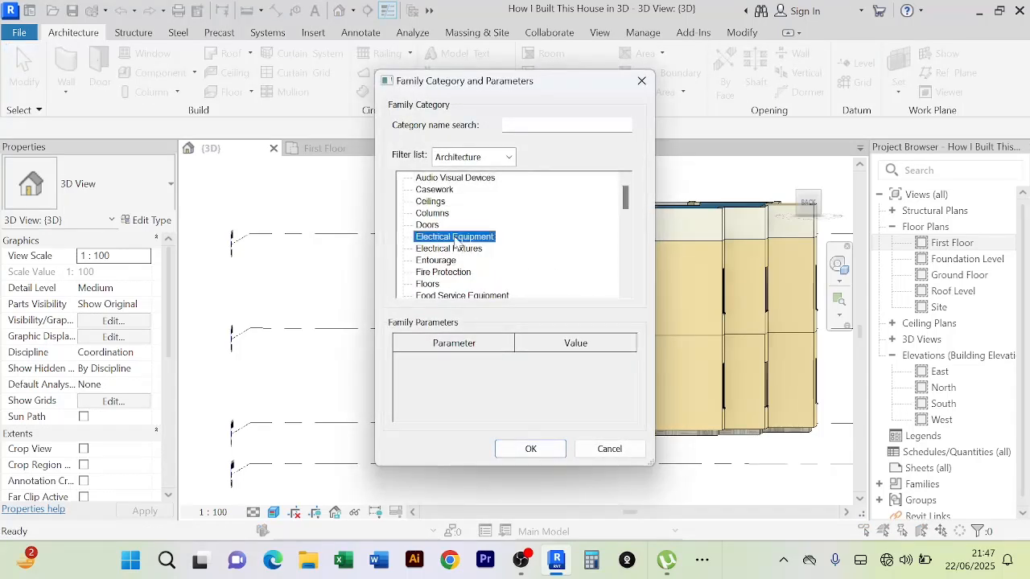
key("g")
left_click(530, 449)
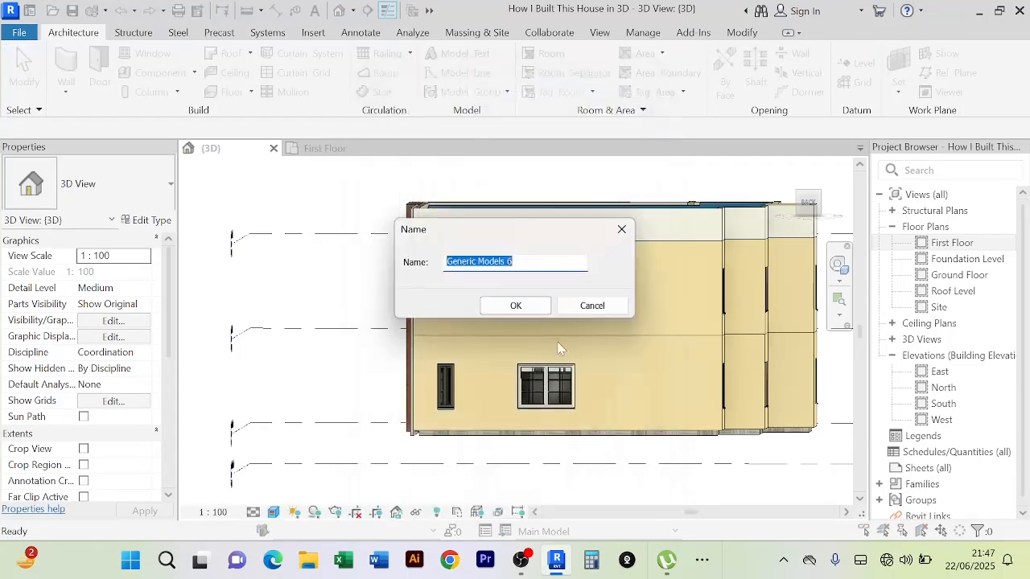
left_click(517, 309)
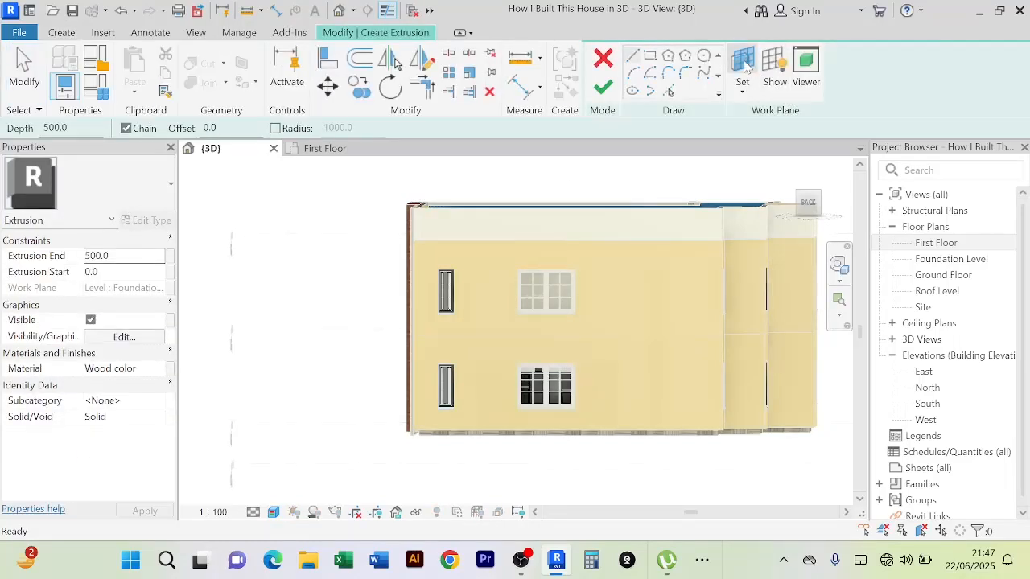
Set the extrusion's work plane by picking the outer face of the main back wall
left_click(742, 64)
left_click(109, 284)
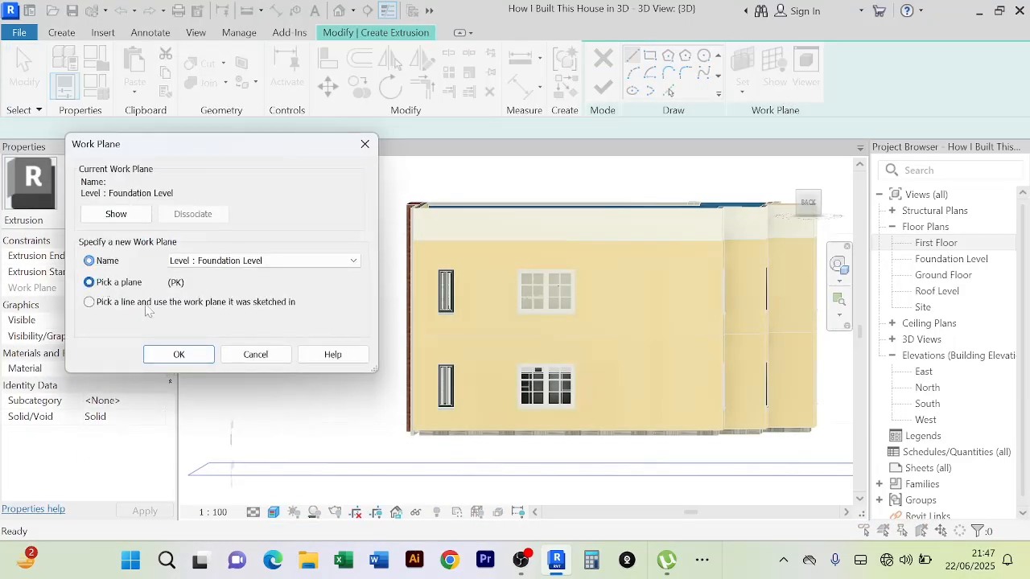
left_click(180, 359)
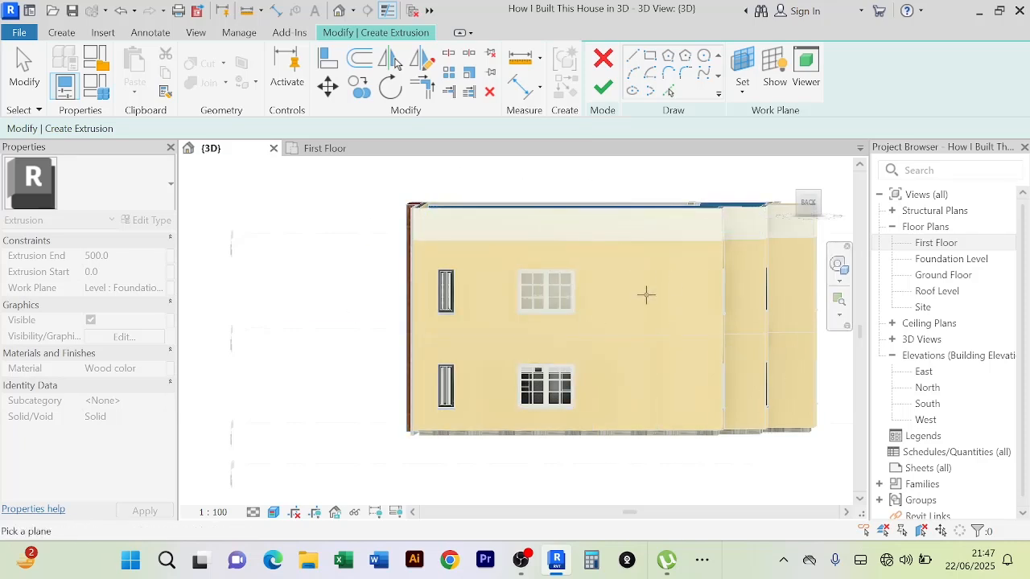
left_click(687, 331)
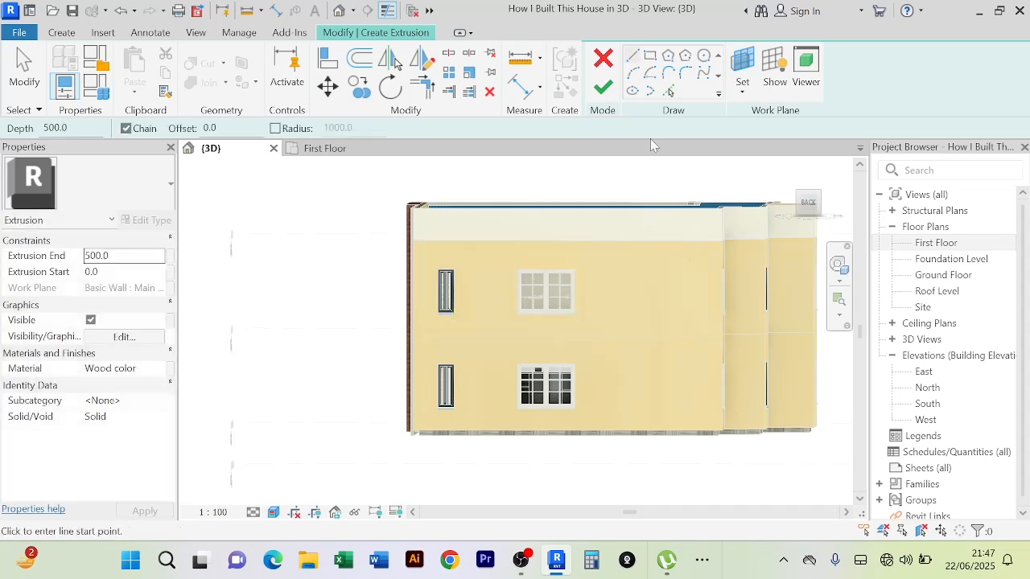
Sketch a rectangle covering the main back wall from its upper outer corner to the opposite corner at the base's lower edge
left_click(650, 54)
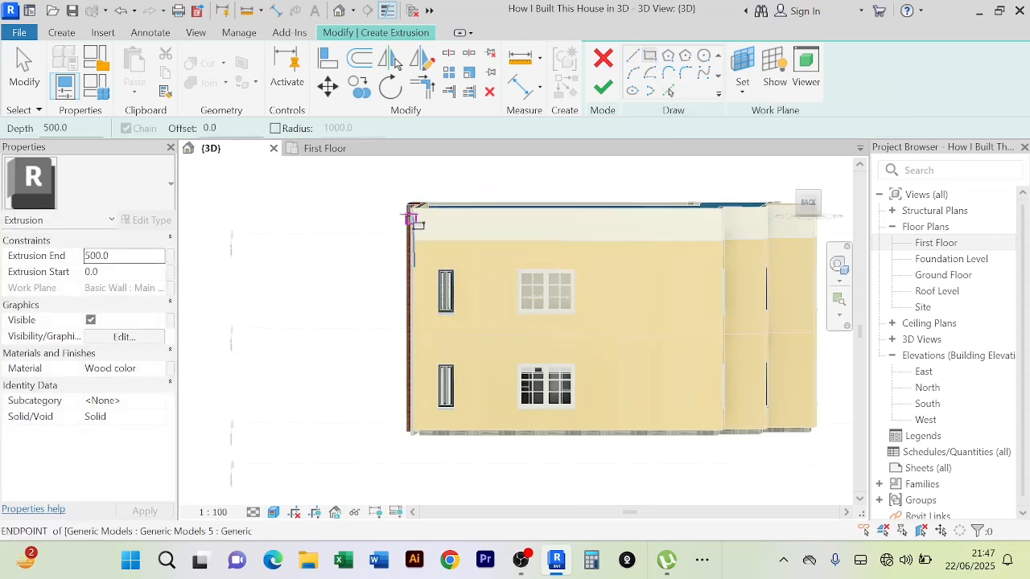
scroll(406, 225, "up", 5)
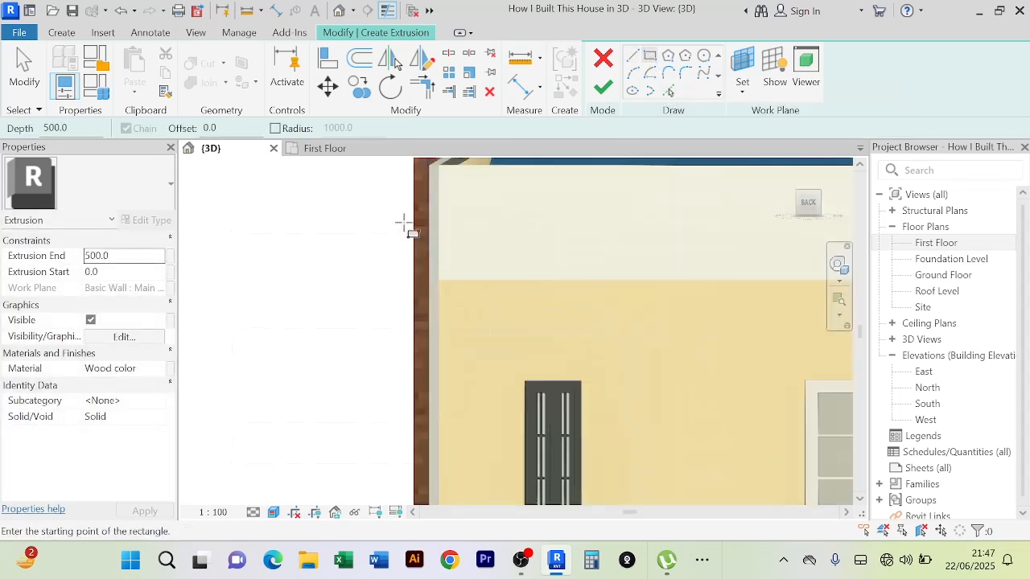
left_click(429, 165)
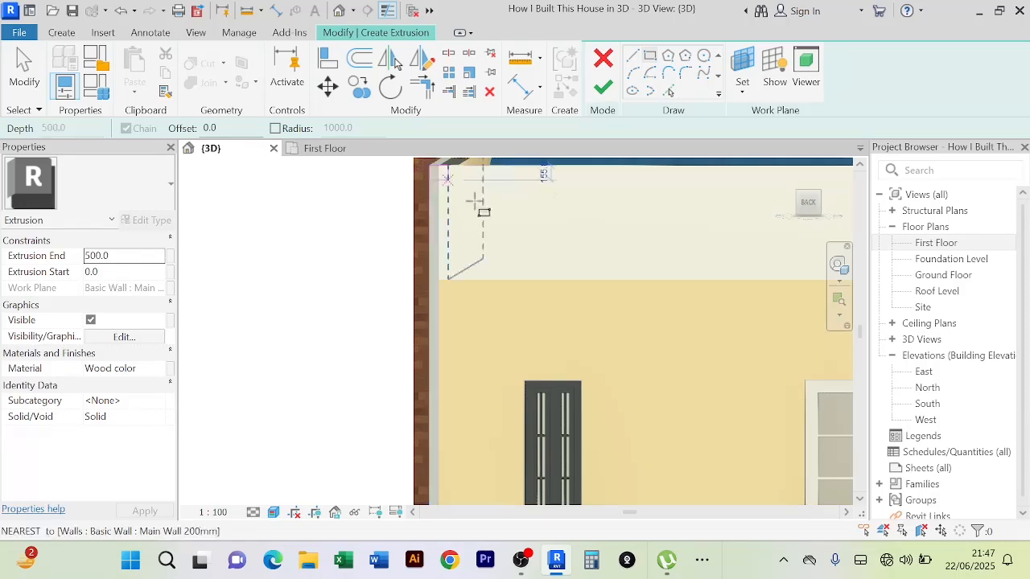
scroll(591, 318, "down", 3)
middle_click_drag(591, 322, 380, 221)
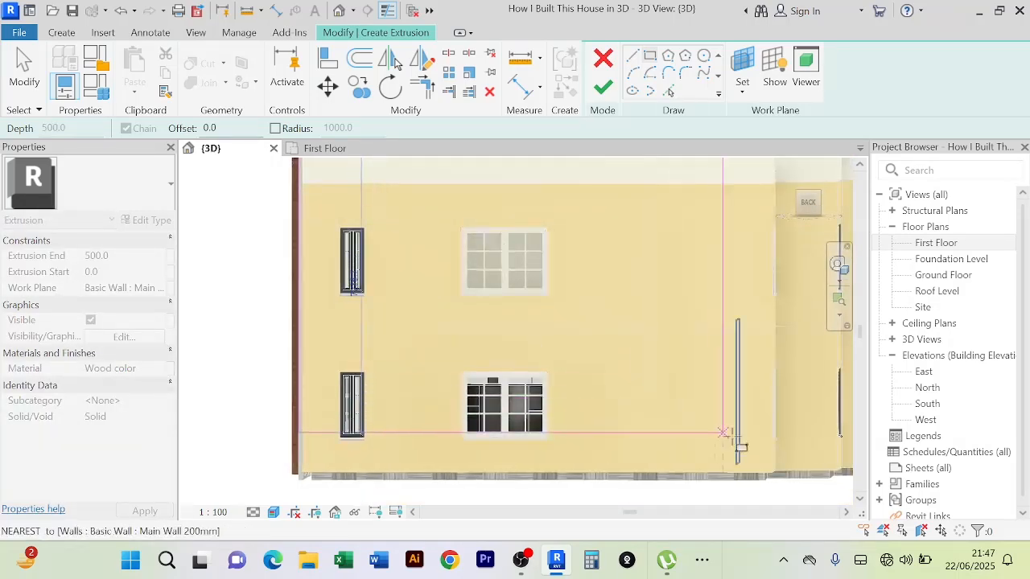
scroll(771, 481, "up", 5)
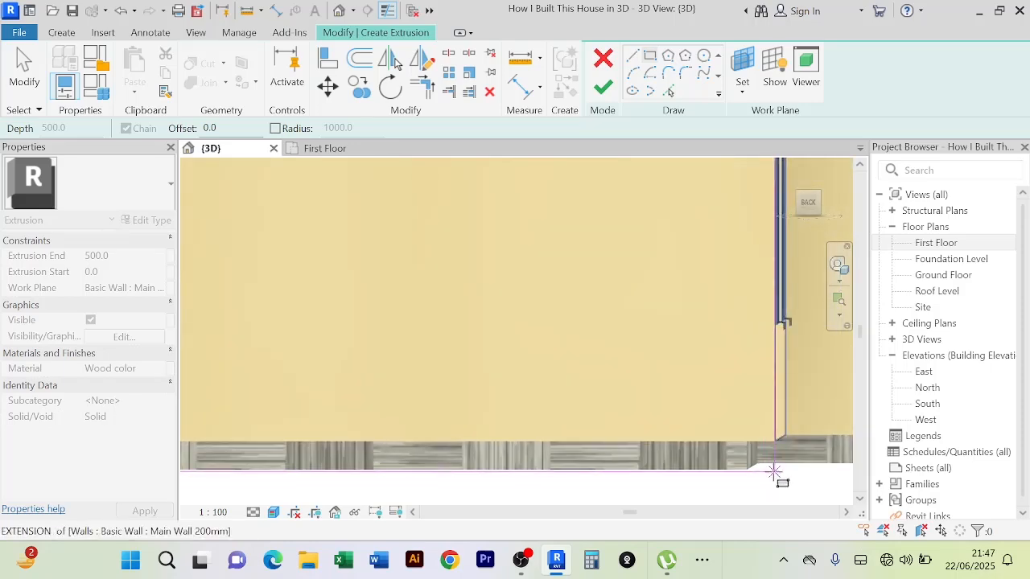
left_click(774, 471)
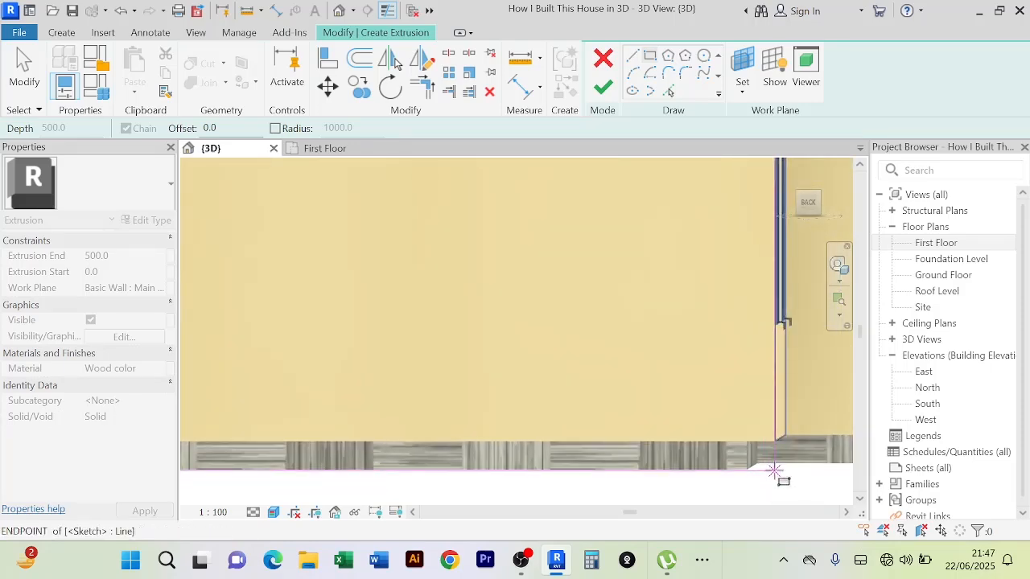
Set the Extrusion End to 100, then finish the back panel's sketch and its in-place model
scroll(774, 470, "down", 5)
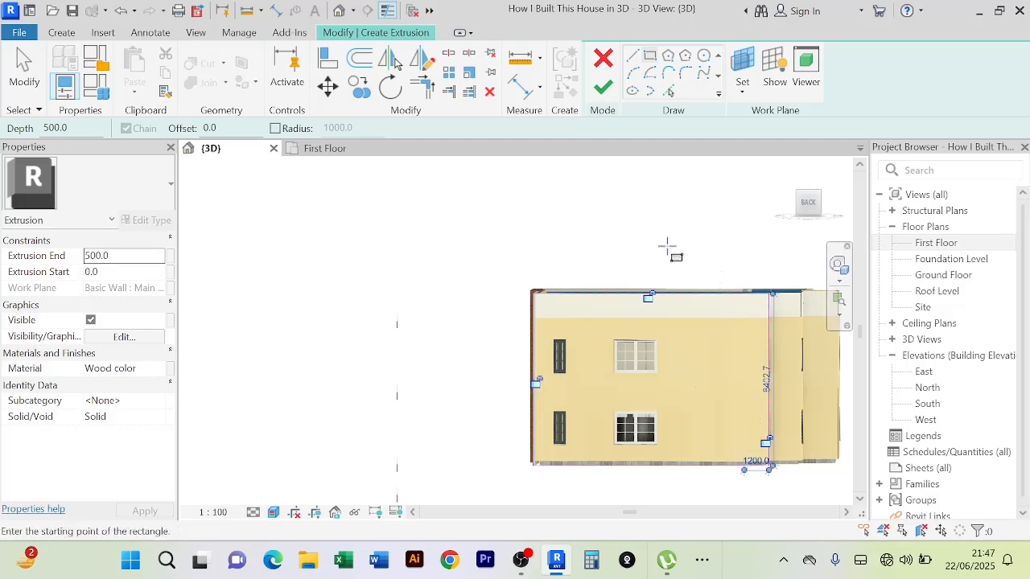
left_click(124, 255)
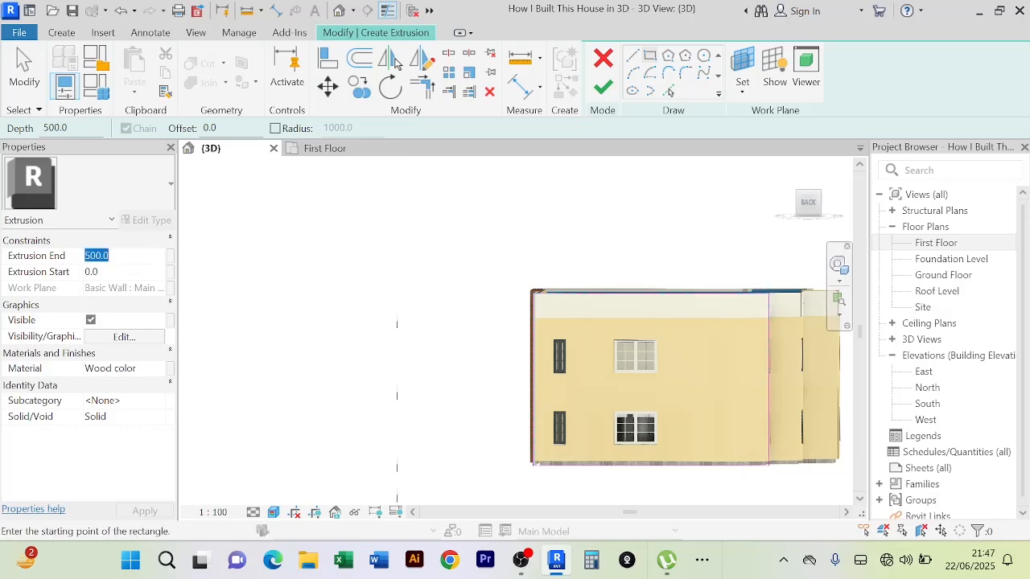
type("1")
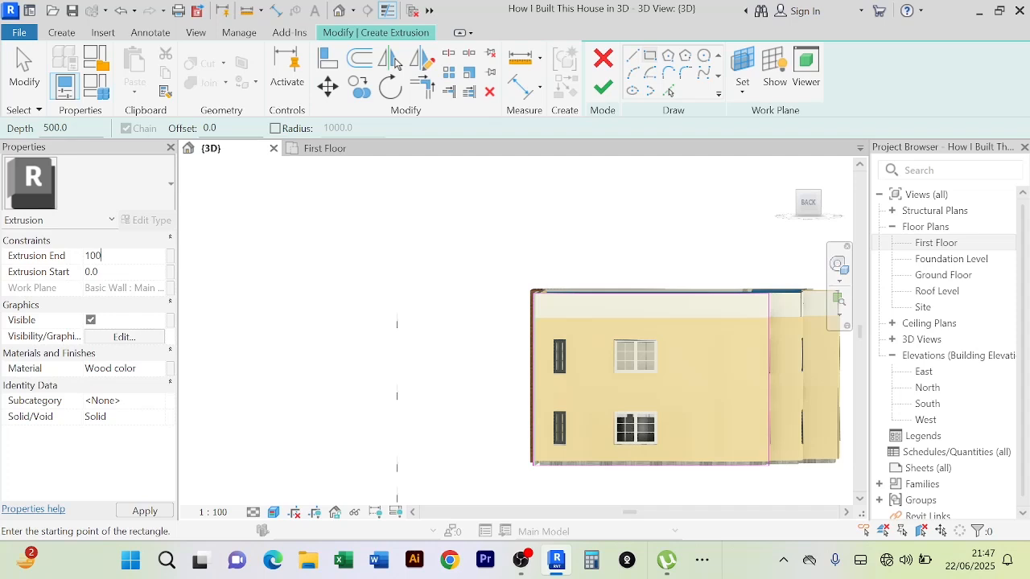
type("00")
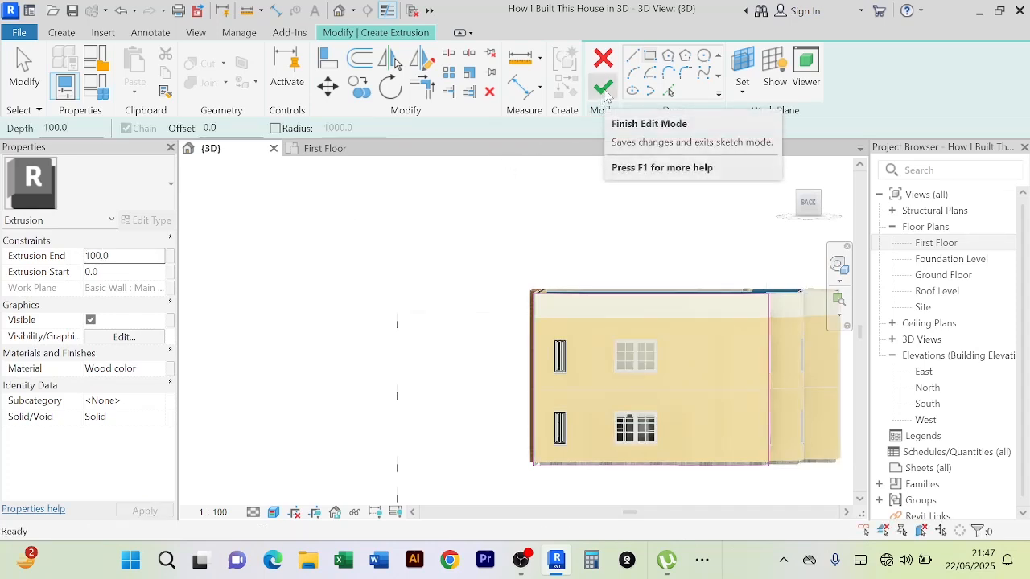
left_click(604, 90)
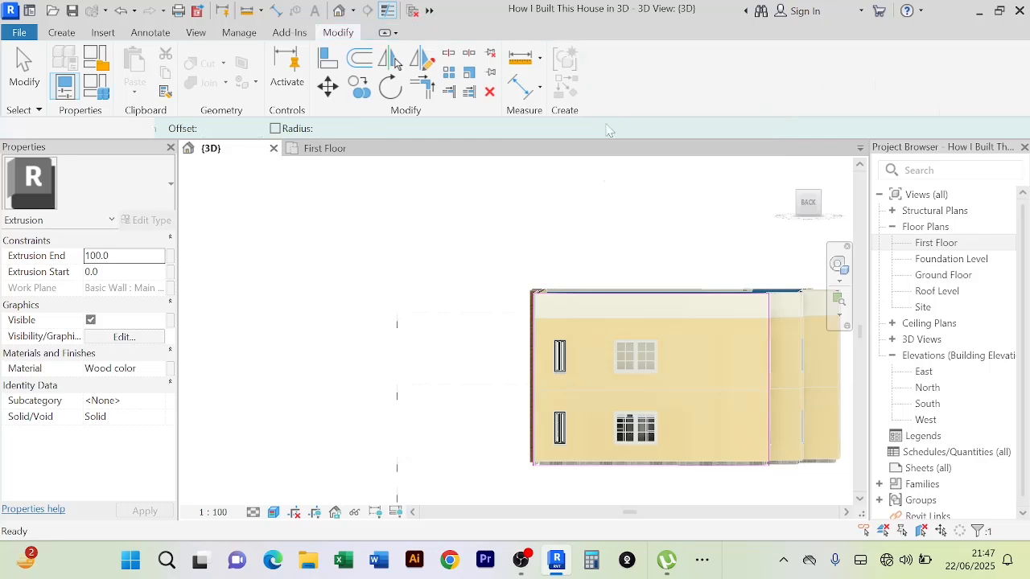
left_click(872, 83)
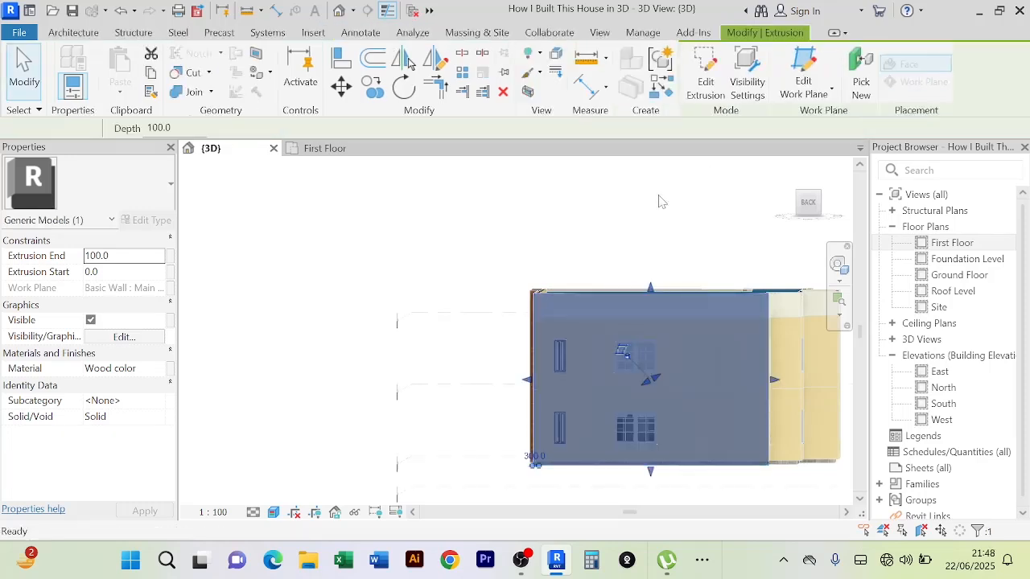
left_click(641, 227)
Reopen the back panel's in-place model and edit its extrusion sketch
scroll(583, 310, "up", 5)
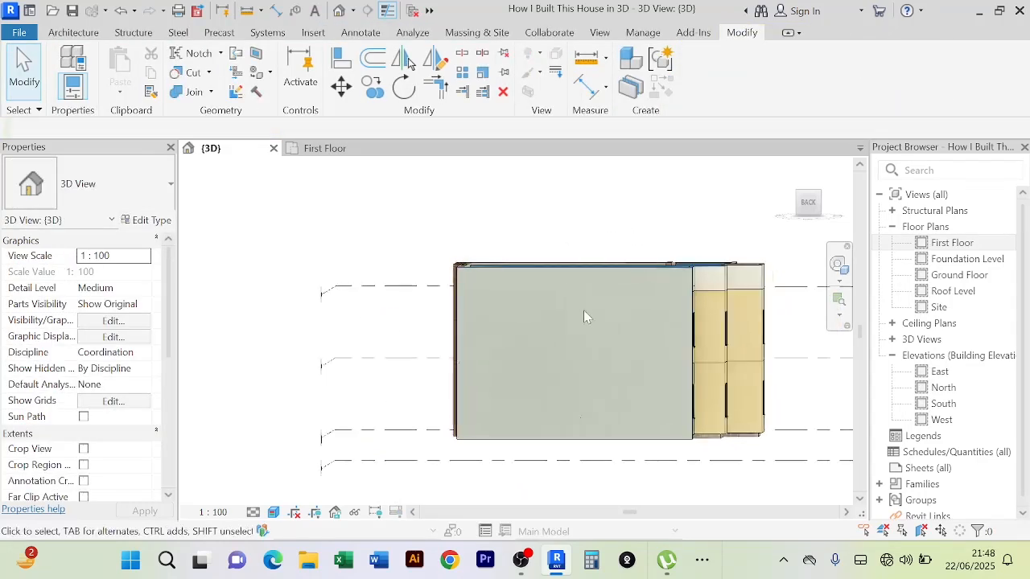
scroll(555, 305, "up", 2)
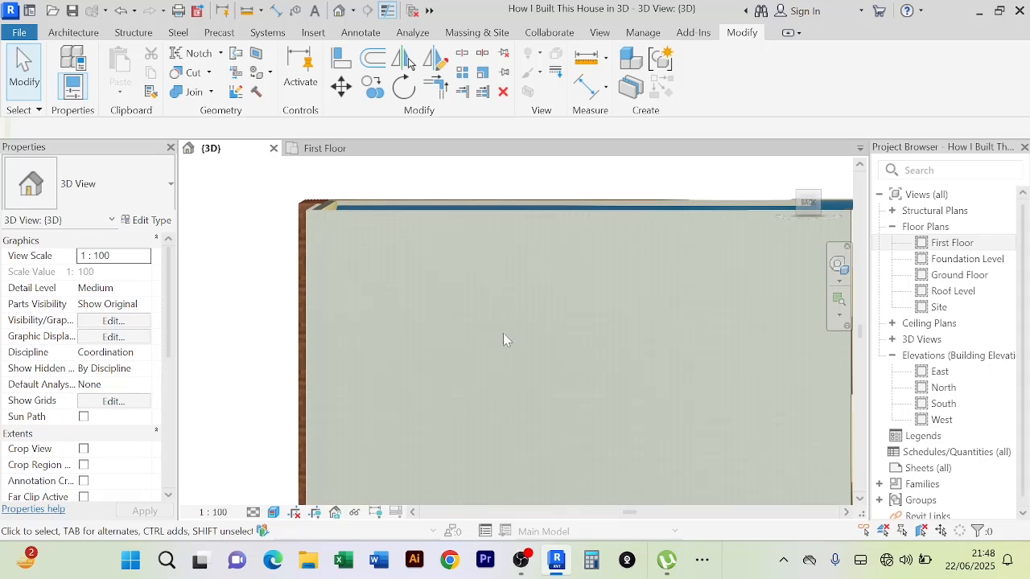
scroll(453, 342, "down", 3)
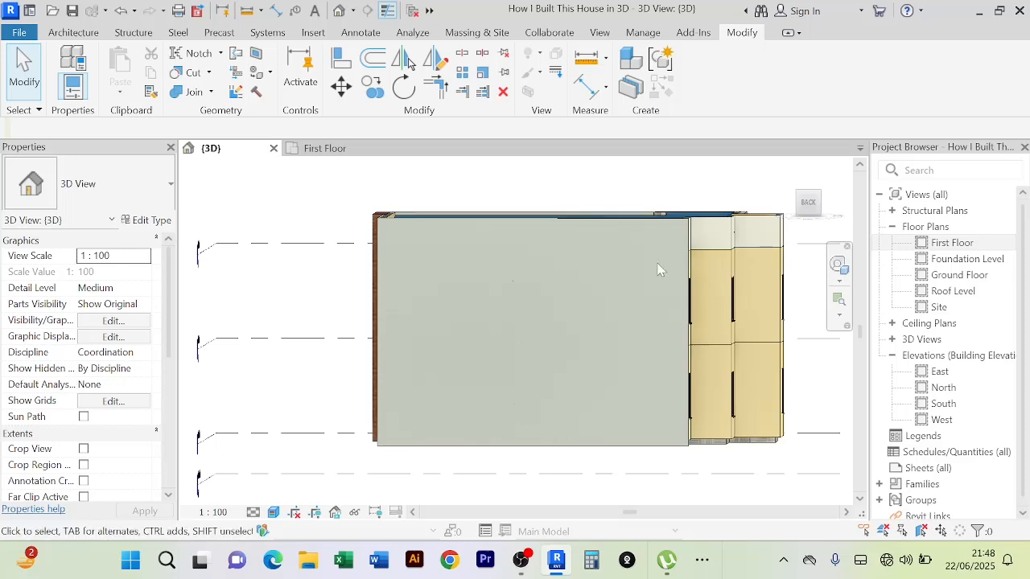
left_click(689, 328)
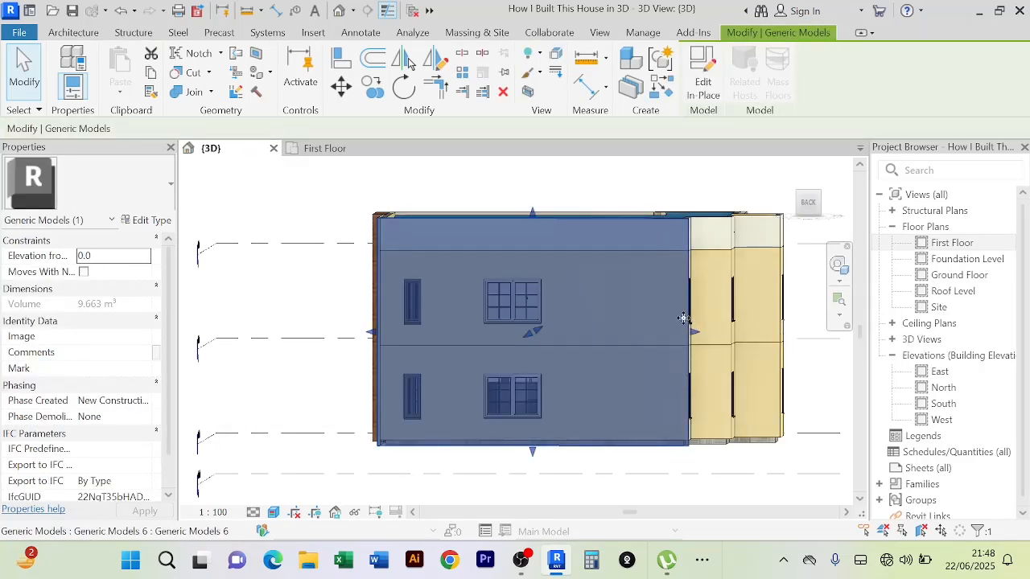
left_click(713, 91)
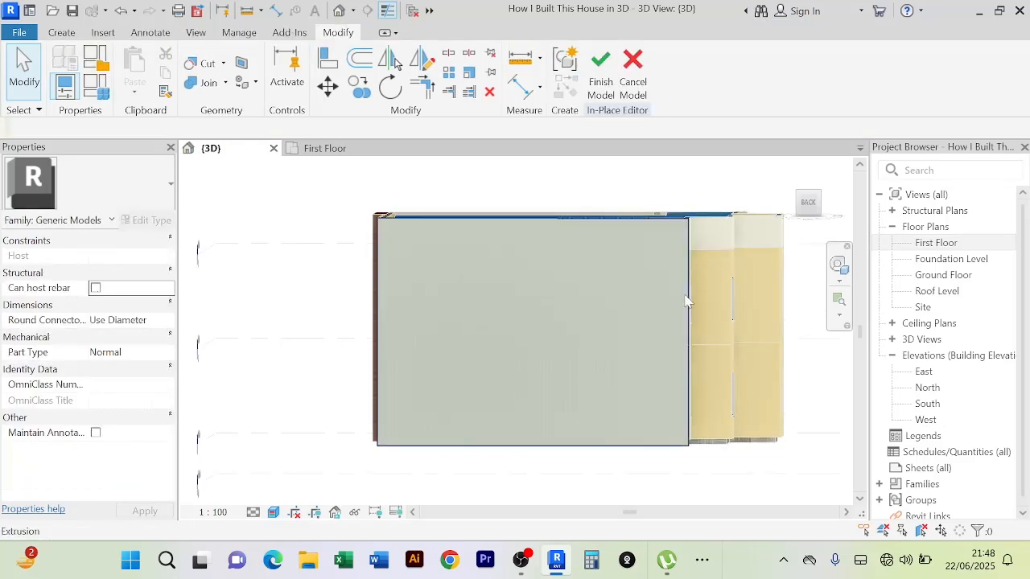
left_click(639, 306)
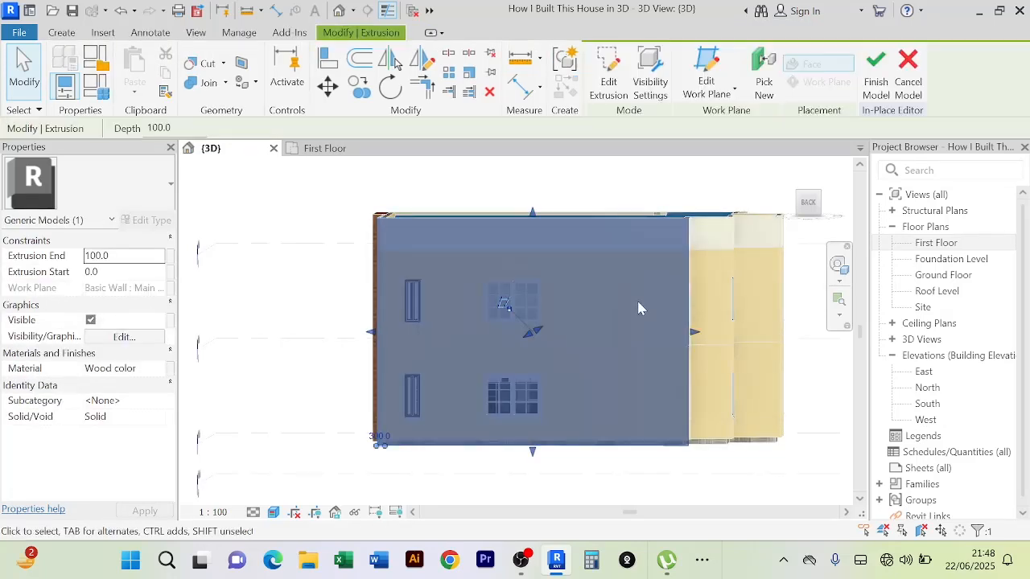
left_click(608, 81)
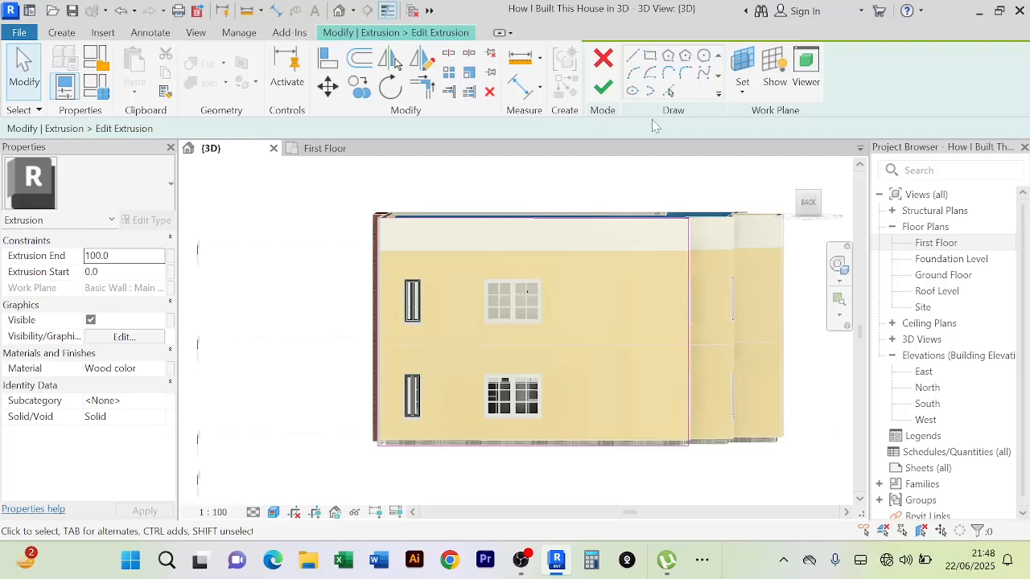
Sketch a rectangular opening about 610 mm wide around the upper narrow window, including its sill
left_click(649, 55)
scroll(378, 314, "up", 5)
scroll(426, 262, "up", 4)
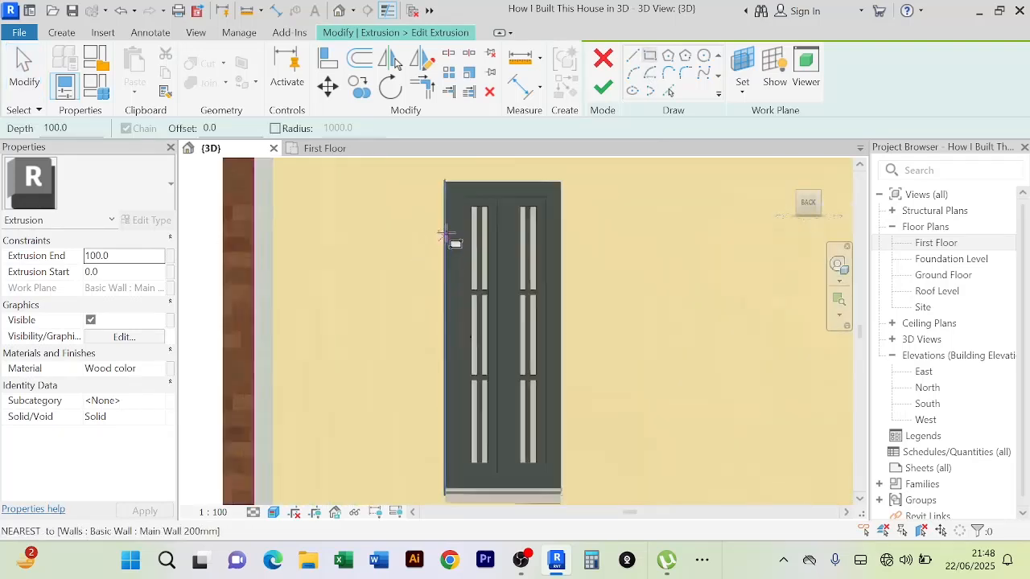
middle_click_drag(453, 237, 453, 284)
left_click(434, 221)
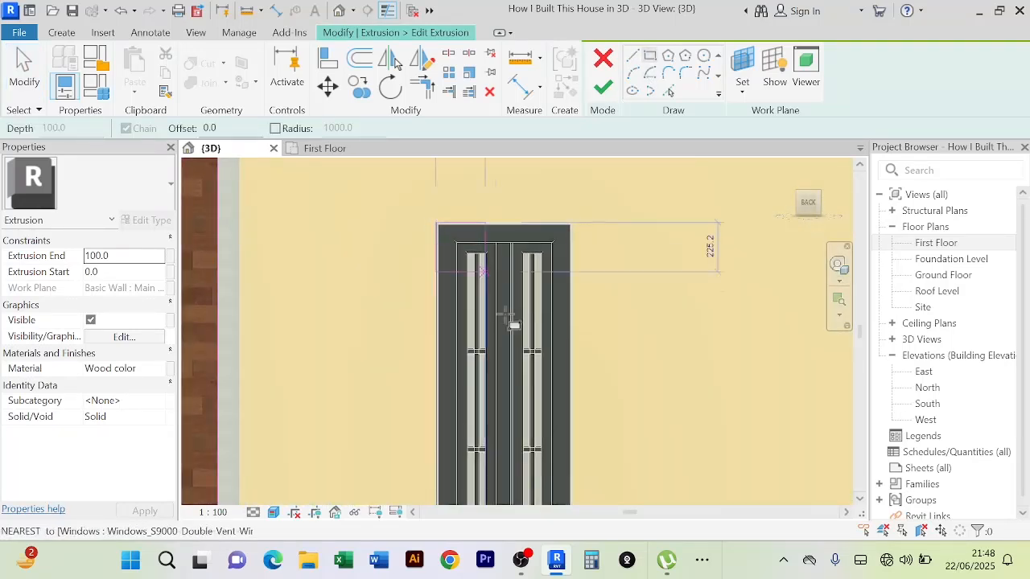
middle_click_drag(593, 444, 572, 227)
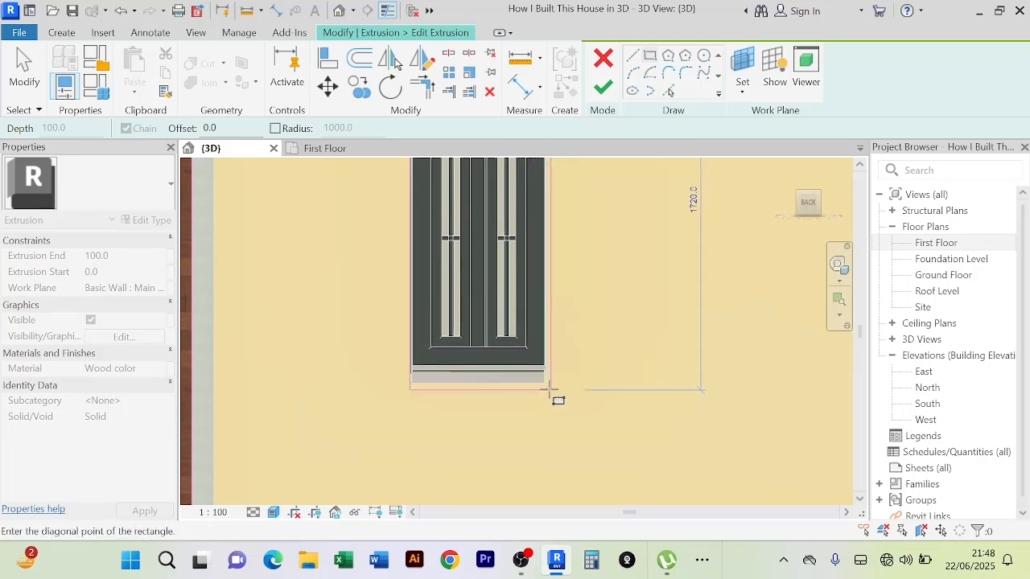
left_click(547, 387)
Sketch a rectangular opening about 620 by 1700 mm around the lower narrow window, including its sill
scroll(632, 391, "down", 5)
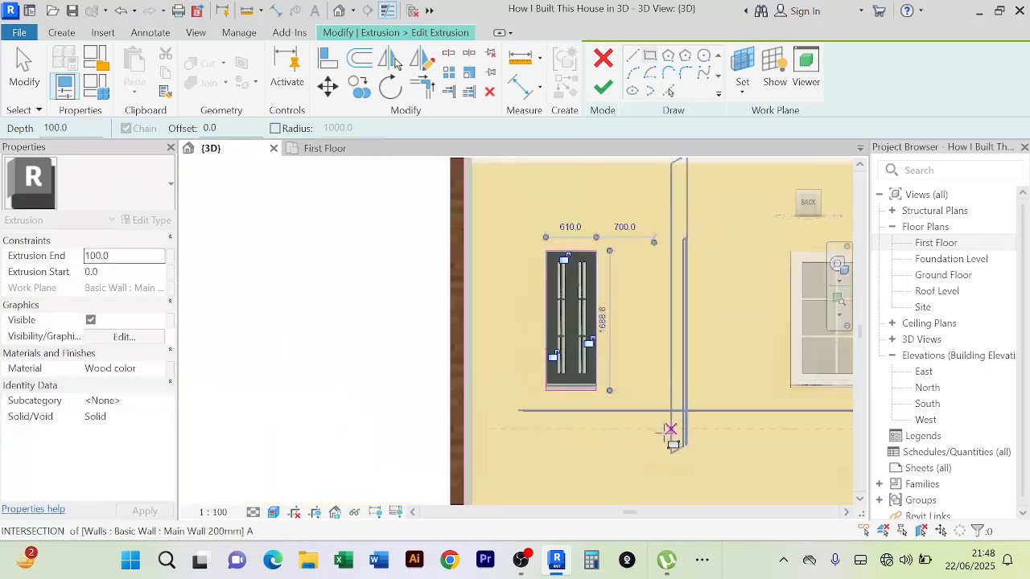
middle_click_drag(629, 359, 539, 145)
scroll(527, 270, "up", 4)
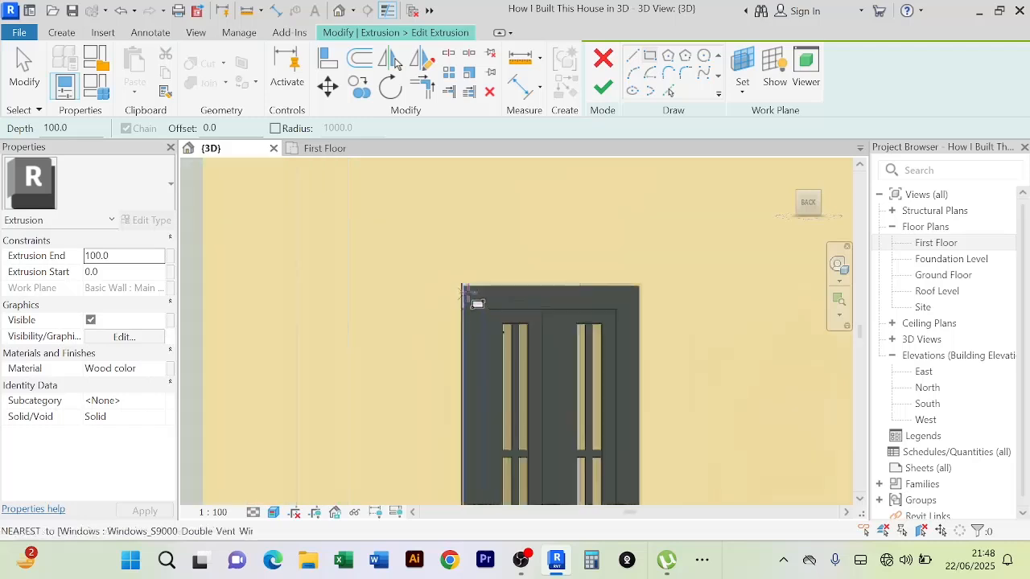
scroll(461, 282, "up", 2)
left_click(462, 279)
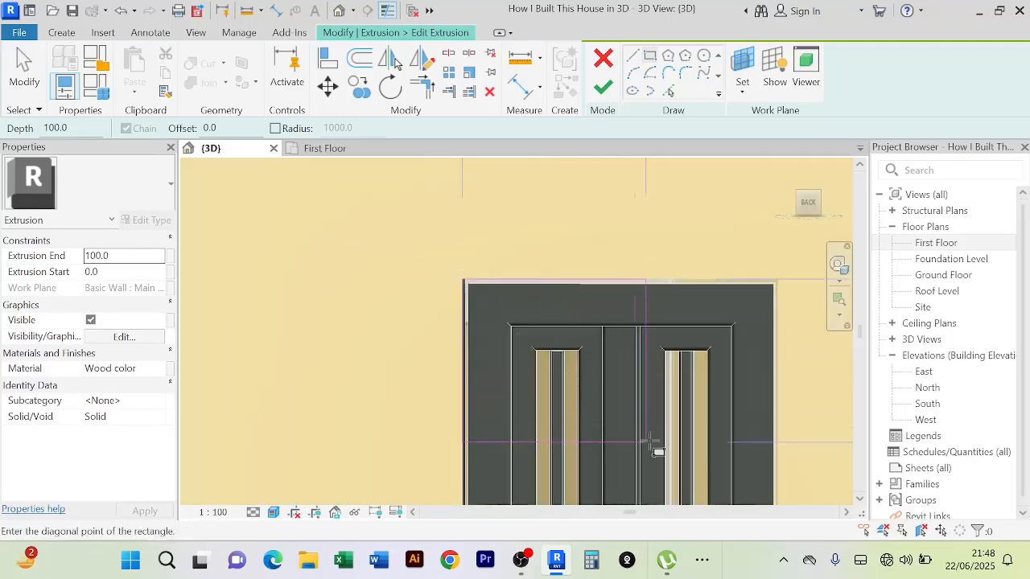
middle_click_drag(654, 443, 521, 240)
scroll(520, 239, "down", 2)
middle_click_drag(581, 378, 595, 201)
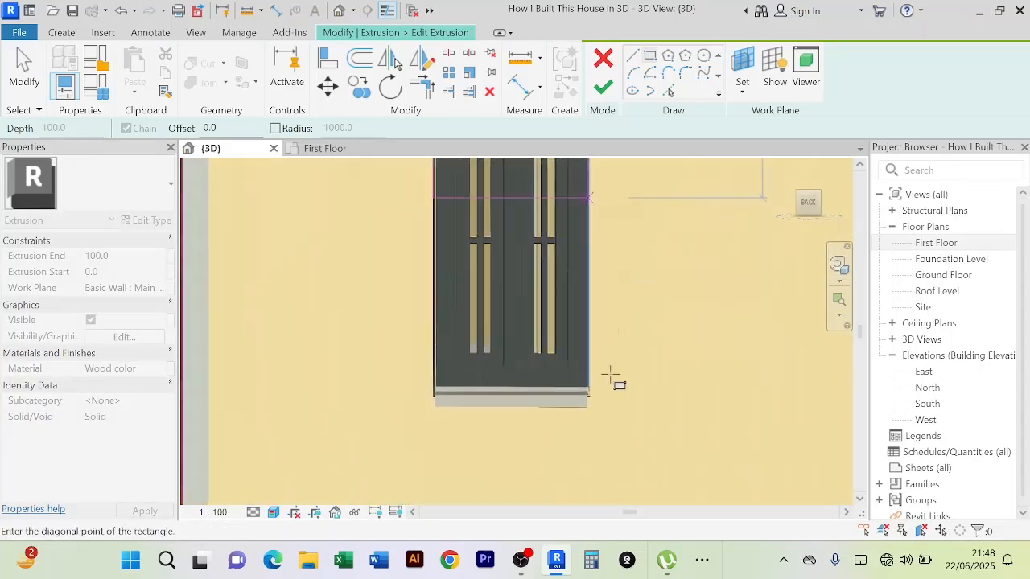
scroll(611, 372, "up", 4)
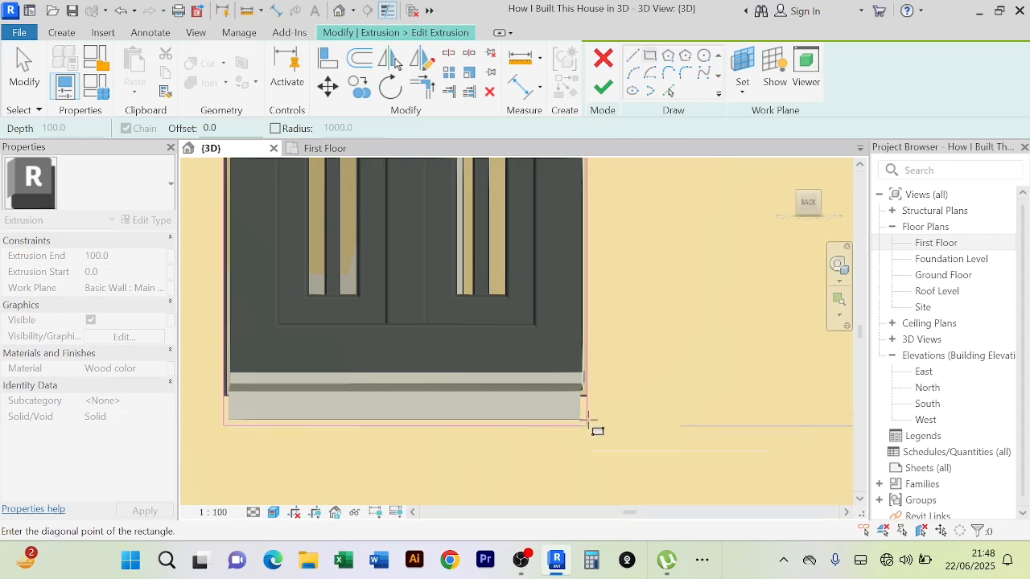
left_click(589, 421)
Sketch a rectangular opening about 1650 mm high along the outer edges of the lower wide window
scroll(673, 418, "down", 5)
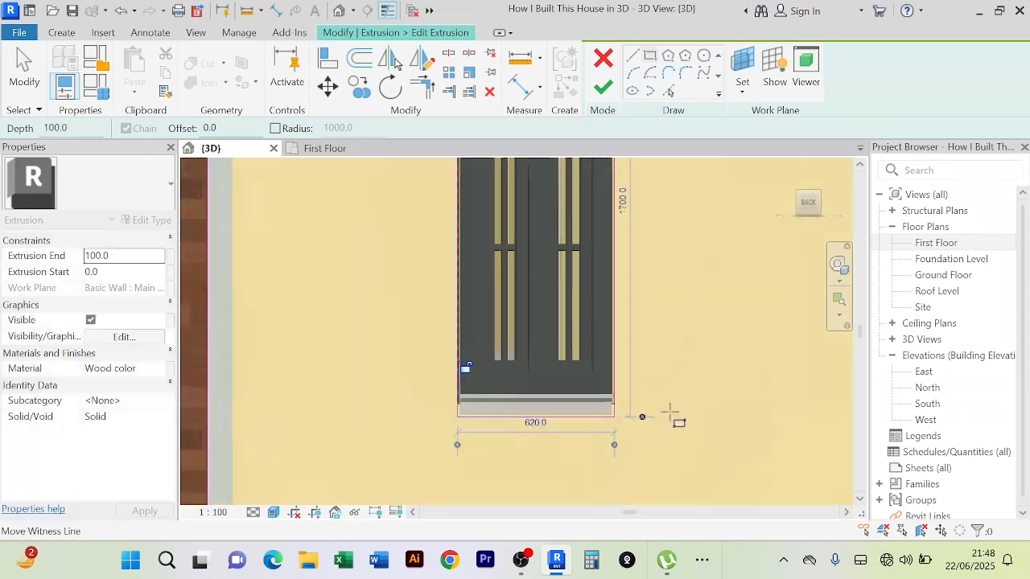
mouse_move(724, 402)
middle_mouse_down()
mouse_move(514, 438)
mouse_move(436, 438)
middle_mouse_up()
scroll(515, 289, "up", 5)
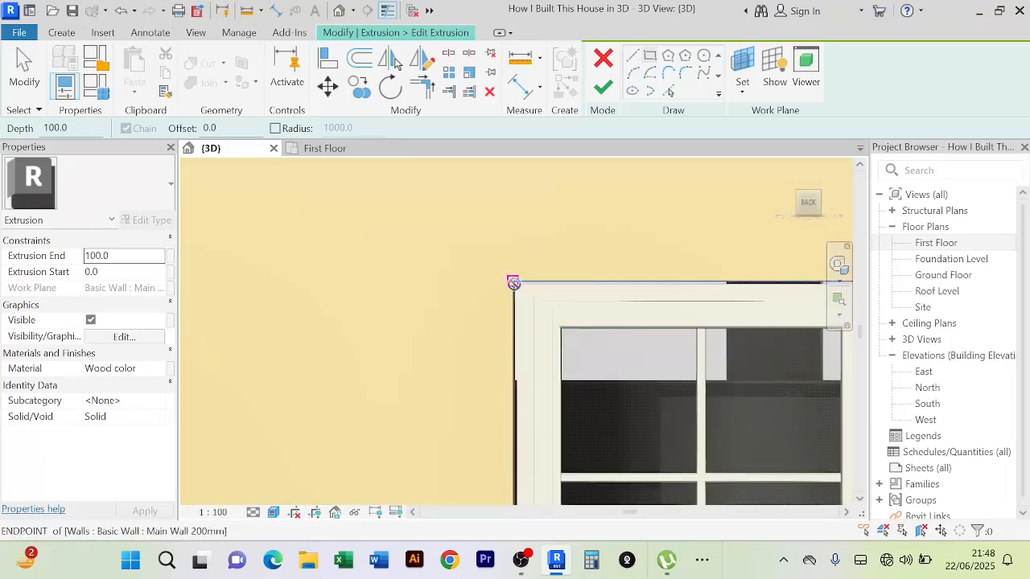
left_click(513, 283)
scroll(513, 283, "down", 4)
middle_click_drag(700, 474, 684, 459)
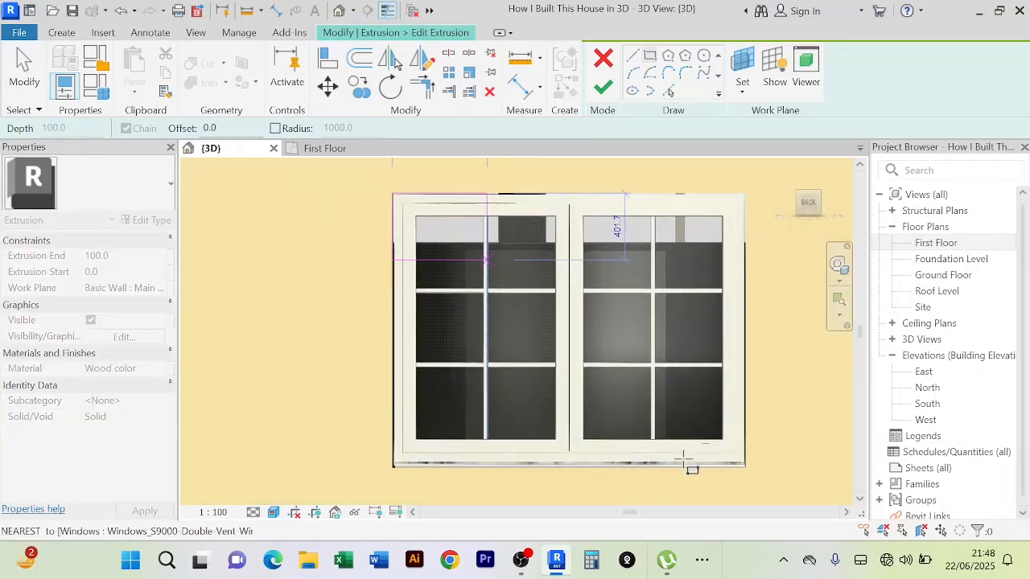
left_click(745, 468)
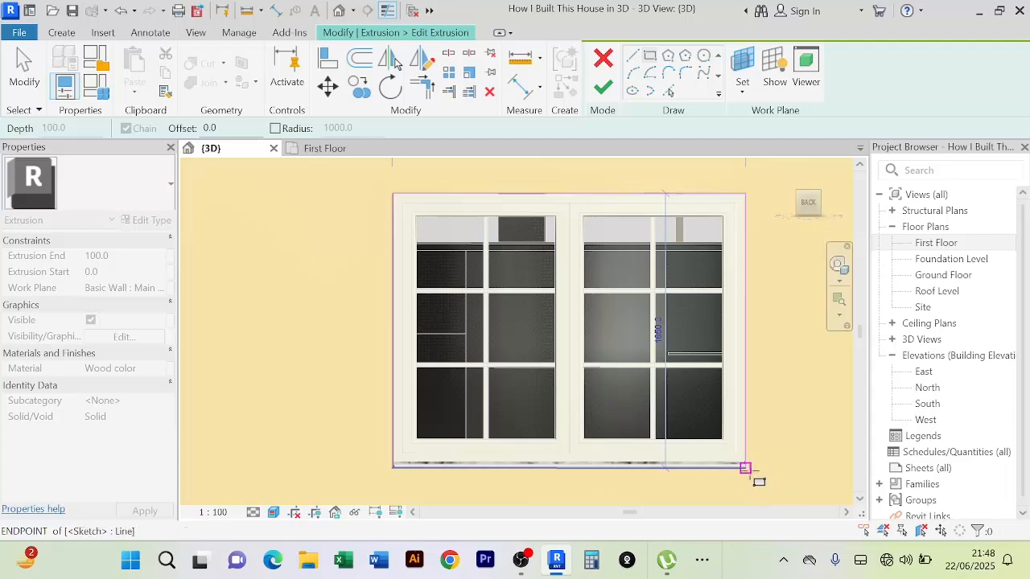
Sketch a rectangular opening about 2120 by 1650 mm along the outer edges of the upper wide window
scroll(708, 335, "down", 3)
middle_click_drag(707, 334, 698, 455)
middle_click_drag(725, 264, 649, 349)
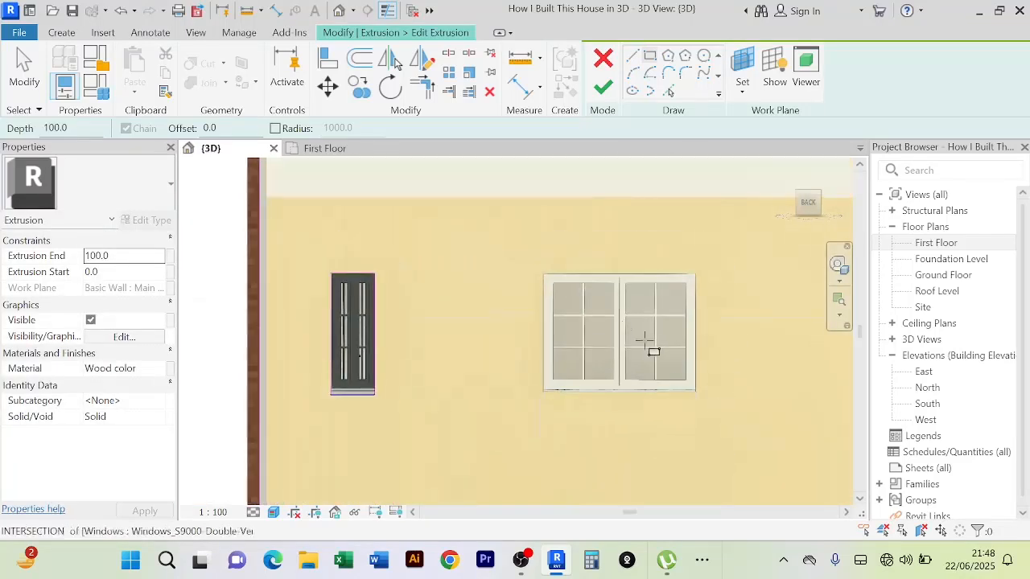
scroll(547, 292, "up", 5)
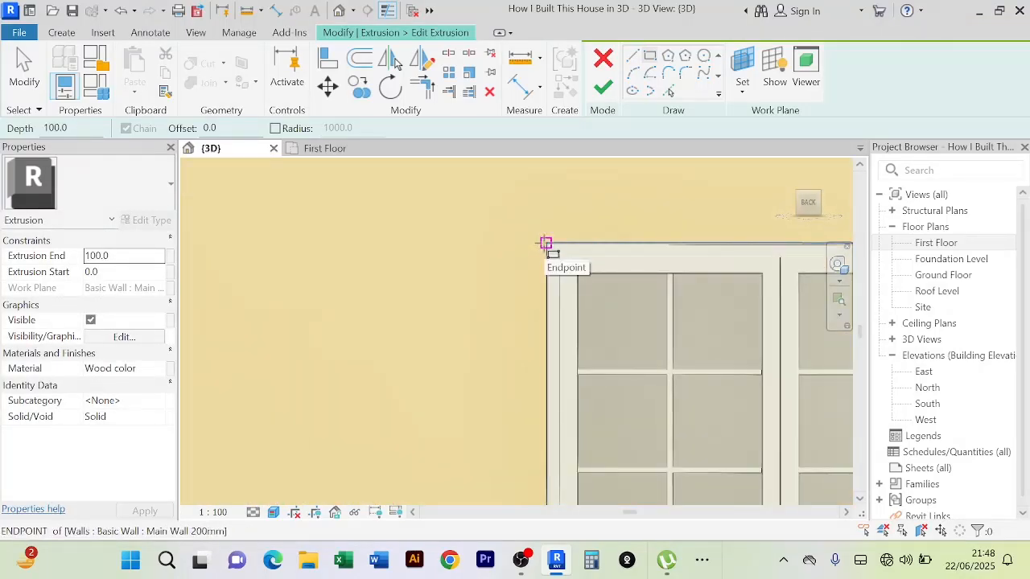
left_click(546, 243)
scroll(650, 349, "down", 3)
middle_click_drag(699, 407, 479, 276)
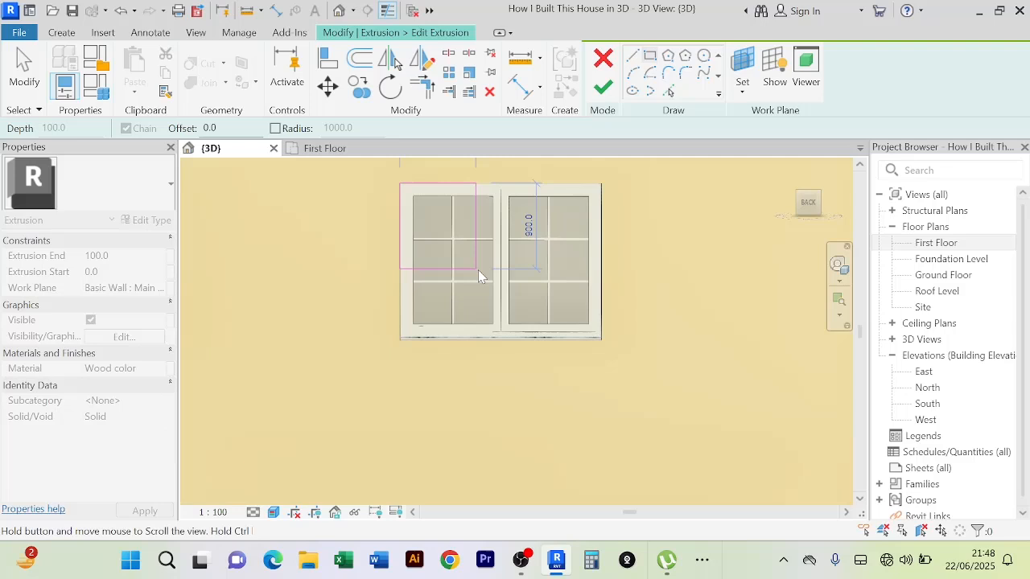
left_click(602, 340)
scroll(659, 358, "down", 3)
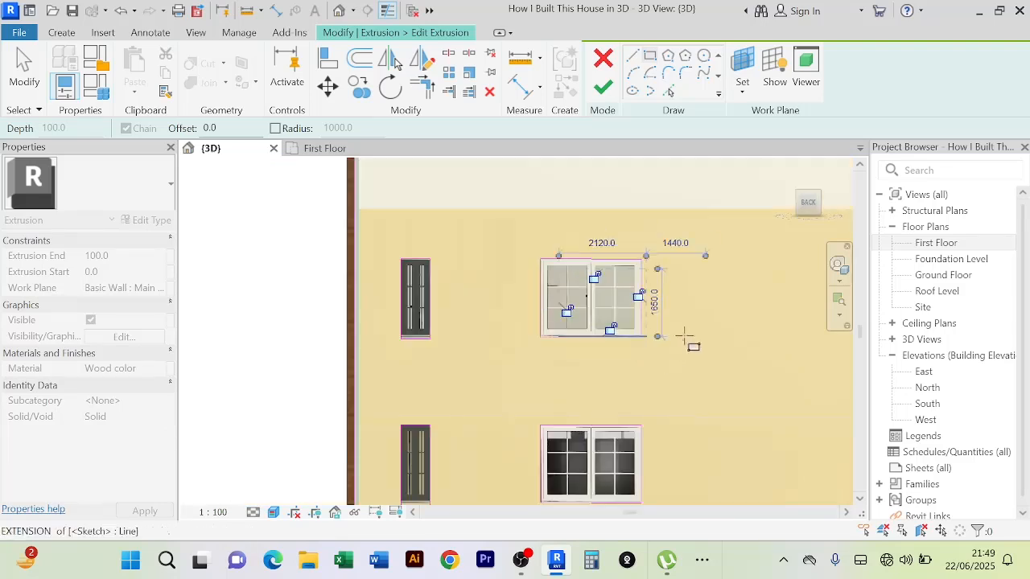
right_click(298, 232)
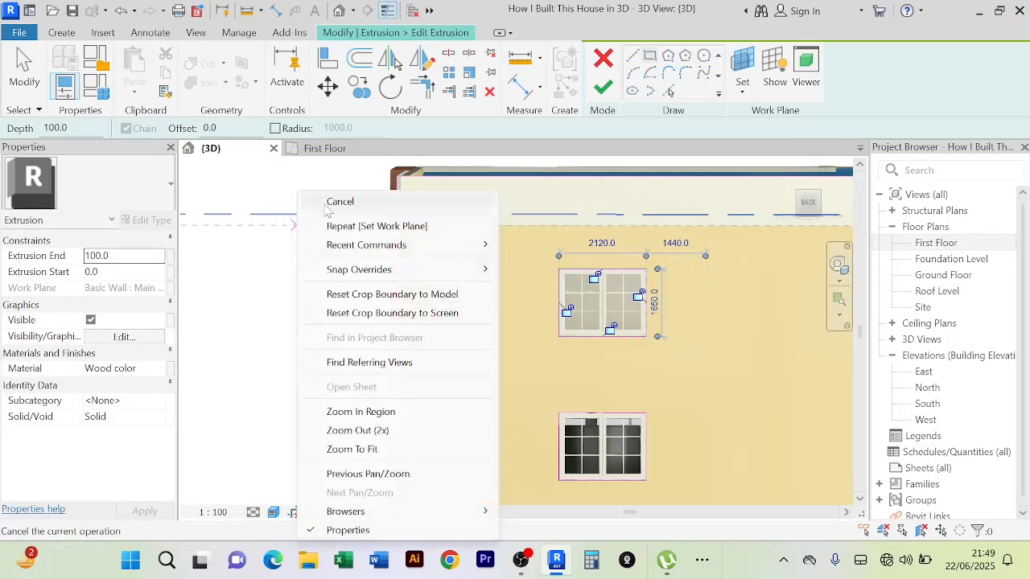
left_click(299, 202)
right_click(296, 206)
left_click(297, 204)
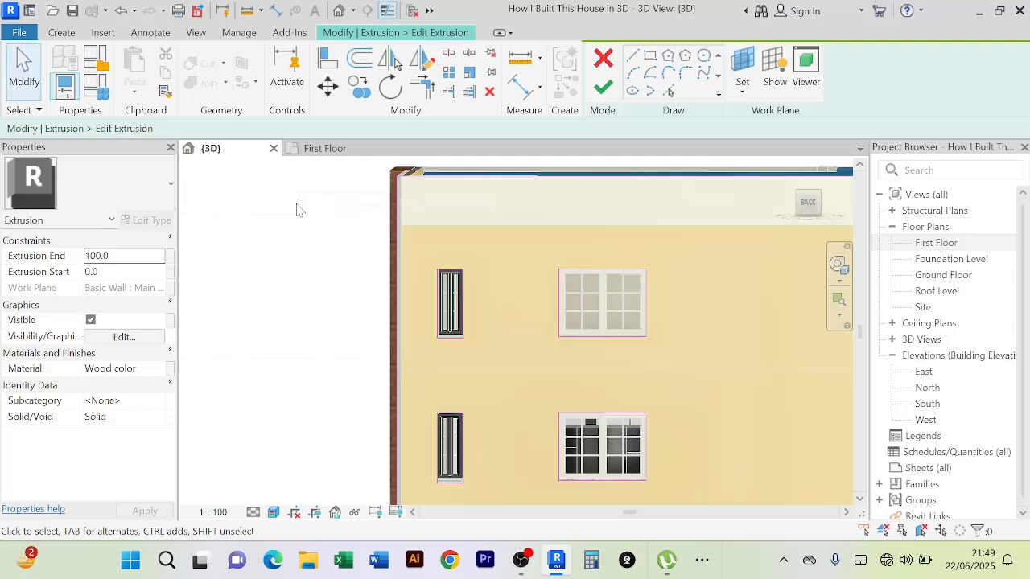
Measure the vertical distance from the panel's top edge to the lower edge of the pale parapet band
scroll(297, 205, "down", 3)
middle_click_drag(537, 284, 563, 326)
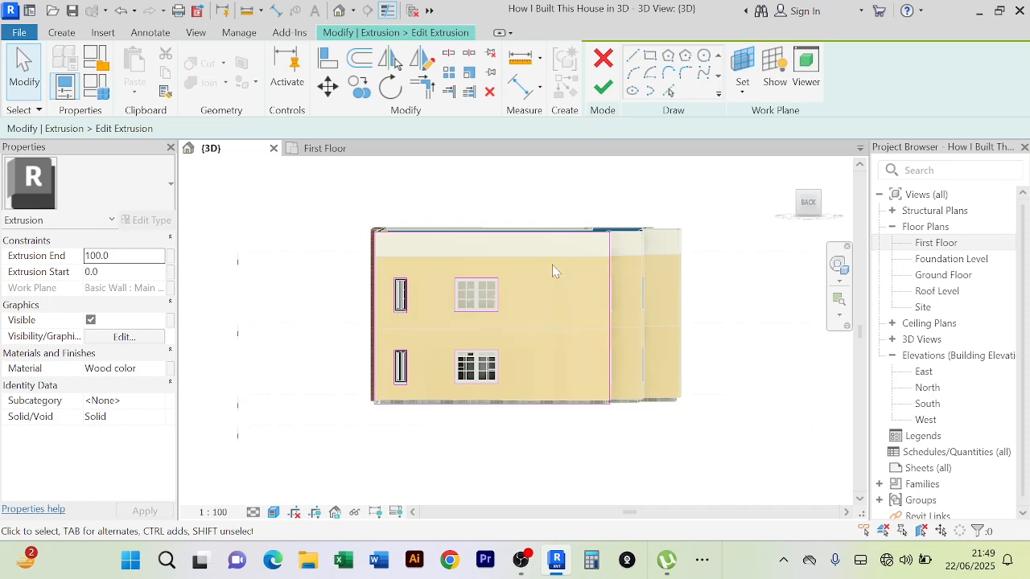
scroll(473, 246, "up", 3)
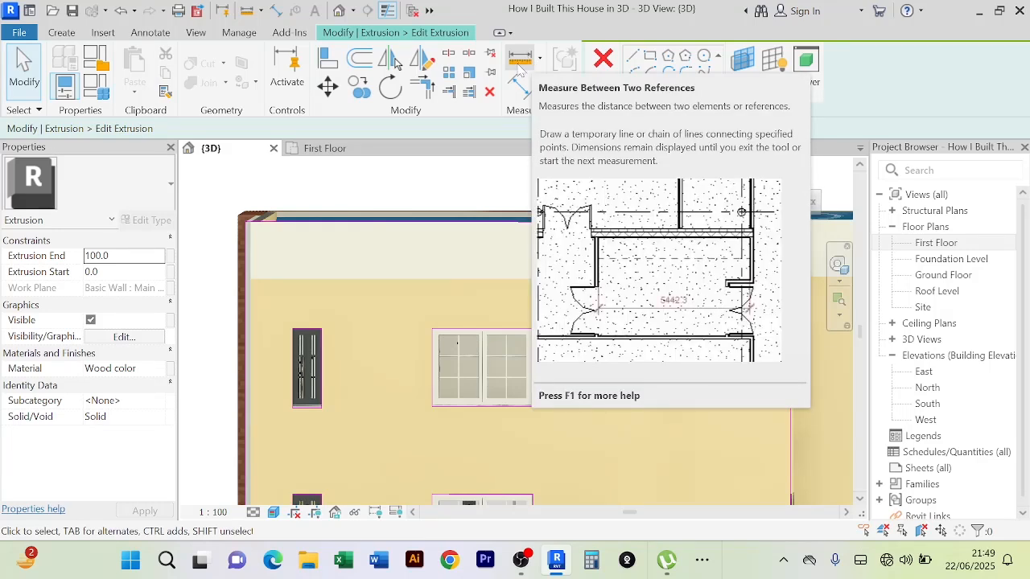
left_click(520, 70)
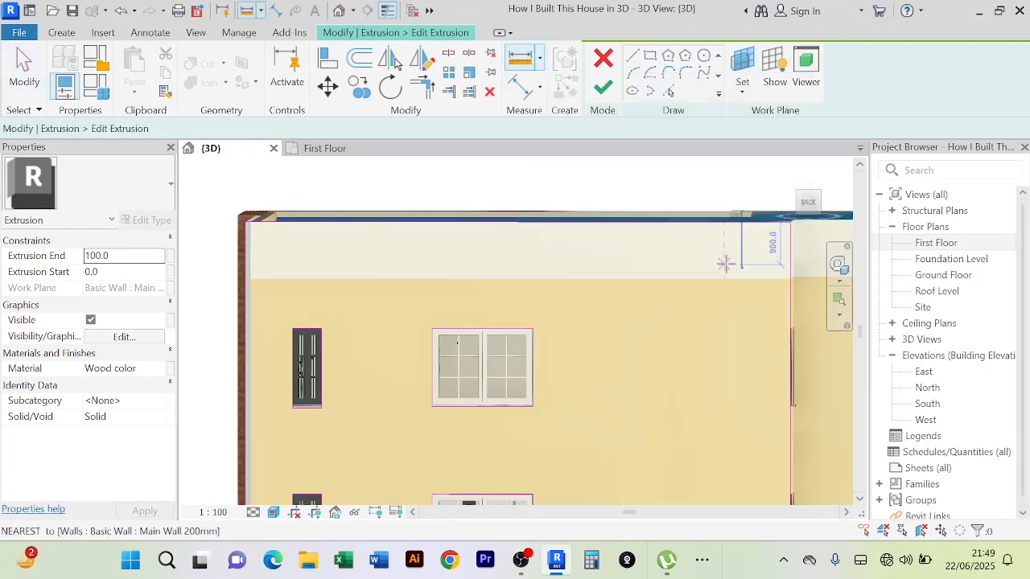
left_click(767, 224)
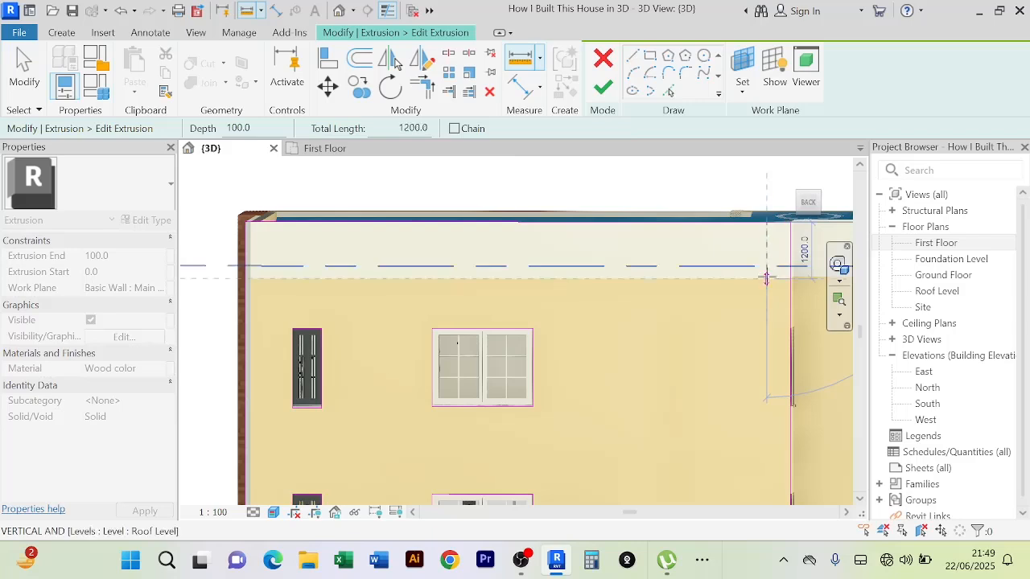
right_click(723, 181)
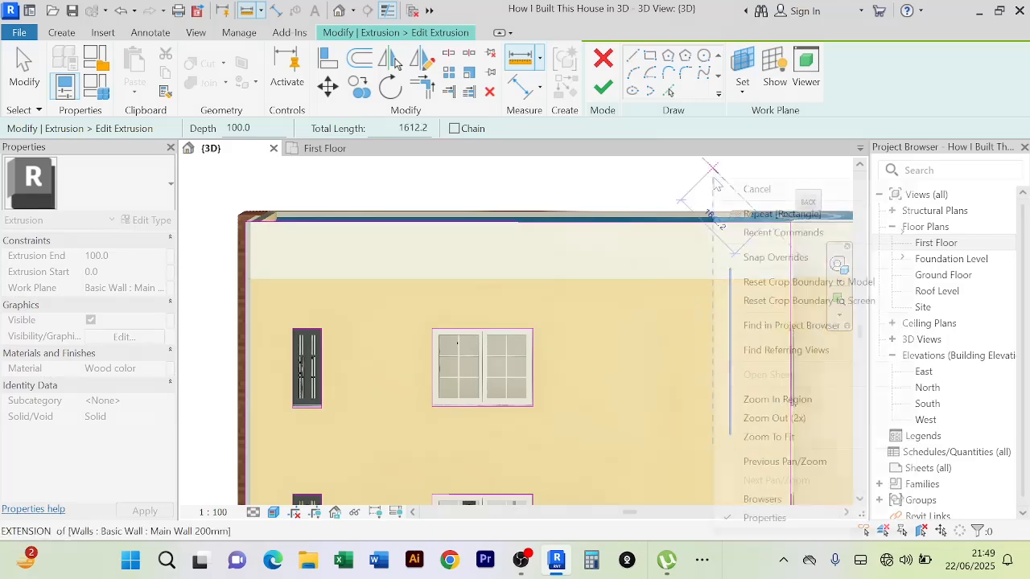
left_click(738, 190)
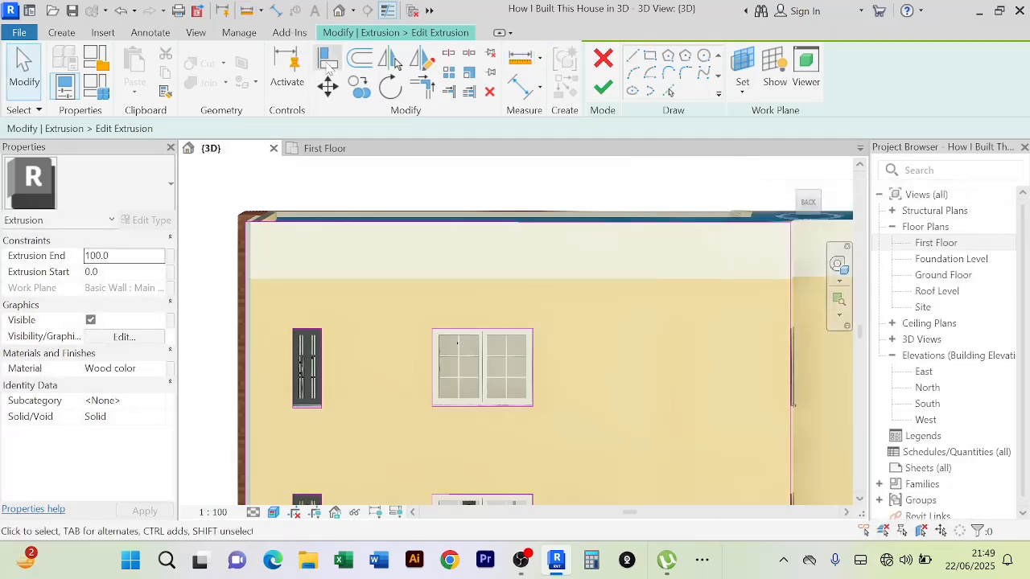
Offset a copy of the panel's top sketch line 1200 mm downward, and copy that new line another 20 mm below
left_click(360, 58)
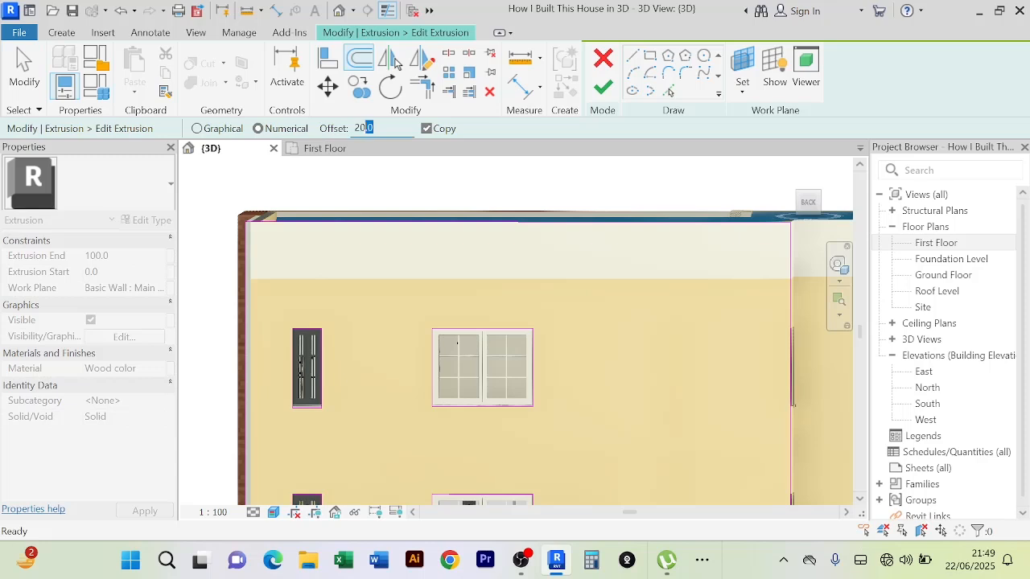
type("120")
left_click(442, 233)
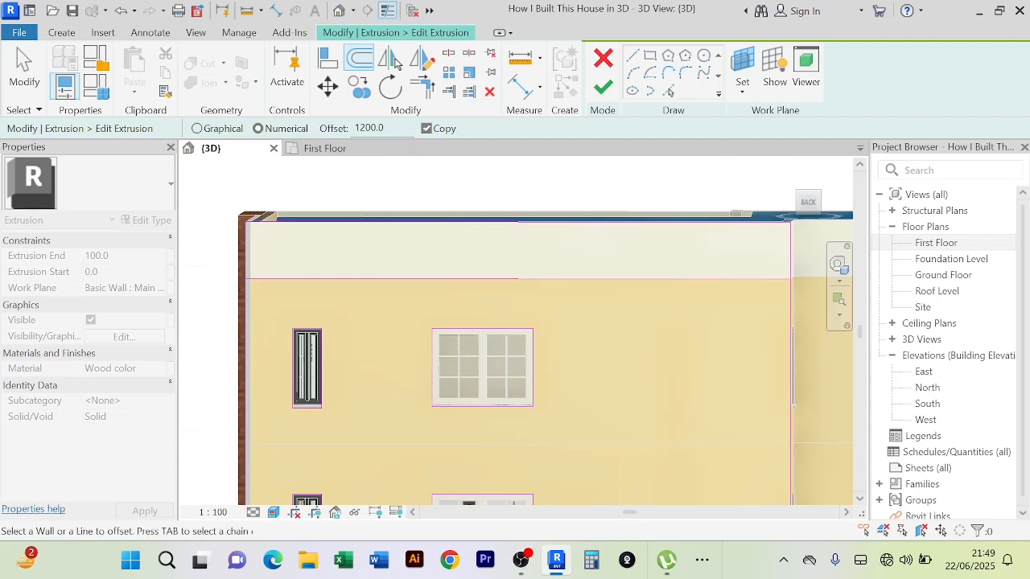
double_click(370, 128)
type("20")
scroll(371, 282, "up", 2)
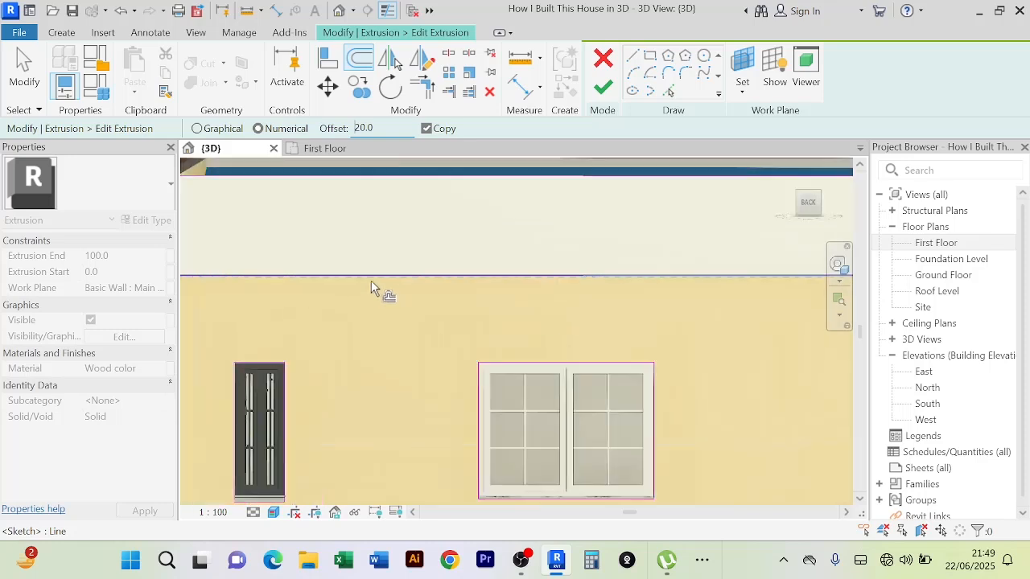
scroll(371, 280, "up", 2)
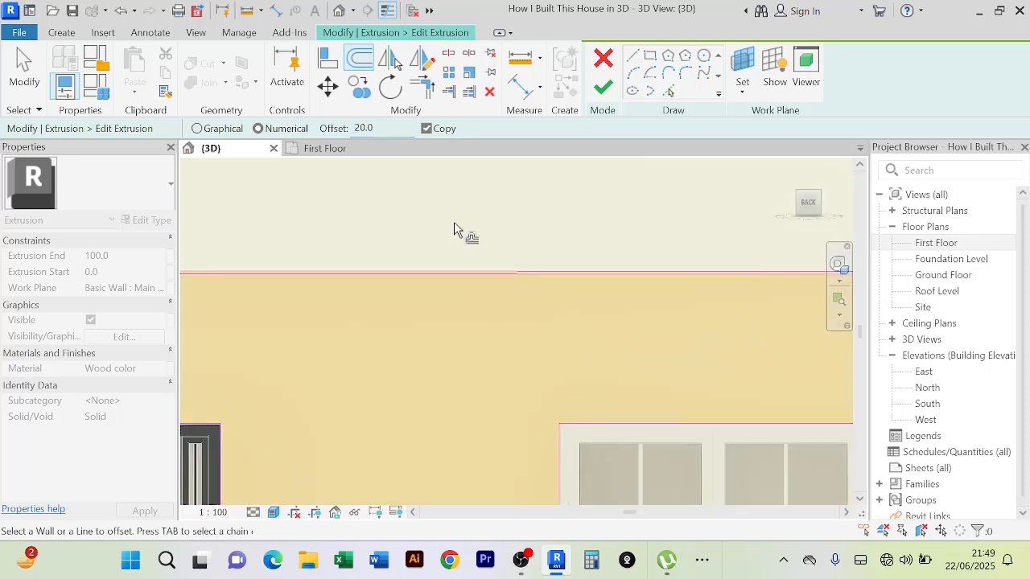
Add a second pair of lines across the upper windows' heads by offsetting copies 1200 mm and 20 mm downward
scroll(453, 229, "down", 2)
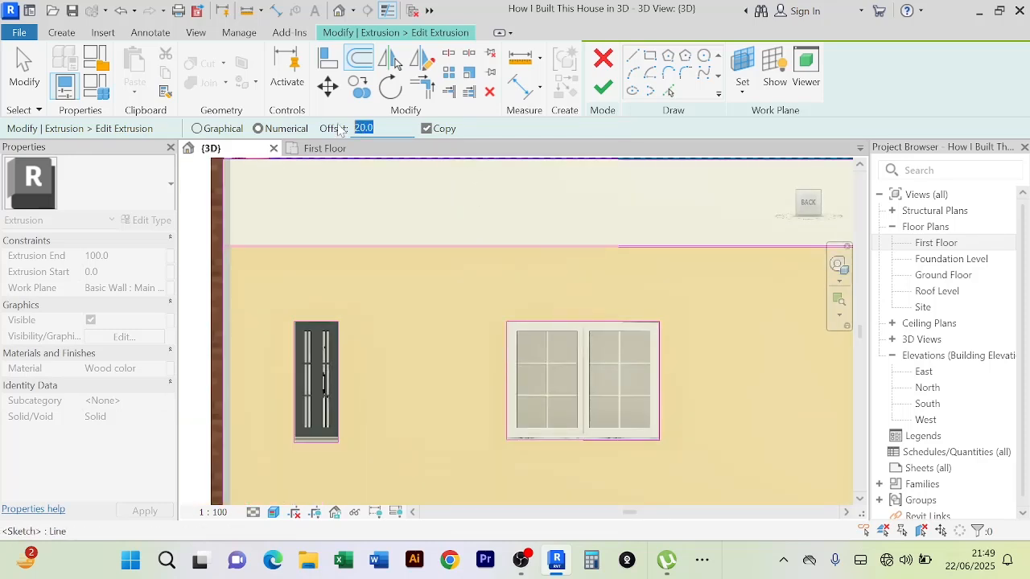
type("120")
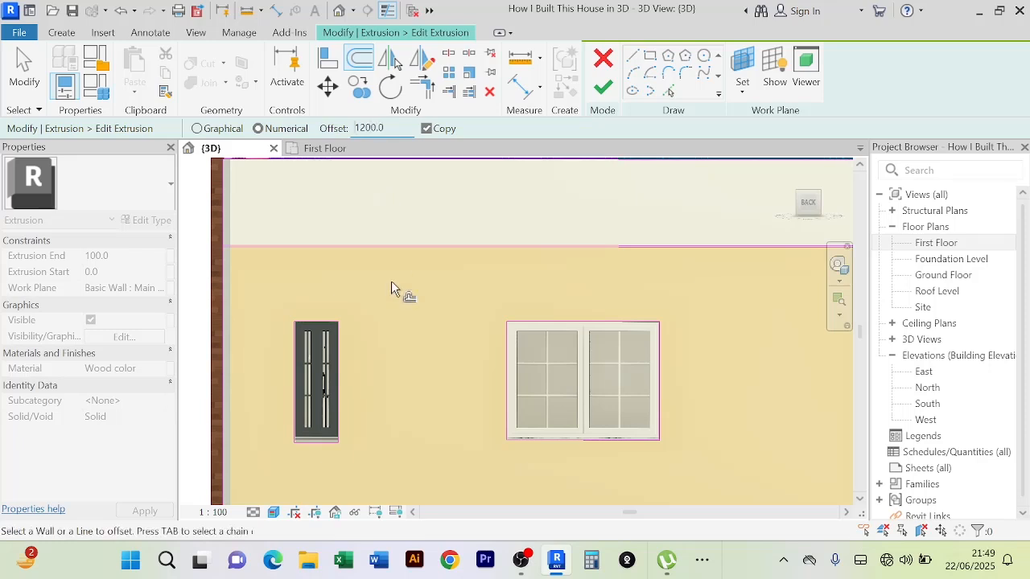
scroll(385, 250, "up", 3)
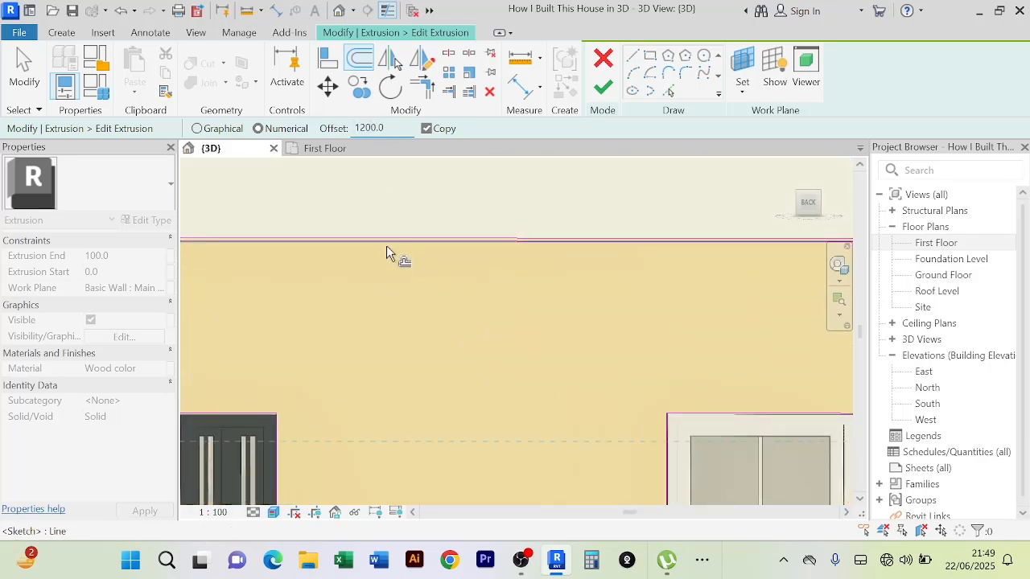
left_click(386, 245)
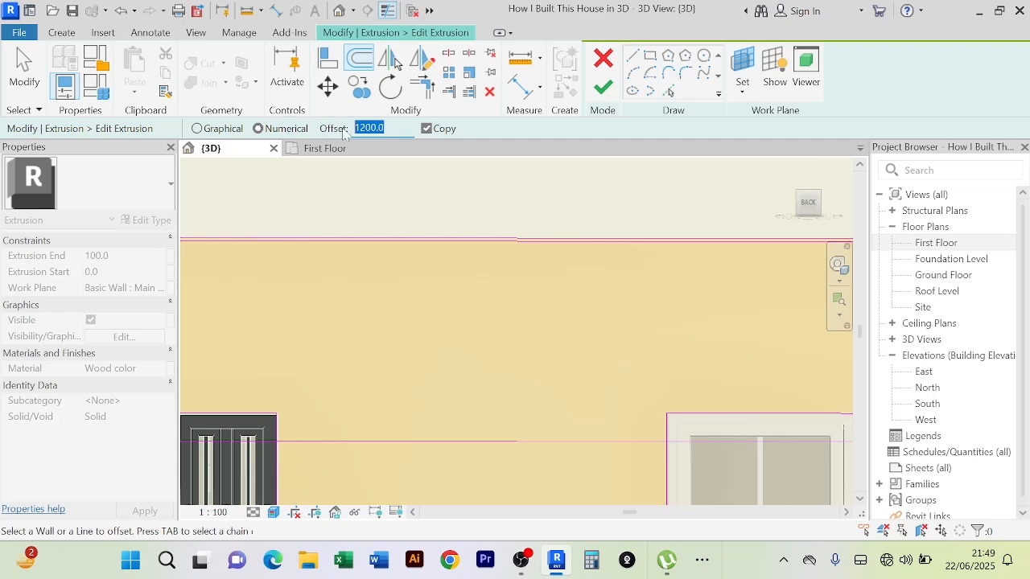
type("2")
scroll(452, 377, "down", 2)
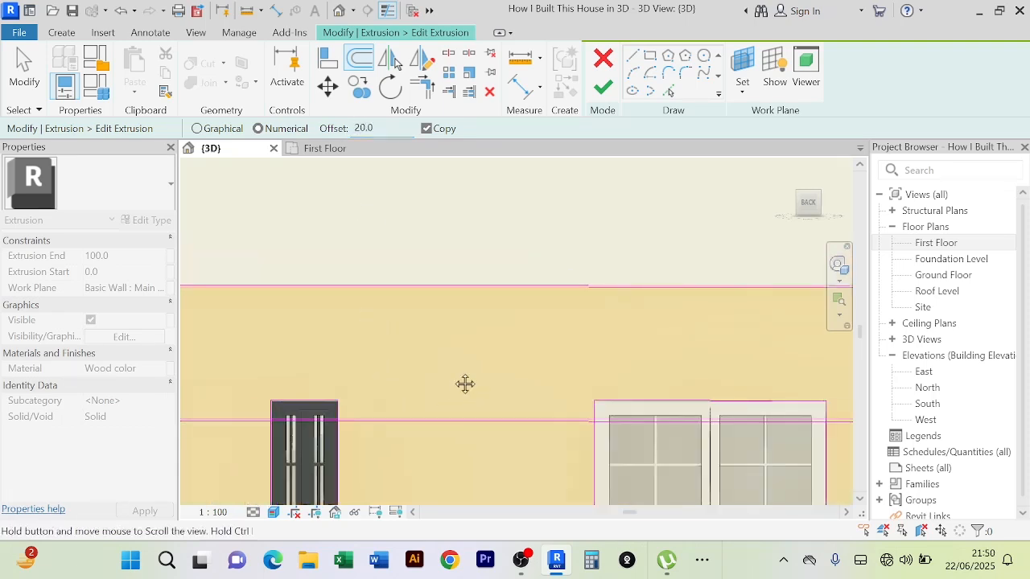
Add a third pair of lines near the upper windows' bottoms by offsetting copies 1200 mm and 20 mm downward
middle_click_drag(465, 384, 448, 322)
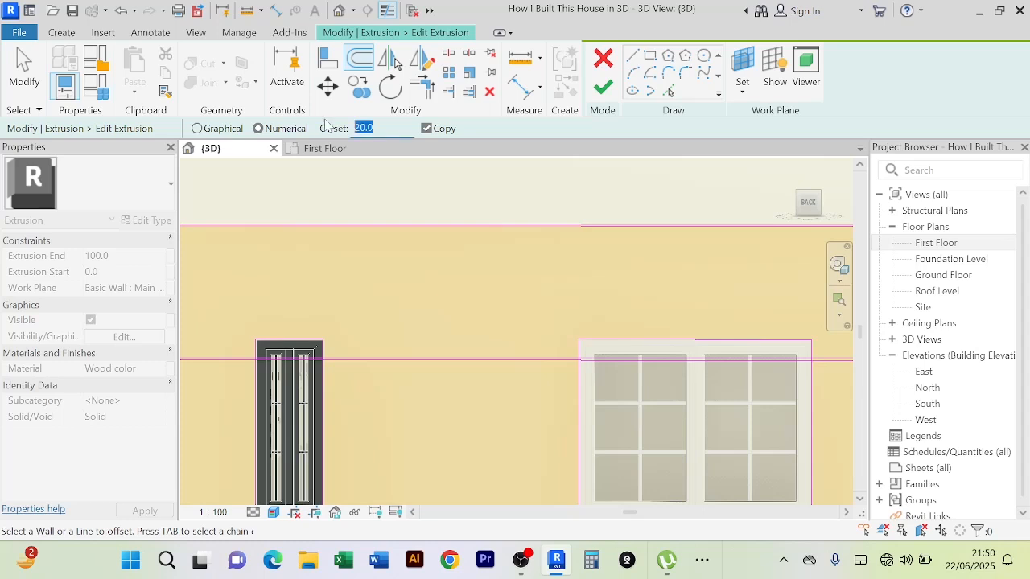
type("120")
left_click(428, 365)
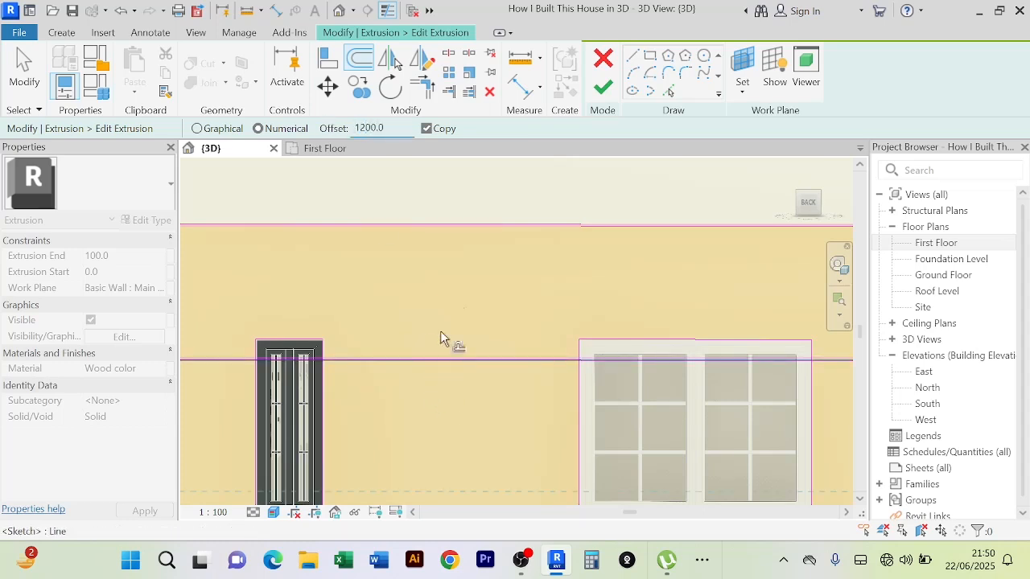
double_click(372, 128)
type("2")
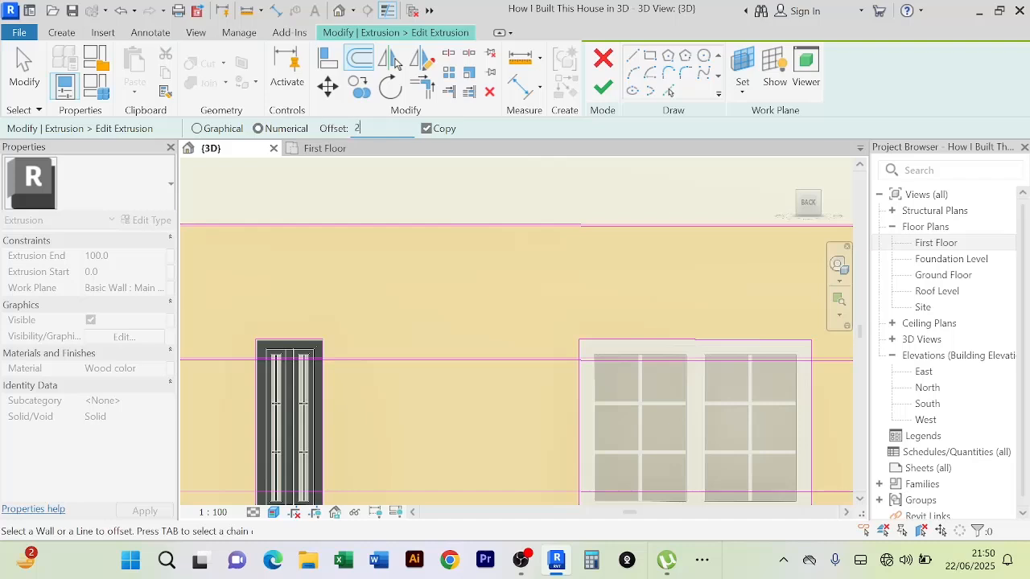
type("0")
scroll(392, 181, "down", 3)
middle_click_drag(461, 276, 459, 223)
scroll(433, 248, "up", 3)
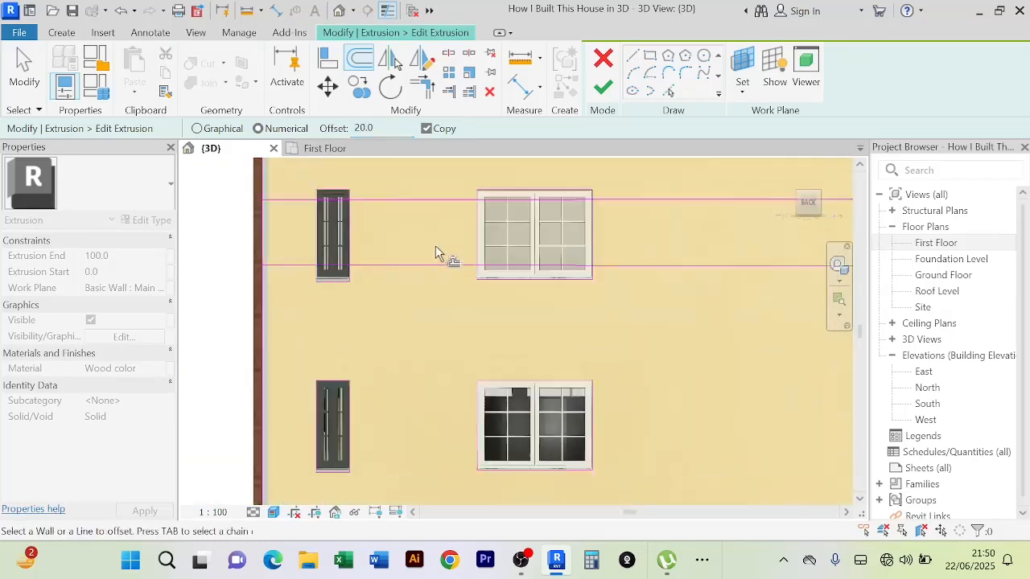
left_click(408, 276)
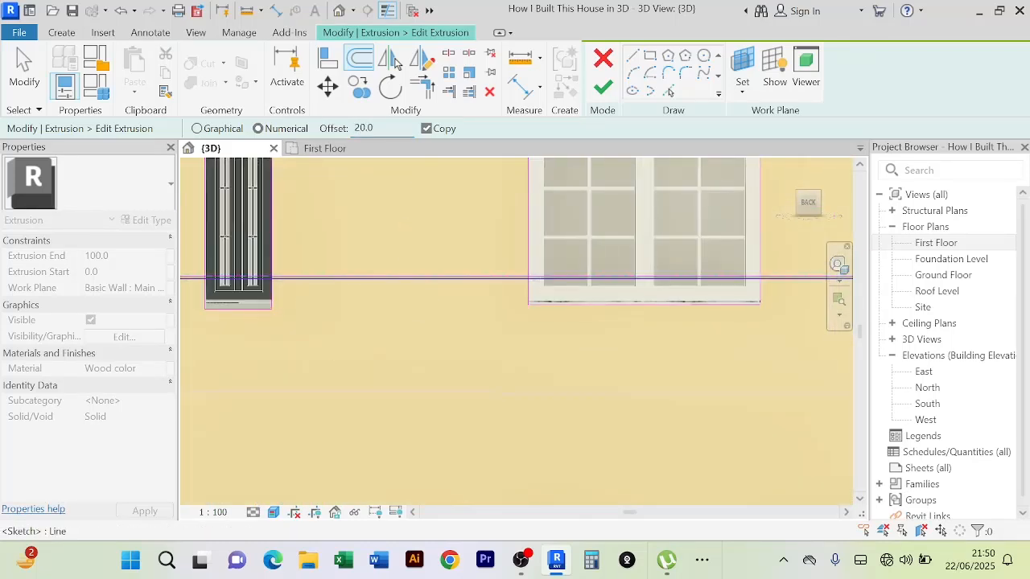
Add a fourth pair of lines between the upper and lower windows by offsetting copies 1200 mm and 20 mm downward
double_click(370, 128)
type("120")
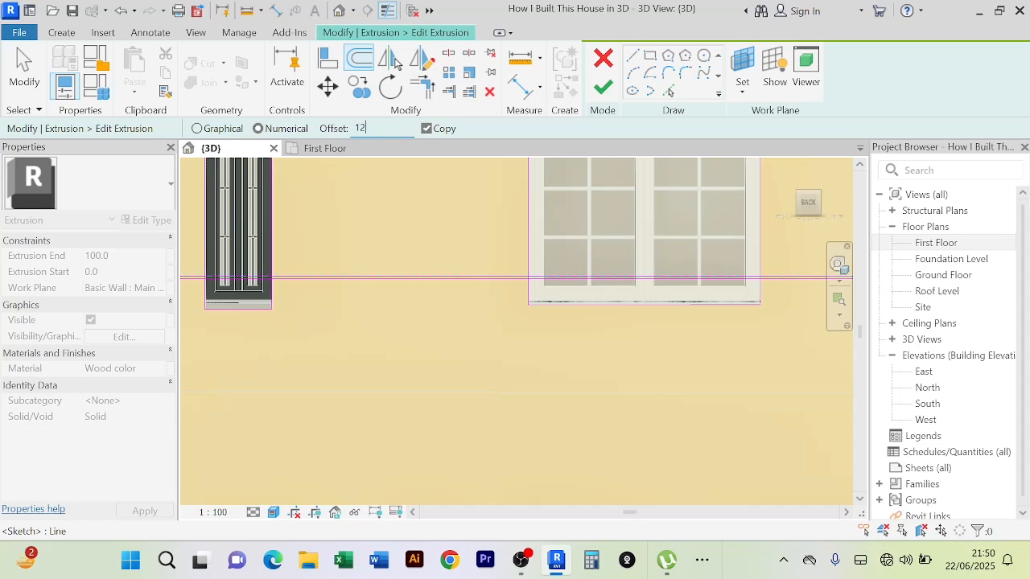
left_click(386, 276)
double_click(370, 128)
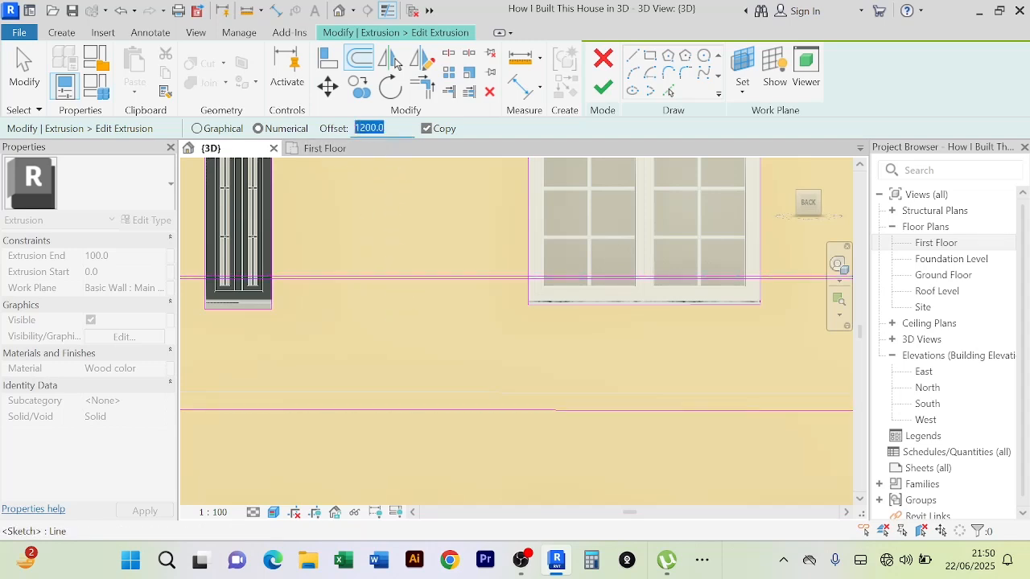
type("20")
key("Return")
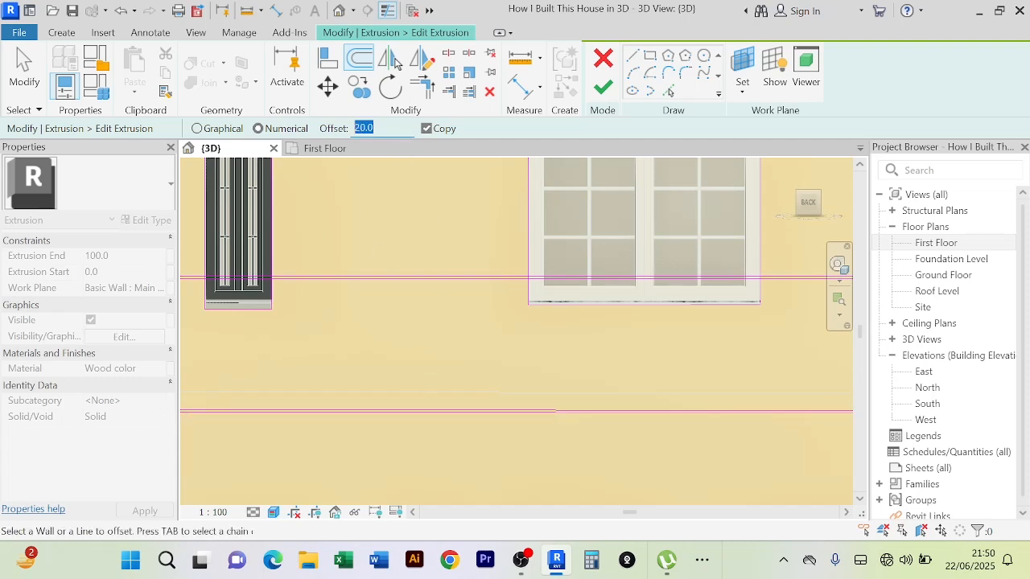
Add two more line pairs across the lower windows' heads and bottoms, using copied offsets of 1200 mm and 20 mm for each pair
type("120")
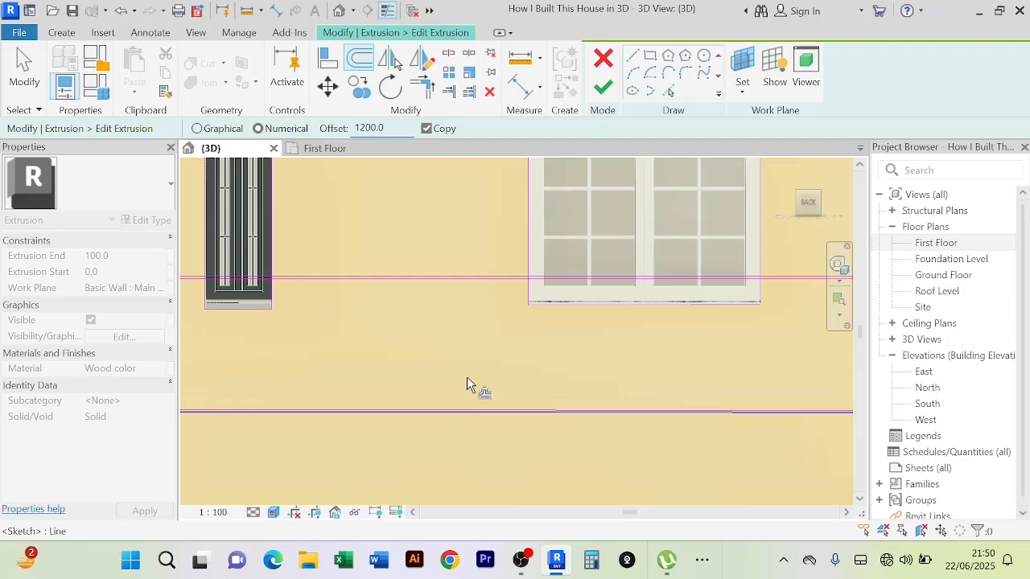
middle_click_drag(476, 387, 511, 205)
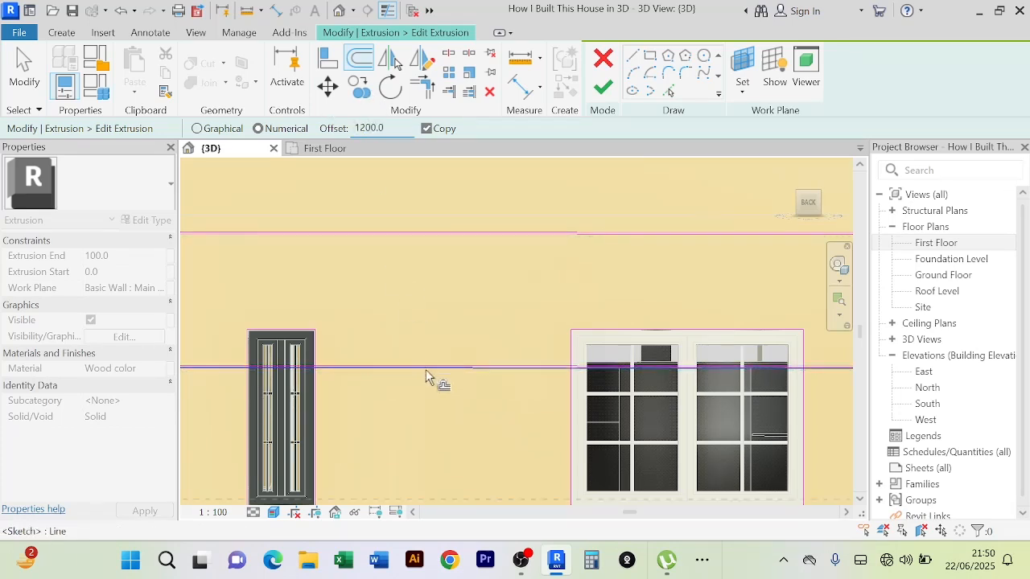
middle_click_drag(457, 341, 446, 156)
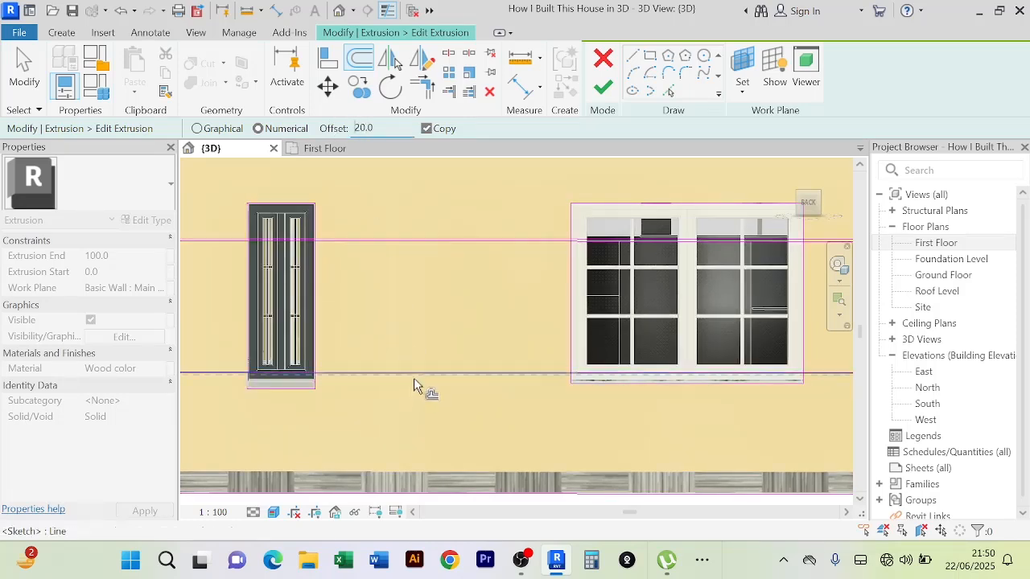
scroll(441, 330, "down", 2)
middle_click_drag(442, 324, 440, 309)
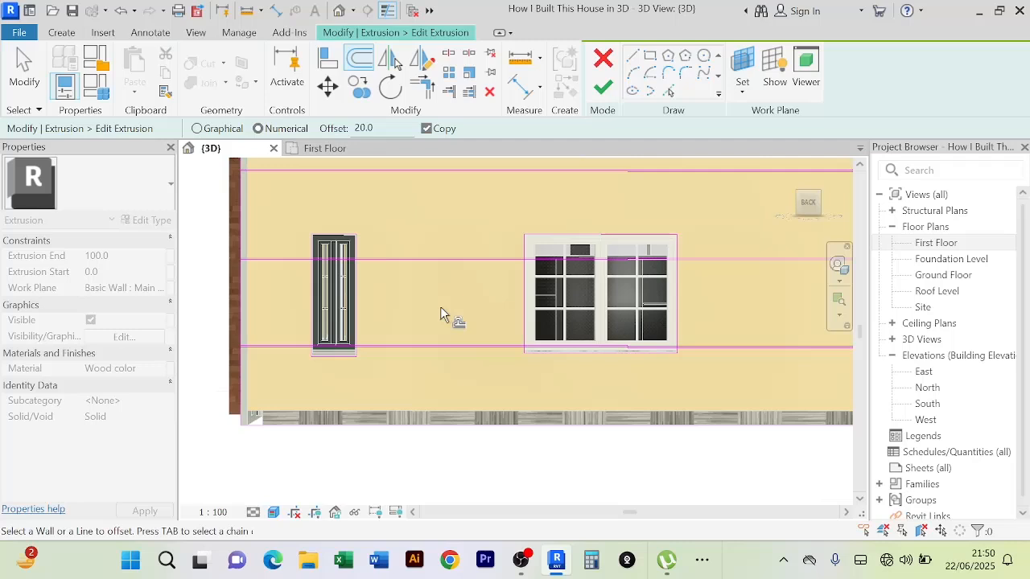
Split both side edges of the lower narrow window opening and the two joint lines crossing near its bottom with Split Element
scroll(340, 333, "up", 5)
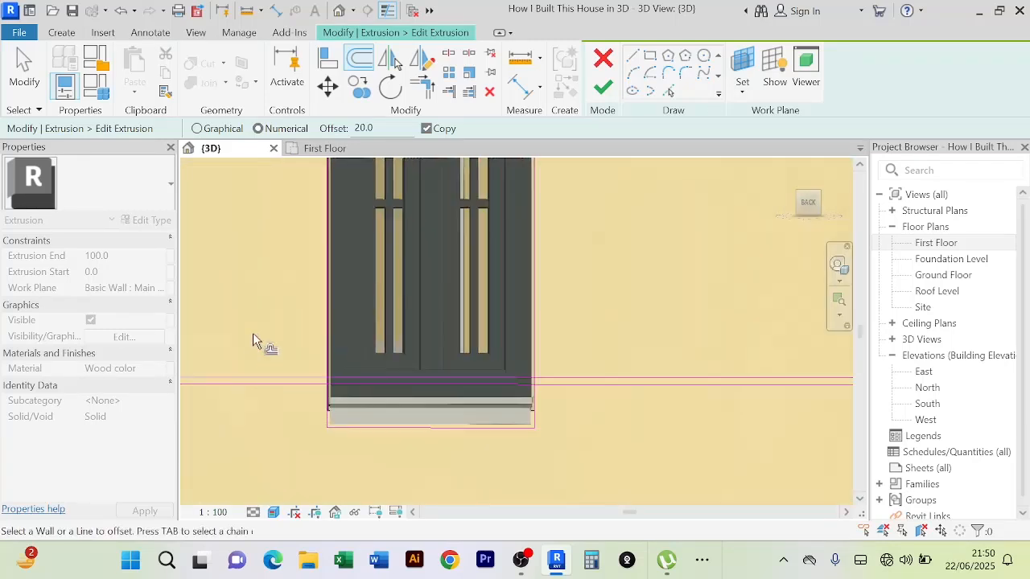
scroll(254, 328, "up", 2)
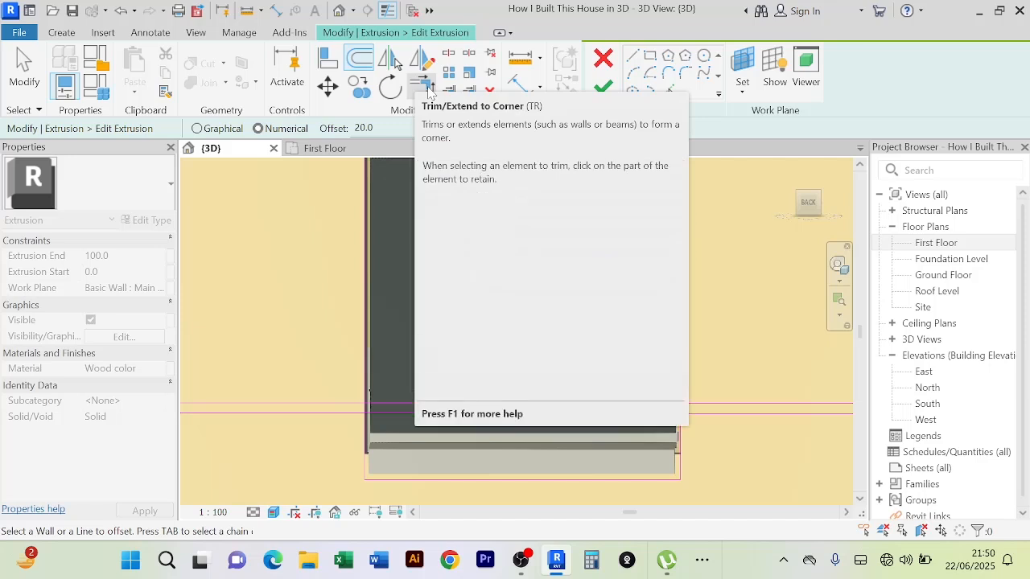
left_click(448, 54)
scroll(396, 432, "up", 5)
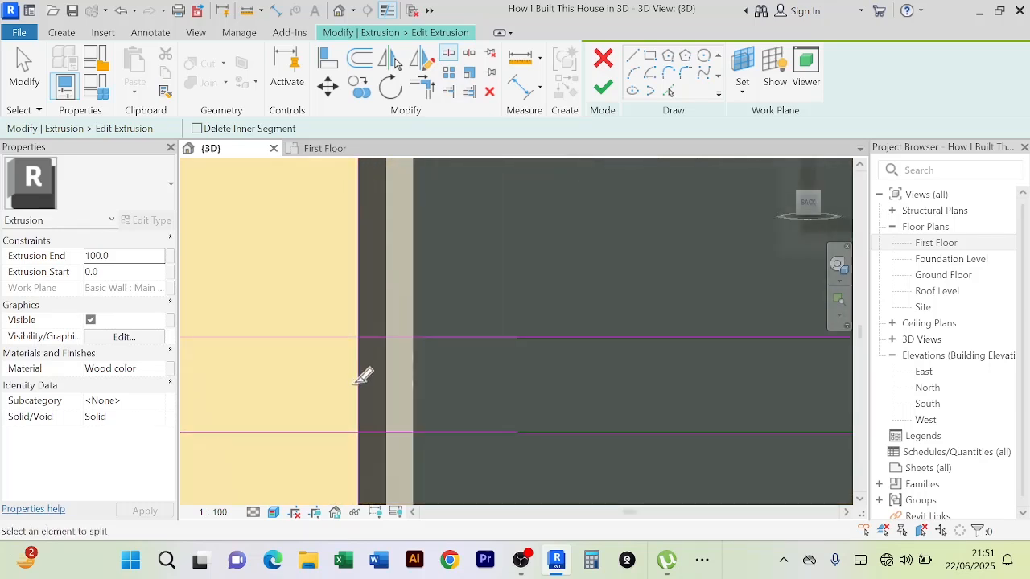
scroll(364, 378, "down", 4)
middle_click_drag(631, 402, 443, 363)
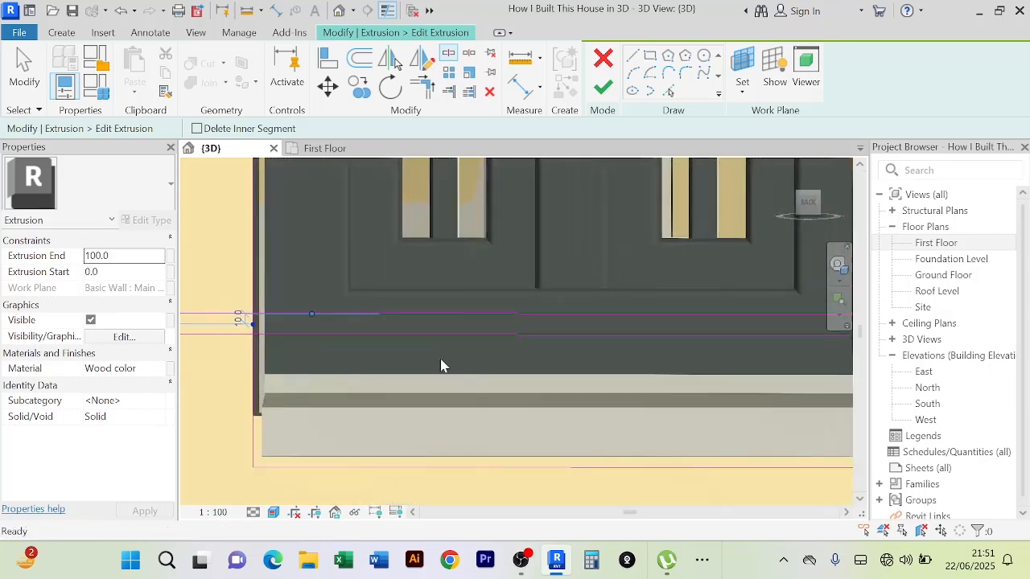
scroll(482, 354, "down", 2)
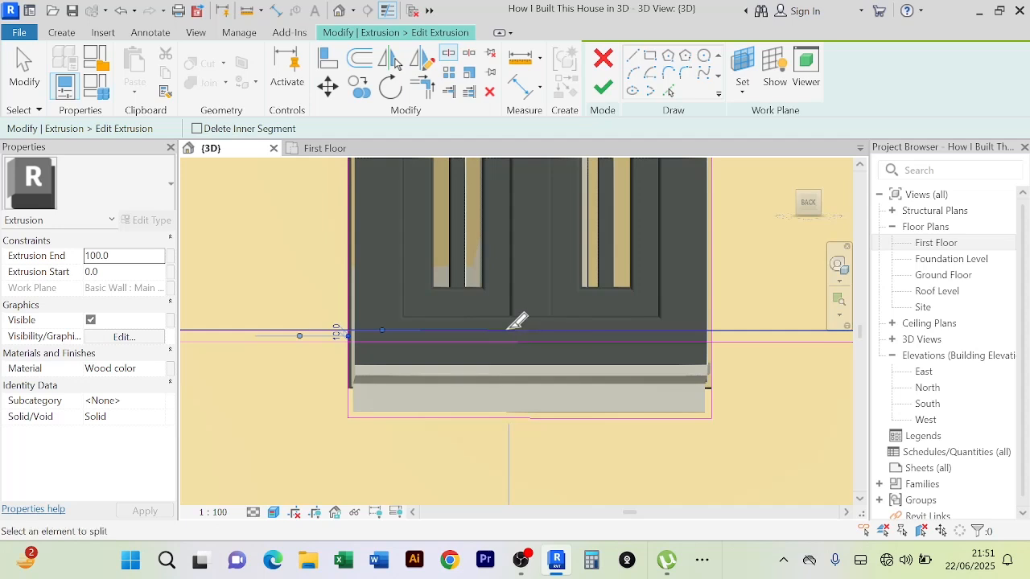
left_click(508, 330)
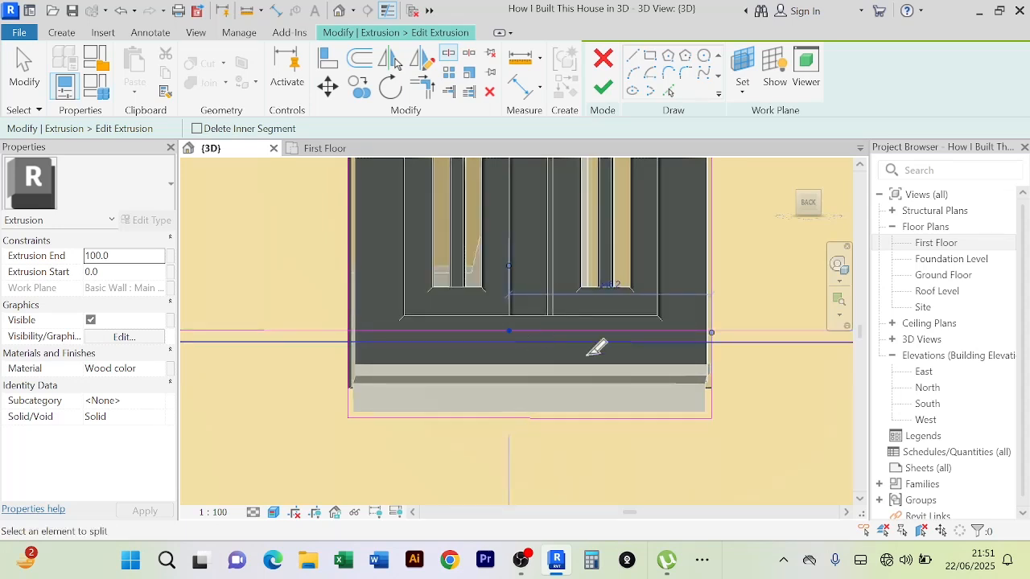
scroll(708, 330, "up", 4)
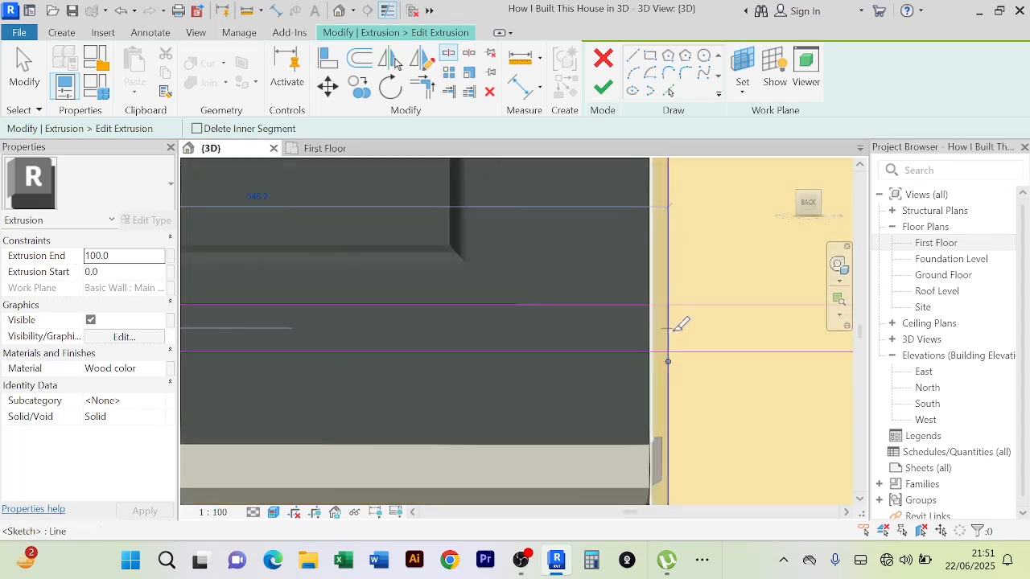
scroll(742, 368, "down", 4)
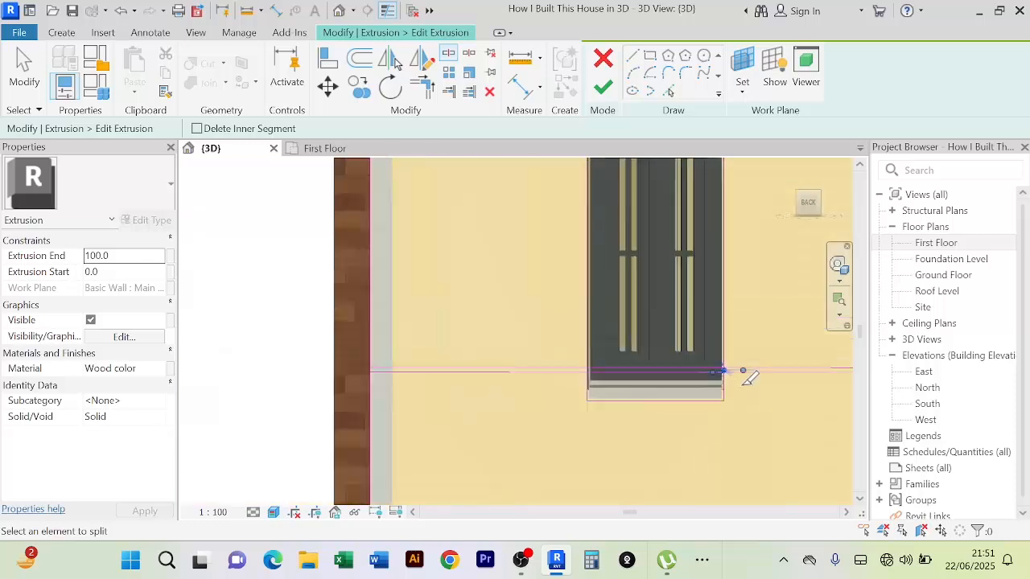
Split the lower double window opening's side edges and the pair of joint lines crossing near its bottom
middle_click_drag(743, 373, 293, 354)
scroll(501, 387, "down", 4)
middle_click_drag(509, 403, 392, 398)
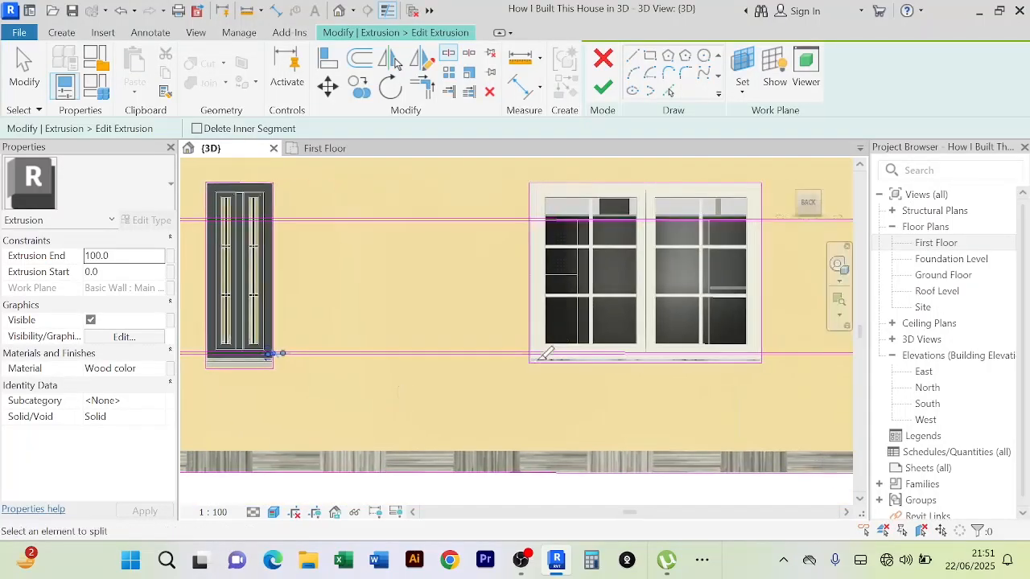
scroll(540, 351, "up", 4)
scroll(538, 352, "up", 4)
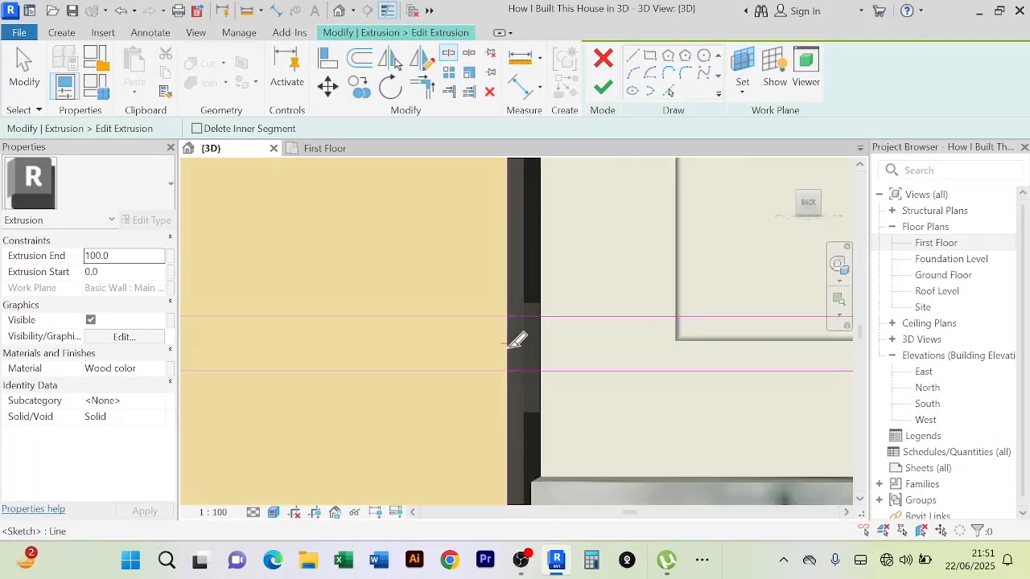
left_click(713, 316)
middle_click_drag(761, 410, 391, 418)
middle_click_drag(482, 418, 341, 406)
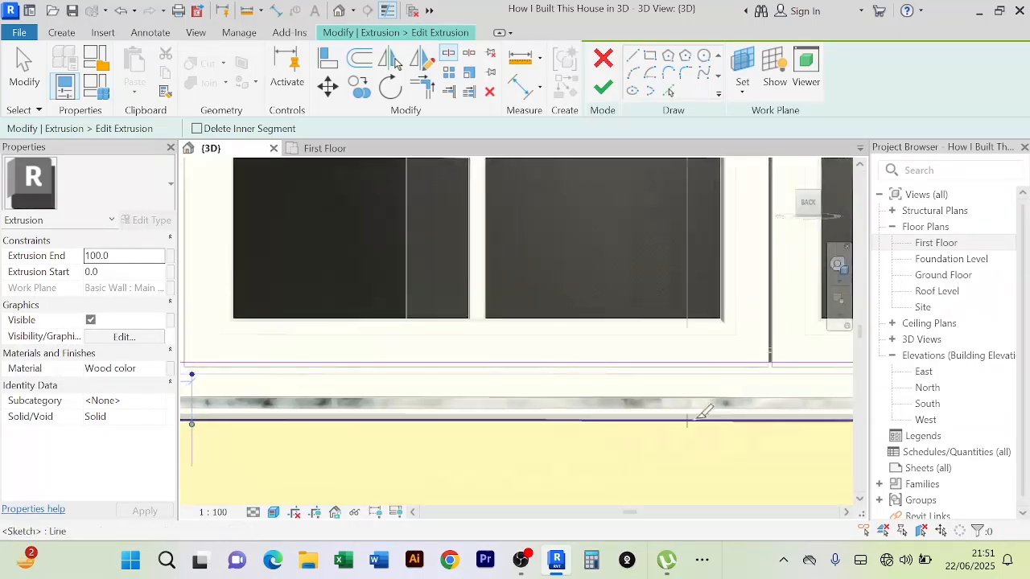
middle_click_drag(646, 410, 263, 398)
middle_click_drag(630, 427, 579, 430)
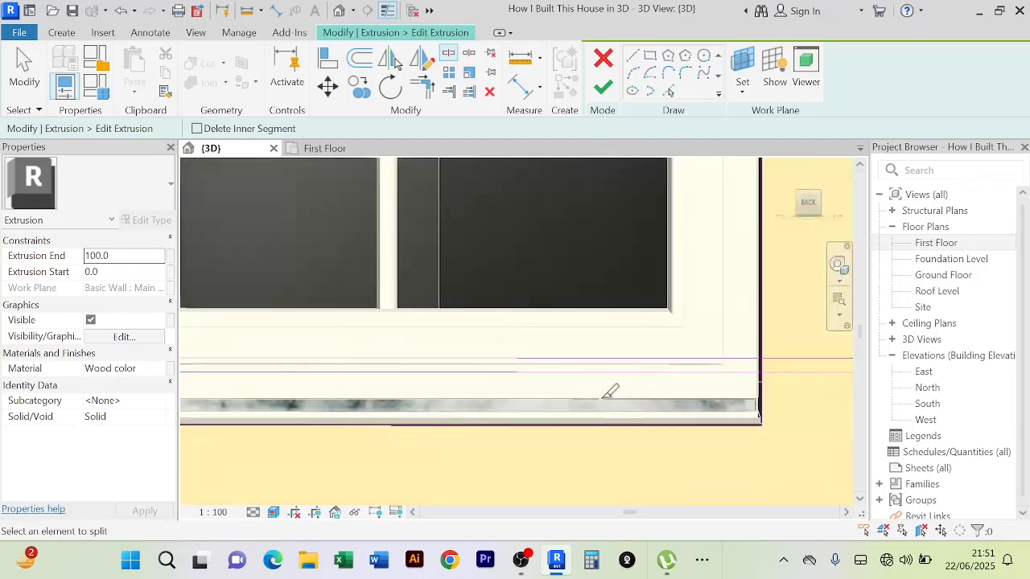
middle_click_drag(757, 409, 576, 418)
scroll(599, 363, "up", 4)
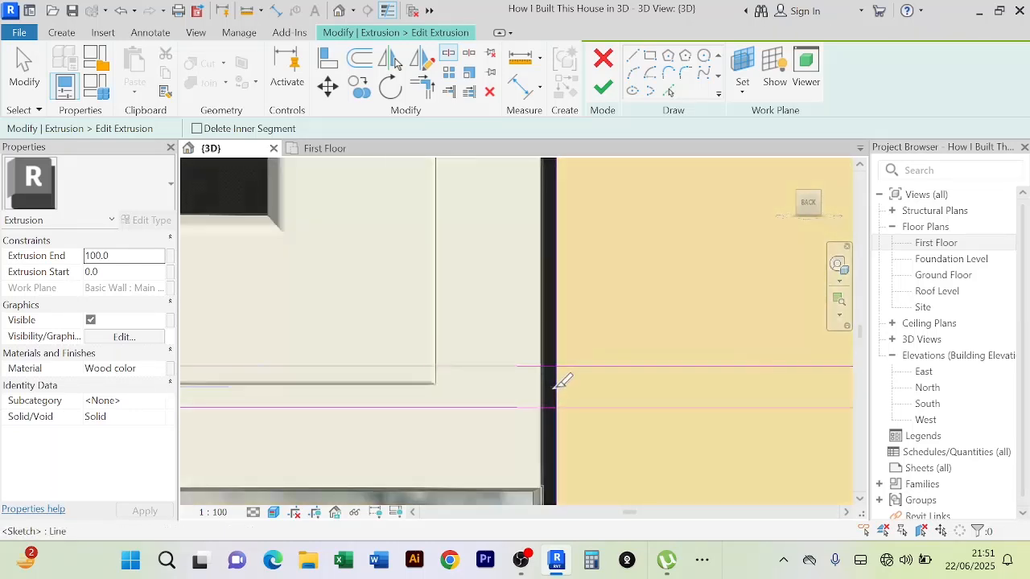
scroll(624, 314, "down", 8)
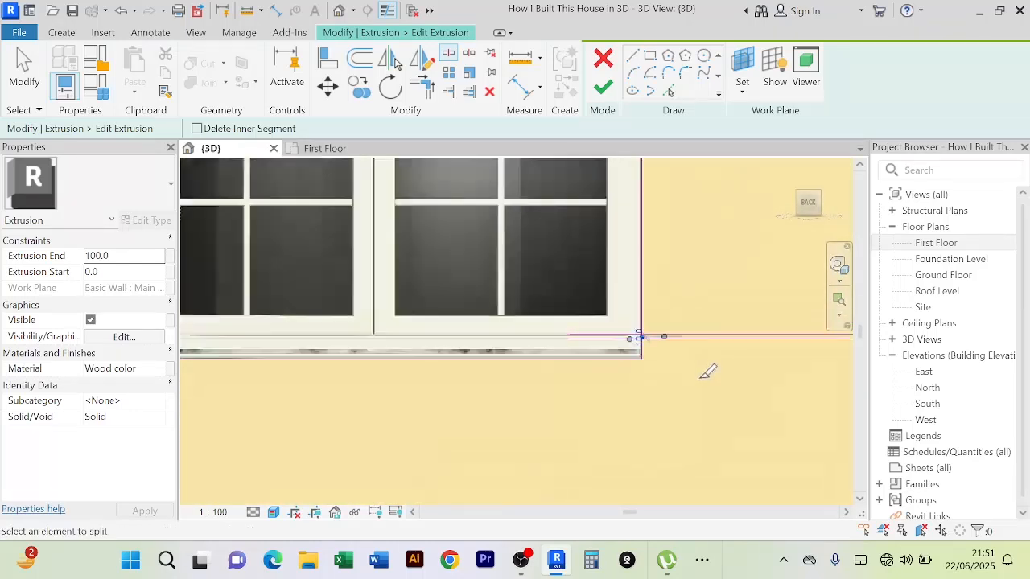
Split the lower double window's right edge between the head joint lines, and split both joint lines inside the opening
middle_click_drag(712, 374, 712, 414)
scroll(712, 378, "down", 1)
middle_click_drag(719, 327, 466, 345)
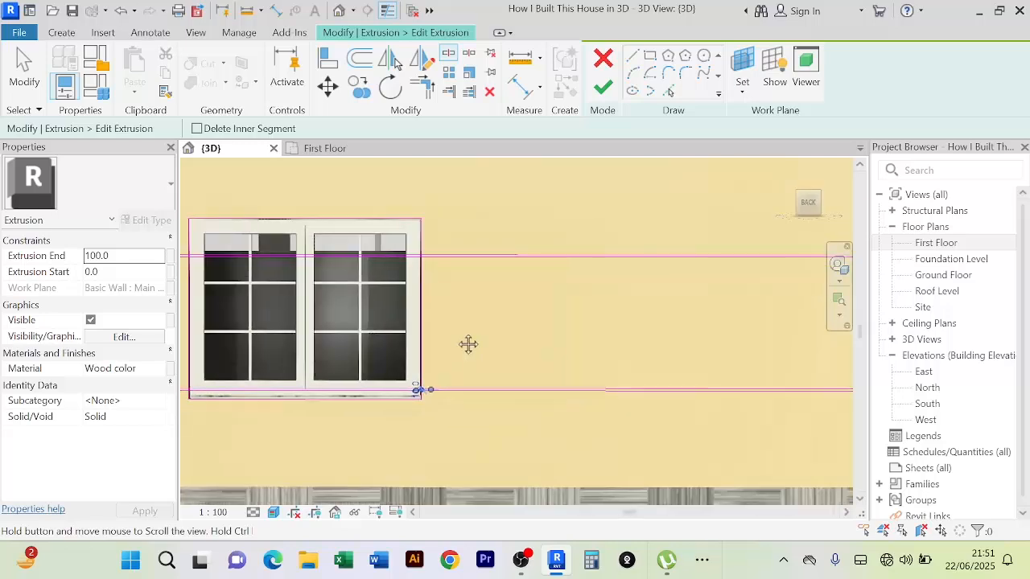
scroll(650, 314, "down", 3)
middle_click_drag(654, 332, 653, 343)
scroll(523, 294, "up", 8)
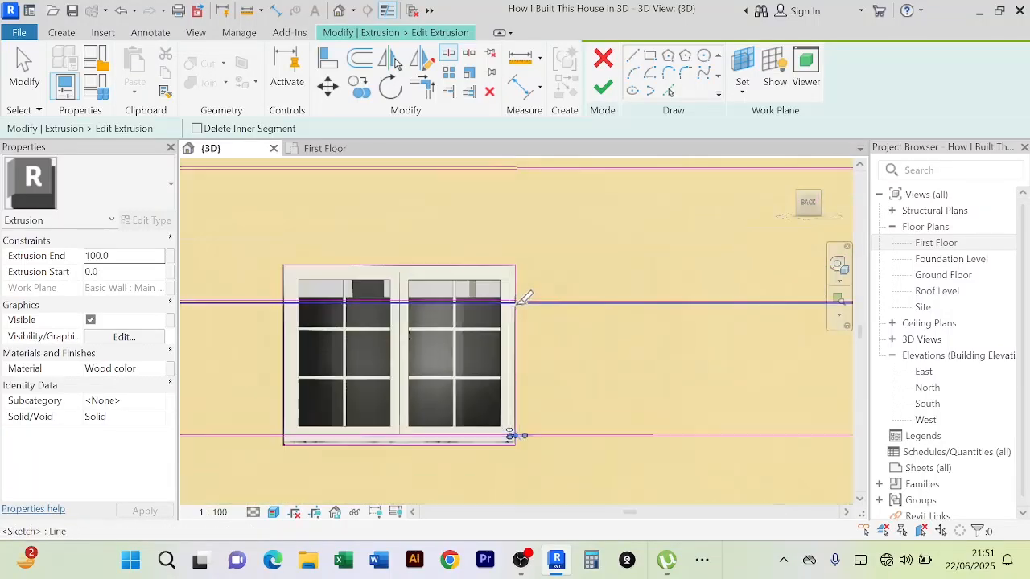
scroll(530, 285, "up", 2)
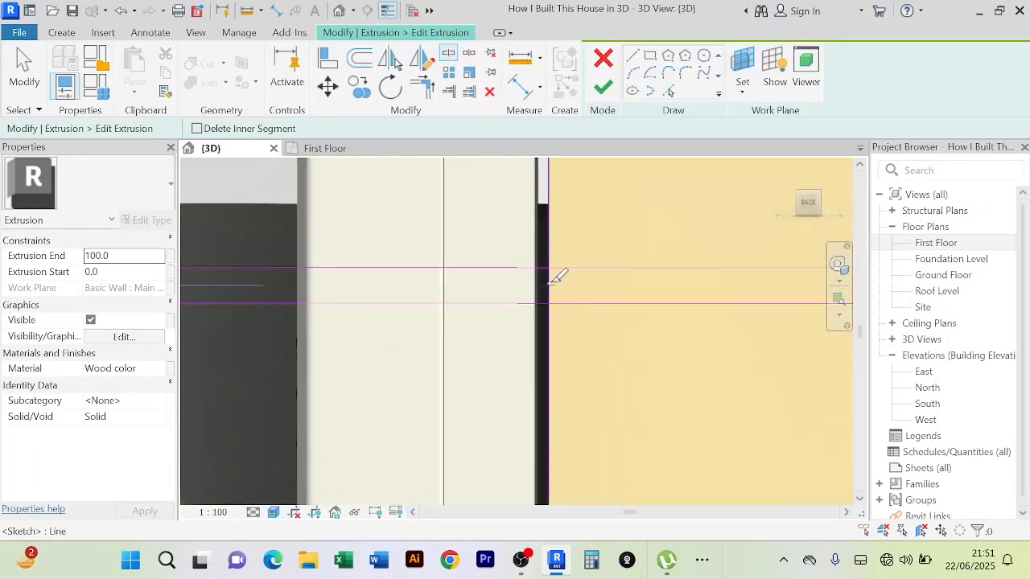
left_click(549, 284)
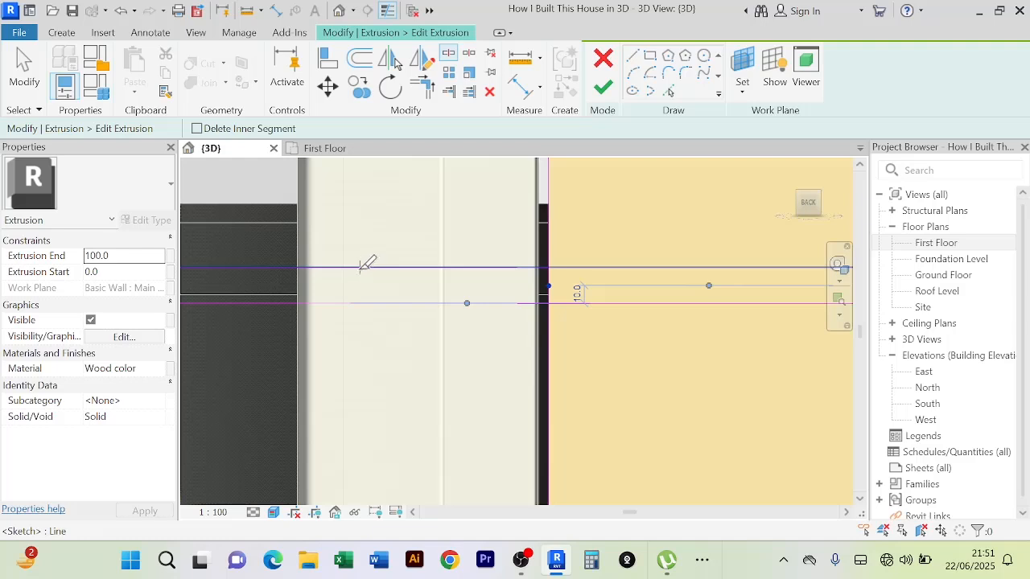
scroll(399, 374, "down", 6)
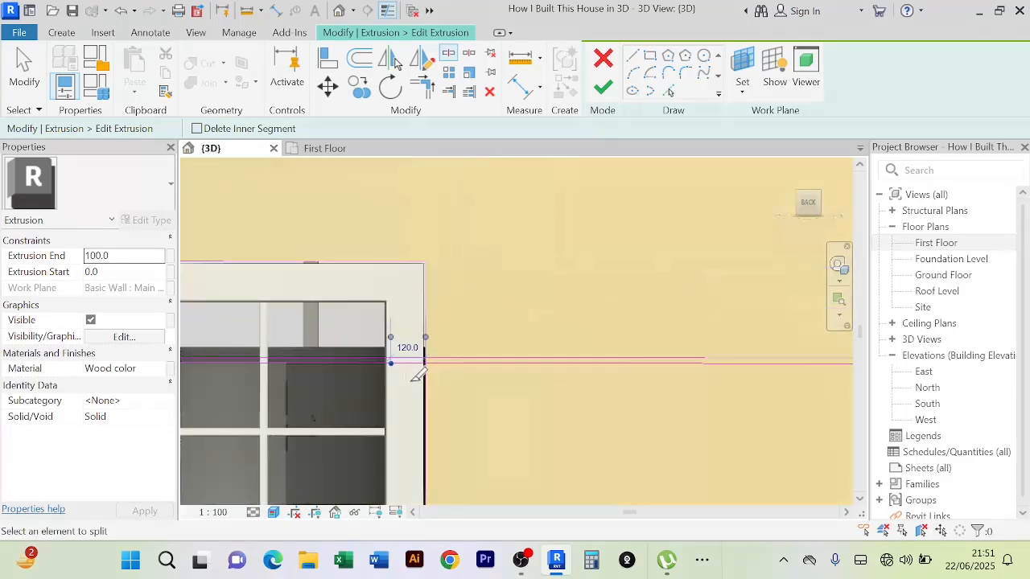
Split the lower double window's left edge between the two joint lines crossing its head
middle_click_drag(428, 393, 660, 369)
middle_click_drag(421, 372, 674, 355)
middle_click_drag(437, 347, 628, 349)
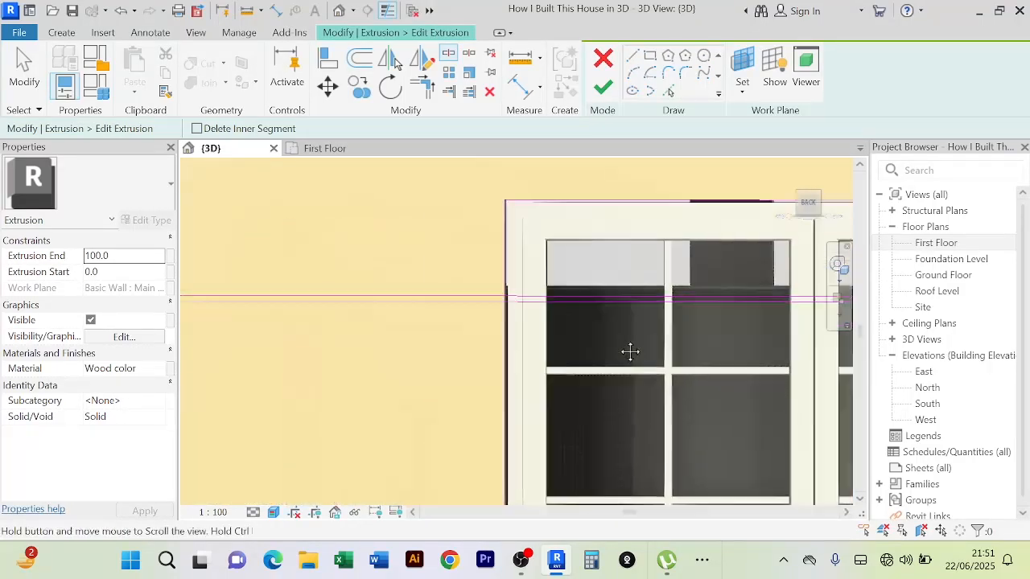
scroll(528, 285, "up", 6)
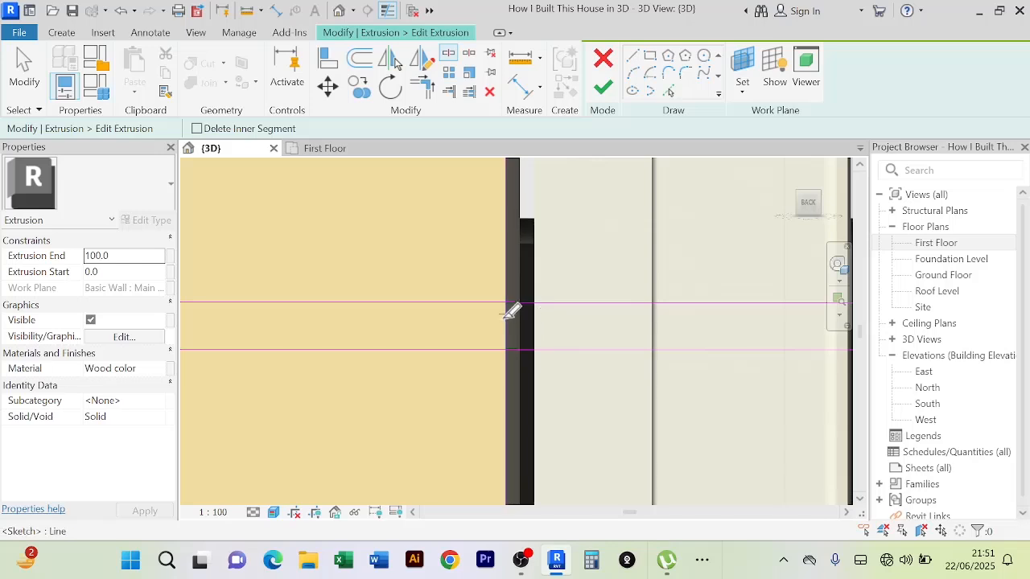
scroll(448, 379, "down", 3)
Split the lower narrow window opening's side edges and the two joint lines crossing its upper part
middle_click_drag(448, 379, 716, 369)
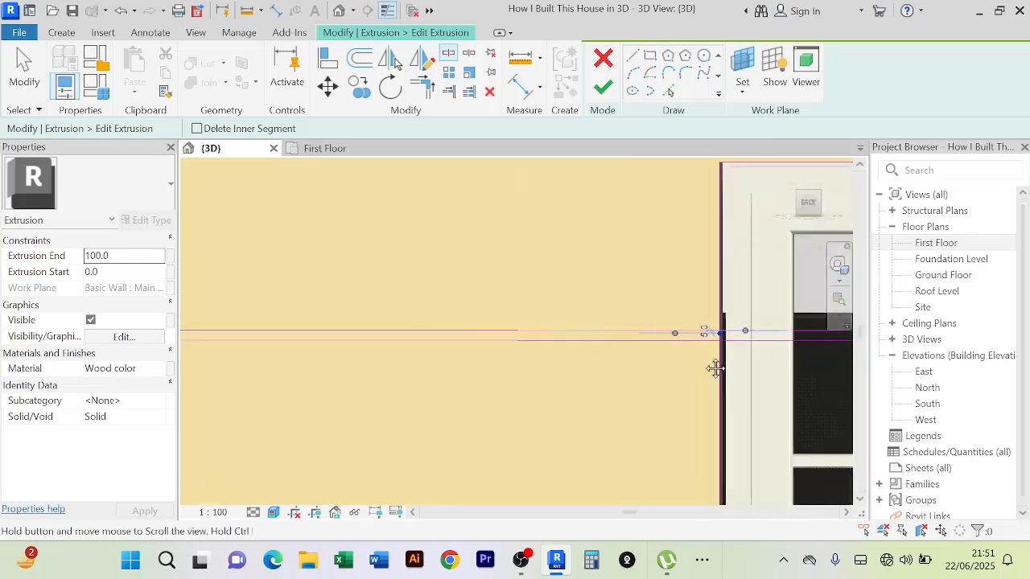
scroll(573, 341, "down", 3)
middle_click_drag(427, 395, 674, 379)
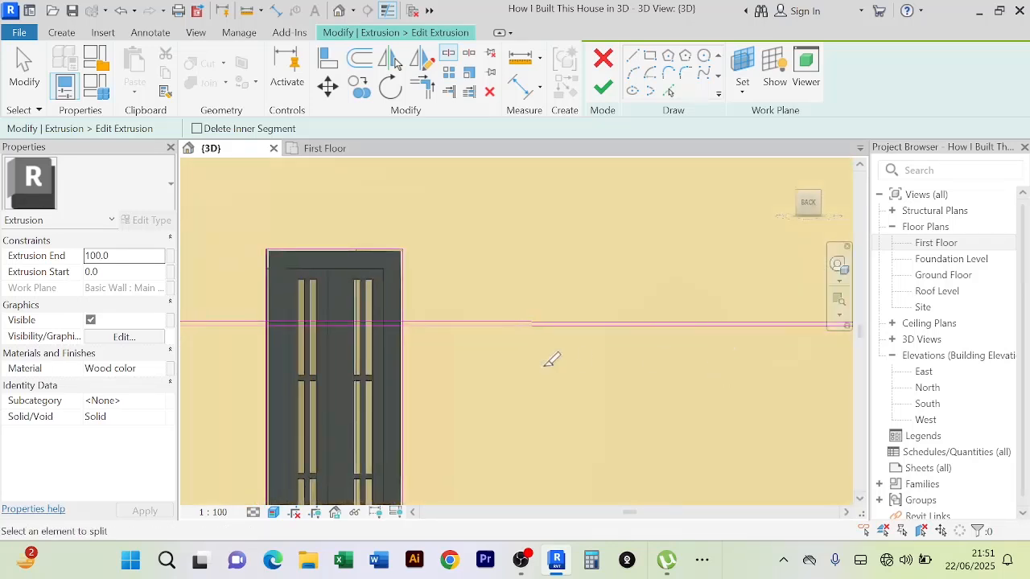
middle_click_drag(513, 371, 603, 361)
scroll(506, 322, "up", 5)
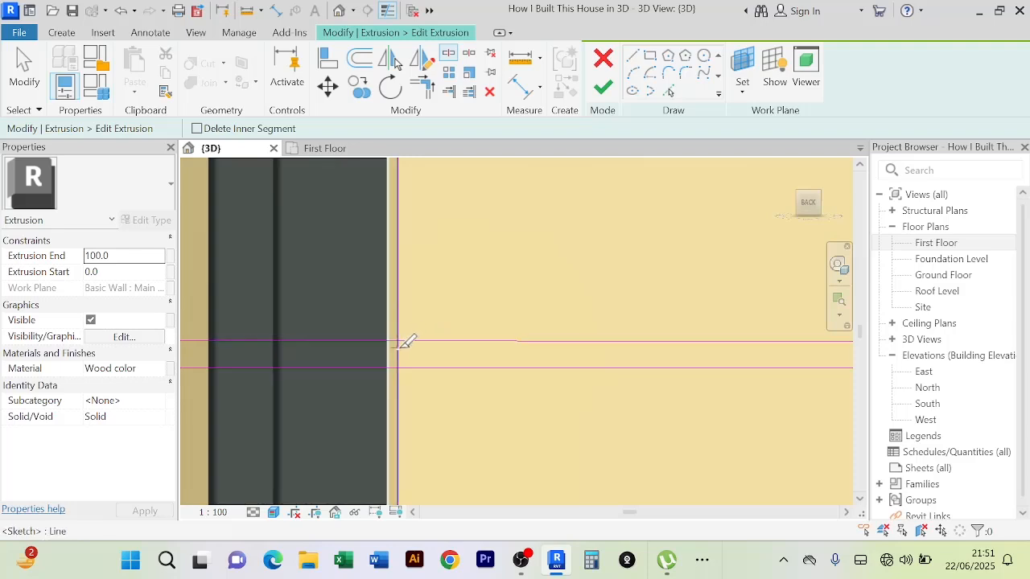
scroll(305, 297, "down", 3)
middle_click_drag(378, 307, 566, 302)
scroll(483, 306, "up", 1)
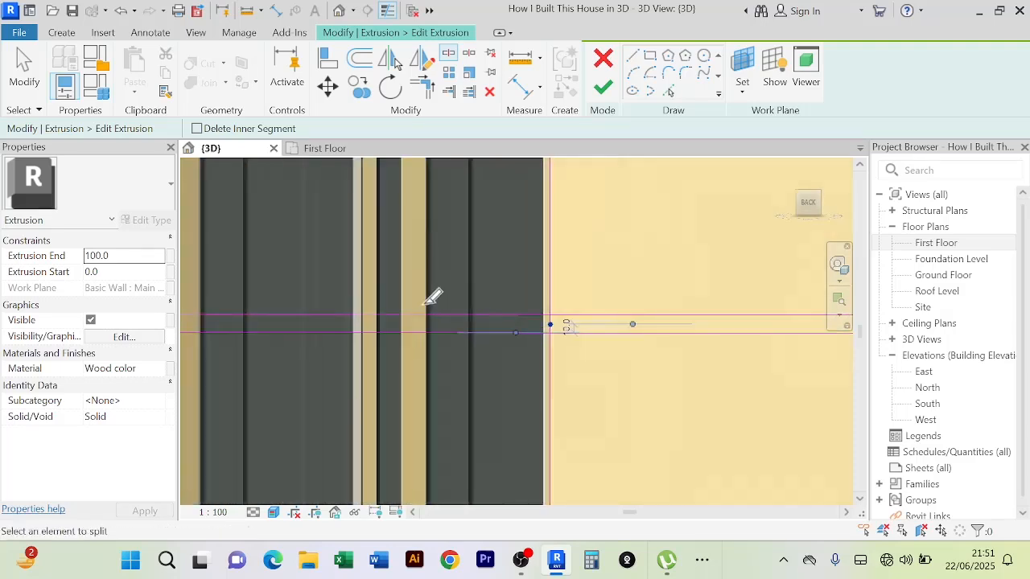
left_click(417, 332)
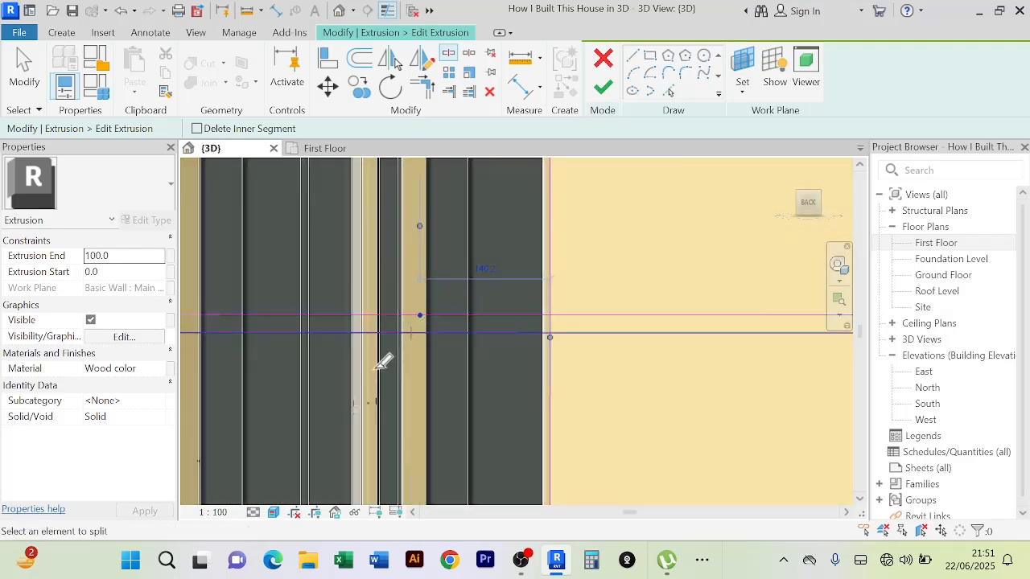
scroll(547, 338, "down", 4)
scroll(552, 326, "up", 6)
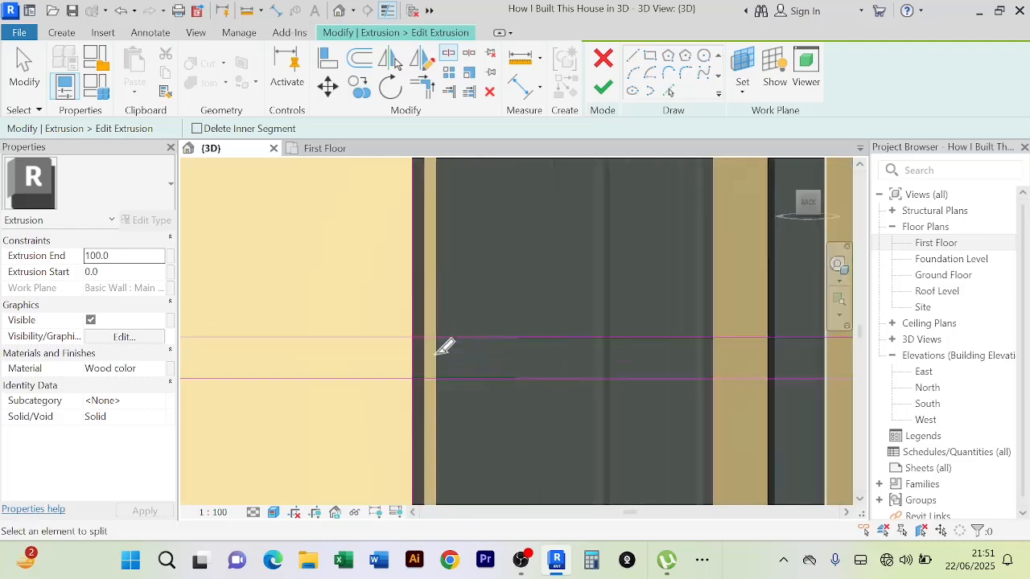
scroll(476, 292, "down", 5)
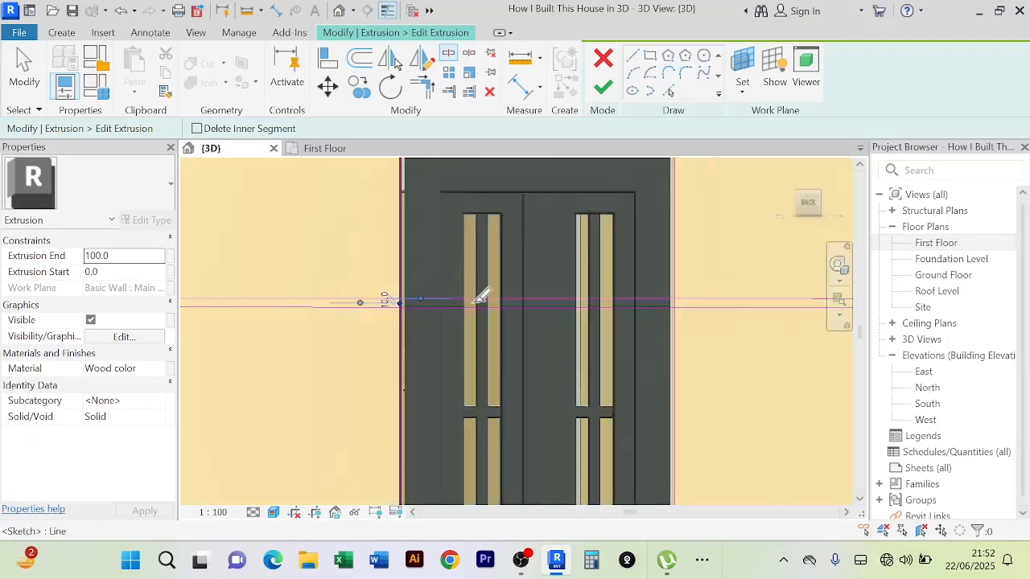
key("Escape")
Split the upper narrow window opening's side edges and the pair of joint lines crossing near its bottom
scroll(530, 246, "down", 4)
middle_click_drag(547, 272, 486, 390)
middle_click_drag(468, 274, 469, 313)
scroll(435, 294, "up", 6)
key("s")
key("l")
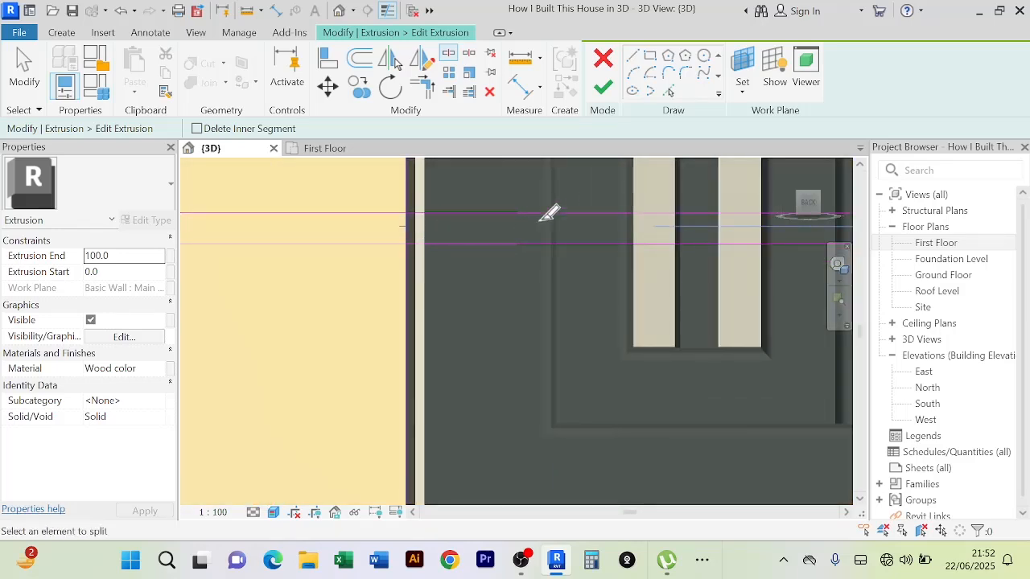
left_click(570, 213)
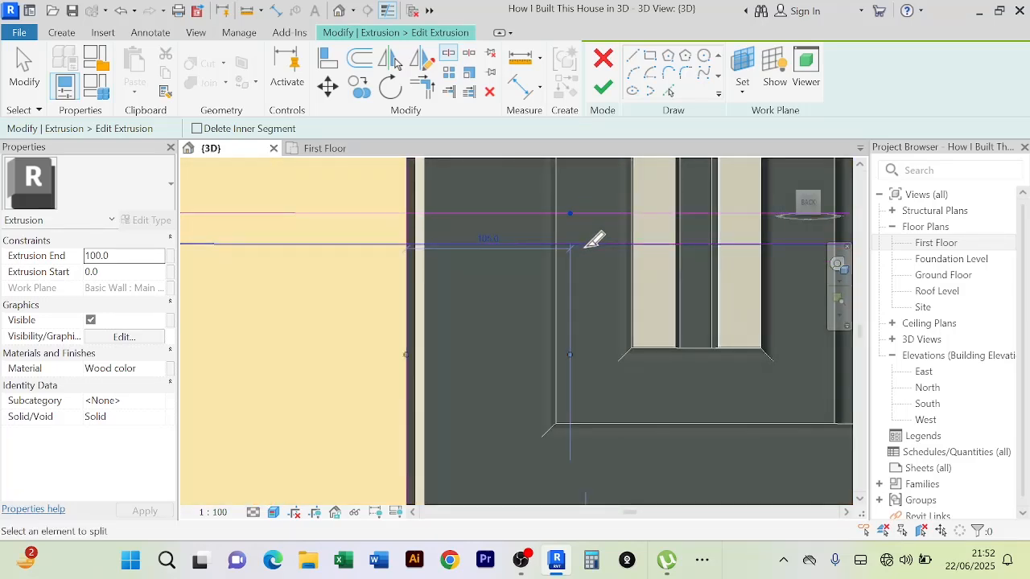
left_click(585, 246)
scroll(629, 325, "down", 5)
middle_click_drag(632, 349, 432, 371)
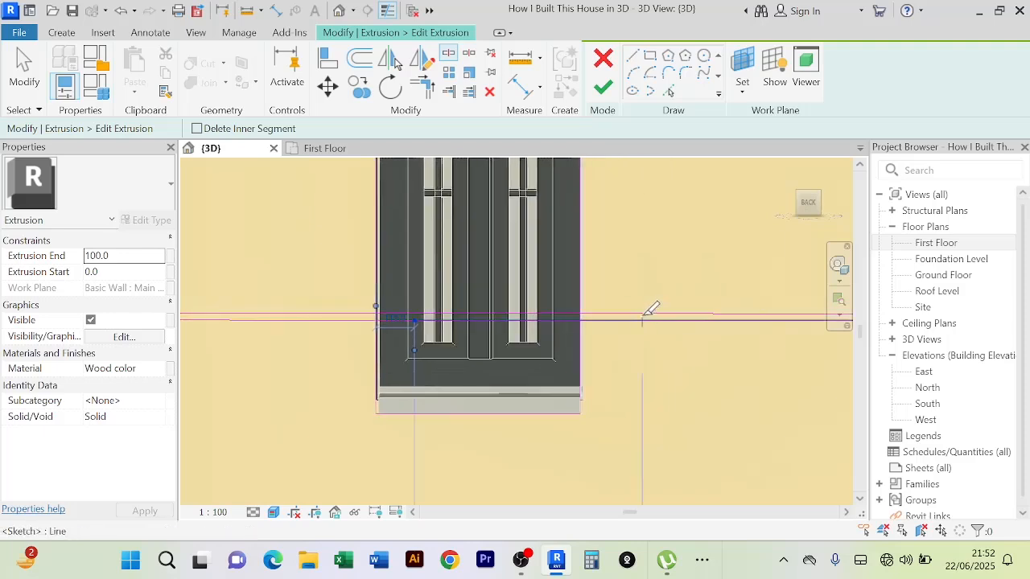
scroll(652, 310, "up", 5)
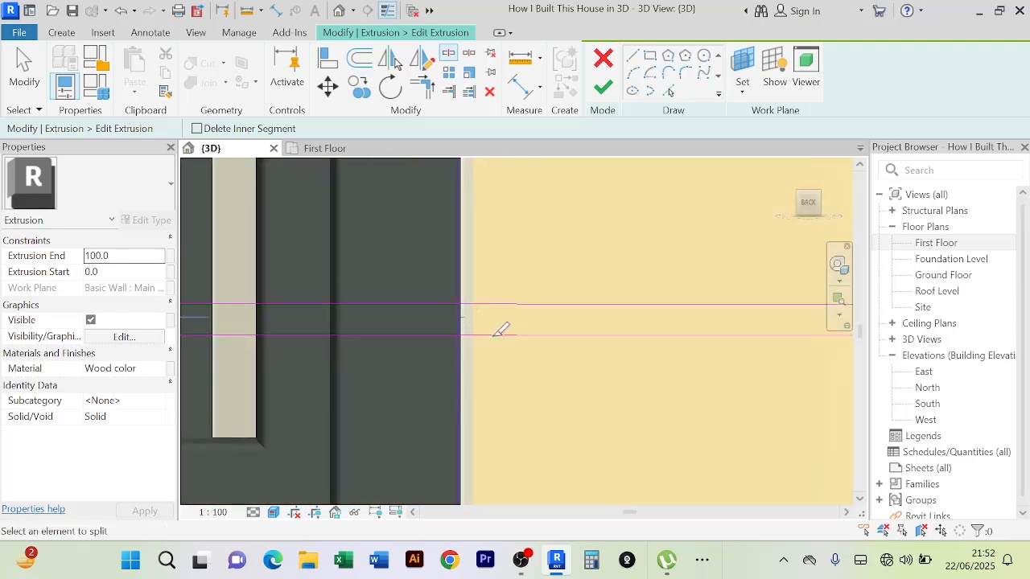
scroll(535, 345, "down", 5)
Split the upper double window's left edge and the two joint lines crossing near its bottom
middle_click_drag(643, 410, 330, 398)
middle_click_drag(640, 388, 362, 380)
scroll(801, 392, "down", 3)
middle_click_drag(802, 394, 499, 387)
scroll(634, 342, "up", 2)
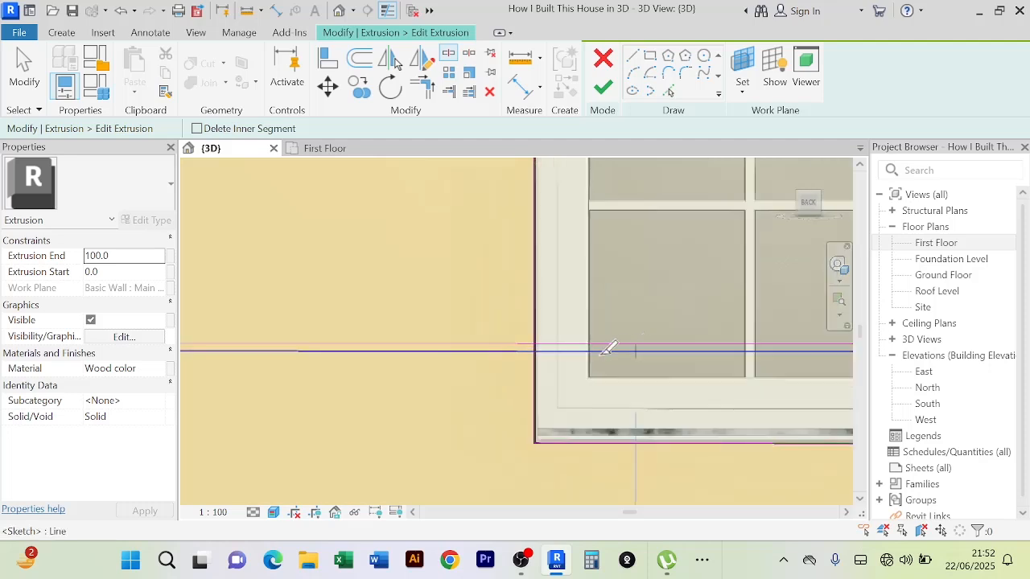
scroll(567, 350, "up", 3)
scroll(491, 346, "up", 2)
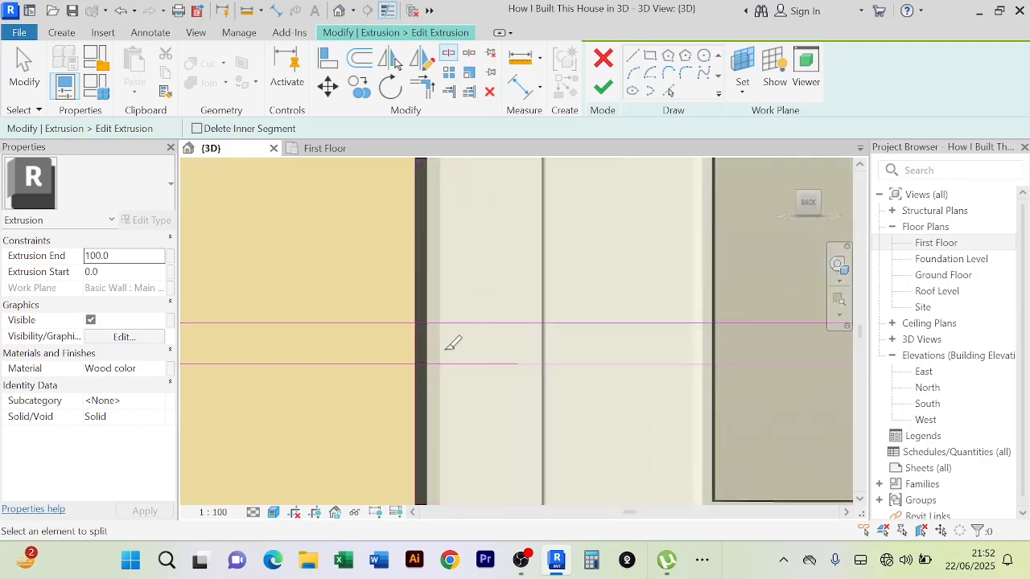
left_click(514, 324)
left_click(662, 324)
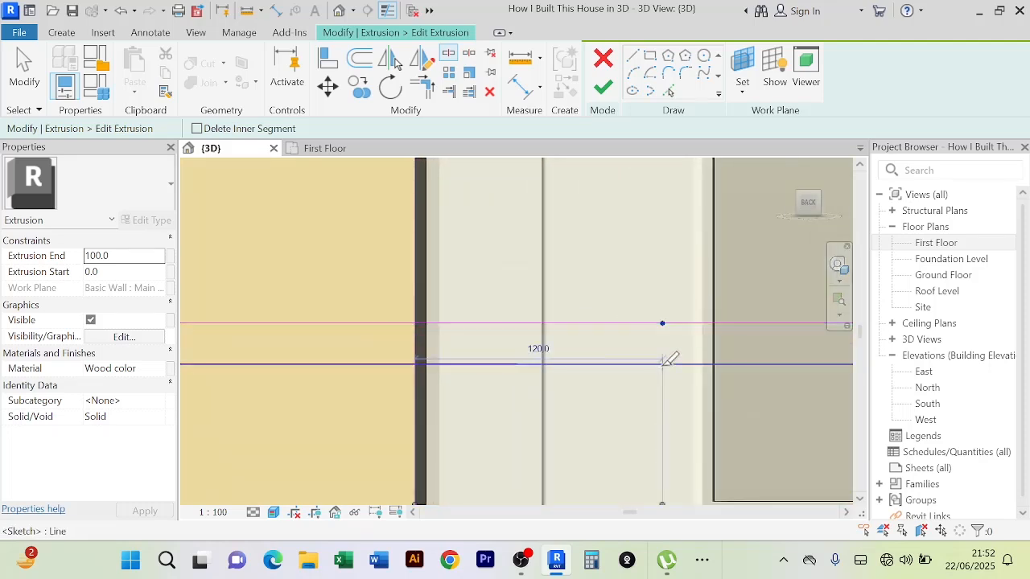
scroll(695, 385, "down", 4)
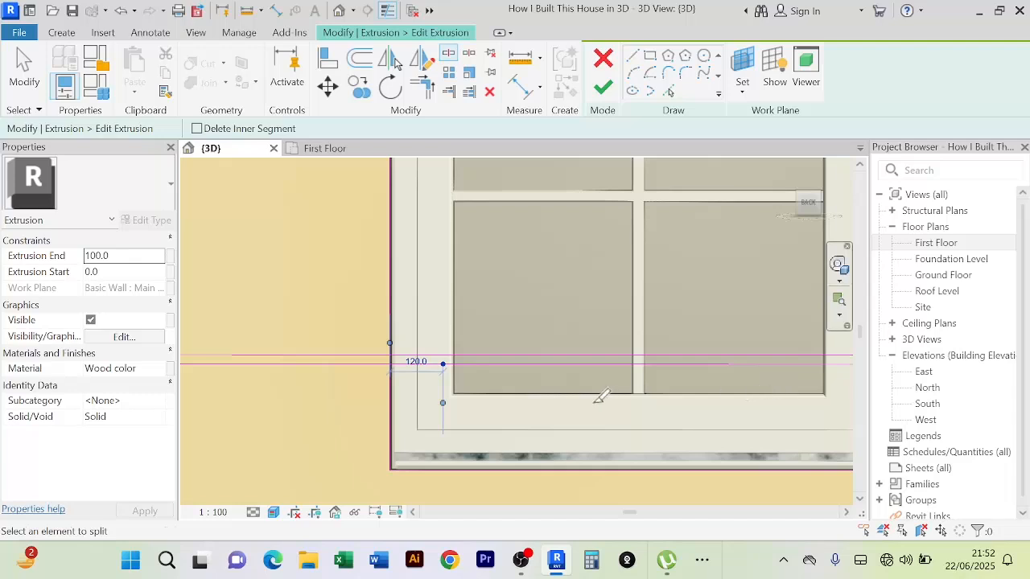
Split the upper double window's right edge between the two joint lines near its bottom
middle_click_drag(596, 403, 403, 413)
middle_click_drag(777, 403, 501, 416)
middle_click_drag(660, 425, 419, 430)
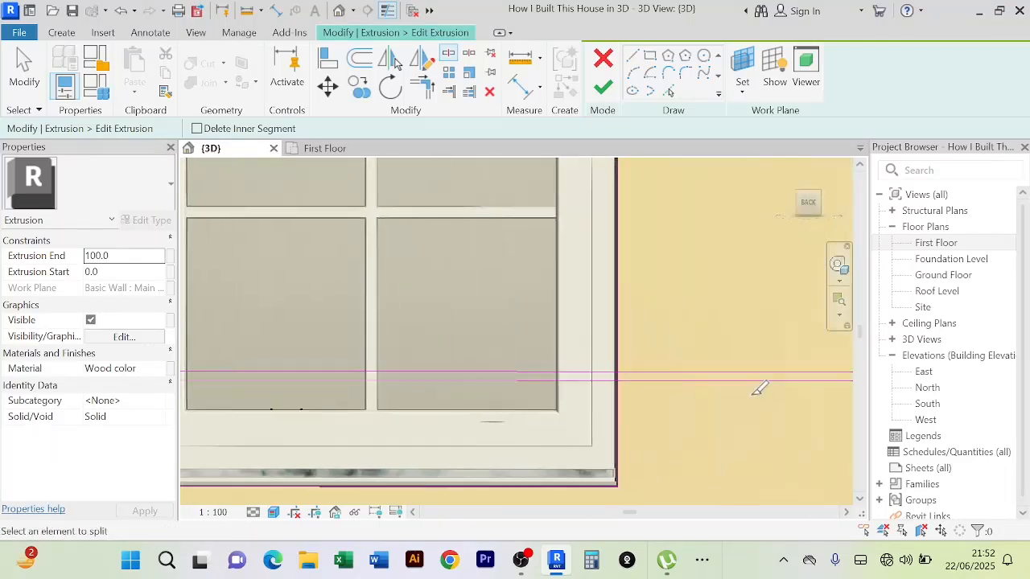
scroll(759, 388, "up", 4)
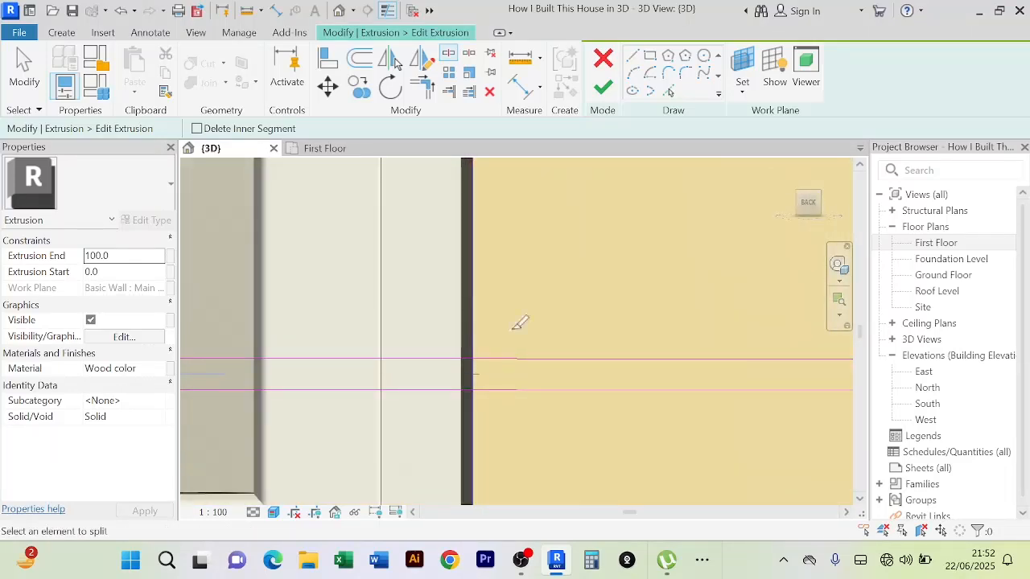
Split the upper double window's right edge between the head joint lines, and split both joint lines inside the opening
scroll(587, 285, "down", 5)
middle_click_drag(619, 283, 649, 495)
middle_click_drag(638, 222, 660, 373)
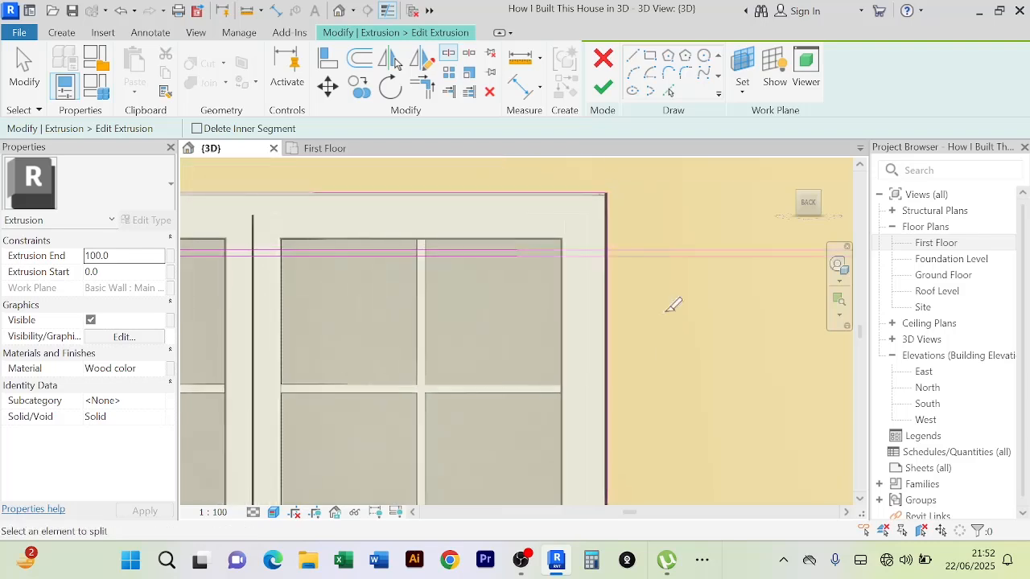
scroll(611, 298, "up", 8)
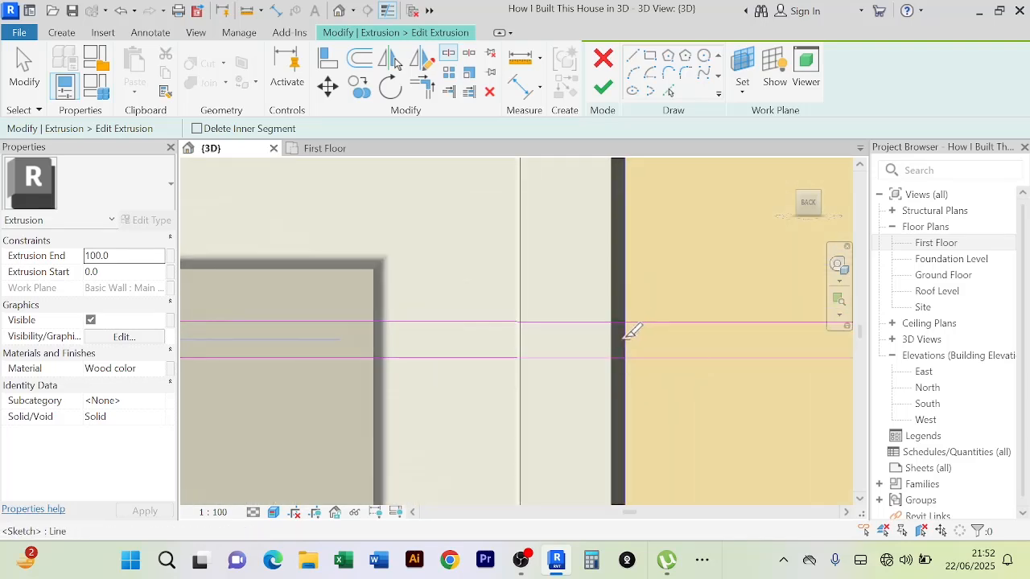
left_click(270, 359)
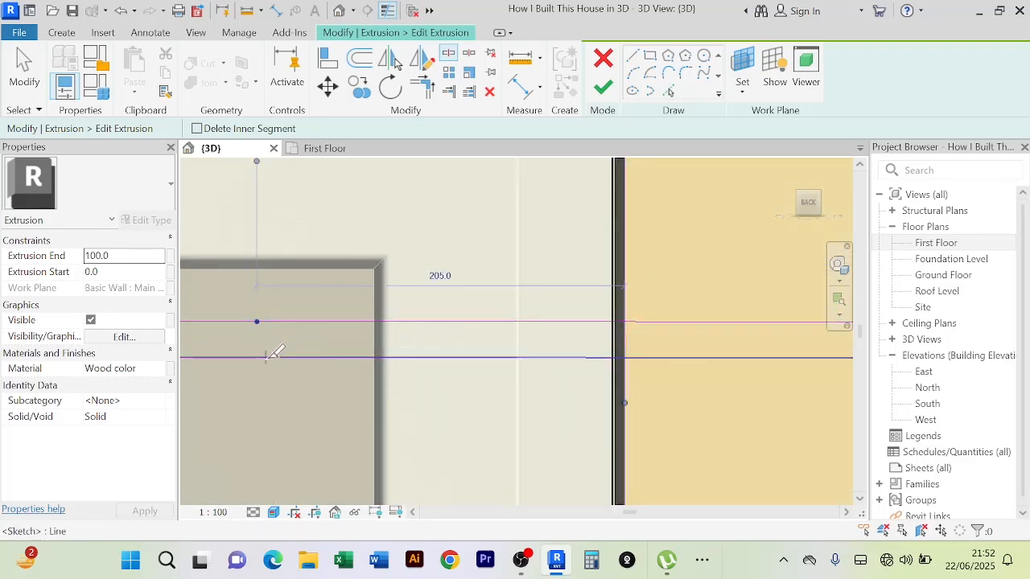
Split the upper double window's left edge between the two joint lines crossing its head
mouse_move(285, 400)
middle_mouse_down()
mouse_move(496, 423)
mouse_move(361, 375)
mouse_move(415, 368)
mouse_move(689, 389)
mouse_move(391, 345)
mouse_move(395, 391)
mouse_move(667, 418)
mouse_move(620, 410)
mouse_move(658, 399)
middle_mouse_up()
scroll(522, 366, "up", 7)
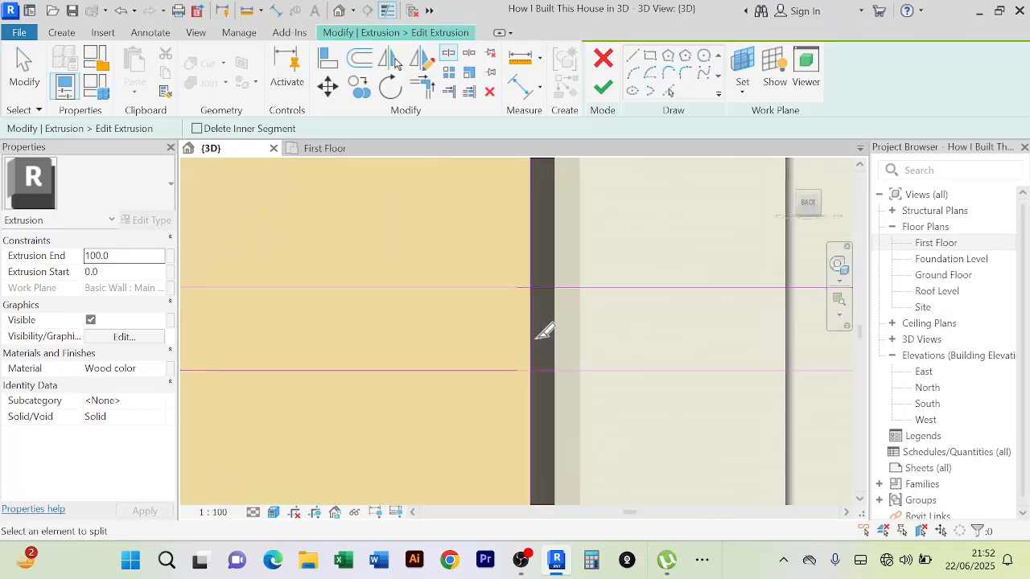
scroll(587, 299, "down", 5)
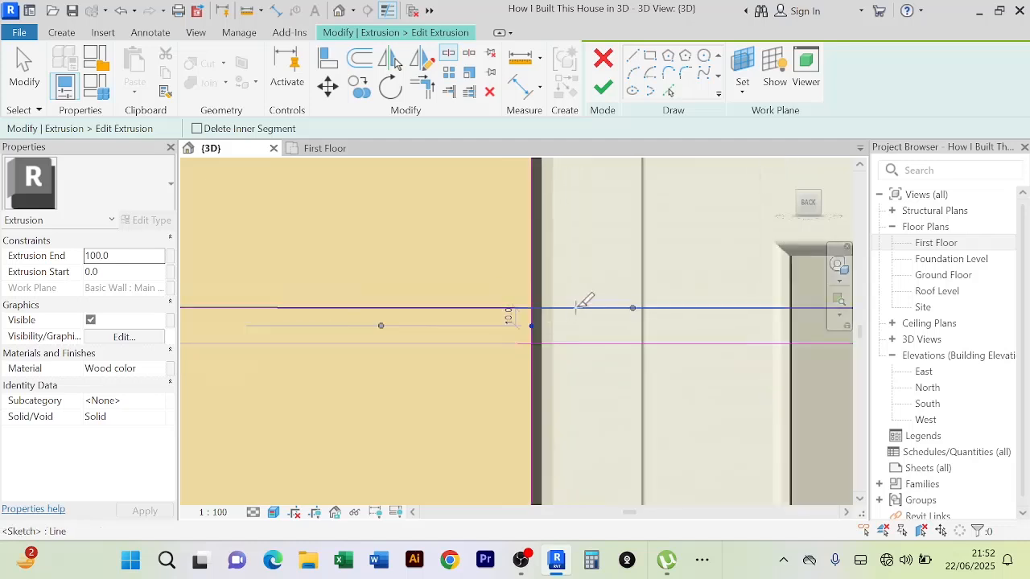
Split the upper narrow window opening's side edges and the two joint lines crossing its head
middle_click_drag(296, 380, 590, 427)
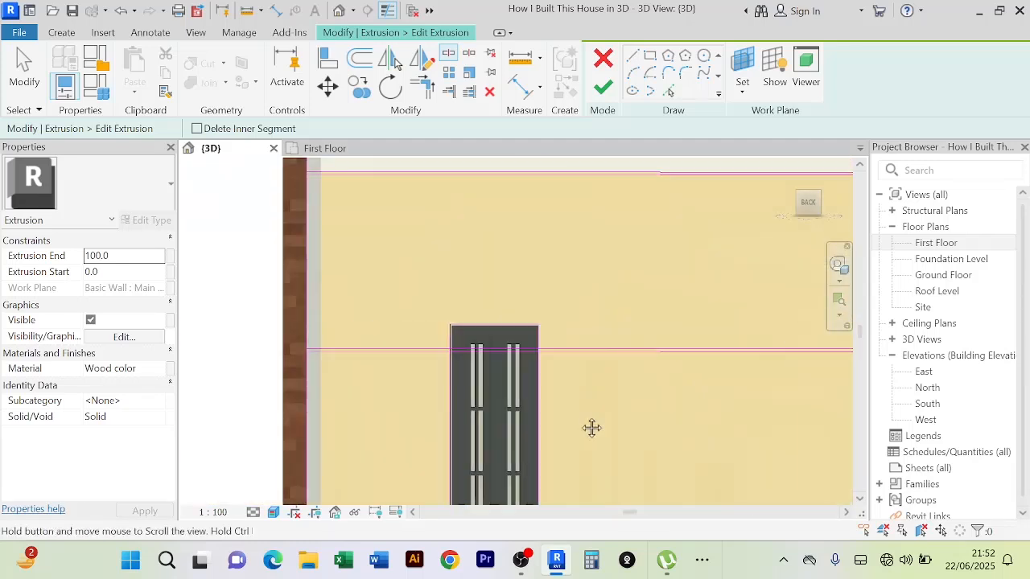
scroll(563, 333, "up", 6)
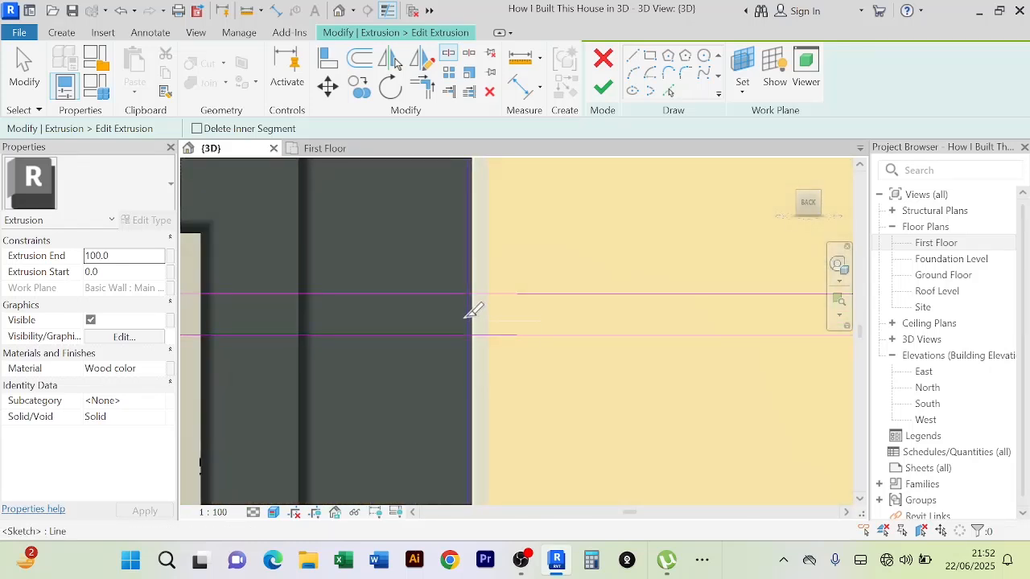
left_click(465, 315)
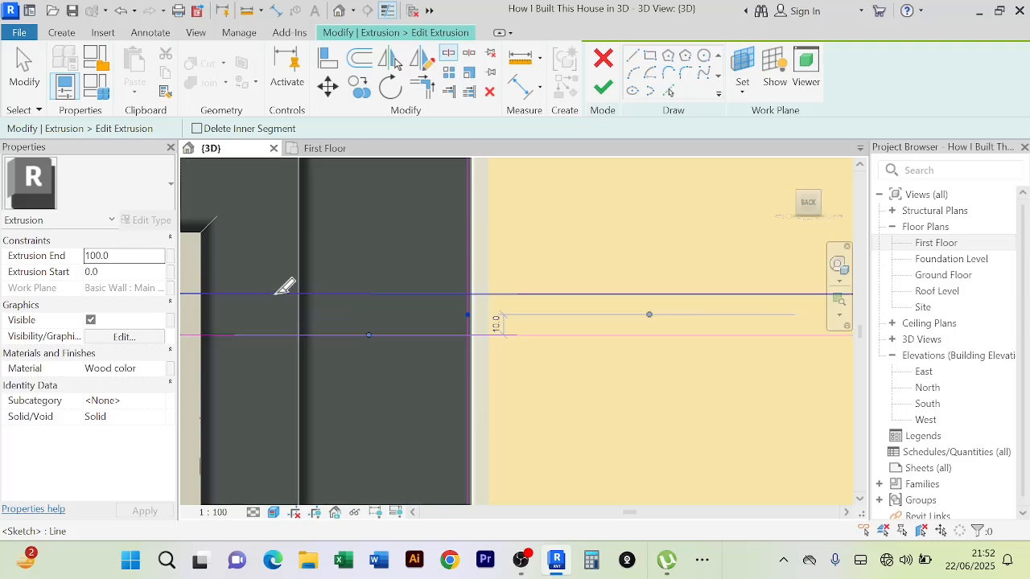
left_click(269, 335)
scroll(291, 408, "down", 3)
middle_click_drag(426, 411, 697, 416)
scroll(439, 306, "up", 3)
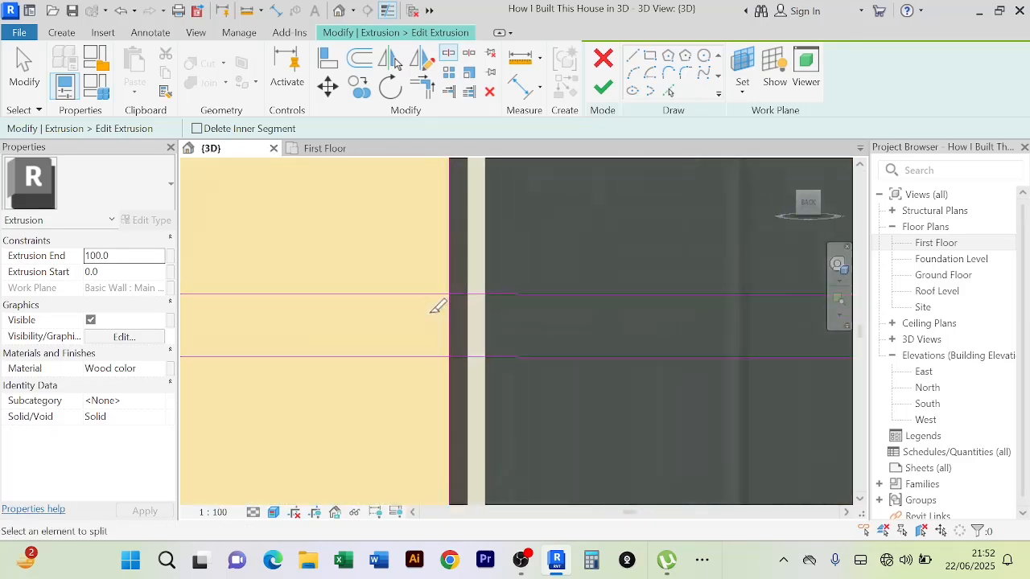
scroll(429, 314, "down", 5)
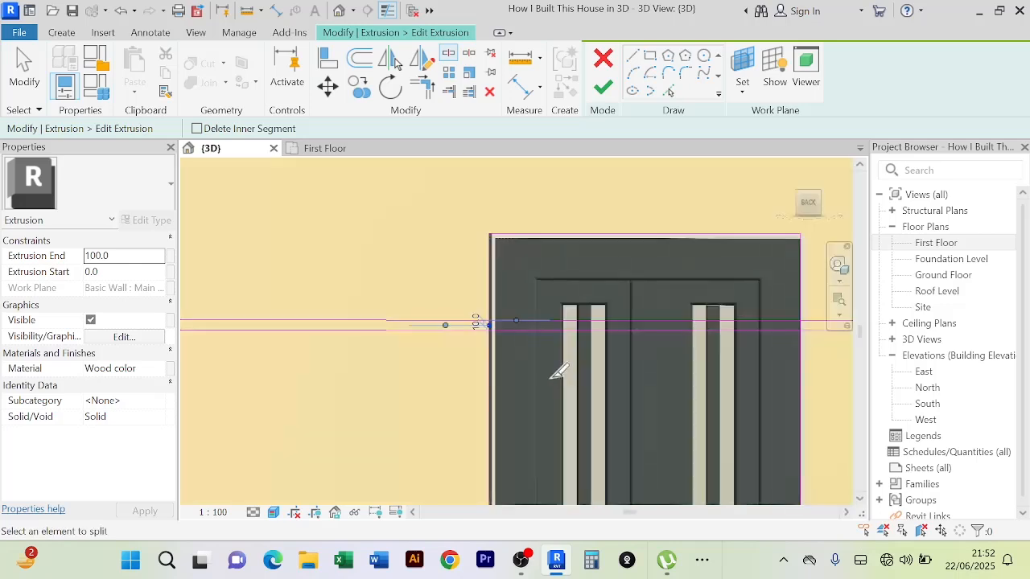
Trim the head joint lines to corners with both side edges of the upper narrow window opening, using Trim/Extend to Corner
middle_click_drag(552, 395, 505, 337)
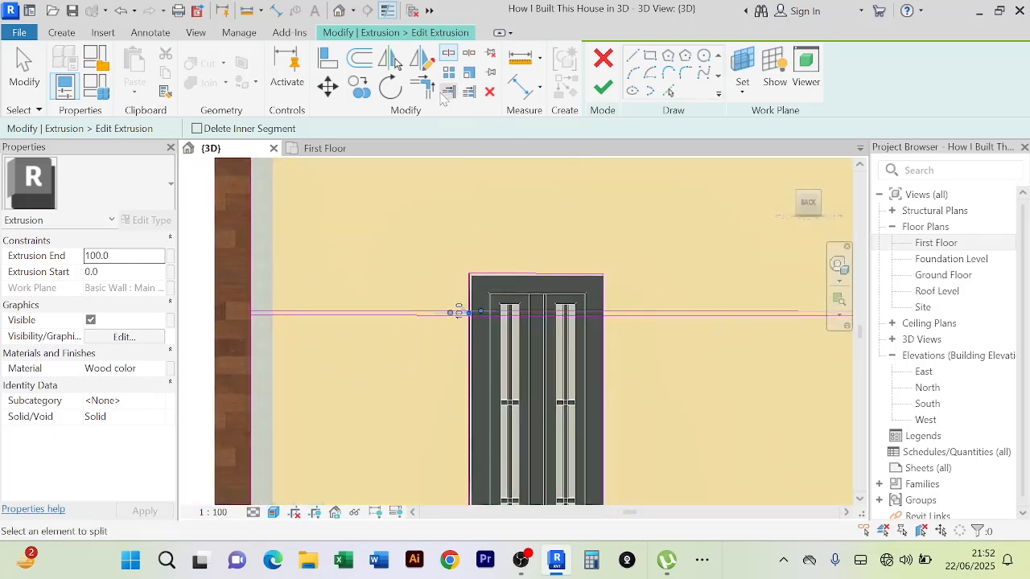
left_click(427, 89)
scroll(491, 333, "up", 3)
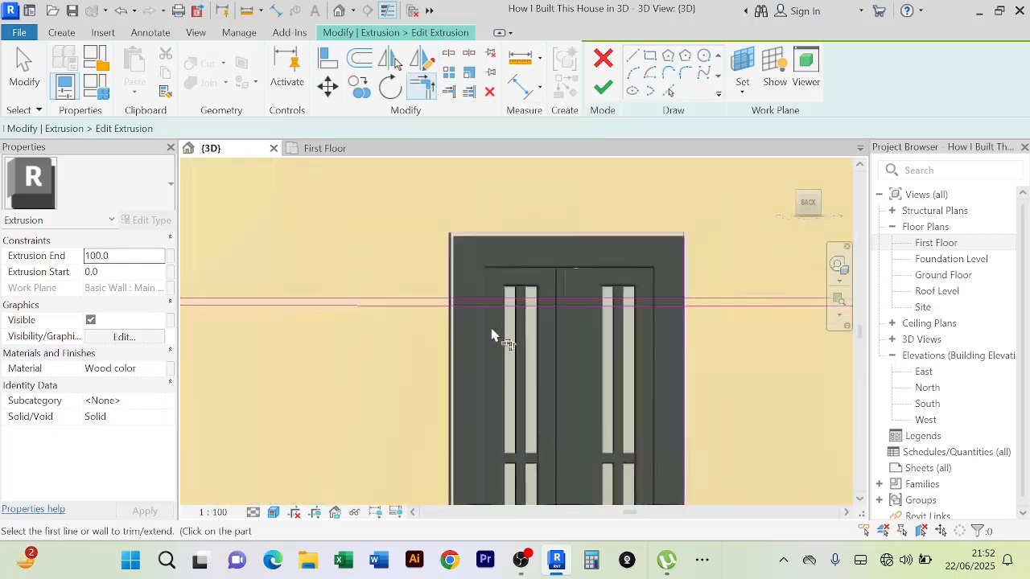
scroll(442, 266, "up", 2)
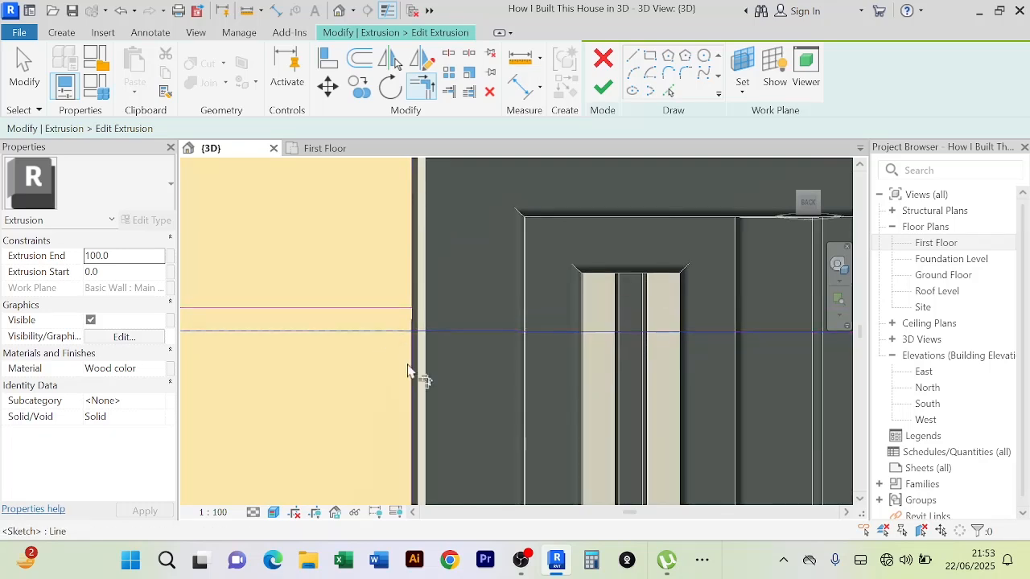
scroll(522, 398, "down", 4)
scroll(576, 354, "up", 4)
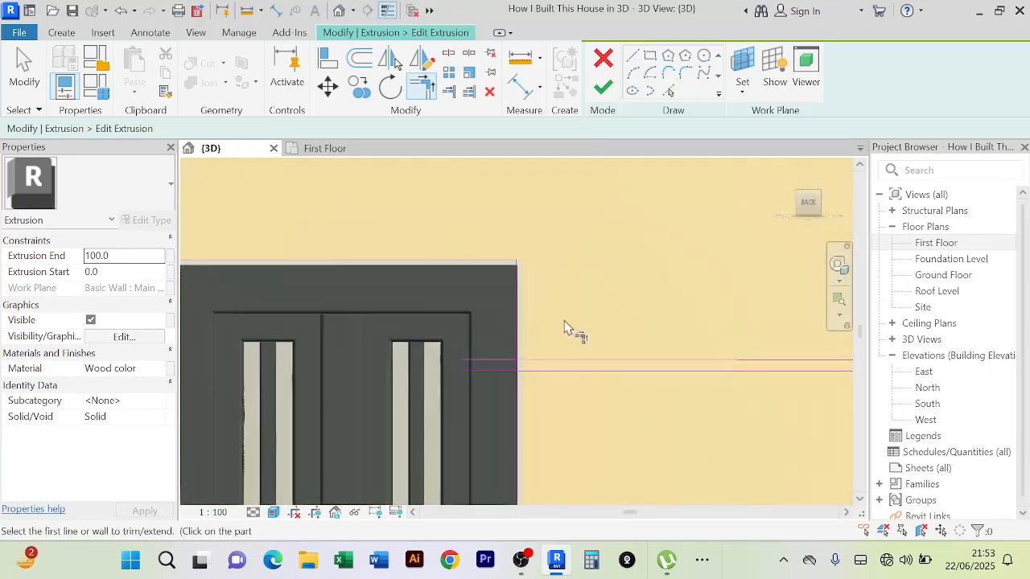
left_click(530, 391)
scroll(594, 456, "down", 2)
mouse_move(627, 460)
middle_mouse_down()
mouse_move(637, 464)
mouse_move(499, 359)
middle_mouse_up()
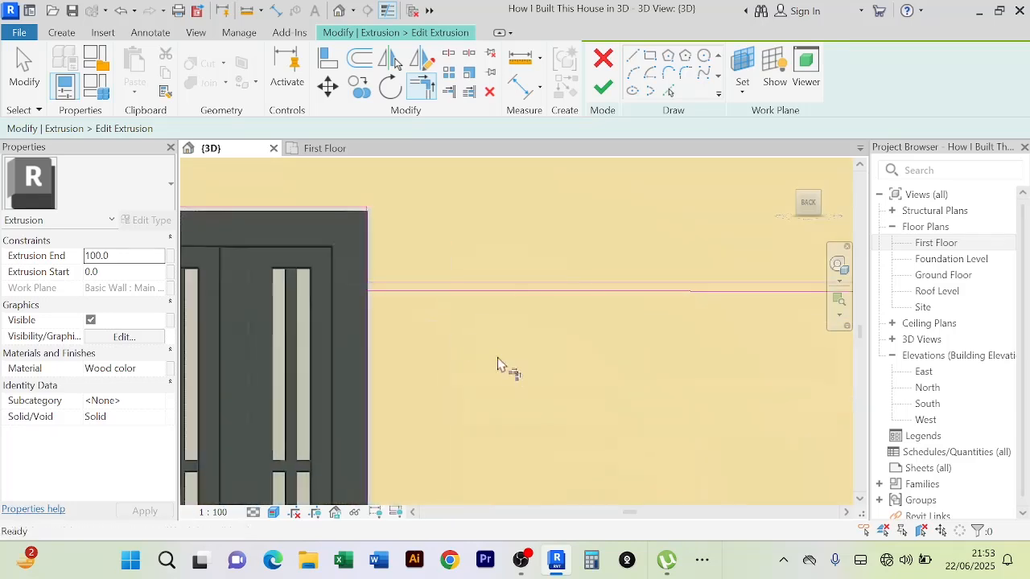
Trim the joint lines near the upper narrow window's bottom to corners with the opening's side edges
scroll(498, 359, "down", 3)
middle_click_drag(542, 406, 602, 250)
scroll(395, 427, "up", 2)
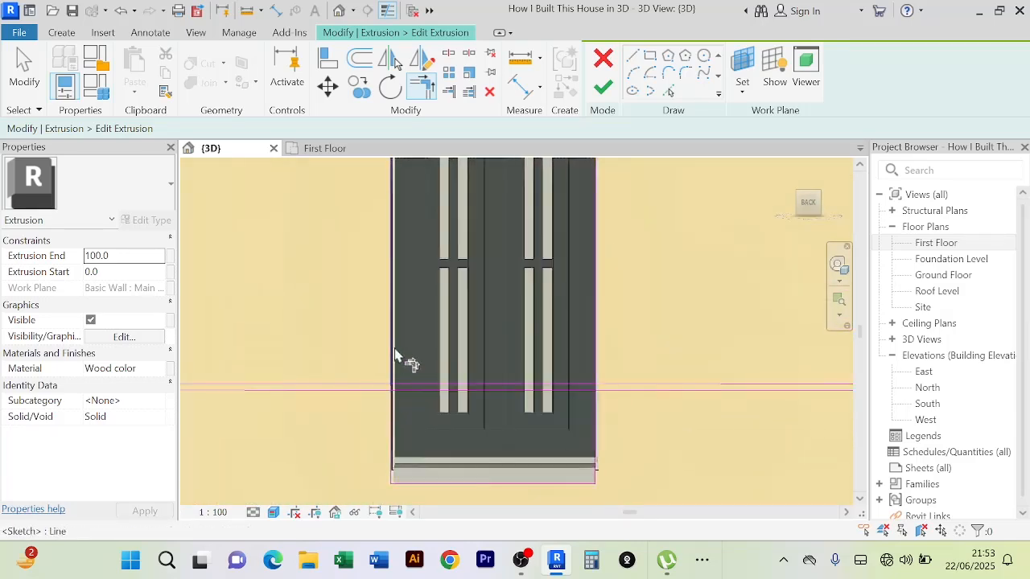
left_click(374, 401)
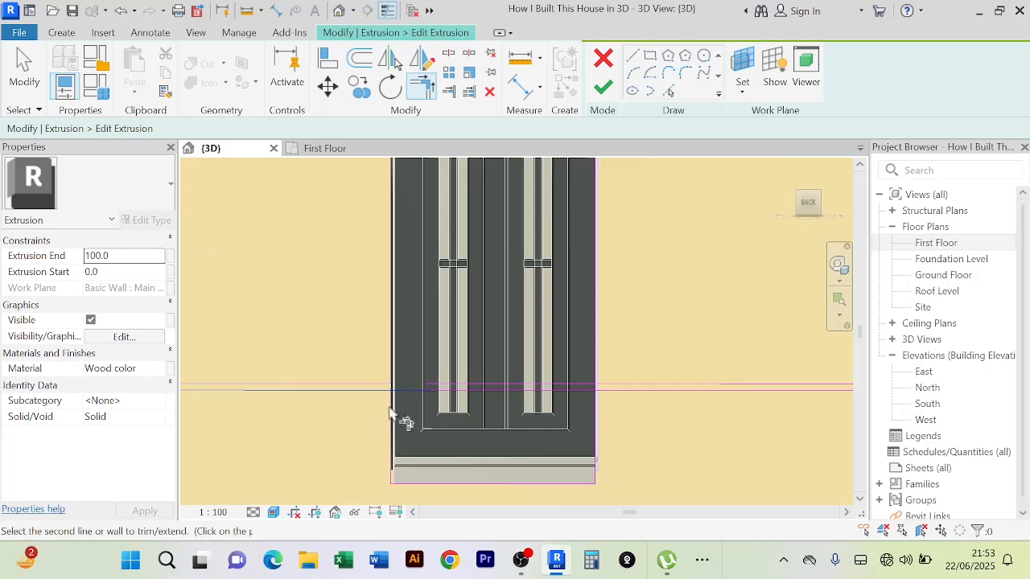
left_click(389, 424)
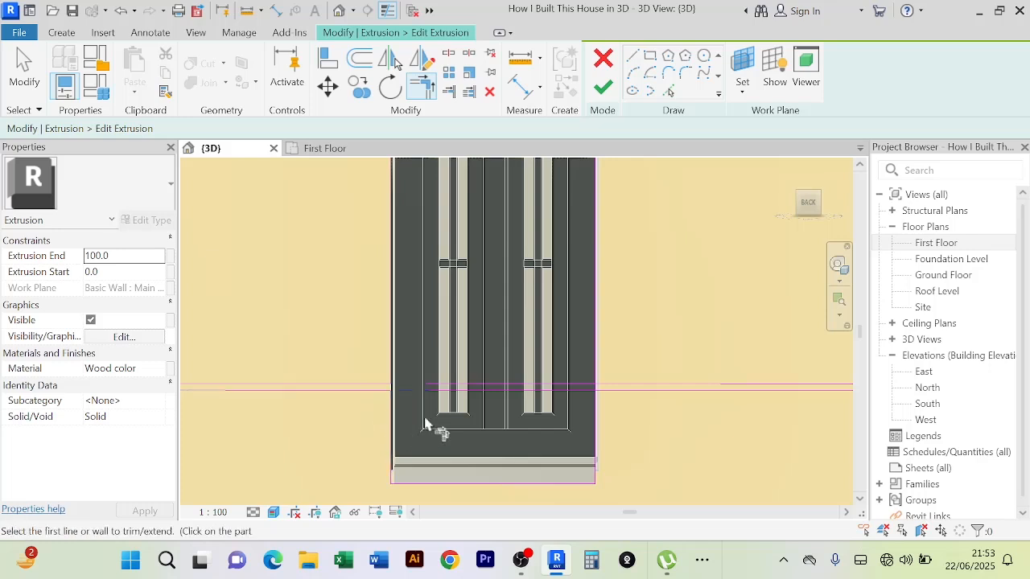
left_click(593, 344)
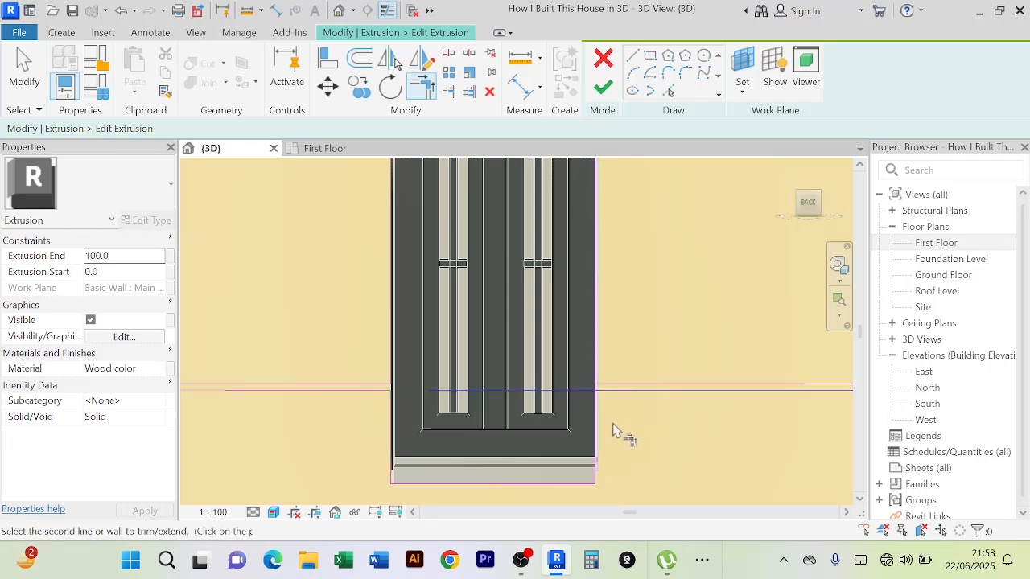
Trim the two head joint lines to corners with the upper double window's left edge
scroll(620, 440, "down", 3)
scroll(689, 373, "down", 3)
middle_click_drag(689, 373, 437, 376)
scroll(573, 355, "up", 2)
scroll(604, 272, "up", 5)
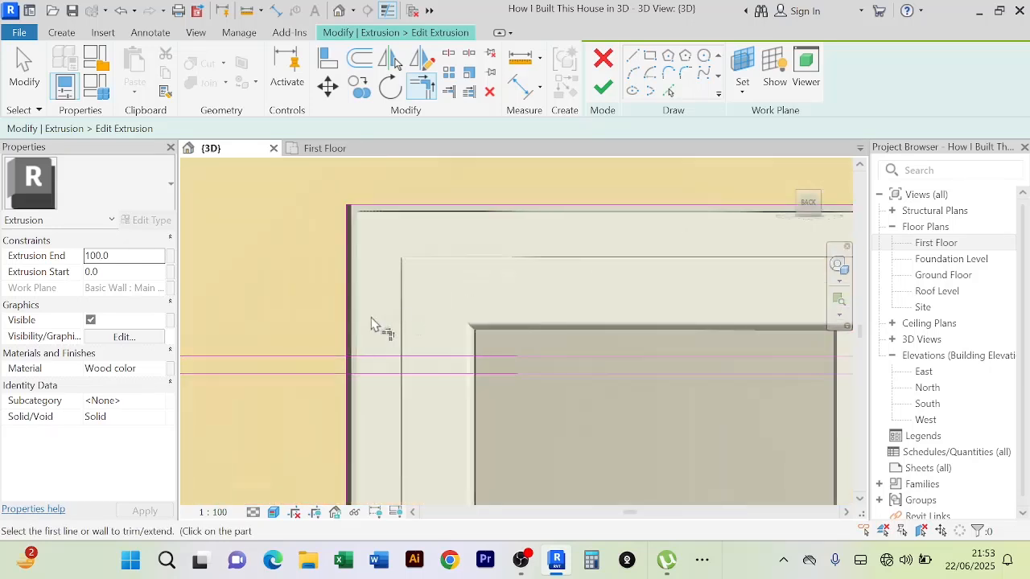
left_click(316, 357)
scroll(356, 415, "down", 3)
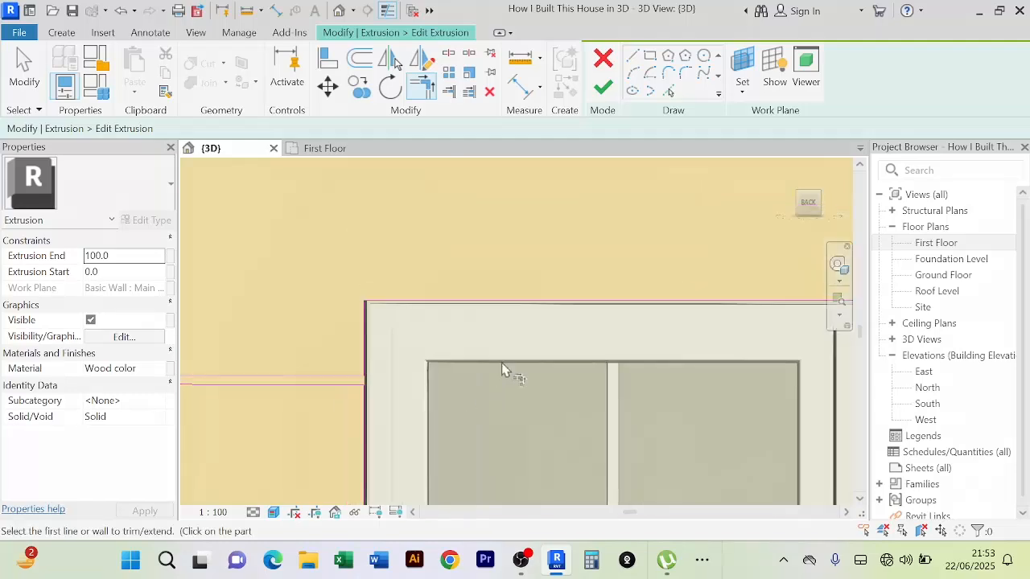
Trim the two joint lines near the upper double window's bottom to corners with its left edge
scroll(510, 371, "down", 1)
middle_click_drag(524, 379, 443, 225)
scroll(443, 225, "up", 1)
scroll(344, 414, "up", 4)
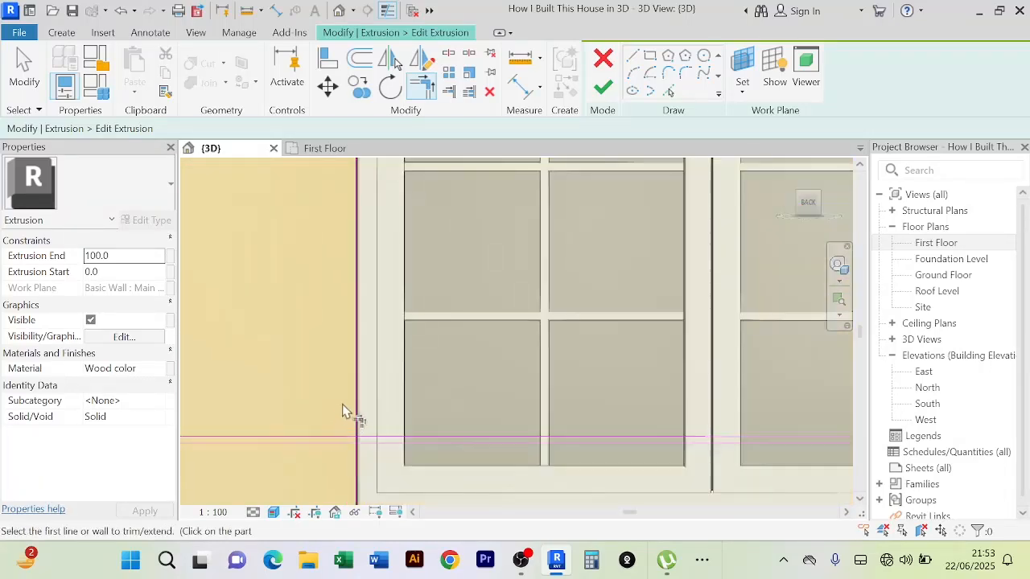
left_click(361, 390)
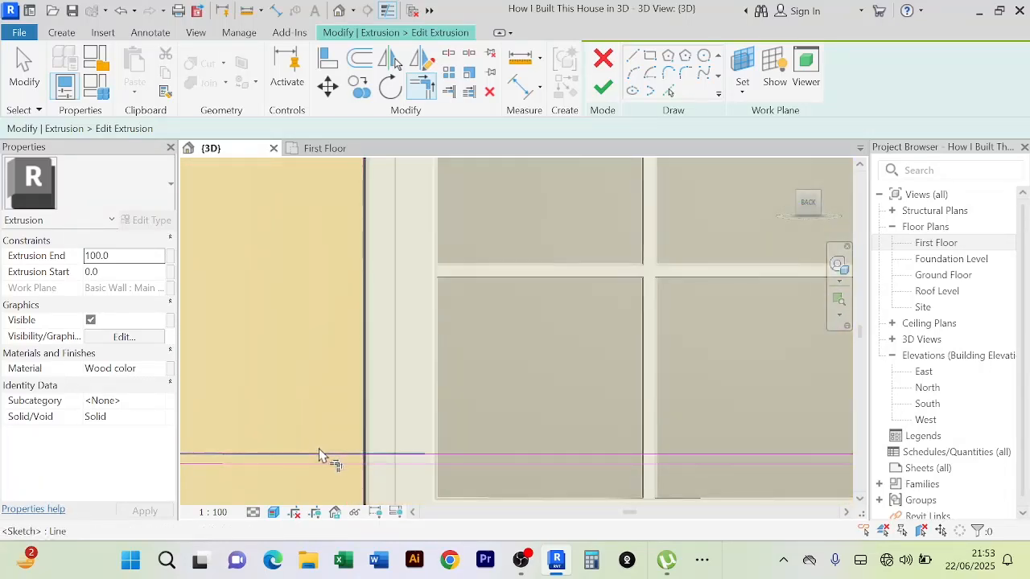
scroll(563, 371, "down", 5)
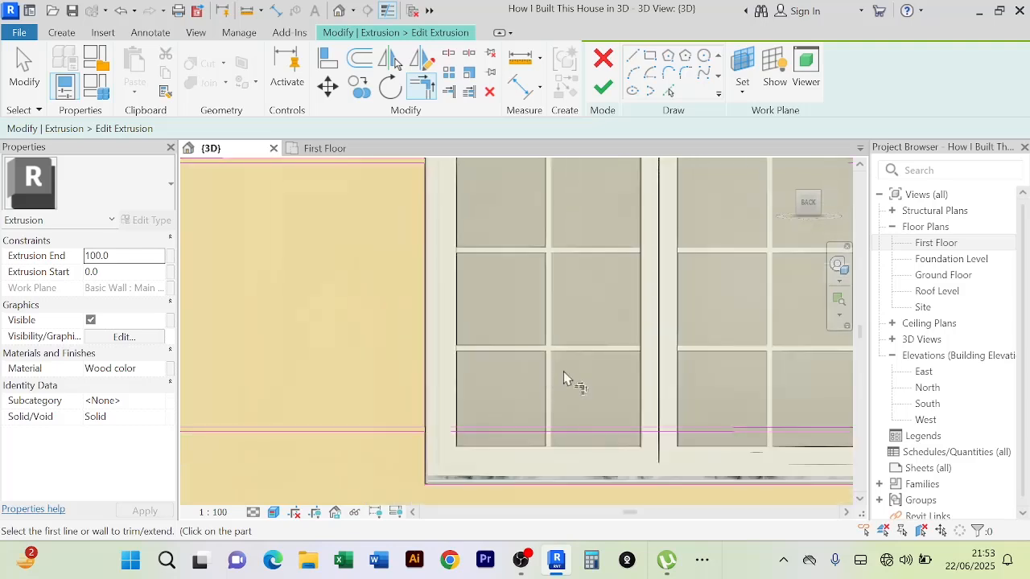
Trim the two head joint lines to corners with the upper double window's right edge
middle_click_drag(533, 383, 292, 424)
scroll(490, 317, "up", 4)
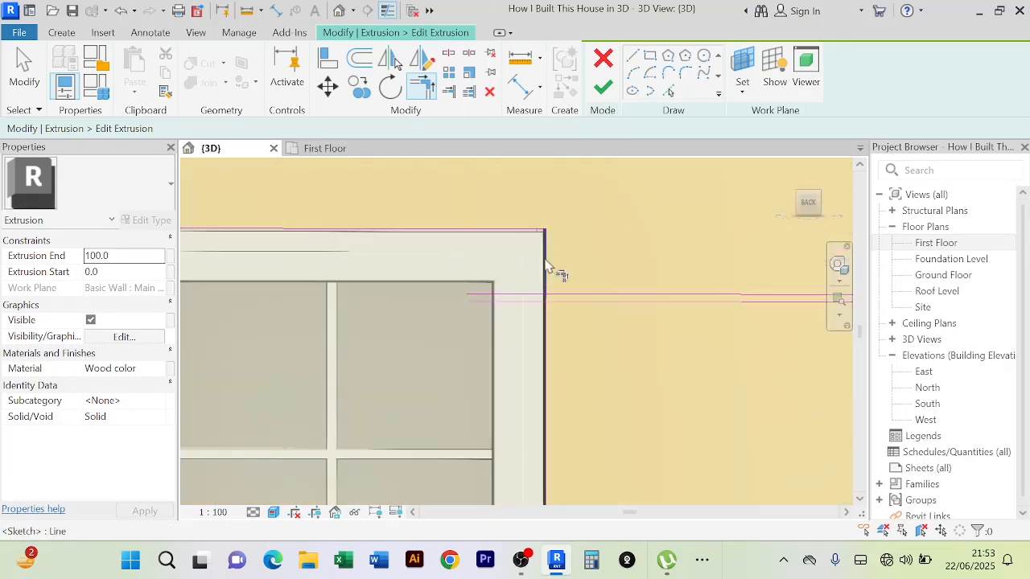
left_click(551, 346)
scroll(616, 391, "down", 3)
scroll(563, 246, "up", 2)
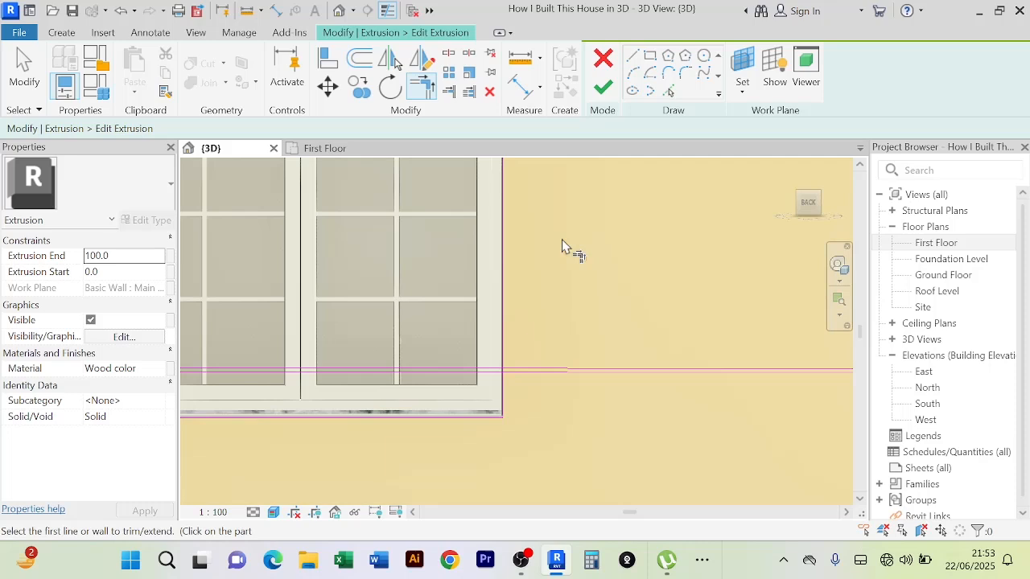
Trim the two joint lines near the upper double window's bottom to corners with its right edge
left_click(506, 332)
left_click(534, 368)
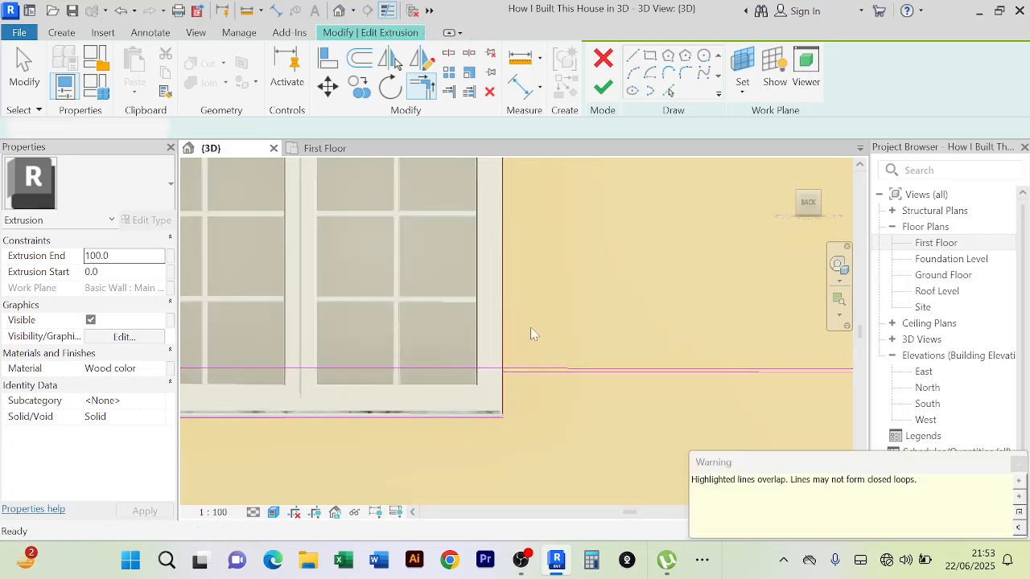
left_click(507, 336)
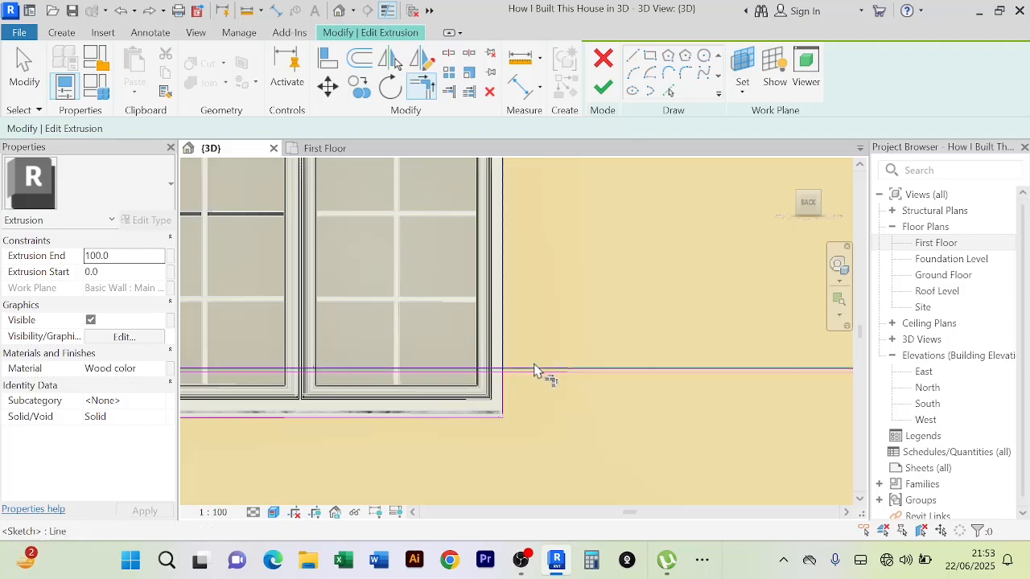
left_click(534, 370)
scroll(616, 420, "down", 5)
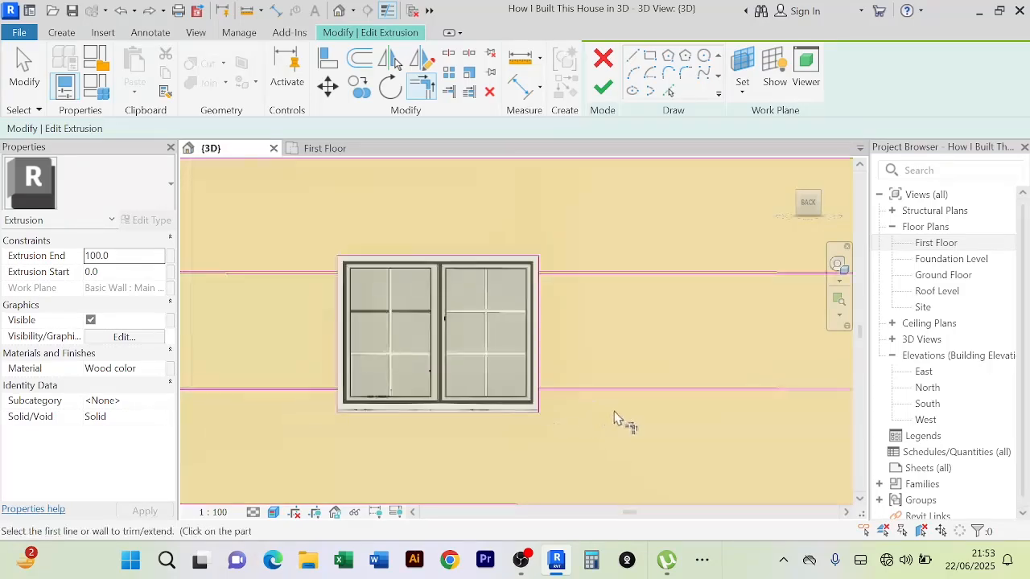
Trim the joint lines crossing the lower narrow window's upper part to corners with the opening's side edges
middle_click_drag(636, 437, 676, 226)
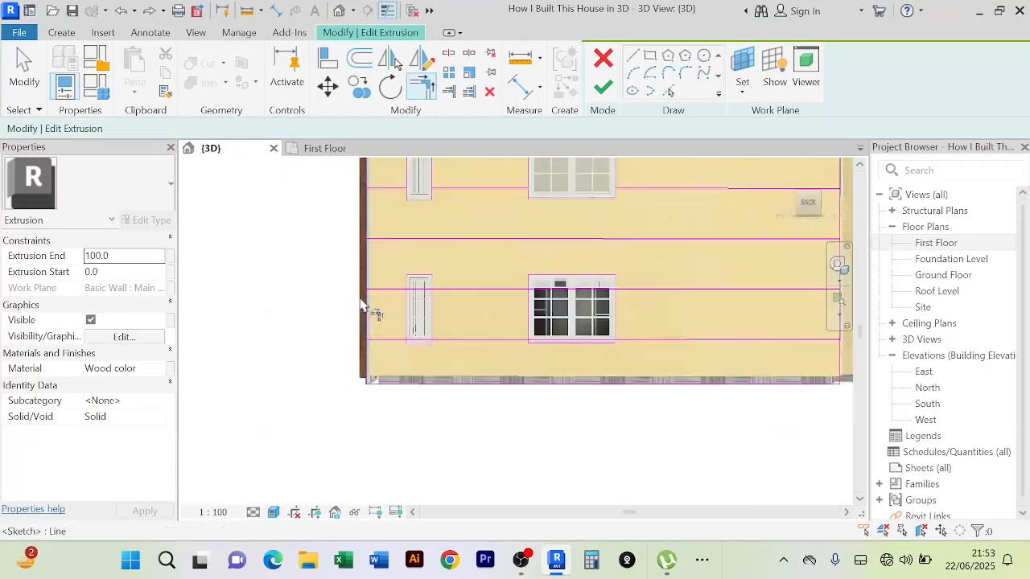
scroll(387, 285, "up", 8)
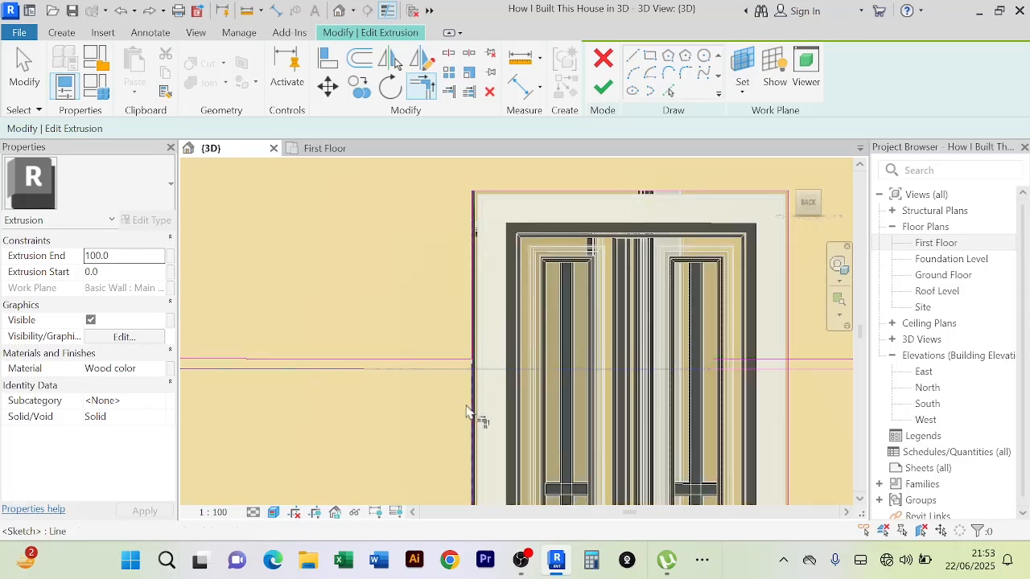
middle_click_drag(380, 409, 201, 376)
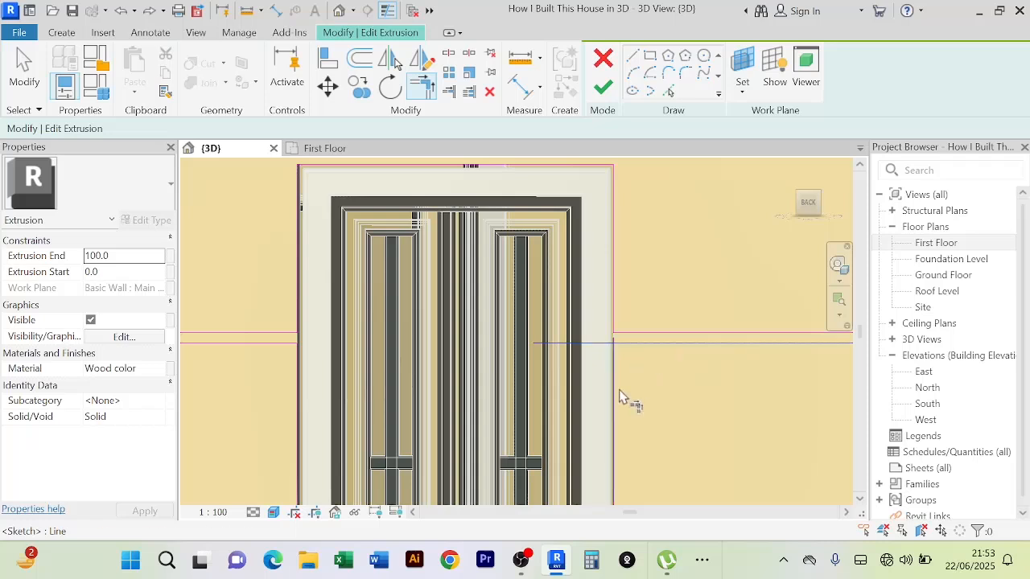
Trim the sill-level strip lines to both side edges of the narrow ground-floor window outline
scroll(477, 415, "down", 3)
scroll(471, 424, "up", 3)
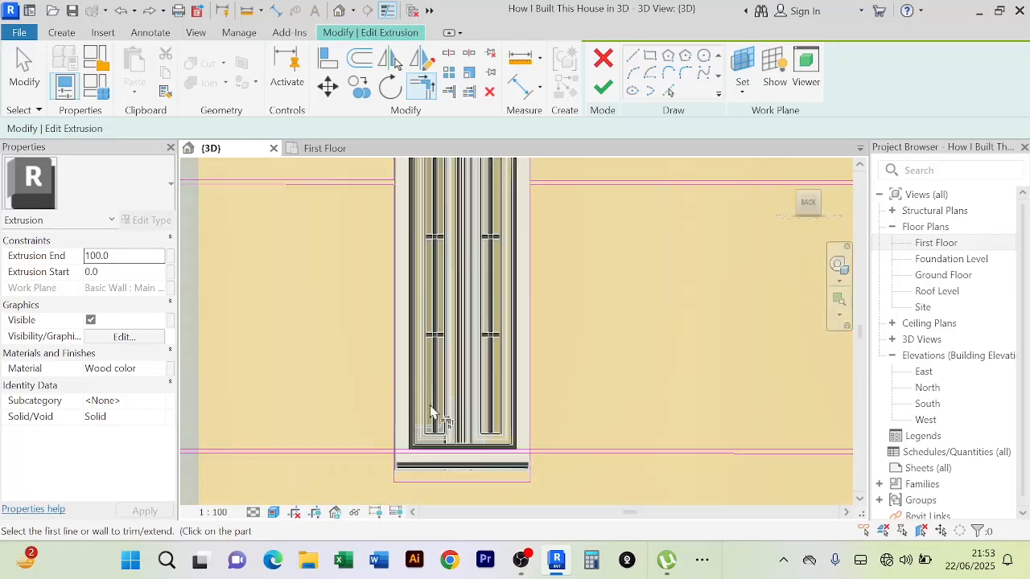
scroll(397, 448, "up", 3)
left_click(392, 429)
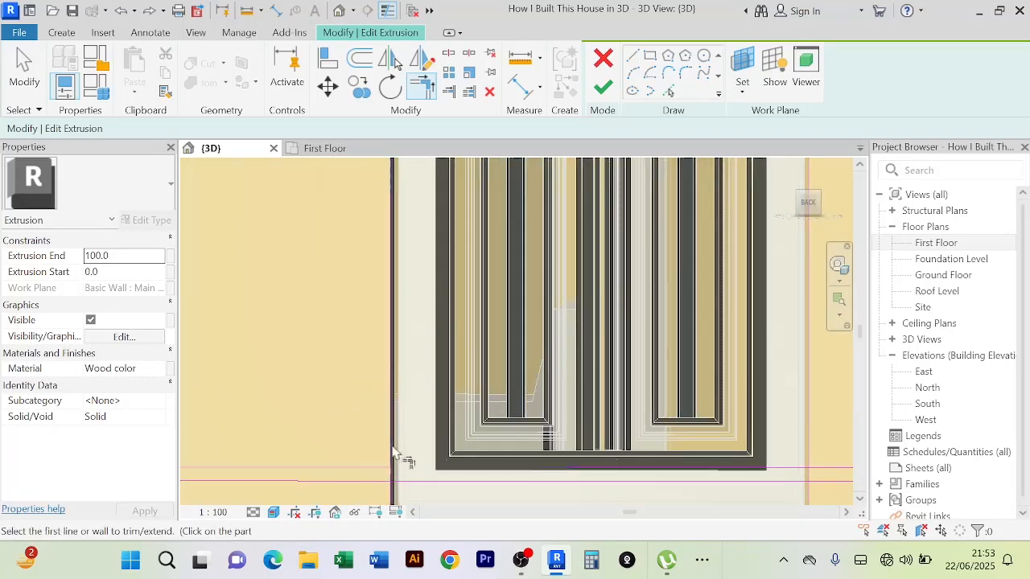
mouse_move(445, 425)
middle_mouse_down()
mouse_move(448, 294)
mouse_move(456, 299)
middle_mouse_up()
left_click(366, 355)
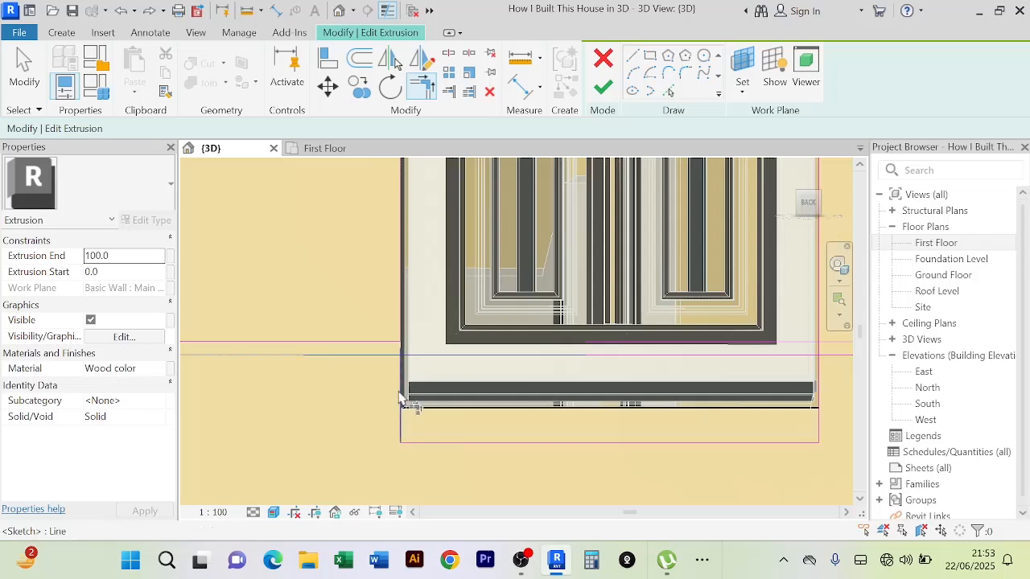
scroll(472, 389, "down", 2)
middle_click_drag(472, 388, 277, 429)
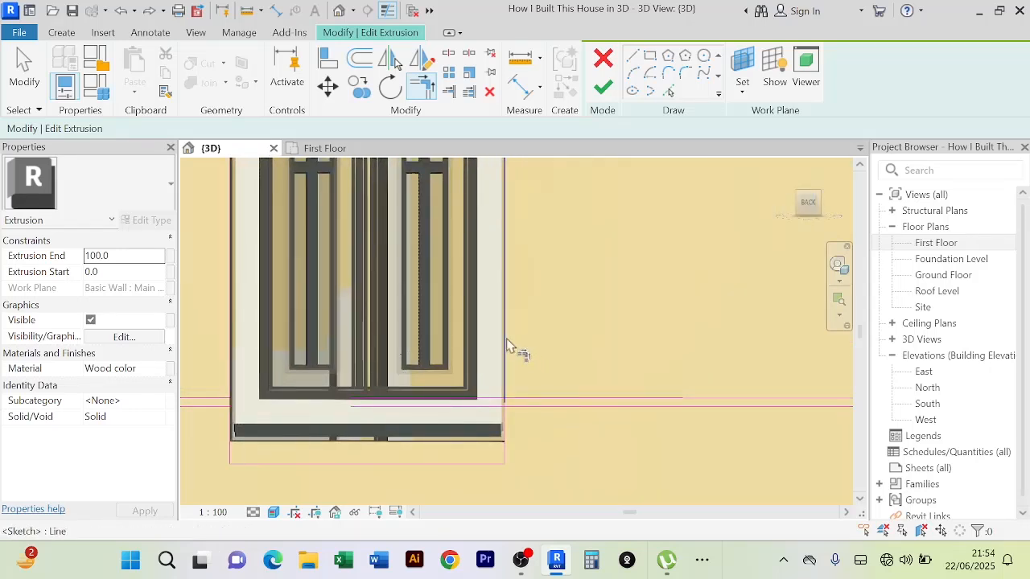
left_click(509, 435)
Trim the head-level and sill-level strip lines to the left edge of the wide ground-floor window outline
scroll(599, 328, "down", 5)
middle_click_drag(568, 345, 243, 414)
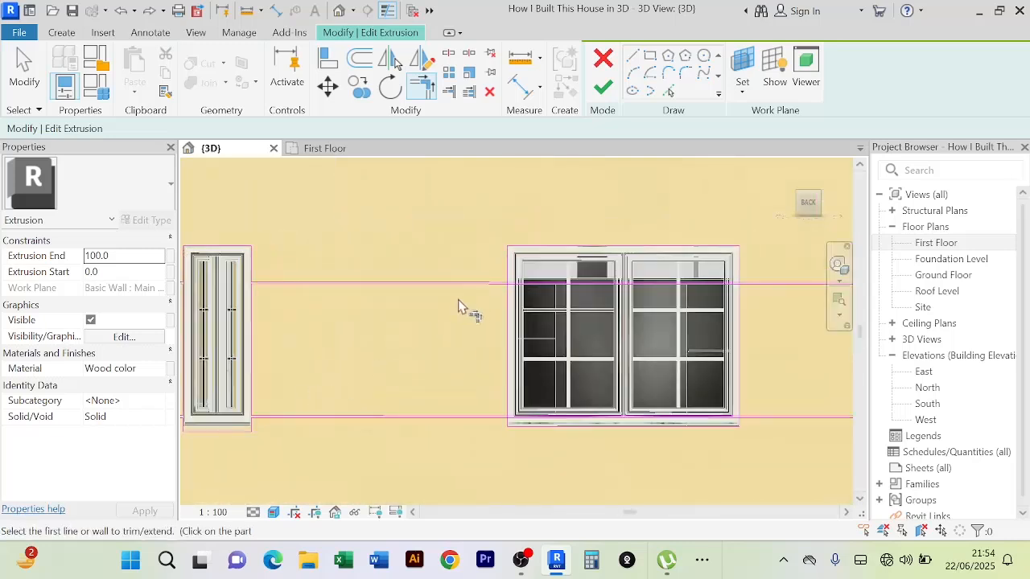
scroll(475, 284, "up", 3)
scroll(548, 253, "up", 3)
left_click(548, 238)
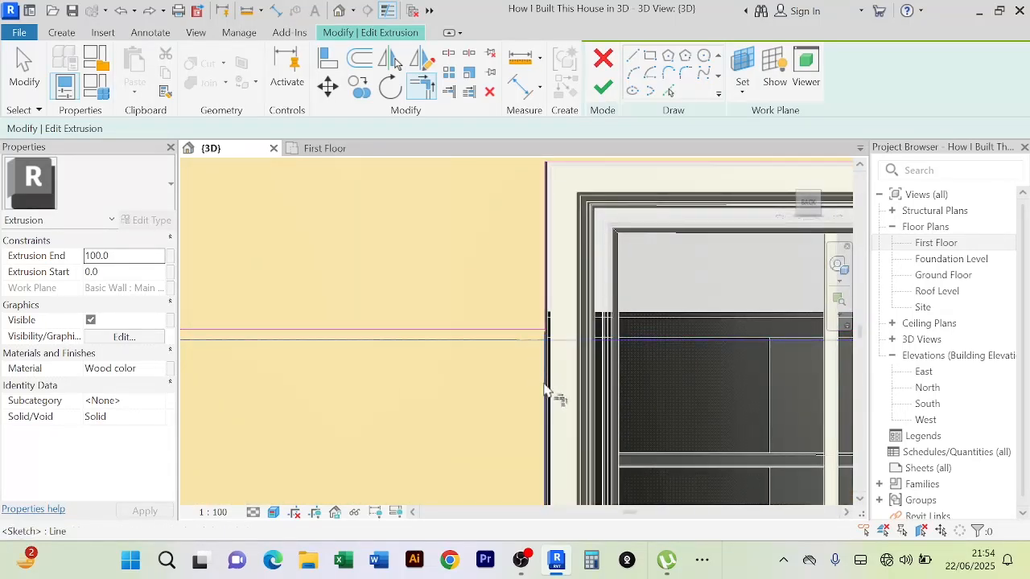
scroll(552, 394, "down", 3)
middle_click_drag(578, 345, 577, 153)
scroll(564, 430, "up", 3)
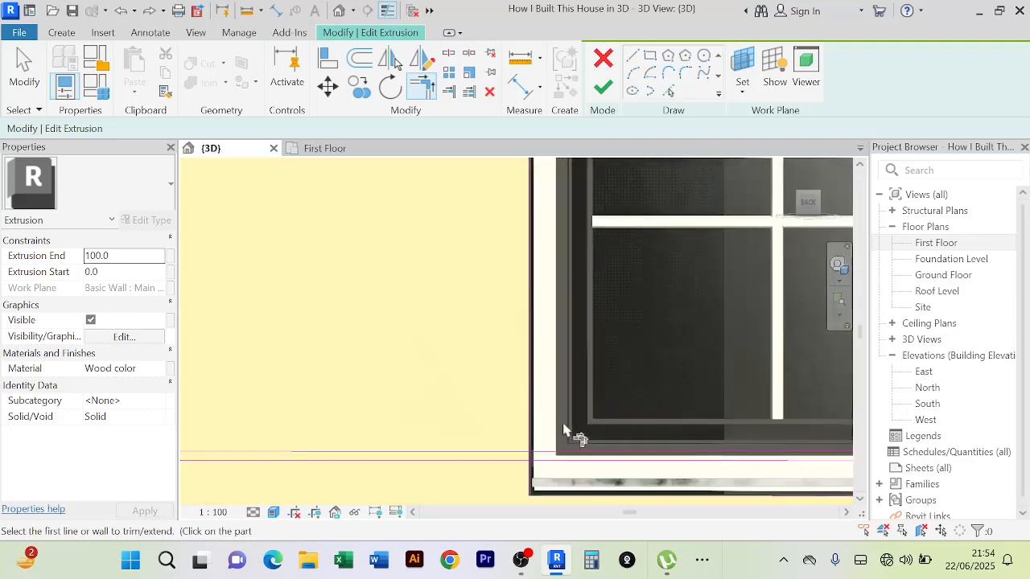
left_click(529, 484)
Trim the sill-level strip lines to the right edge of the wide ground-floor window outline
scroll(611, 413, "down", 3)
middle_click_drag(529, 425, 293, 455)
middle_click_drag(600, 417, 494, 376)
scroll(587, 410, "up", 2)
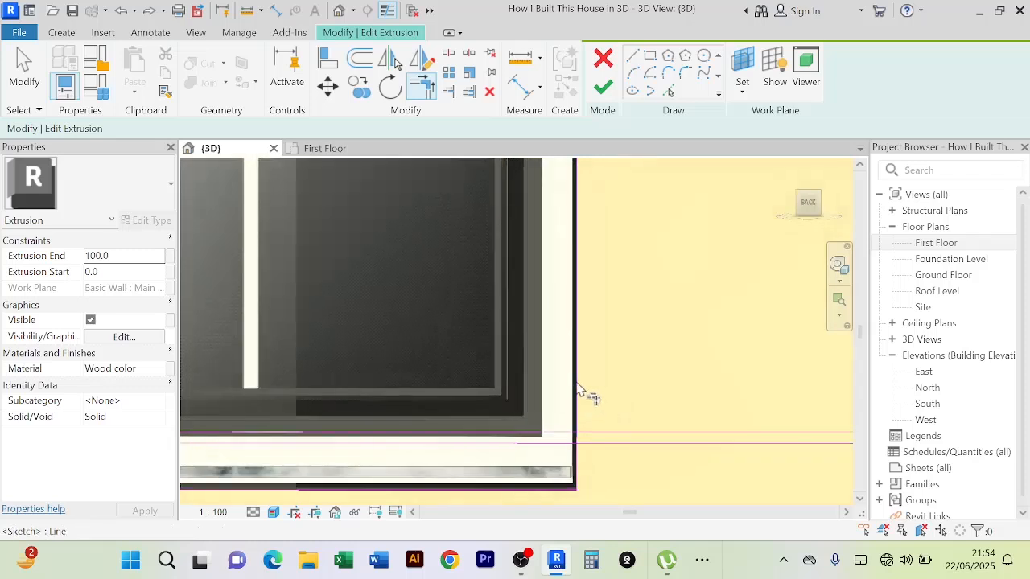
left_click(606, 447)
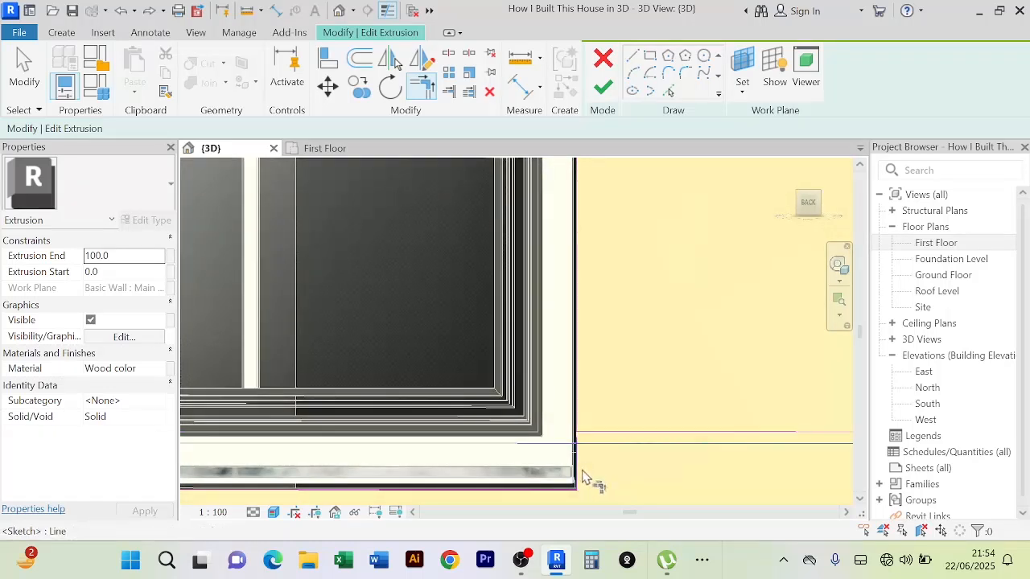
left_click(581, 471)
Trim the head-level strip lines to the right edge of the wide ground-floor window outline
scroll(635, 375, "down", 3)
middle_click_drag(694, 219, 630, 336)
middle_click_drag(619, 265, 609, 438)
scroll(559, 326, "up", 2)
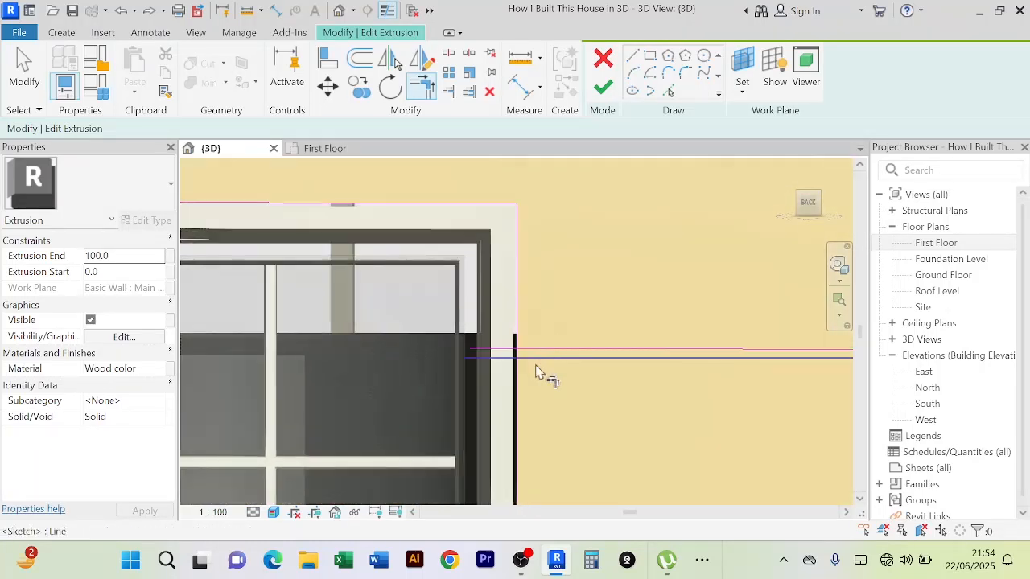
scroll(538, 373, "up", 2)
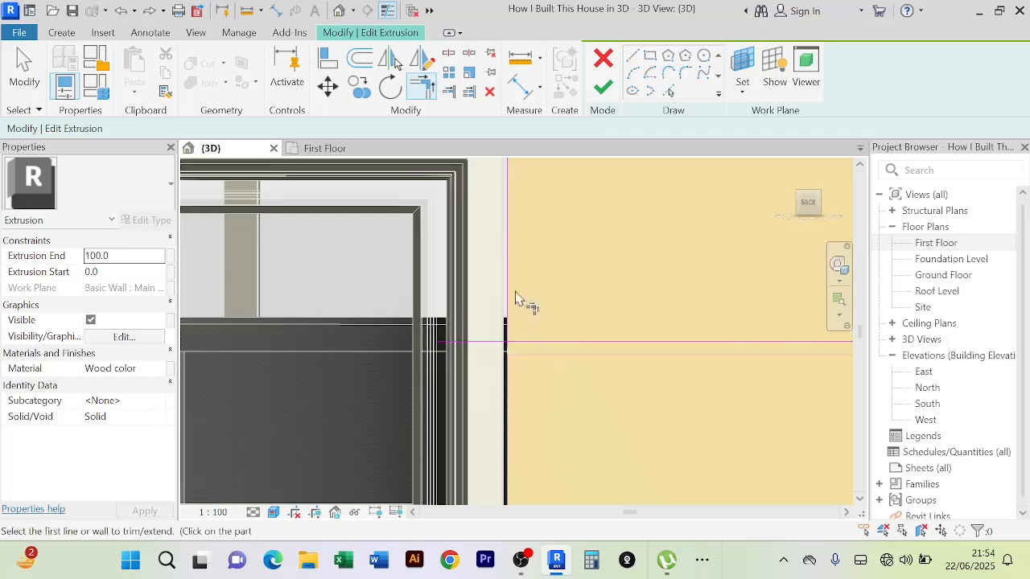
left_click(553, 343)
Split the wall's right boundary line between the two lines of the topmost horizontal strip
scroll(616, 265, "down", 8)
scroll(674, 396, "down", 3)
middle_click_drag(674, 396, 508, 413)
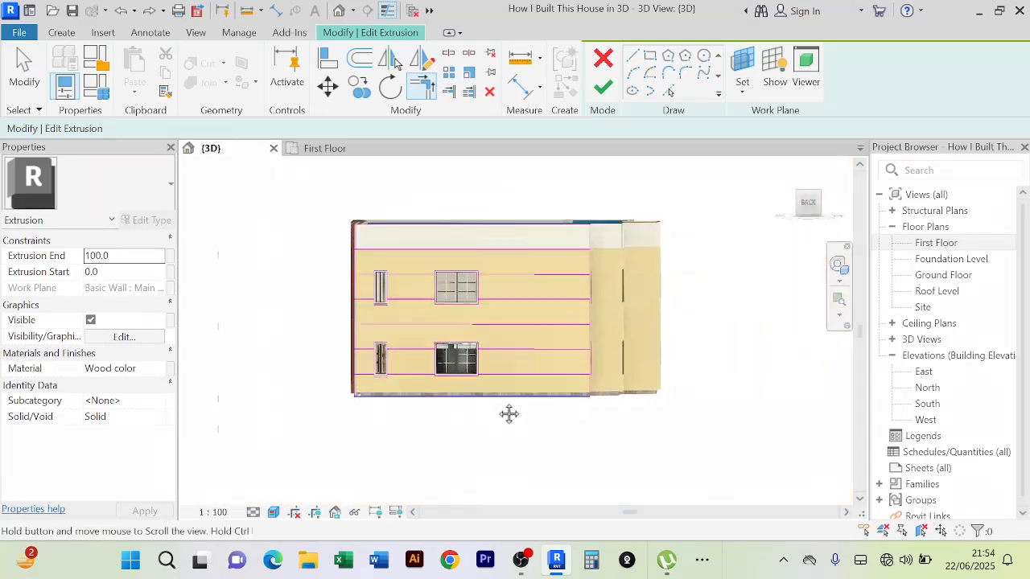
scroll(591, 304, "up", 6)
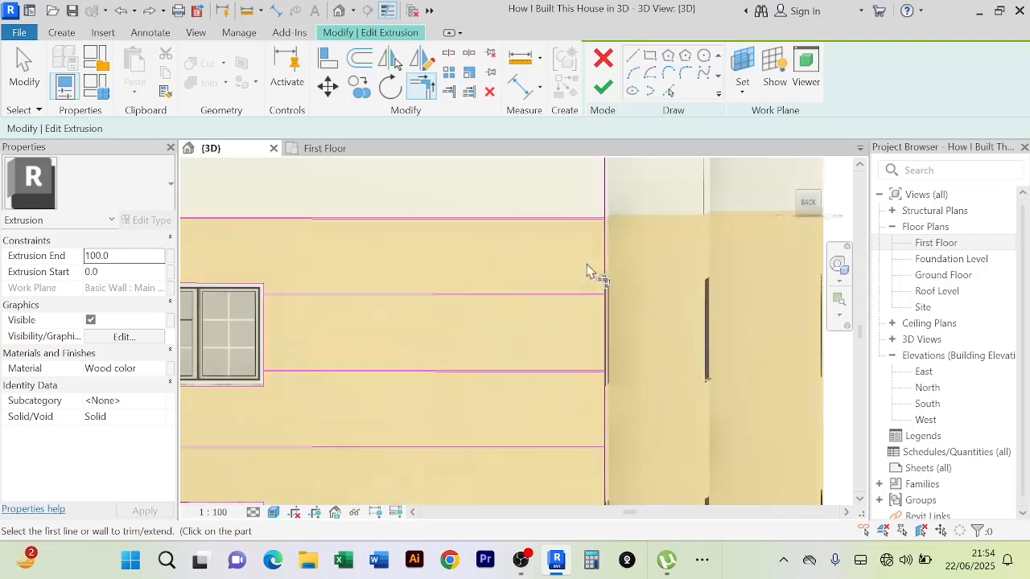
middle_click_drag(595, 257, 552, 357)
scroll(592, 285, "up", 7)
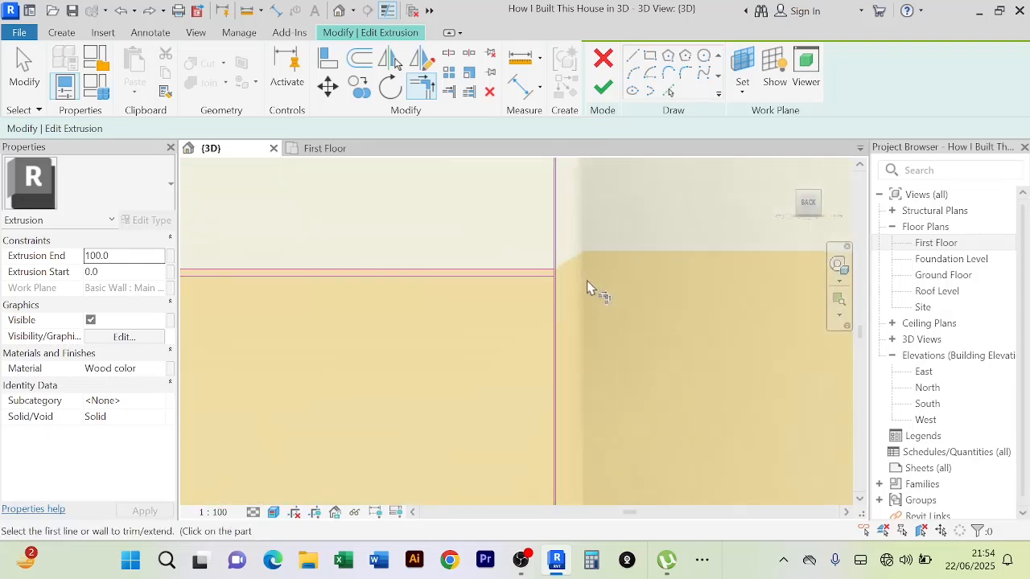
scroll(545, 277, "down", 2)
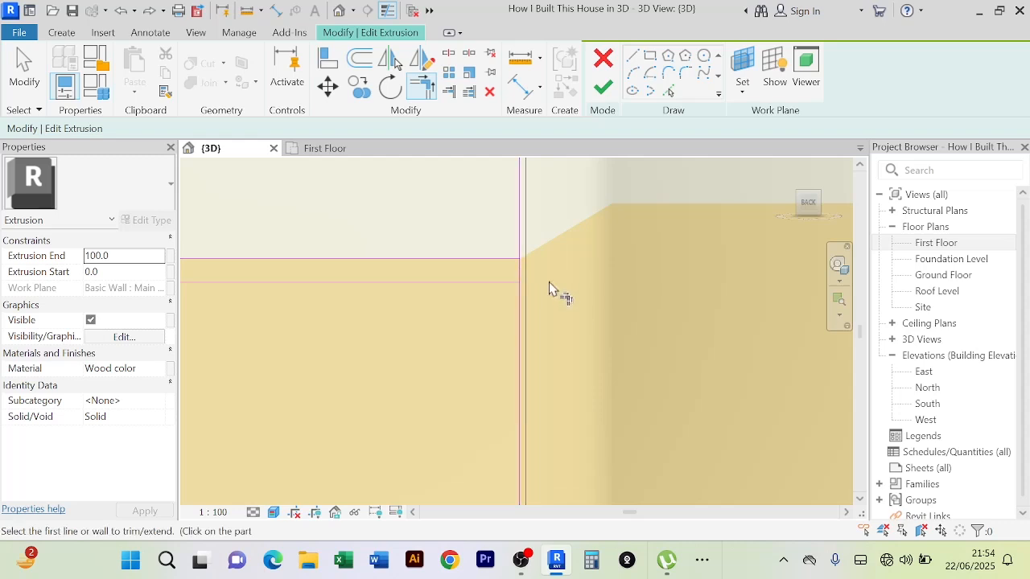
scroll(551, 283, "up", 5)
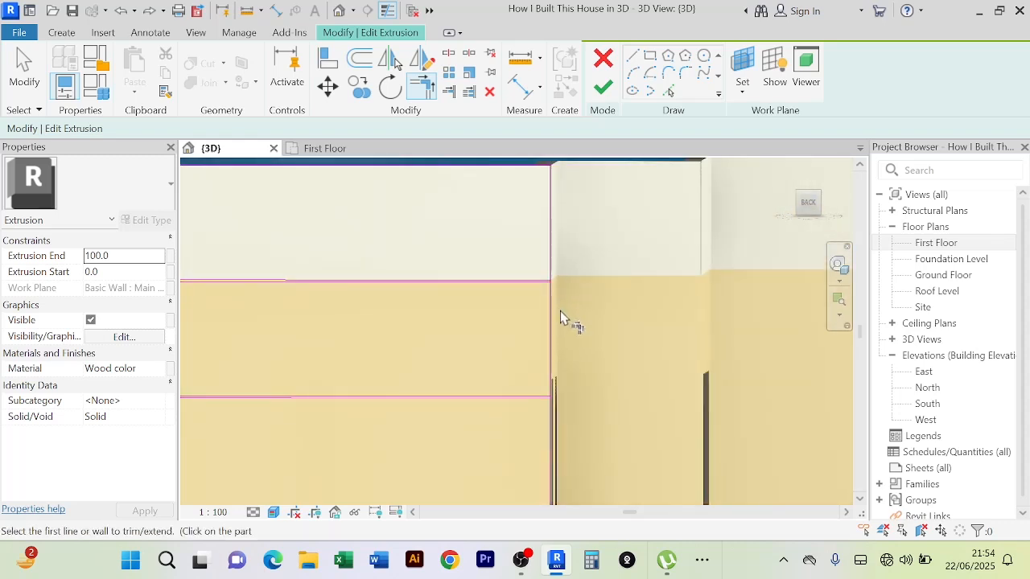
scroll(561, 280, "up", 2)
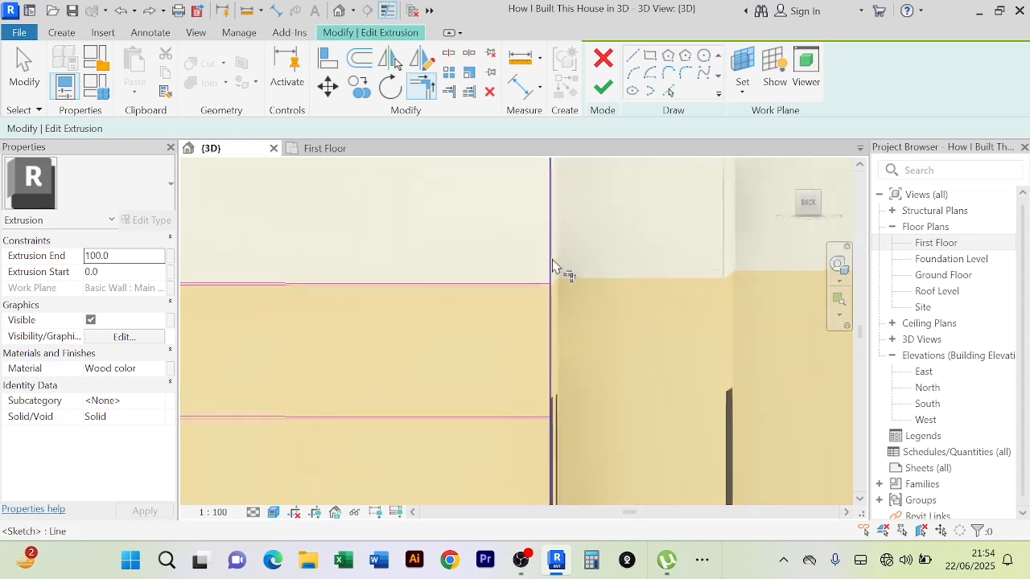
left_click(447, 55)
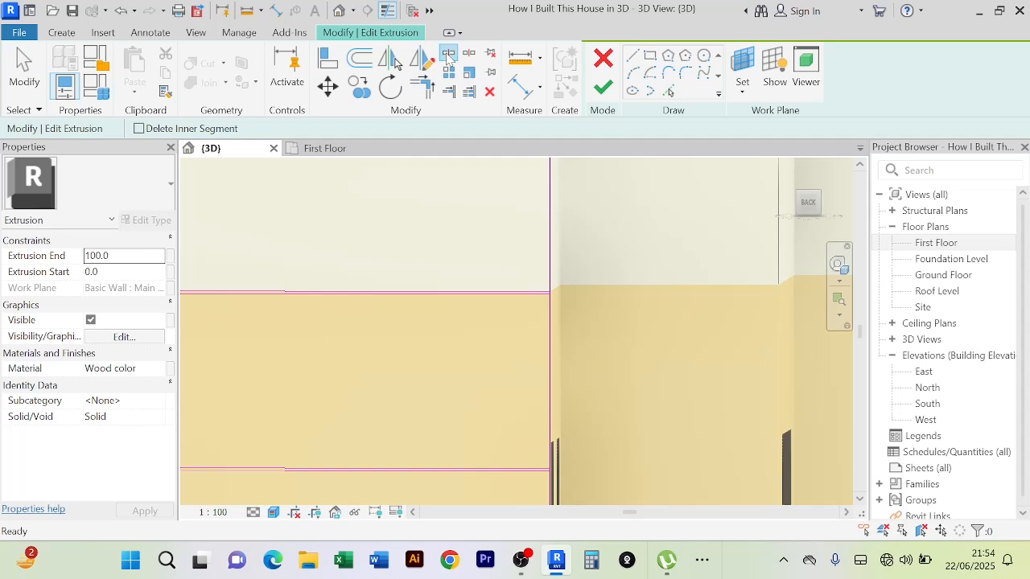
scroll(660, 314, "down", 4)
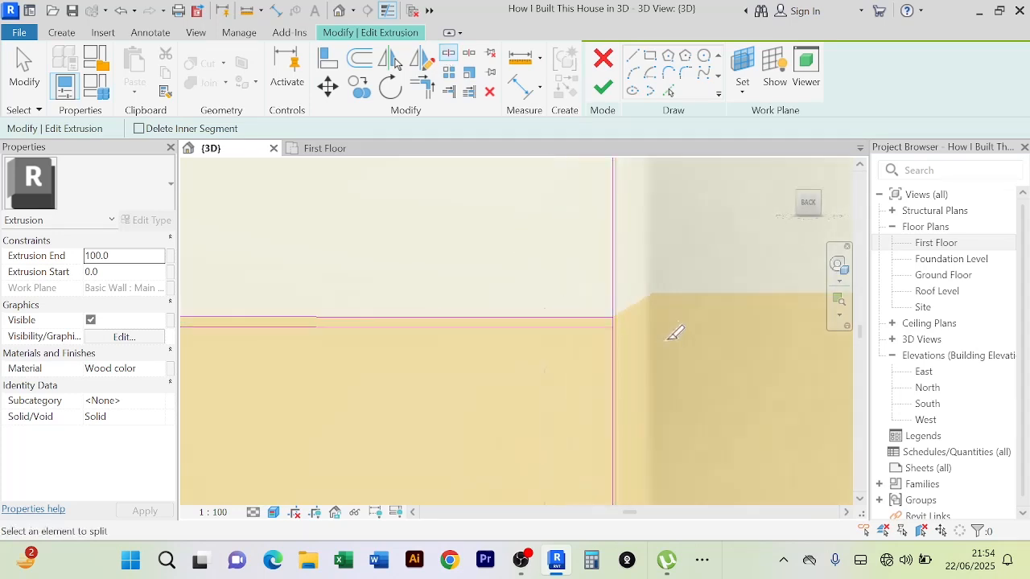
scroll(671, 304, "up", 5)
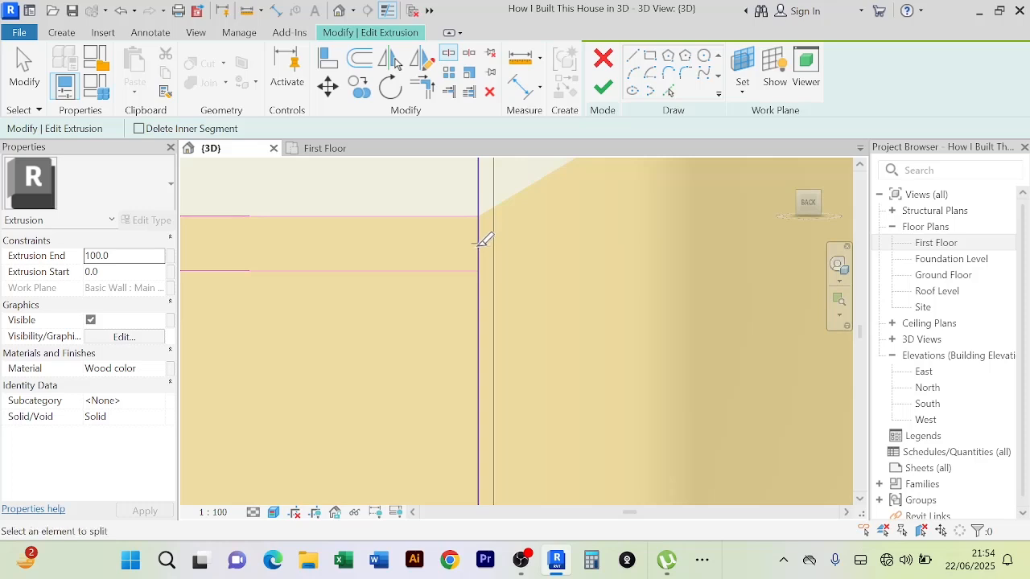
left_click(478, 246)
Split the right boundary line between the strip lines at the first-floor window head level
scroll(510, 257, "down", 5)
middle_click_drag(602, 423, 625, 274)
mouse_move(620, 475)
middle_mouse_down()
mouse_move(669, 182)
mouse_move(613, 349)
middle_mouse_up()
scroll(643, 368, "up", 4)
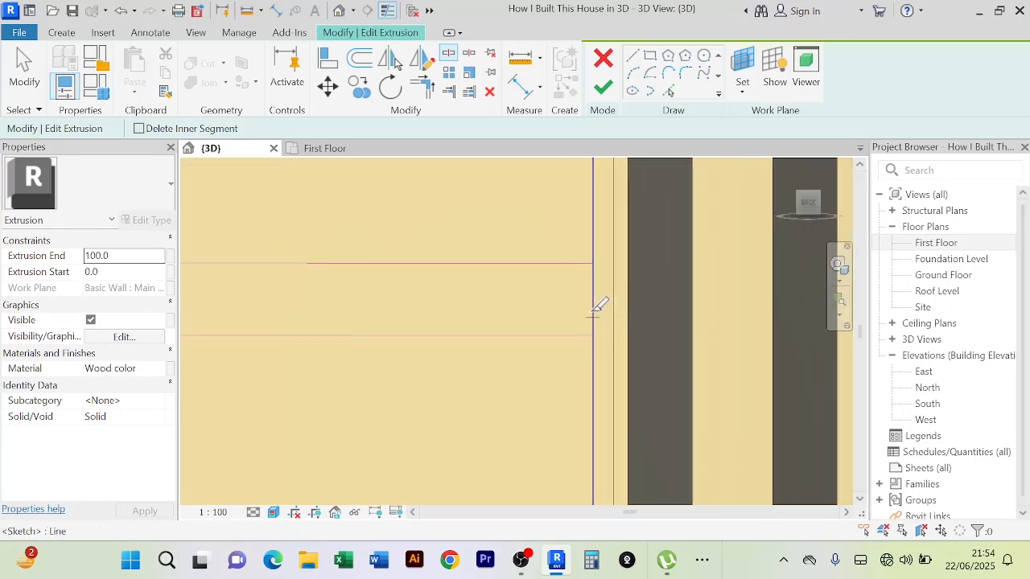
scroll(618, 369, "down", 2)
Split the right boundary line between the strip lines at the first-floor window sill level
middle_click_drag(666, 420, 658, 201)
mouse_move(658, 450)
middle_mouse_down()
mouse_move(652, 319)
mouse_move(670, 217)
middle_mouse_up()
middle_click_drag(637, 447, 635, 242)
mouse_move(650, 434)
middle_mouse_down()
mouse_move(639, 278)
mouse_move(653, 320)
mouse_move(633, 471)
middle_mouse_up()
key("s")
key("l")
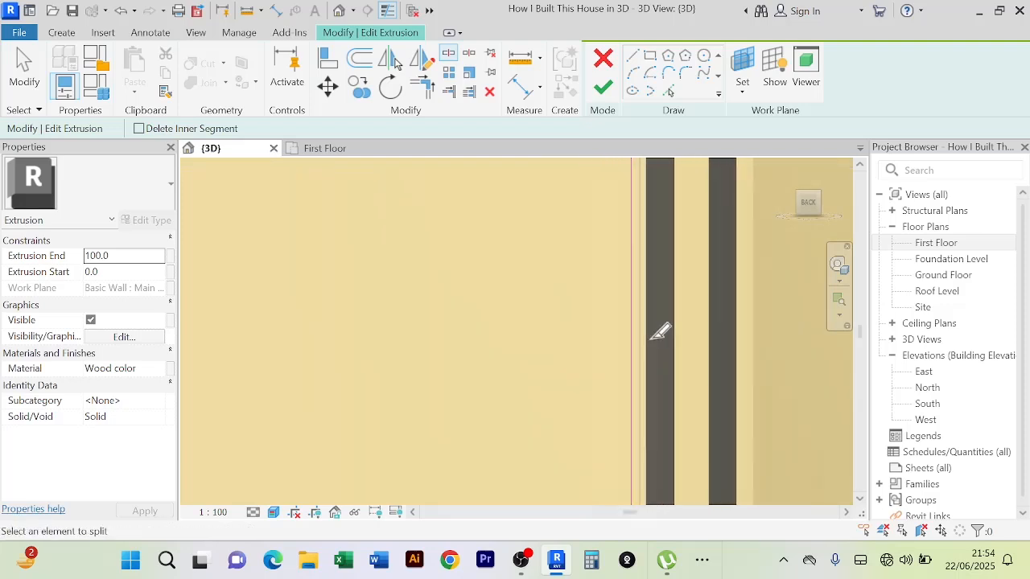
scroll(667, 338, "down", 2)
middle_click_drag(664, 404, 685, 301)
scroll(641, 384, "up", 3)
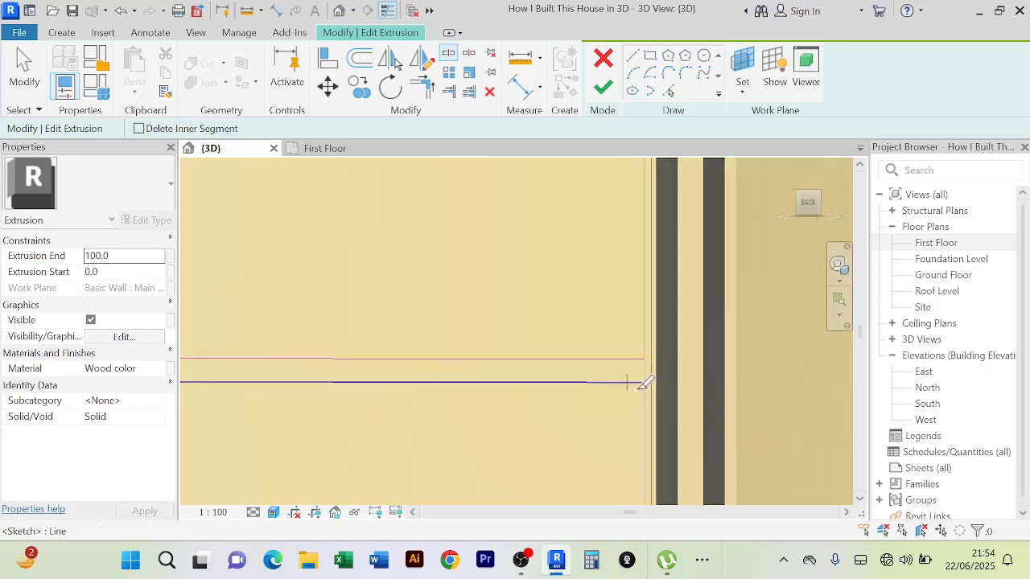
scroll(704, 338, "down", 5)
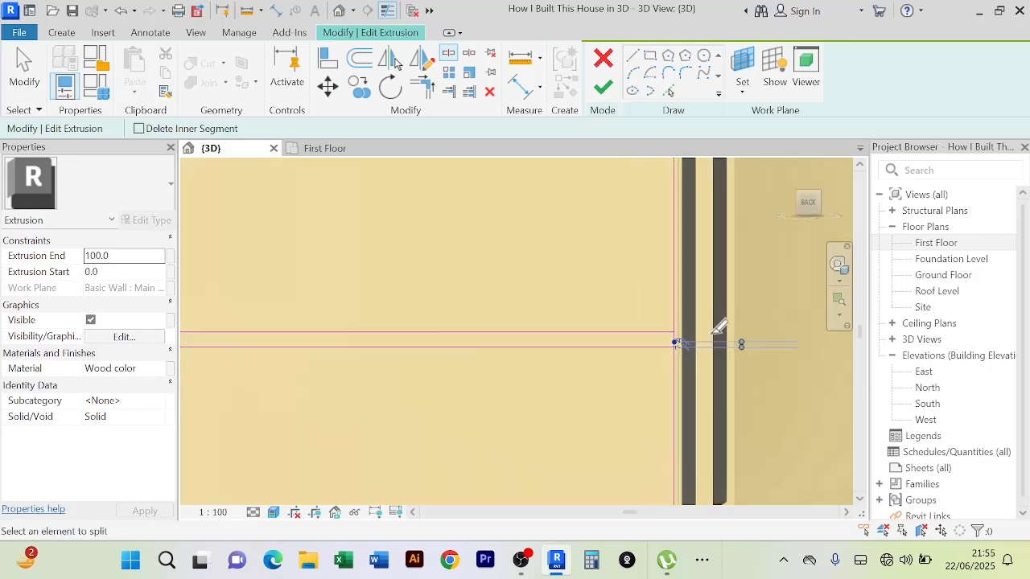
Split the right boundary line between the strip lines midway between the two floors' windows
mouse_move(724, 450)
middle_mouse_down()
mouse_move(707, 305)
mouse_move(703, 338)
middle_mouse_up()
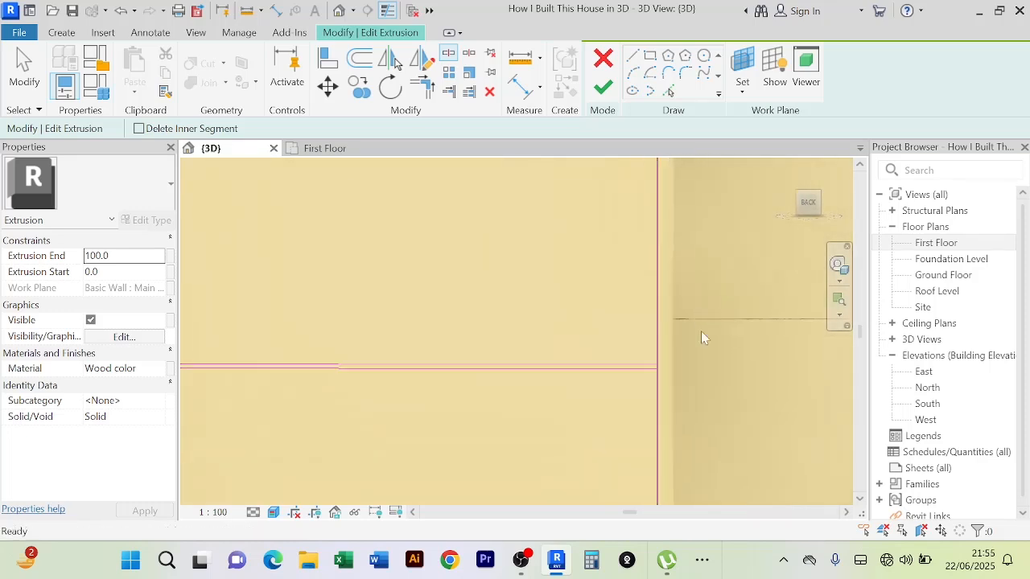
scroll(676, 366, "up", 6)
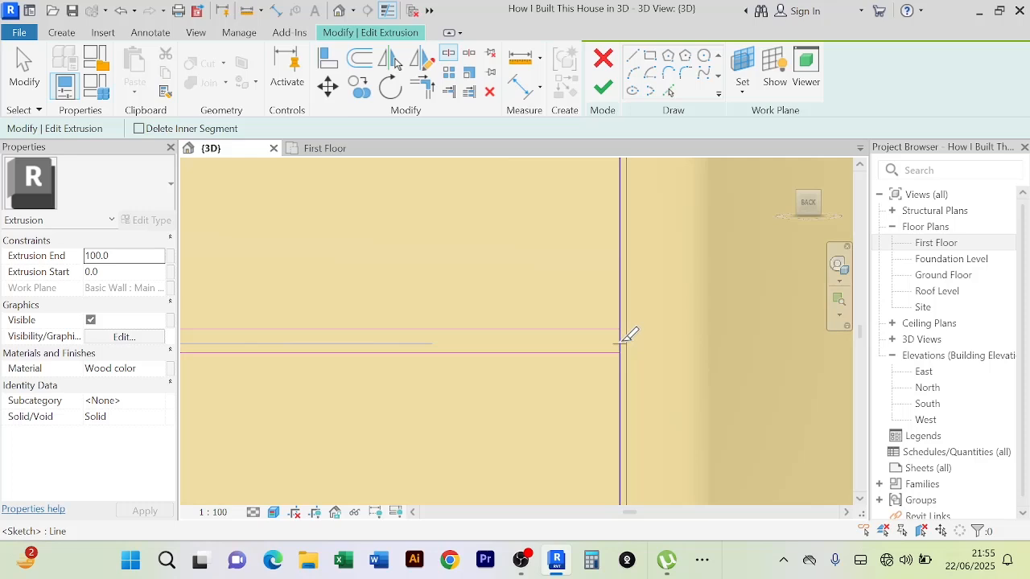
scroll(689, 362, "down", 4)
Split the right boundary line between the strip lines at the ground-floor window head level
middle_click_drag(718, 404, 705, 305)
scroll(700, 316, "down", 2)
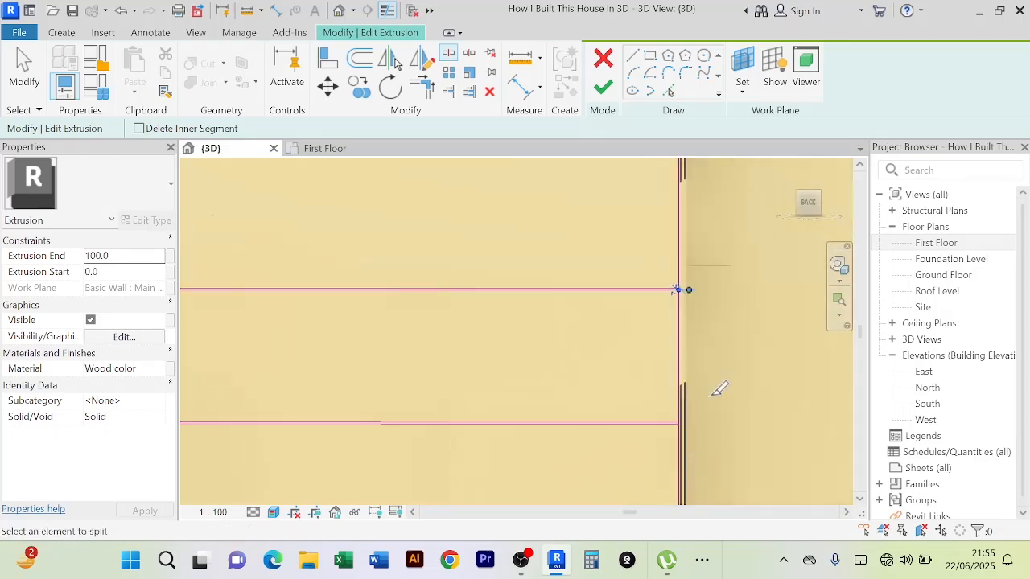
middle_click_drag(716, 437, 713, 368)
scroll(669, 366, "up", 5)
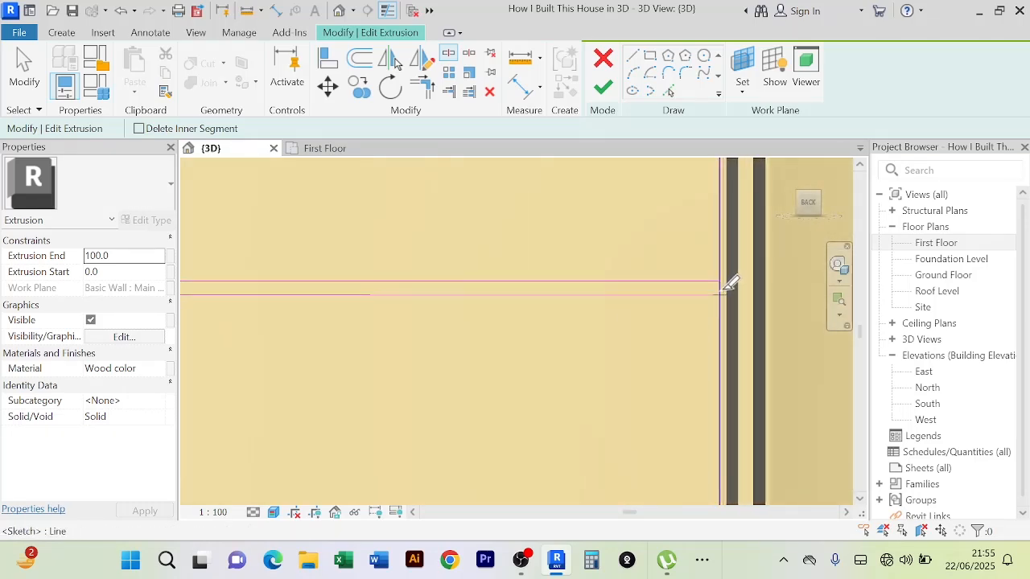
scroll(730, 284, "up", 3)
left_click(715, 289)
scroll(733, 323, "down", 5)
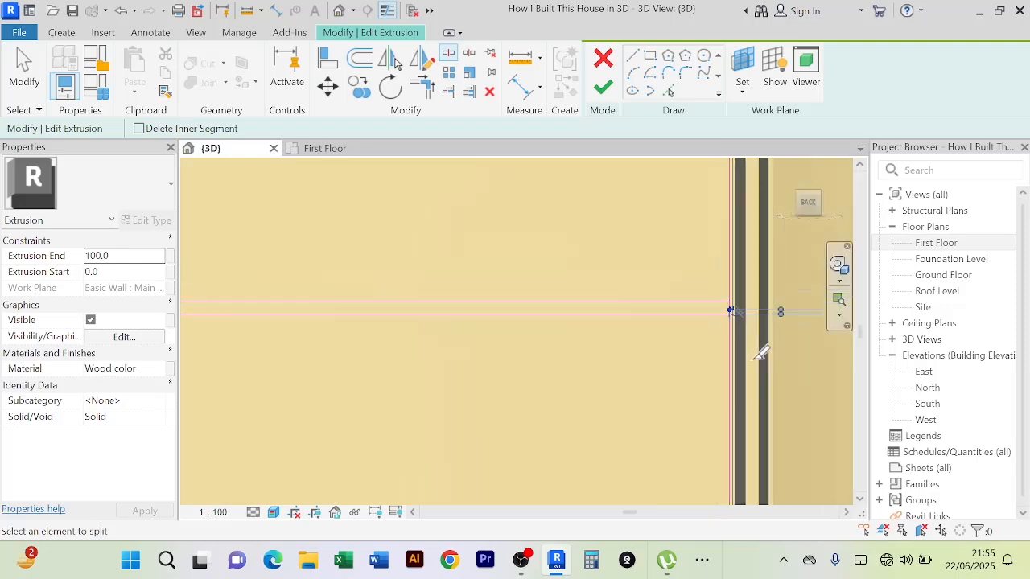
Split the right boundary line between the strip lines at the ground-floor window sill level
middle_click_drag(754, 378, 695, 313)
scroll(702, 323, "down", 3)
middle_click_drag(742, 487, 710, 383)
middle_click_drag(640, 500, 629, 421)
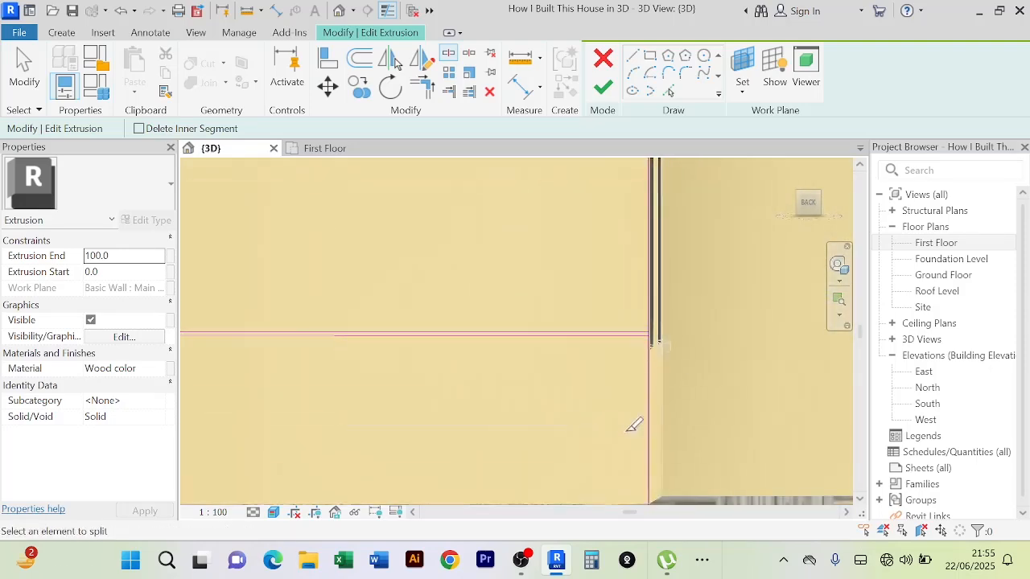
scroll(626, 394, "up", 4)
scroll(698, 265, "up", 3)
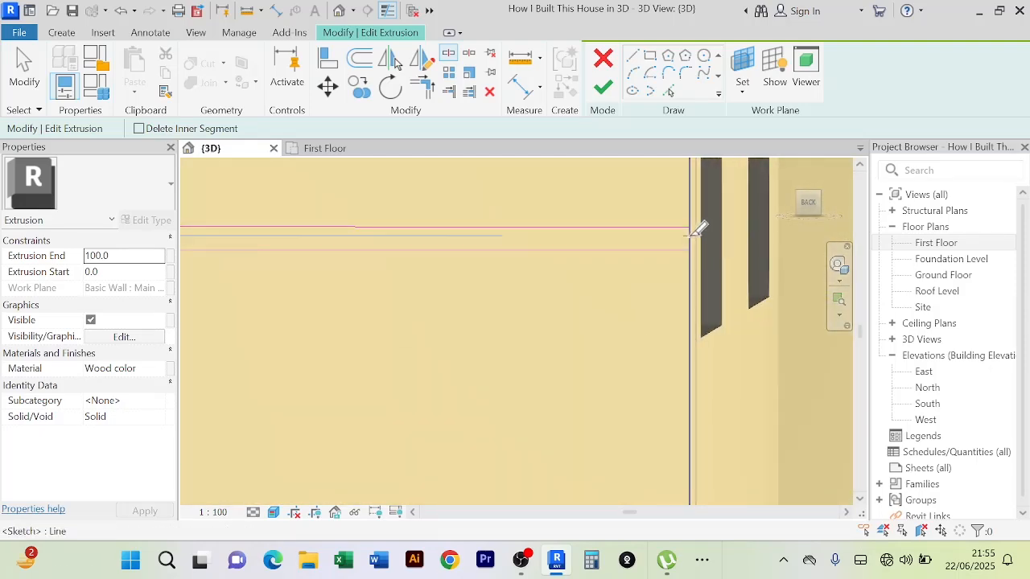
Split the wall's left boundary line between the strip lines at the ground-floor window sill level
scroll(722, 317, "down", 7)
middle_click_drag(325, 386, 536, 429)
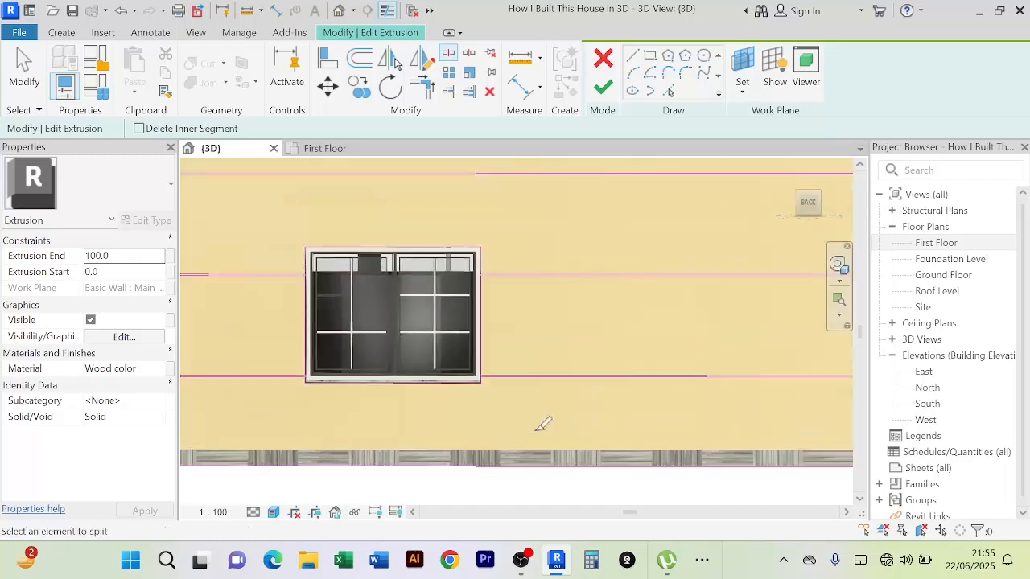
mouse_move(602, 418)
middle_mouse_down()
mouse_move(641, 427)
mouse_move(892, 419)
middle_mouse_up()
scroll(387, 384, "down", 1)
middle_click_drag(379, 430, 516, 442)
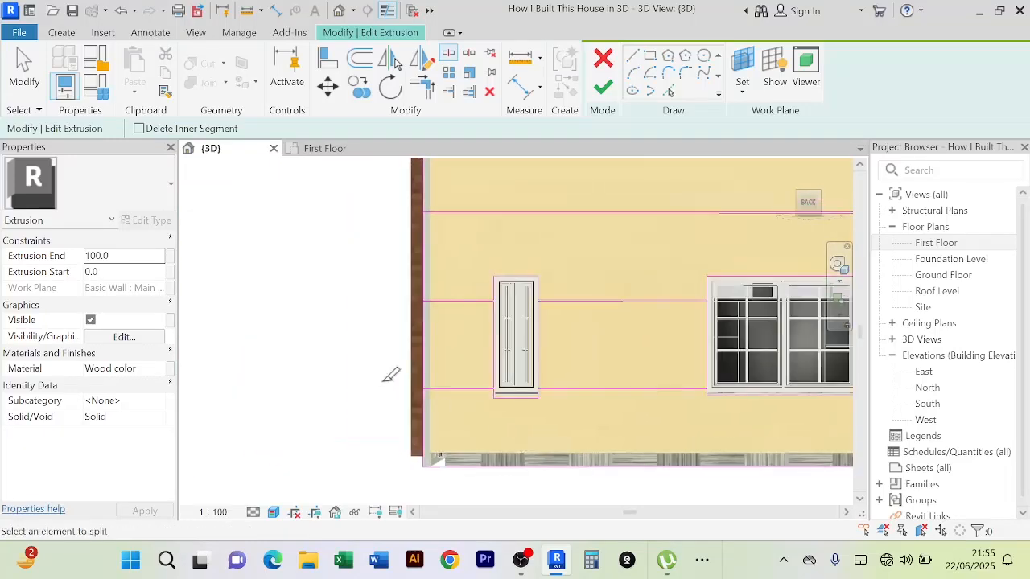
scroll(411, 385, "up", 7)
scroll(499, 406, "up", 5)
scroll(430, 368, "up", 3)
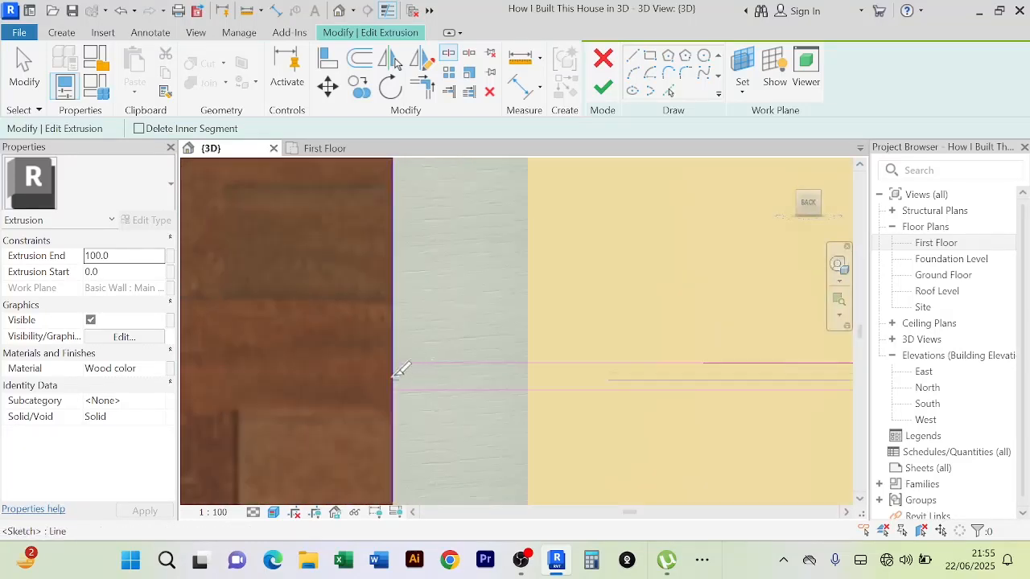
scroll(398, 370, "down", 4)
scroll(494, 287, "down", 4)
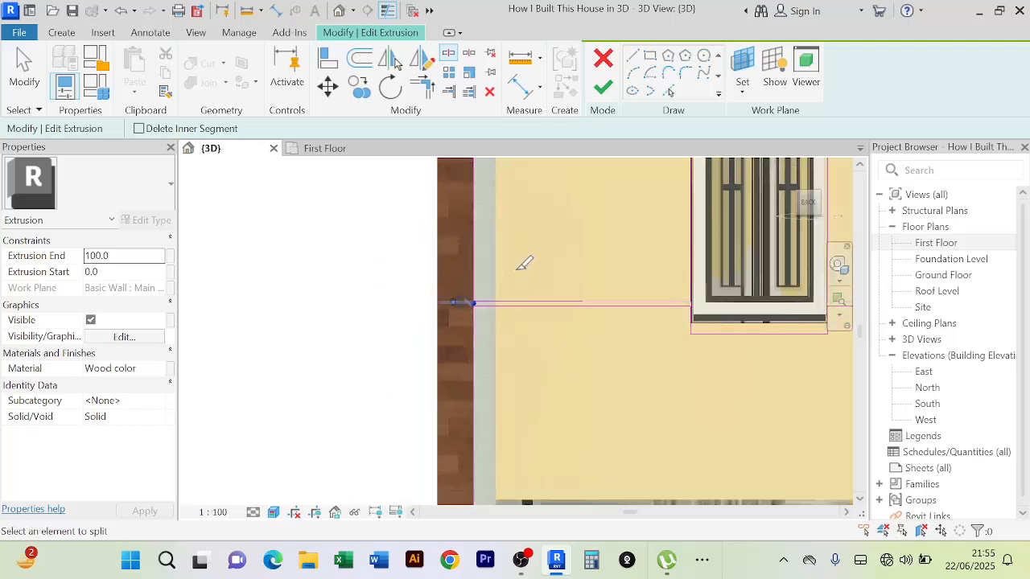
Split the wall's left boundary line between the strip lines at the ground-floor window head level
middle_click_drag(524, 265, 530, 514)
scroll(455, 434, "up", 3)
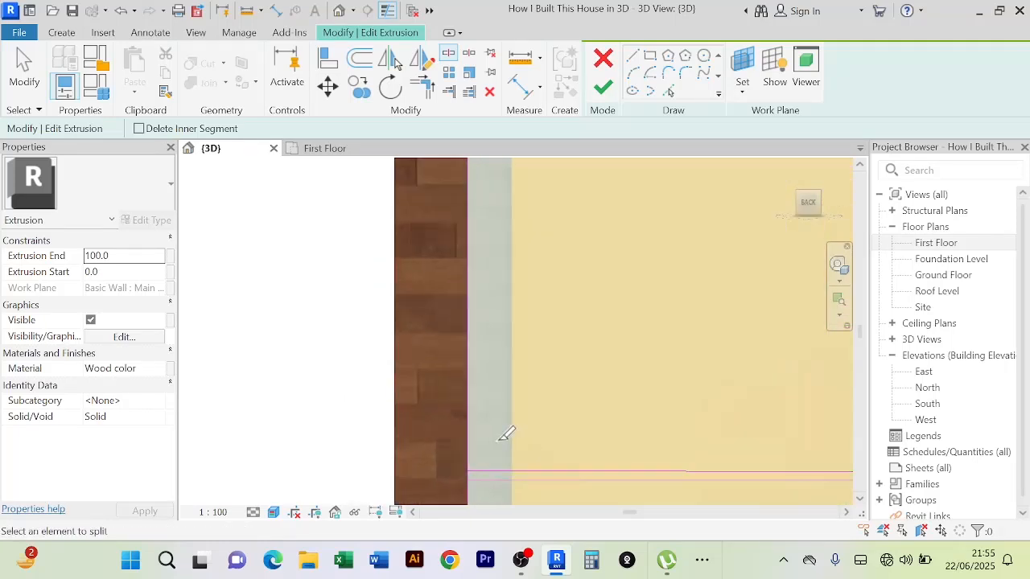
scroll(485, 323, "up", 3)
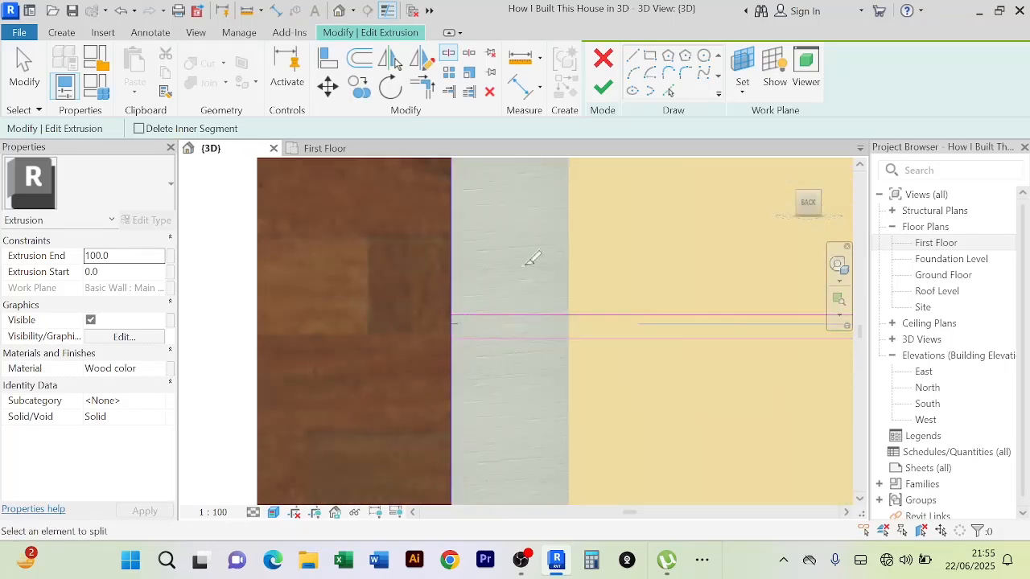
Split the wall's left boundary line between the strip lines midway between the two floors' windows
scroll(524, 267, "down", 3)
middle_click_drag(545, 281, 556, 418)
middle_click_drag(559, 310, 534, 386)
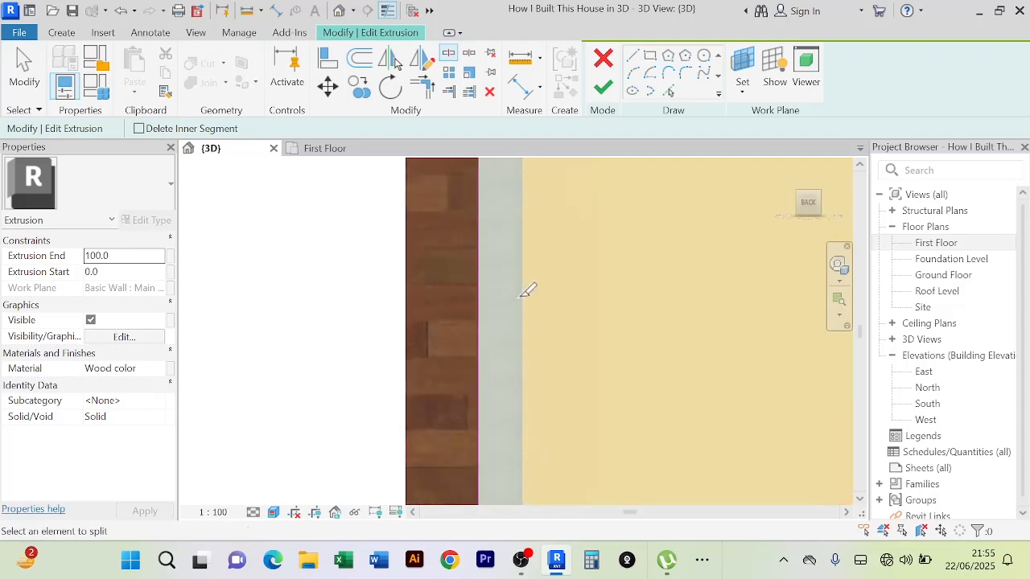
middle_click_drag(520, 298, 520, 386)
scroll(486, 283, "up", 3)
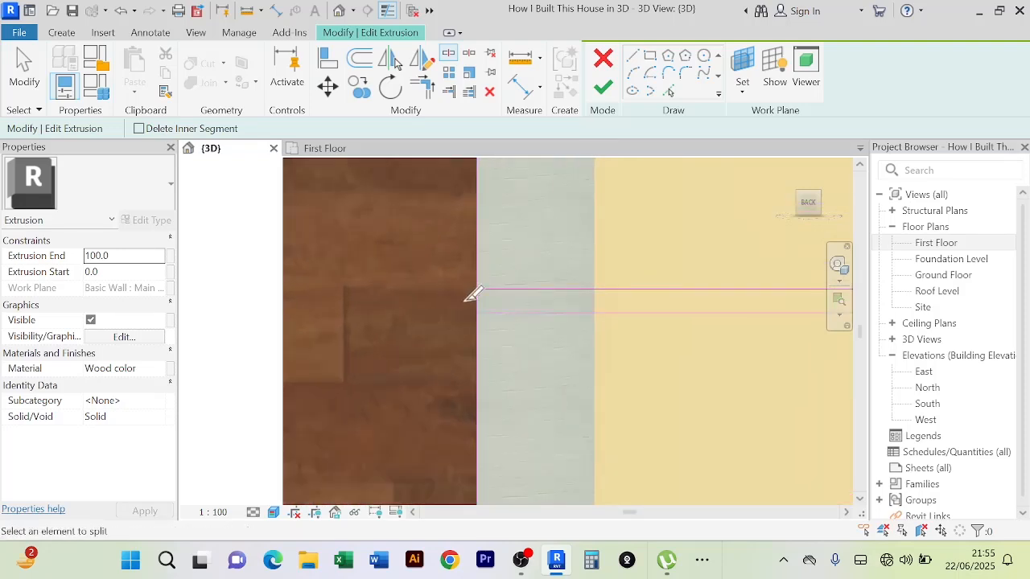
Split the wall's left boundary line between the strip lines at the first-floor window sill level
scroll(518, 257, "down", 4)
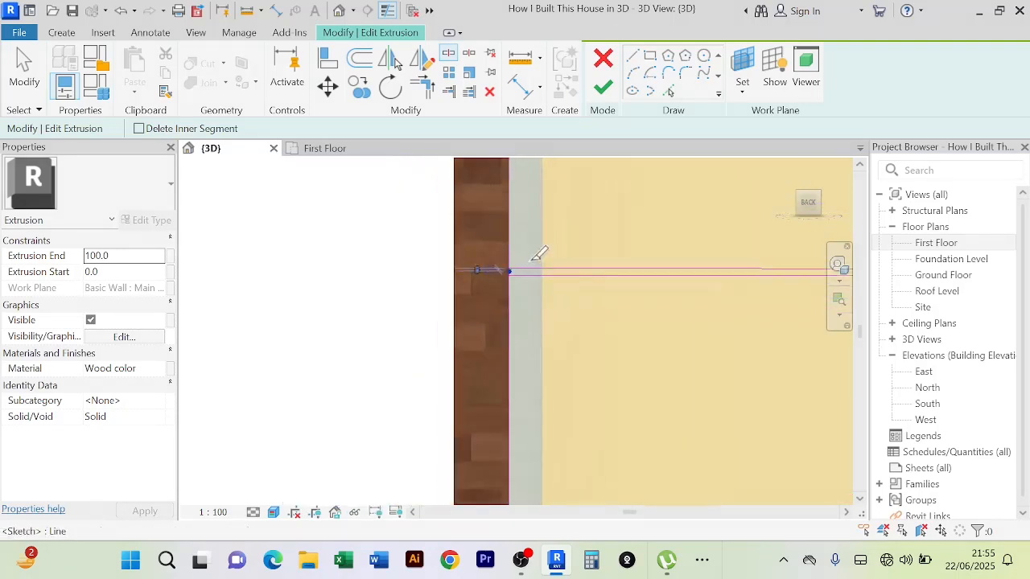
middle_click_drag(545, 267, 552, 387)
middle_click_drag(557, 345, 551, 456)
middle_click_drag(544, 312, 544, 478)
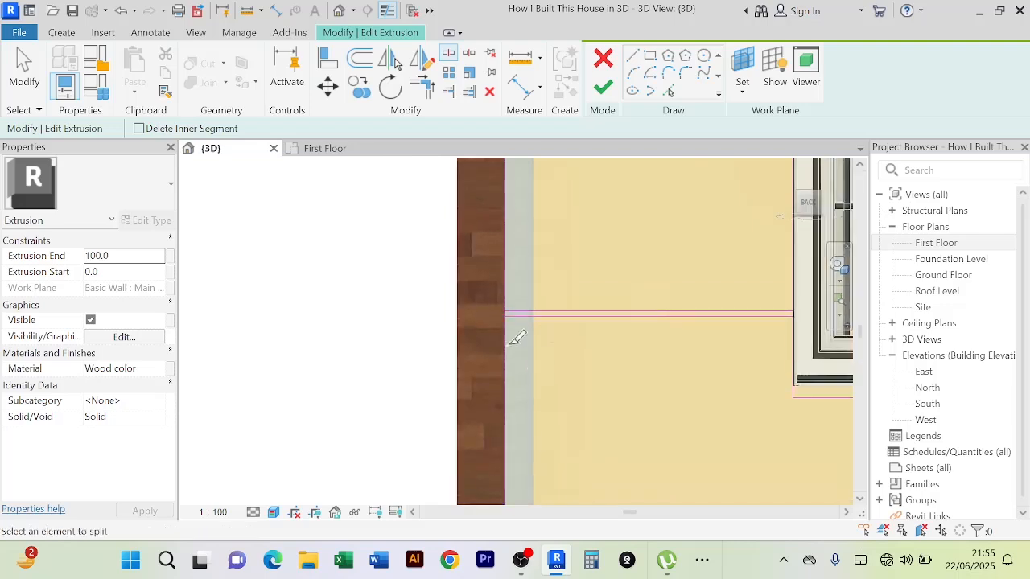
scroll(512, 316, "up", 6)
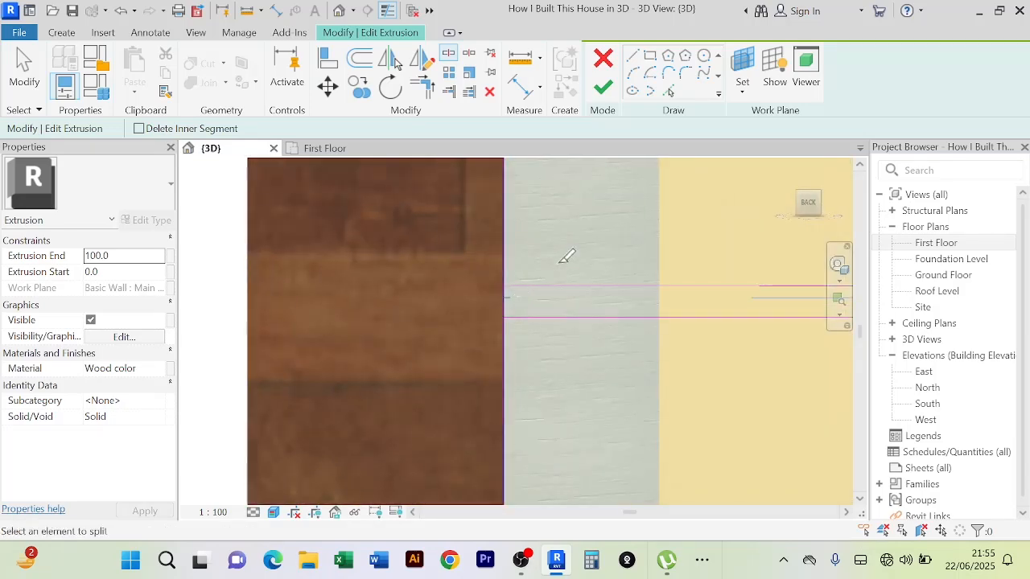
Split the wall's left boundary line between the strip lines at the first-floor window head level
scroll(562, 264, "down", 3)
mouse_move(590, 266)
middle_mouse_down()
mouse_move(575, 372)
mouse_move(585, 391)
middle_mouse_up()
scroll(571, 282, "down", 2)
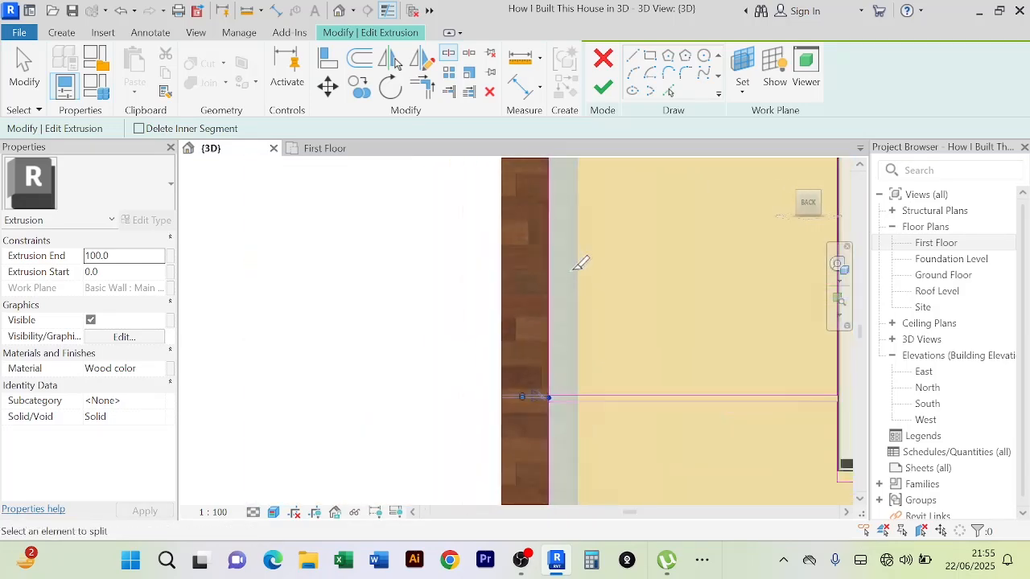
scroll(572, 270, "down", 1)
middle_click_drag(572, 270, 563, 395)
scroll(531, 328, "up", 7)
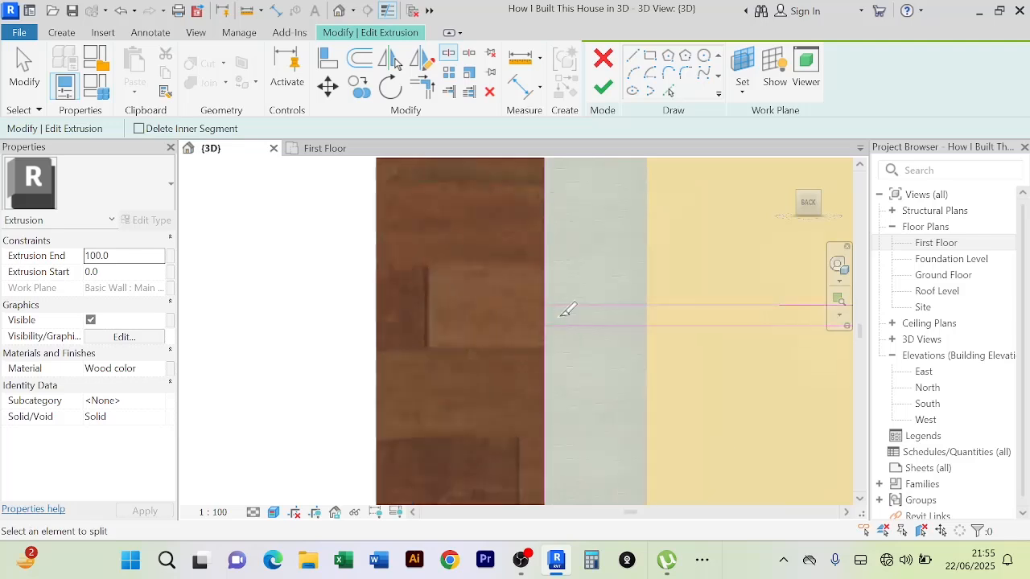
Split the wall's left boundary line between the topmost pair of strip lines, where the wall color changes
scroll(605, 273, "down", 7)
middle_click_drag(634, 310, 614, 399)
scroll(637, 285, "down", 1)
middle_click_drag(644, 287, 625, 441)
scroll(584, 273, "up", 9)
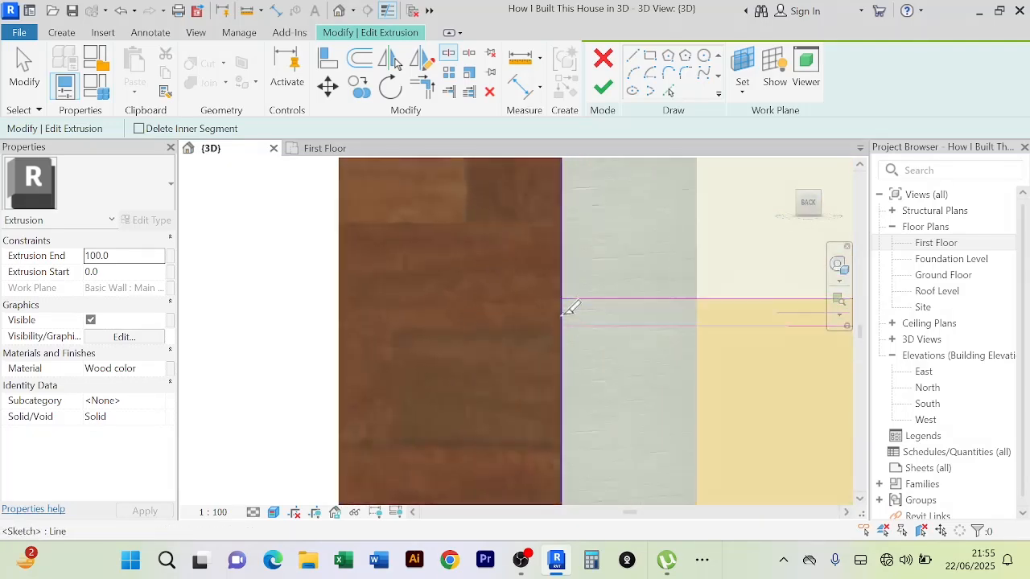
left_click(561, 310)
Trim the left boundary segments to corners with the topmost pair of strip lines using Trim/Extend to Corner
scroll(609, 253, "down", 8)
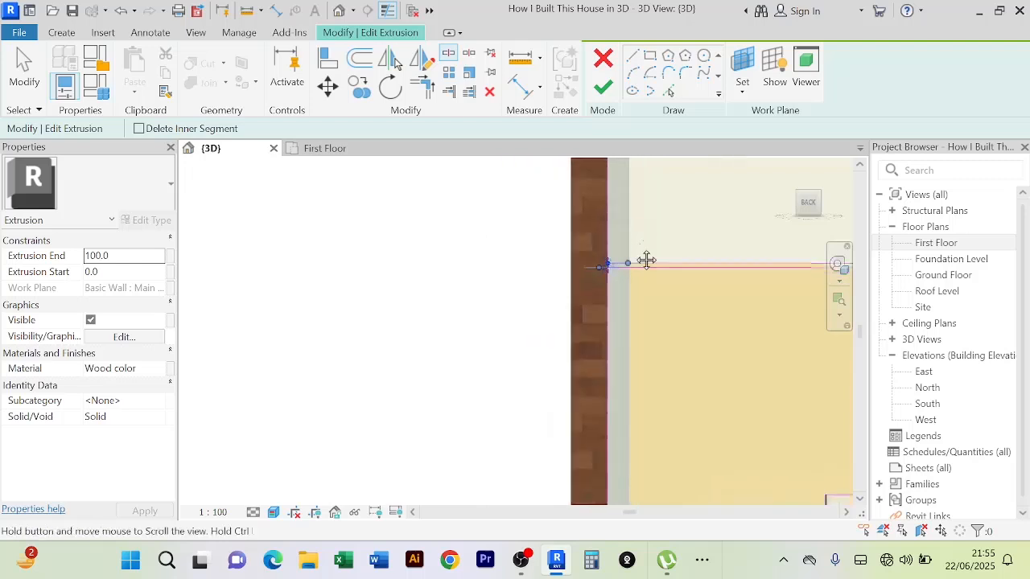
mouse_move(646, 260)
middle_mouse_down()
mouse_move(597, 423)
mouse_move(546, 214)
middle_mouse_up()
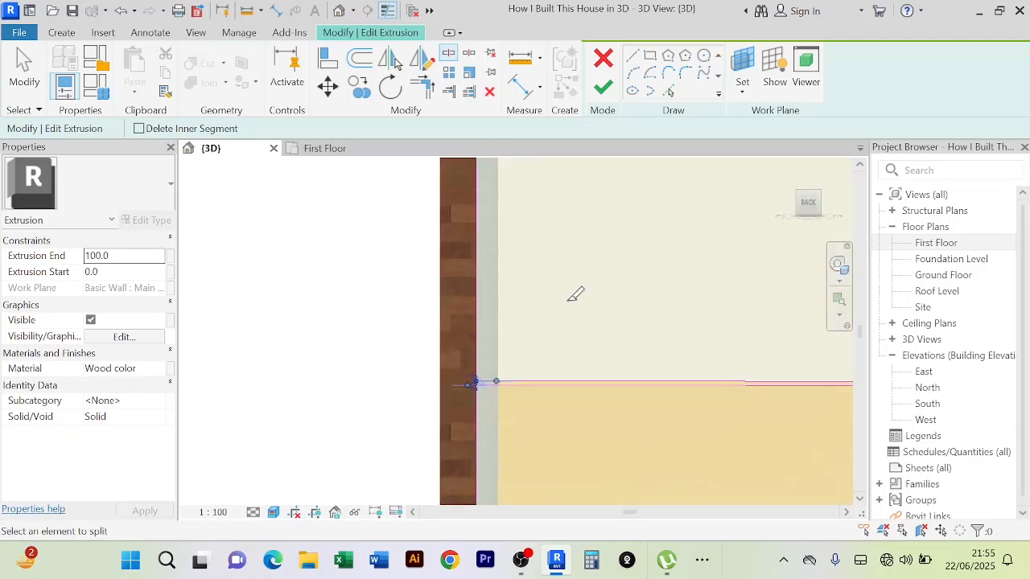
middle_click_drag(570, 332, 562, 270)
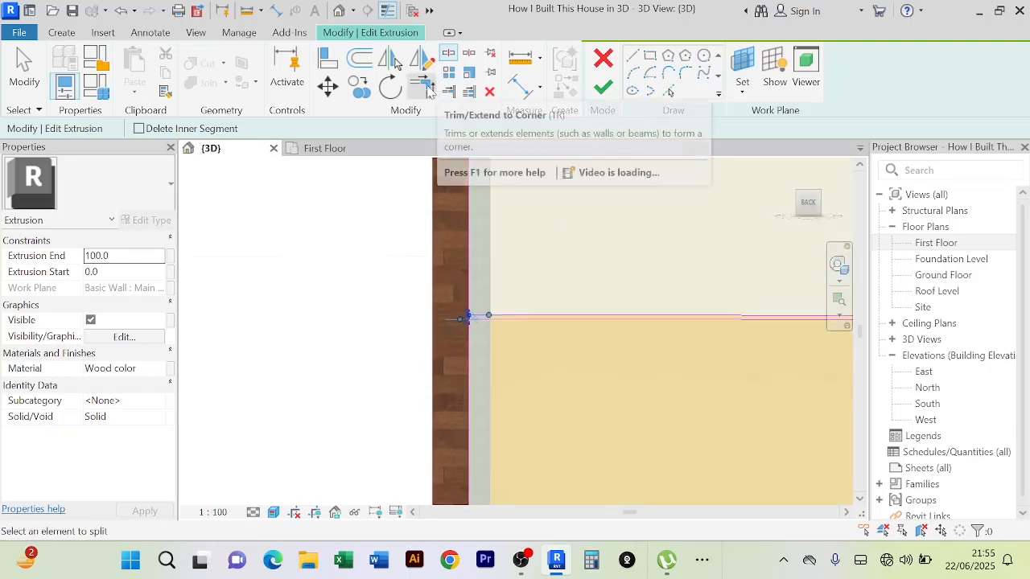
left_click(423, 87)
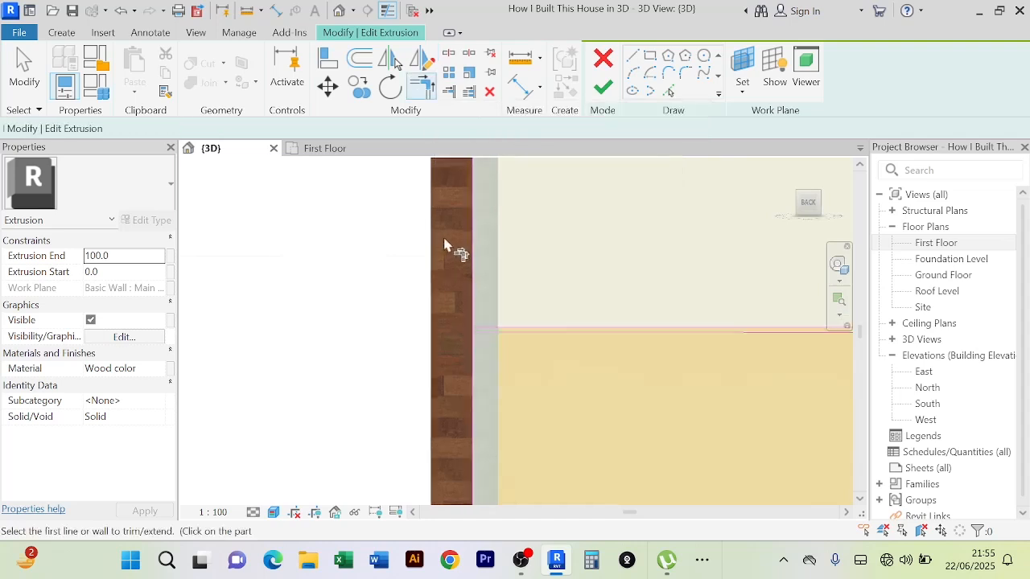
scroll(454, 248, "up", 3)
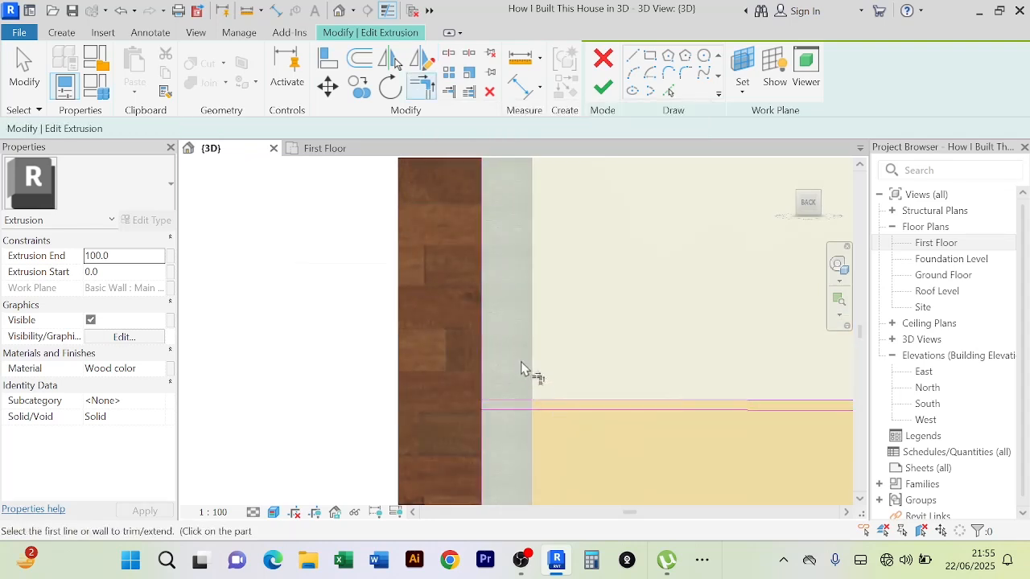
middle_click_drag(520, 369, 508, 230)
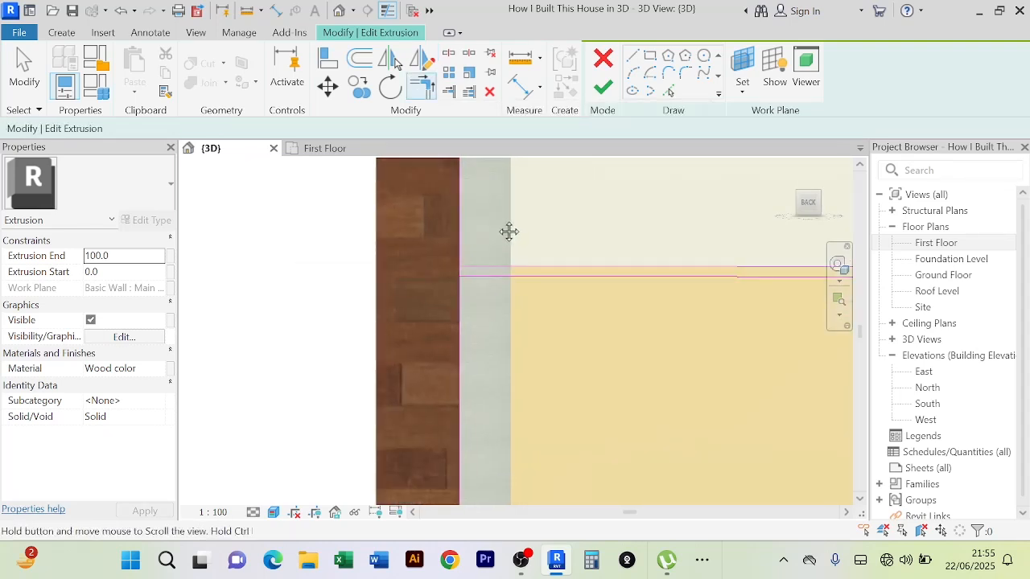
left_click(477, 273)
Trim the left boundary segments to corners with both strip lines at the first-floor window head level
scroll(496, 304, "down", 4)
middle_click_drag(536, 386, 501, 239)
scroll(473, 316, "up", 3)
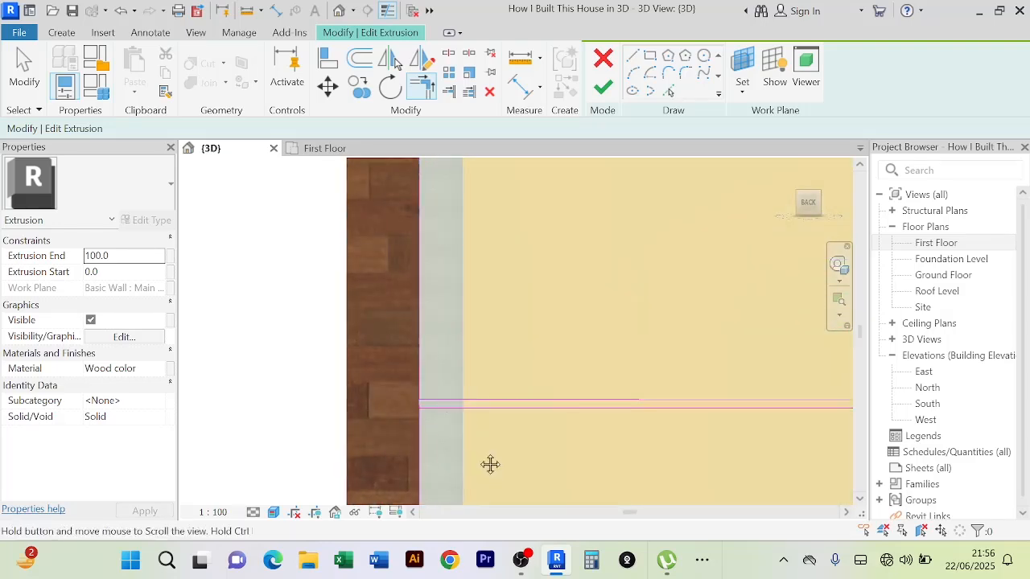
middle_click_drag(490, 464, 432, 335)
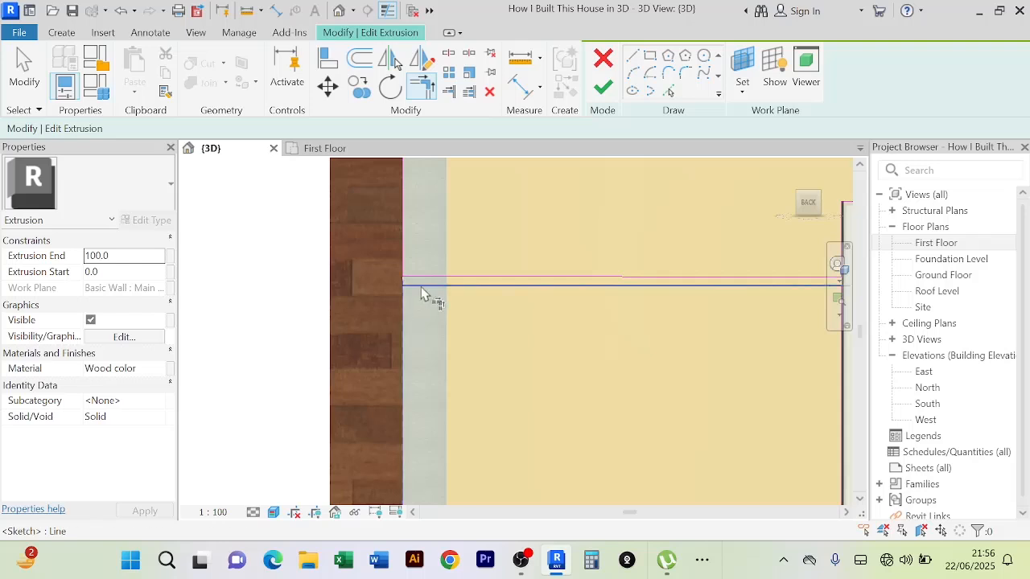
Trim the left boundary segments to corners with both strip lines at the first-floor window sill level
scroll(482, 375, "down", 3)
middle_click_drag(483, 375, 471, 236)
scroll(453, 256, "up", 3)
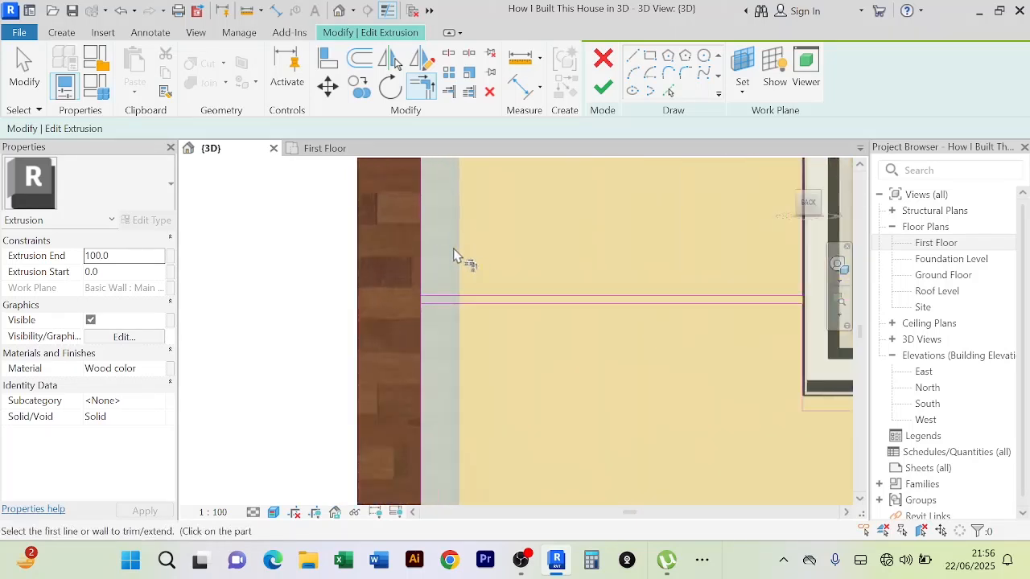
scroll(453, 255, "up", 2)
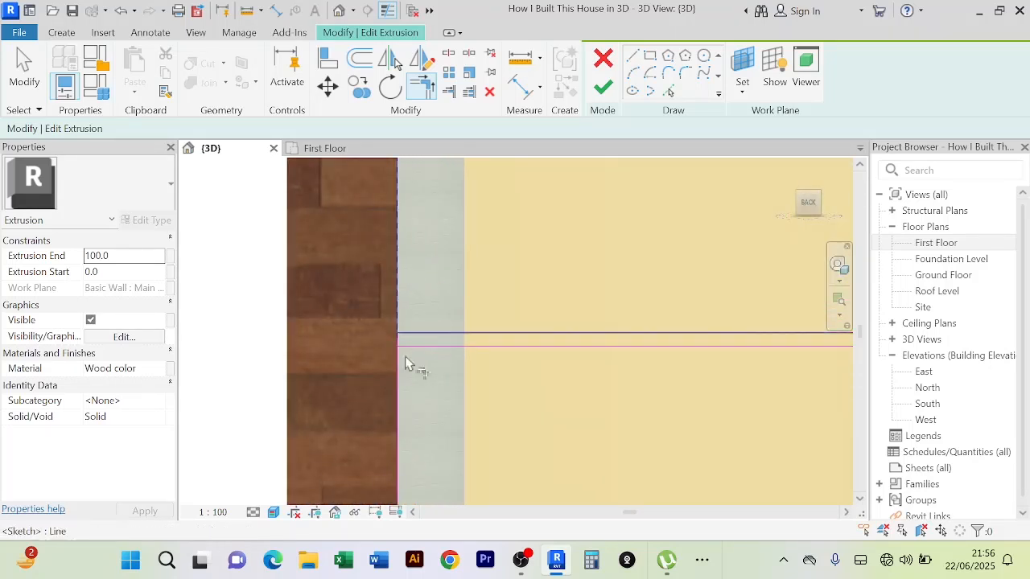
Trim the left boundary segments to corners with both strip lines midway between the two floors' windows
scroll(434, 378, "down", 2)
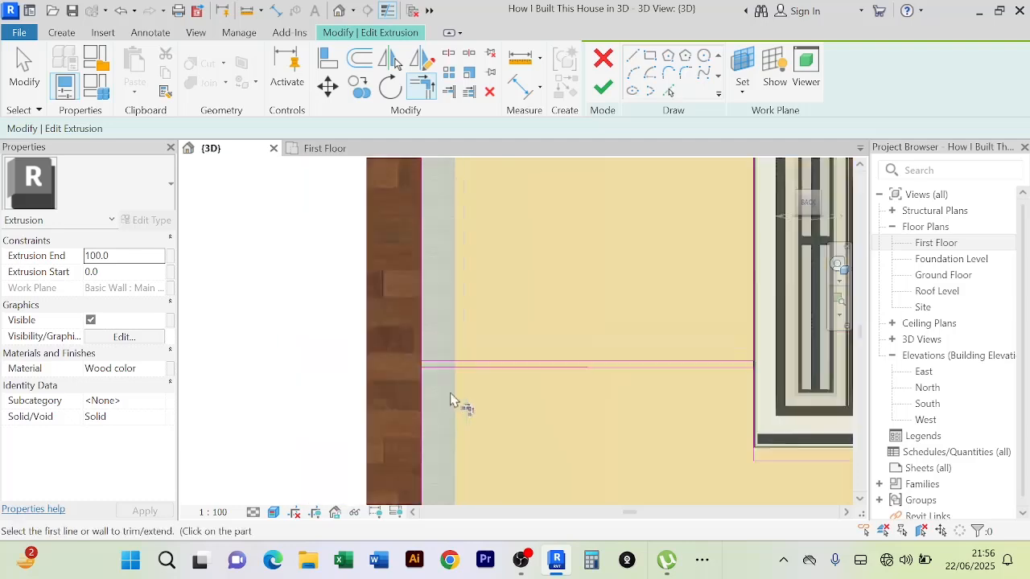
mouse_move(459, 404)
middle_mouse_down()
mouse_move(478, 244)
mouse_move(512, 246)
mouse_move(500, 291)
mouse_move(501, 161)
middle_mouse_up()
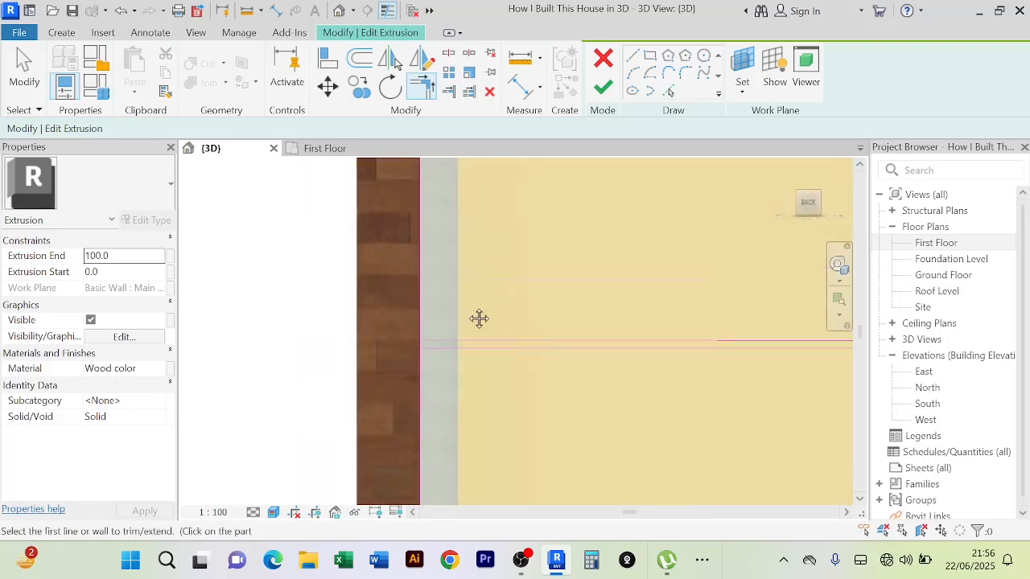
middle_click_drag(478, 319, 484, 253)
scroll(445, 259, "up", 3)
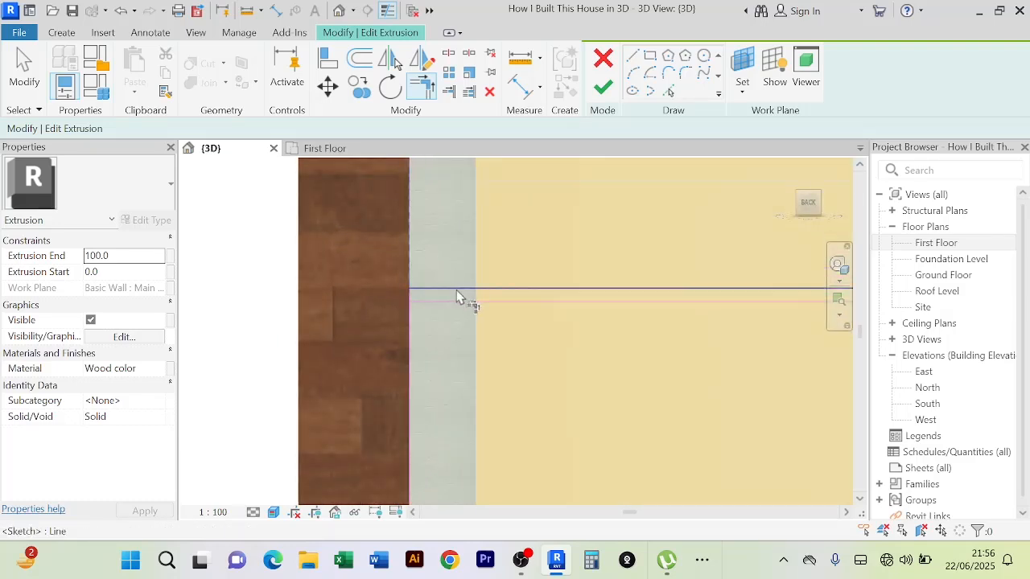
Trim the left boundary segments to corners with both strip lines at the ground-floor window head level
scroll(440, 319, "down", 2)
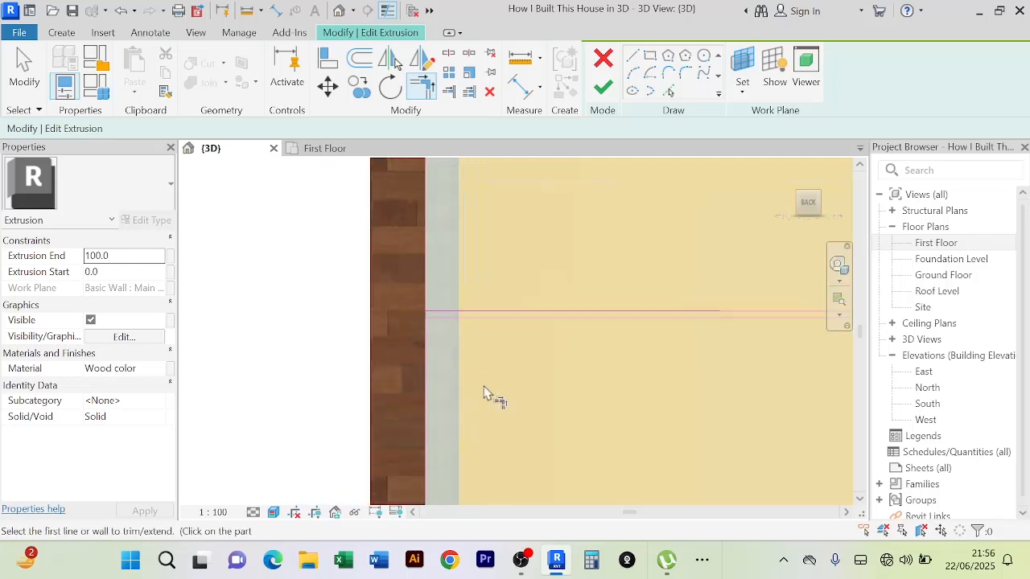
middle_click_drag(485, 391, 448, 285)
scroll(452, 317, "down", 2)
middle_click_drag(490, 391, 478, 269)
scroll(415, 322, "up", 3)
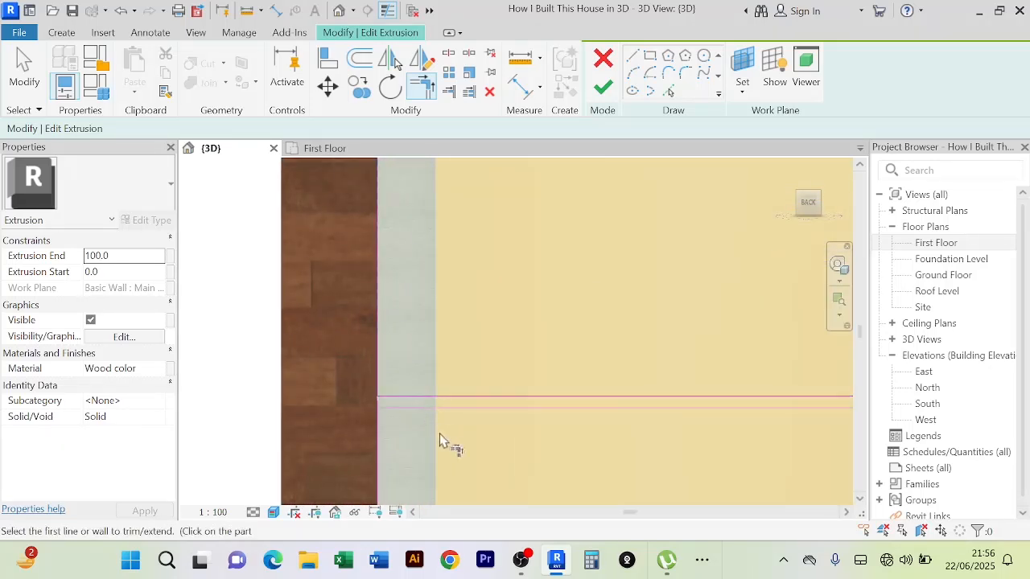
middle_click_drag(439, 441, 474, 317)
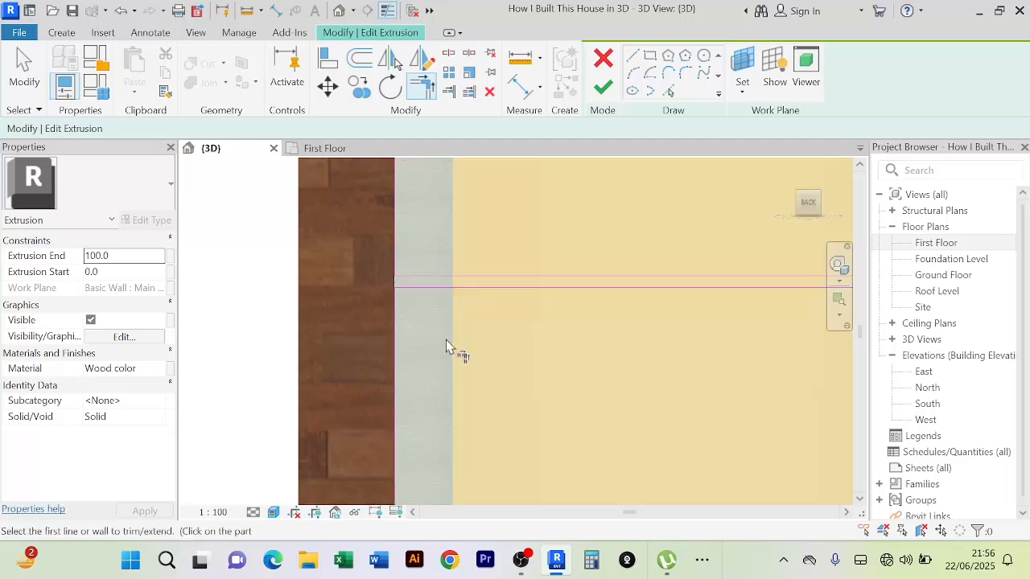
Trim the left boundary segments to corners with both strip lines at the ground-floor window sill level
scroll(446, 342, "down", 3)
middle_click_drag(506, 379, 471, 268)
scroll(418, 306, "up", 2)
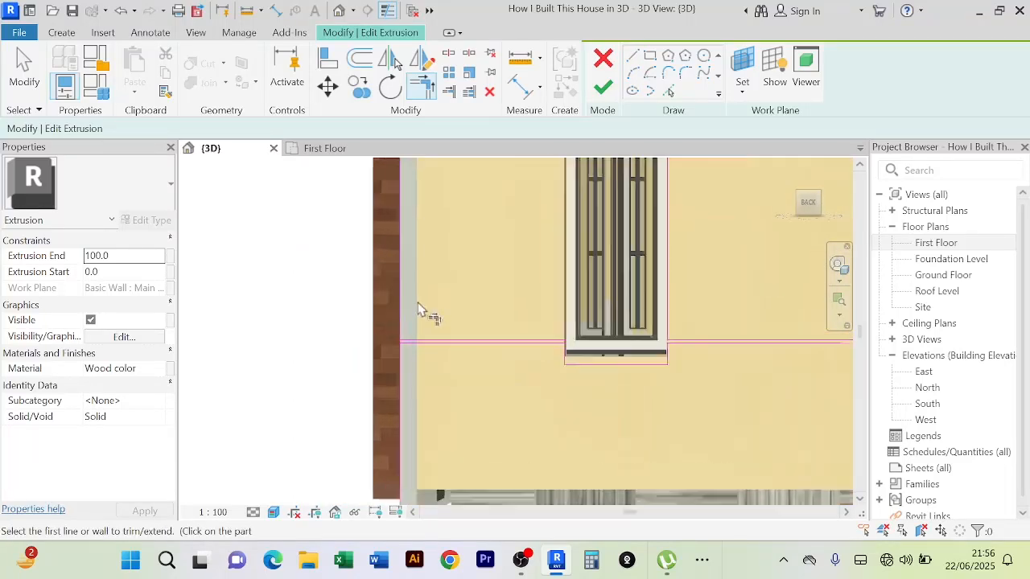
scroll(417, 313, "up", 3)
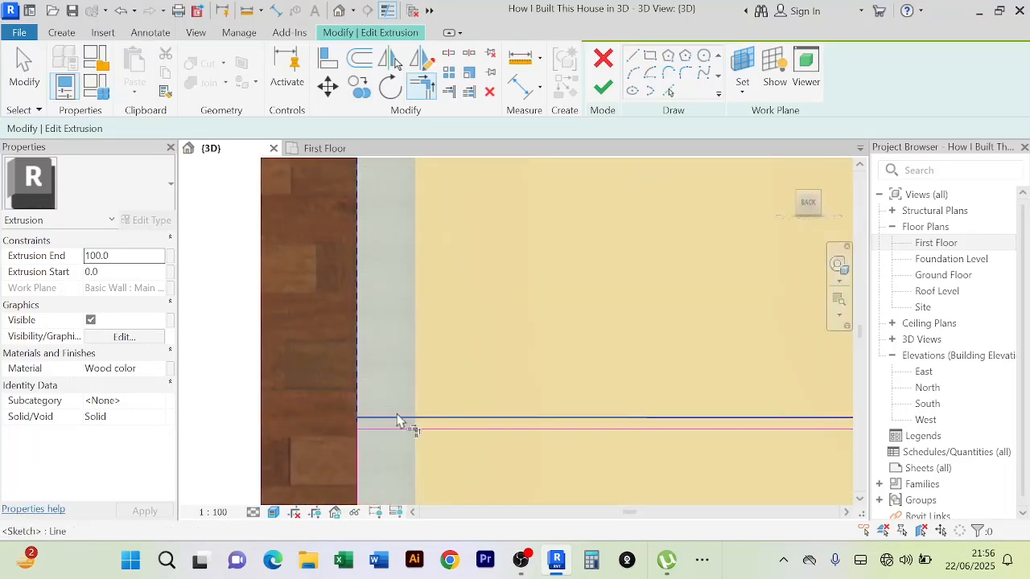
middle_click_drag(440, 392, 444, 241)
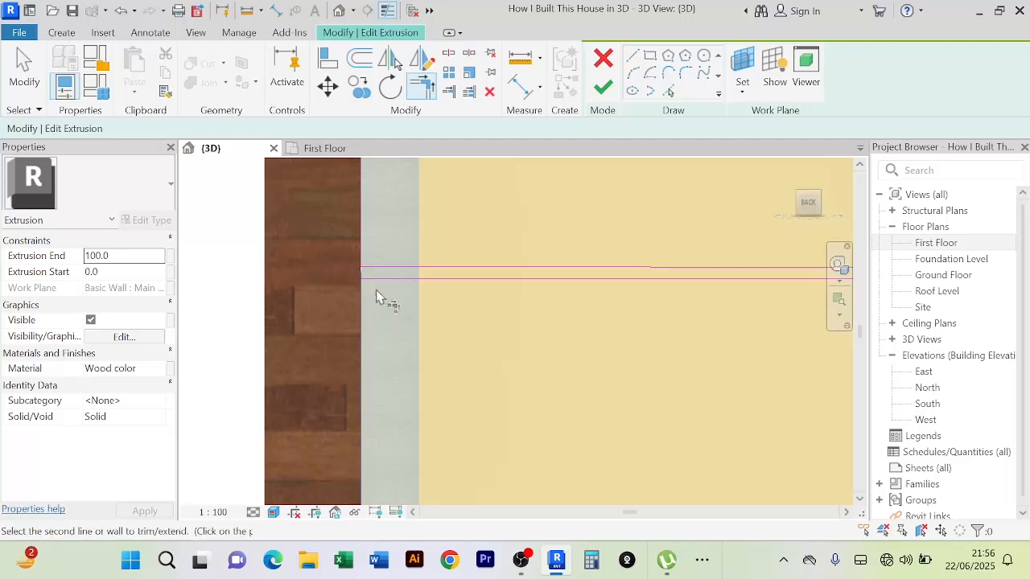
Trim the right boundary segments to corners with both strip lines at the ground-floor window sill level
scroll(387, 299, "down", 4)
middle_click_drag(461, 369, 313, 373)
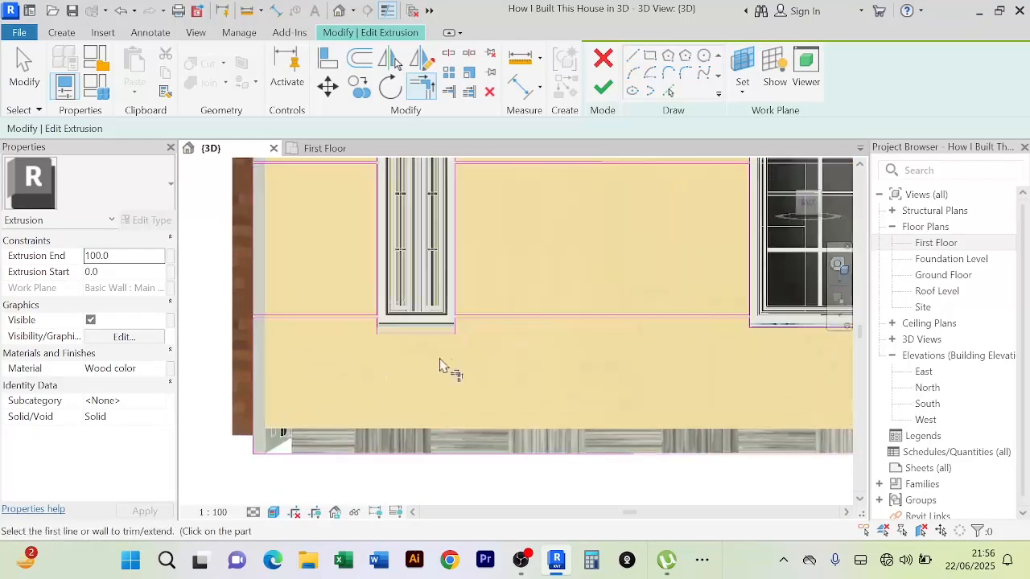
scroll(443, 363, "down", 2)
middle_click_drag(643, 366, 370, 355)
middle_click_drag(563, 360, 361, 357)
scroll(673, 312, "up", 3)
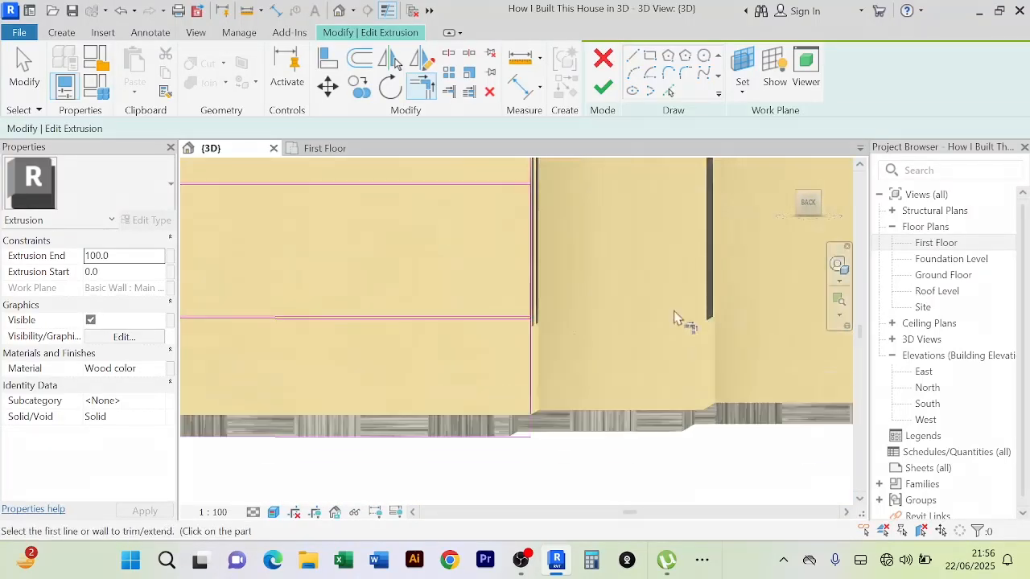
scroll(561, 339, "up", 3)
scroll(502, 314, "up", 2)
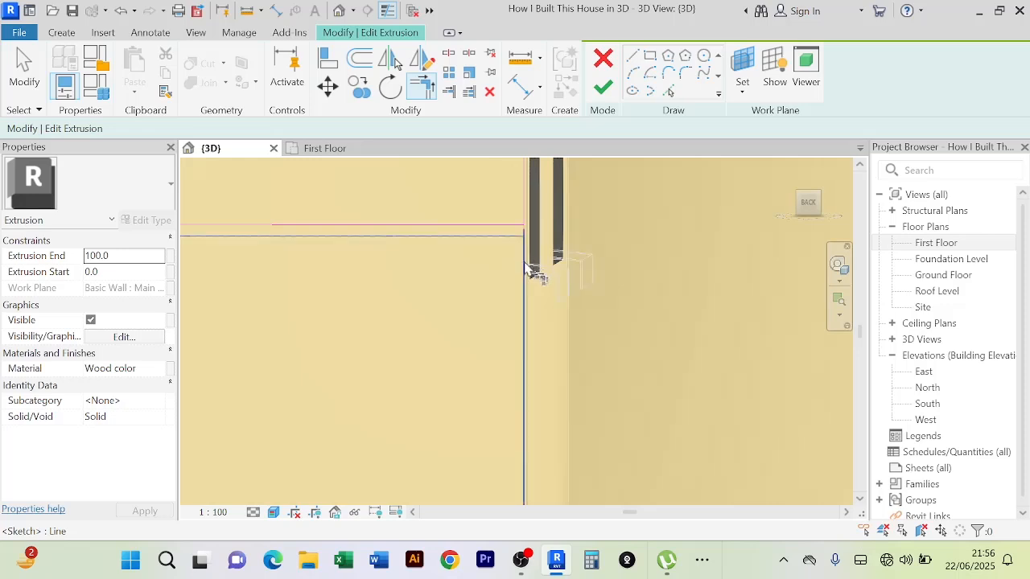
mouse_move(532, 252)
middle_mouse_down()
mouse_move(519, 330)
mouse_move(503, 350)
middle_mouse_up()
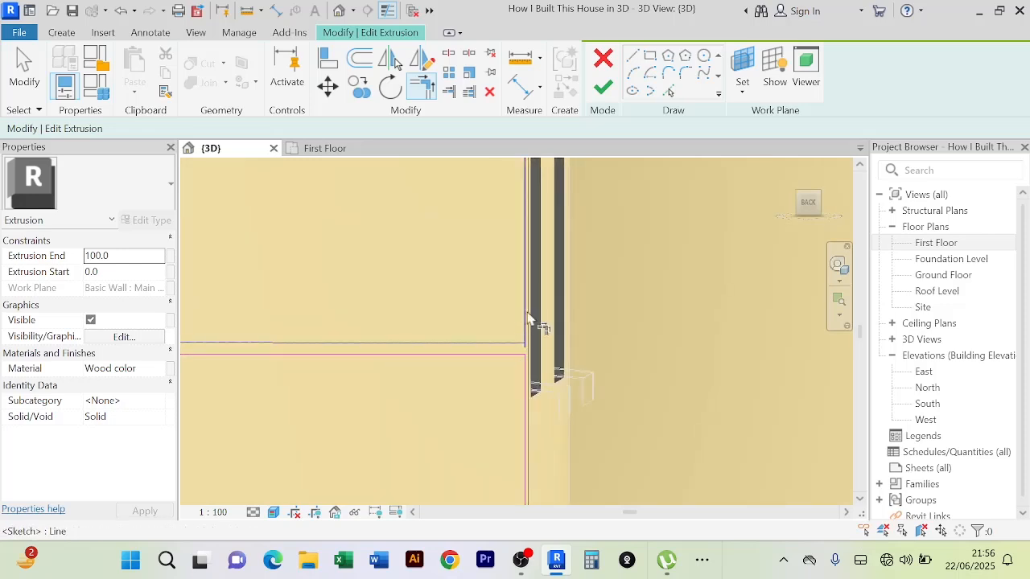
left_click(528, 308)
Trim the right boundary segments to corners with both strip lines at the ground-floor window head level
scroll(601, 241, "down", 2)
middle_click_drag(605, 235, 609, 412)
mouse_move(648, 263)
middle_mouse_down()
mouse_move(622, 393)
mouse_move(625, 499)
middle_mouse_up()
scroll(533, 344, "up", 3)
left_click(524, 314)
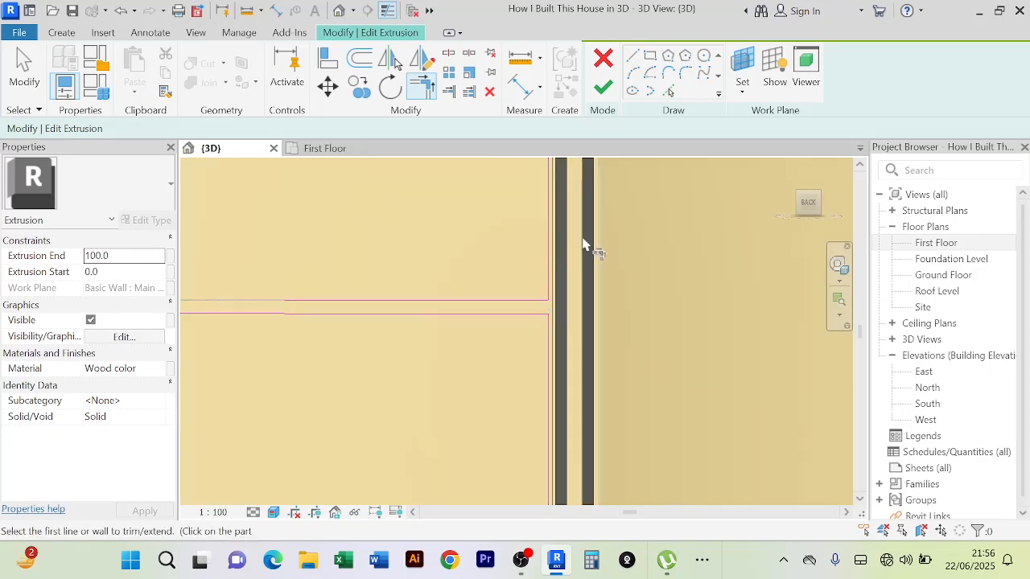
Trim the right boundary segments to corners with both strip lines at the level between the two floors
mouse_move(584, 246)
middle_mouse_down()
mouse_move(616, 413)
mouse_move(657, 351)
mouse_move(623, 381)
mouse_move(641, 369)
mouse_move(639, 426)
middle_mouse_up()
scroll(537, 326, "up", 4)
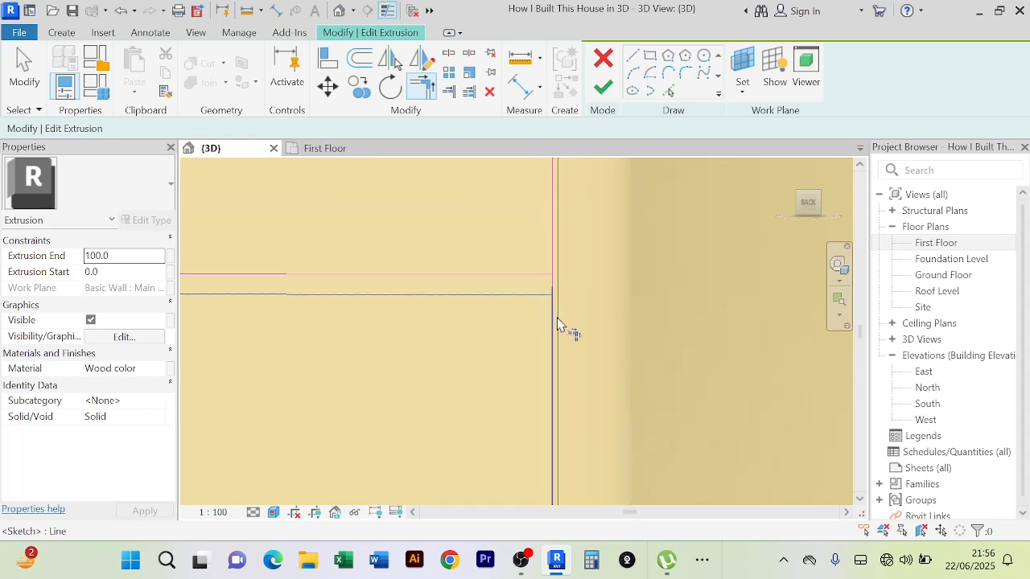
left_click(557, 232)
Trim the right boundary segments to corners with both strip lines at the first-floor window sill level
scroll(592, 226, "down", 2)
middle_click_drag(618, 262, 632, 402)
middle_click_drag(625, 278, 633, 381)
mouse_move(669, 185)
middle_mouse_down()
mouse_move(644, 259)
mouse_move(662, 328)
middle_mouse_up()
scroll(560, 247, "up", 3)
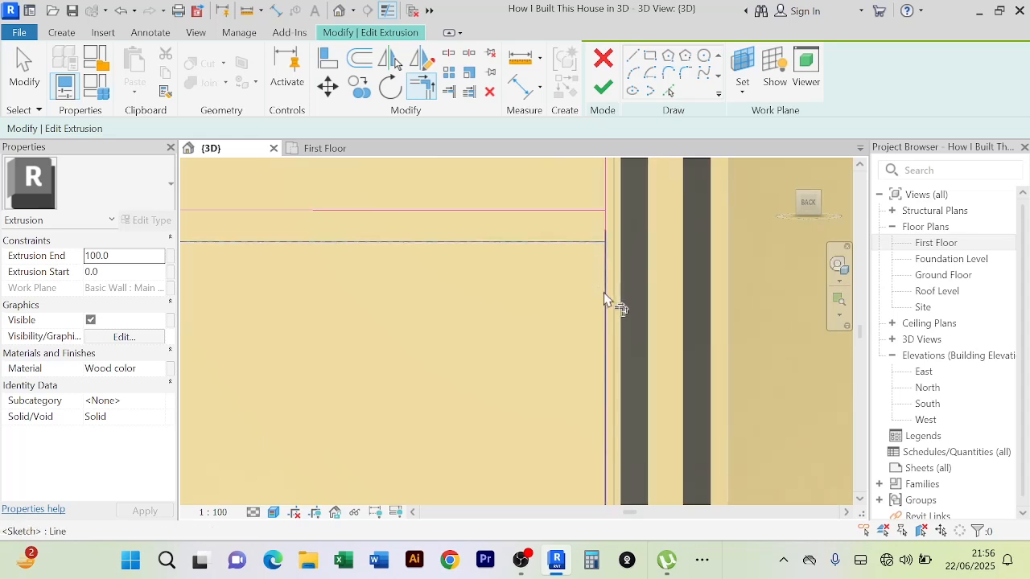
middle_click_drag(627, 242, 604, 361)
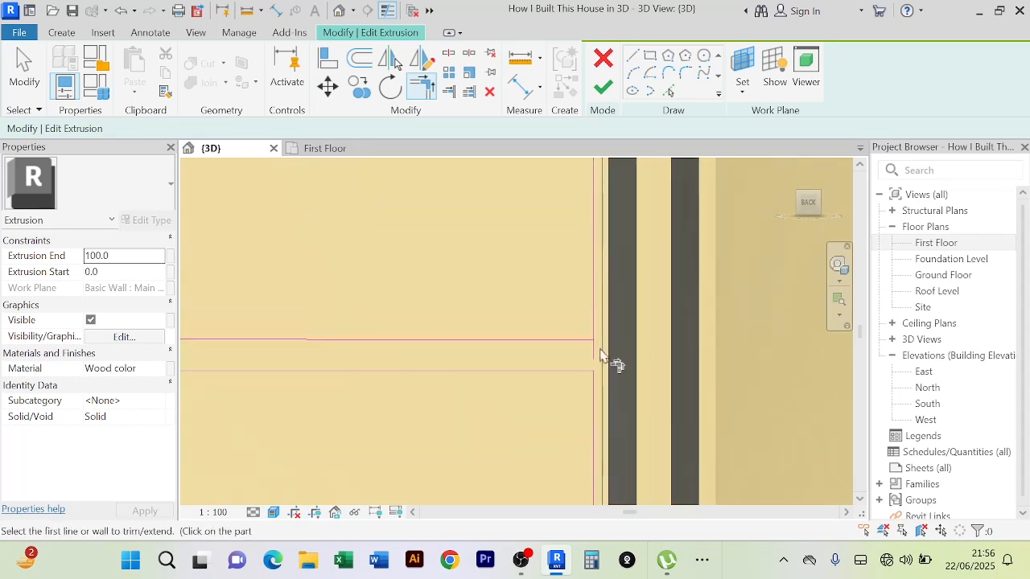
left_click(591, 300)
Trim the right boundary segments to corners with both strip lines at the first-floor window head level
scroll(604, 278, "down", 3)
middle_click_drag(636, 193, 625, 334)
scroll(627, 343, "down", 1)
middle_click_drag(622, 249, 641, 430)
middle_click_drag(651, 266, 653, 393)
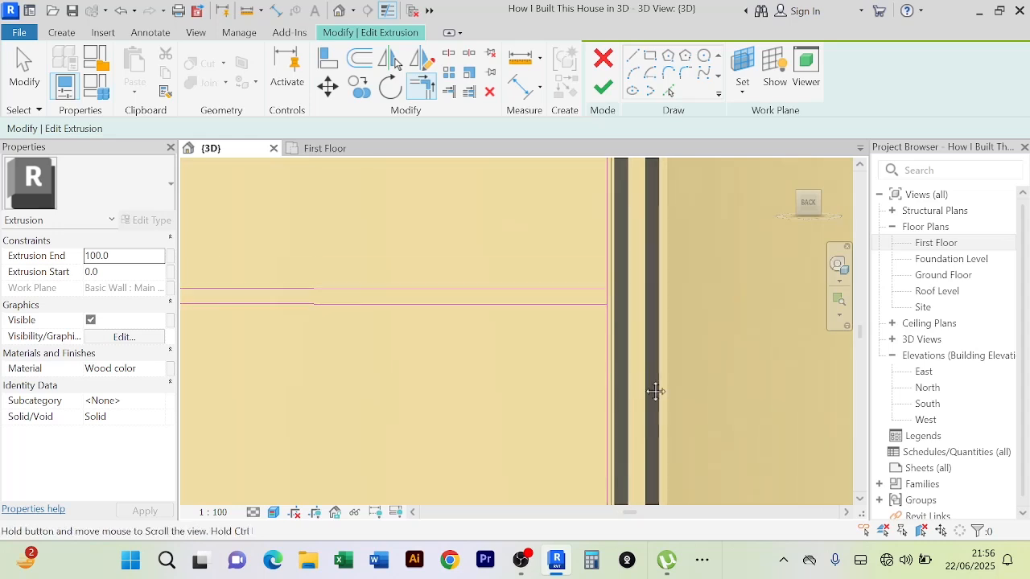
scroll(612, 333, "up", 1)
scroll(611, 334, "up", 1)
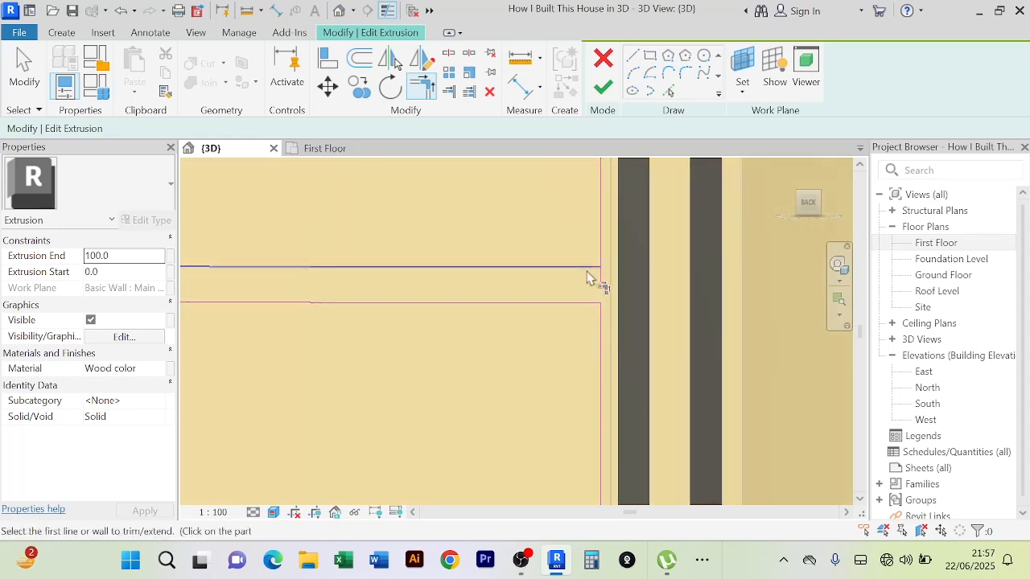
Trim the right boundary segments to corners with both lines of the uppermost strip above the first-floor windows
scroll(620, 240, "down", 1)
middle_click_drag(636, 237, 646, 383)
middle_click_drag(688, 270, 683, 389)
scroll(655, 301, "down", 2)
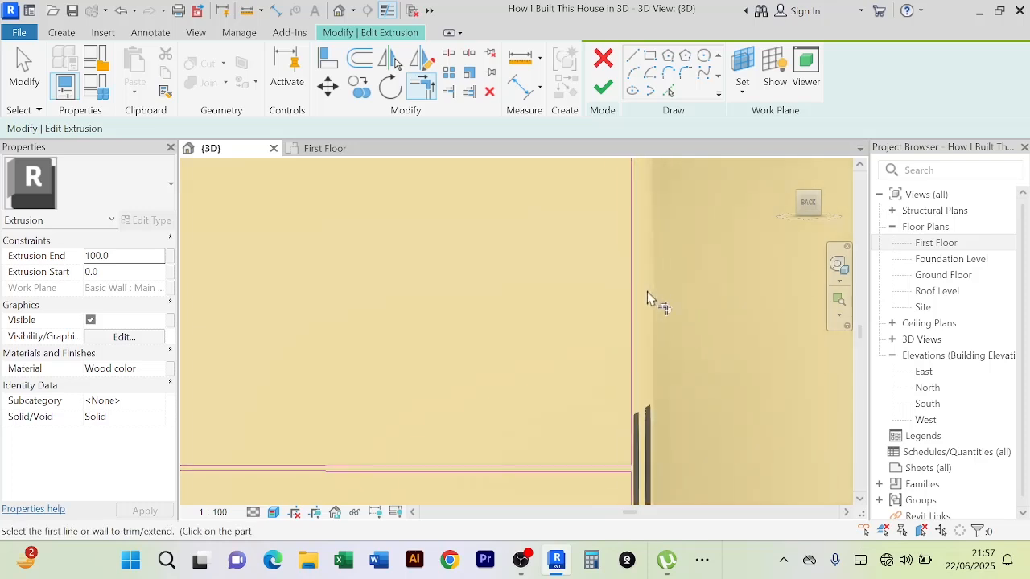
scroll(650, 288, "down", 2)
middle_click_drag(665, 259, 660, 379)
left_click(647, 277)
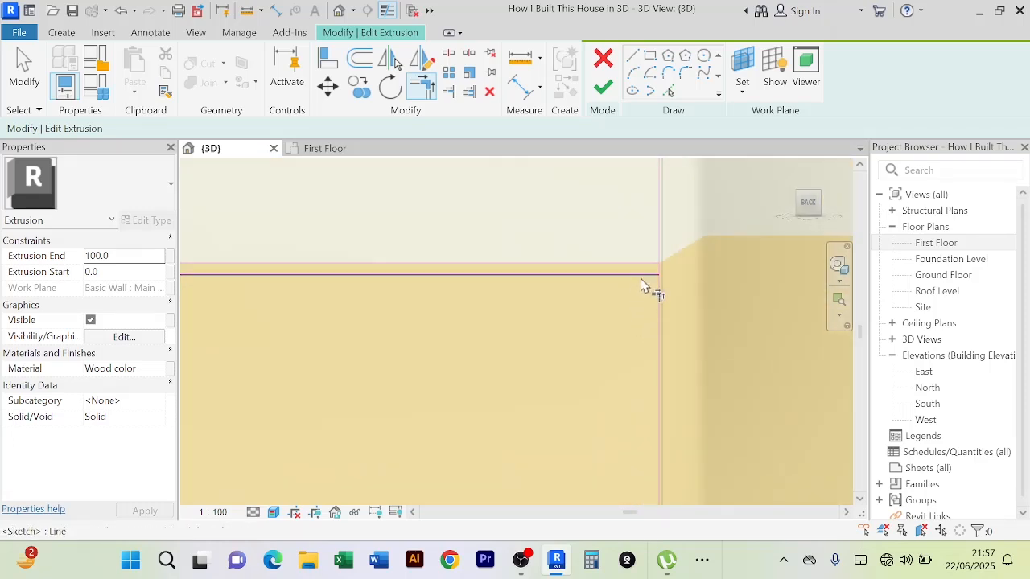
left_click(656, 302)
left_click(647, 266)
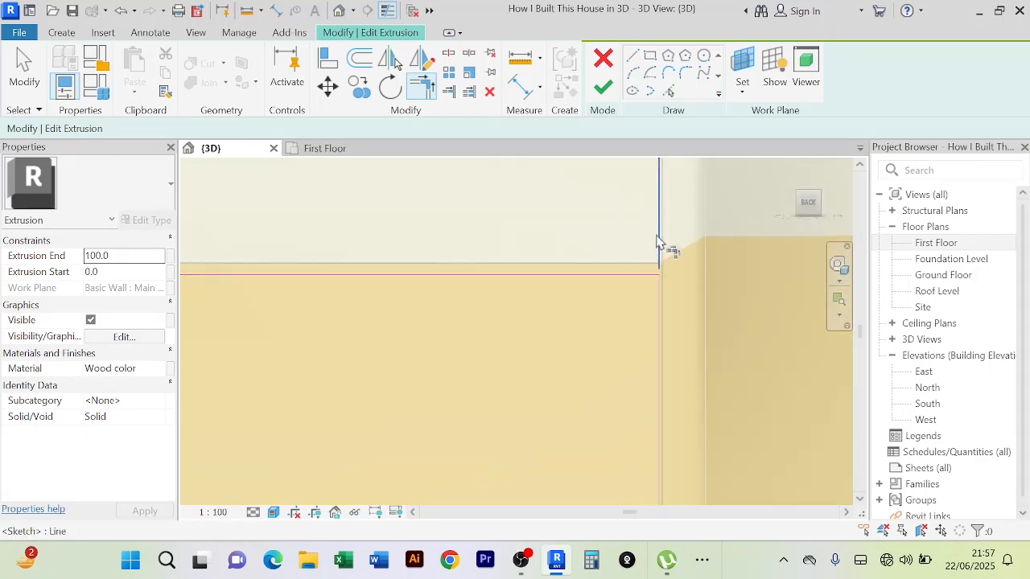
left_click(657, 237)
Finish the back wall extrusion sketch and complete the in-place model
scroll(678, 244, "down", 3)
middle_click_drag(680, 248, 699, 364)
scroll(696, 302, "down", 3)
mouse_move(708, 265)
middle_mouse_down()
mouse_move(705, 349)
mouse_move(703, 236)
mouse_move(688, 262)
middle_mouse_up()
scroll(705, 260, "down", 4)
scroll(579, 317, "up", 5)
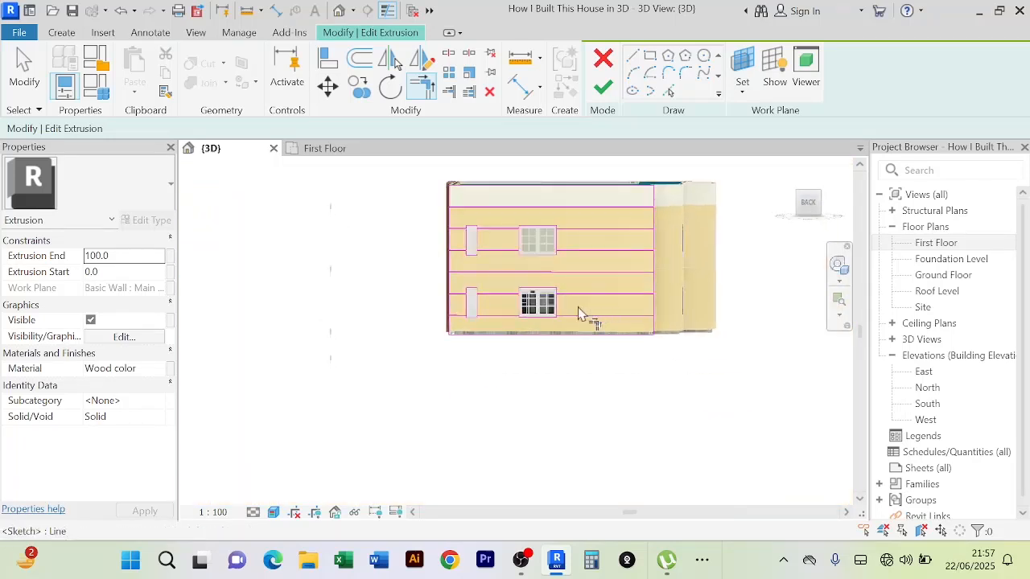
scroll(550, 227, "down", 3)
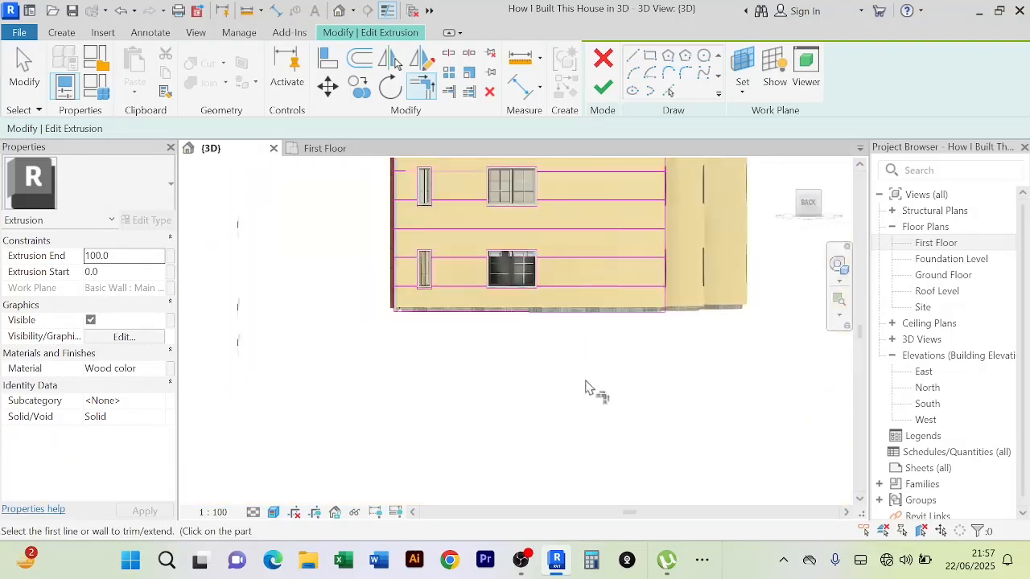
left_click(605, 89)
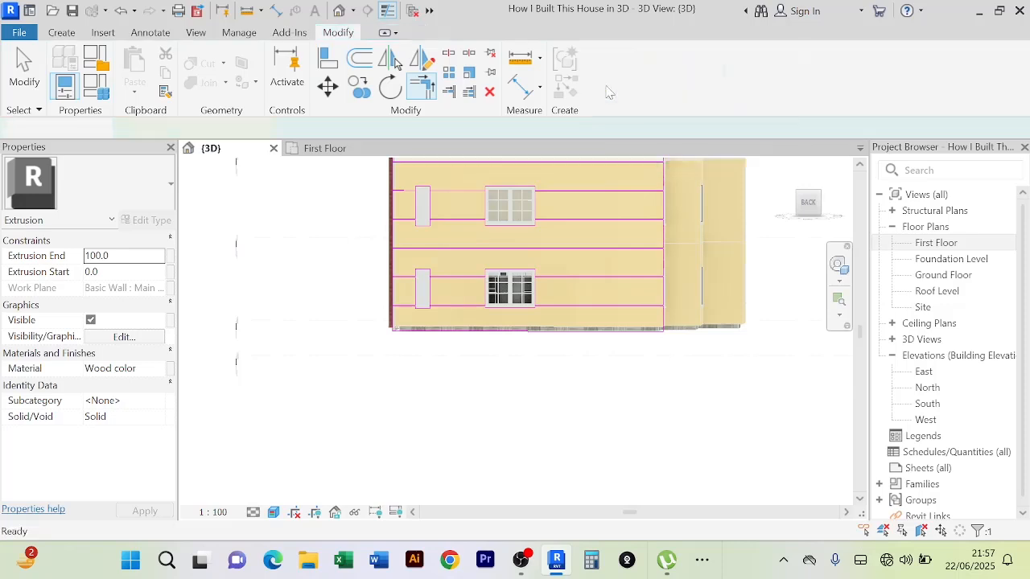
left_click(876, 68)
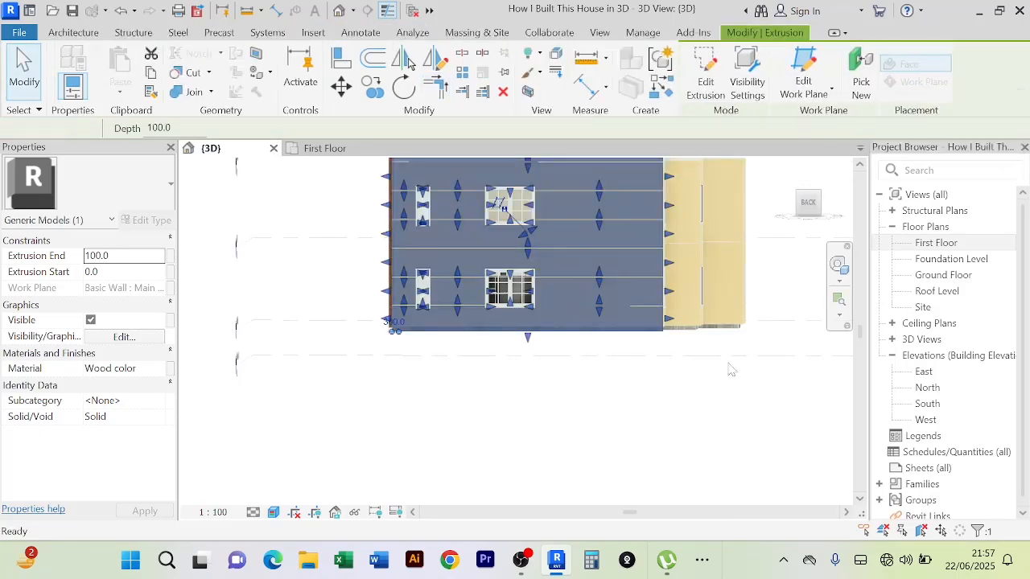
Examine the finished back wall cladding and the horizontal grooves around its windows
scroll(651, 424, "down", 3)
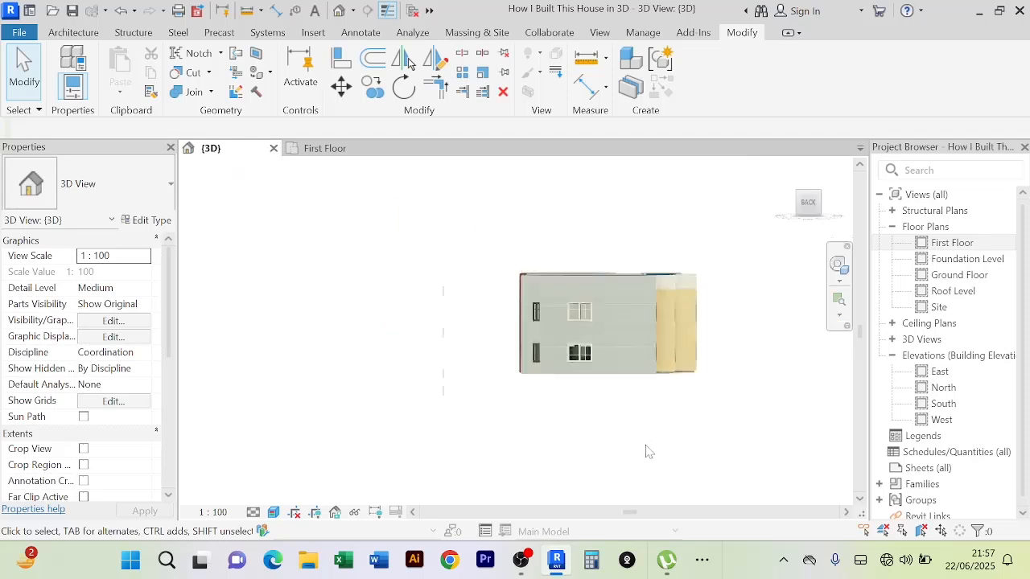
scroll(644, 448, "up", 3)
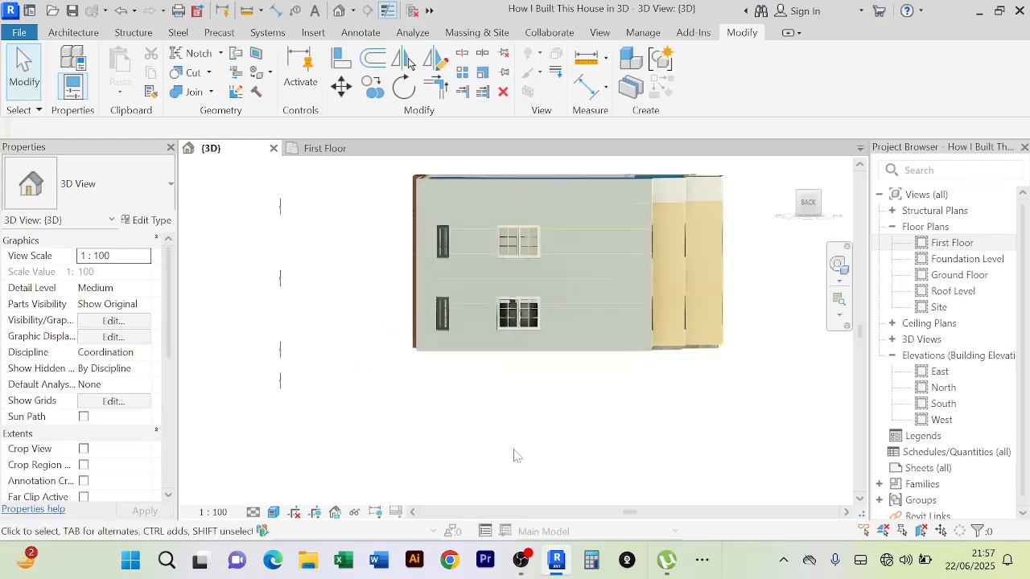
scroll(379, 257, "up", 4)
middle_click_drag(389, 265, 263, 280)
scroll(263, 280, "down", 2)
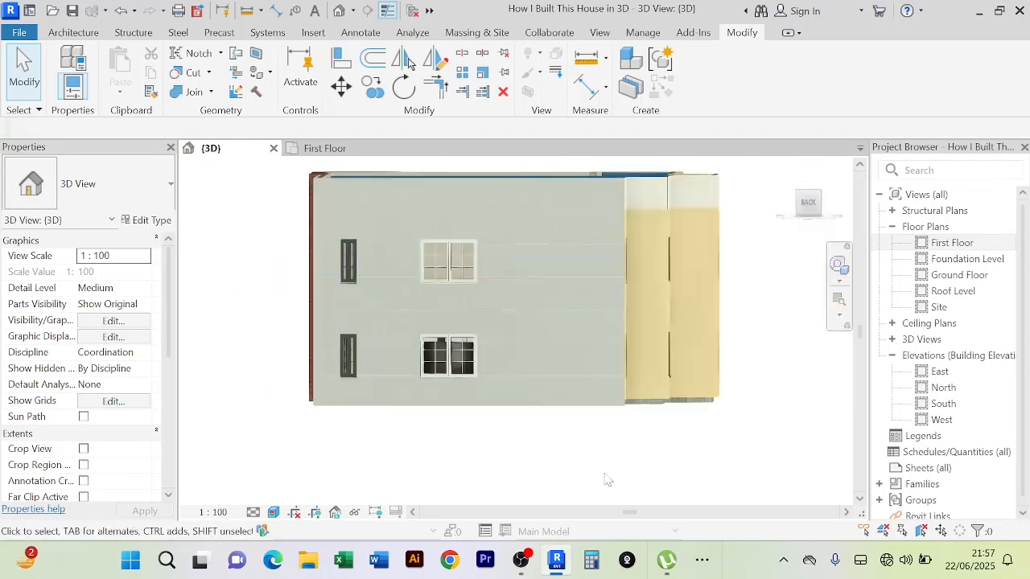
scroll(780, 301, "down", 2)
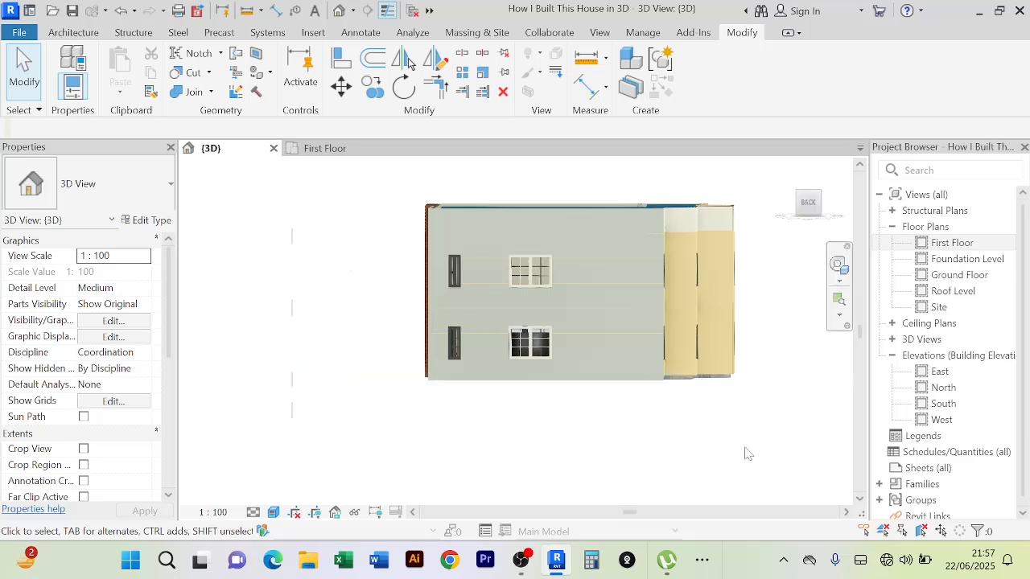
scroll(748, 454, "down", 4)
middle_click_drag(676, 451, 567, 427)
scroll(580, 224, "up", 3)
middle_click_drag(593, 252, 601, 226)
middle_click_drag(720, 321, 692, 214)
scroll(588, 276, "up", 5)
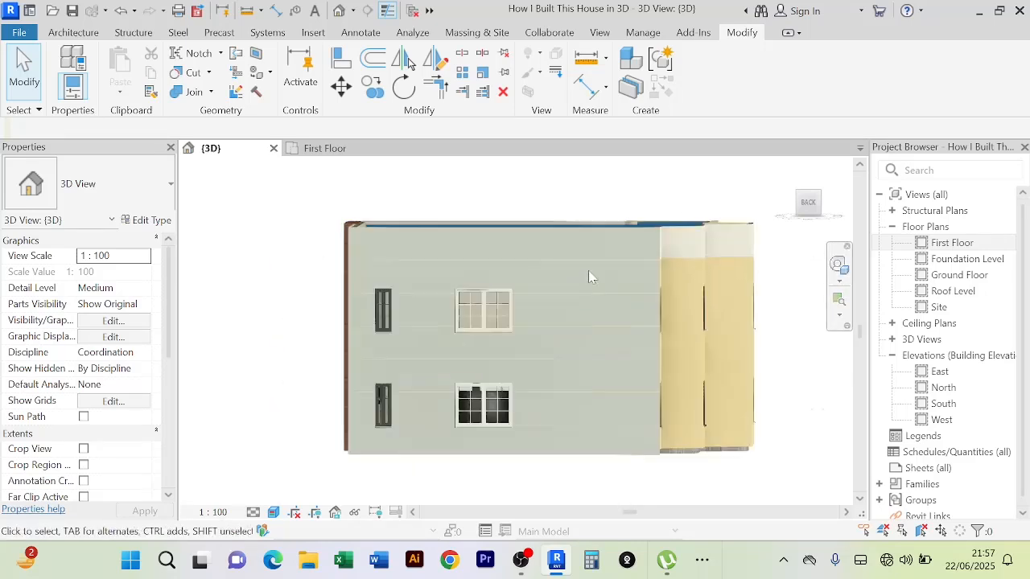
scroll(585, 288, "up", 2)
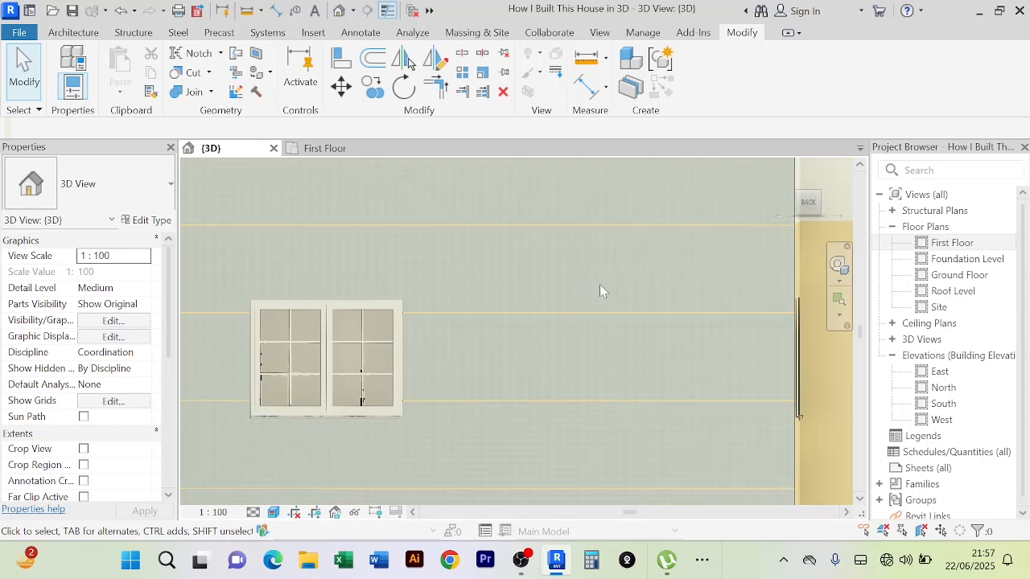
scroll(599, 286, "down", 5)
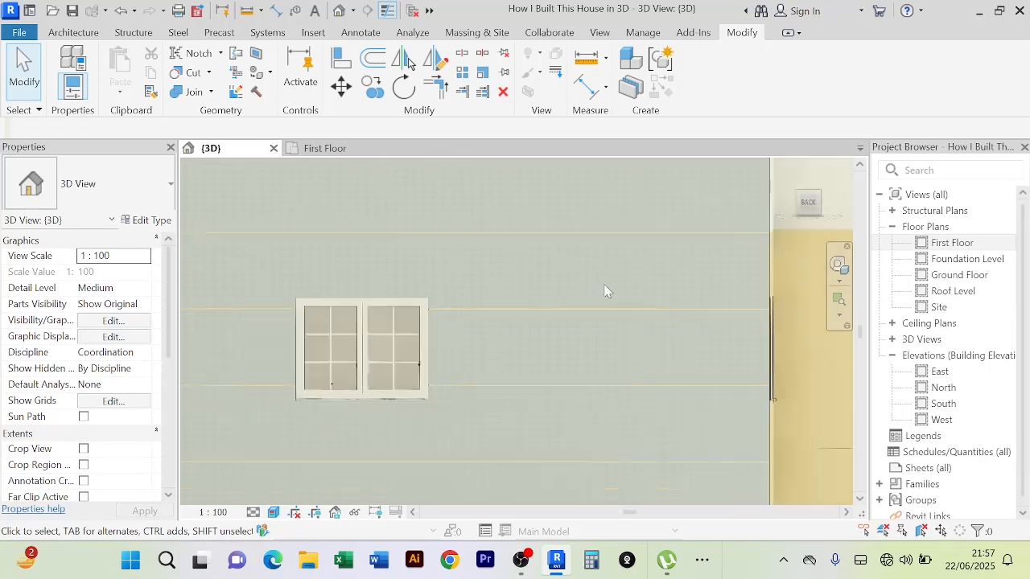
middle_click_drag(576, 209, 573, 190)
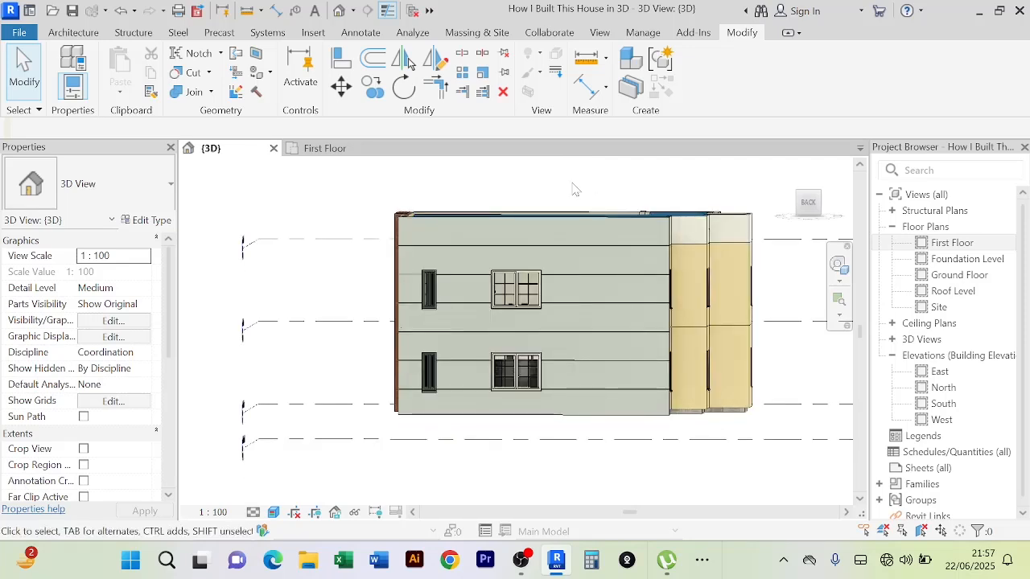
Temporarily hide the back wall cladding element in the 3D view
left_click(660, 230)
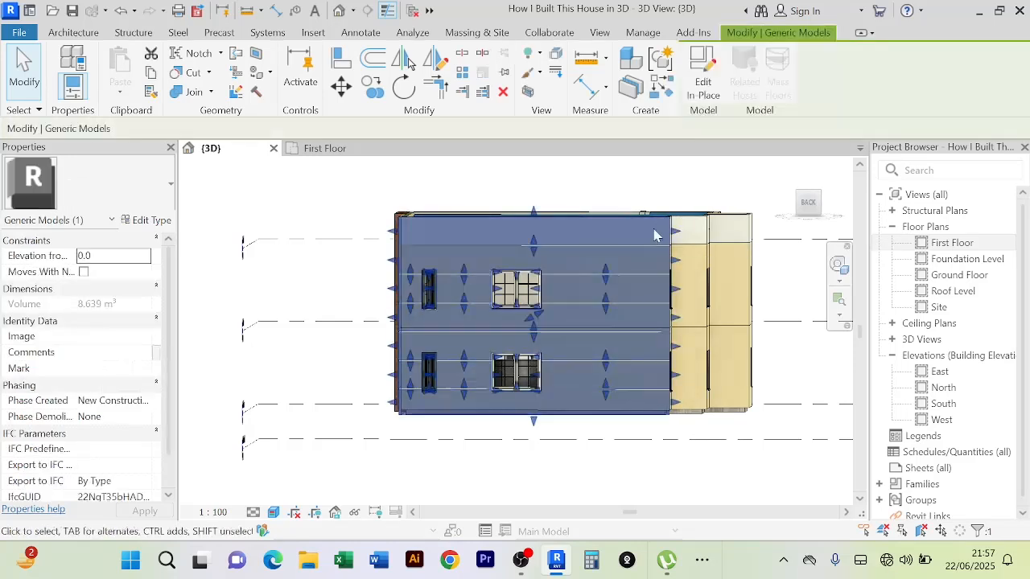
left_click(355, 513)
left_click(393, 472)
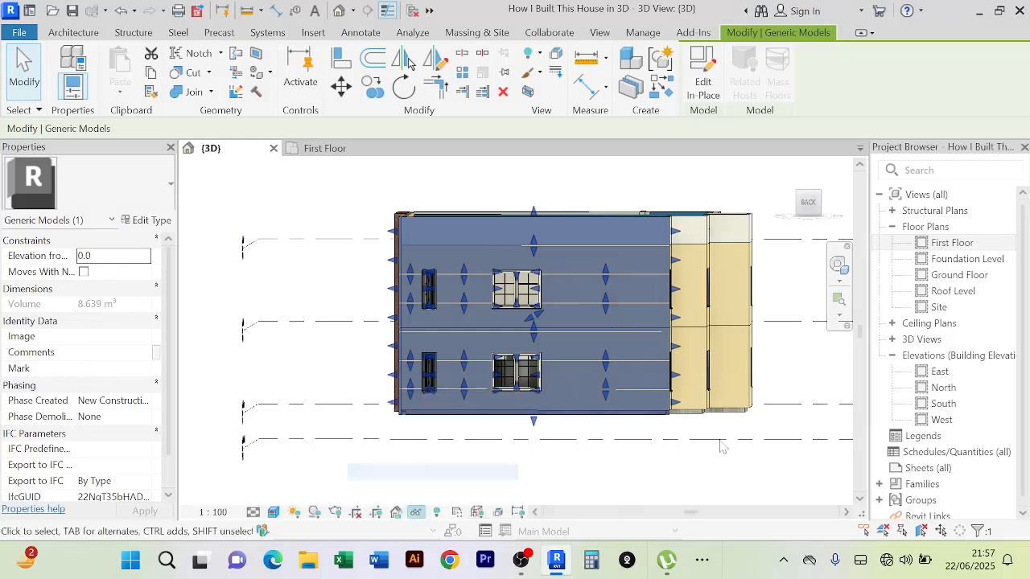
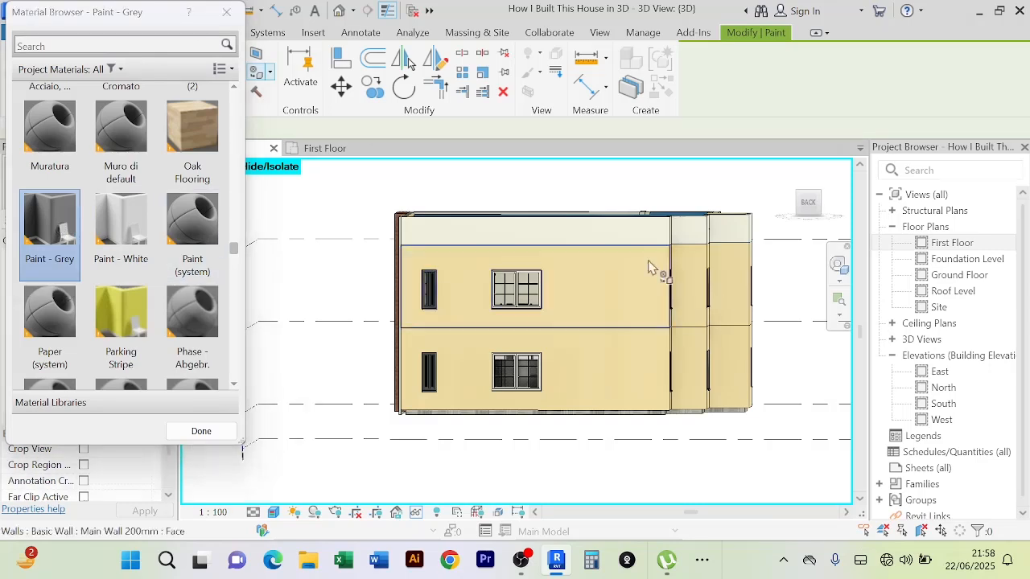
Paint the parapet, first-floor and both ground-floor faces of the back wall with Paint - Grey, and restore the temporarily hidden cladding
left_click(620, 251)
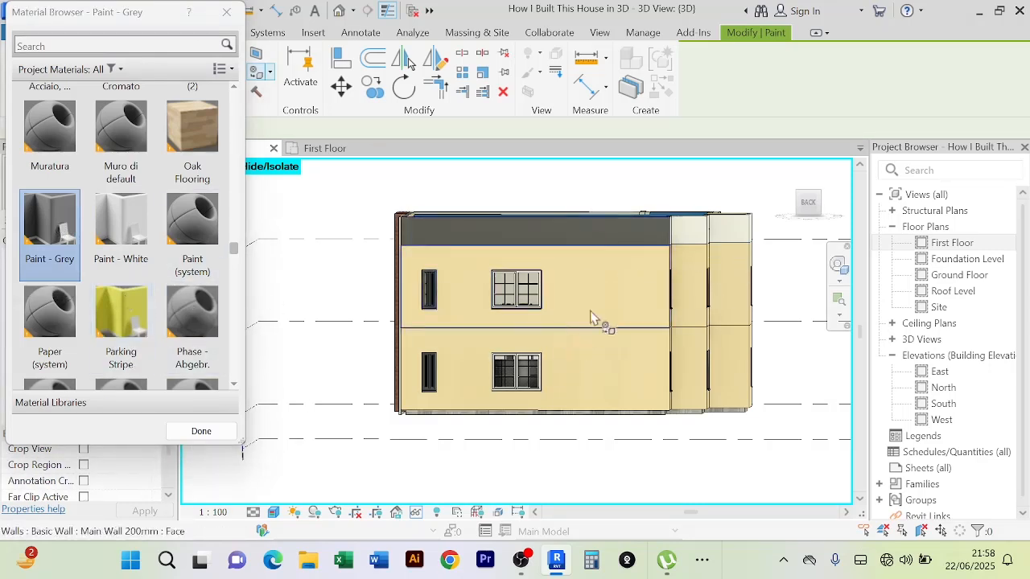
left_click(617, 301)
left_click(582, 369)
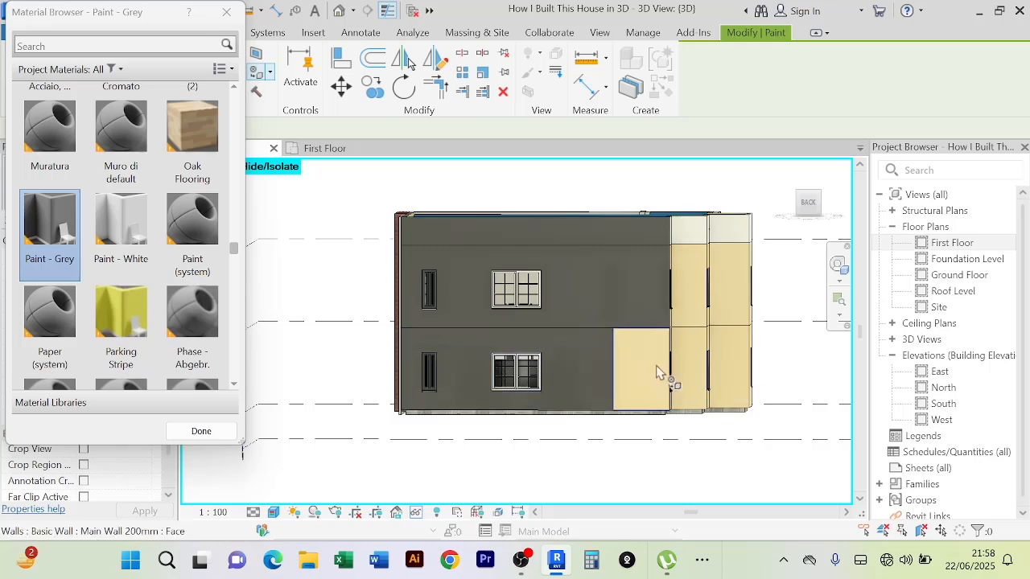
left_click(655, 377)
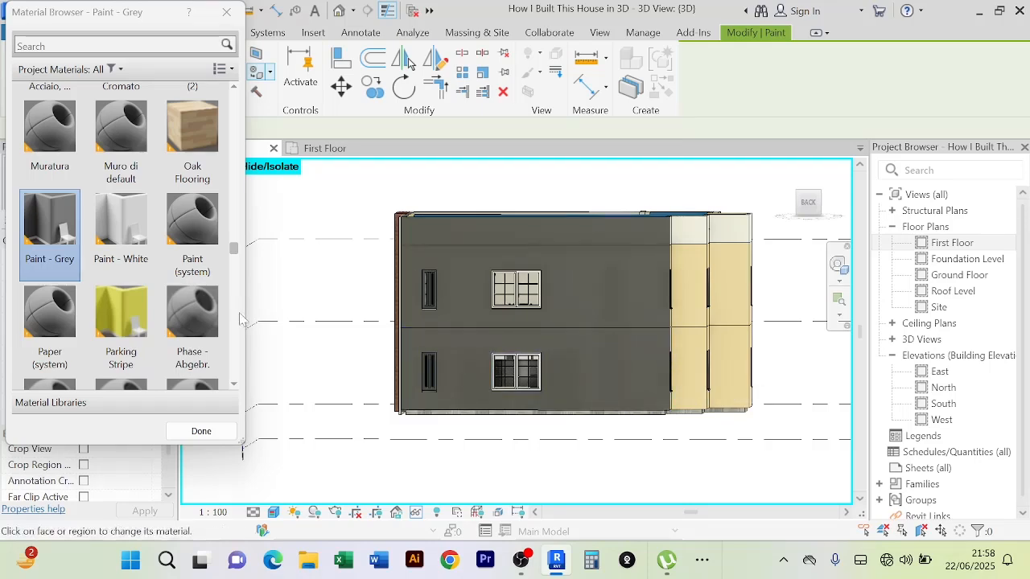
left_click(228, 435)
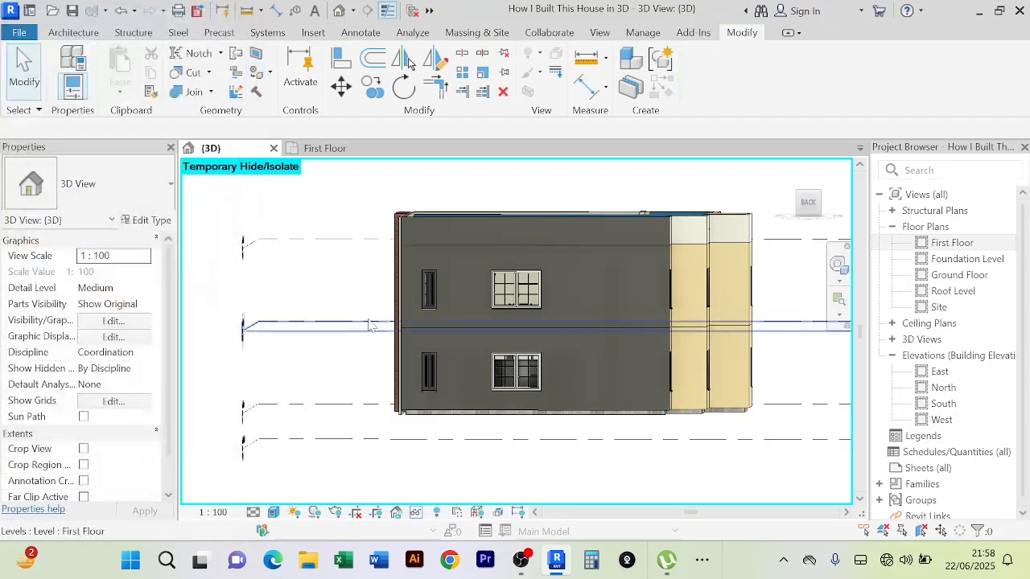
left_click(415, 512)
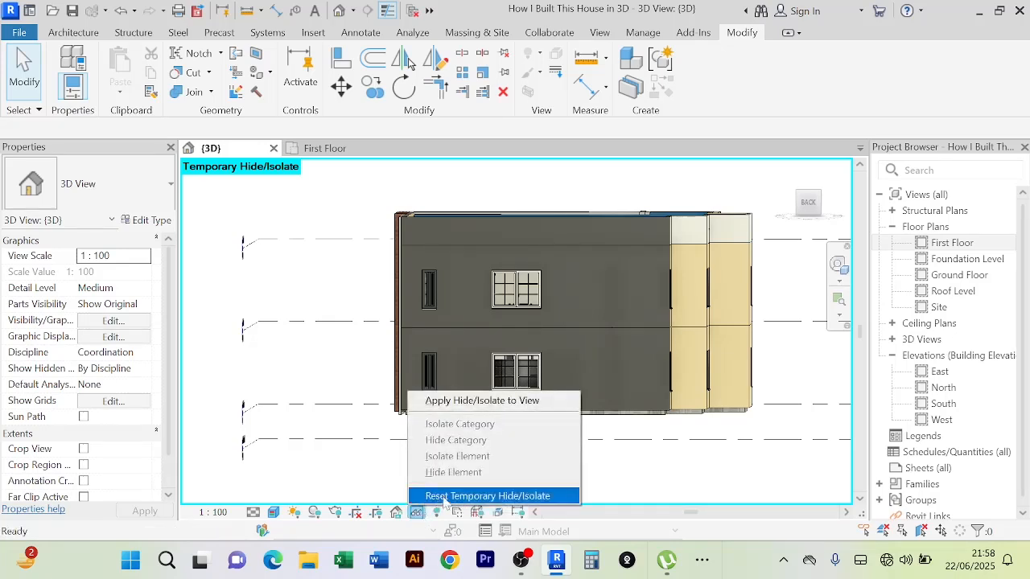
left_click(443, 496)
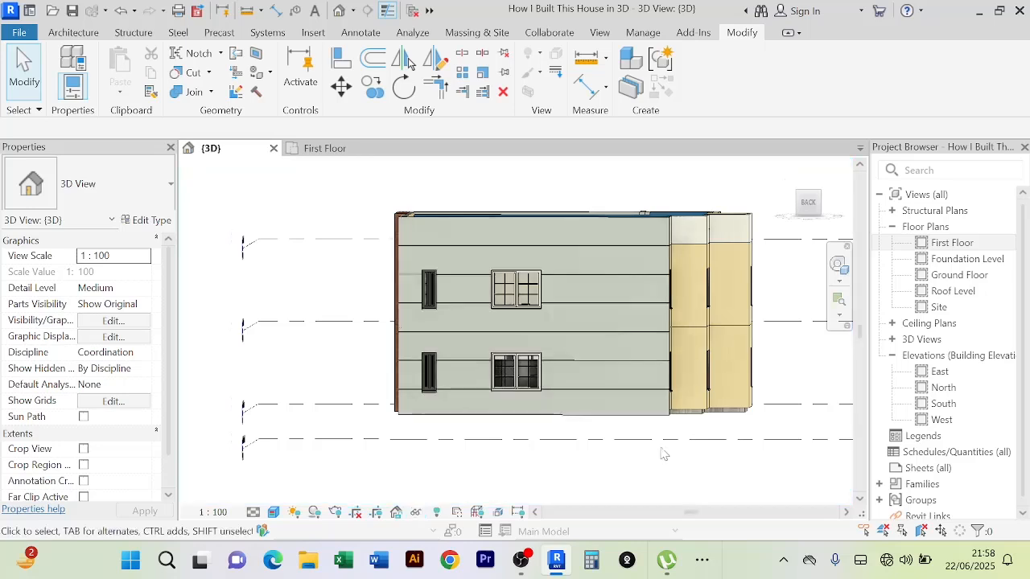
Examine the grey grooves between the cladding panels and the upper wall corner beside the brick edge
scroll(668, 457, "down", 2)
middle_click_drag(668, 459, 555, 428)
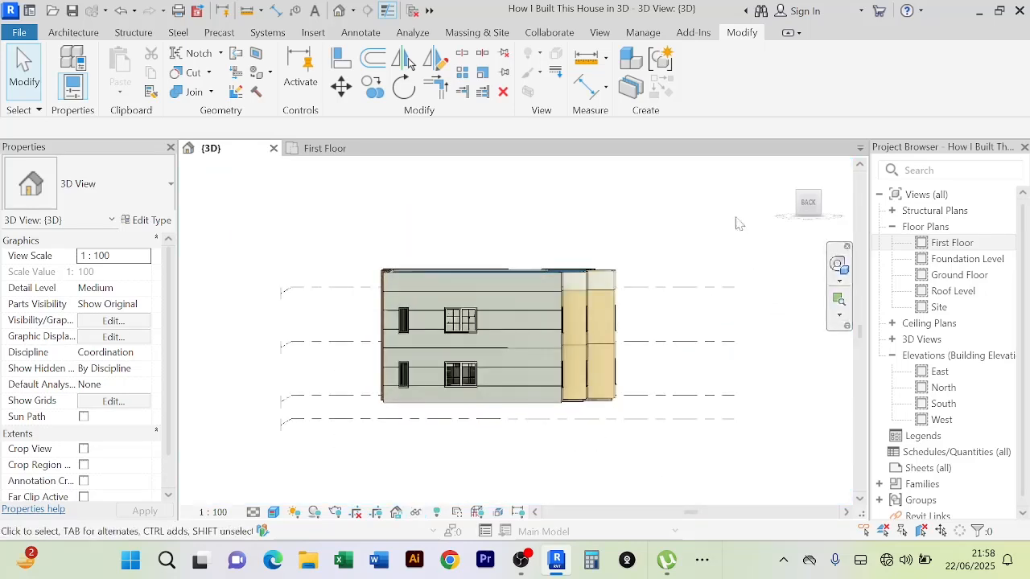
scroll(724, 232, "up", 1)
scroll(713, 233, "up", 3)
middle_click_drag(702, 251, 775, 218)
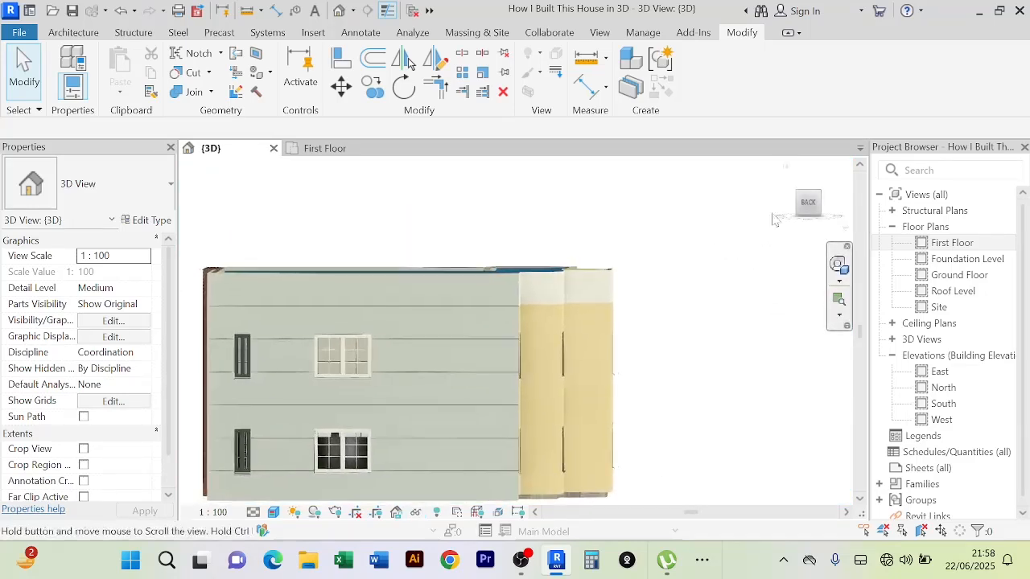
middle_click_drag(556, 226, 684, 186)
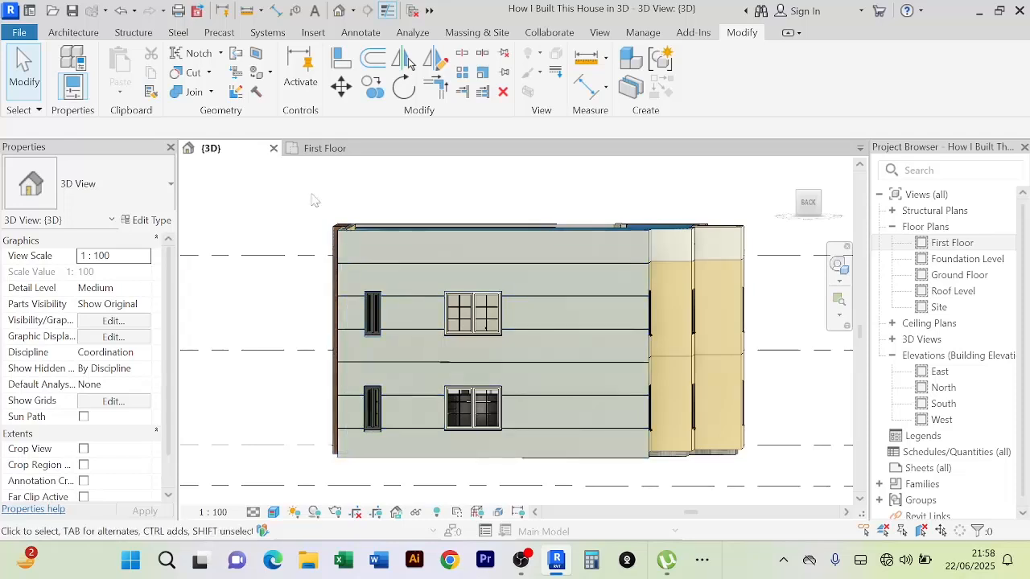
scroll(316, 207, "up", 1)
scroll(322, 221, "up", 3)
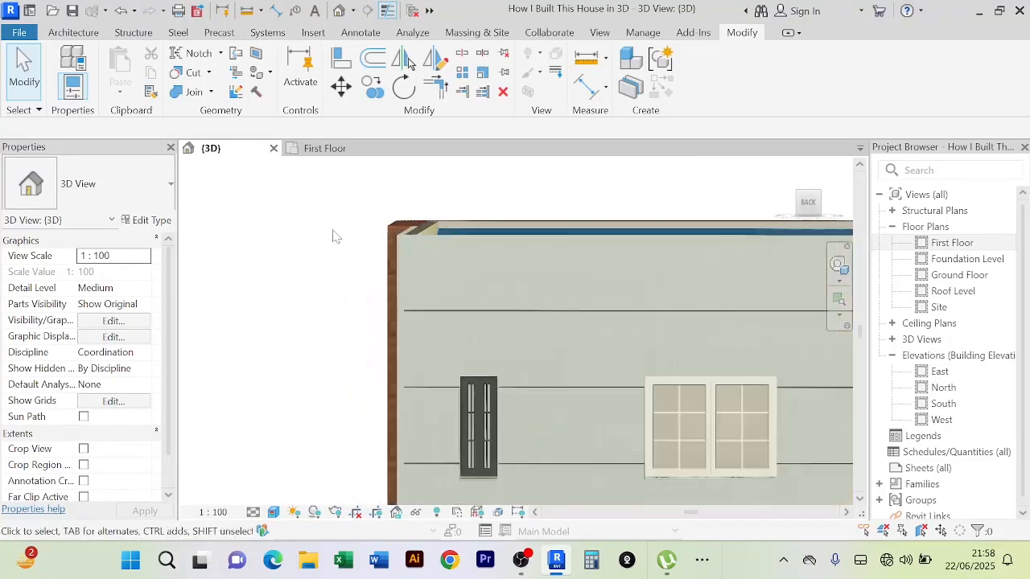
scroll(335, 236, "up", 2)
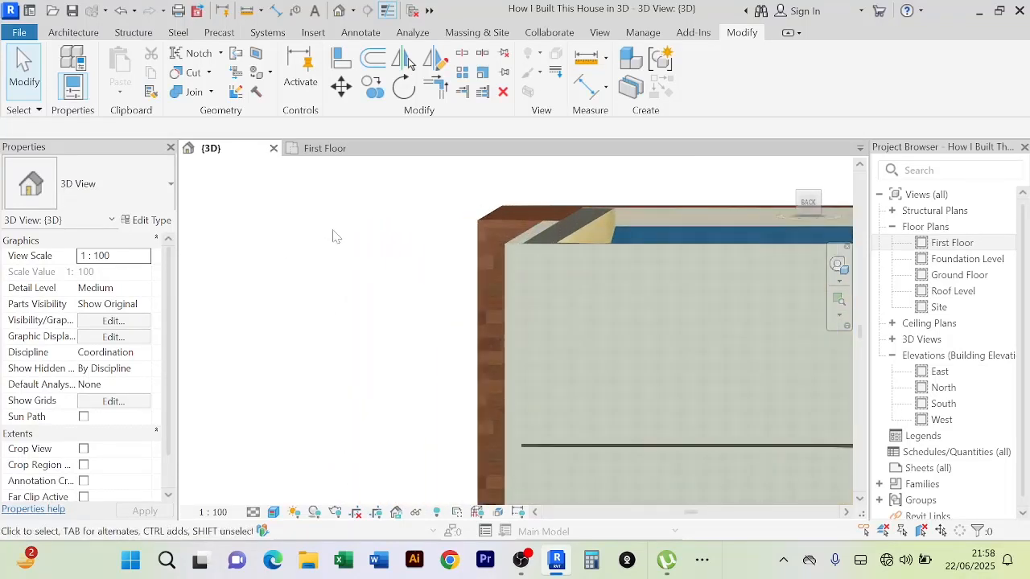
scroll(336, 236, "down", 5)
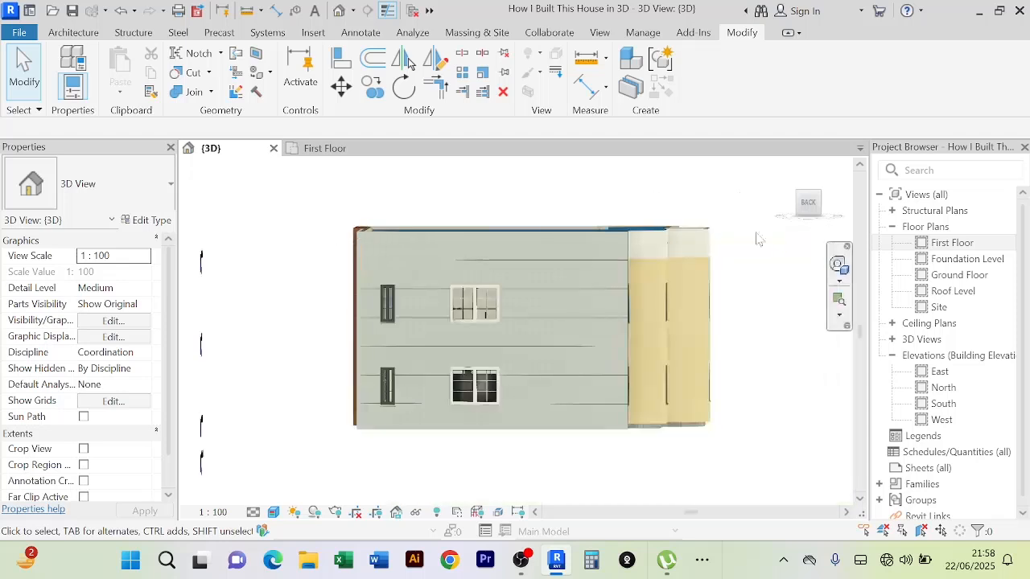
Examine the clad back wall from a distance and the house's left elevation beside it
middle_click_drag(770, 303, 768, 274)
scroll(763, 297, "down", 4)
scroll(661, 425, "up", 1)
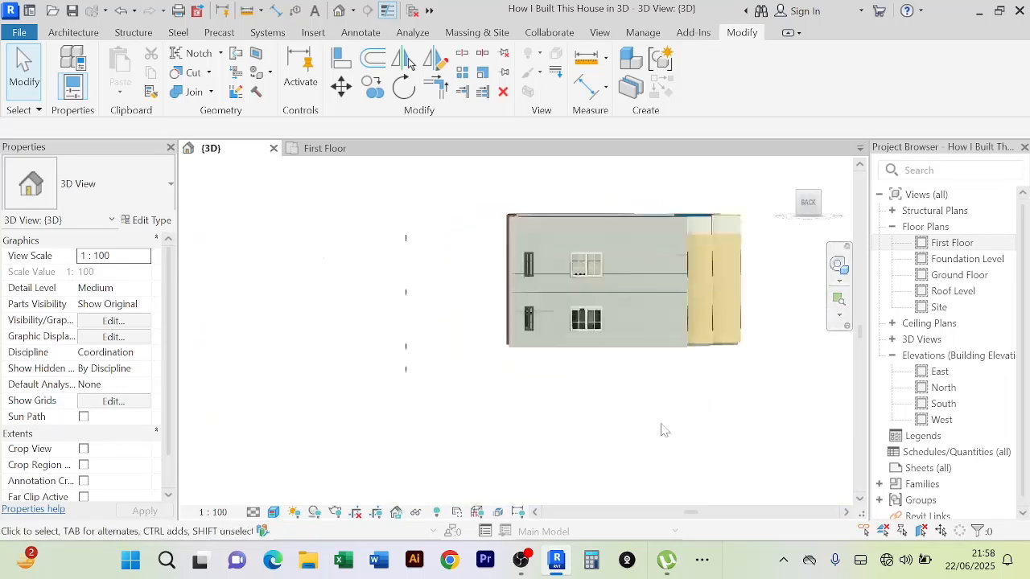
scroll(662, 430, "up", 3)
scroll(662, 427, "down", 3)
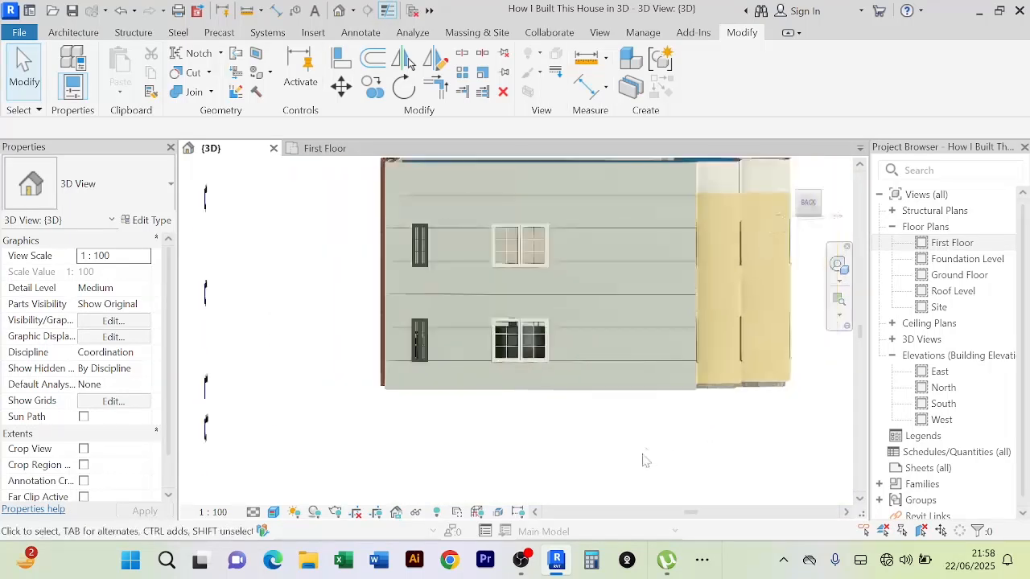
middle_click_drag(602, 453, 688, 453, "shift")
middle_click_drag(593, 445, 683, 443, "shift")
scroll(699, 439, "down", 3)
middle_click_drag(580, 450, 643, 450, "shift")
scroll(666, 406, "up", 4)
scroll(650, 439, "down", 5)
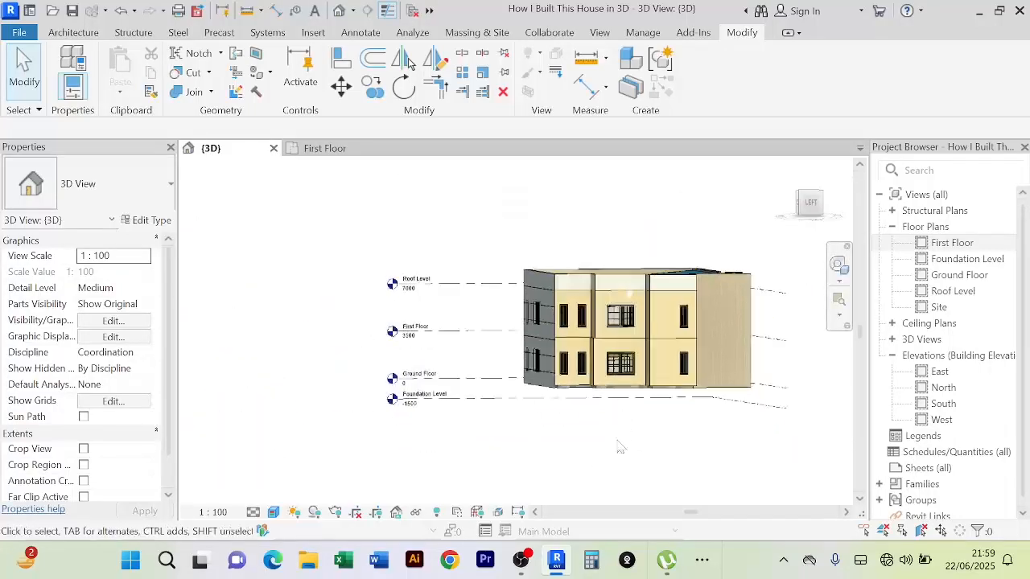
Examine the left facade's recesses and roof edge, and the corner where the cream walls meet the grey back cladding
scroll(611, 338, "up", 2)
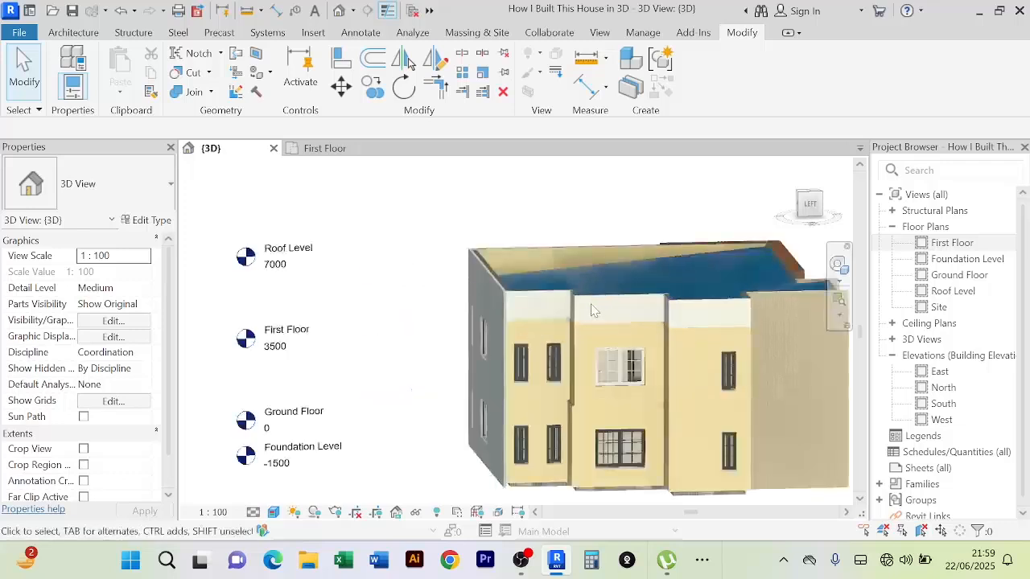
scroll(599, 394, "down", 4)
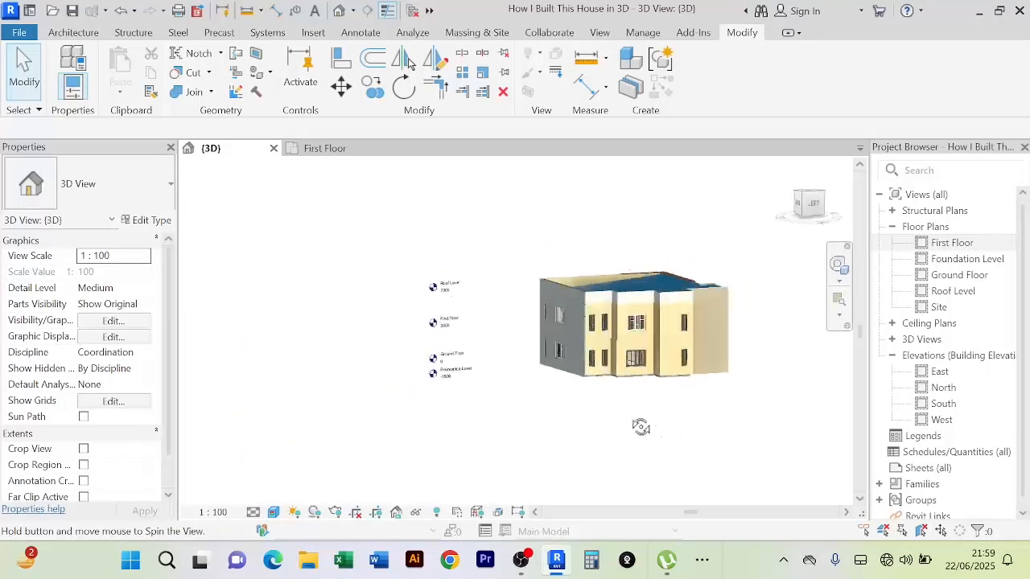
scroll(583, 402, "up", 4)
scroll(594, 412, "down", 3)
mouse_move(595, 413)
middle_mouse_down("shift")
mouse_move(595, 434)
mouse_move(576, 417)
middle_mouse_up("shift")
middle_click_drag(558, 475, 616, 424, "shift")
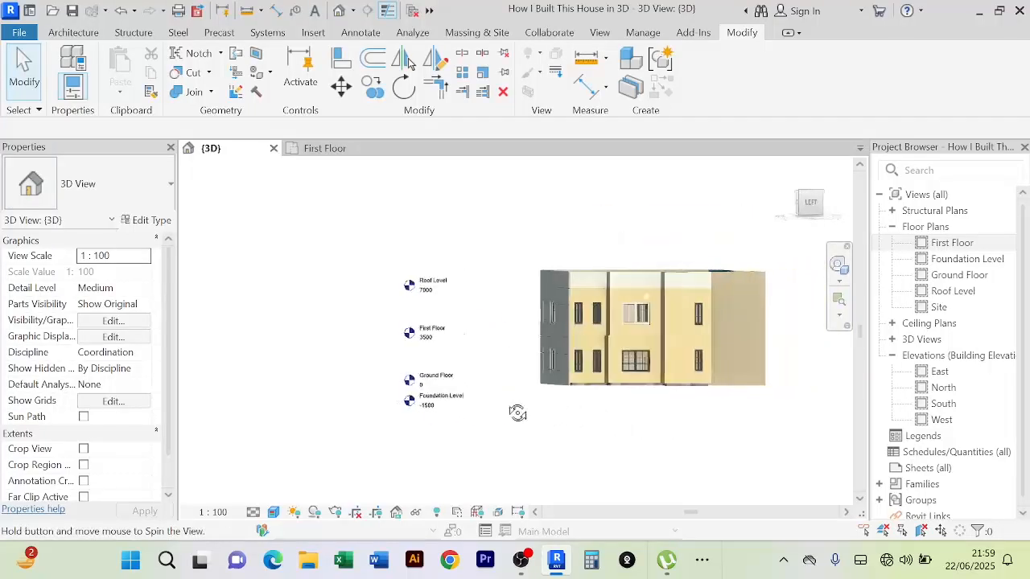
middle_click_drag(535, 412, 526, 440, "shift")
scroll(632, 404, "up", 6)
scroll(631, 394, "down", 2)
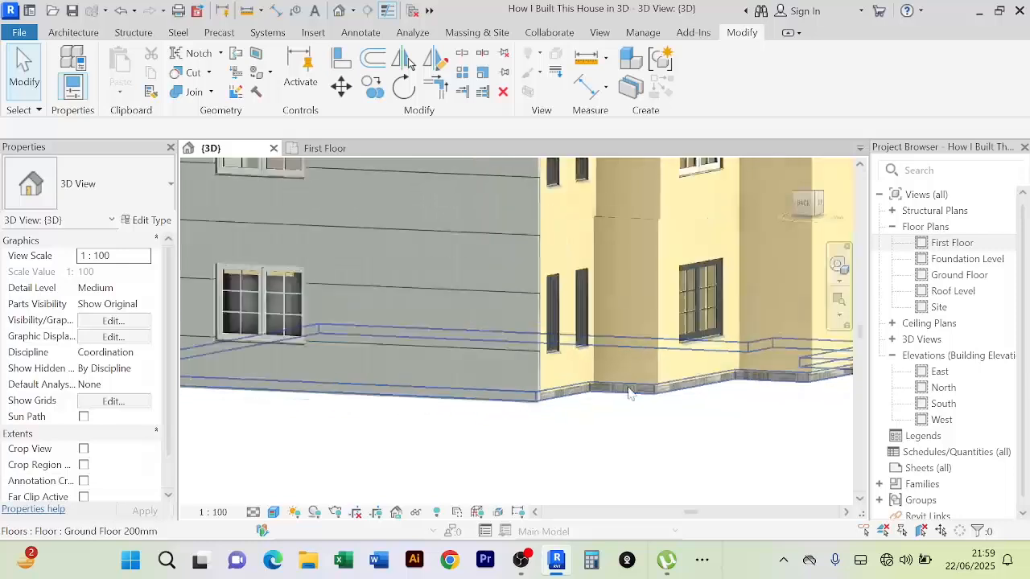
middle_click_drag(630, 393, 540, 445, "shift")
scroll(650, 409, "down", 2)
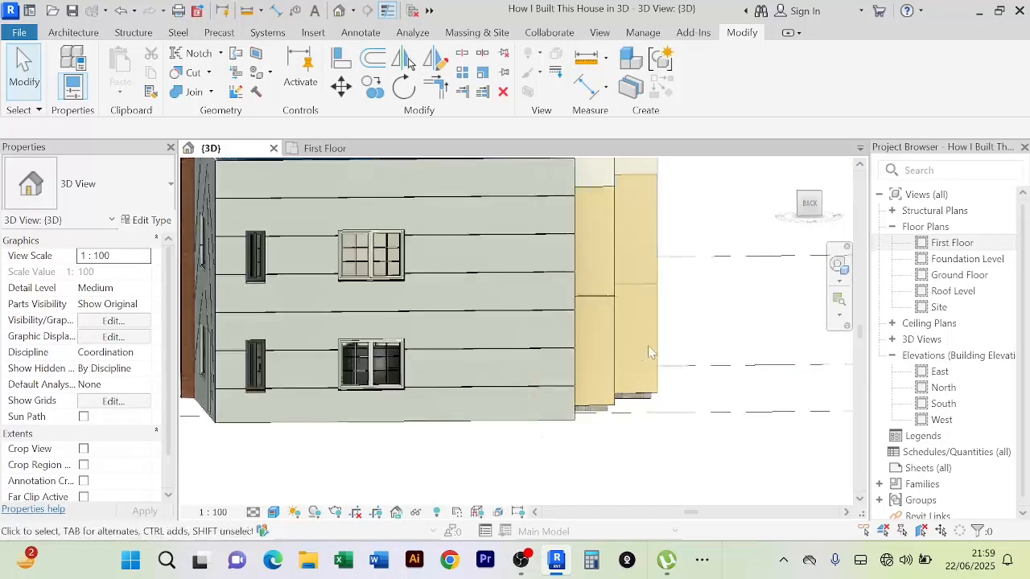
scroll(616, 286, "down", 3)
middle_click_drag(692, 241, 567, 398)
scroll(571, 400, "up", 4)
scroll(570, 399, "down", 5)
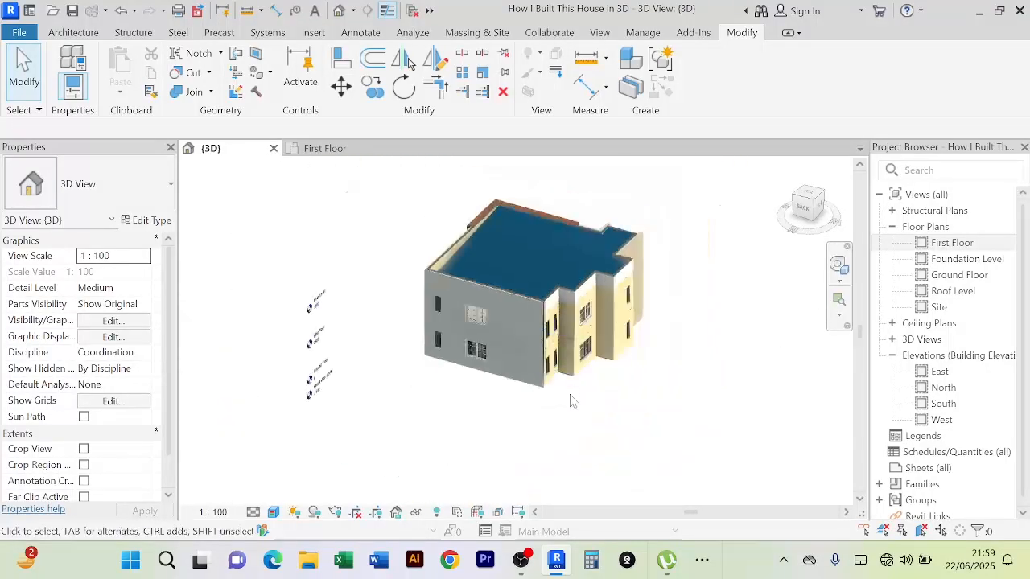
Open the Ground Floor plan and examine the outer wall recesses beside the bedroom and the toilets
left_click(328, 148)
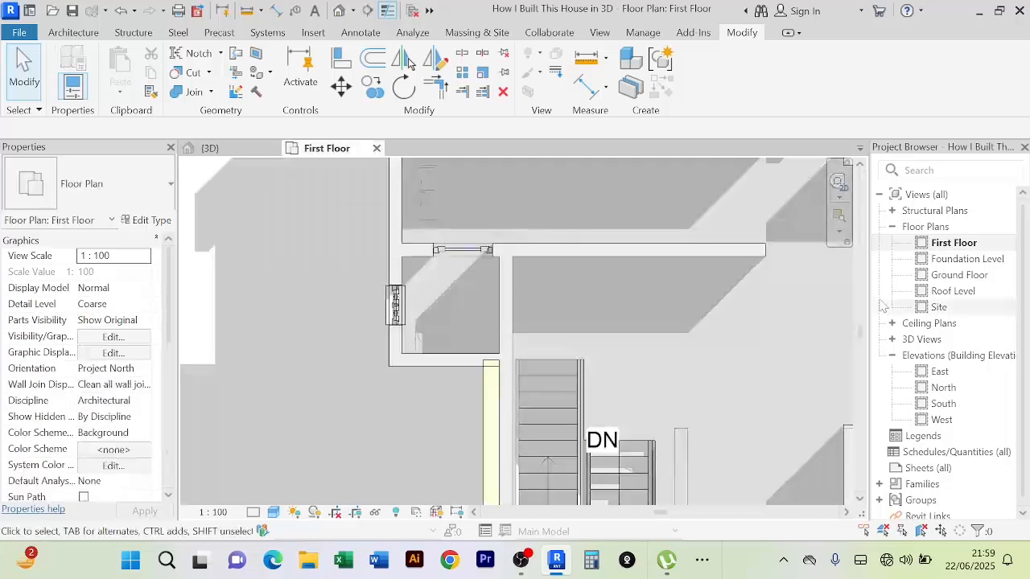
double_click(957, 275)
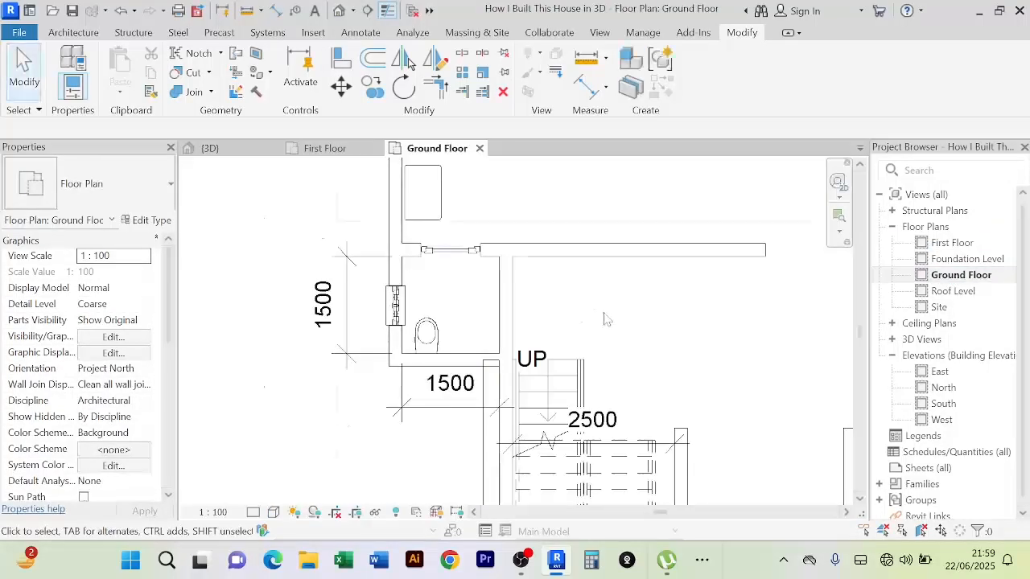
scroll(609, 314, "down", 5)
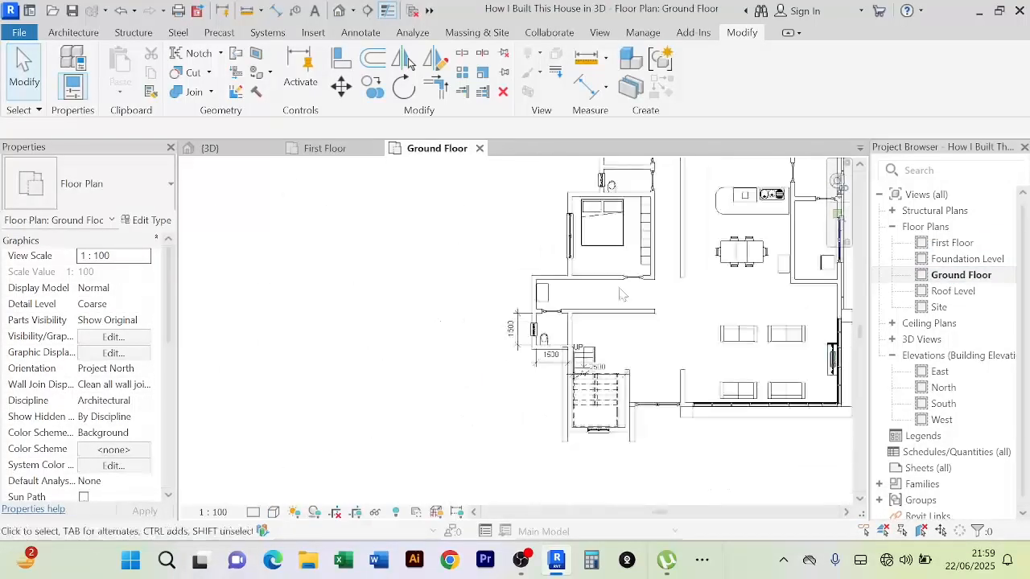
scroll(567, 270, "up", 4)
scroll(543, 286, "down", 2)
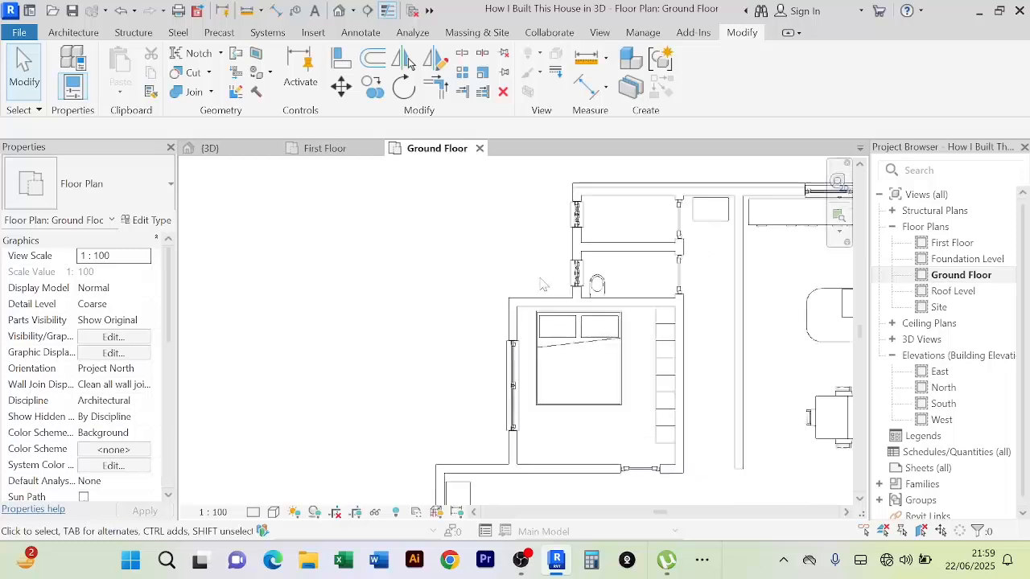
middle_click_drag(550, 293, 552, 235)
scroll(538, 333, "up", 3)
scroll(552, 367, "down", 4)
scroll(551, 367, "up", 3)
scroll(547, 236, "up", 4)
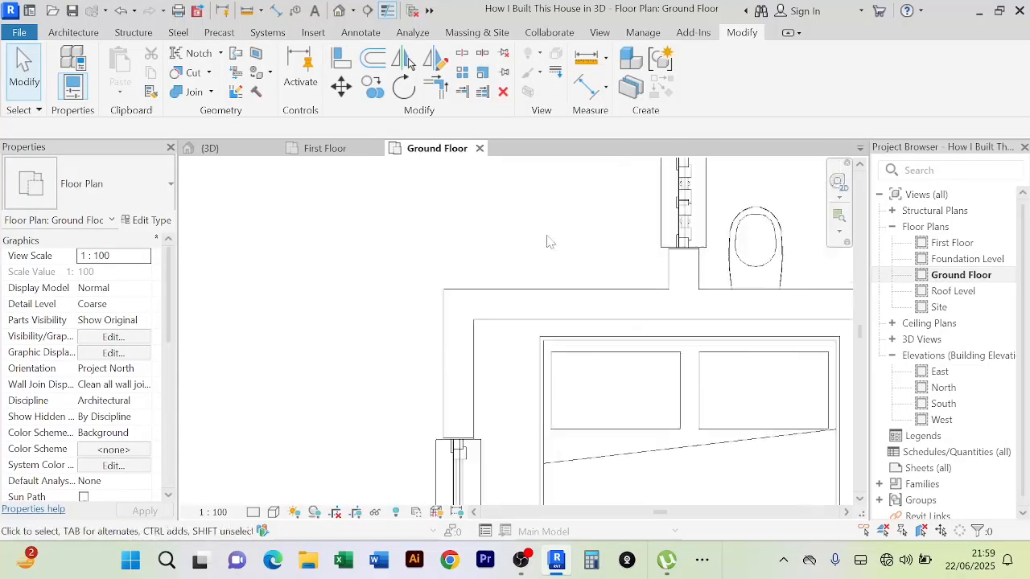
scroll(547, 242, "down", 5)
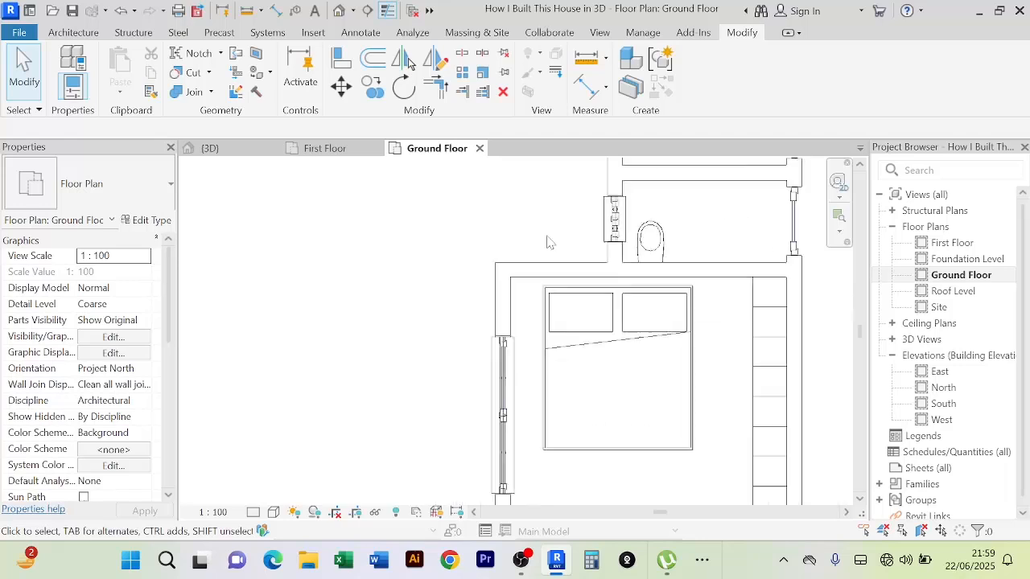
scroll(524, 363, "up", 2)
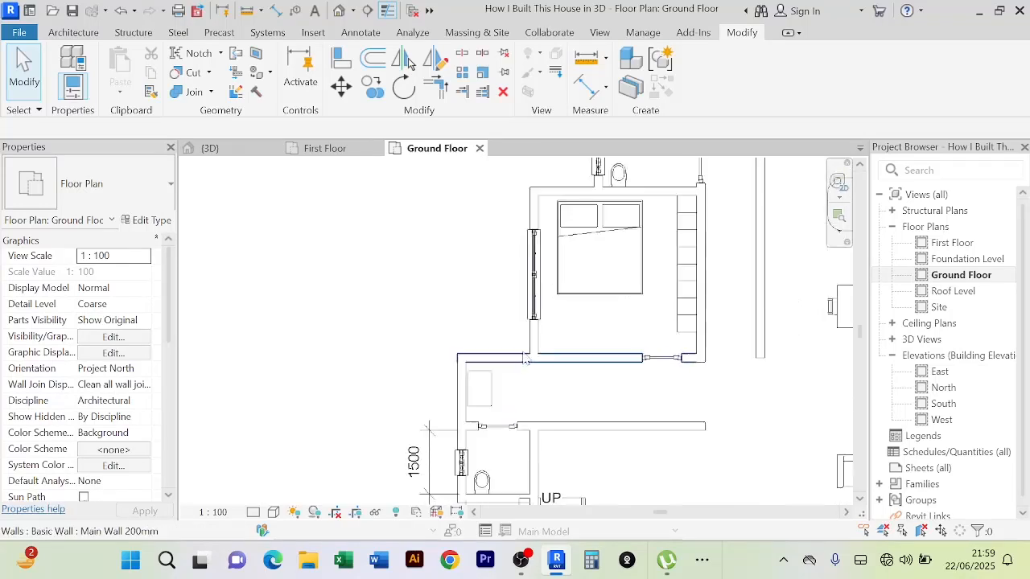
scroll(490, 345, "up", 1)
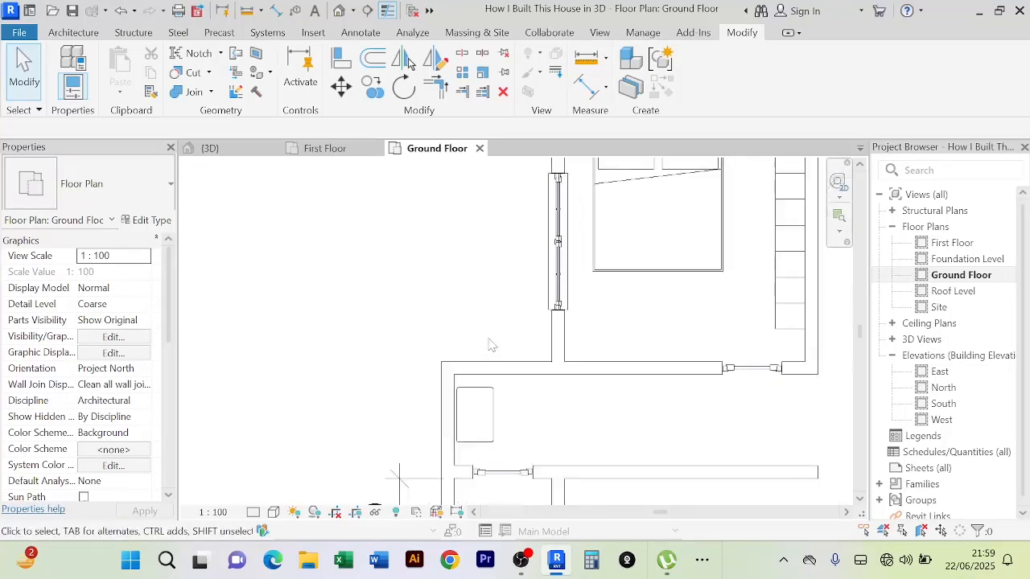
scroll(494, 348, "down", 3)
middle_click_drag(501, 348, 509, 321)
scroll(497, 315, "up", 2)
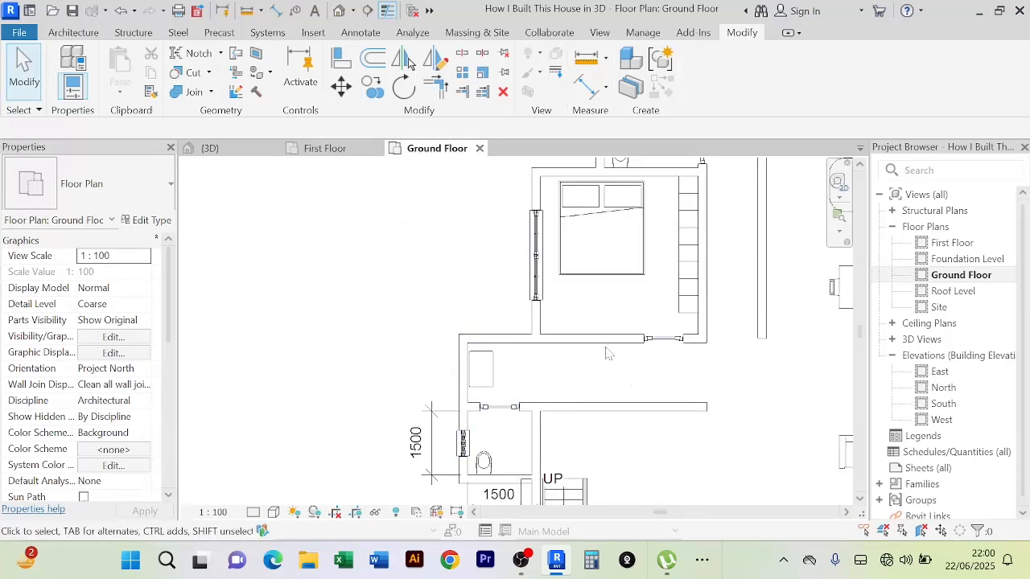
scroll(560, 326, "down", 2)
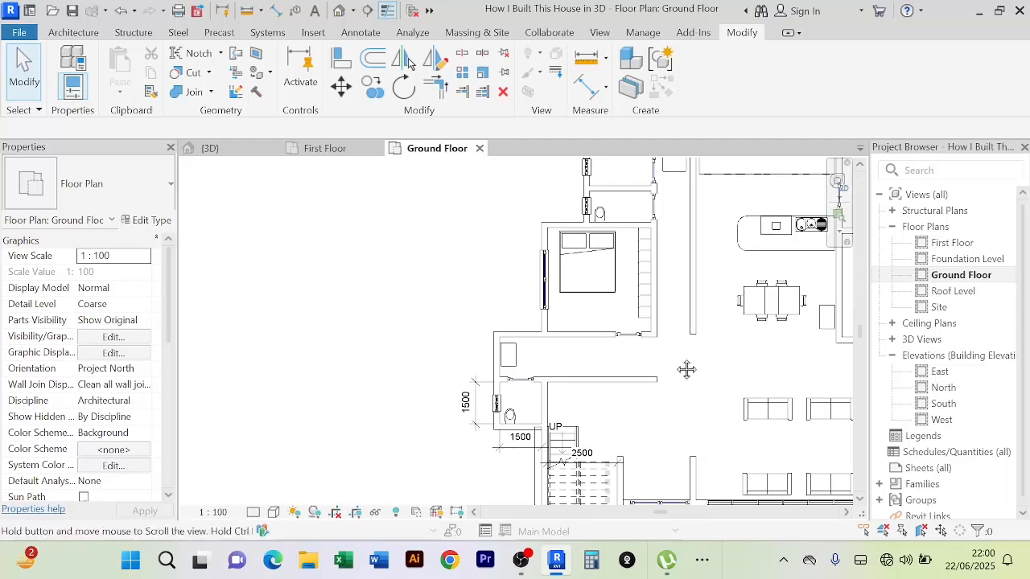
middle_click_drag(685, 367, 641, 395)
With Main Wall 200mm, draw an L of walls outside the bedroom recess, about 1480 mm horizontally and 640 mm vertically
left_click(649, 352)
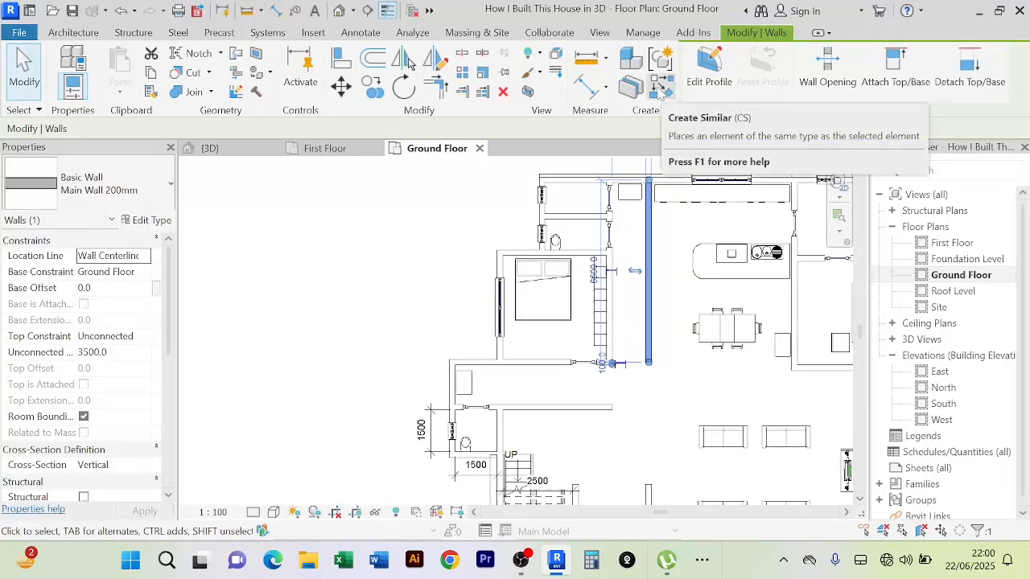
left_click(661, 90)
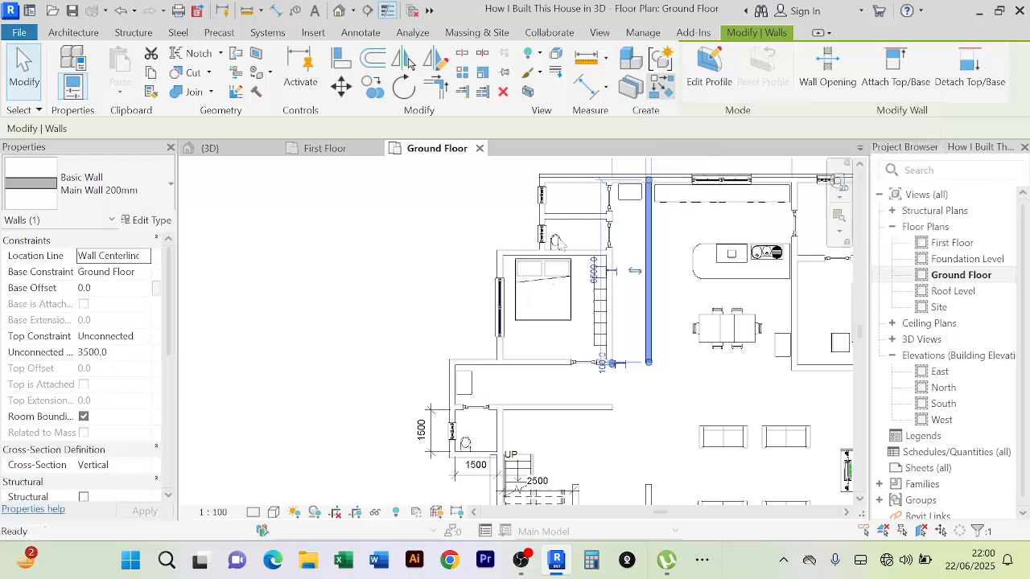
scroll(358, 477, "up", 3)
scroll(495, 337, "up", 3)
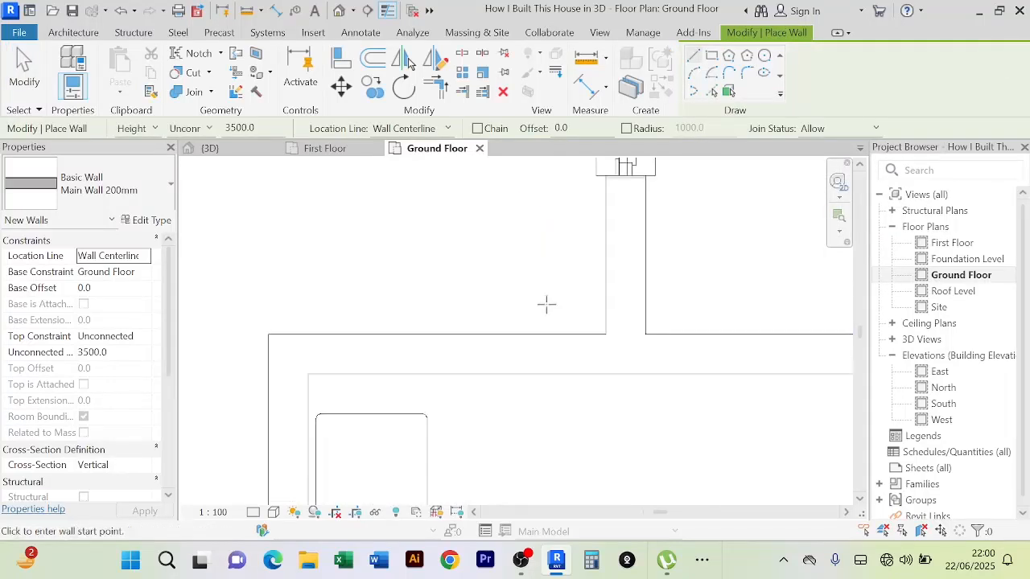
left_click(565, 305)
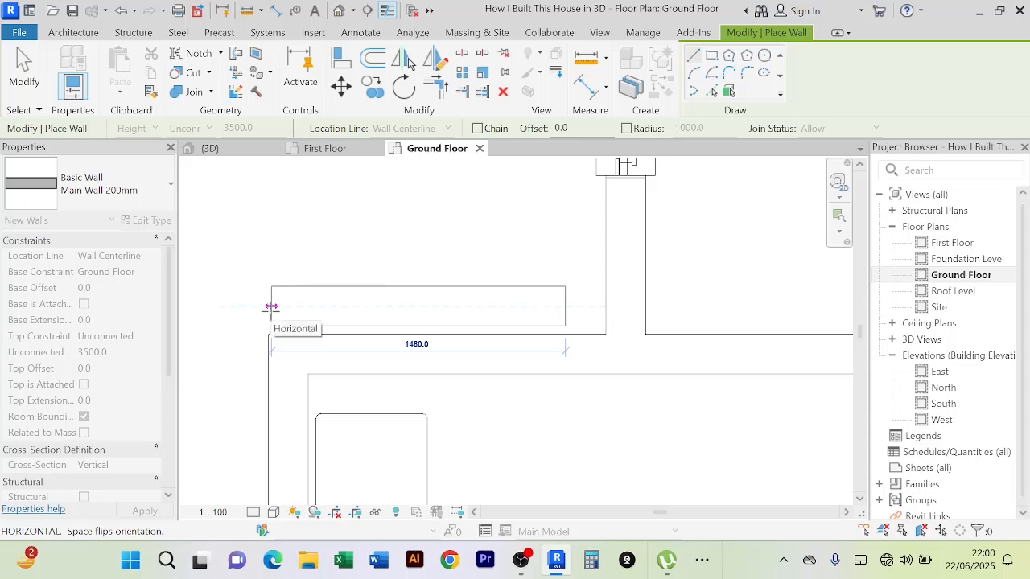
left_click(271, 306)
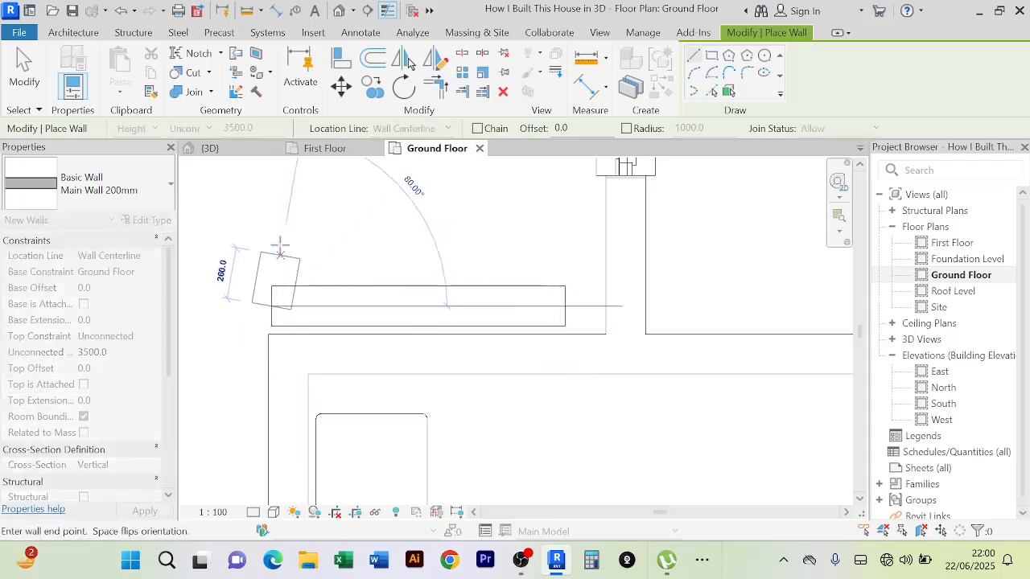
left_click(272, 179)
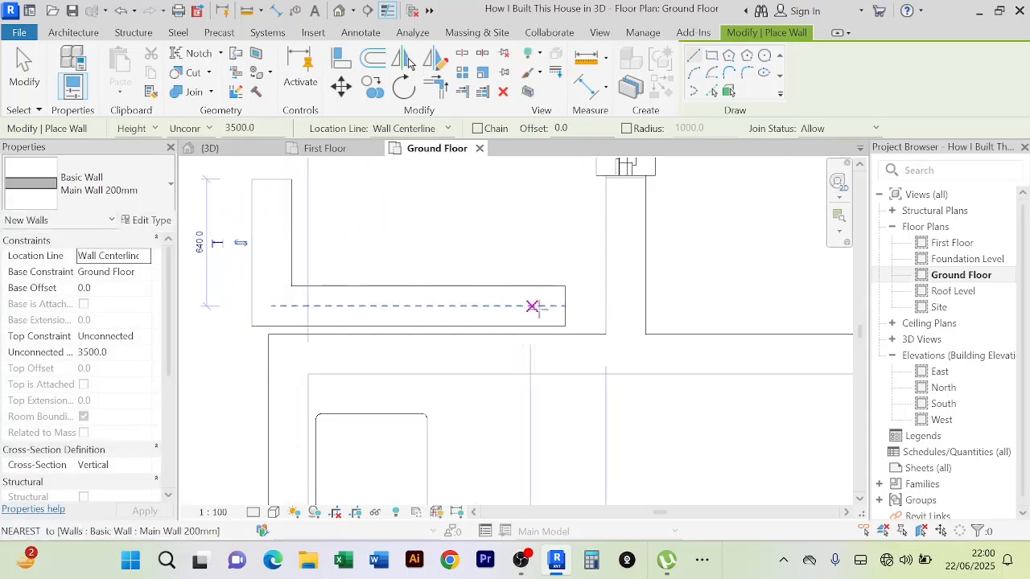
Draw the remaining vertical and horizontal Main Wall 200mm segments to close the rectangular enclosure in the recess, and finish wall placement
left_click(565, 306)
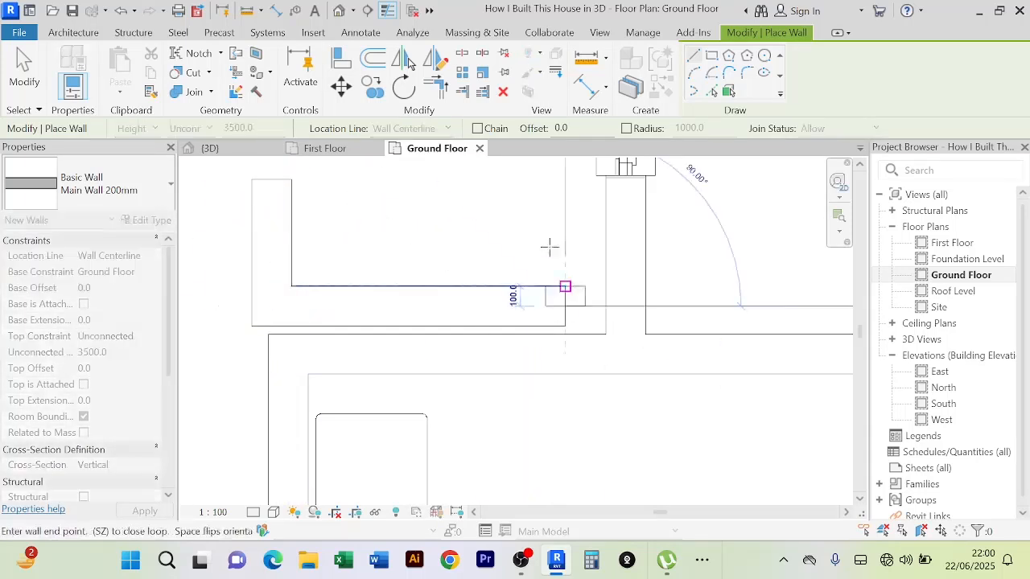
left_click(565, 190)
left_click(566, 190)
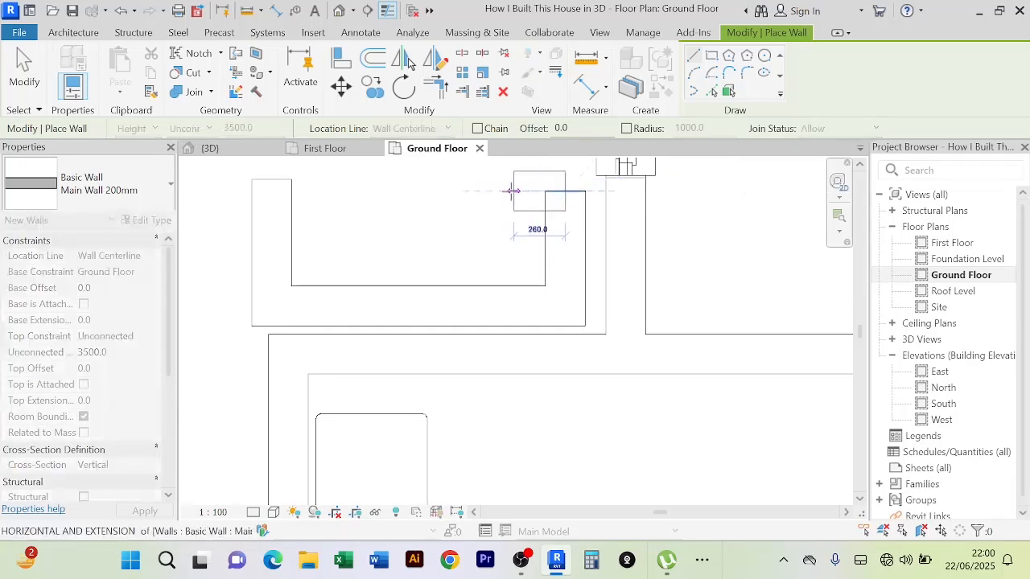
left_click(269, 197)
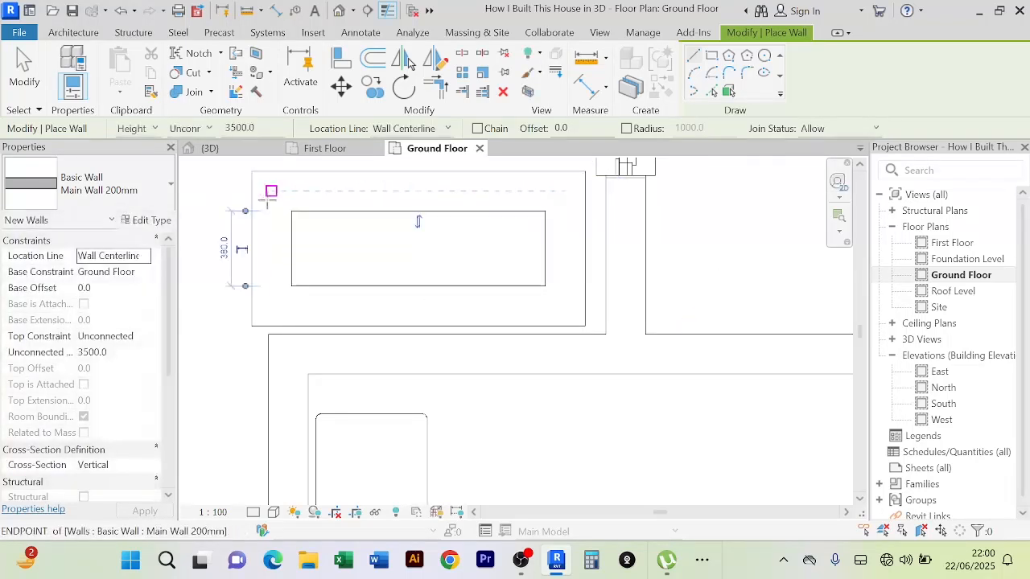
scroll(348, 215, "down", 2)
middle_click_drag(416, 252, 455, 312)
right_click(398, 209)
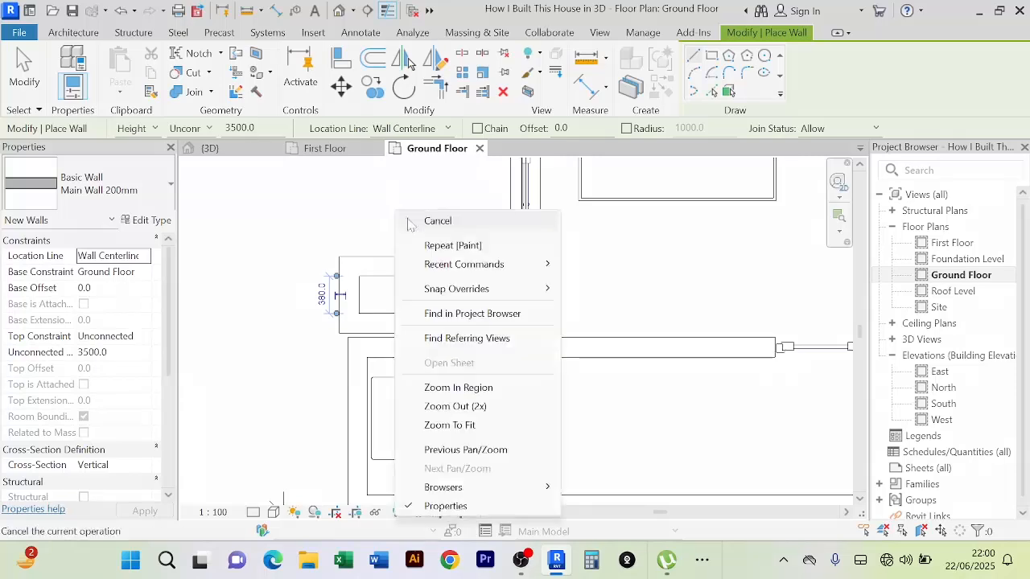
left_click(410, 220)
right_click(412, 207)
left_click(430, 217)
scroll(365, 264, "up", 2)
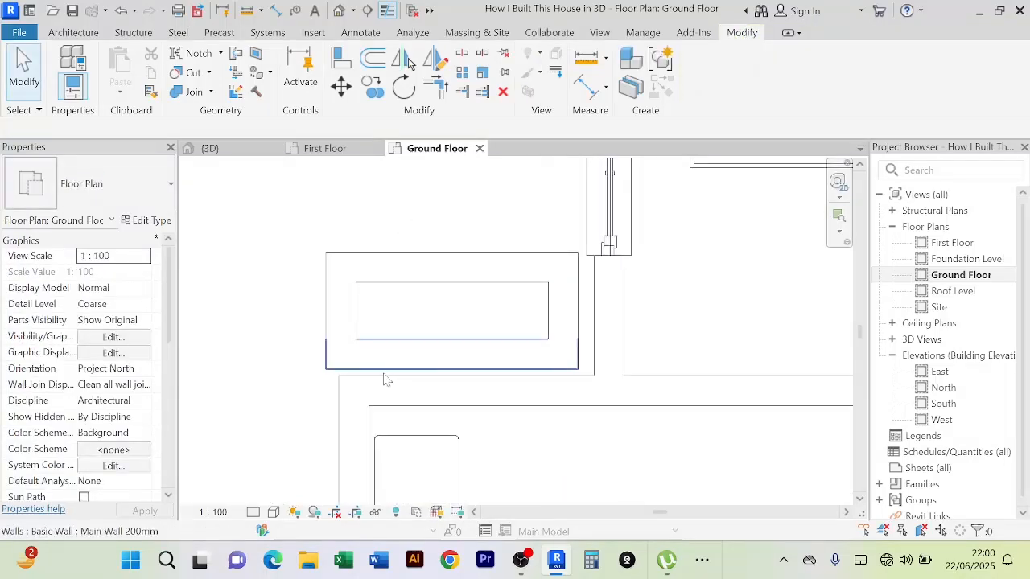
middle_click_drag(291, 358, 324, 319)
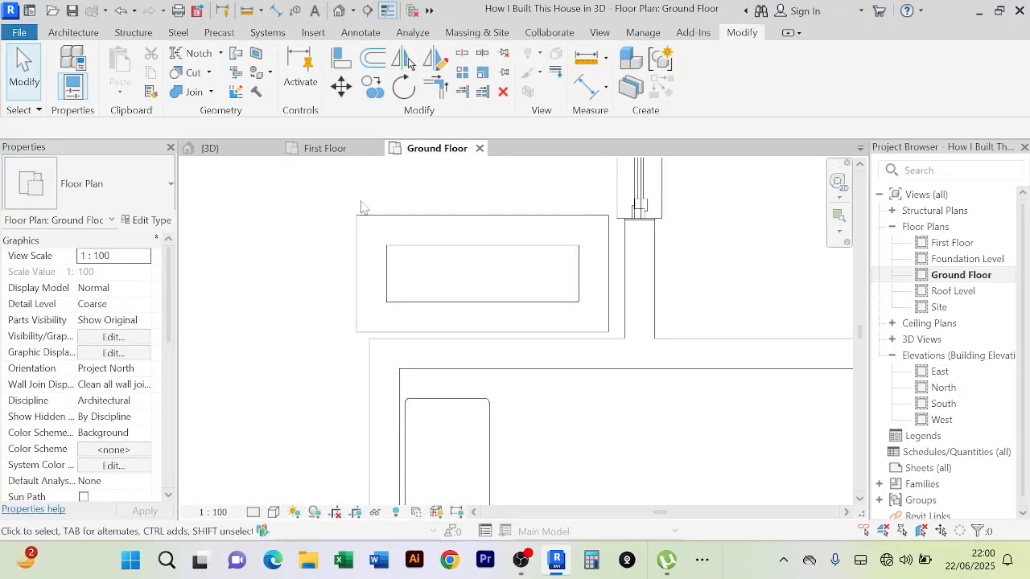
Align the enclosure's lower wall face with the adjoining house wall face and its left wall face with the house's outer left face
left_click(339, 56)
scroll(464, 304, "up", 2)
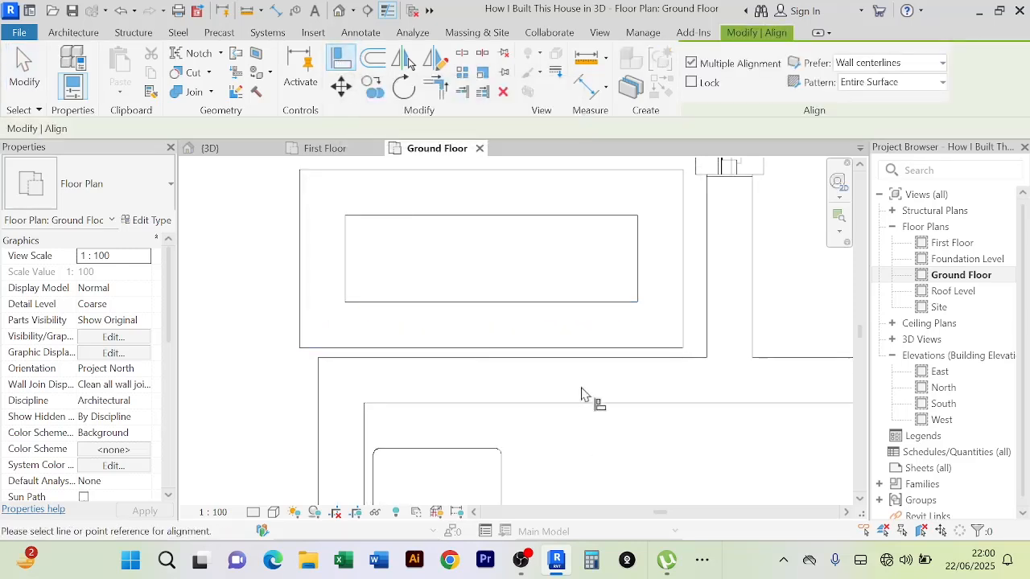
left_click(574, 363)
left_click(571, 349)
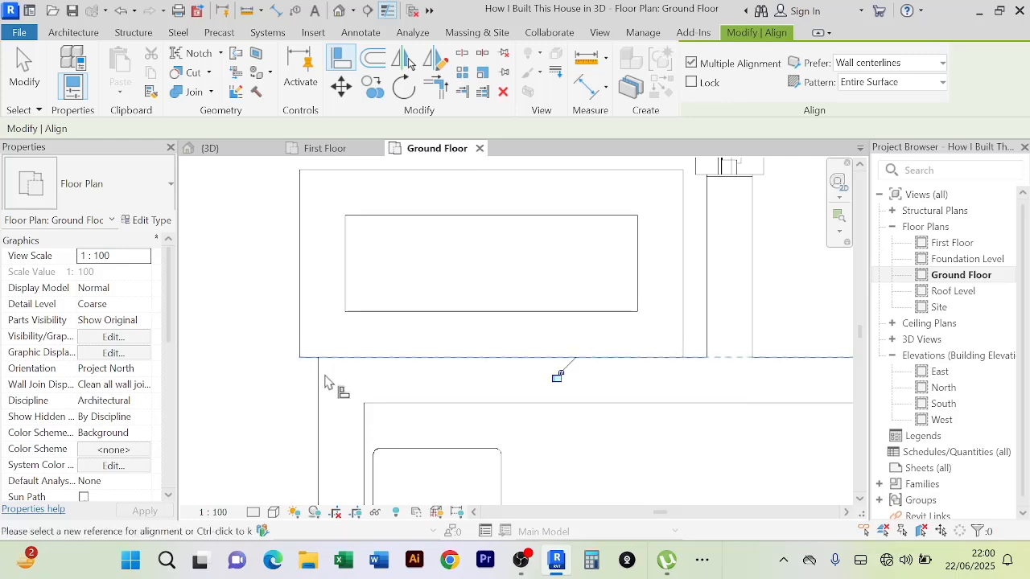
left_click(350, 61)
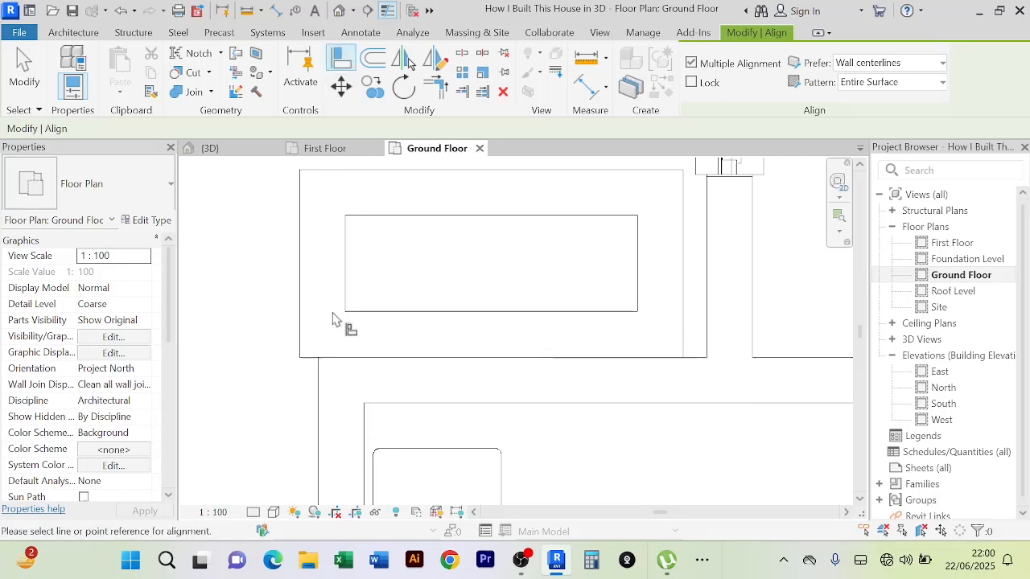
left_click(319, 394)
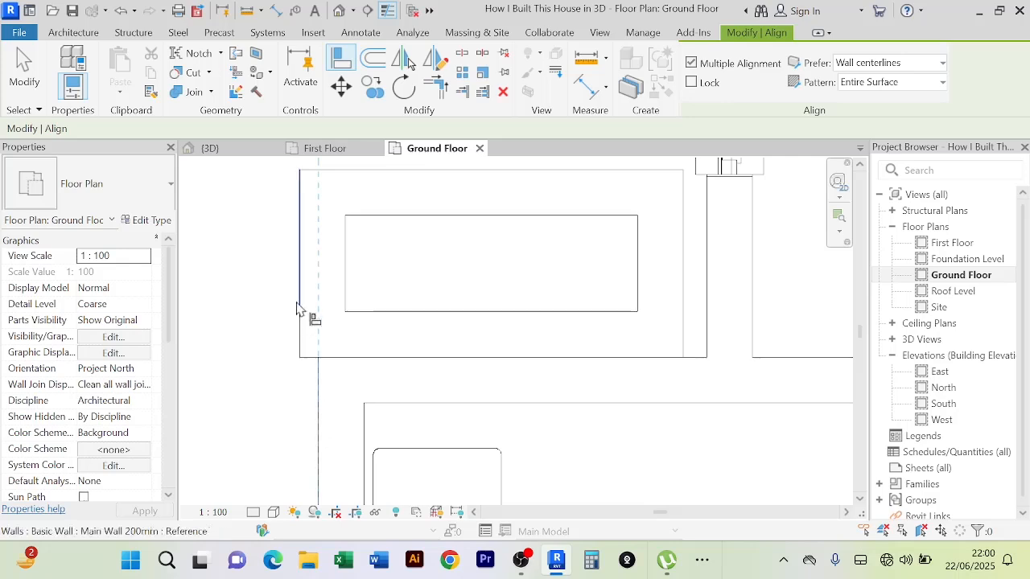
left_click(300, 314)
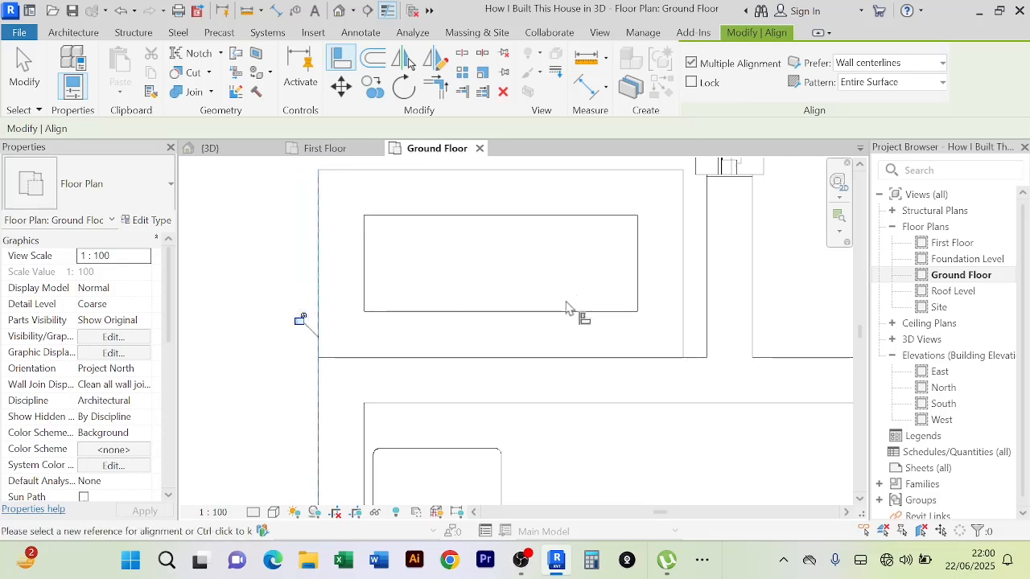
Align the enclosure's right wall face with the near face of the vertical house wall beside it, and finish aligning
left_click(346, 62)
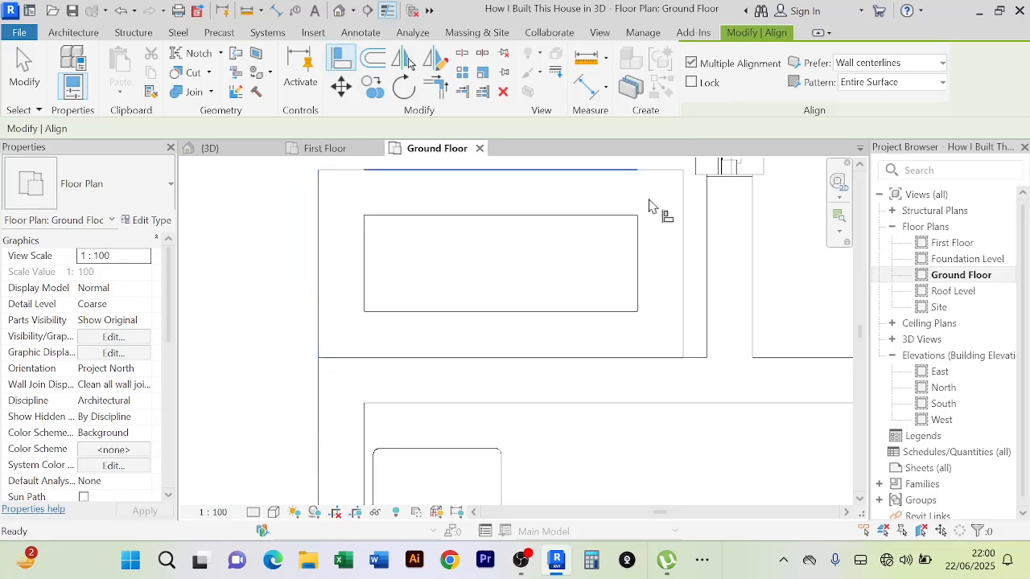
left_click(688, 268)
scroll(437, 254, "down", 2)
middle_click_drag(479, 284, 502, 359)
right_click(556, 240)
left_click(559, 244)
right_click(547, 221)
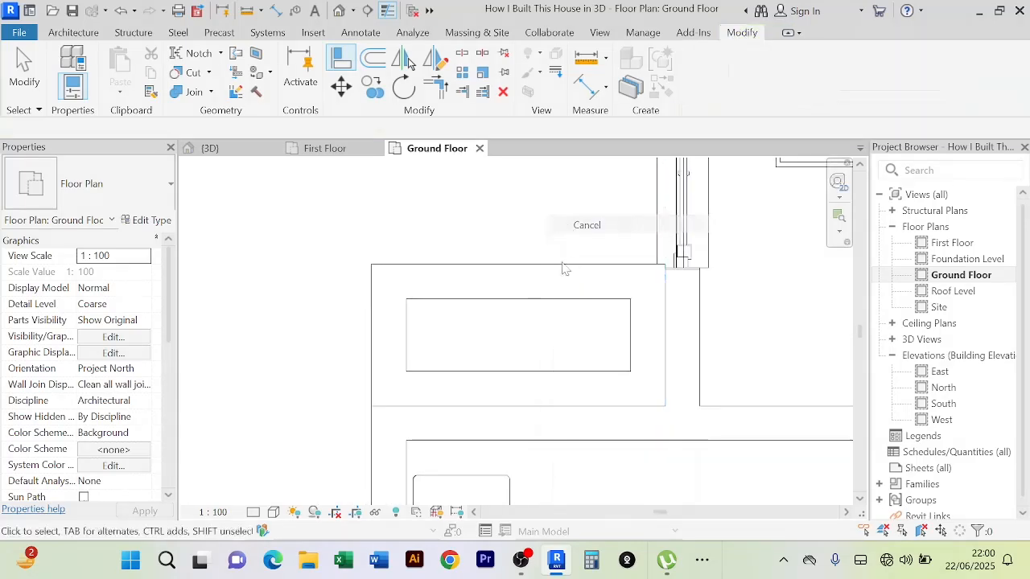
left_click(563, 228)
Nudge the enclosure's upper wall about 80 mm down towards the house to make the enclosure shallower
left_click(556, 274)
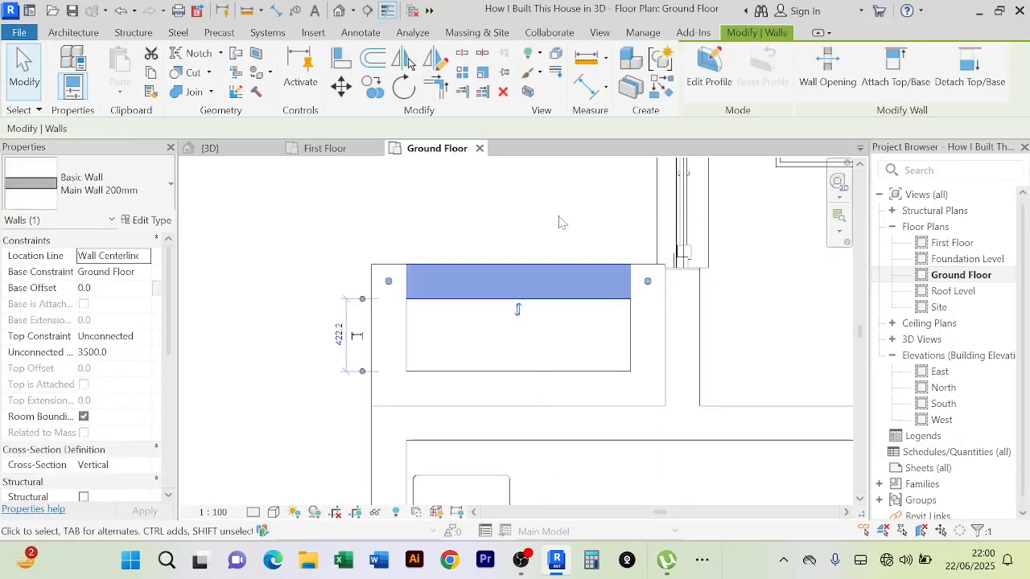
key("Down")
key("Down")
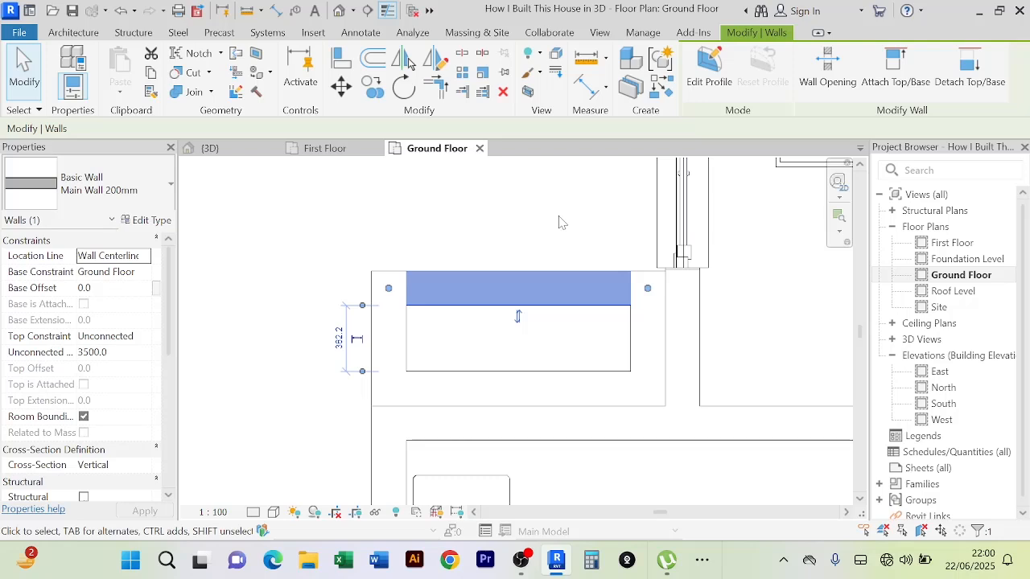
key("Down")
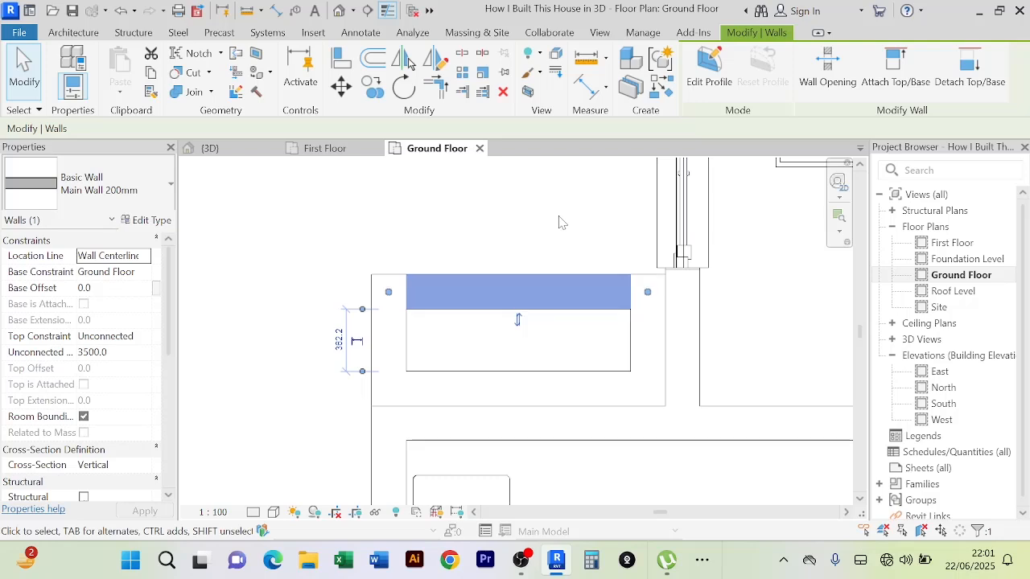
key("Down")
left_click(559, 231)
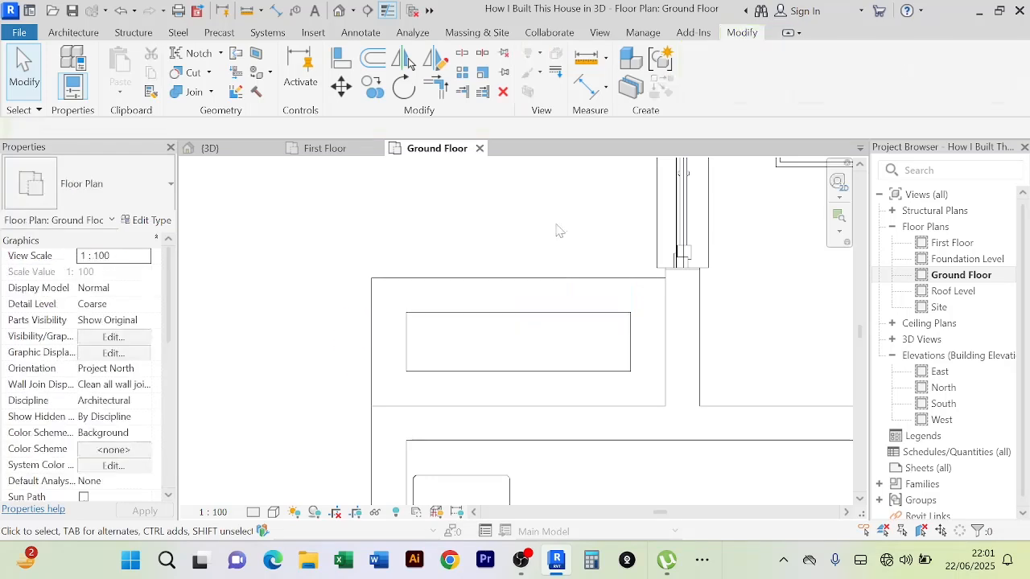
Examine the wall enclosure in the 3D view, checking its open top and how it fits the recess between the cream facades
left_click(211, 149)
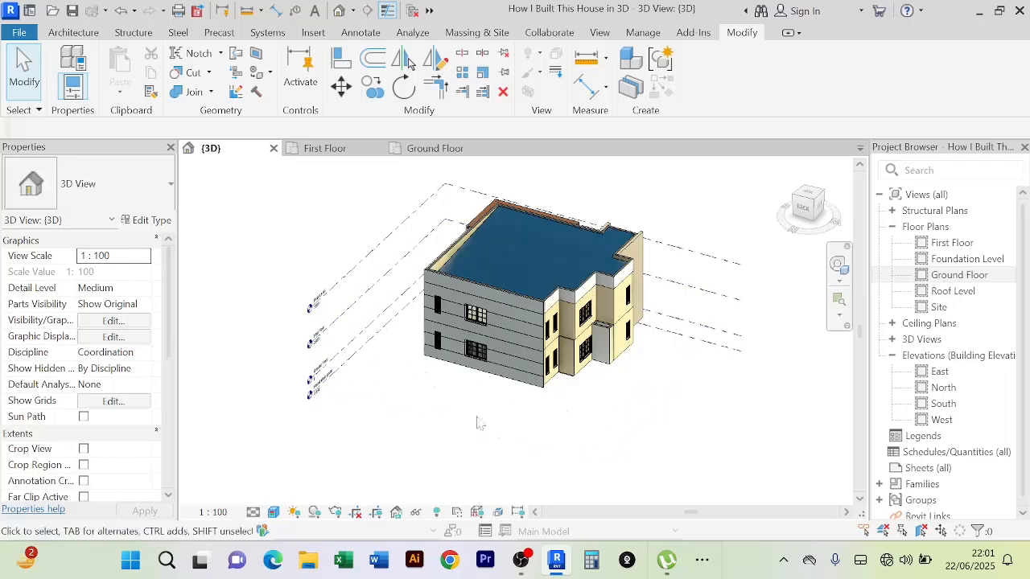
middle_click_drag(720, 448, 643, 390, "shift")
scroll(572, 344, "up", 6)
scroll(574, 347, "down", 3)
mouse_move(574, 347)
middle_mouse_down("shift")
mouse_move(525, 359)
mouse_move(574, 317)
mouse_move(567, 310)
mouse_move(590, 342)
mouse_move(579, 339)
middle_mouse_up("shift")
scroll(579, 324, "up", 4)
scroll(580, 321, "down", 3)
scroll(578, 341, "up", 4)
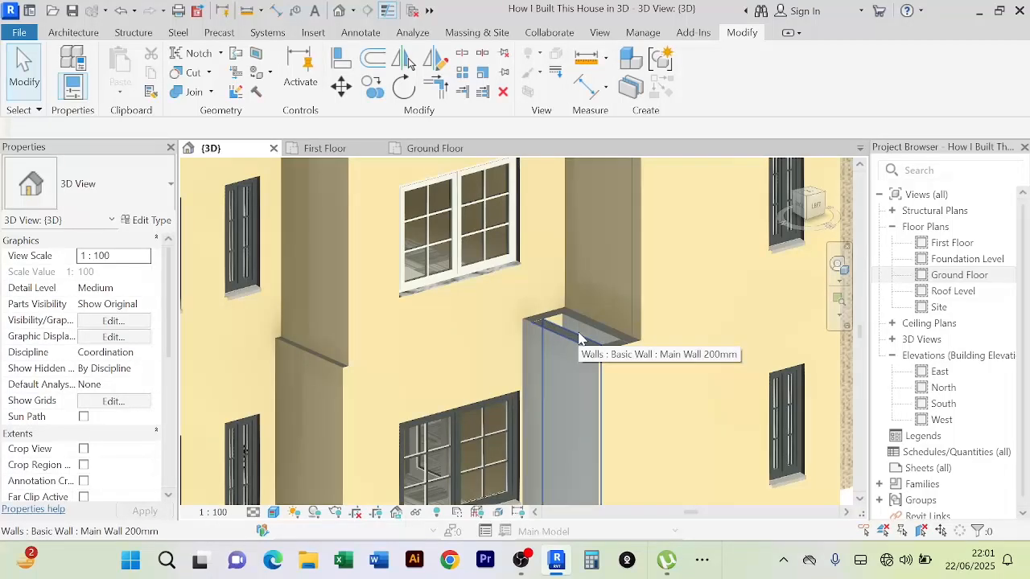
scroll(579, 338, "down", 5)
middle_click_drag(776, 468, 759, 487, "shift")
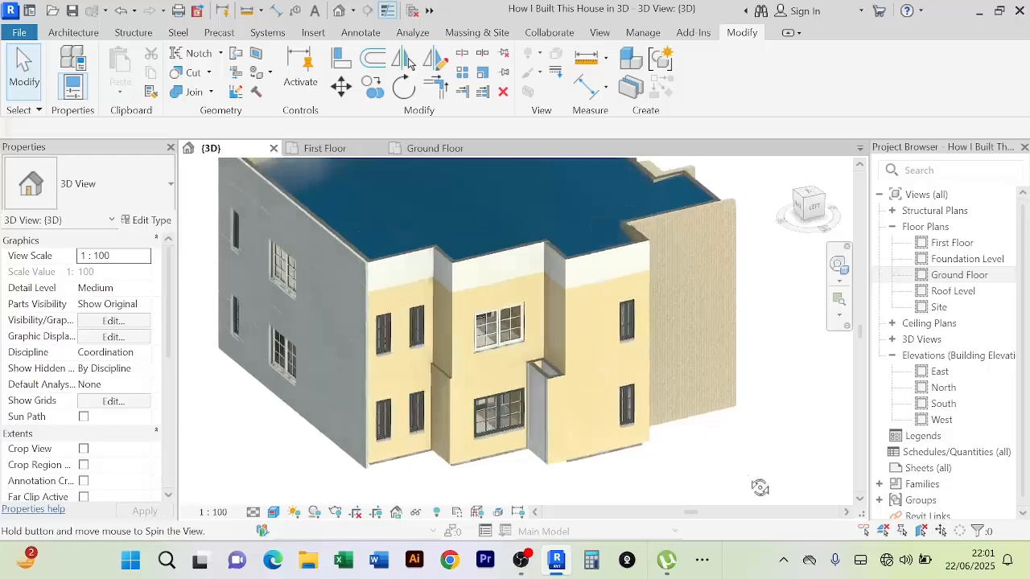
scroll(676, 468, "up", 2)
scroll(466, 336, "up", 2)
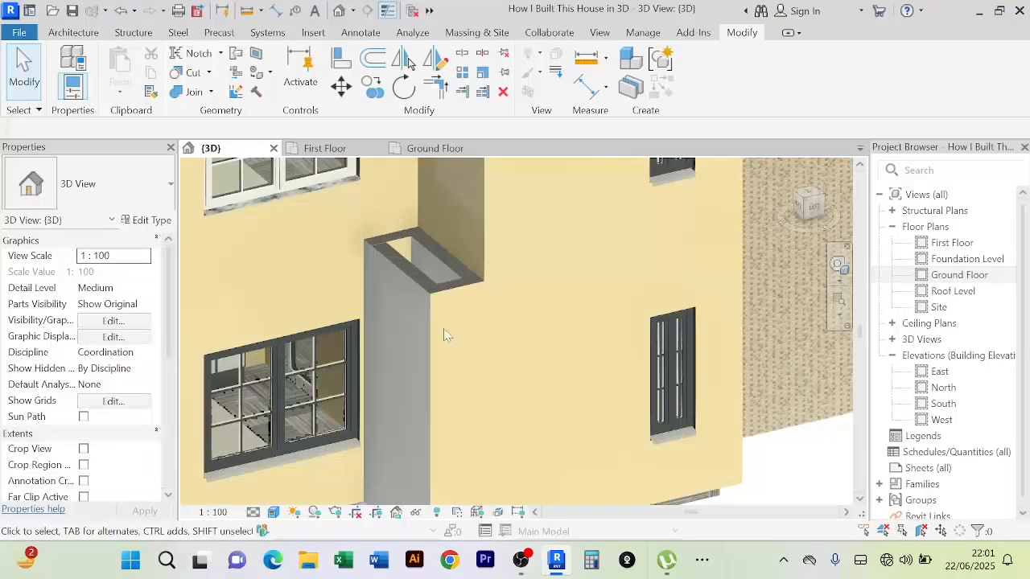
scroll(445, 335, "down", 3)
scroll(467, 342, "down", 2)
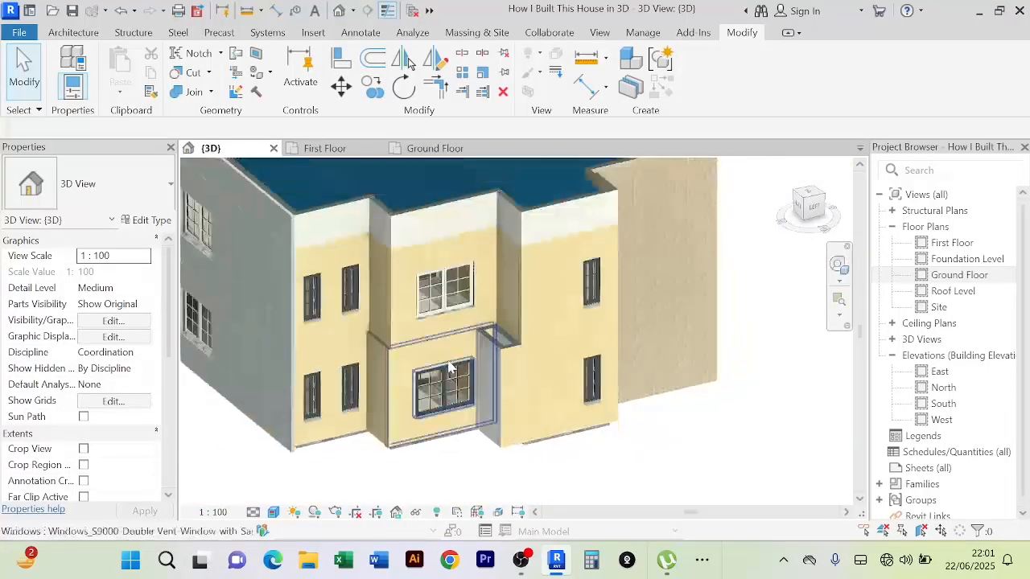
scroll(485, 352, "up", 4)
scroll(511, 340, "down", 2)
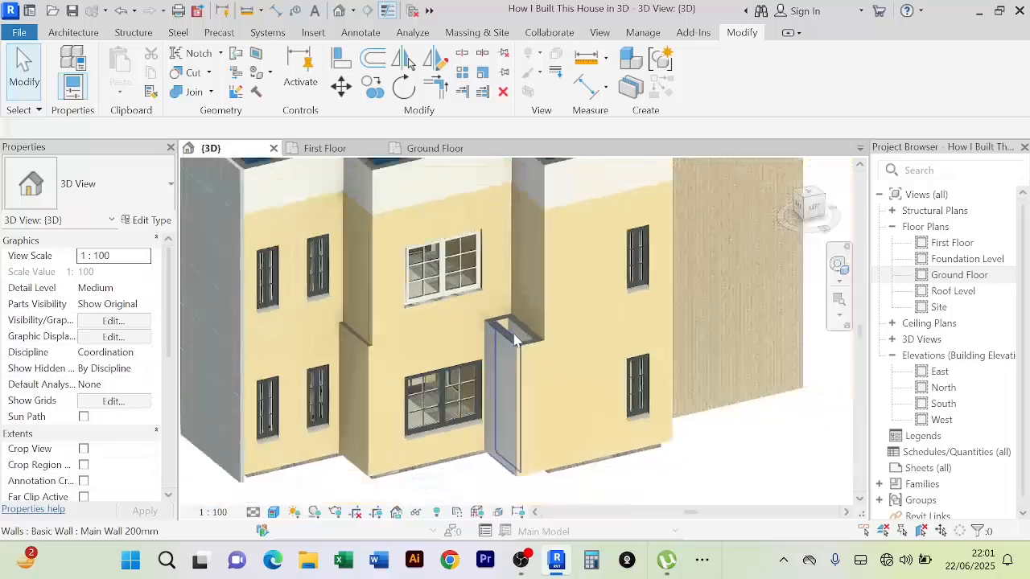
scroll(515, 338, "down", 3)
scroll(516, 330, "up", 3)
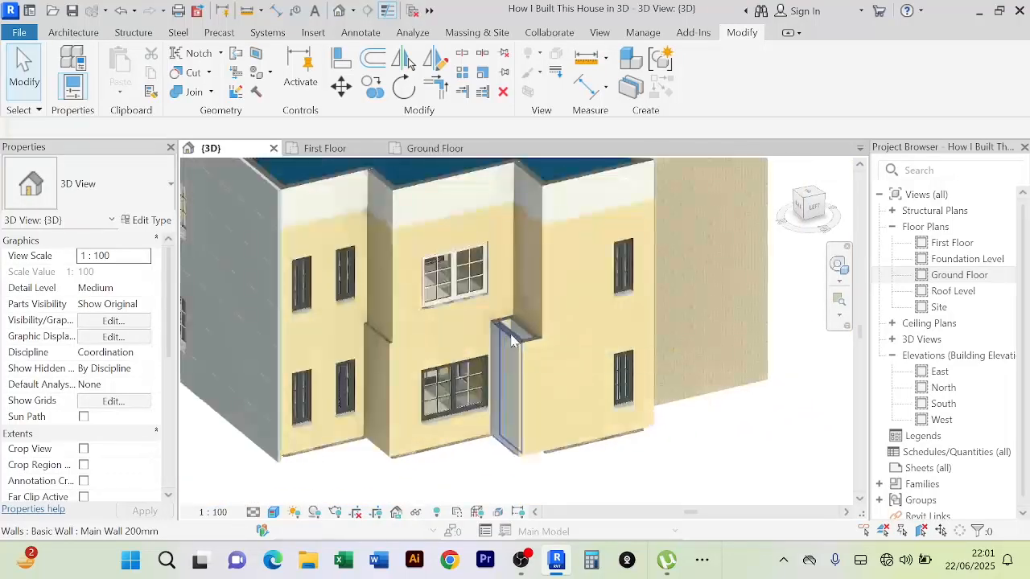
scroll(515, 342, "up", 1)
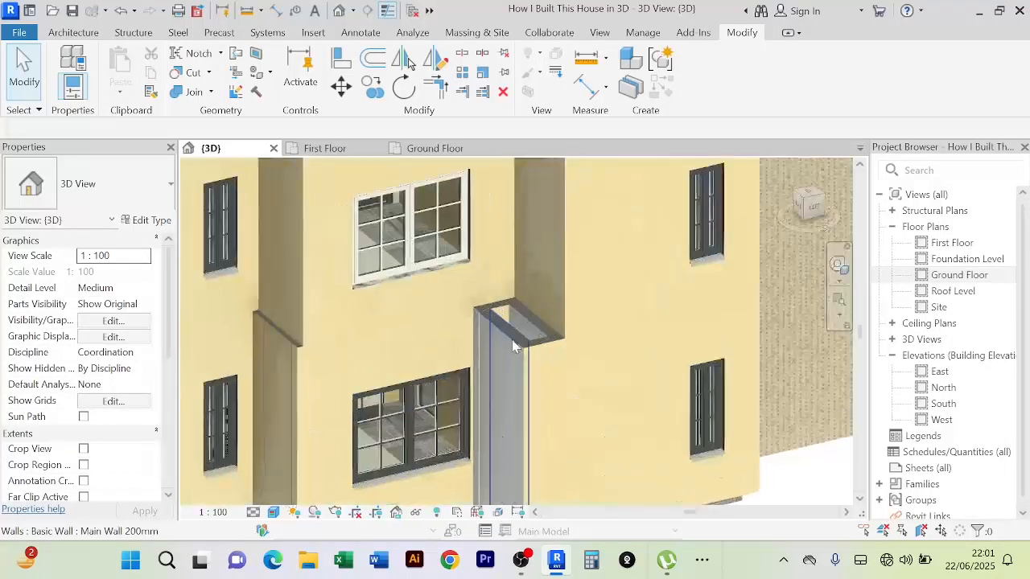
scroll(533, 314, "up", 3)
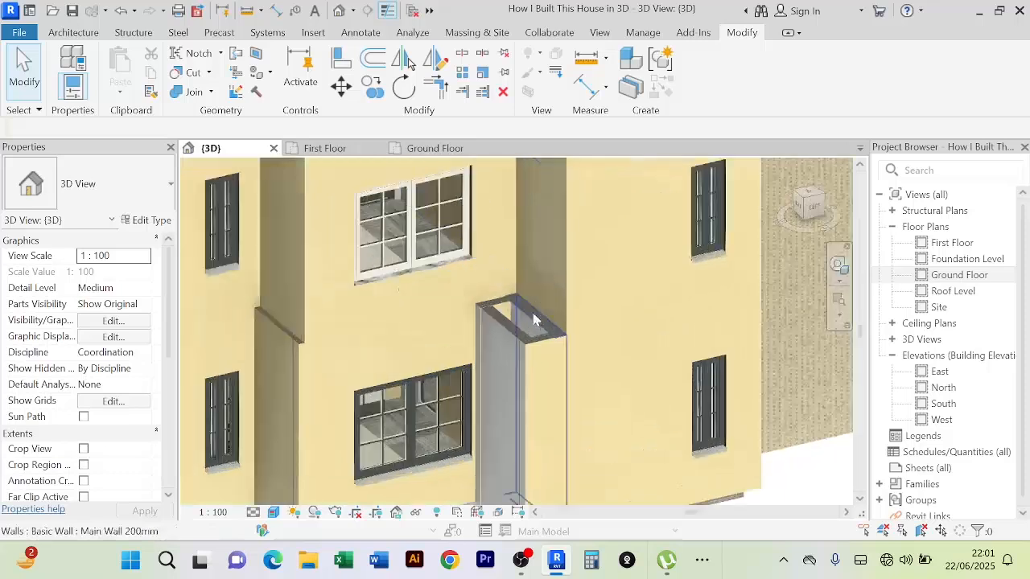
Select all four Main Wall 200mm walls of the enclosure and set their unconnected height to 8000
left_click(532, 317)
scroll(468, 291, "up", 1)
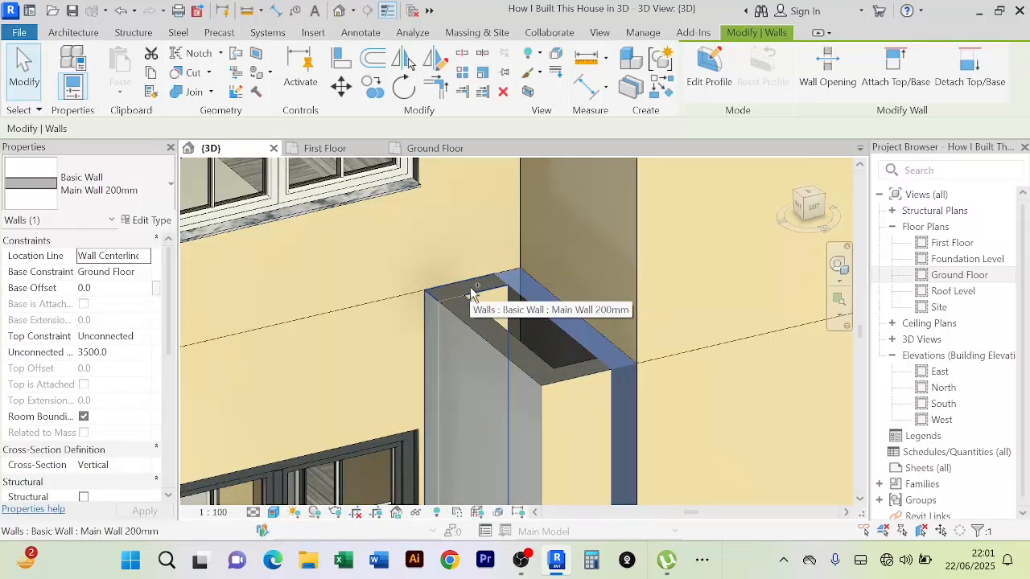
left_click(472, 291, "ctrl")
left_click(495, 344, "ctrl")
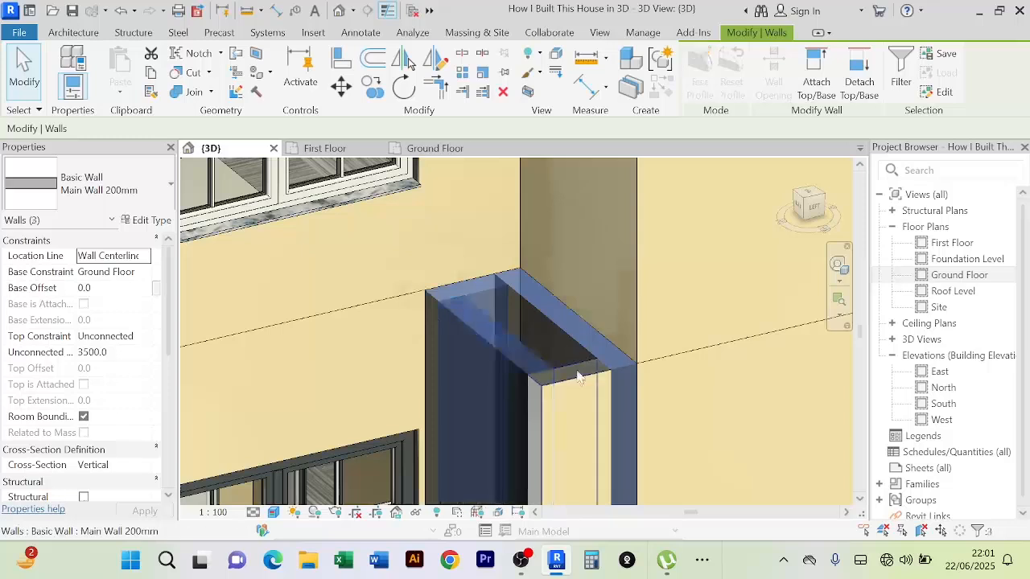
left_click(578, 380, "ctrl")
scroll(574, 361, "down", 2)
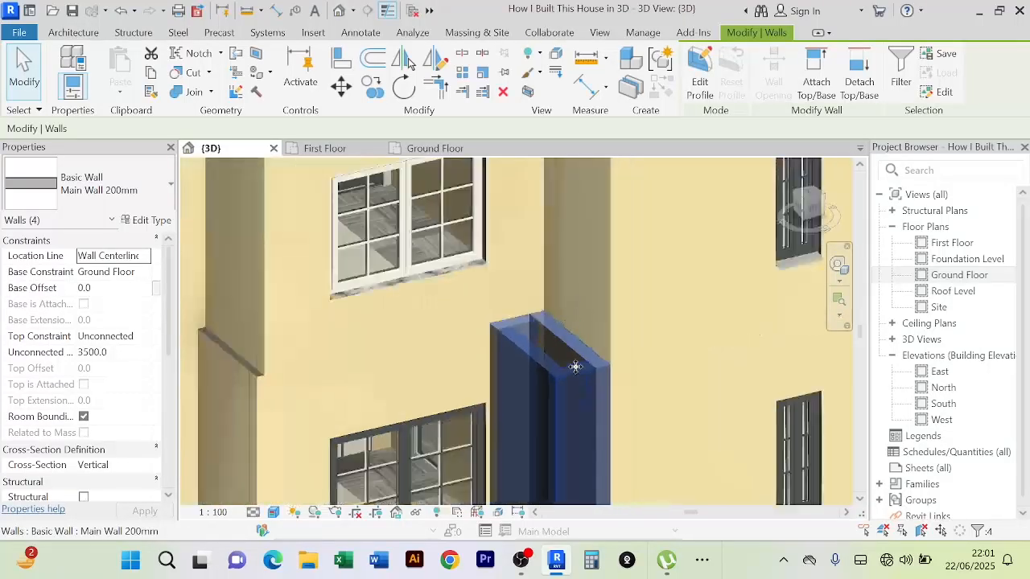
scroll(573, 356, "down", 3)
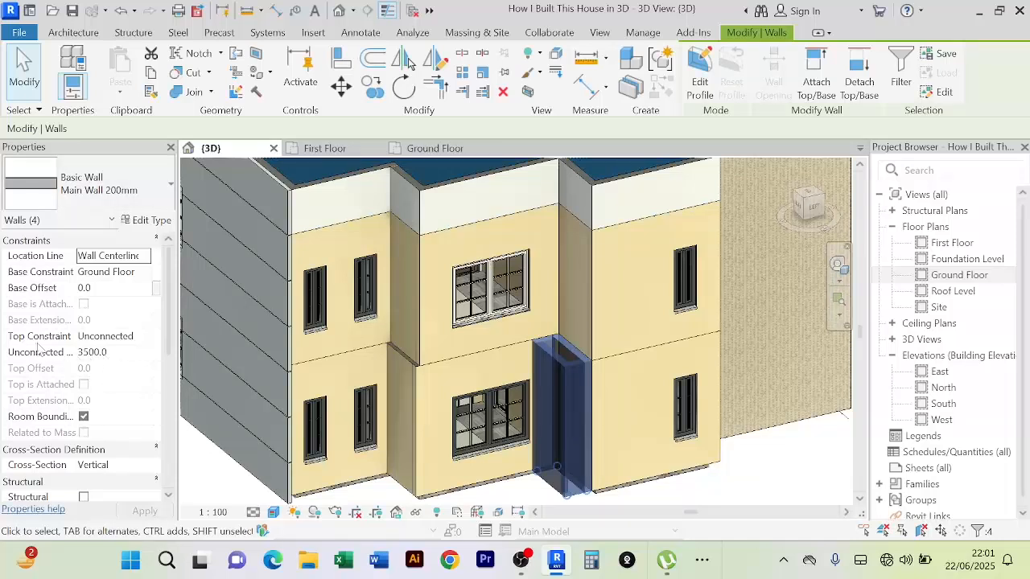
left_click(113, 353)
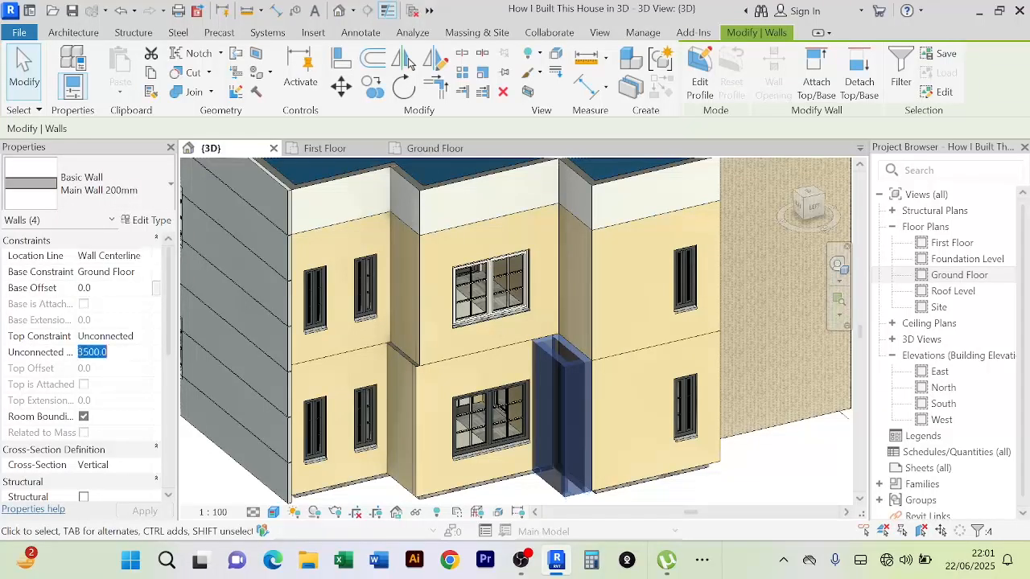
type("8")
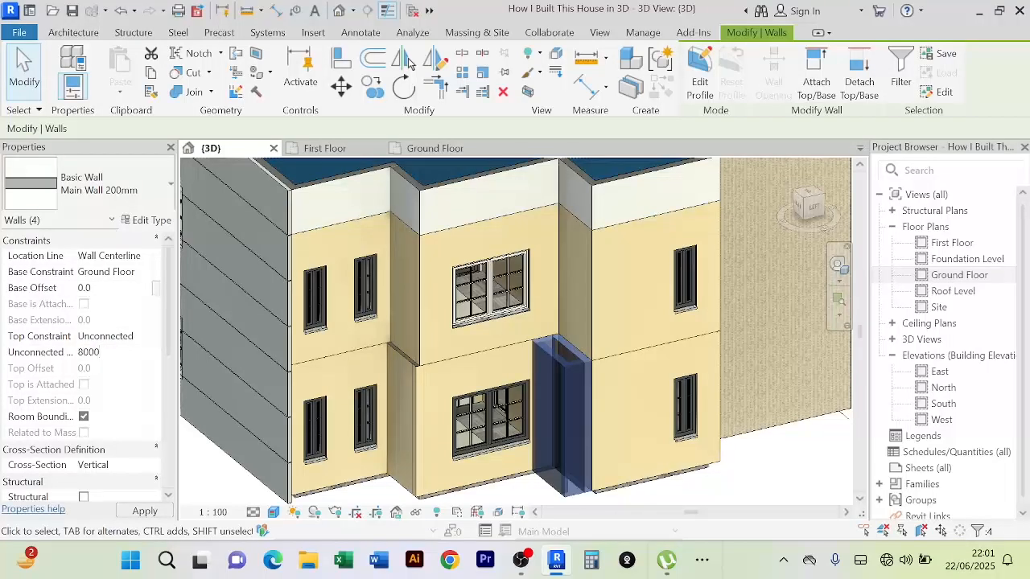
left_click(118, 354)
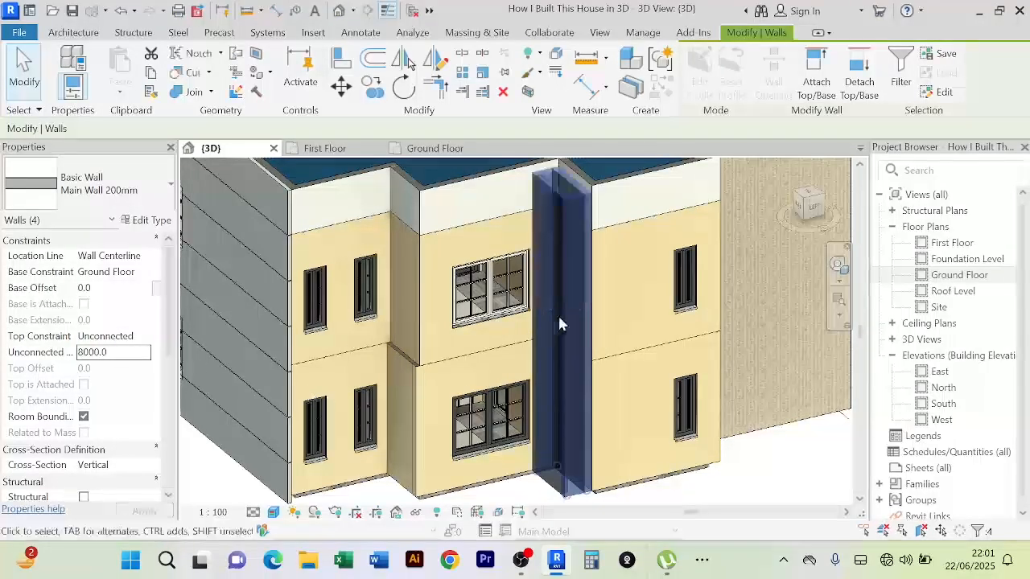
Check the enclosure's top against the roof edge and set the four walls' unconnected height to 8200
middle_click_drag(592, 341, 591, 405)
middle_click_drag(586, 366, 705, 298, "shift")
scroll(595, 229, "up", 6)
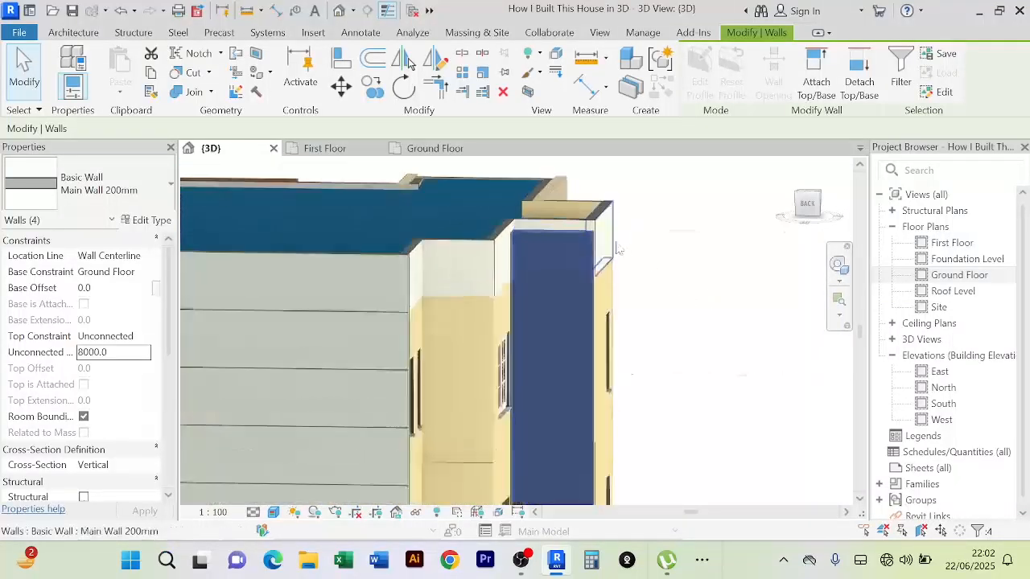
scroll(581, 219, "down", 3)
middle_click_drag(584, 218, 480, 240, "shift")
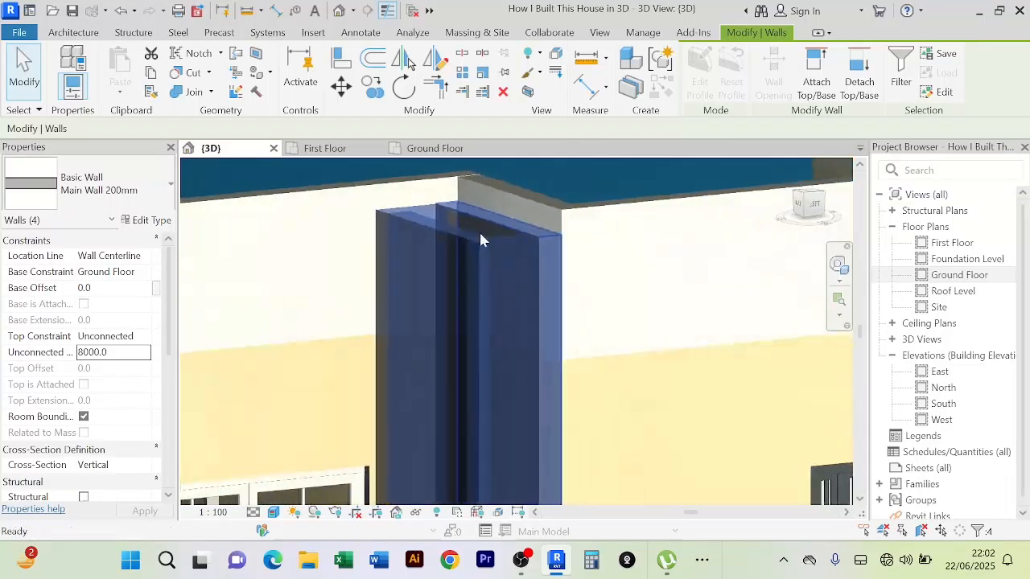
double_click(120, 353)
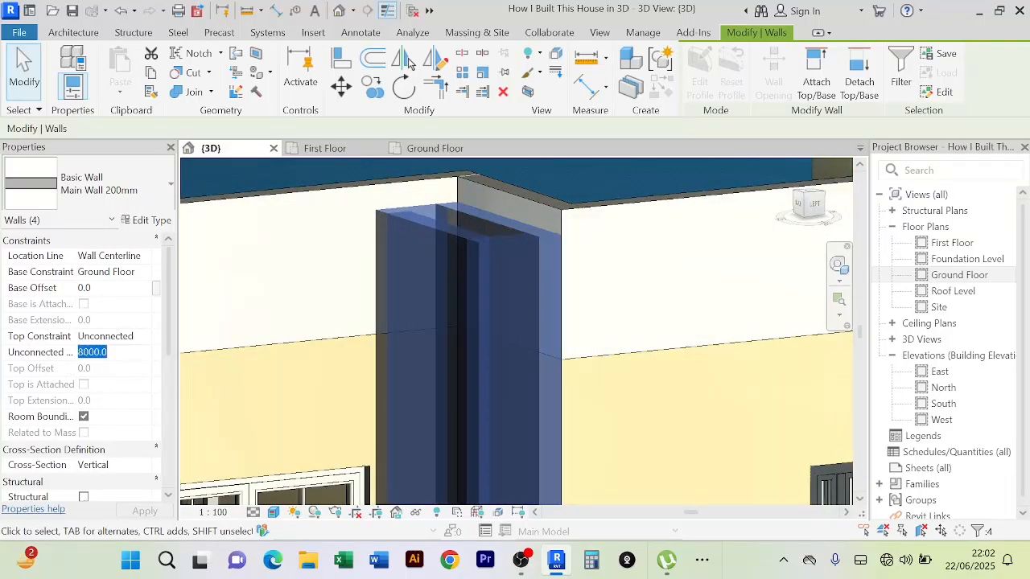
type("82")
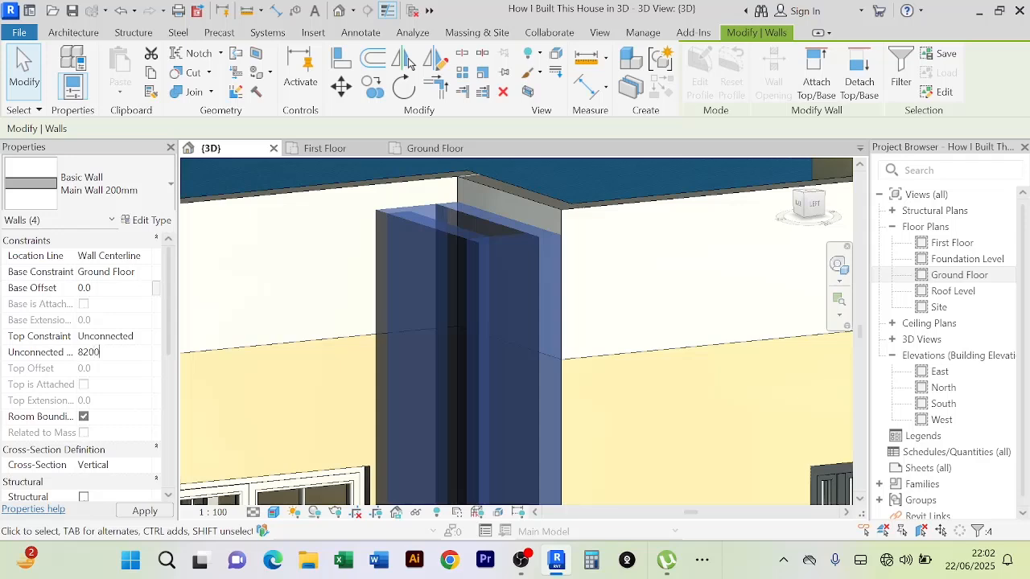
left_click(123, 355)
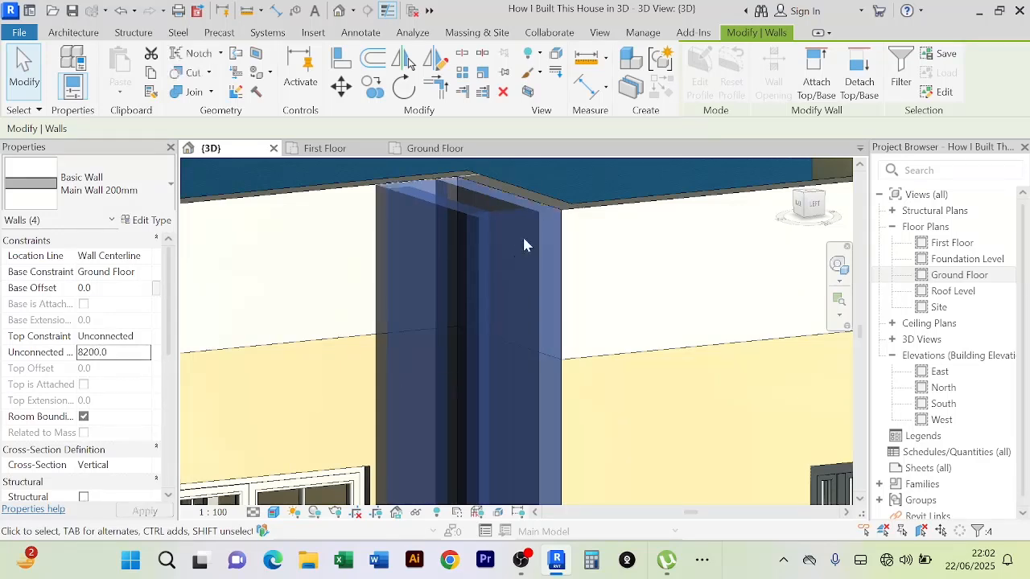
middle_click_drag(528, 216, 487, 217, "shift")
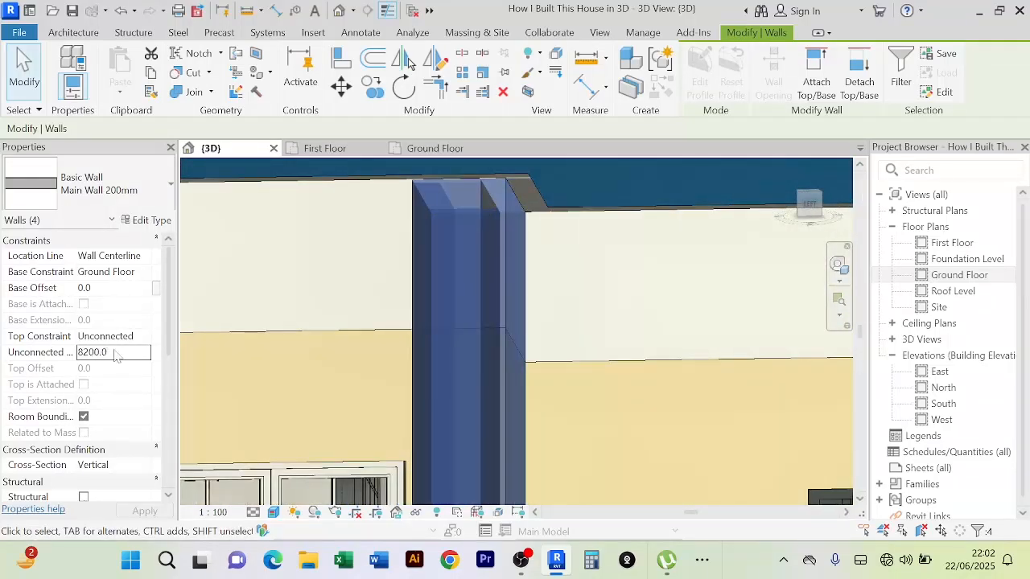
scroll(479, 282, "down", 6)
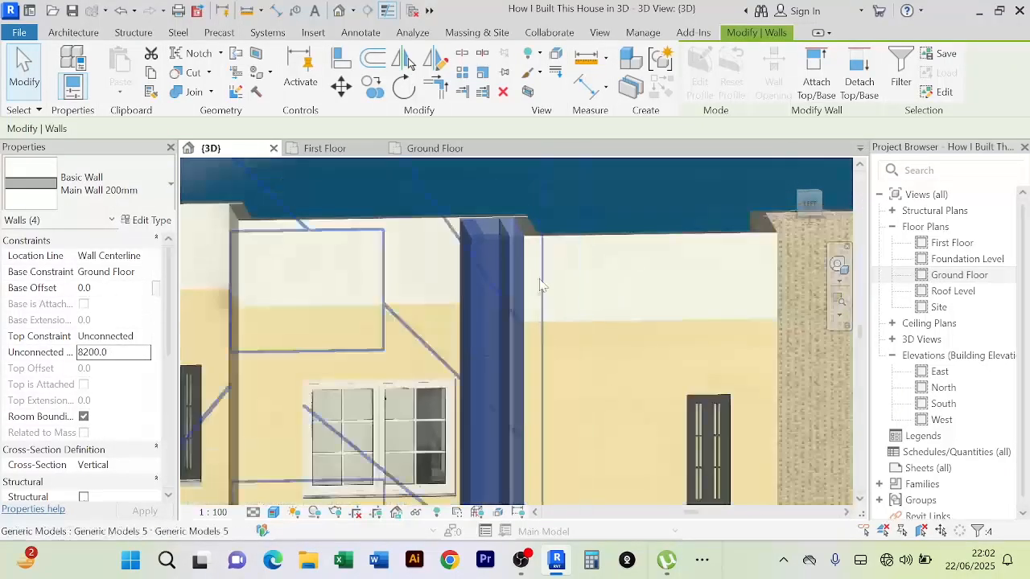
scroll(625, 244, "down", 5)
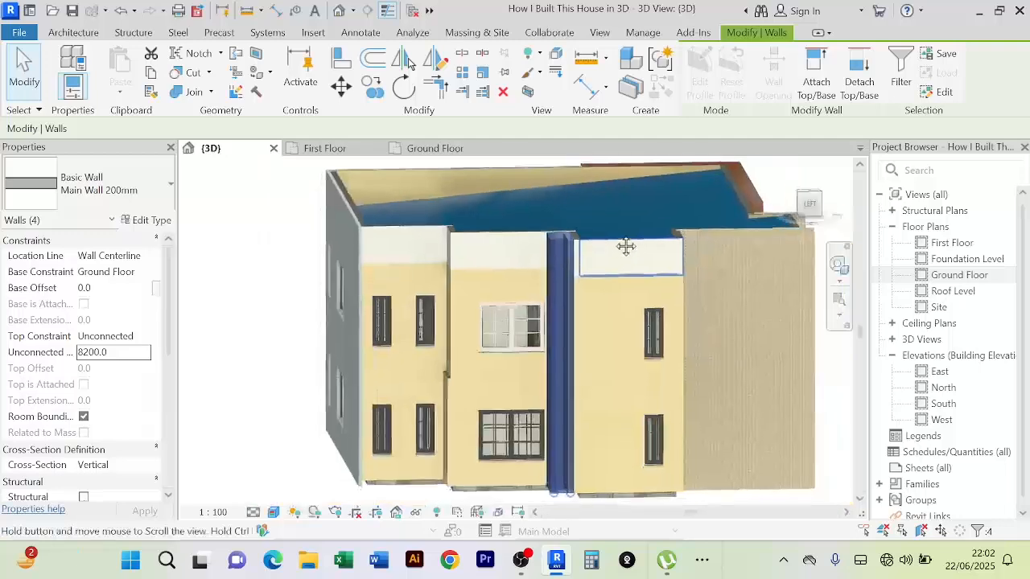
Deselect the enclosure walls and open the Ground Floor plan at the rectangular enclosure
left_click(277, 324)
scroll(277, 323, "up", 5)
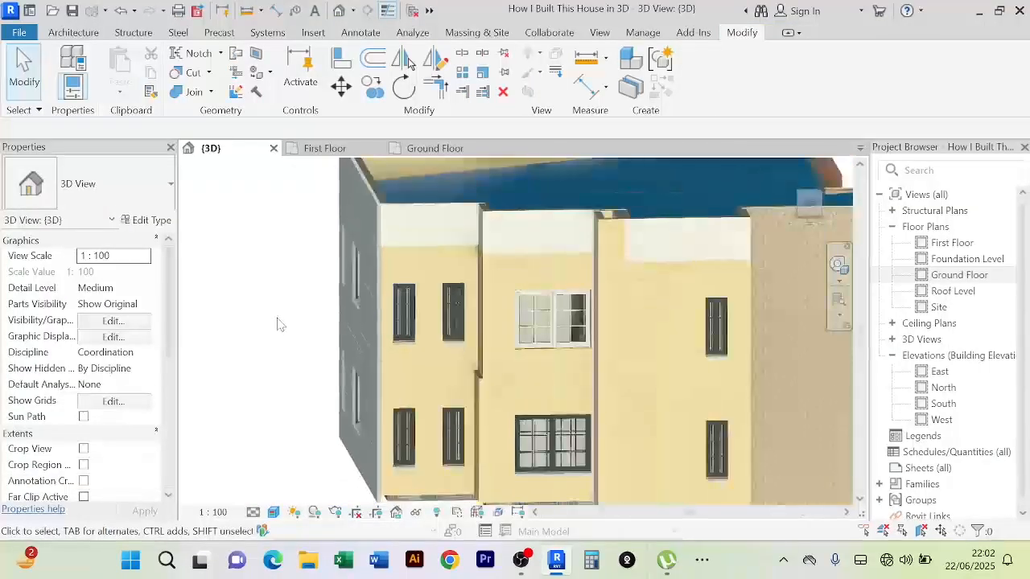
middle_click_drag(275, 322, 531, 333, "shift")
left_click(449, 153)
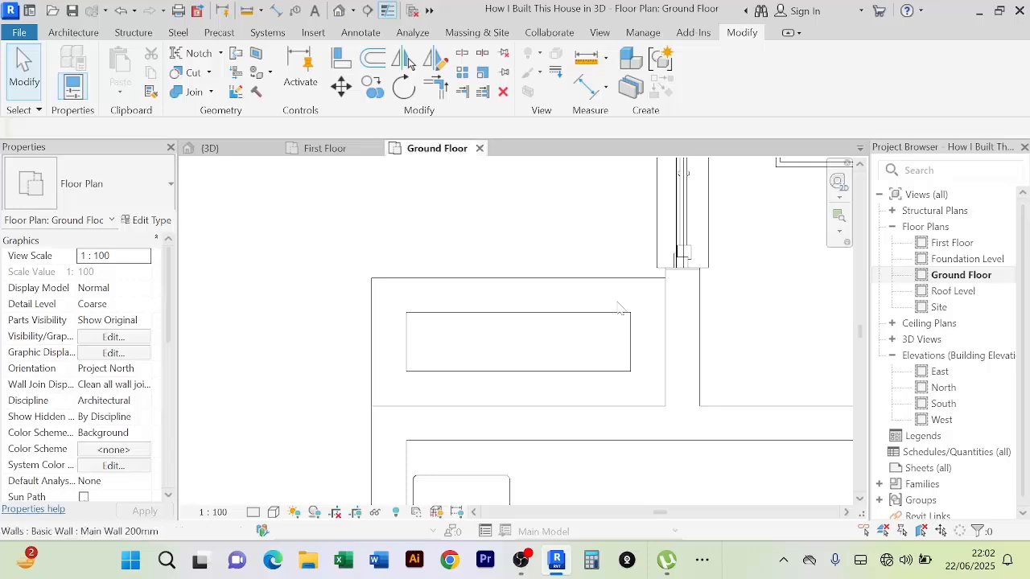
scroll(555, 275, "down", 2)
middle_click_drag(536, 275, 514, 257)
scroll(468, 286, "up", 2)
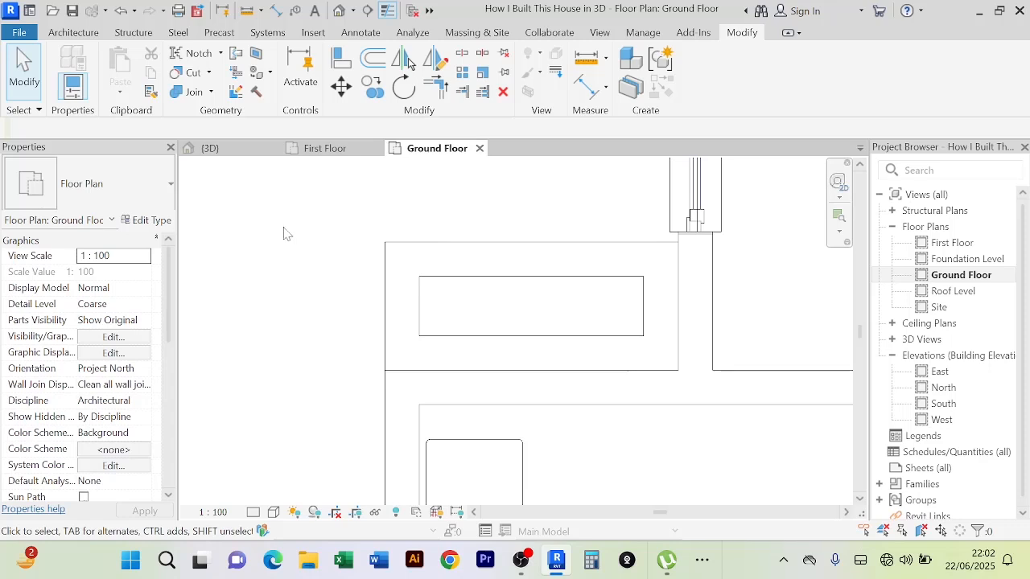
Start a Ground Floor 200mm floor and sketch its boundary by picking the enclosure's four outer edges
left_click(76, 33)
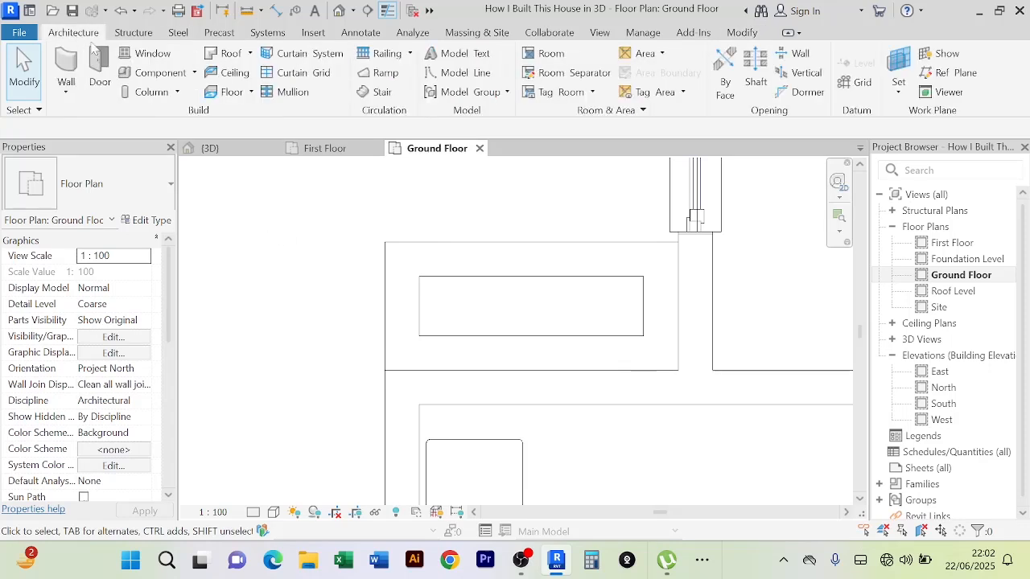
left_click(250, 92)
left_click(255, 120)
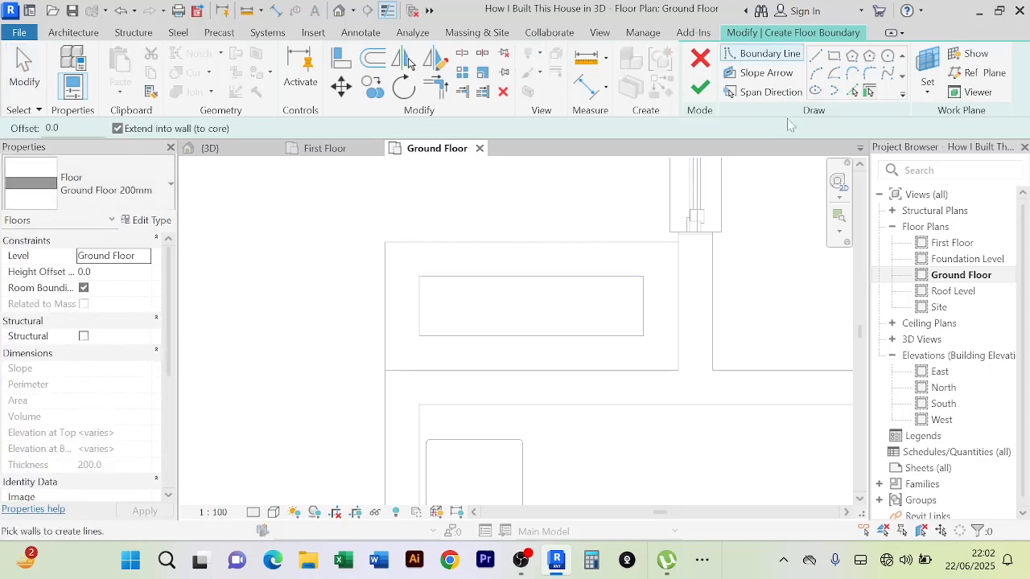
left_click(852, 91)
left_click(555, 241)
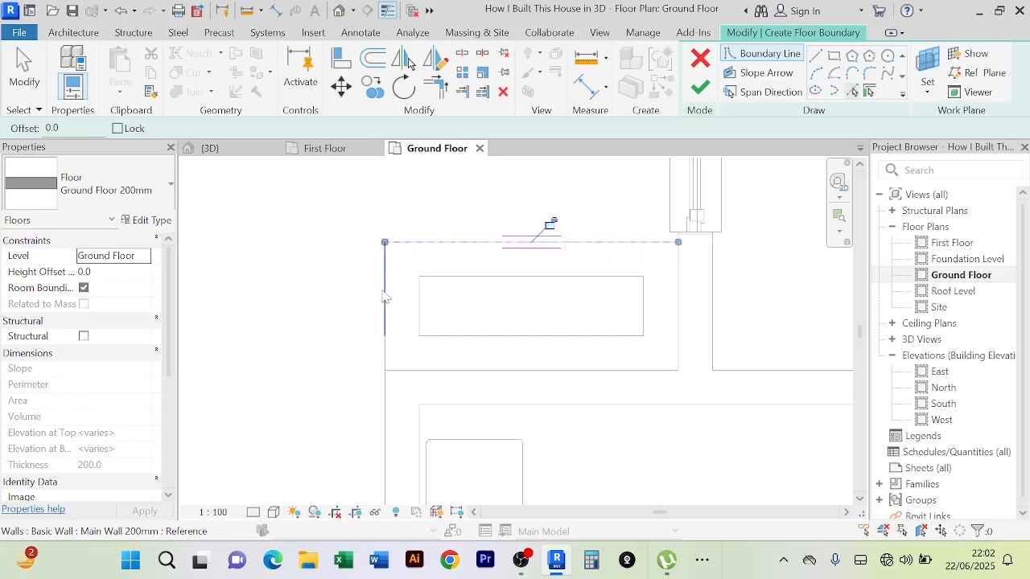
left_click(385, 296)
left_click(477, 380)
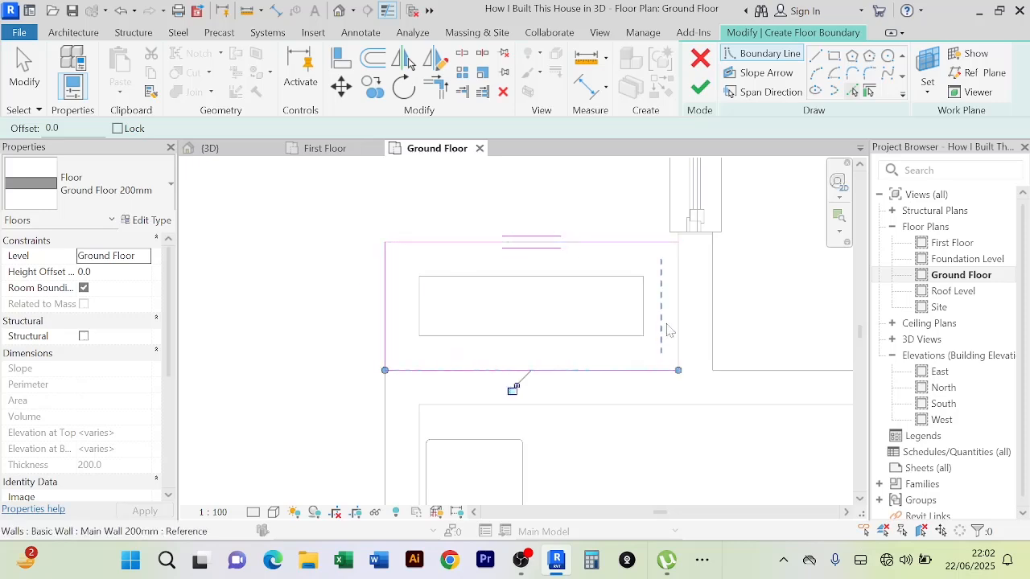
left_click(667, 328)
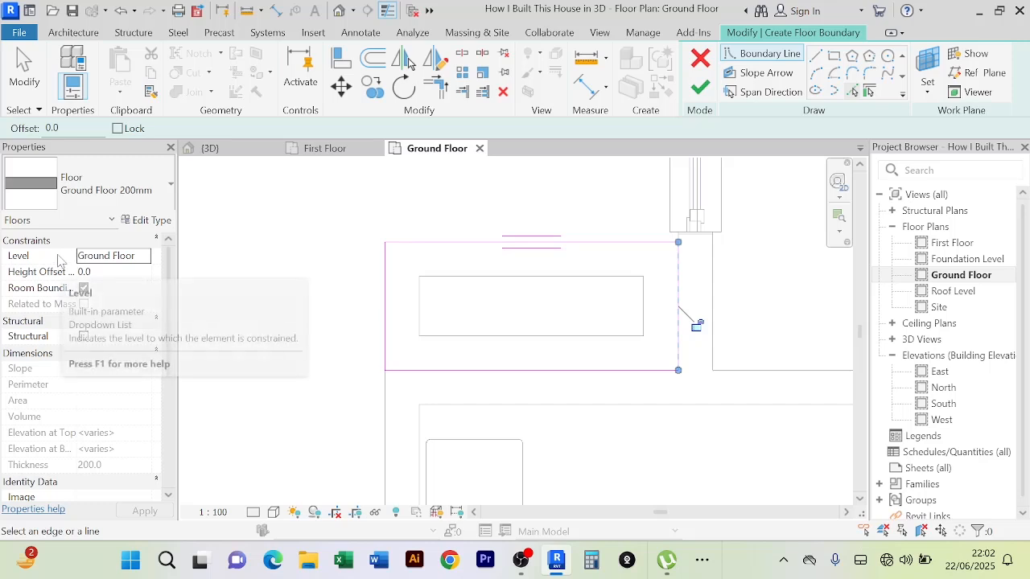
Set the floor's height offset to 8100, finish the sketch, and show the enclosure's top in the 3D view
left_click(122, 274)
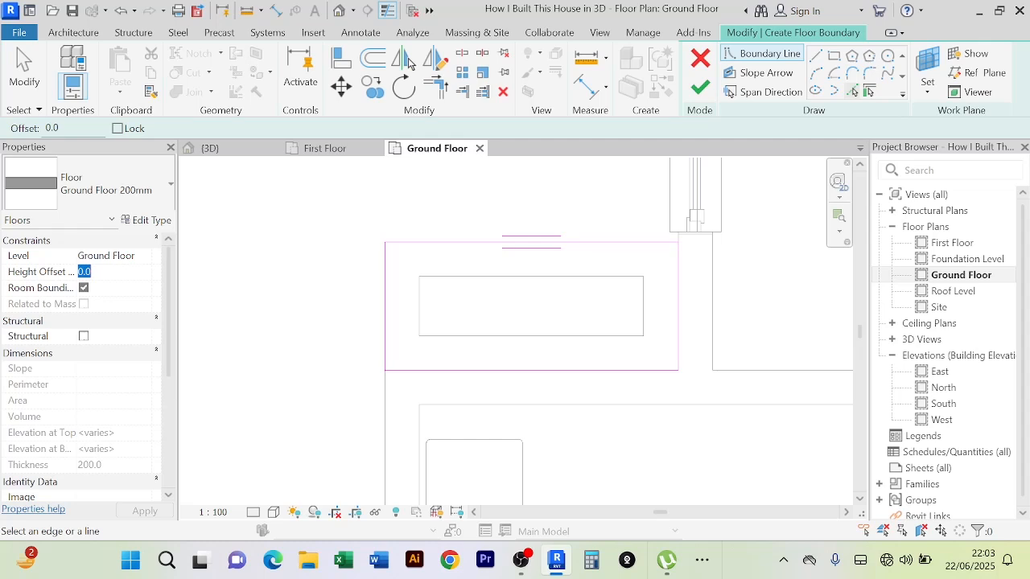
type("810")
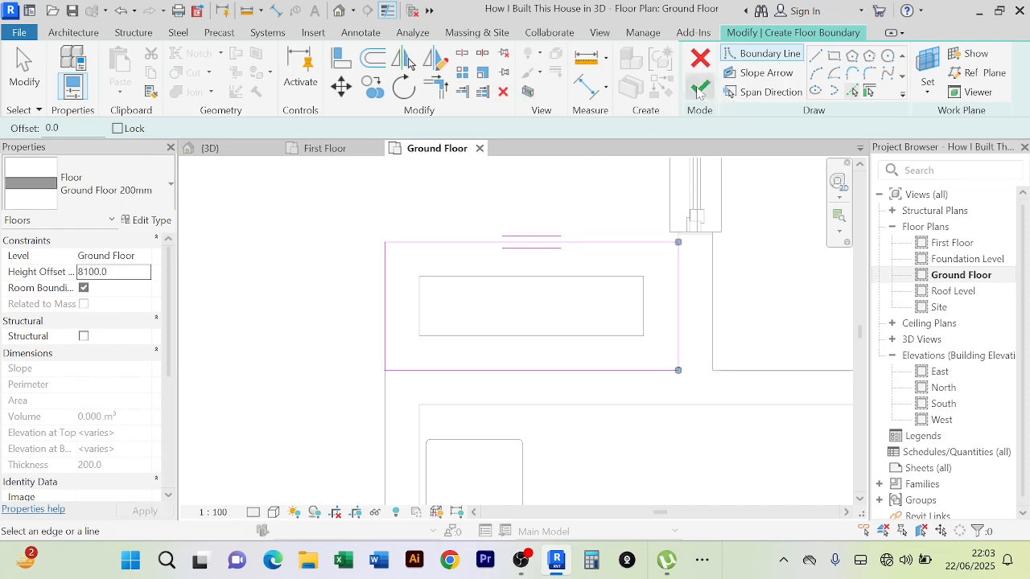
left_click(700, 87)
left_click(211, 148)
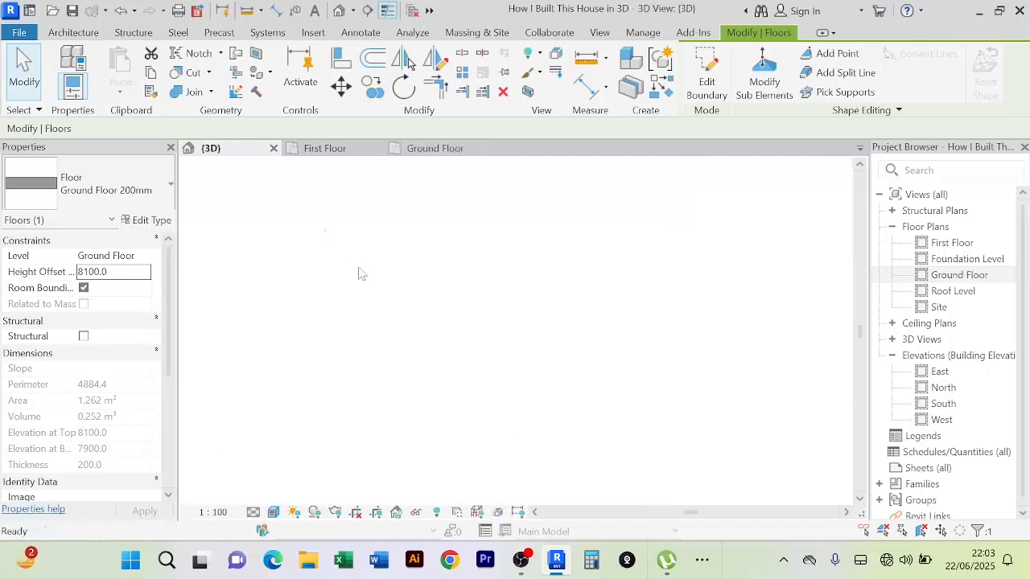
scroll(567, 298, "up", 5)
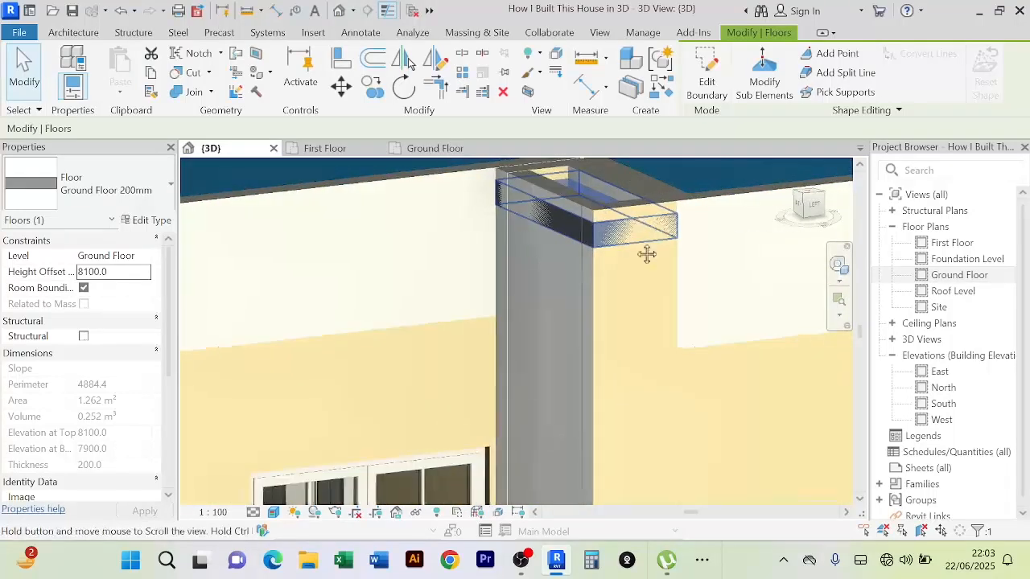
scroll(662, 234, "down", 5)
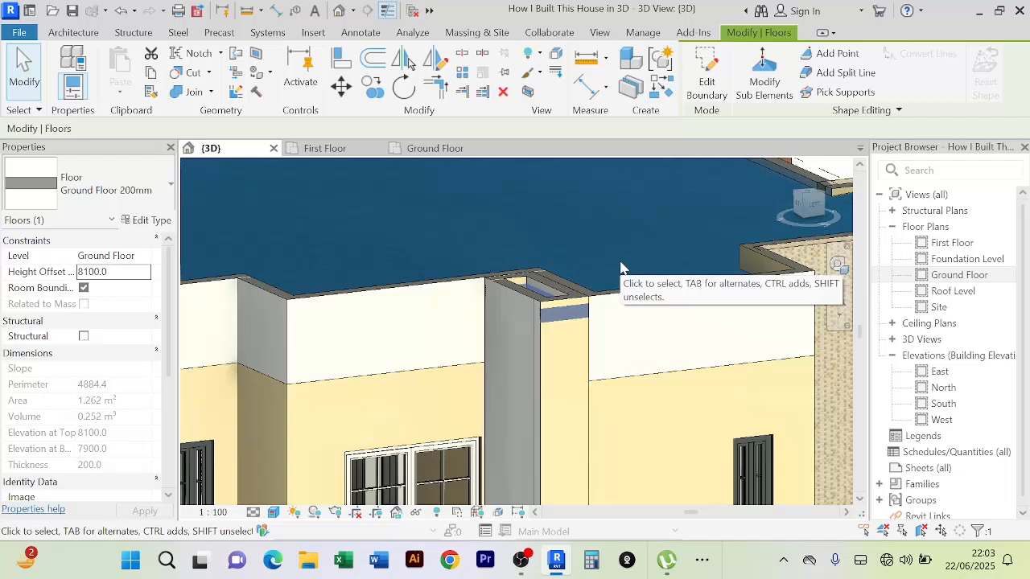
Set the height offset of the enclosure's floor slab to 8200
left_click(127, 276)
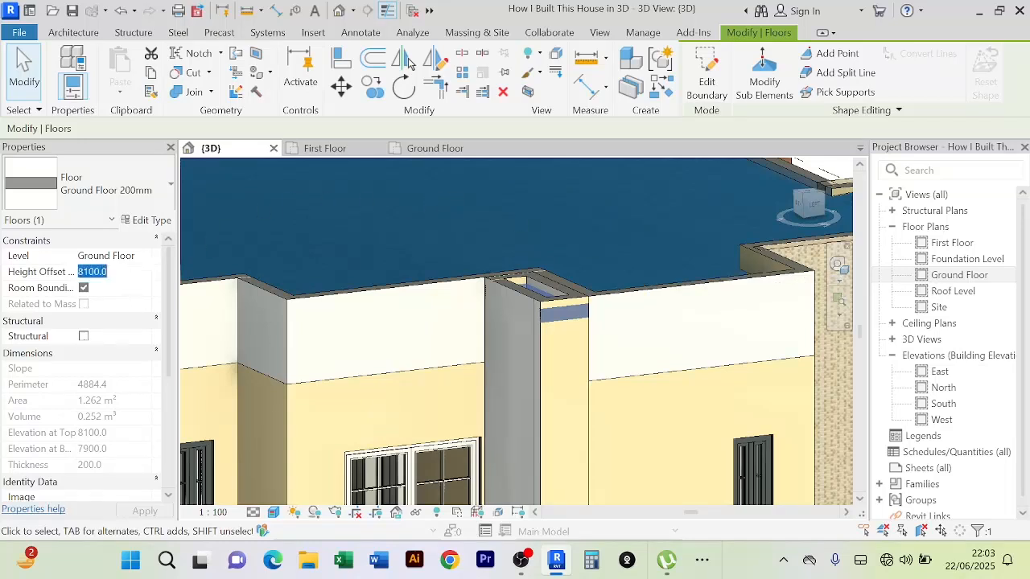
type("8")
left_click(131, 276)
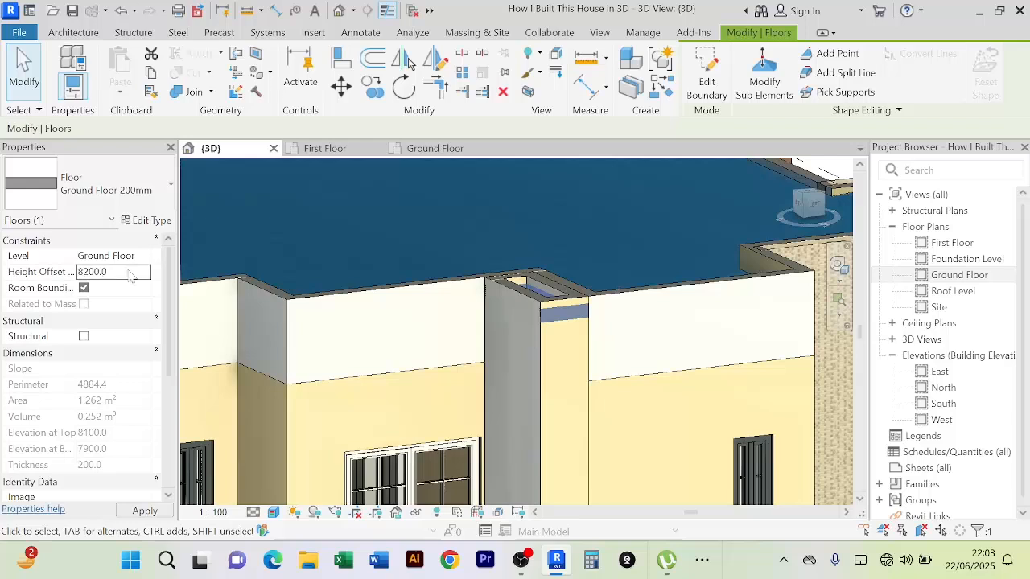
Set the slab's height offset to 8400 so it caps the enclosure walls, and deselect it
scroll(576, 290, "up", 4)
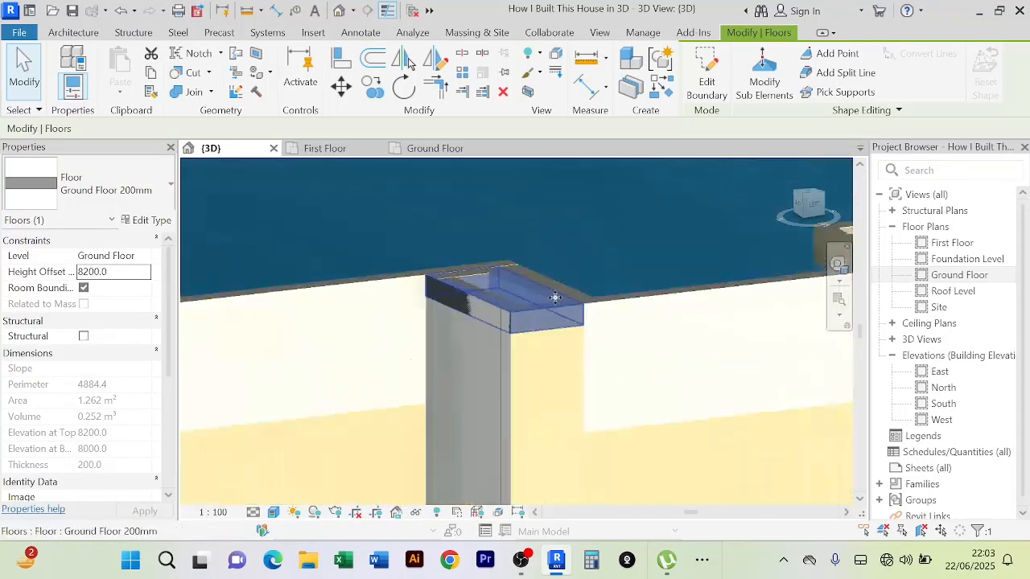
double_click(129, 272)
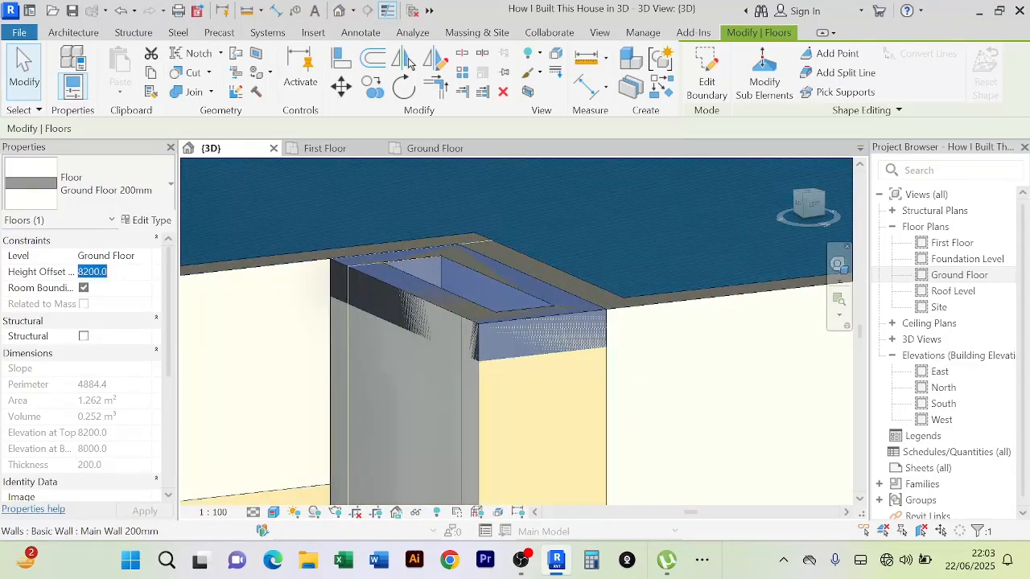
type("8")
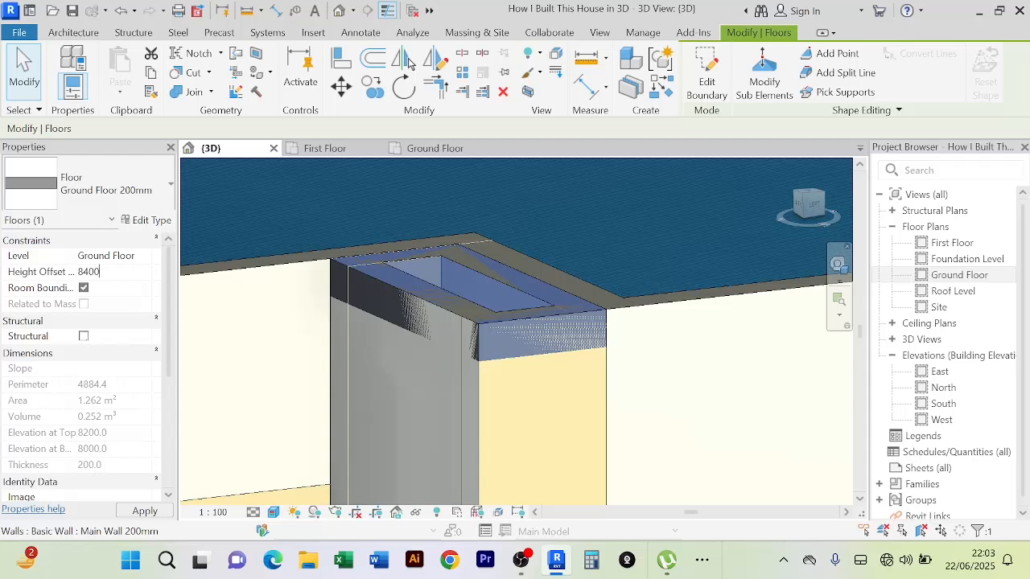
key("Return")
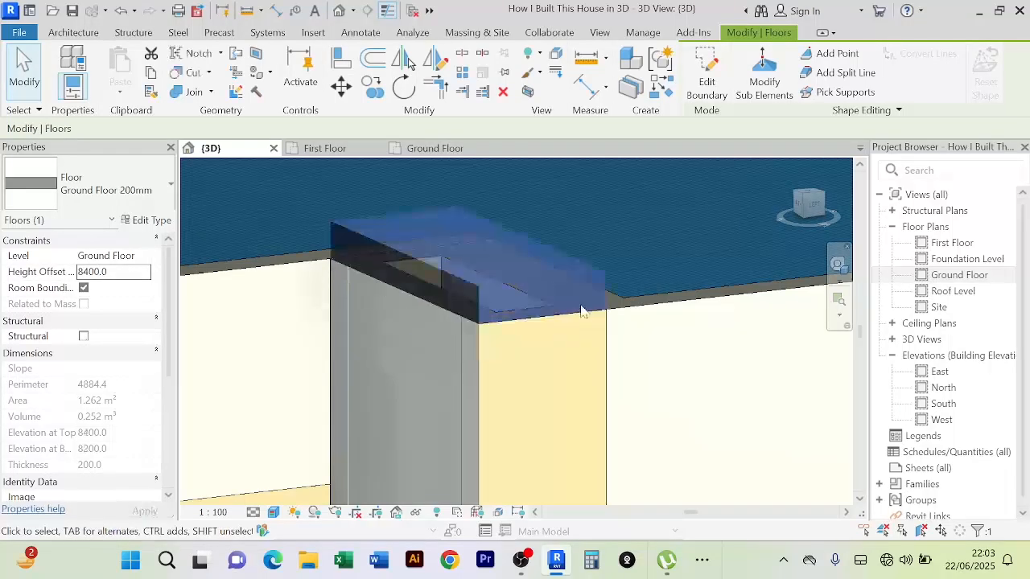
middle_click_drag(563, 342, 646, 265, "shift")
left_click(646, 265)
Examine the capped enclosure from above and from the back and left sides of the house
middle_click_drag(504, 390, 596, 266)
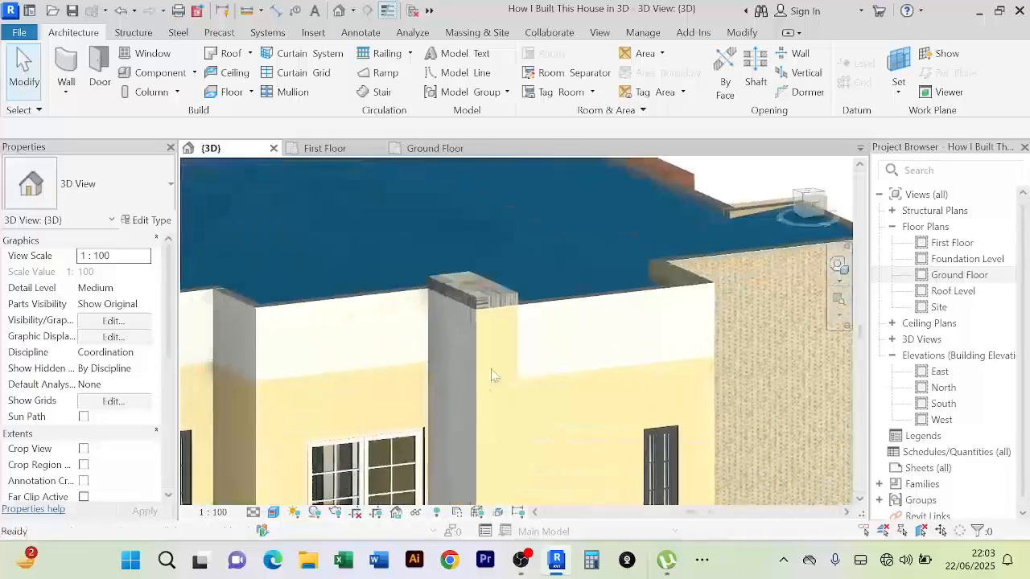
scroll(481, 397, "down", 1)
middle_click_drag(478, 399, 388, 384, "shift")
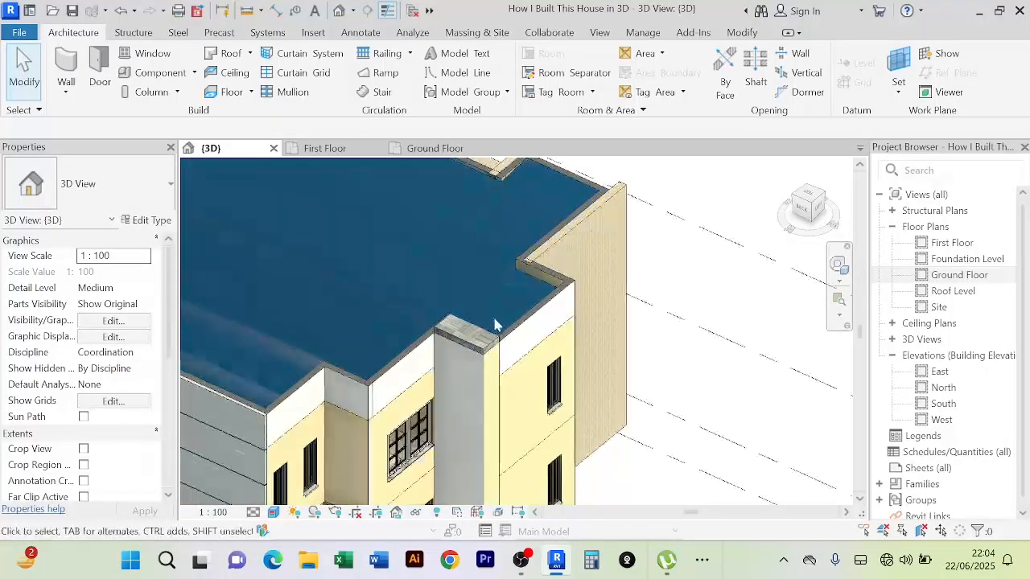
scroll(495, 323, "down", 3)
middle_click_drag(494, 324, 451, 354, "shift")
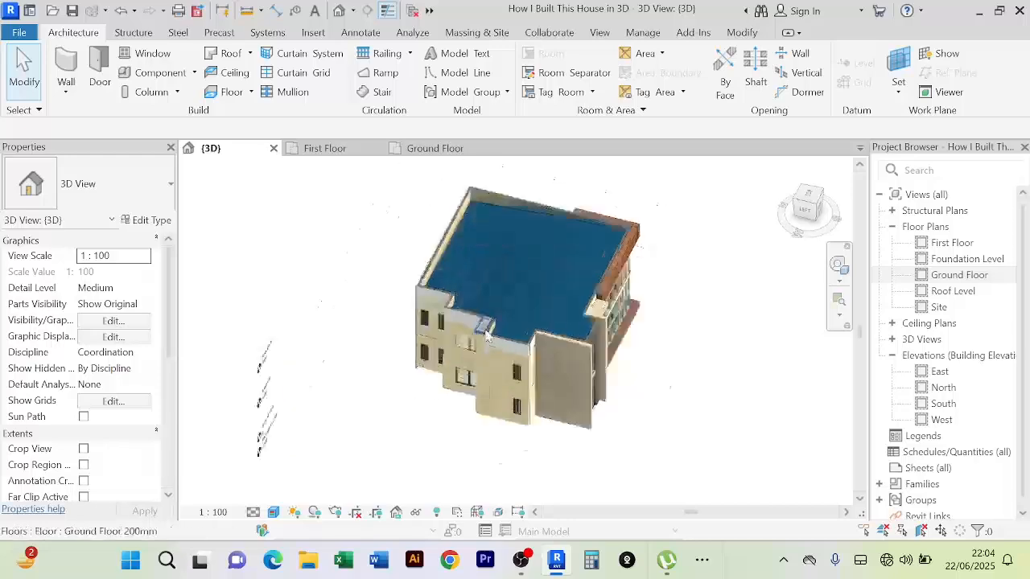
scroll(454, 336, "up", 5)
scroll(454, 336, "down", 5)
middle_click_drag(370, 435, 476, 426, "shift")
scroll(348, 400, "up", 3)
scroll(344, 399, "down", 3)
scroll(359, 453, "up", 3)
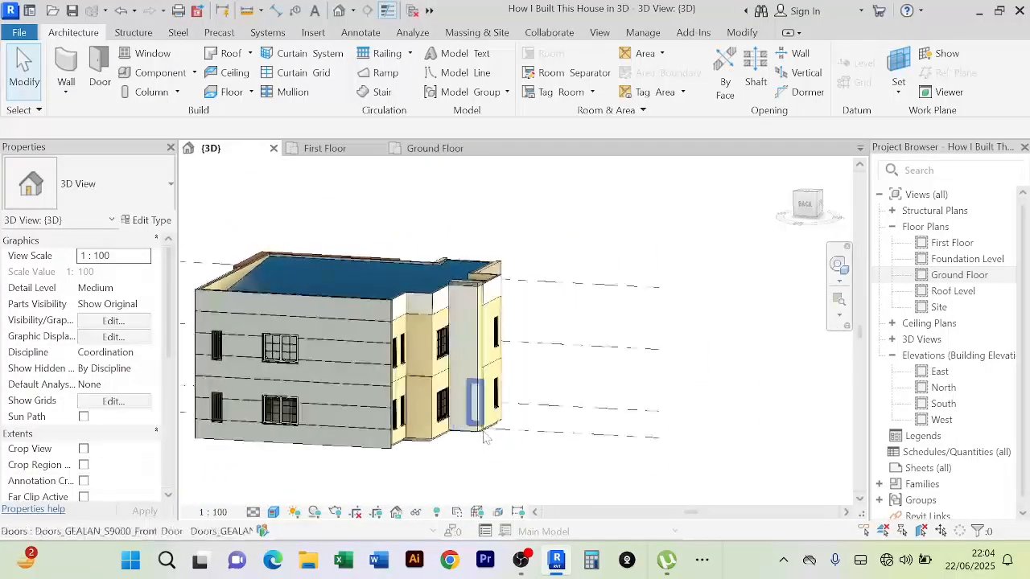
scroll(475, 426, "up", 3)
scroll(720, 376, "down", 3)
middle_click_drag(727, 379, 483, 338, "shift")
scroll(442, 317, "up", 3)
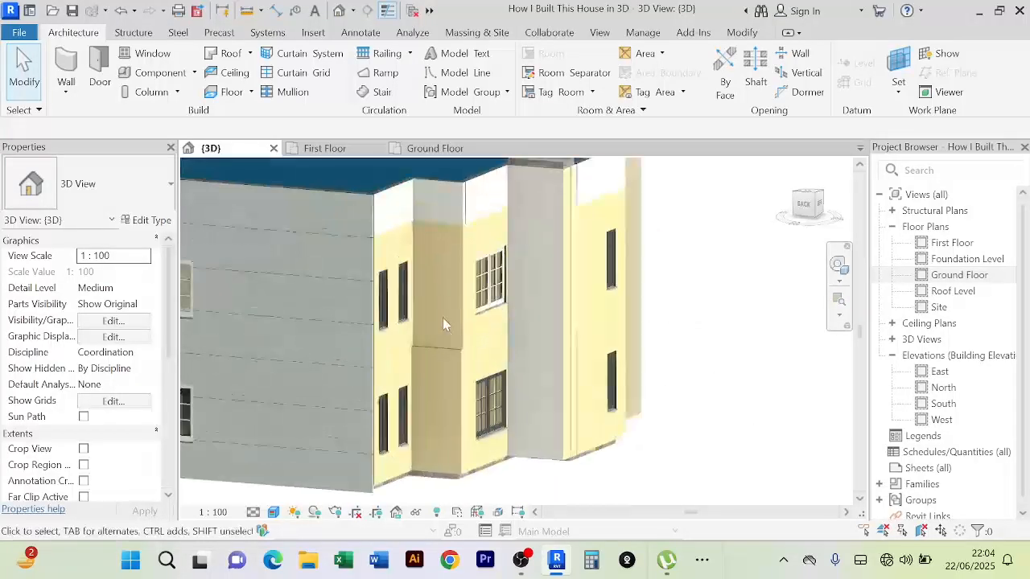
scroll(442, 316, "down", 3)
scroll(443, 318, "down", 3)
middle_click_drag(535, 418, 403, 450, "shift")
scroll(451, 333, "up", 4)
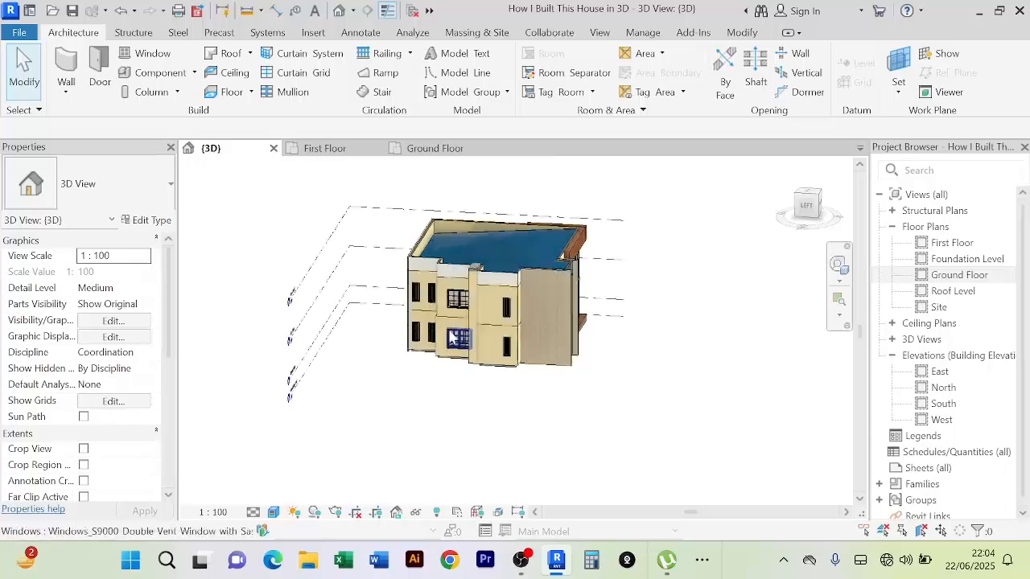
scroll(432, 402, "down", 4)
Inspect the left facade, comparing the capped enclosure with the adjoining walls, windows and white parapet bands
middle_click_drag(474, 435, 477, 395, "shift")
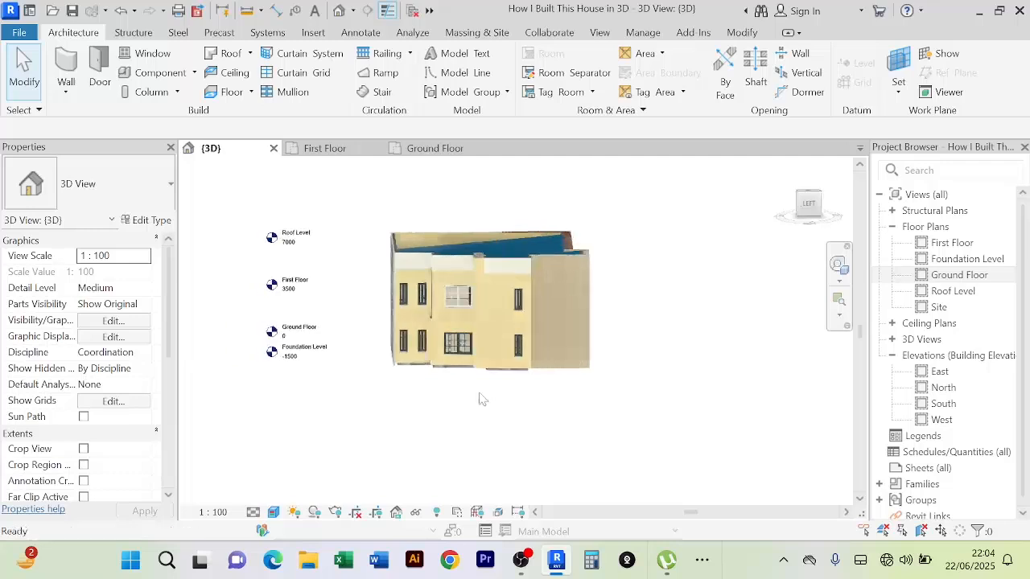
scroll(434, 331, "up", 2)
scroll(434, 331, "up", 2)
scroll(433, 329, "down", 2)
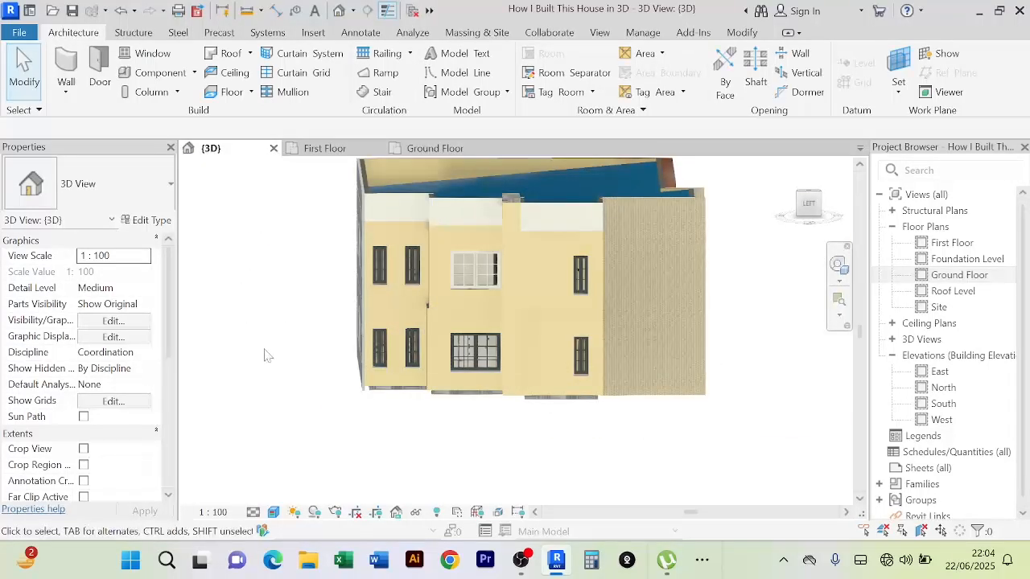
scroll(266, 353, "down", 1)
middle_click_drag(511, 399, 641, 397, "shift")
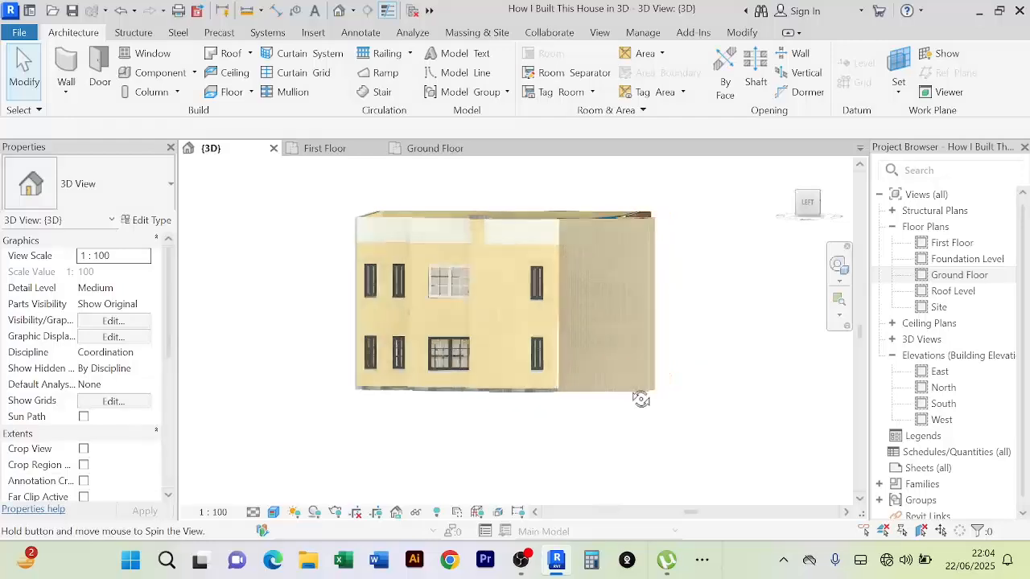
scroll(533, 274, "up", 2)
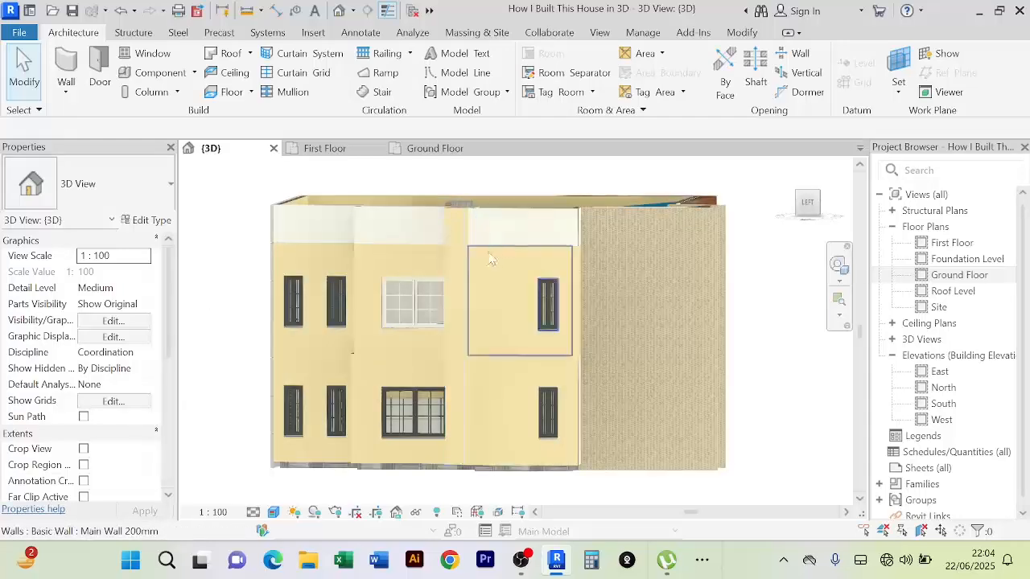
scroll(486, 214, "up", 5)
scroll(492, 254, "down", 2)
middle_click_drag(497, 263, 520, 275, "shift")
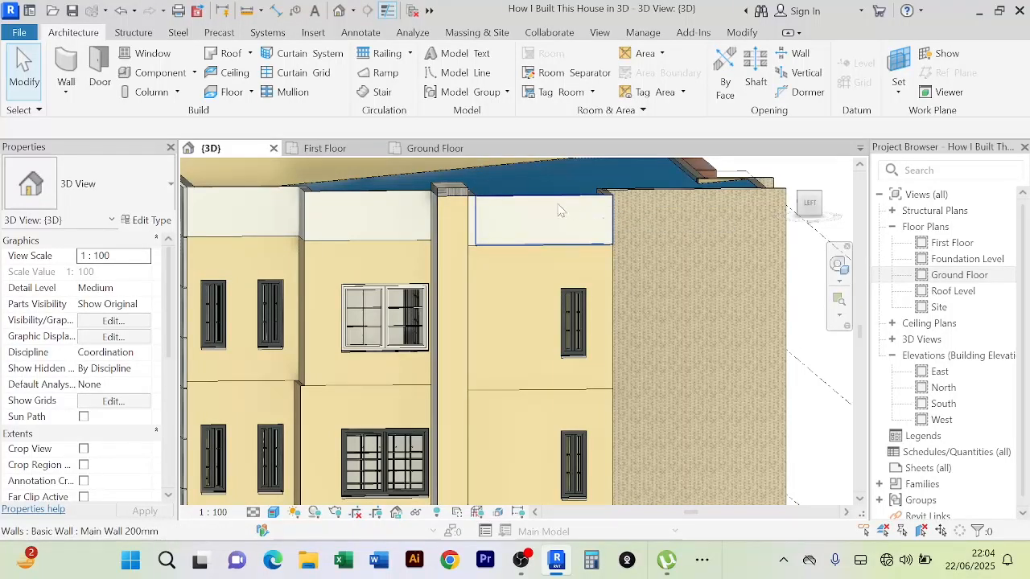
scroll(563, 210, "down", 3)
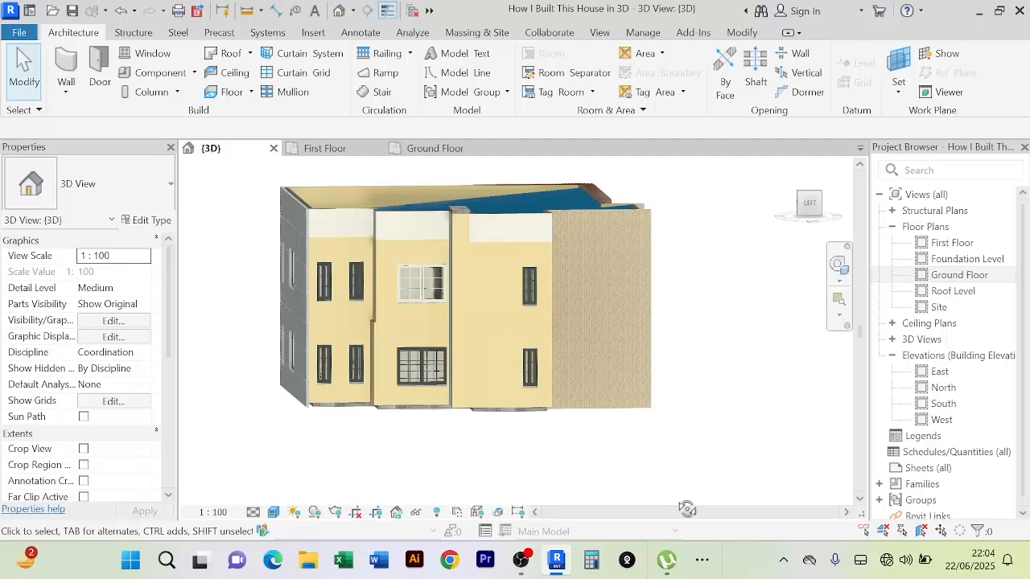
middle_click_drag(686, 508, 660, 487, "shift")
scroll(466, 235, "up", 4)
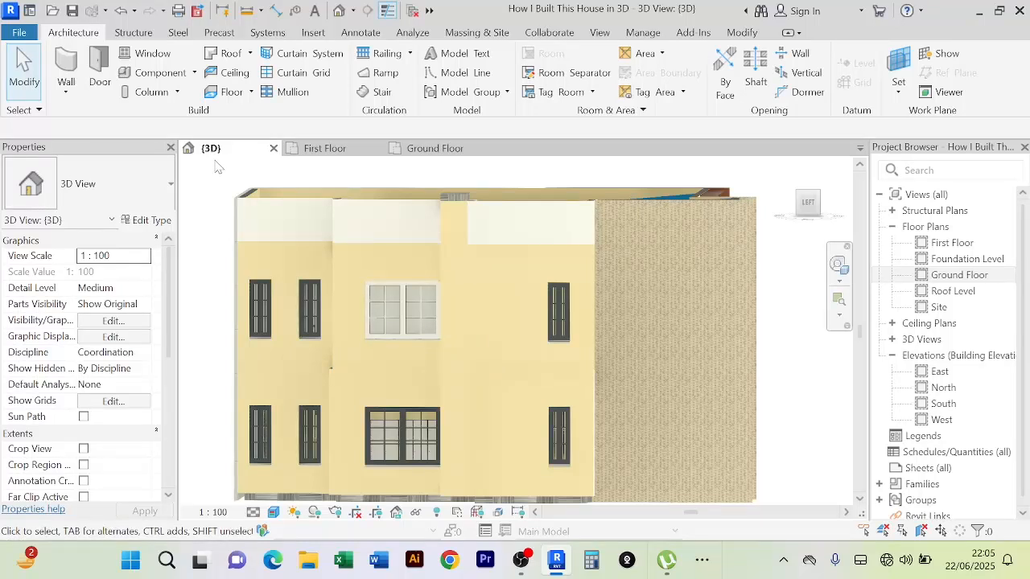
Start a new in-place component in the Generic Models category, accepting the suggested name
left_click(194, 72)
left_click(173, 137)
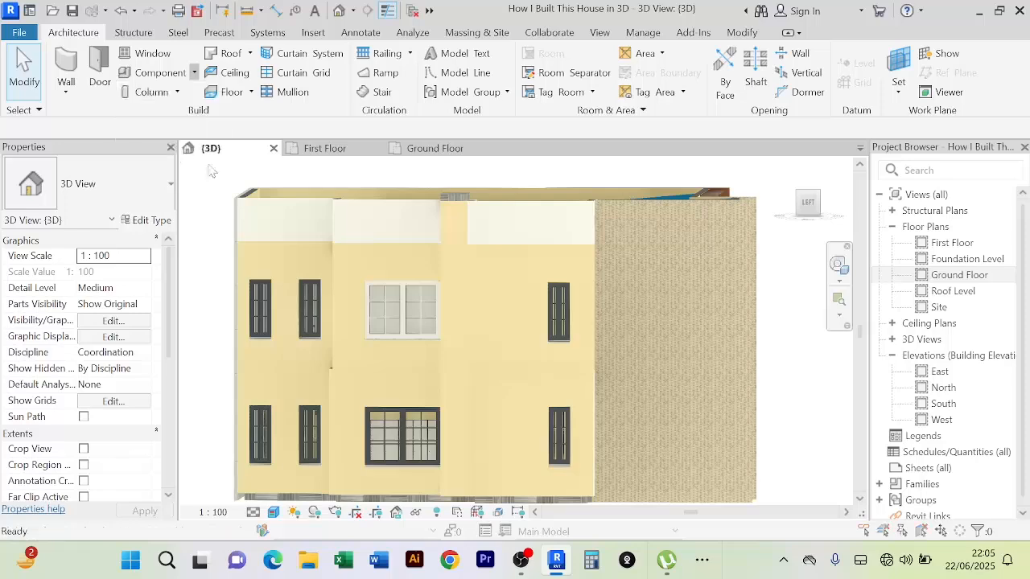
left_click(465, 239)
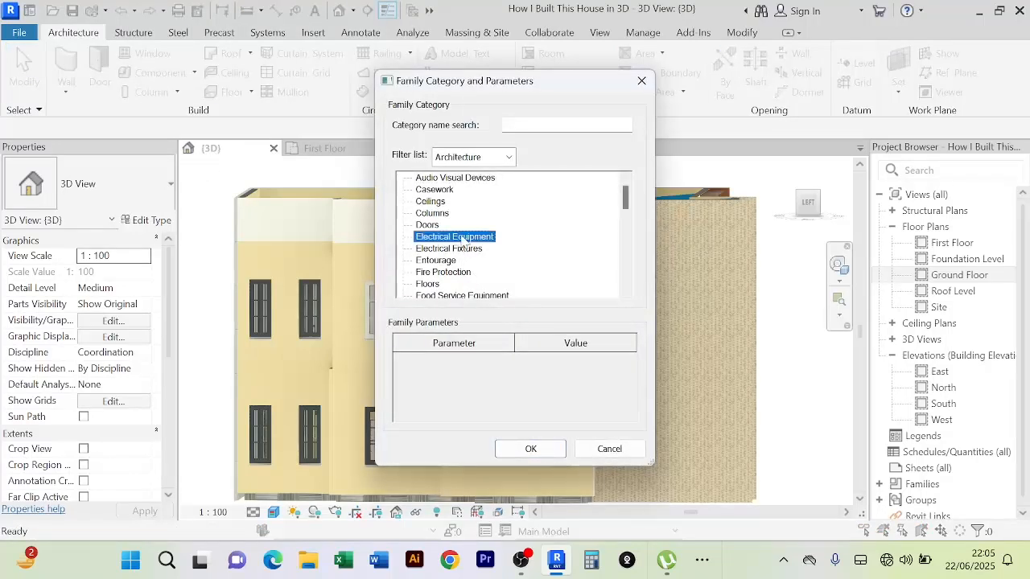
key("g")
left_click(545, 447)
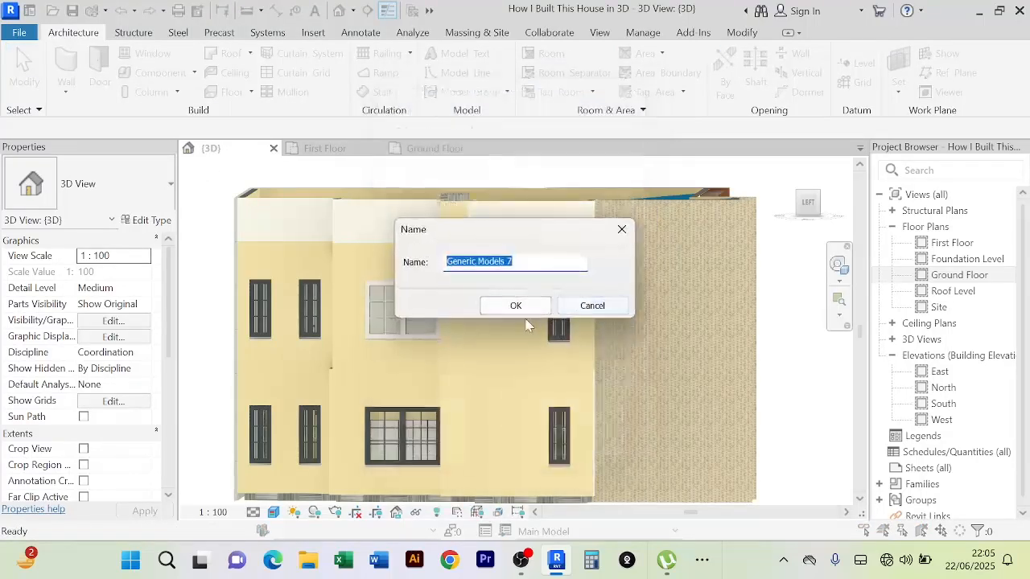
left_click(523, 305)
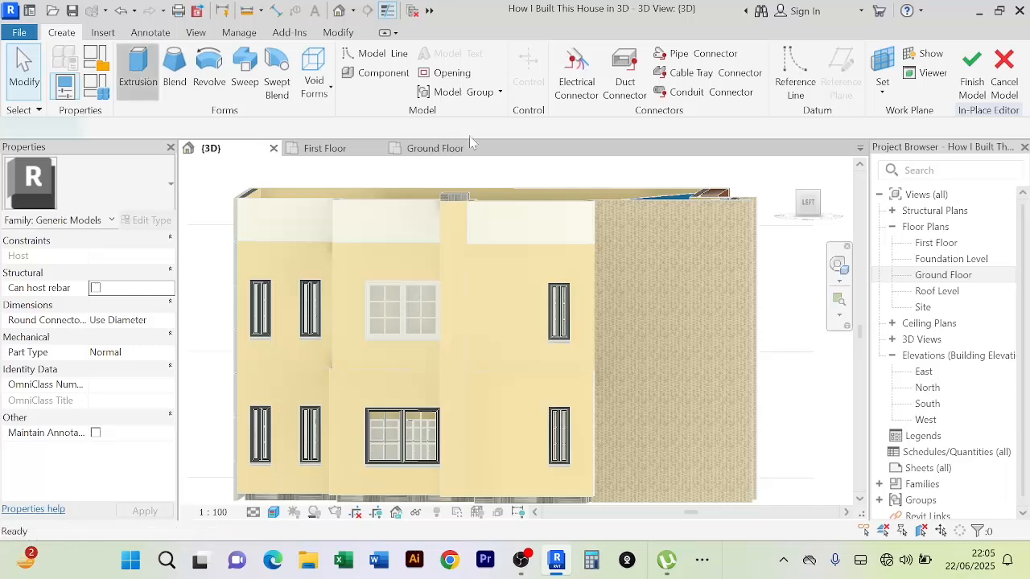
Start an extrusion and pick the Main Wall 200mm face with the white band beside the textured enclosure as its work plane
left_click(139, 73)
left_click(742, 68)
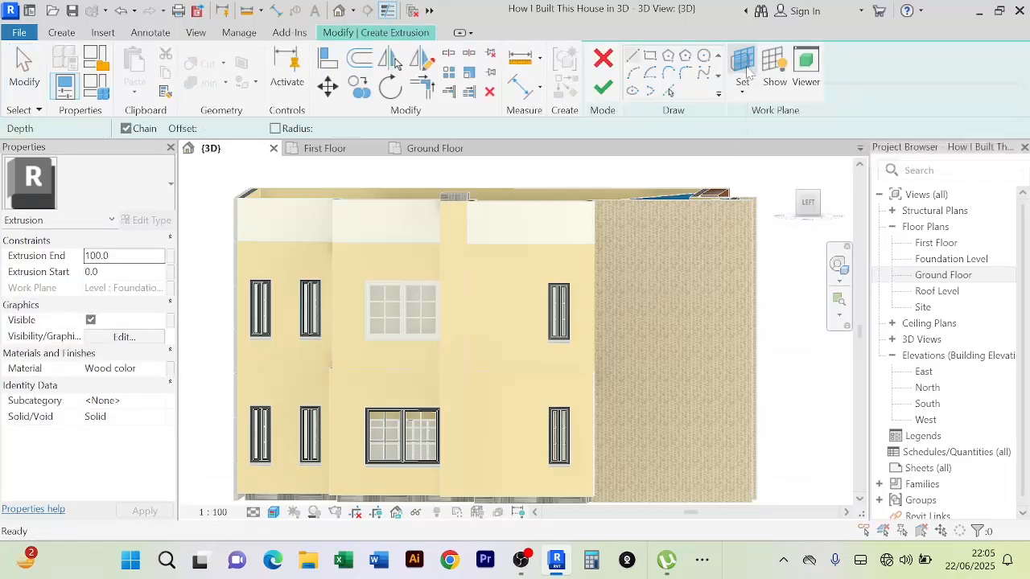
left_click(179, 354)
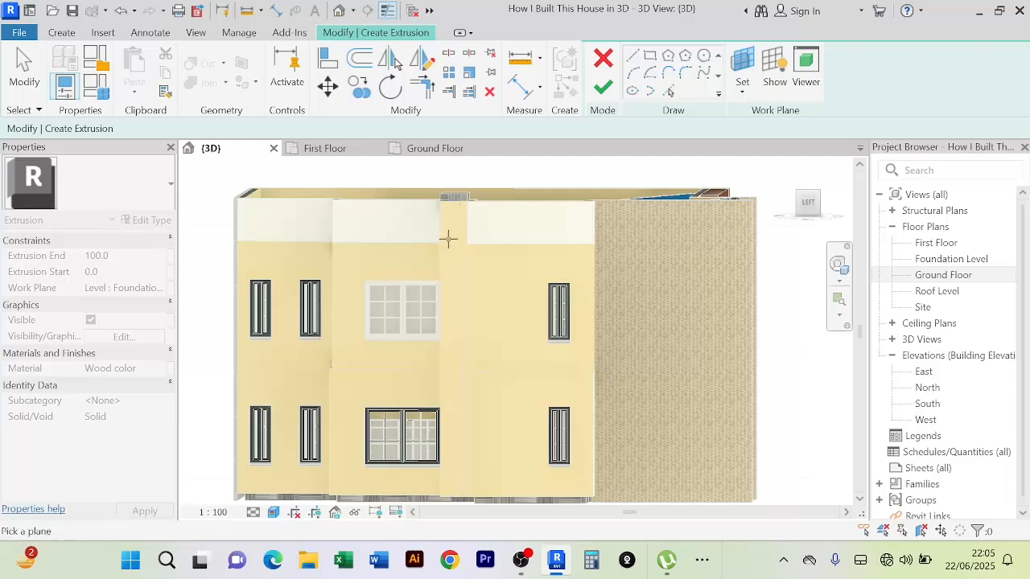
scroll(454, 241, "up", 4)
scroll(486, 210, "down", 3)
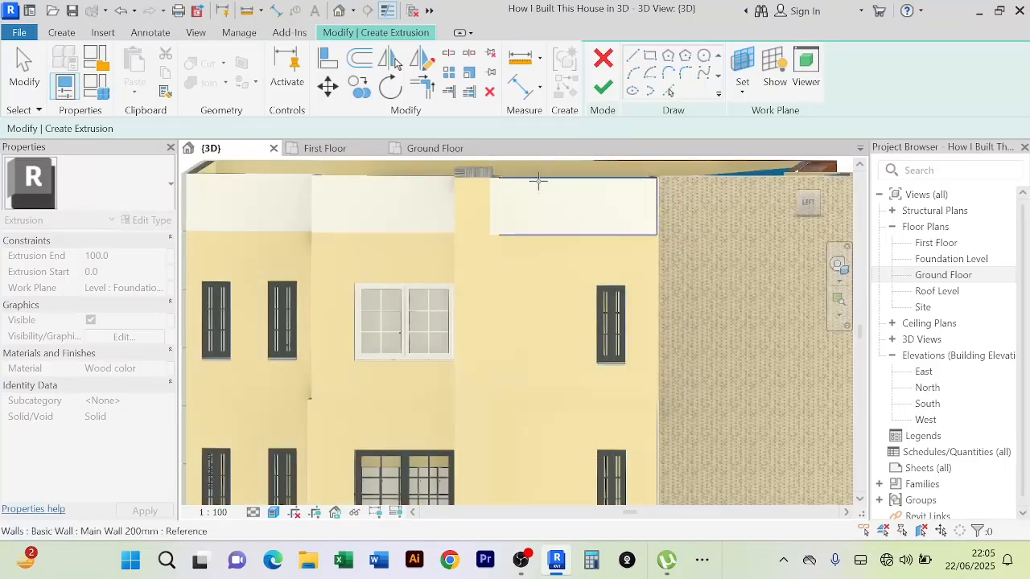
left_click(531, 201)
Sketch a full-height rectangle about 8400 mm tall over the narrow wall strip beside the large windows, from parapet top to plinth base
left_click(650, 56)
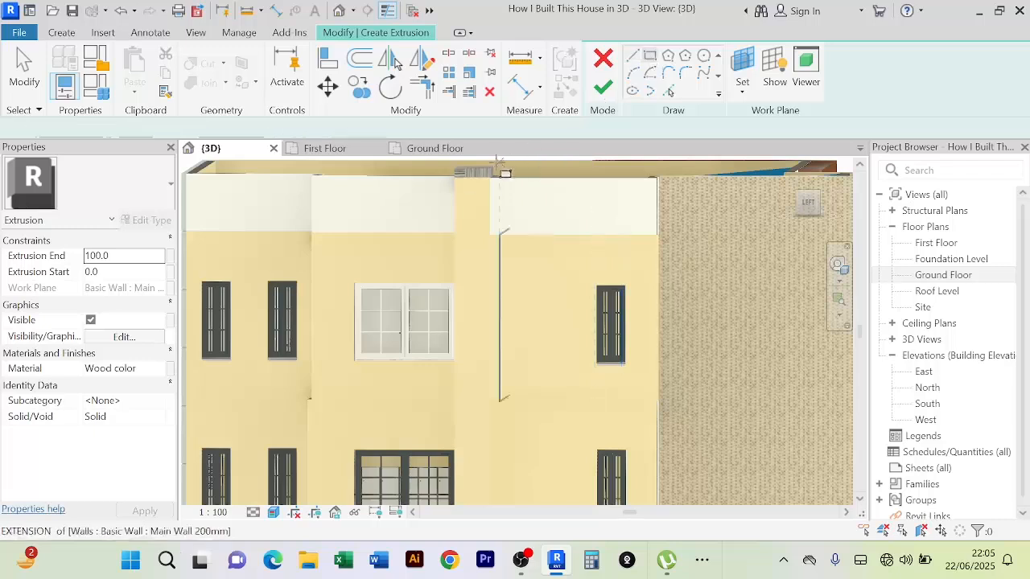
left_click(455, 177)
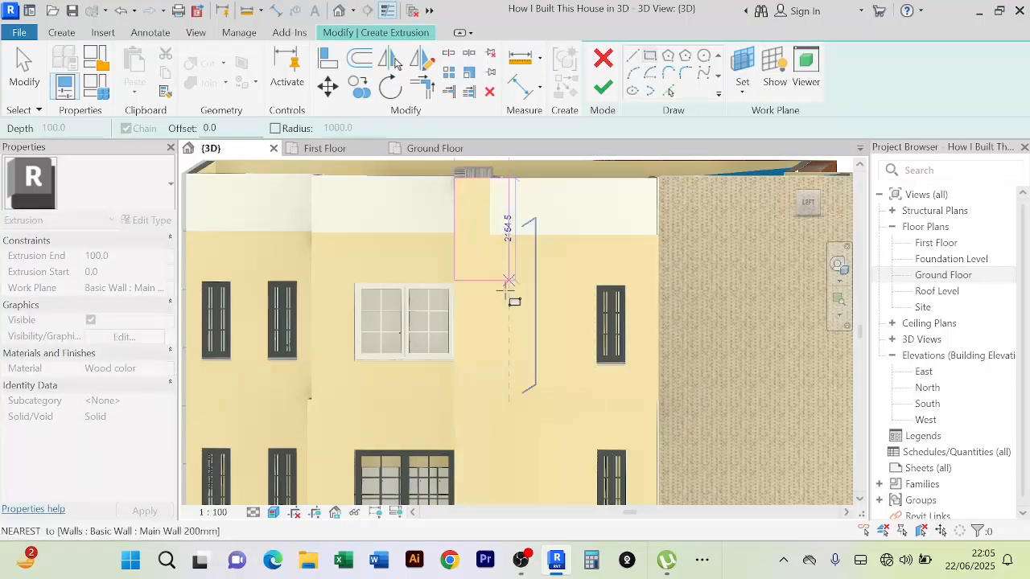
left_click(490, 420)
mouse_move(493, 423)
middle_mouse_down()
mouse_move(517, 246)
mouse_move(510, 232)
middle_mouse_up()
scroll(508, 374, "up", 3)
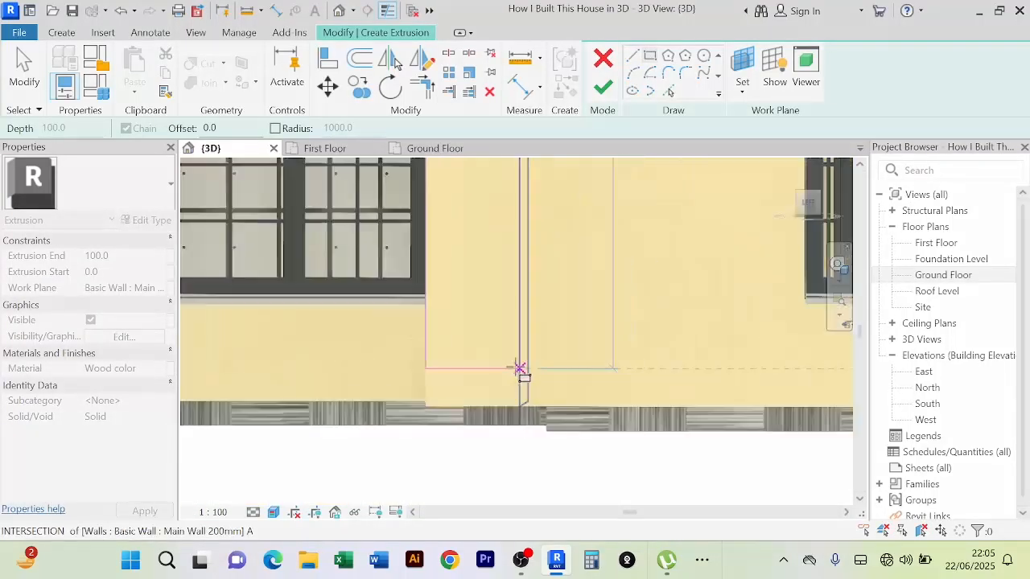
left_click(520, 442)
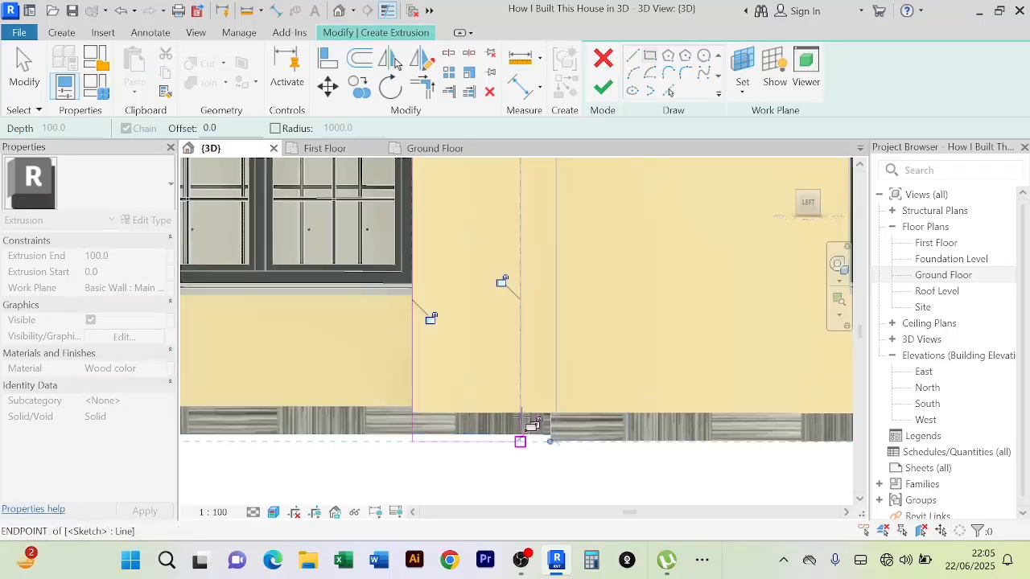
scroll(523, 378, "down", 5)
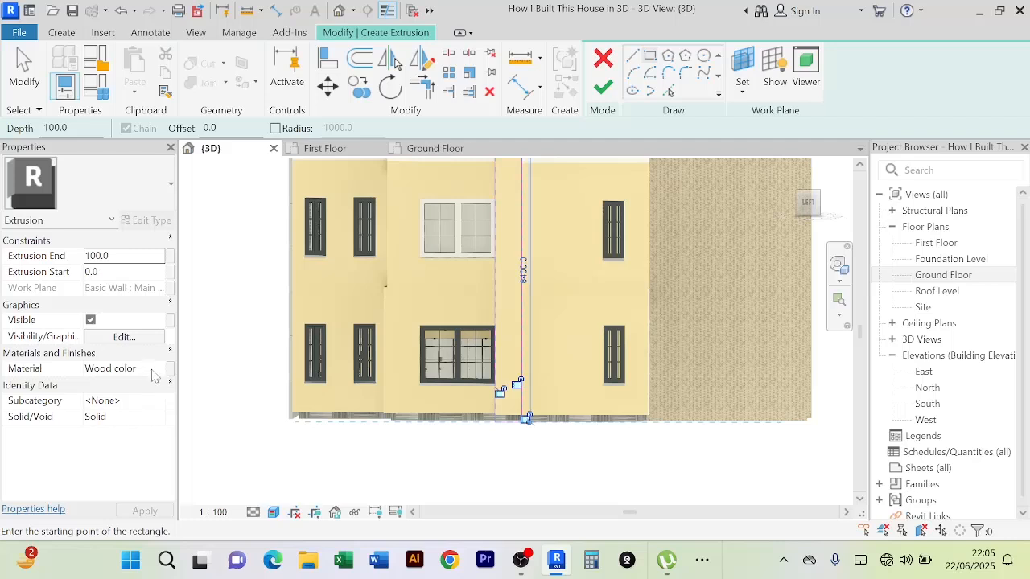
Create a new material for the extrusion and name it Brick Material
left_click(152, 369)
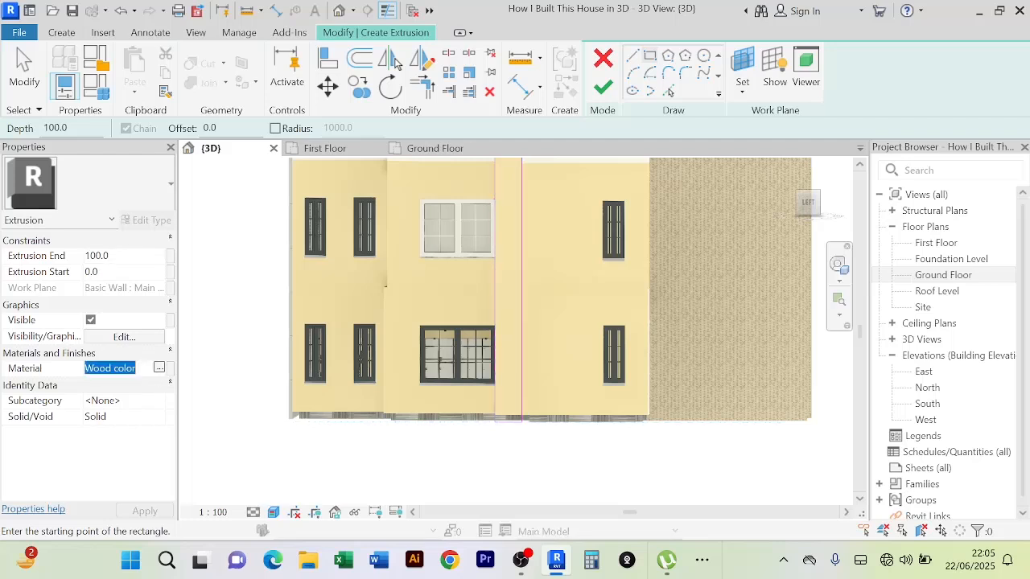
left_click(159, 369)
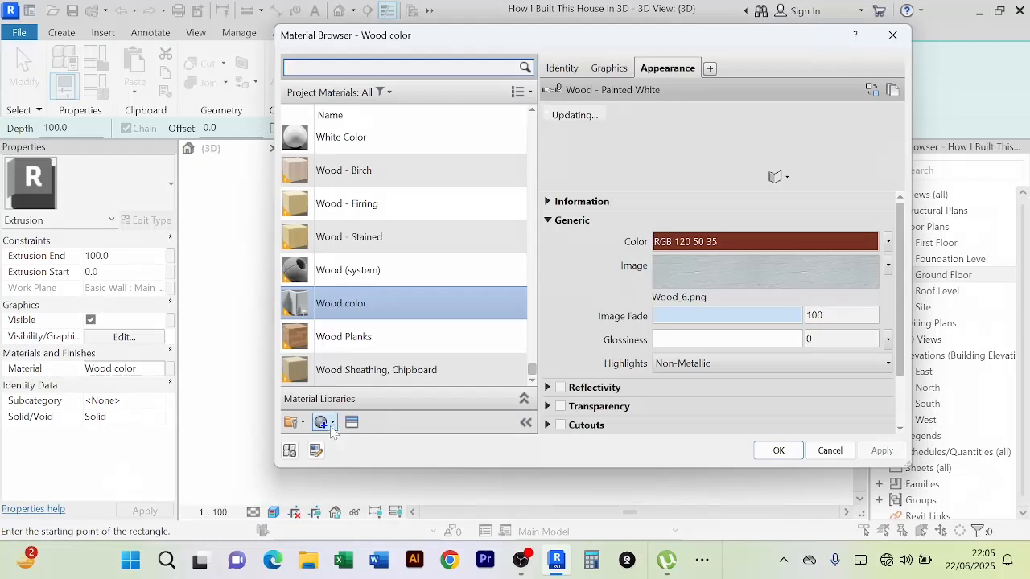
left_click(331, 427)
left_click(383, 442)
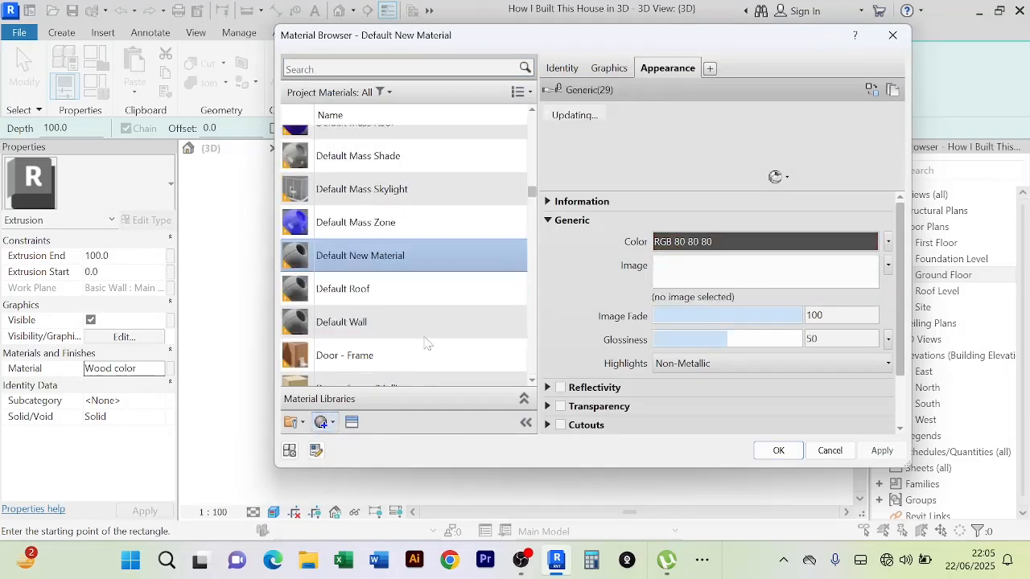
right_click(427, 255)
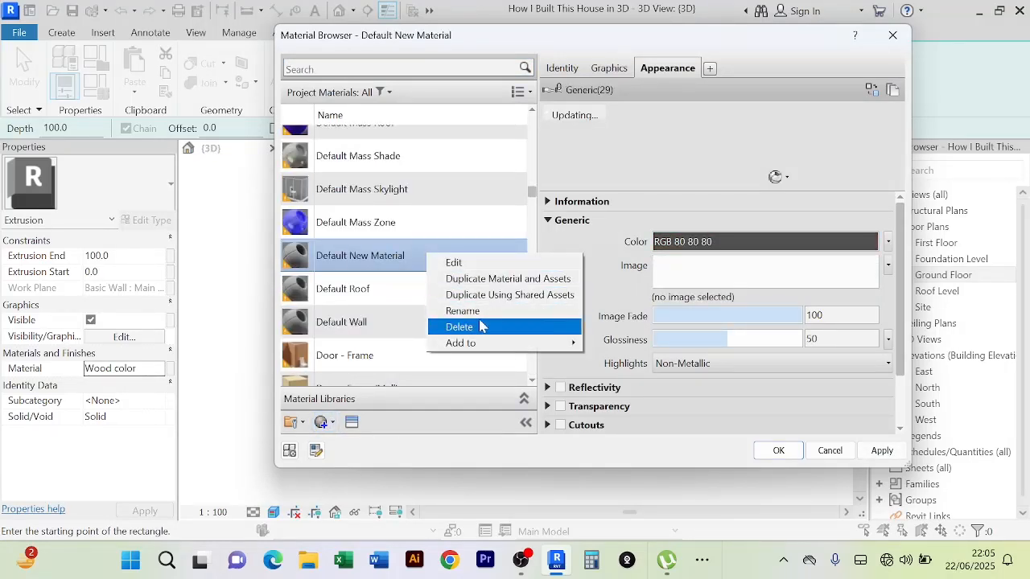
left_click(476, 312)
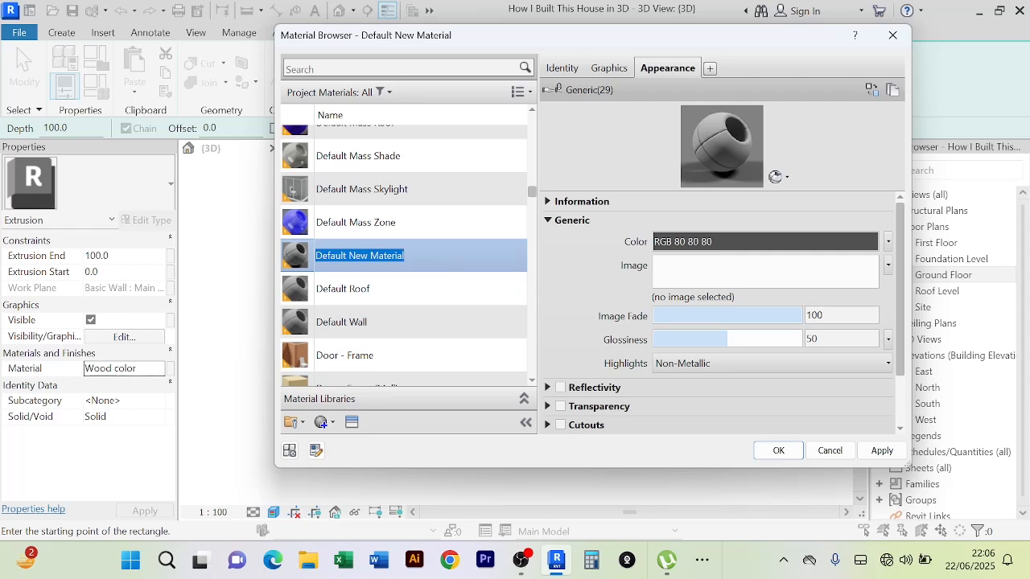
type("Brick")
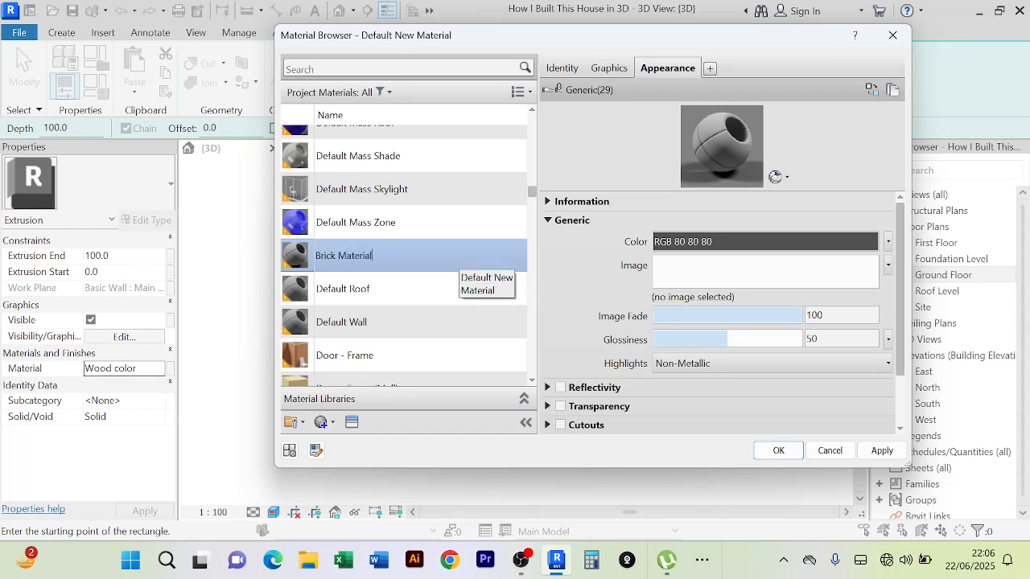
Set the shading color of Brick Material to brown, RGB 142 73 11
left_click(608, 69)
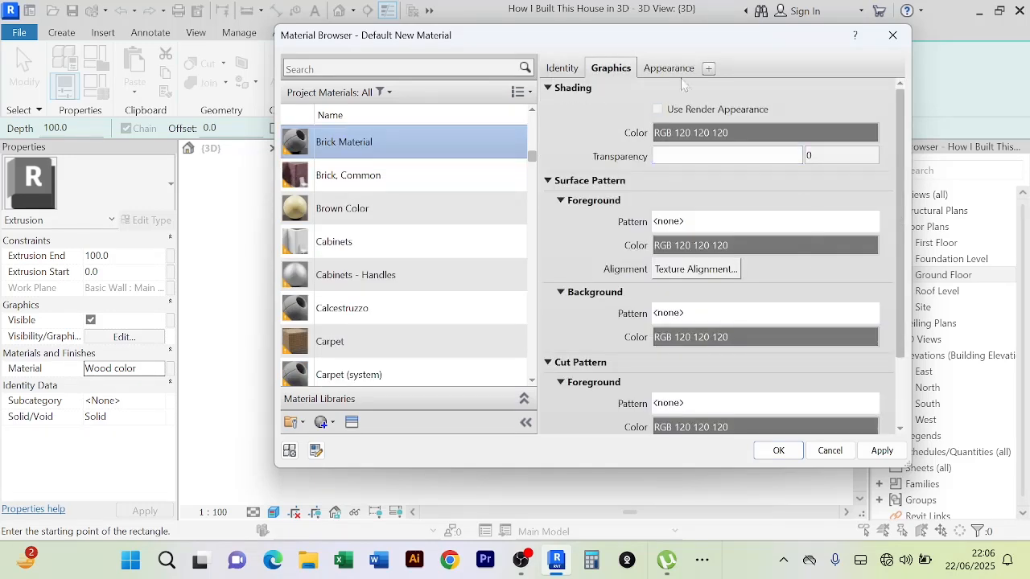
left_click(739, 134)
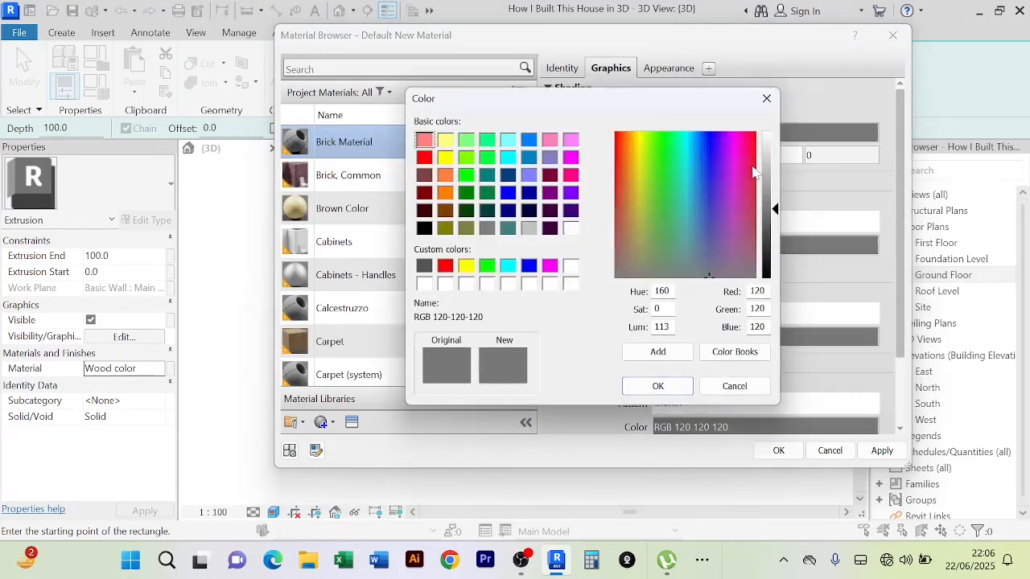
left_click_drag(640, 164, 616, 191)
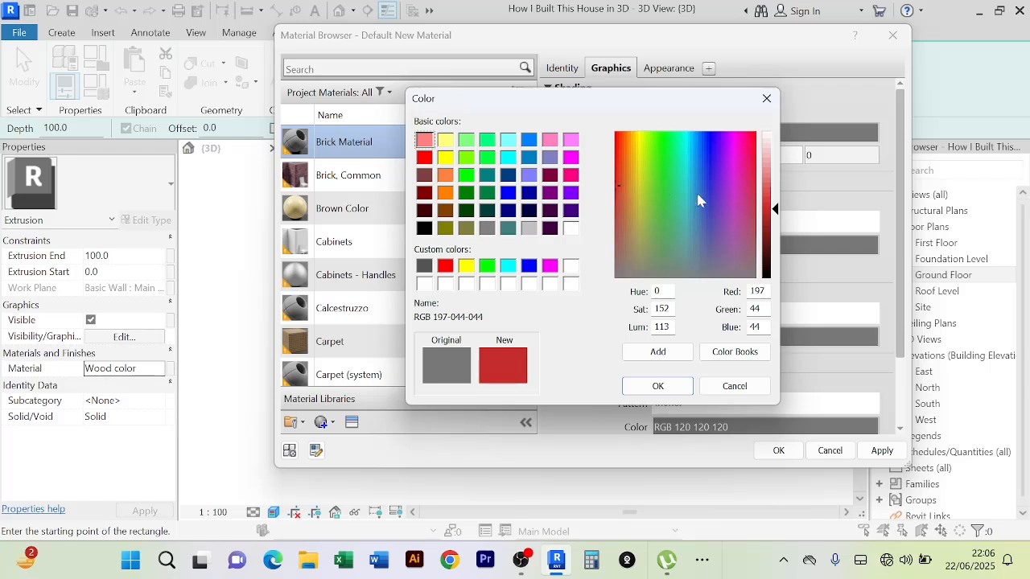
left_click_drag(777, 211, 774, 238)
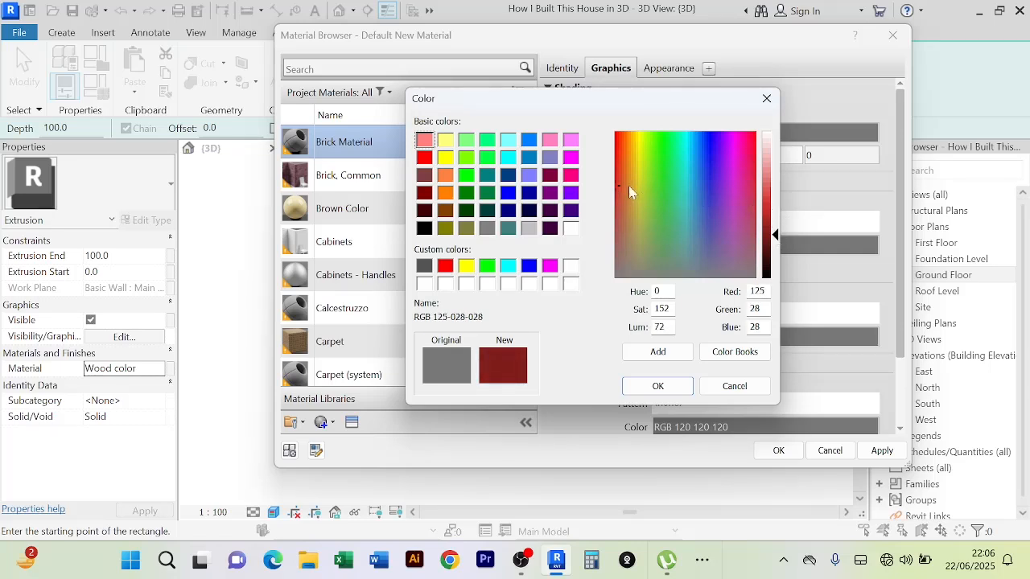
left_click_drag(617, 183, 628, 158)
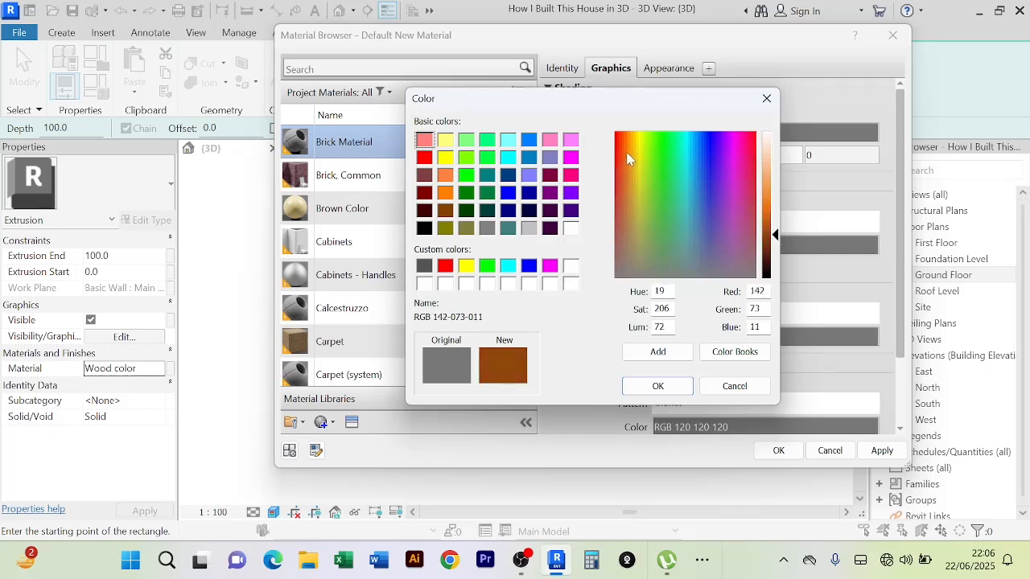
left_click(657, 387)
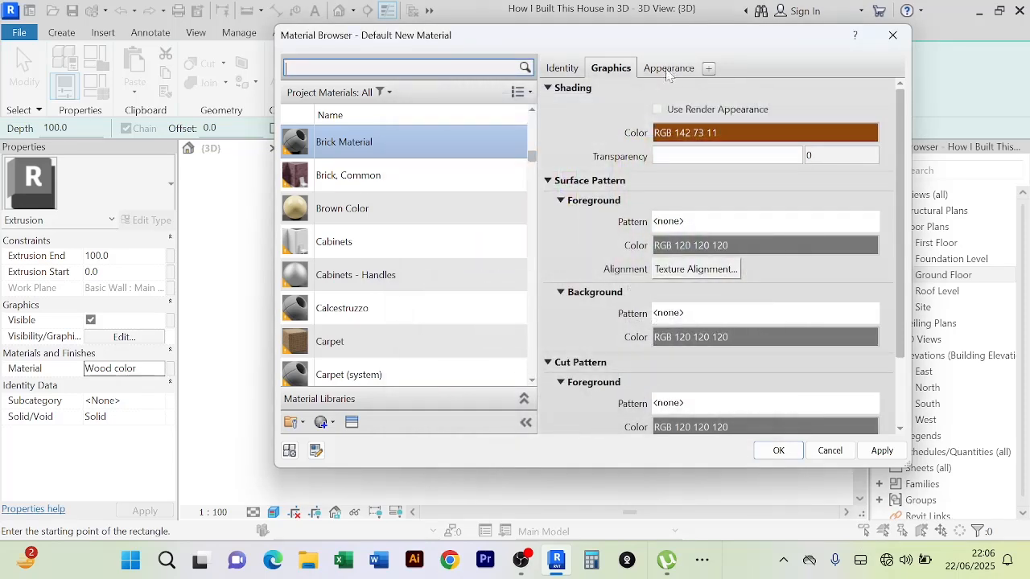
Open the replacement assets for Brick Material's appearance and search them for "tile"
left_click(668, 69)
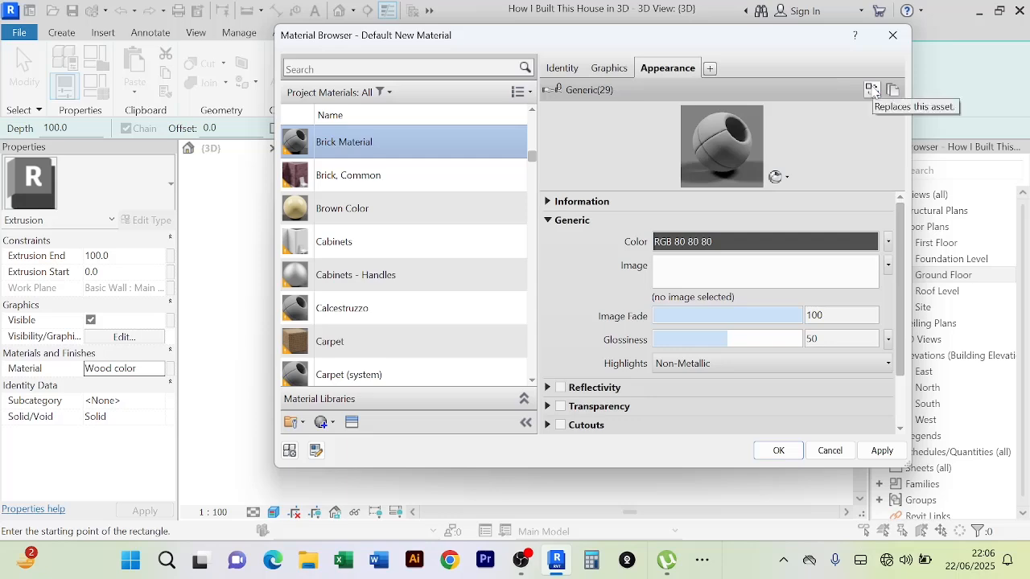
left_click(871, 89)
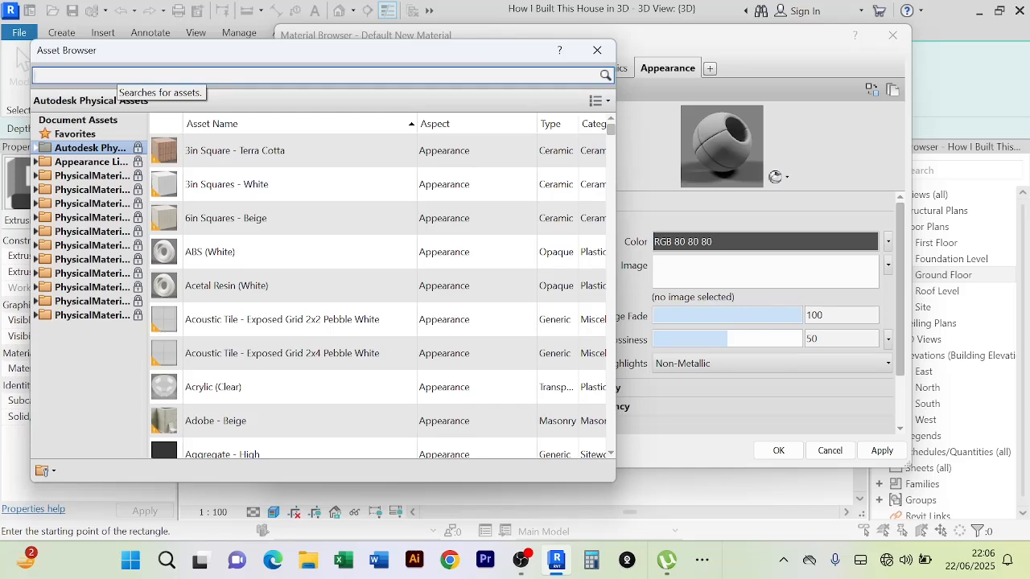
key("Return")
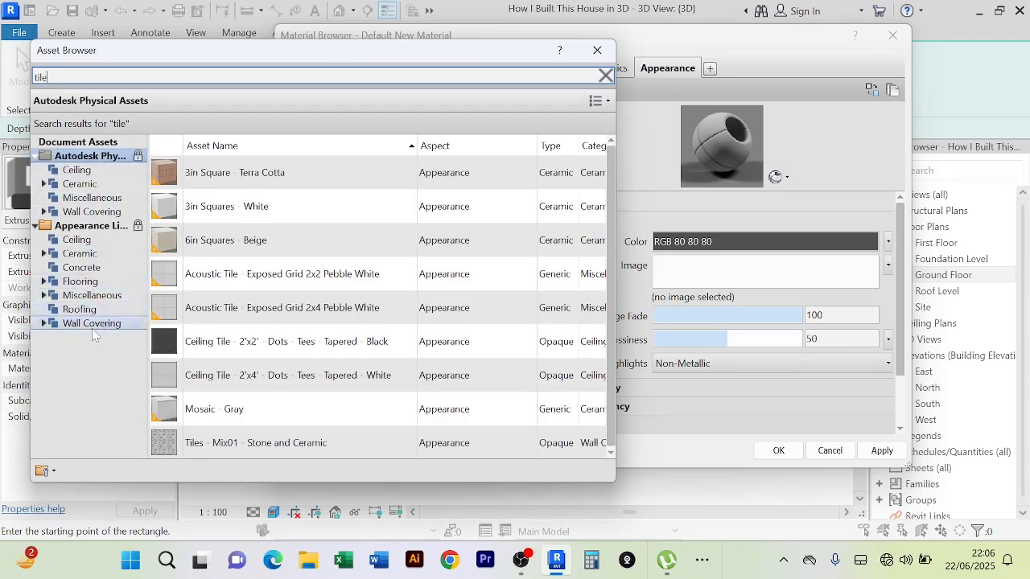
Replace the material's appearance with the wall covering asset Tiles - 5x1in Weave - Glass and Stone
left_click(44, 323)
left_click(77, 337)
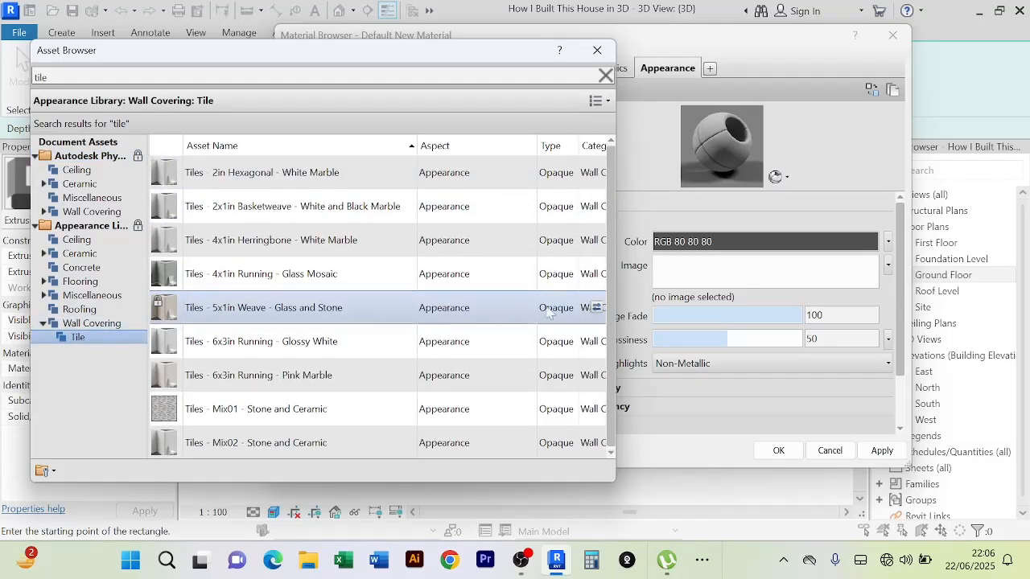
left_click(596, 308)
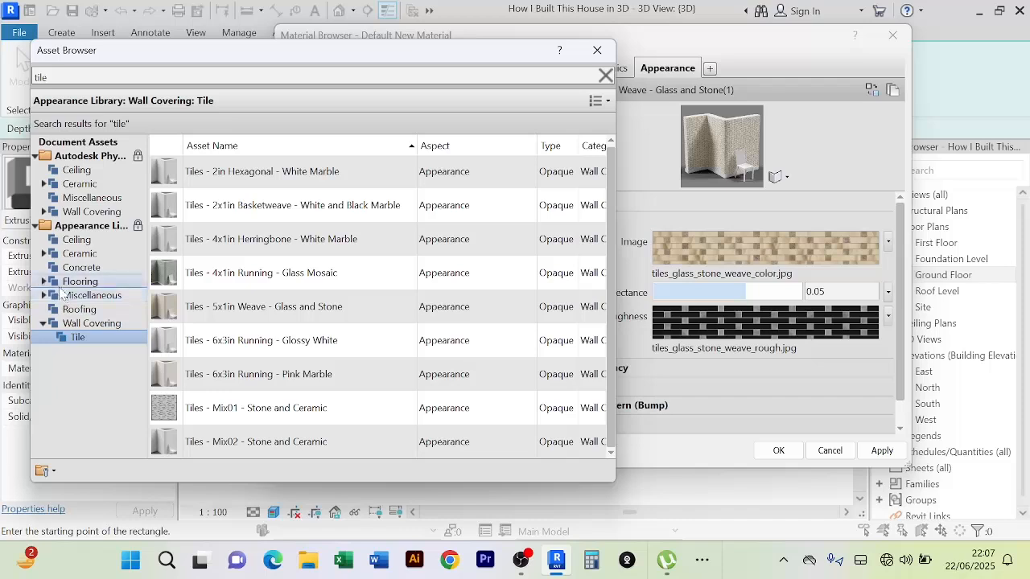
Replace Brick Material's appearance with the flooring asset Ceramic - Wood Pattern and look through the other flooring tiles
left_click(50, 284)
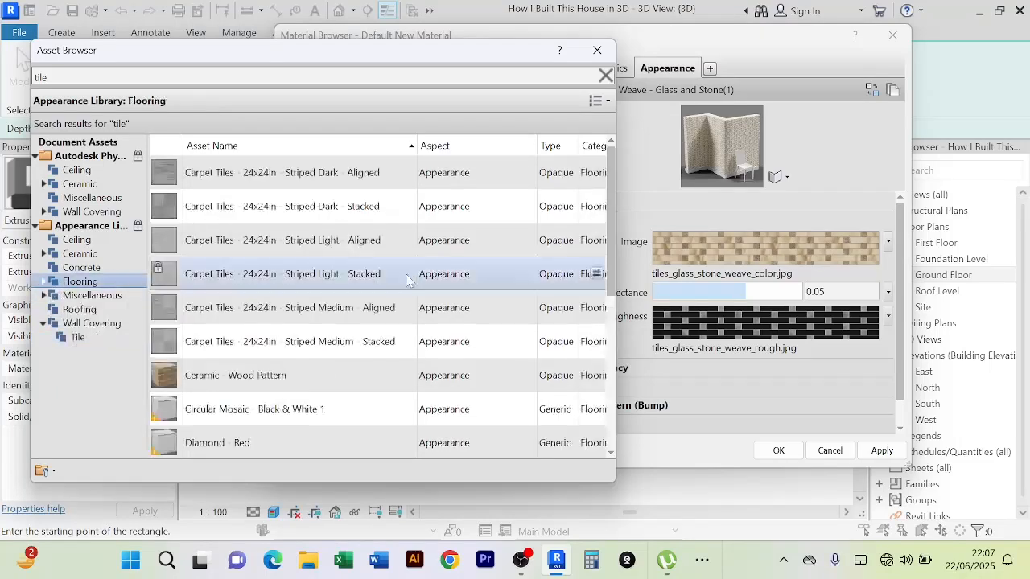
left_click(596, 375)
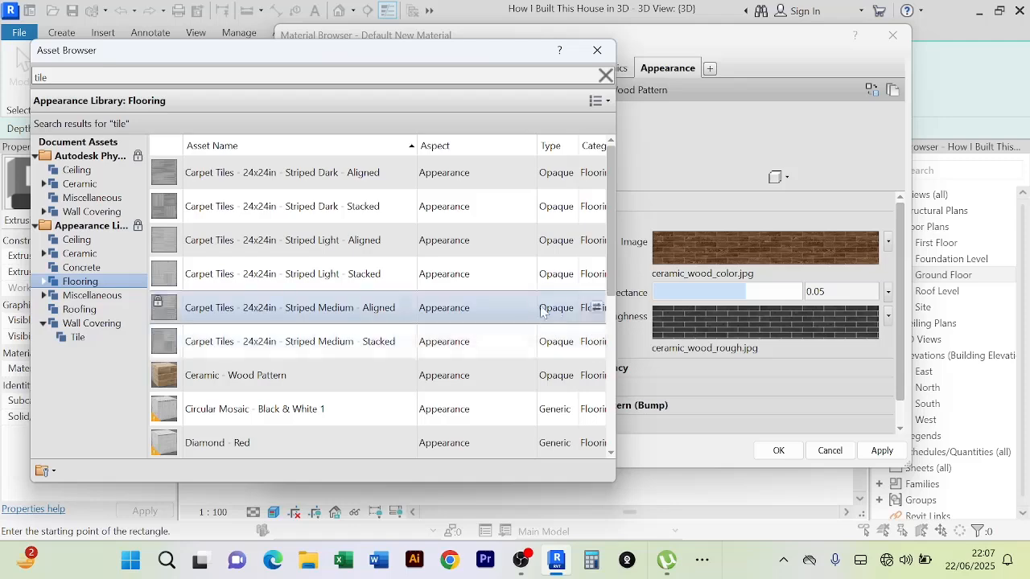
scroll(540, 307, "down", 1)
scroll(537, 314, "down", 2)
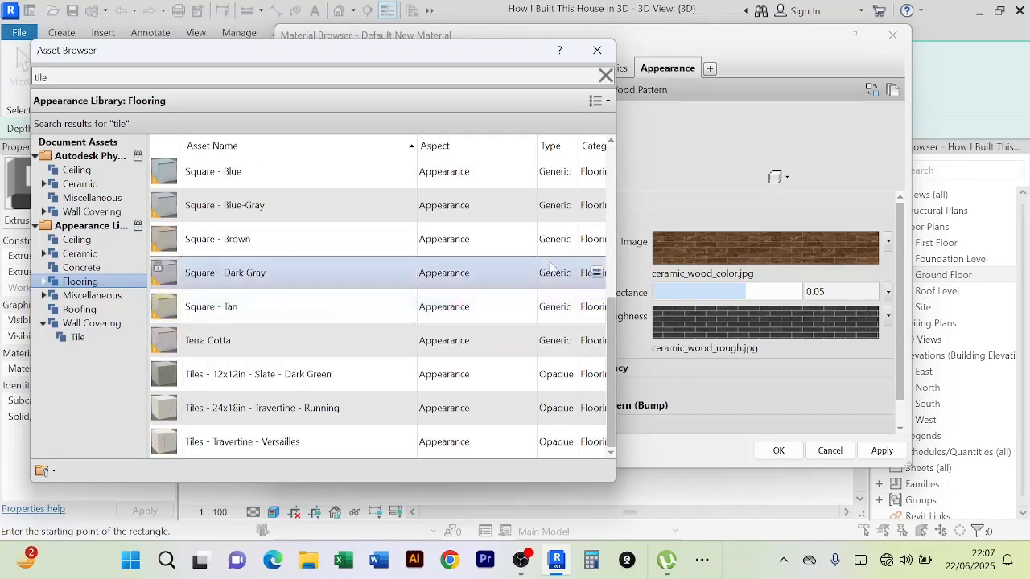
scroll(550, 266, "up", 3)
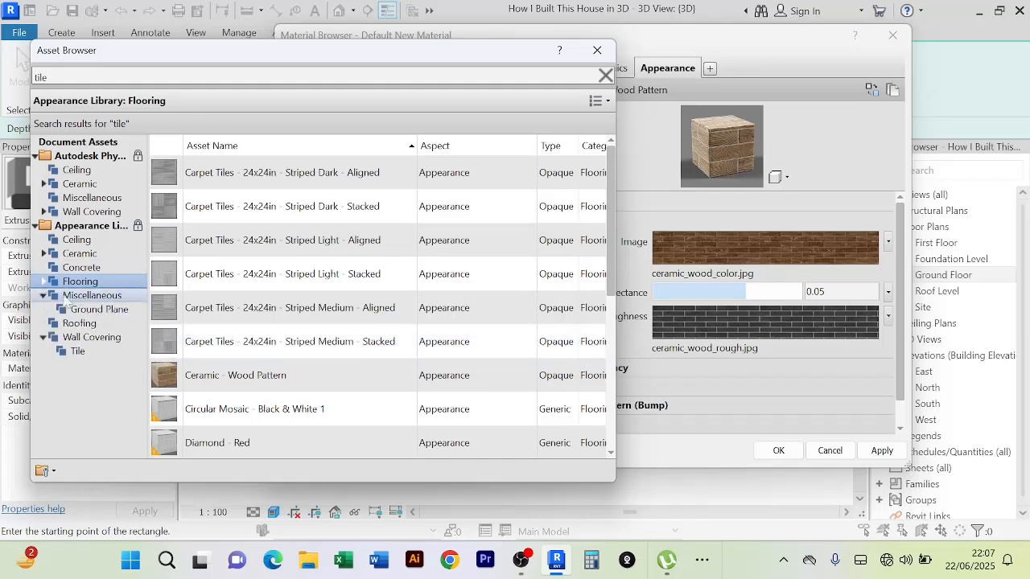
Look through the remaining tile assets, then keep Ceramic - Wood Pattern and assign Brick Material to the extrusion
left_click(72, 297)
left_click(79, 311)
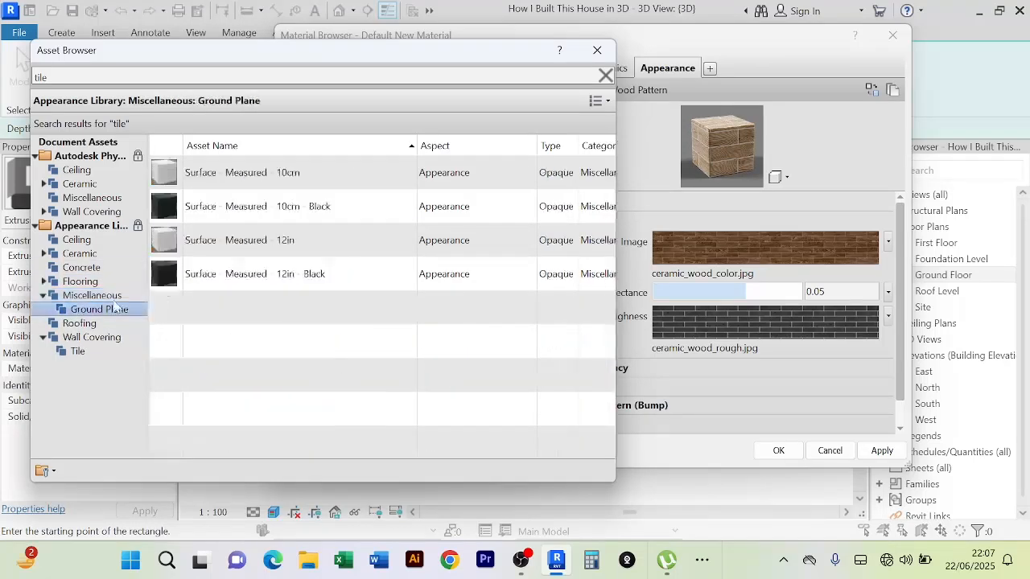
left_click(80, 283)
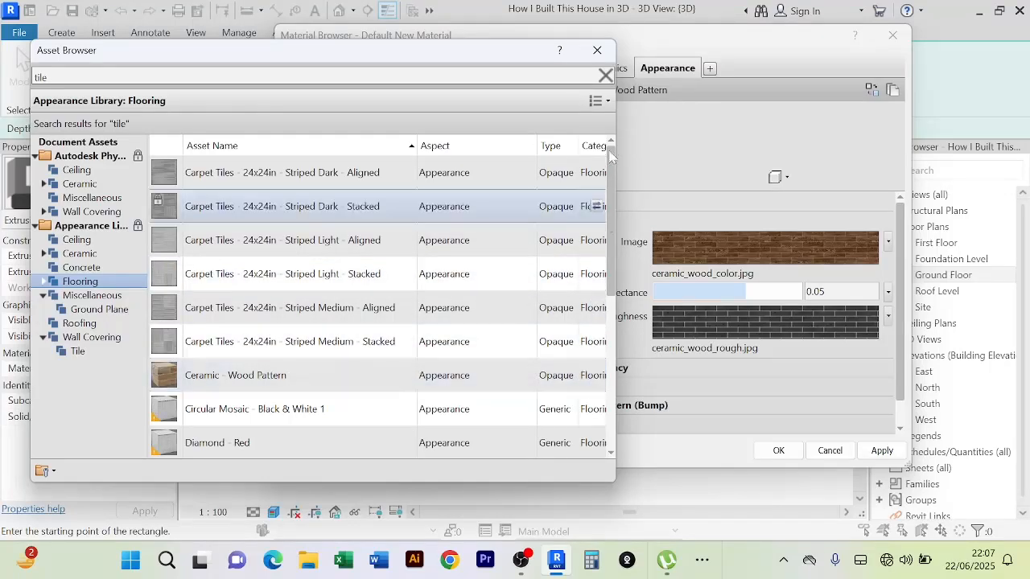
left_click(597, 51)
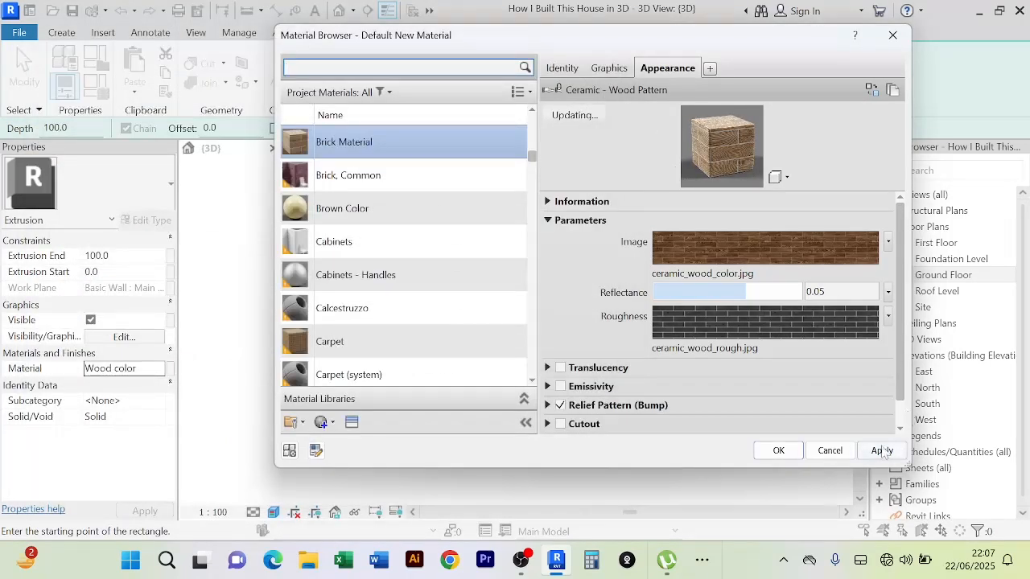
left_click(776, 453)
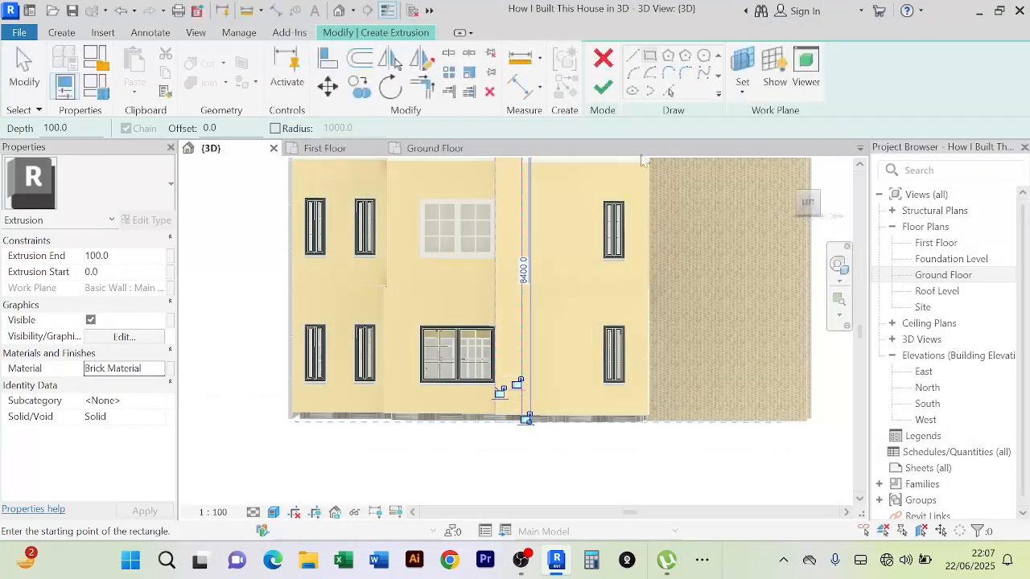
Finish the brick extrusion sketch and save the project
left_click(602, 88)
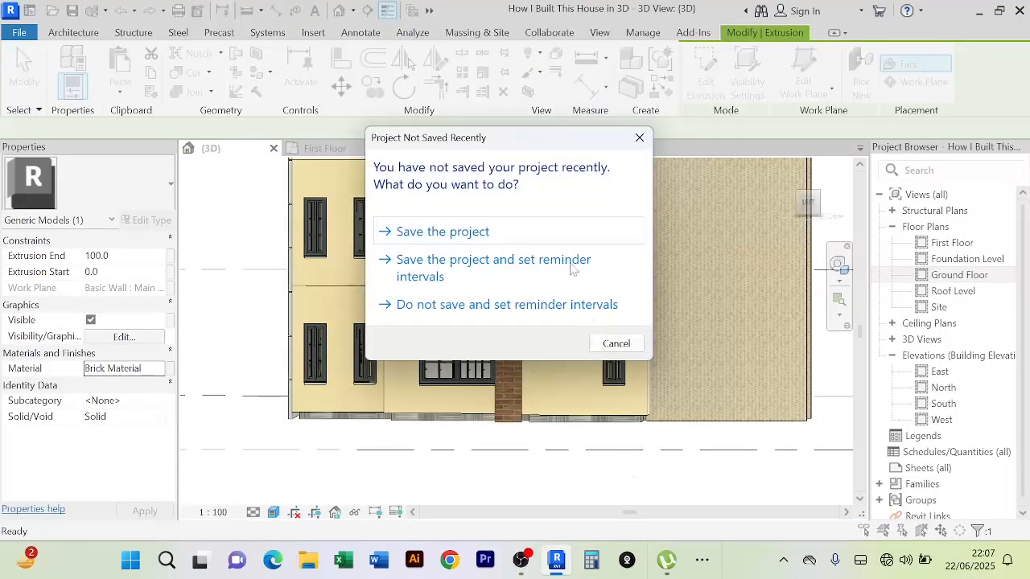
left_click(563, 232)
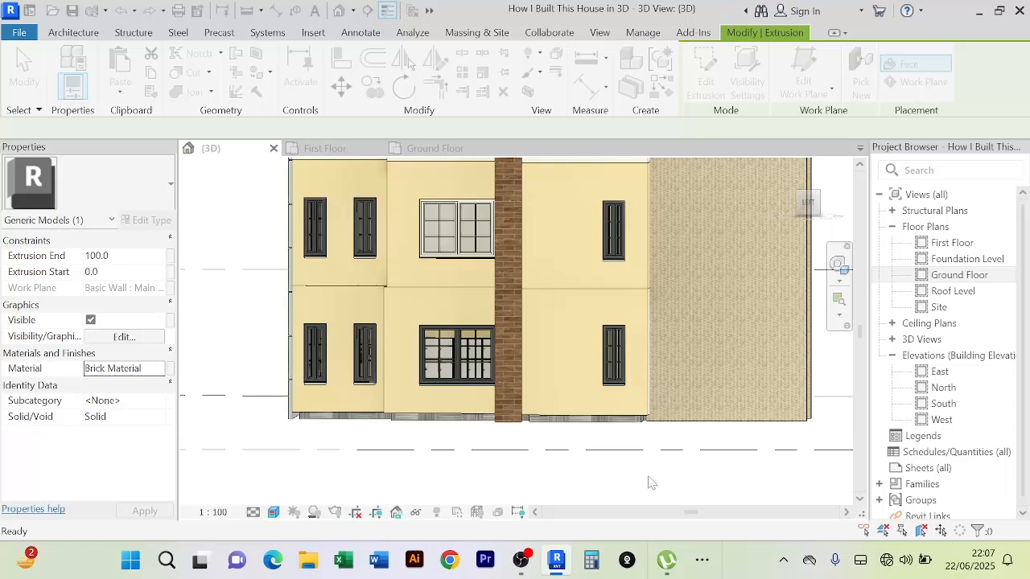
key("Escape")
Stretch the brick cladding sideways across the bay with the two narrow windows, up to the edge of the adjacent textured wall
scroll(632, 488, "down", 3)
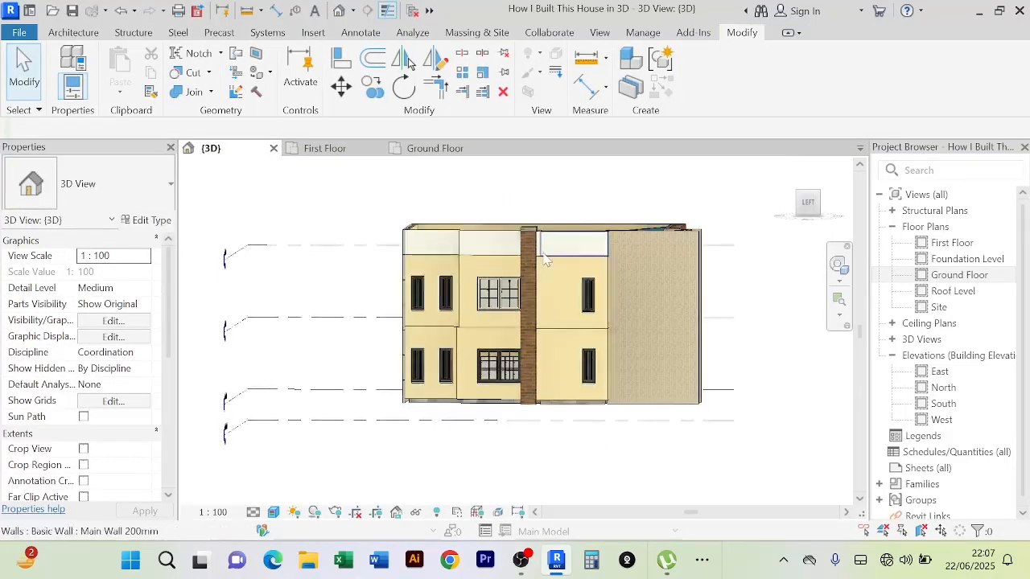
scroll(485, 258, "up", 2)
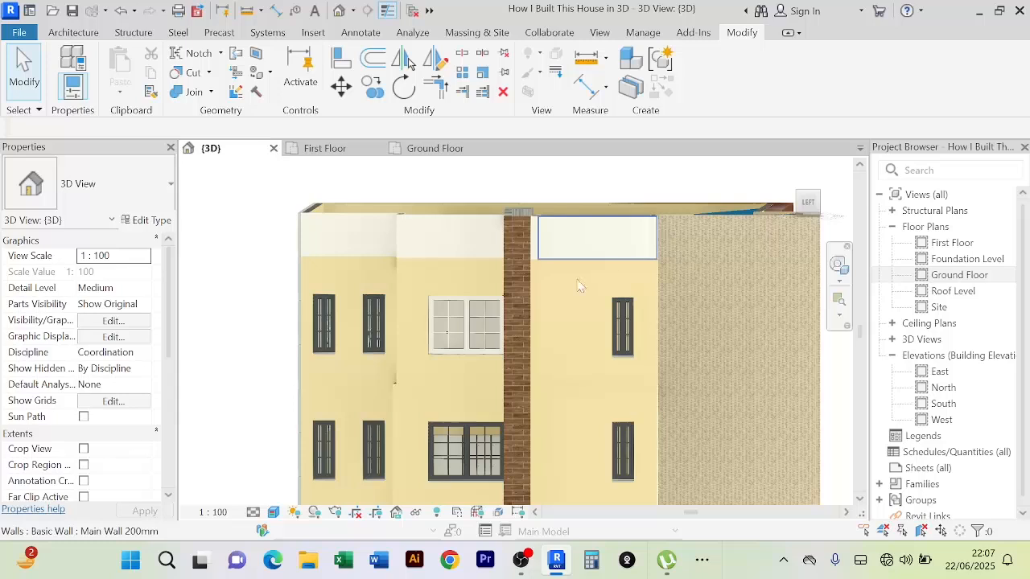
scroll(590, 247, "down", 3)
scroll(582, 279, "up", 2)
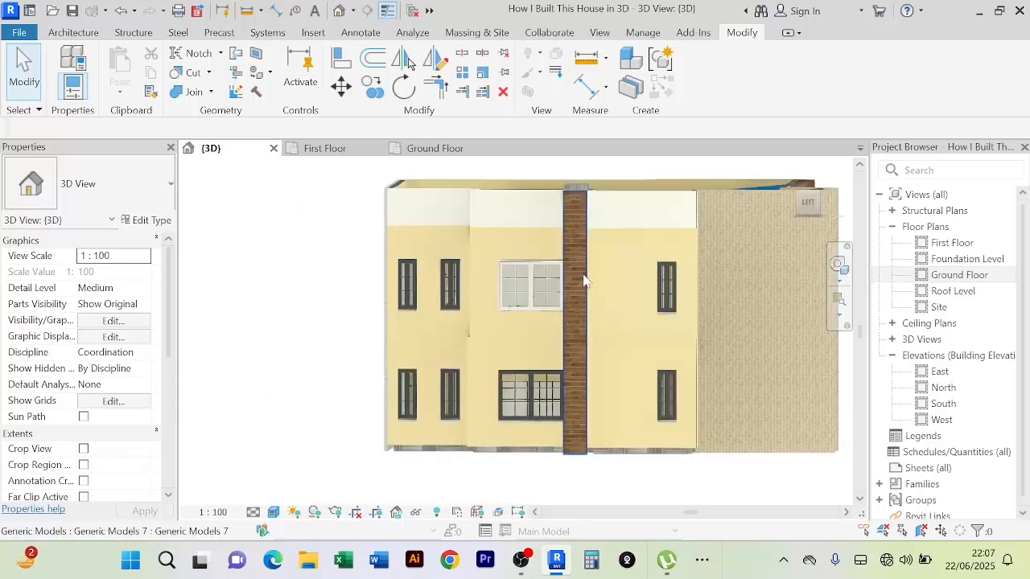
left_click(585, 281)
left_click_drag(593, 325, 687, 322)
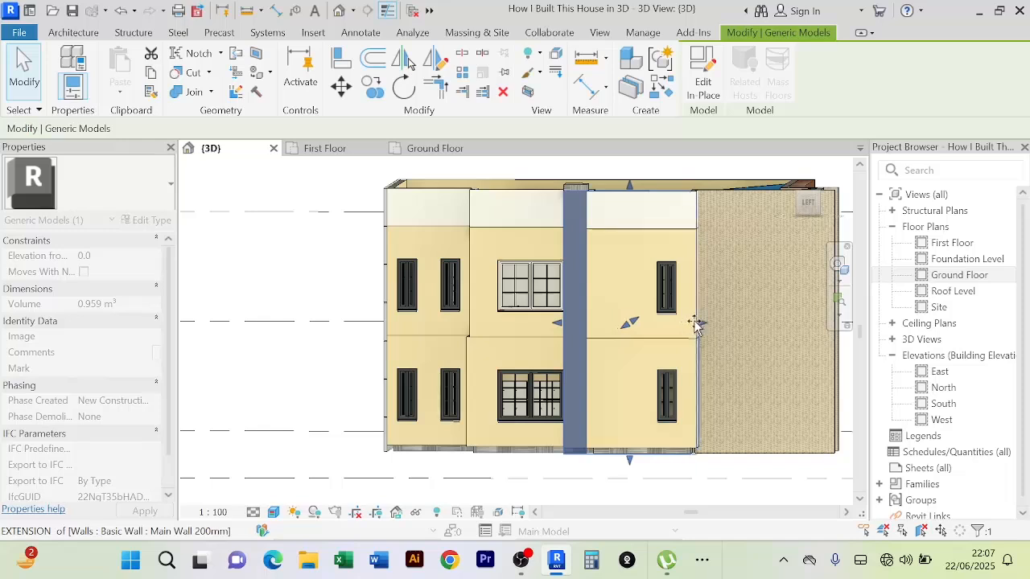
left_click(328, 285)
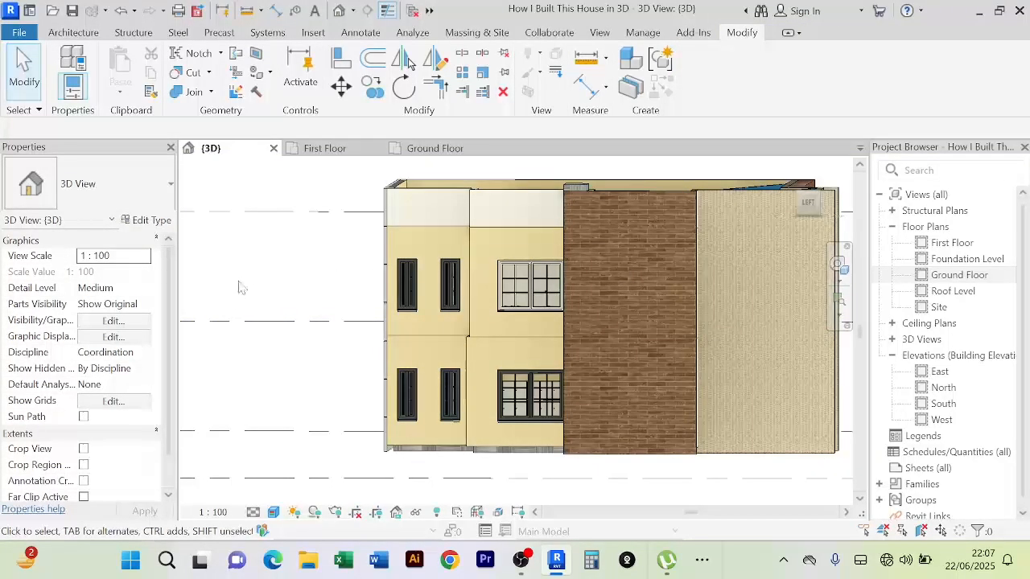
Edit the widened brick cladding in place and open its extrusion sketch
scroll(238, 287, "down", 2)
middle_click_drag(252, 290, 333, 303, "shift")
scroll(584, 306, "up", 4)
left_click(585, 305)
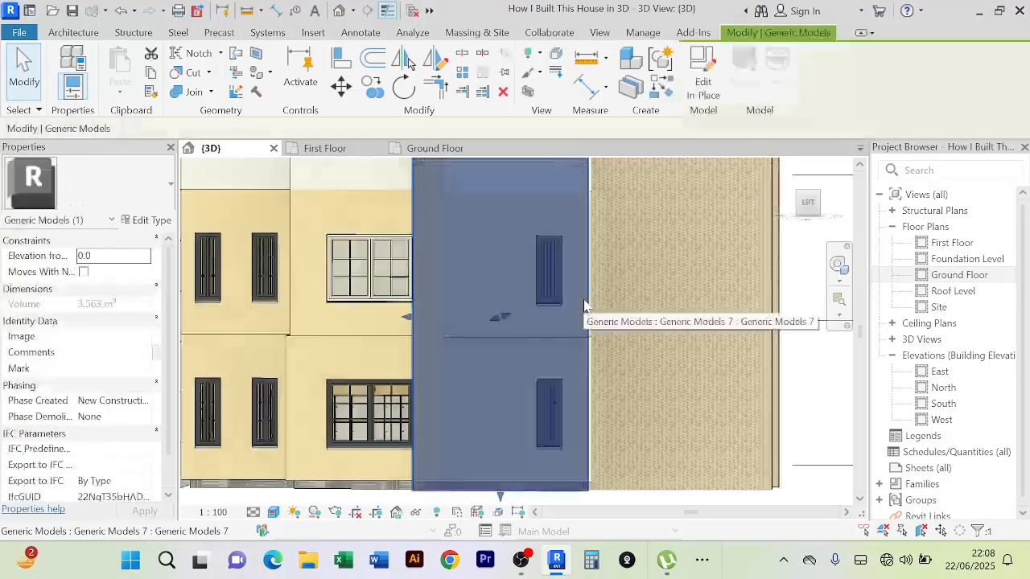
left_click(696, 90)
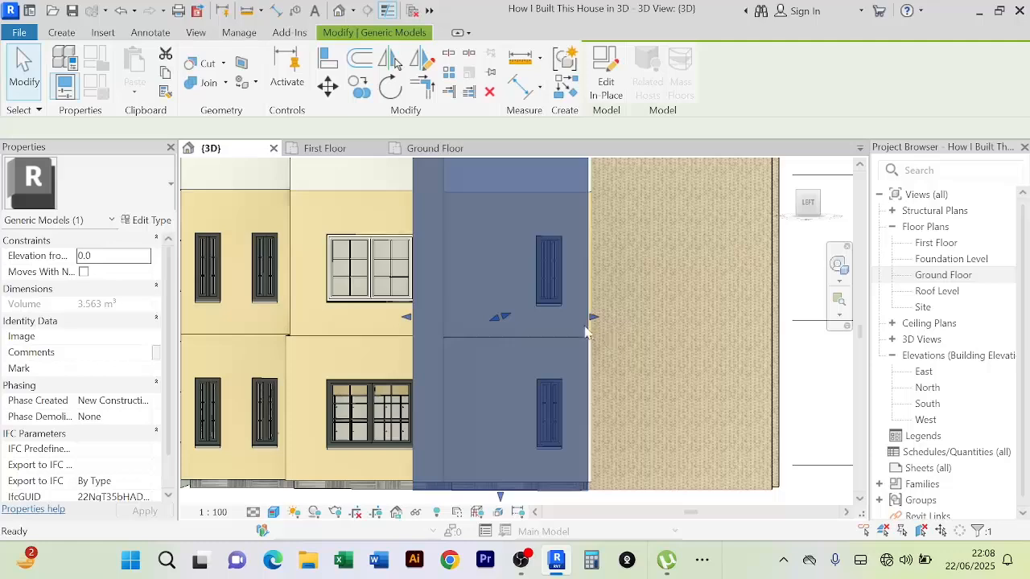
left_click(584, 324)
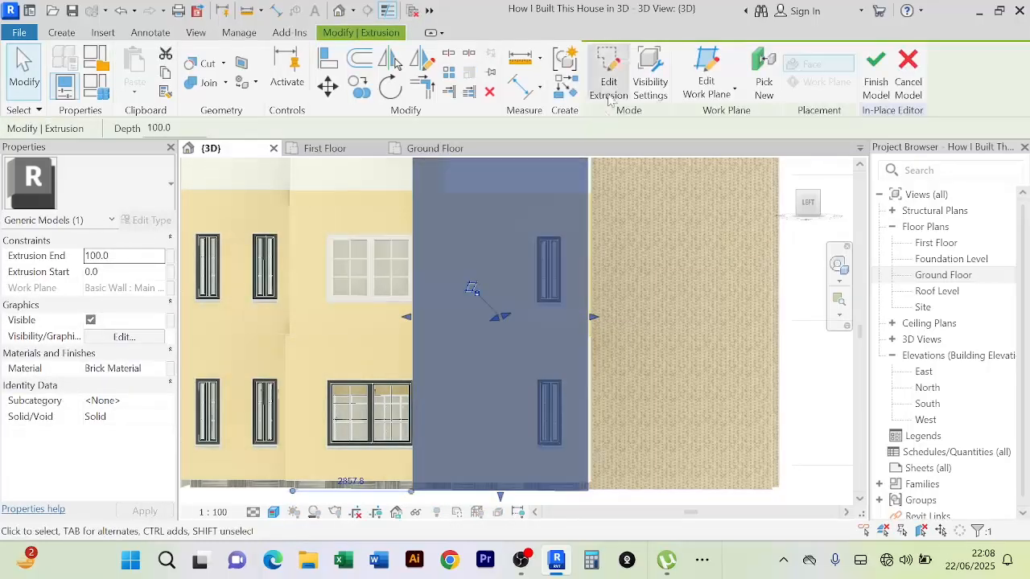
left_click(609, 88)
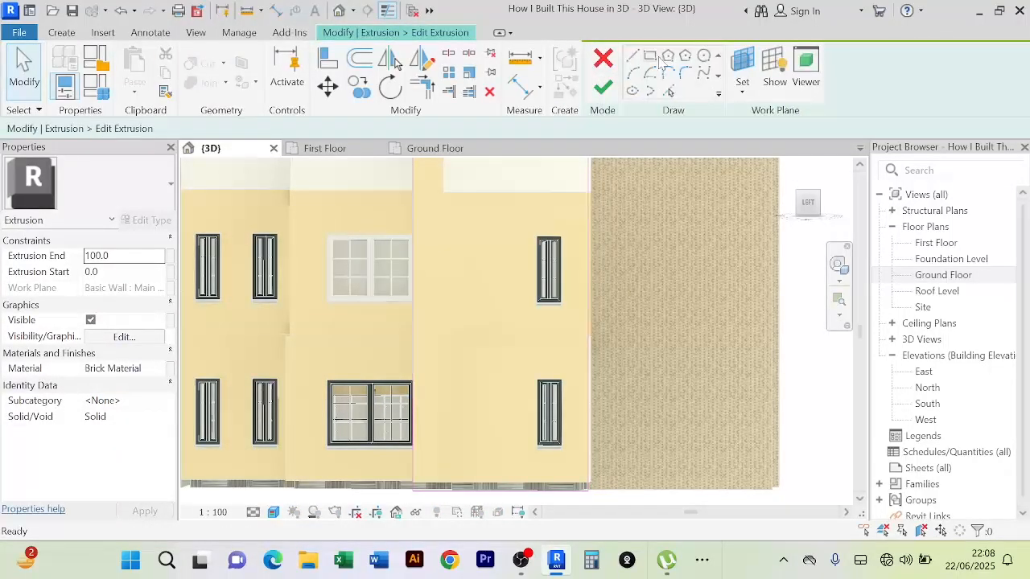
Sketch a rectangular opening in the cladding around the upper-floor window, including its sill
scroll(538, 269, "up", 6)
middle_click_drag(553, 222, 523, 307)
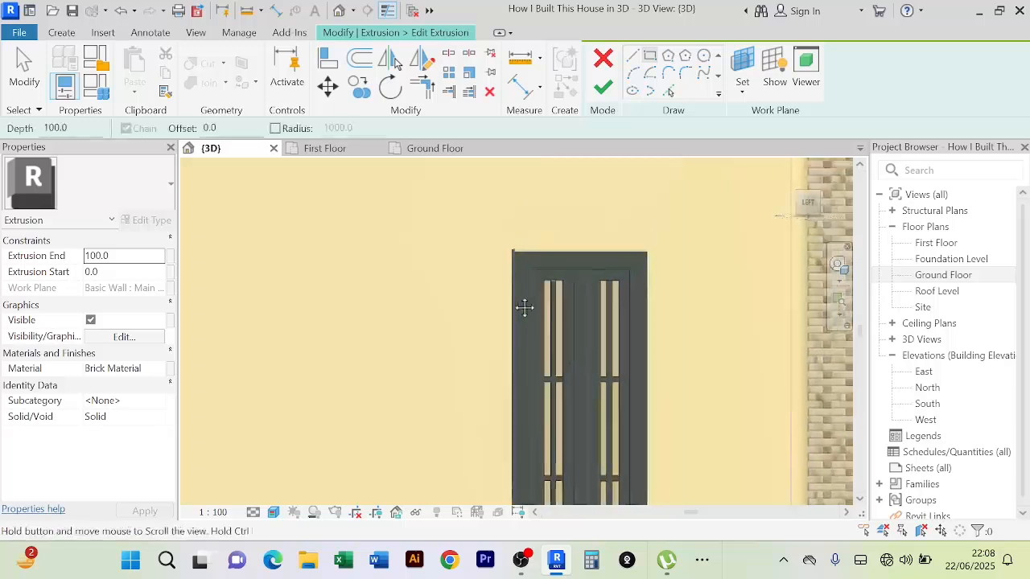
left_click(511, 251)
scroll(634, 385, "down", 2)
middle_click_drag(643, 386, 611, 168)
scroll(607, 294, "up", 3)
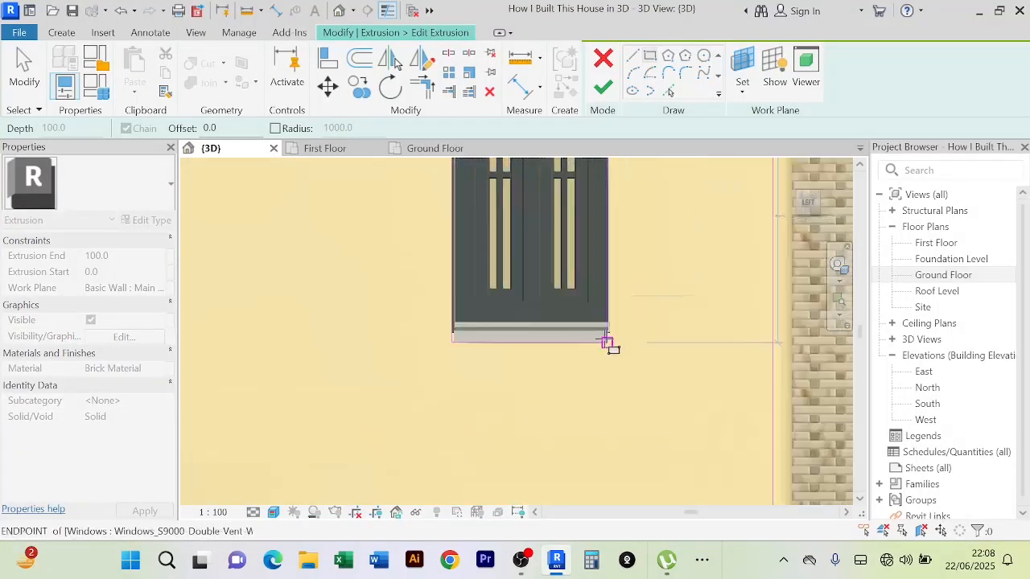
scroll(607, 341, "up", 2)
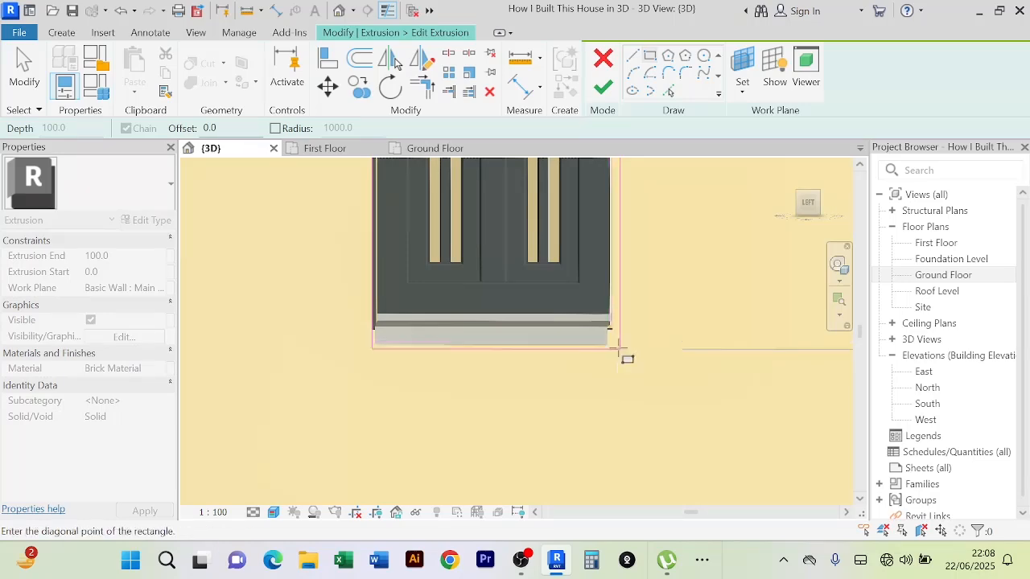
left_click(619, 350)
Sketch a rectangular opening around the ground-floor window and its sill, and finish both the sketch and the in-place model
scroll(631, 378, "down", 3)
middle_click_drag(638, 421, 641, 230)
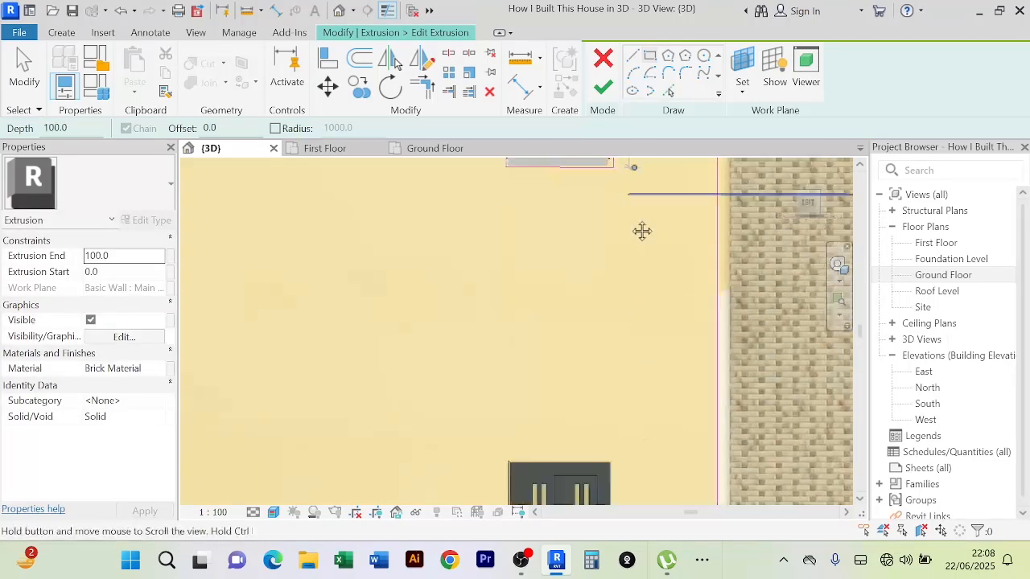
scroll(641, 225, "down", 2)
middle_click_drag(616, 341, 620, 271)
scroll(593, 260, "up", 4)
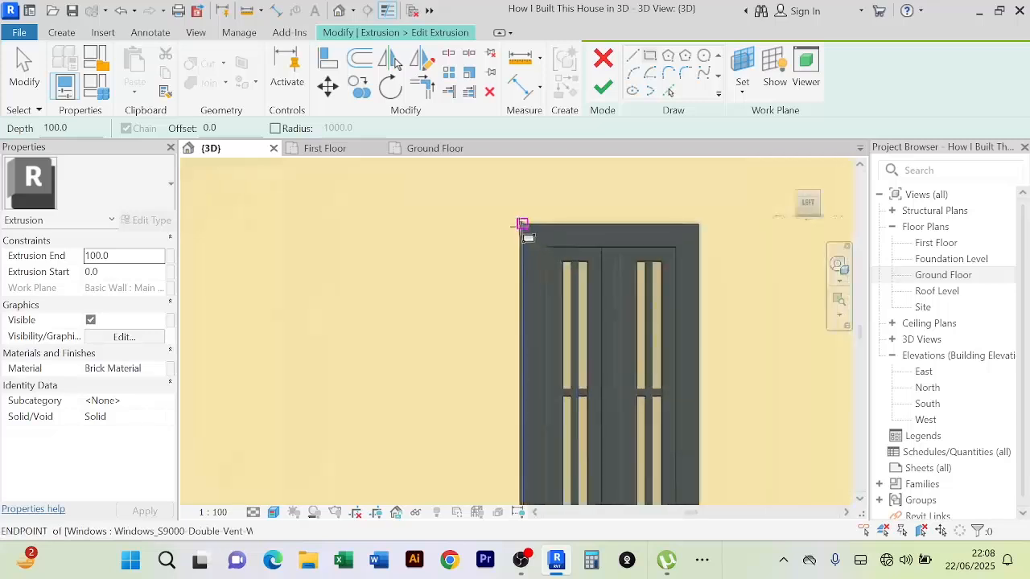
left_click(519, 222)
middle_click_drag(686, 430, 638, 246)
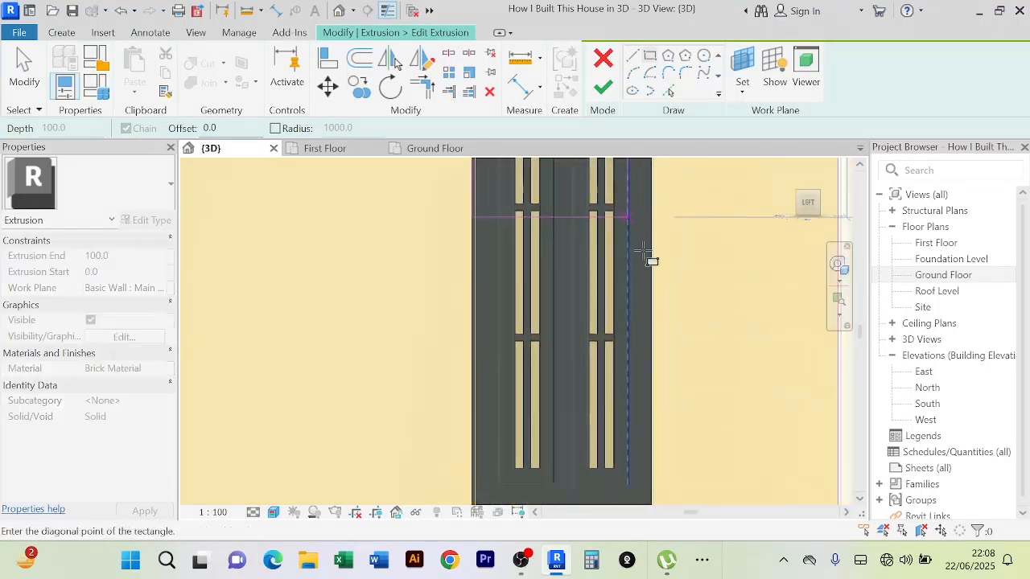
middle_click_drag(661, 395, 658, 257)
scroll(669, 372, "up", 2)
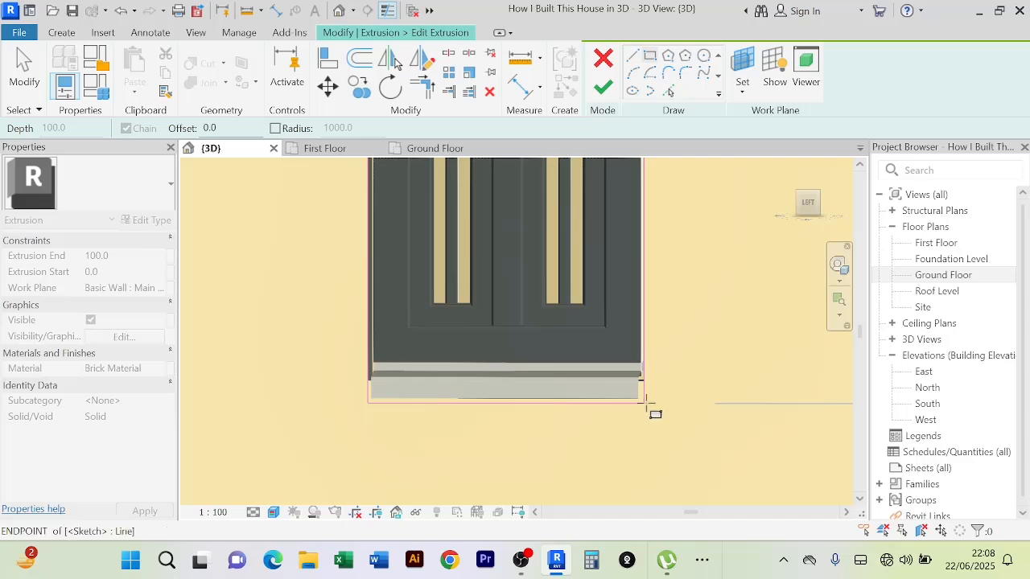
left_click(645, 402)
left_click(604, 86)
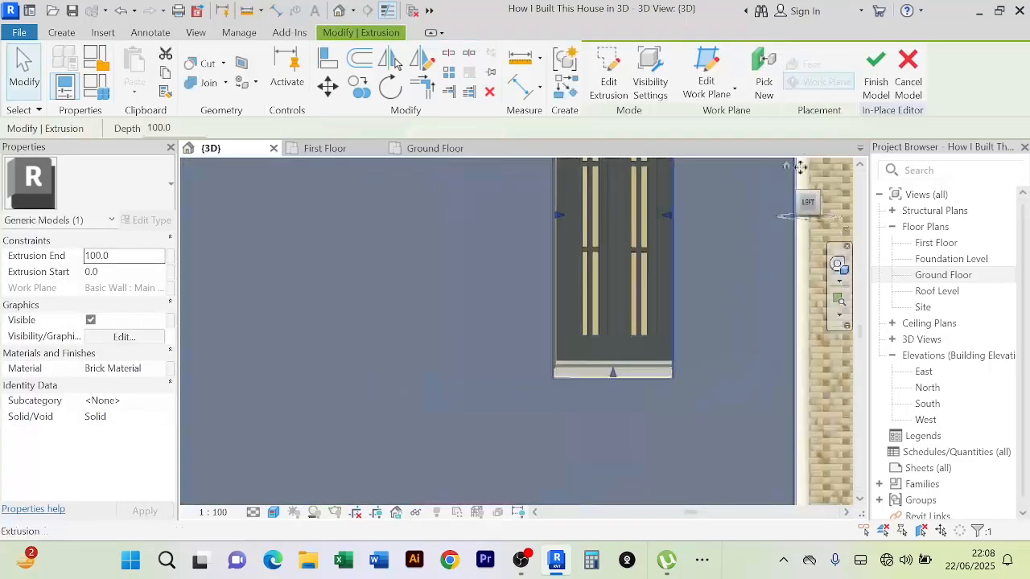
left_click(876, 72)
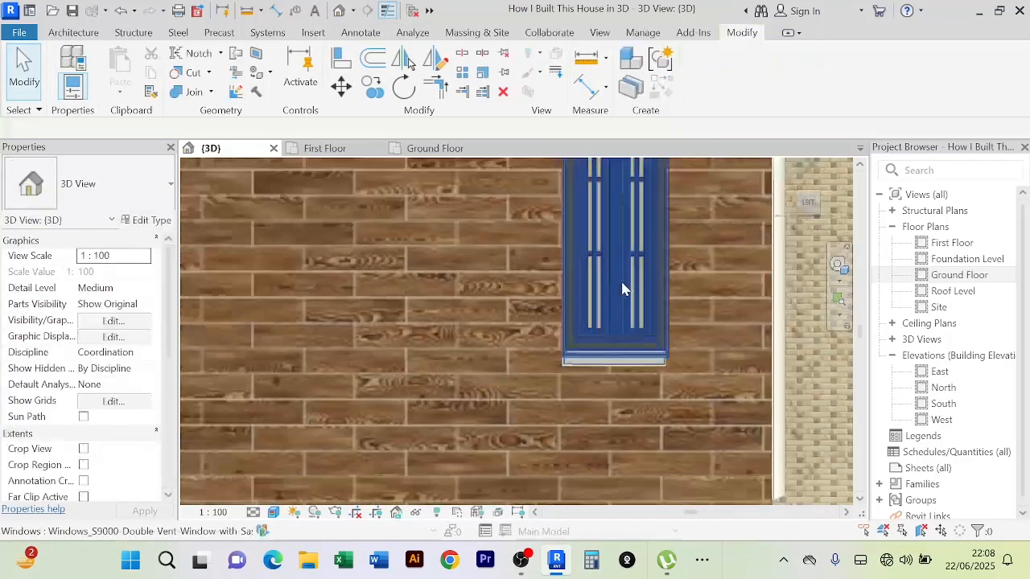
Inspect the brick cladding and the house's other facades from all sides, including the back and front
scroll(639, 354, "down", 4)
scroll(676, 439, "down", 3)
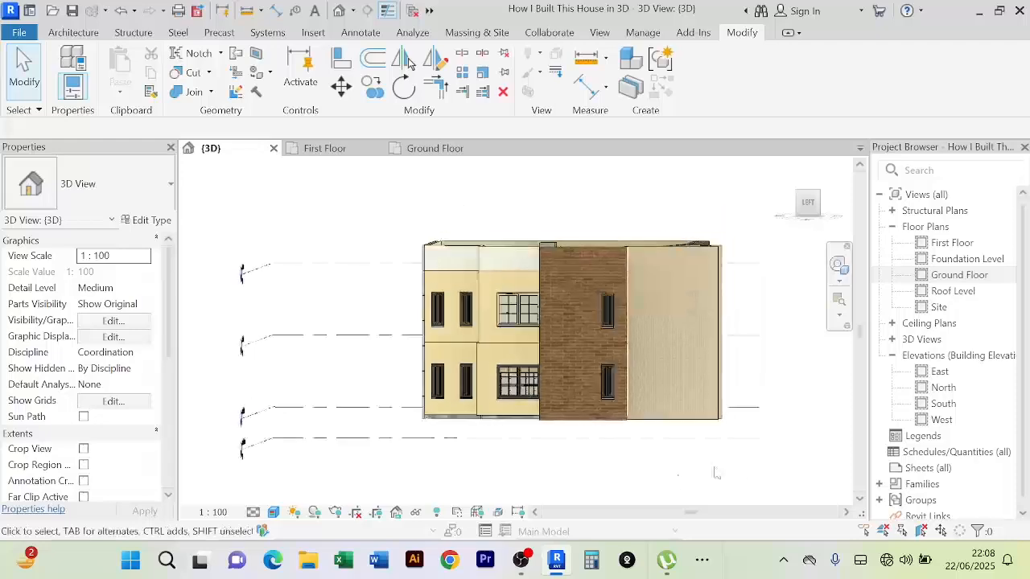
middle_click_drag(748, 486, 679, 470, "shift")
scroll(593, 340, "up", 3)
scroll(718, 316, "down", 4)
middle_click_drag(567, 452, 731, 457, "shift")
scroll(488, 305, "up", 2)
scroll(488, 305, "up", 1)
scroll(525, 261, "down", 4)
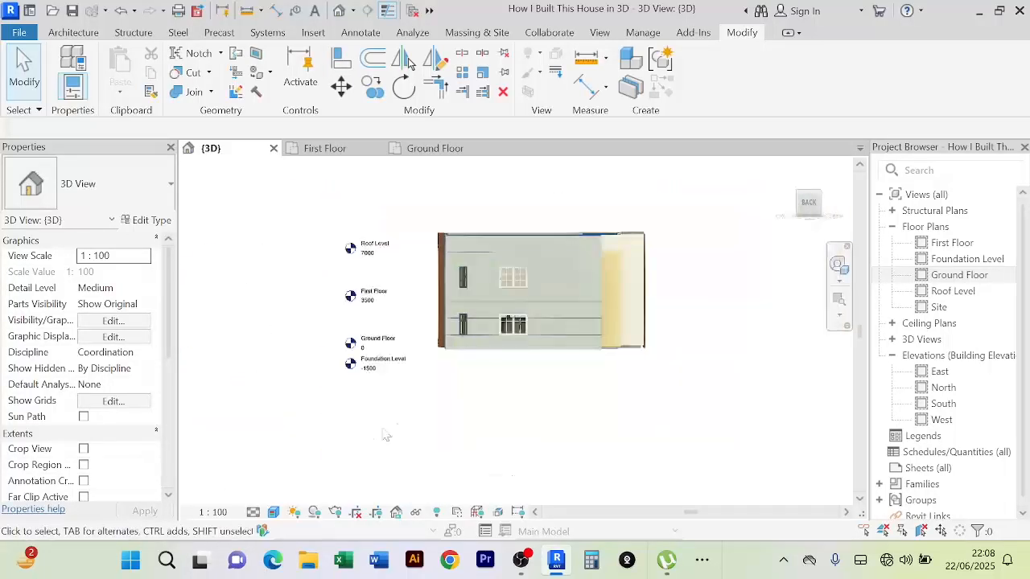
middle_click_drag(421, 432, 719, 436, "shift")
scroll(581, 435, "up", 3)
scroll(580, 434, "down", 4)
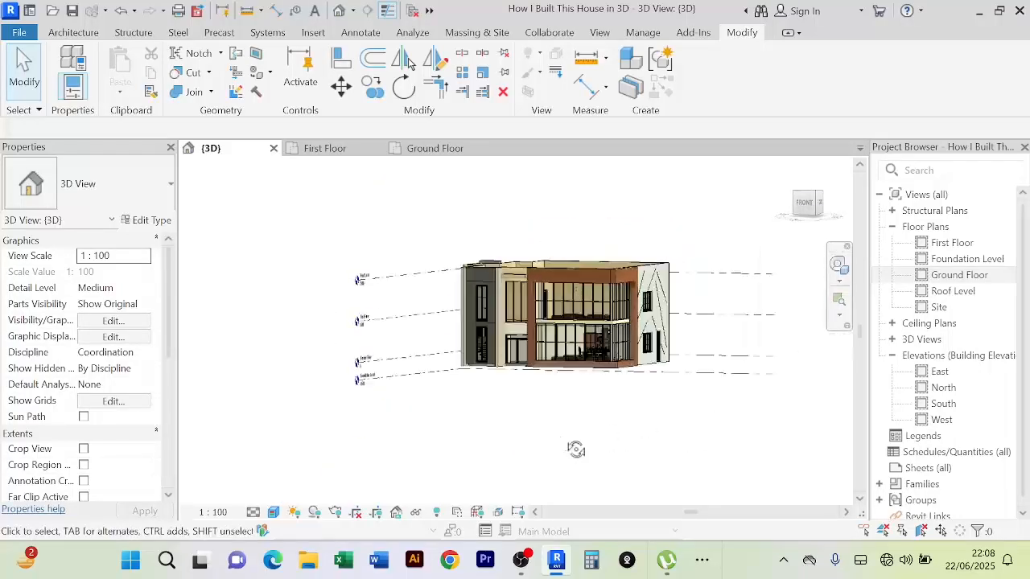
mouse_move(575, 448)
middle_mouse_down("shift")
mouse_move(691, 449)
mouse_move(572, 439)
mouse_move(547, 432)
mouse_move(600, 427)
mouse_move(498, 409)
mouse_move(539, 445)
mouse_move(407, 439)
mouse_move(667, 441)
mouse_move(429, 431)
mouse_move(572, 445)
middle_mouse_up("shift")
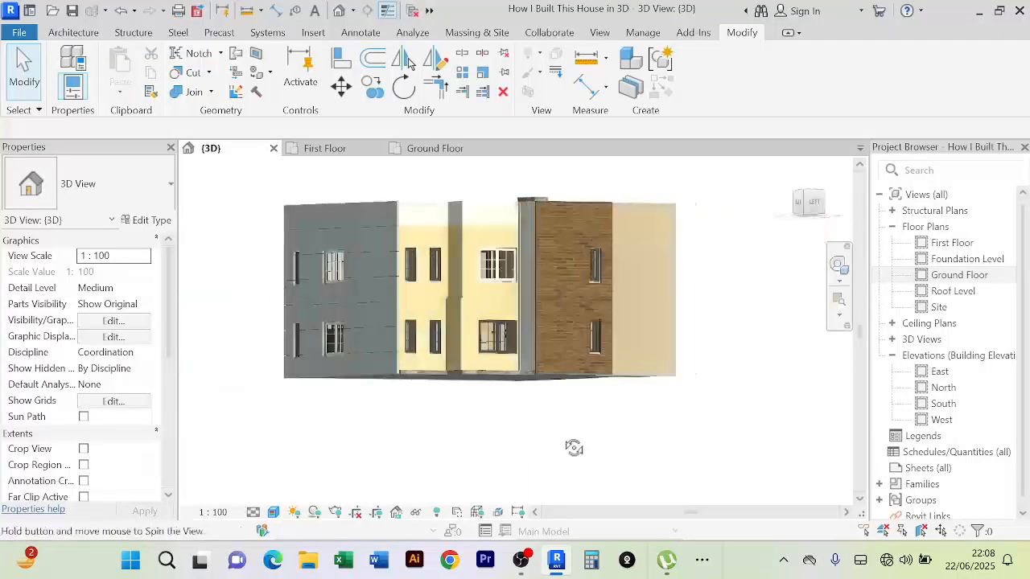
scroll(547, 292, "up", 6)
scroll(547, 292, "down", 4)
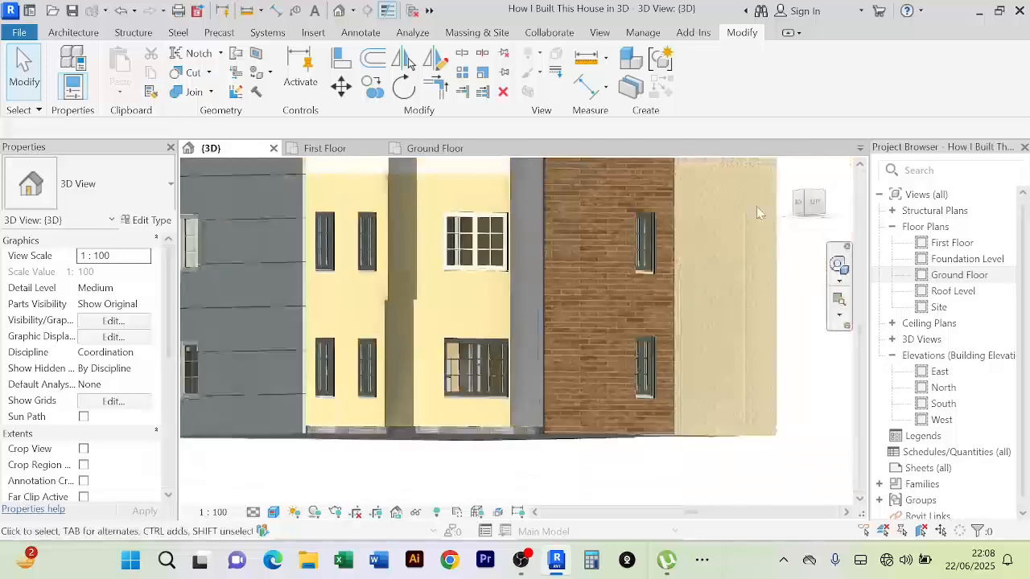
scroll(599, 283, "down", 4)
middle_click_drag(570, 414, 633, 300, "shift")
scroll(619, 302, "up", 3)
scroll(639, 410, "down", 4)
middle_click_drag(639, 409, 572, 423, "shift")
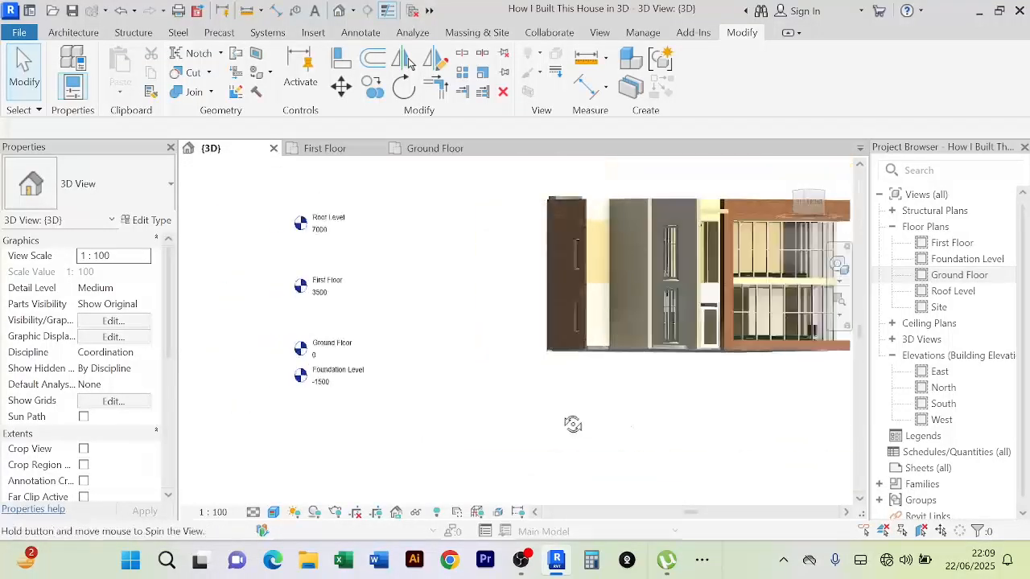
scroll(573, 289, "up", 3)
scroll(602, 414, "down", 4)
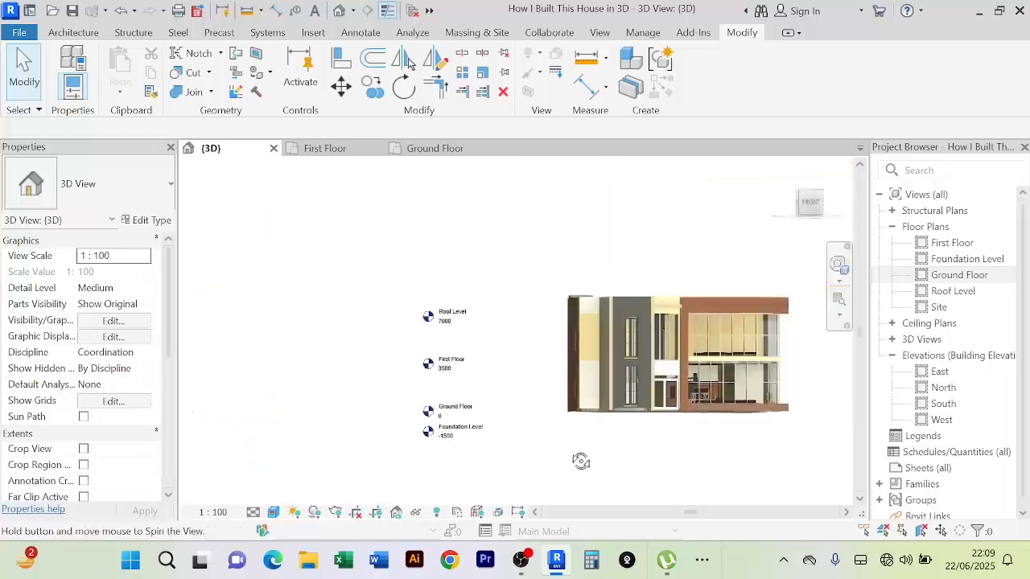
middle_click_drag(582, 460, 770, 464, "shift")
scroll(724, 459, "up", 3)
scroll(619, 446, "down", 4)
middle_click_drag(619, 446, 483, 451, "shift")
scroll(482, 451, "up", 3)
scroll(538, 443, "down", 3)
scroll(507, 455, "up", 5)
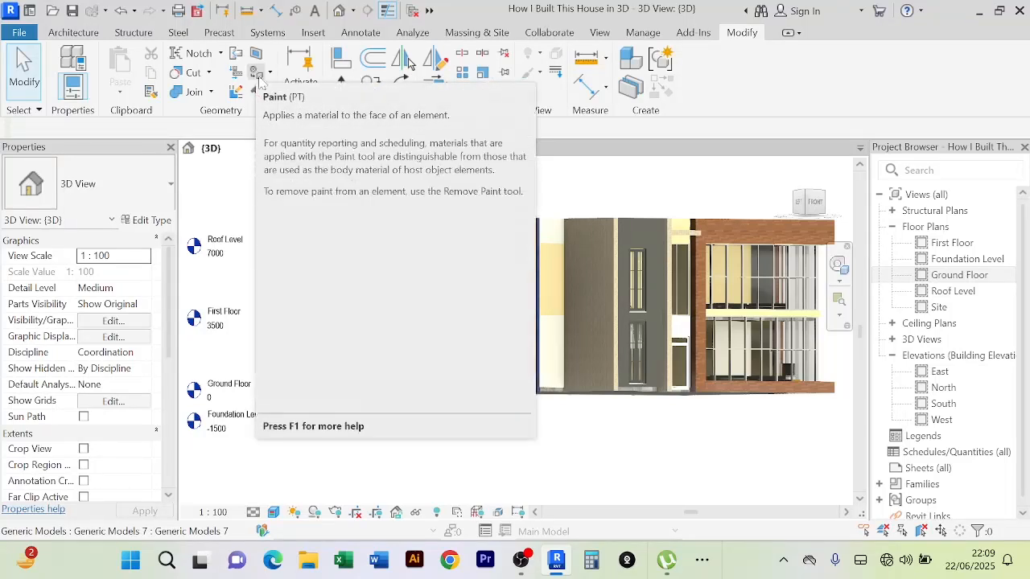
Paint the first-floor and ground-floor faces of the narrow front-facing return wall beside the brick cladding with Brick Material
left_click(254, 73)
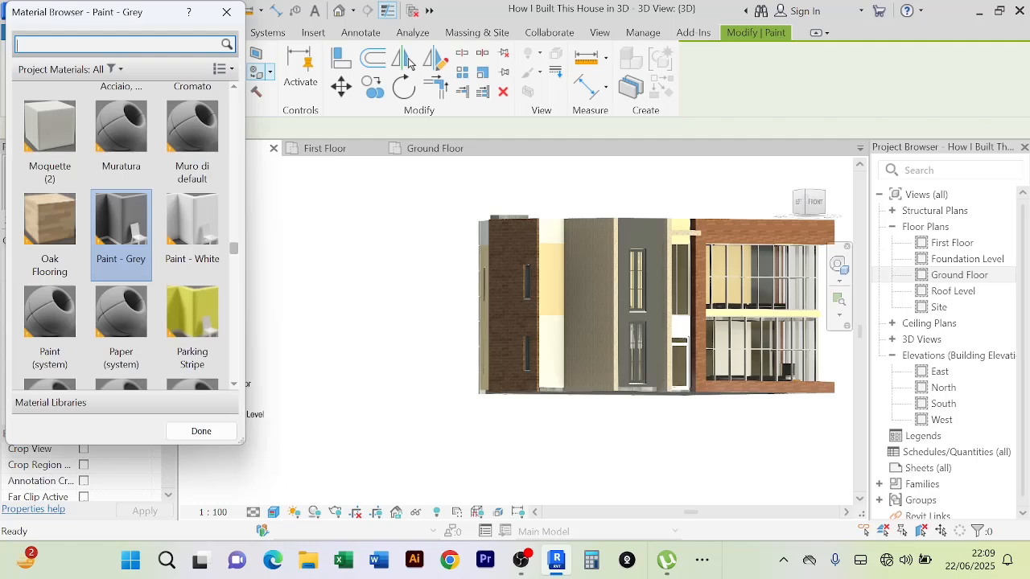
type("brick")
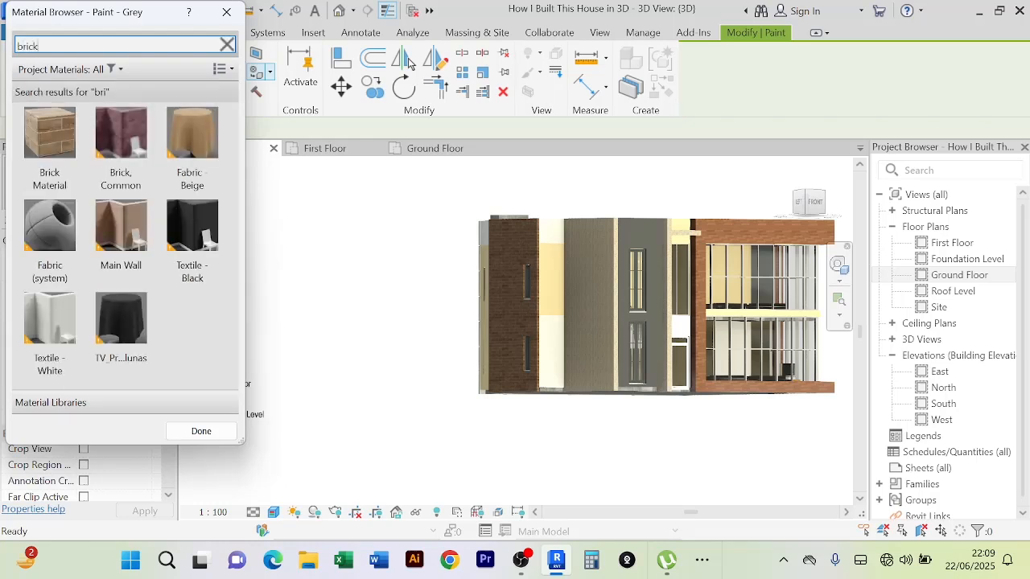
left_click(61, 149)
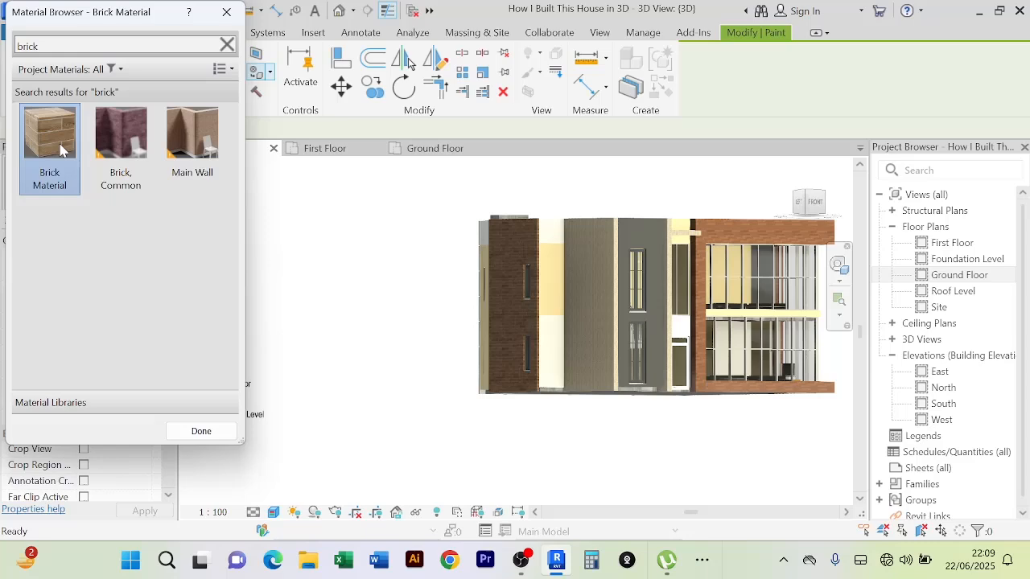
scroll(554, 249, "up", 4)
left_click(551, 248)
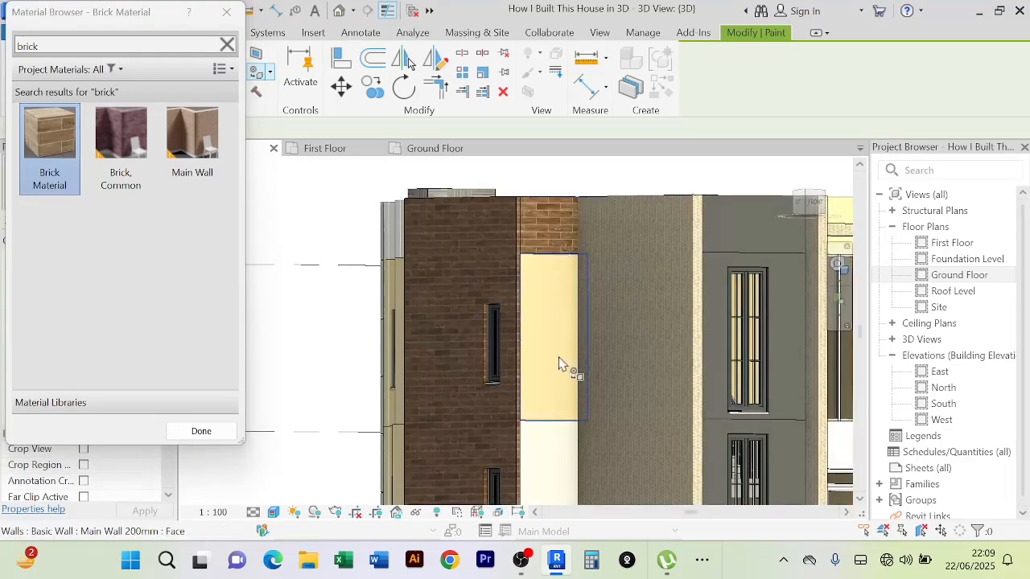
scroll(553, 360, "down", 3)
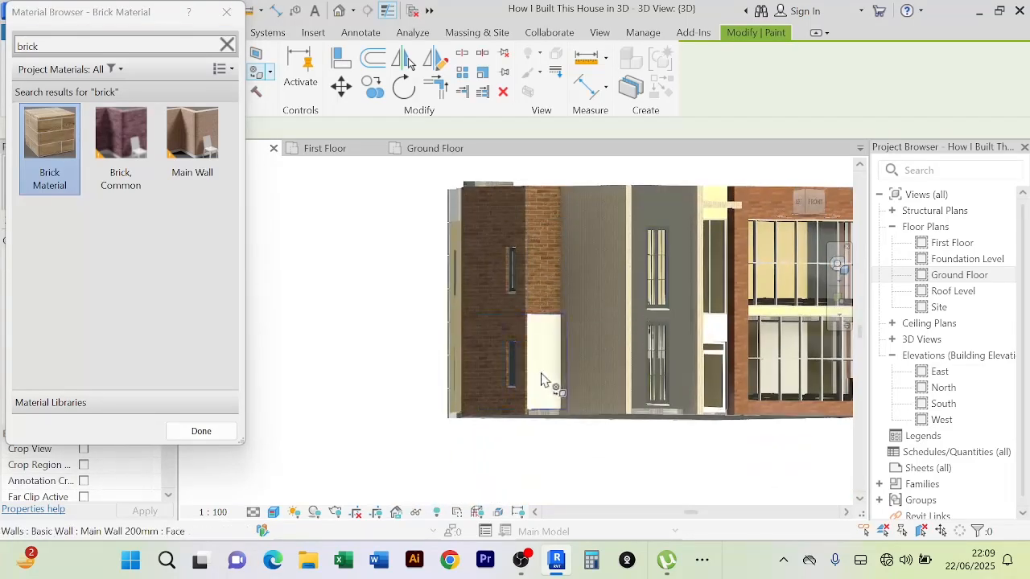
left_click(547, 358)
Paint the back-facing return wall next to the brick cladding with Brick Material and finish painting
scroll(552, 332, "down", 3)
middle_click_drag(510, 349, 465, 294, "shift")
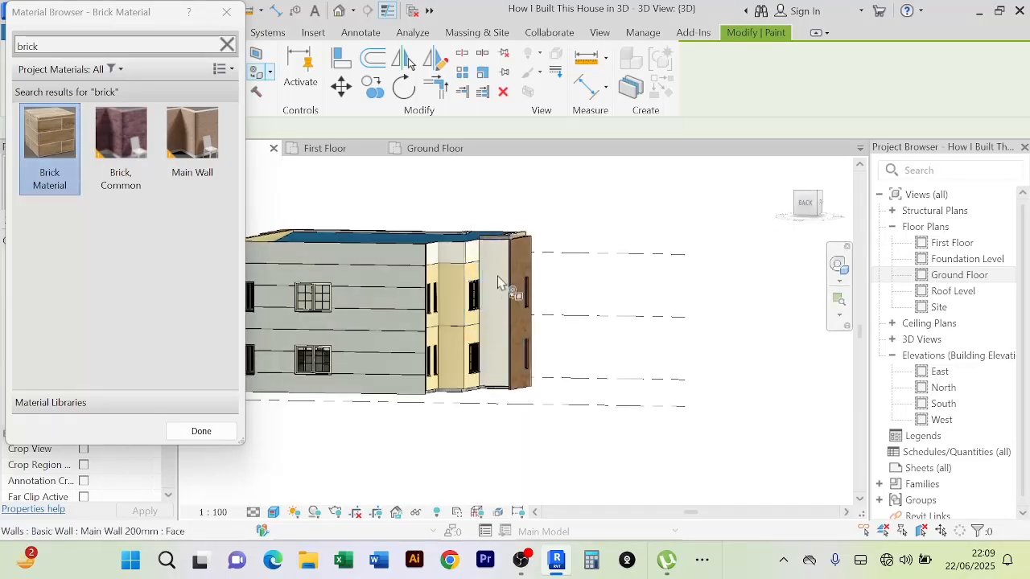
left_click(499, 282)
left_click(212, 438)
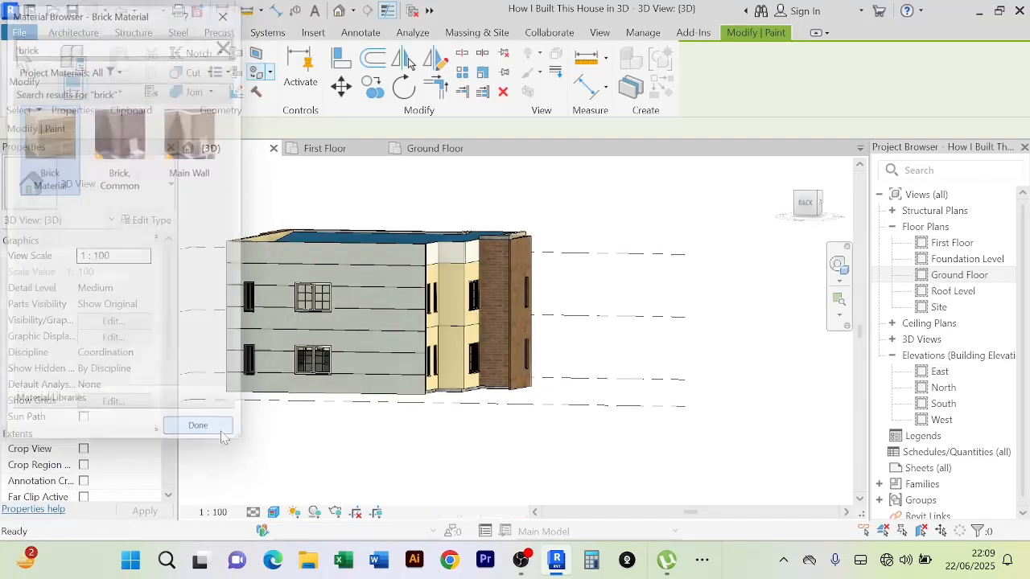
right_click(632, 192)
left_click(668, 202)
Examine the painted return walls and the left facade, including the yellow walls and windows beside the brick cladding
middle_click_drag(653, 221, 547, 371, "shift")
scroll(541, 364, "up", 5)
scroll(541, 364, "down", 5)
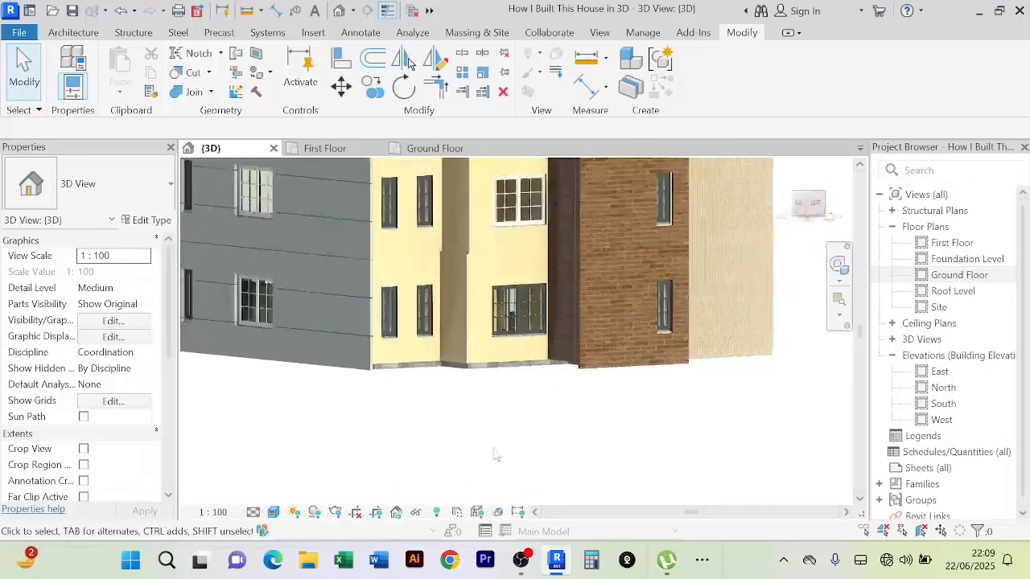
middle_click_drag(517, 430, 353, 436, "shift")
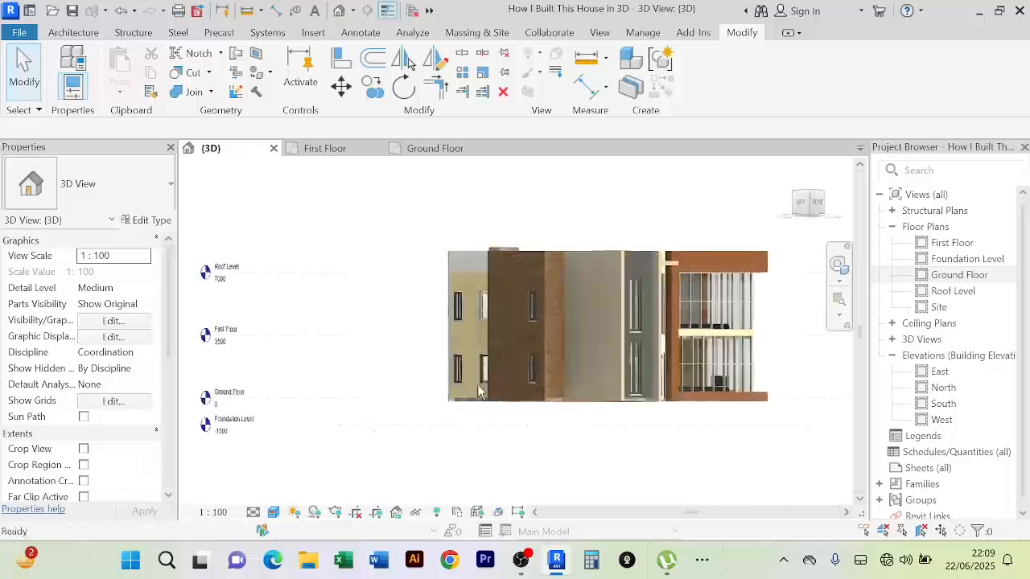
scroll(495, 310, "up", 5)
scroll(518, 264, "down", 5)
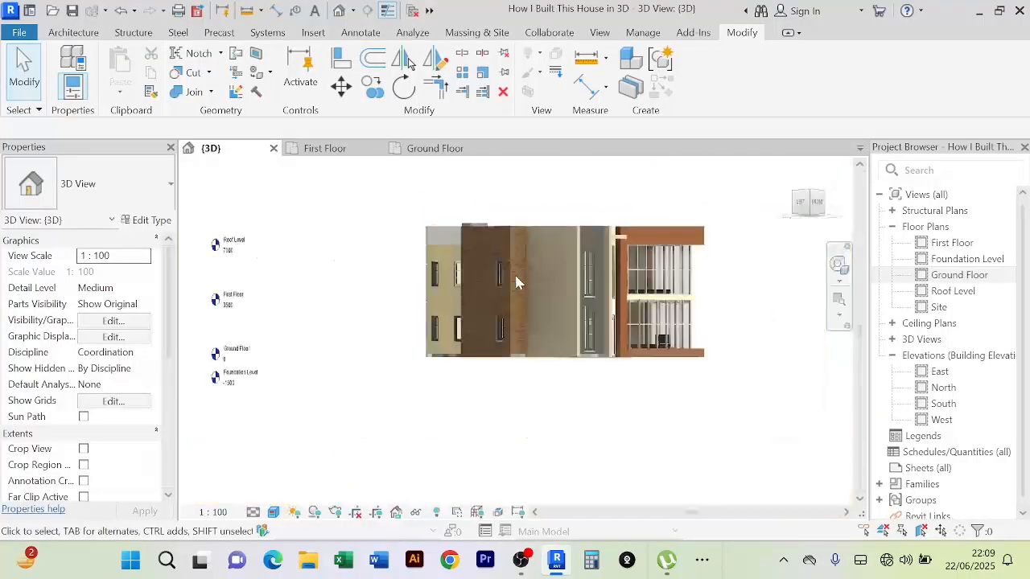
middle_click_drag(515, 283, 426, 416, "shift")
scroll(555, 224, "up", 4)
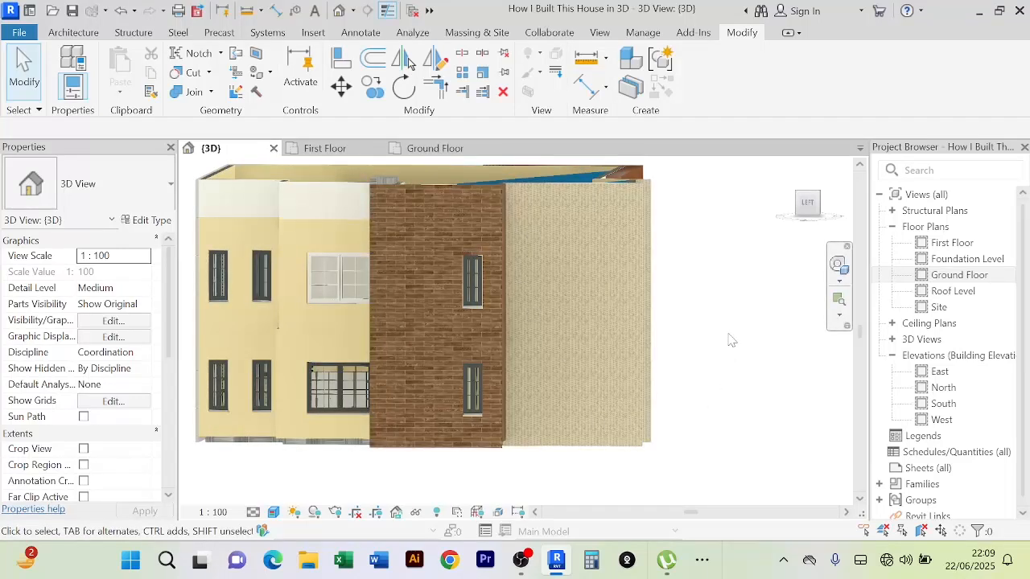
scroll(730, 340, "down", 2)
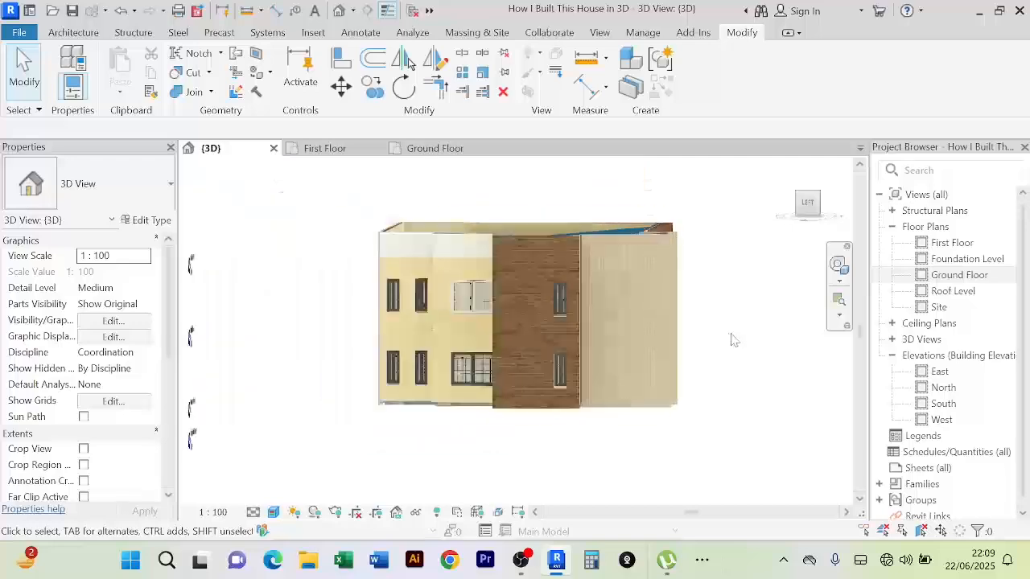
middle_click_drag(773, 376, 732, 386, "shift")
middle_click_drag(503, 475, 593, 471, "shift")
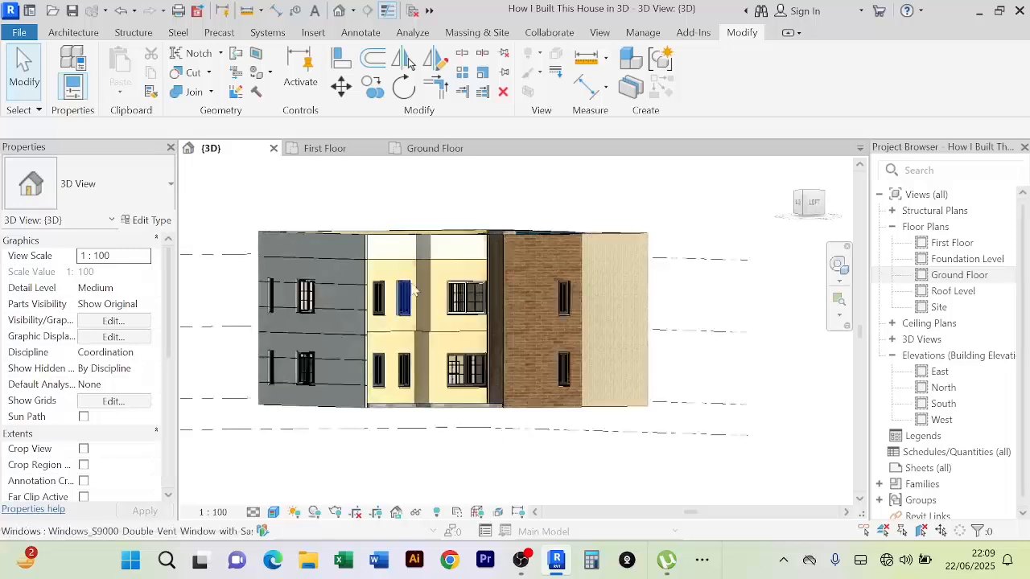
middle_click_drag(440, 454, 425, 472, "shift")
scroll(422, 465, "down", 1)
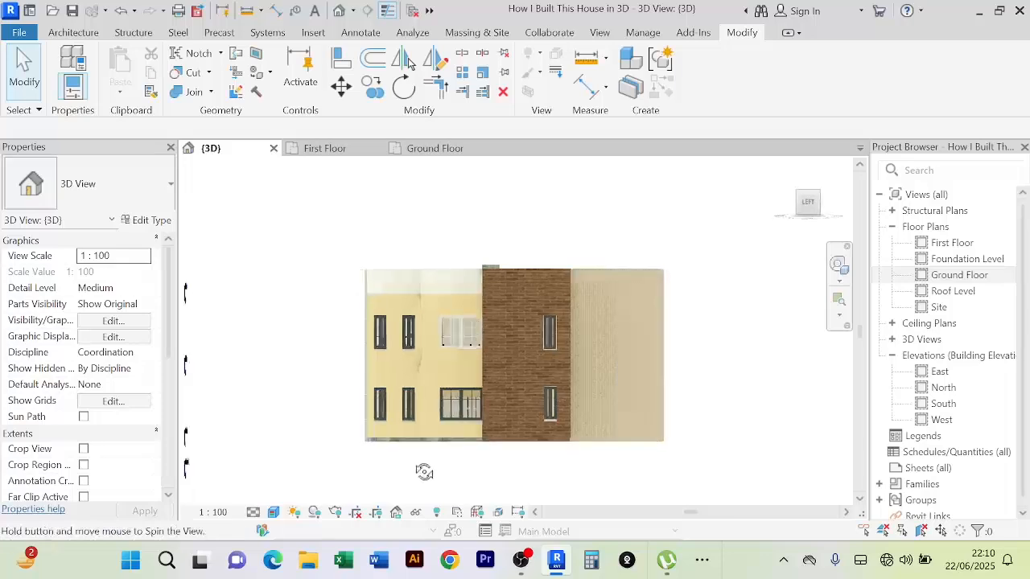
scroll(427, 345, "up", 3)
scroll(435, 292, "up", 2)
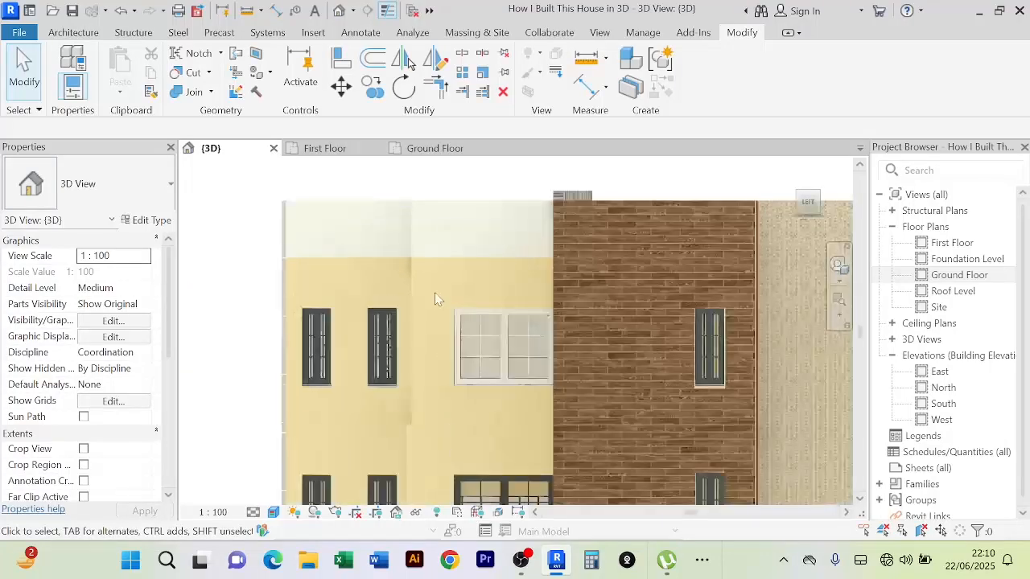
scroll(434, 292, "down", 2)
middle_click_drag(434, 292, 434, 253)
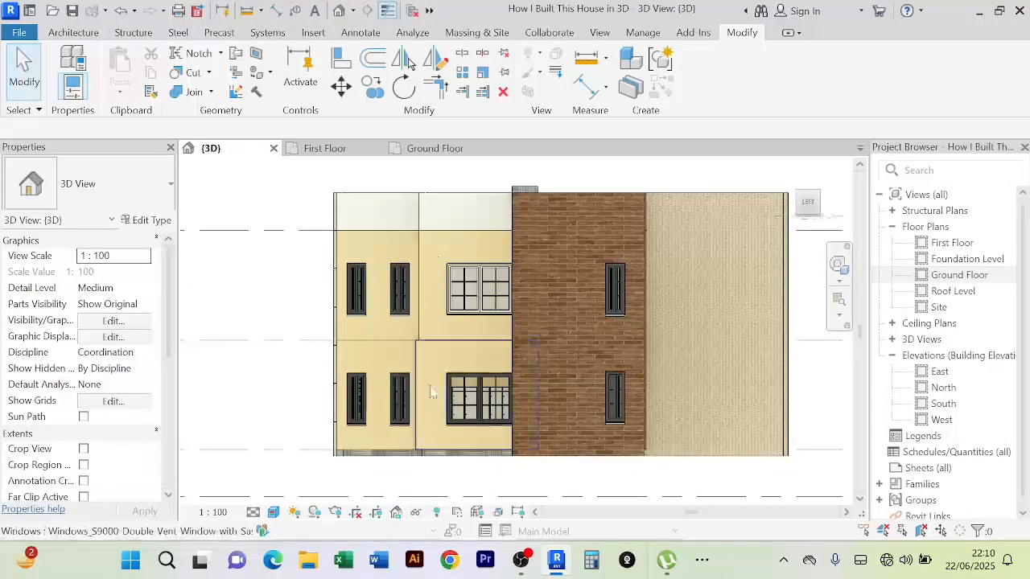
middle_click_drag(429, 342, 423, 383, "shift")
scroll(426, 358, "up", 4)
scroll(427, 394, "down", 2)
scroll(423, 382, "up", 3)
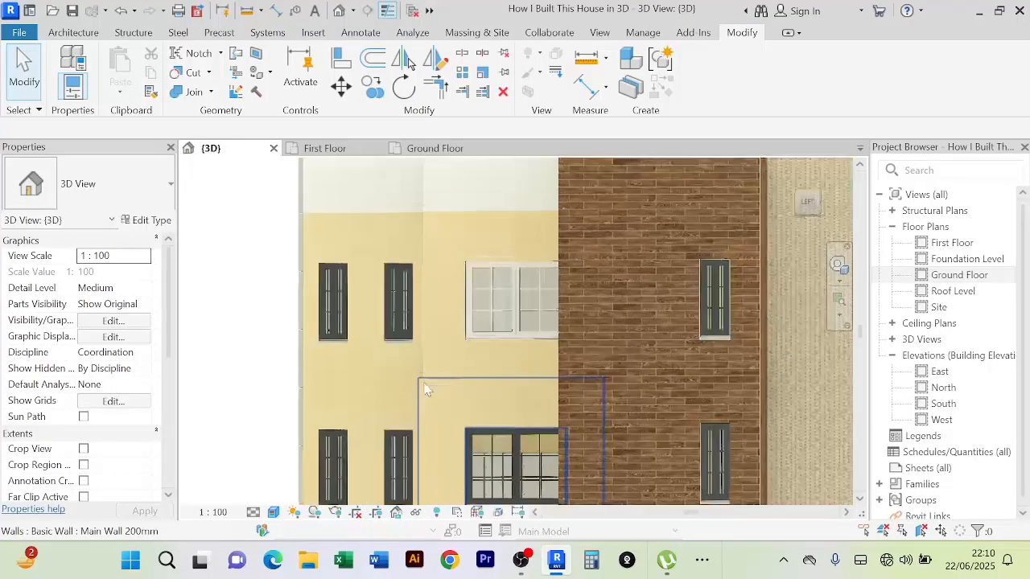
scroll(423, 382, "down", 2)
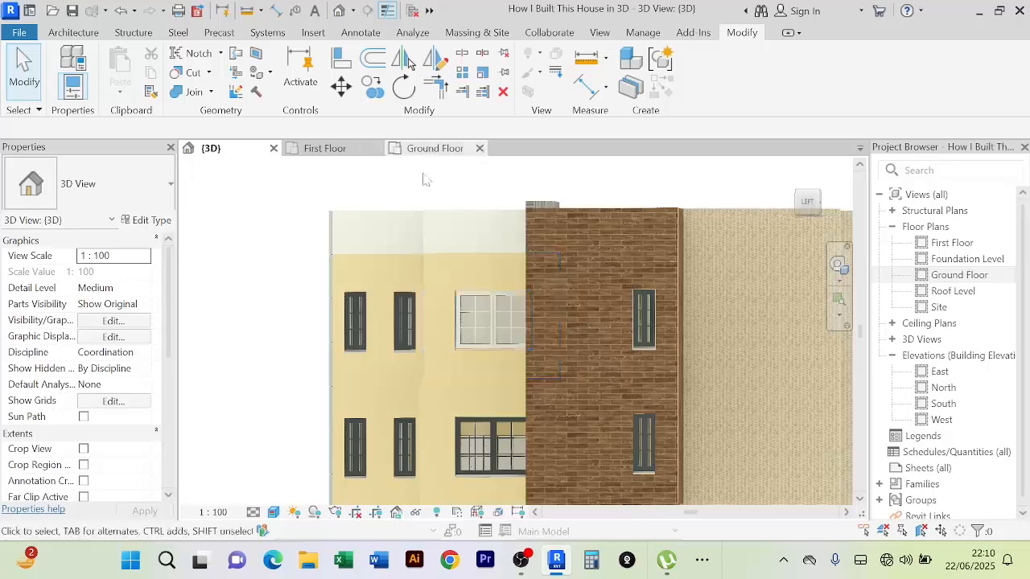
scroll(436, 320, "down", 1)
middle_click_drag(435, 319, 453, 290)
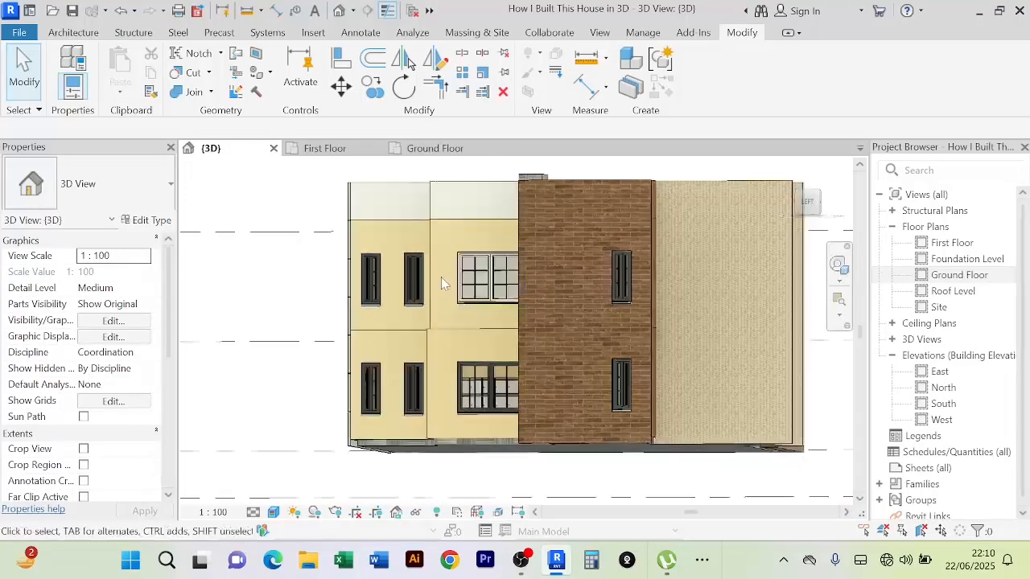
Create a new in-place component in the Generic Models category, accepting the suggested name
left_click(71, 32)
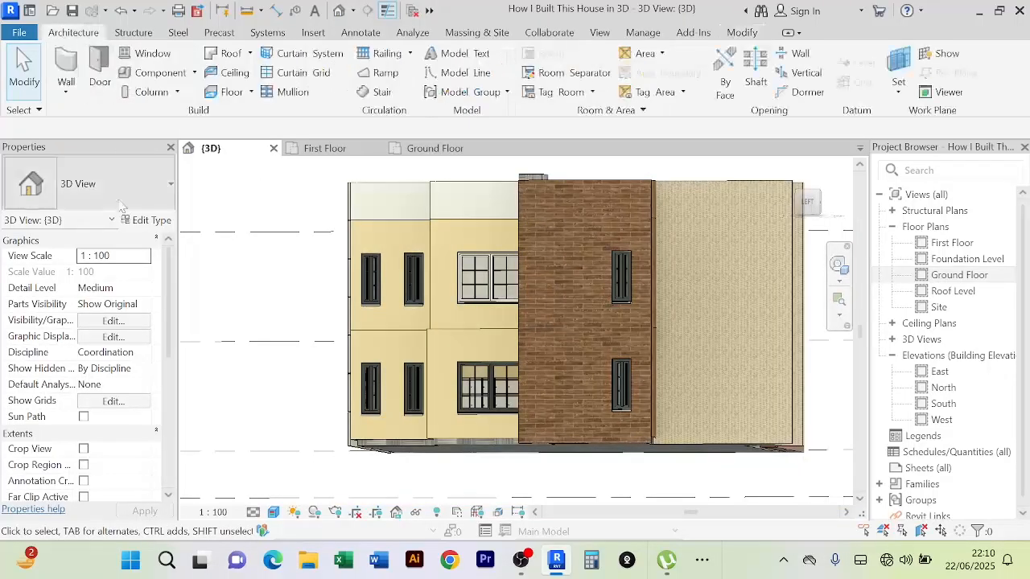
left_click(194, 73)
left_click(186, 145)
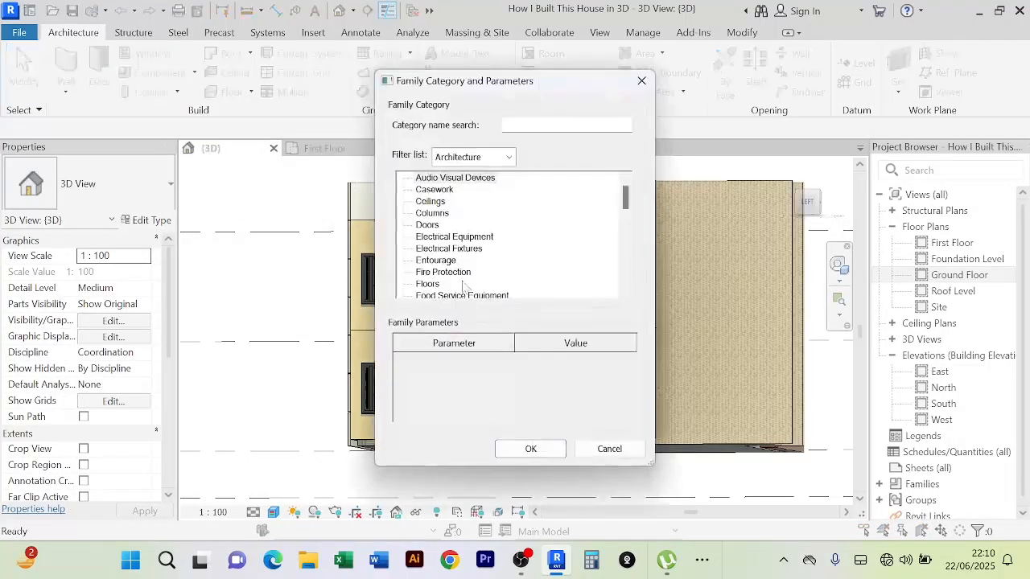
left_click(447, 251)
key("g")
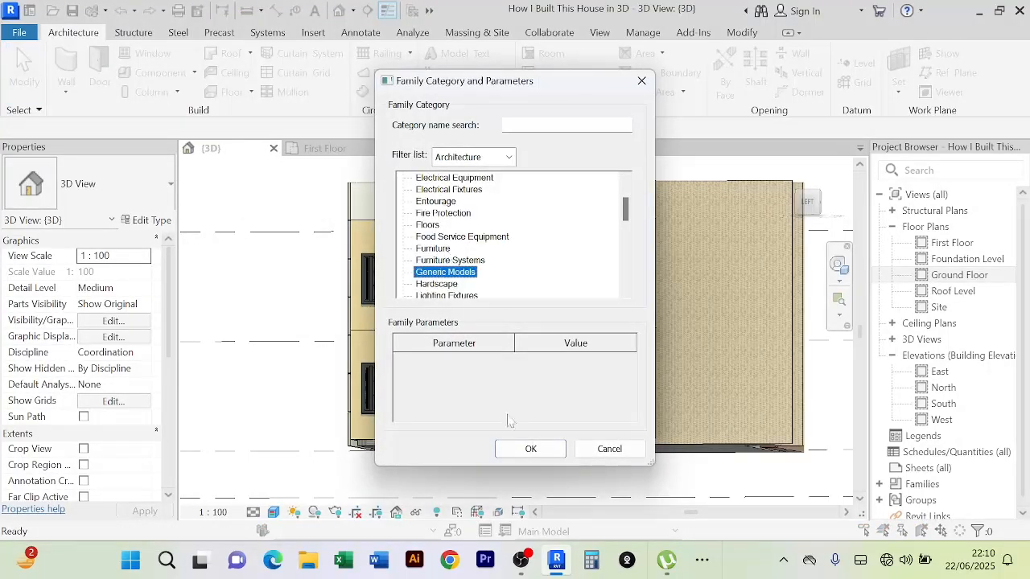
left_click(532, 451)
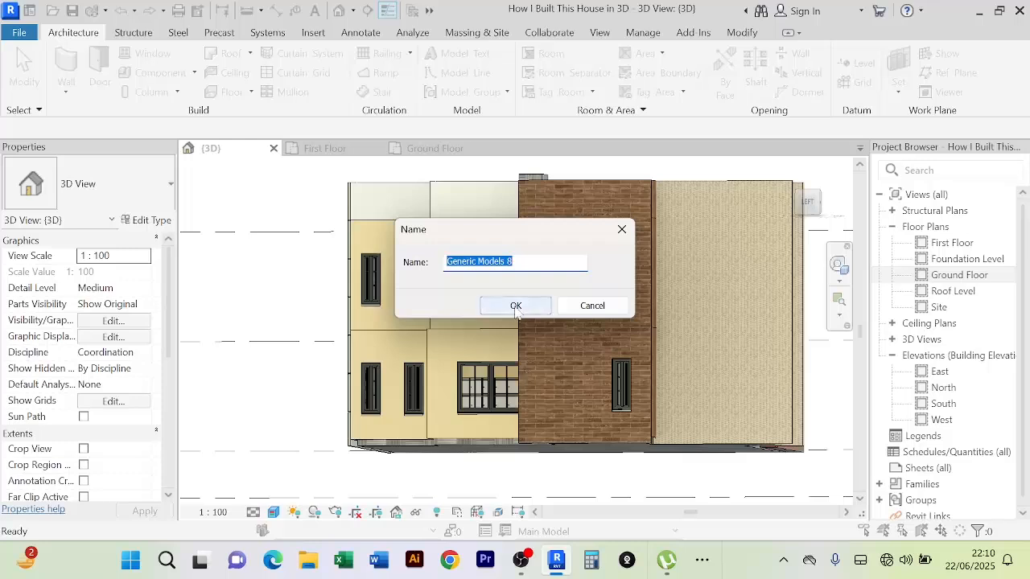
left_click(516, 307)
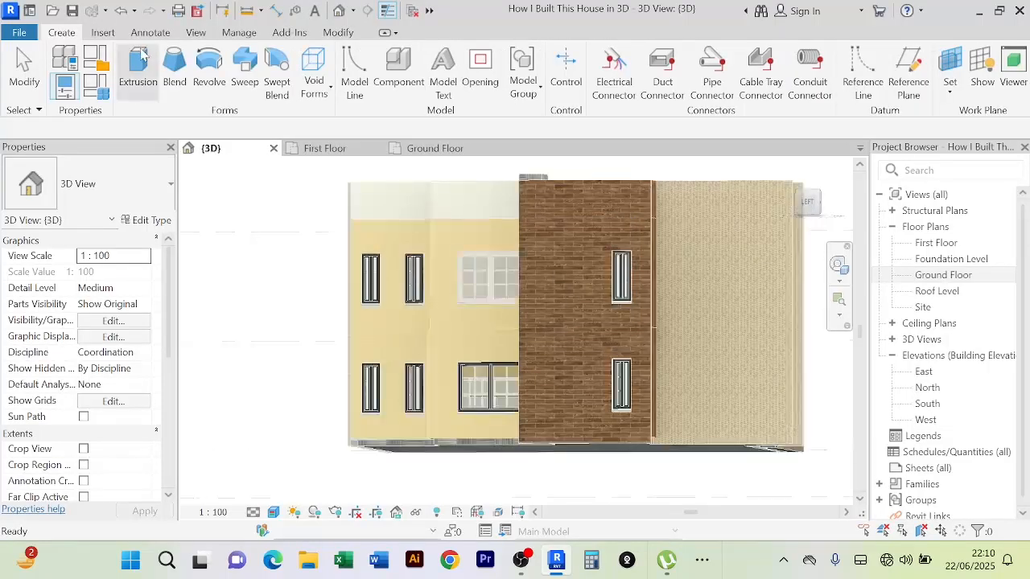
Start an extrusion and set its work plane to the projecting yellow wall's face beside the brick cladding
left_click(141, 65)
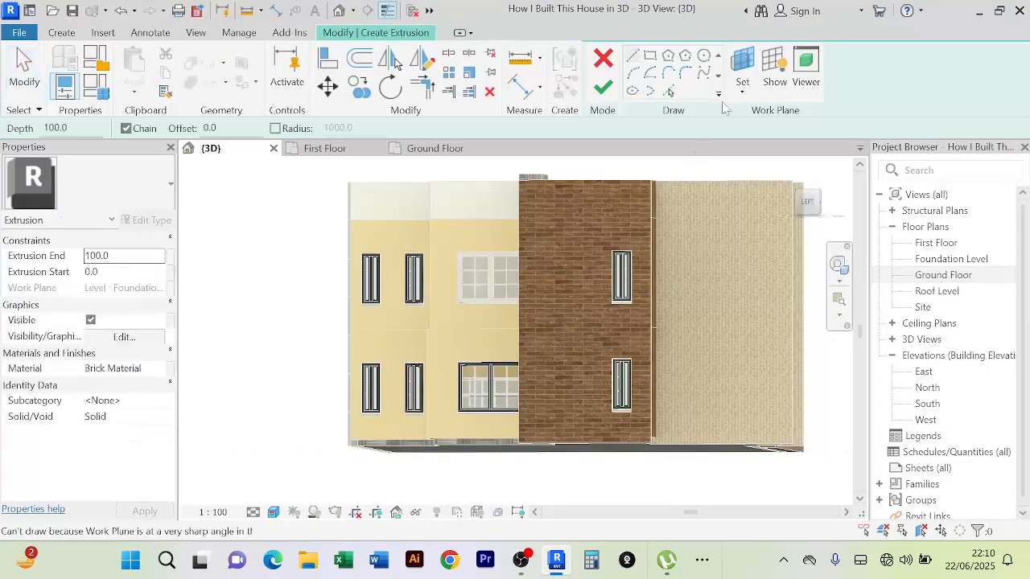
left_click(748, 76)
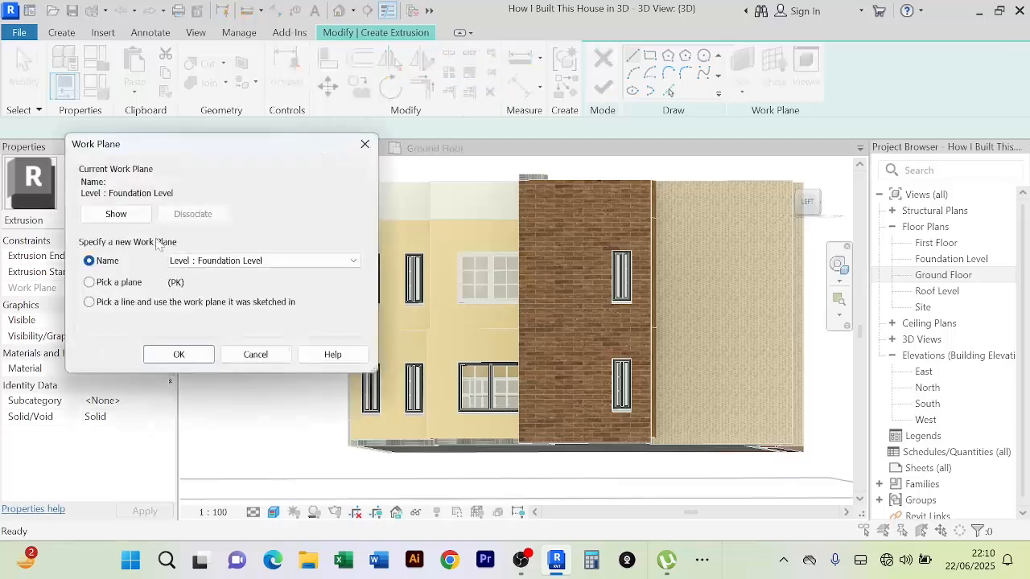
left_click(178, 354)
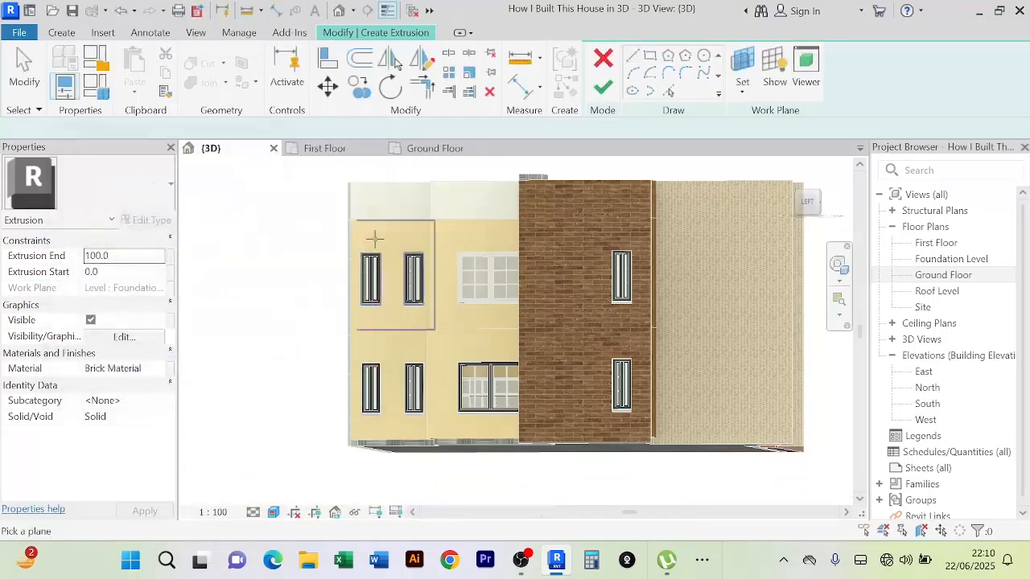
left_click(449, 222)
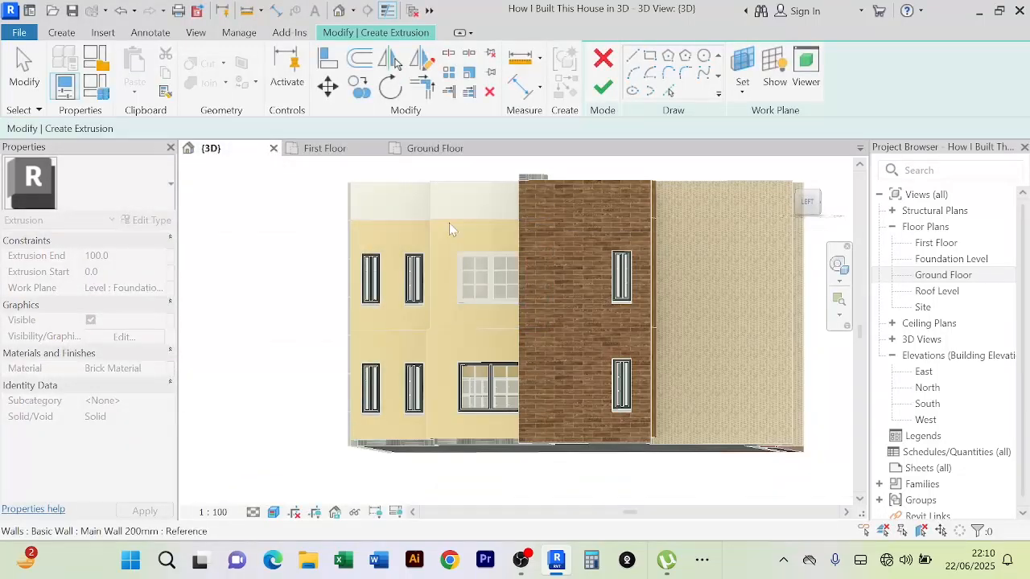
Sketch a narrow full-height rectangle about 8400 mm high along the outer edge of the projecting yellow wall
left_click(651, 56)
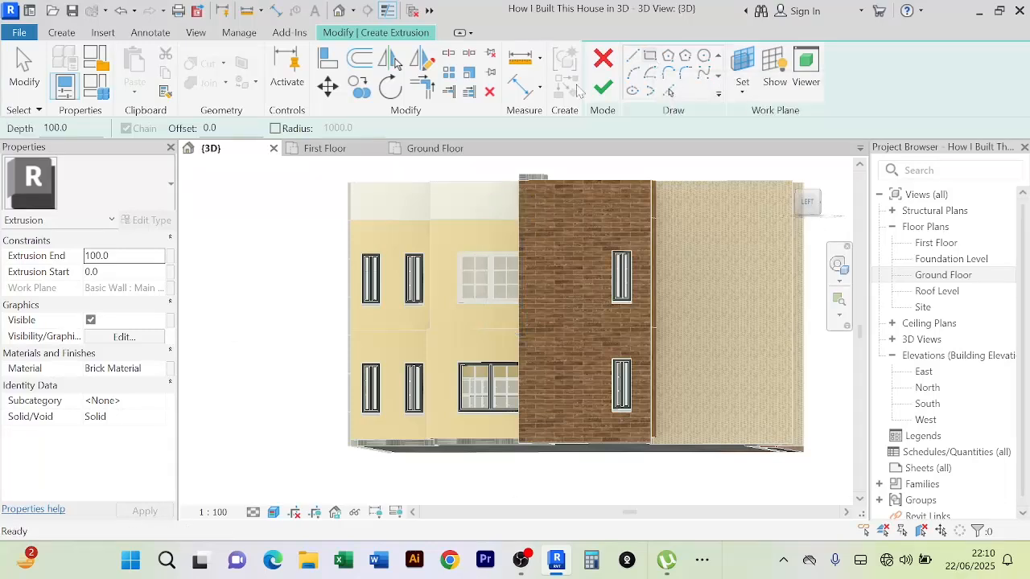
left_click(427, 184)
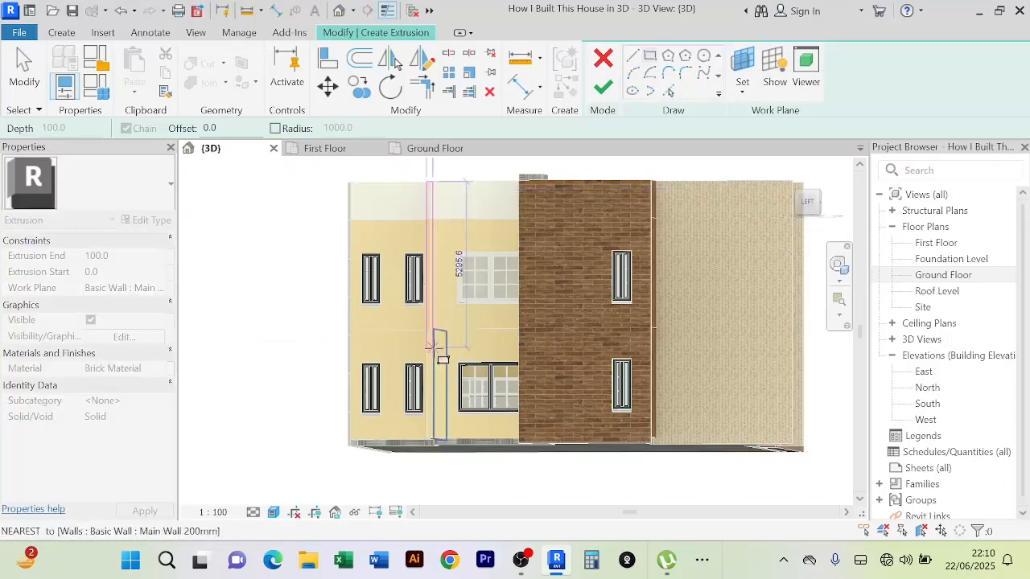
left_click(452, 444)
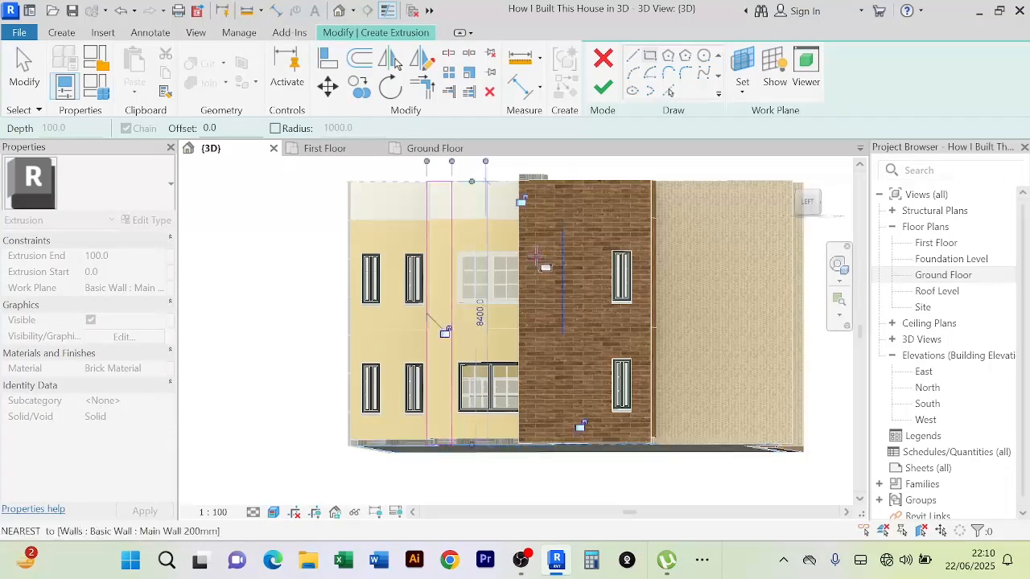
Offset copies of the rectangle's outer vertical line inward at repeated 60 mm spacing until they fill the rectangle's width
middle_click_drag(536, 256, 460, 256, "shift")
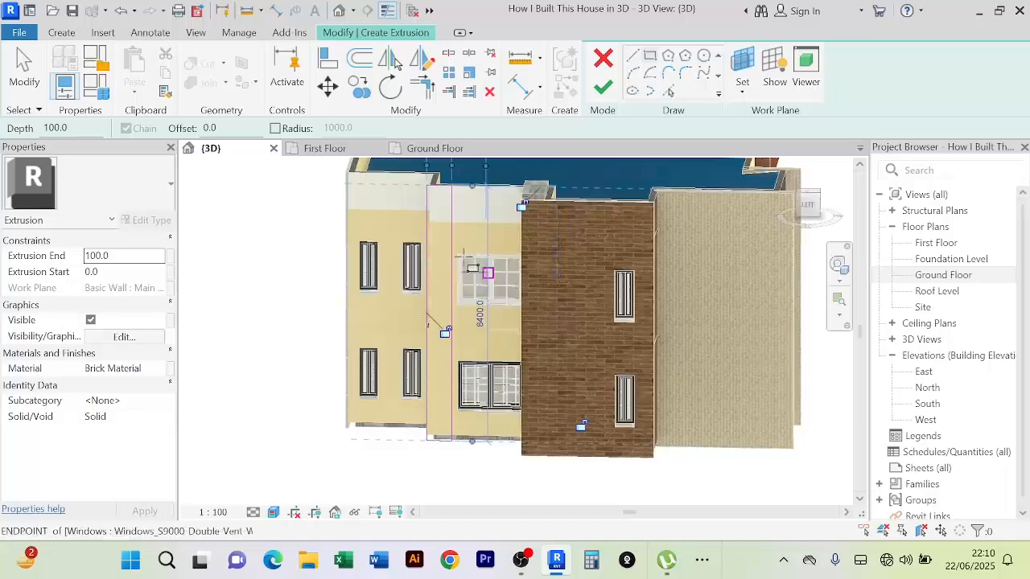
scroll(465, 259, "up", 5)
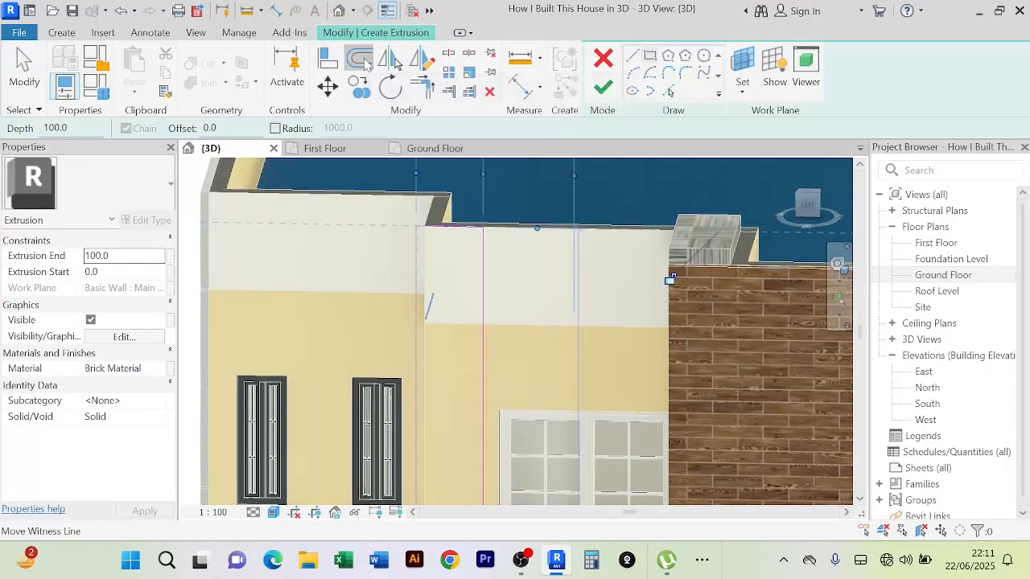
left_click(360, 59)
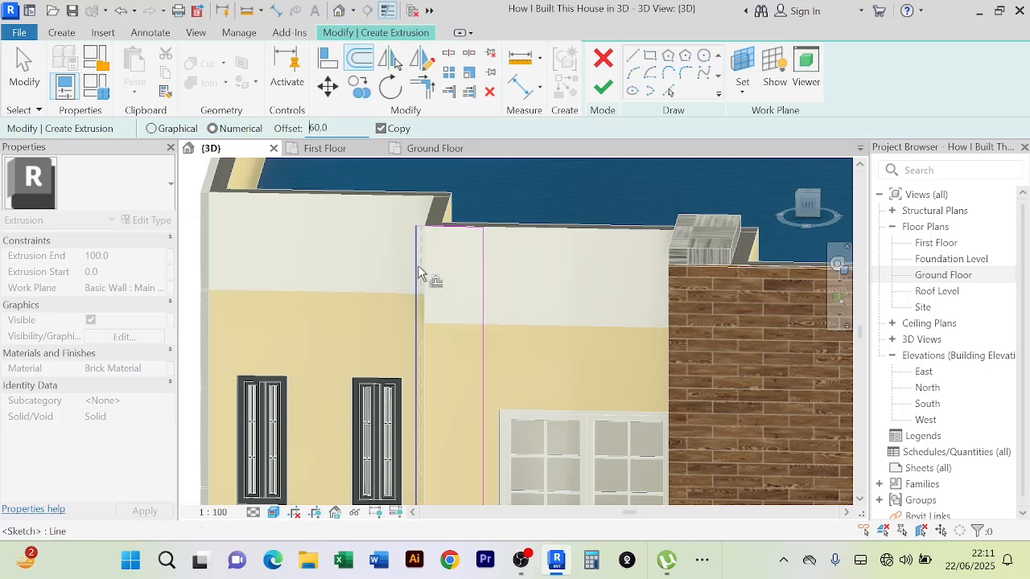
scroll(419, 269, "up", 5)
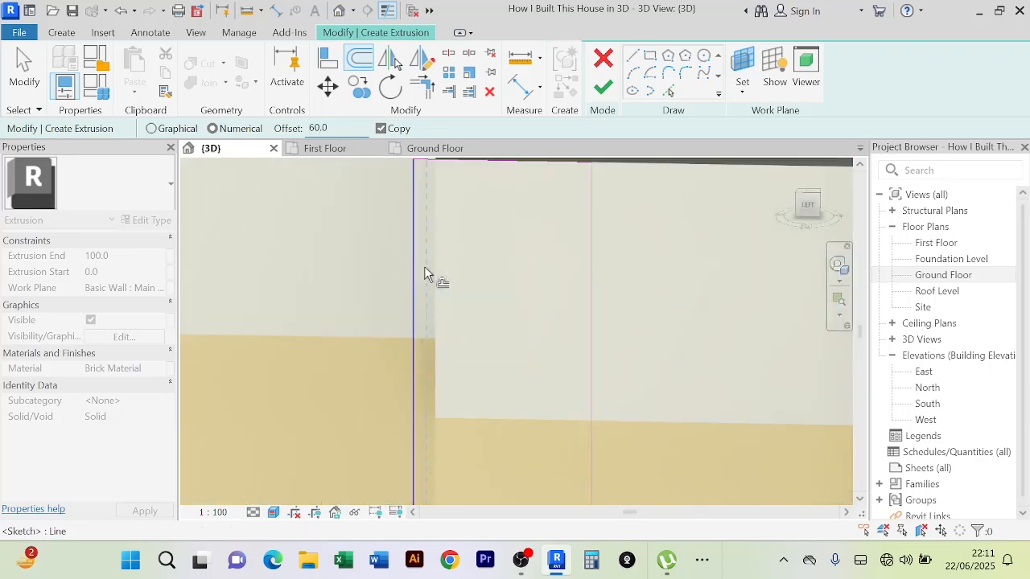
left_click(434, 278)
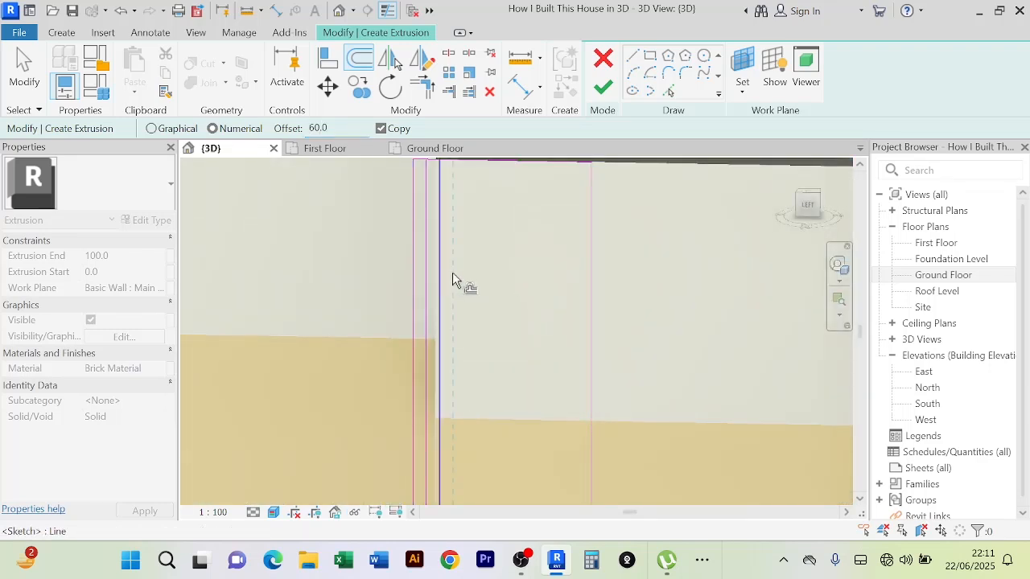
left_click(452, 276)
left_click(467, 284)
left_click(476, 285)
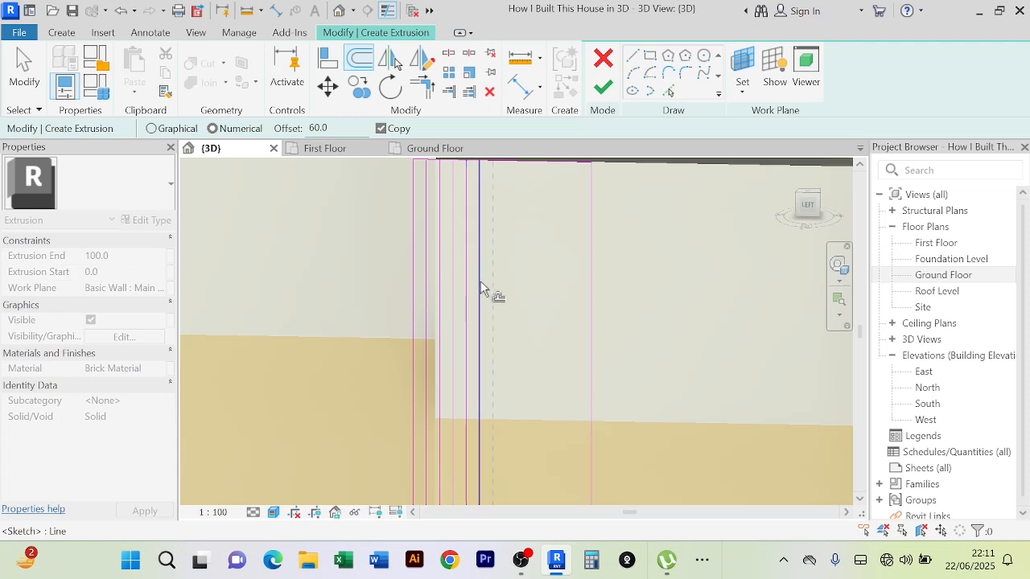
left_click(483, 283)
left_click(507, 289)
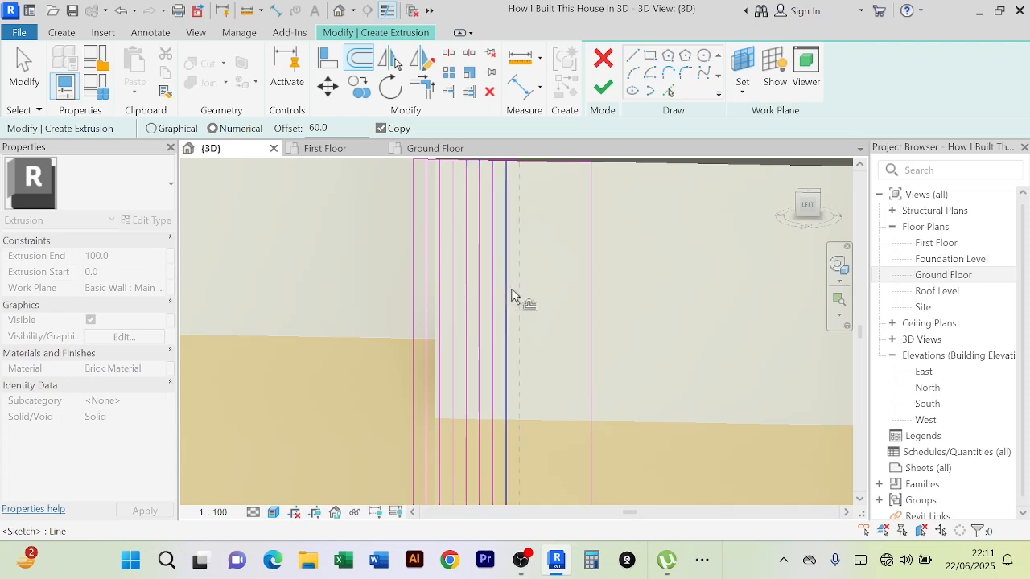
left_click(524, 291)
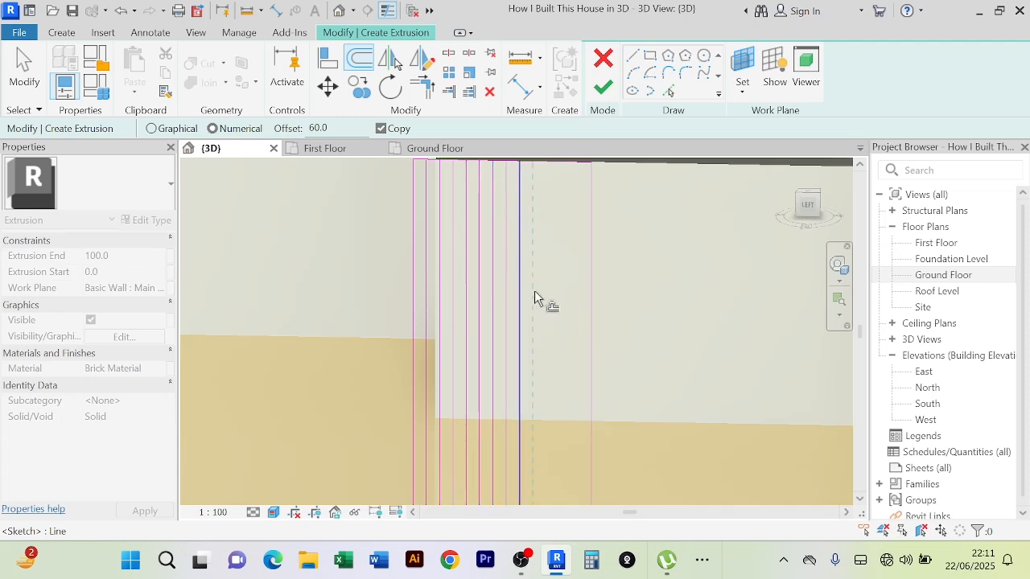
left_click(537, 296)
left_click(548, 300)
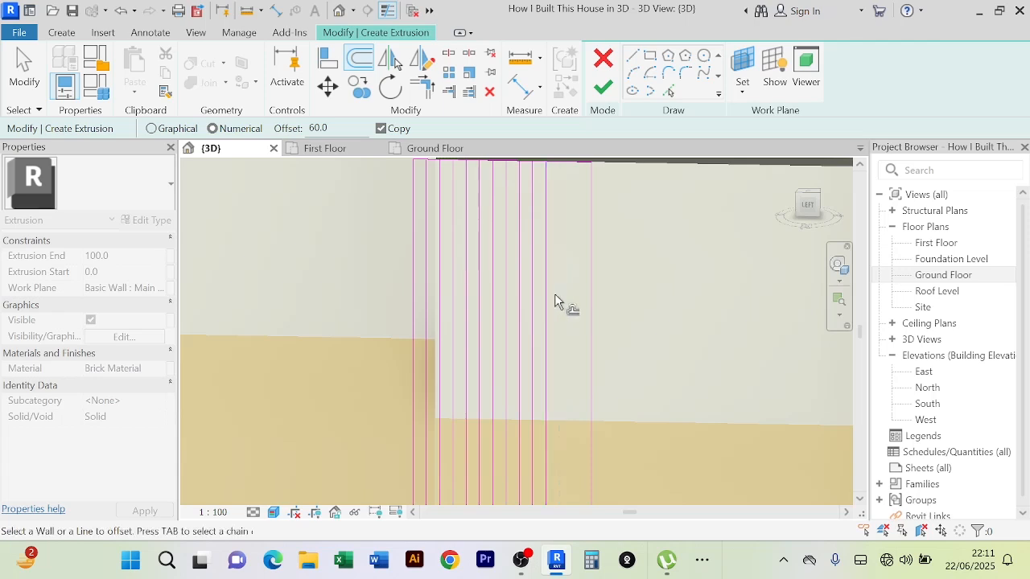
left_click(551, 295)
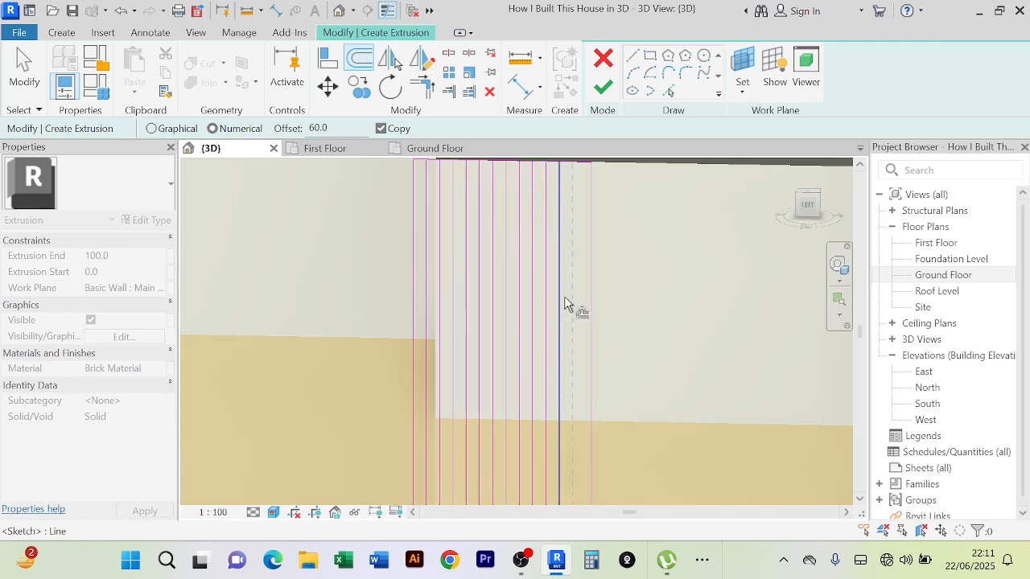
left_click(575, 297)
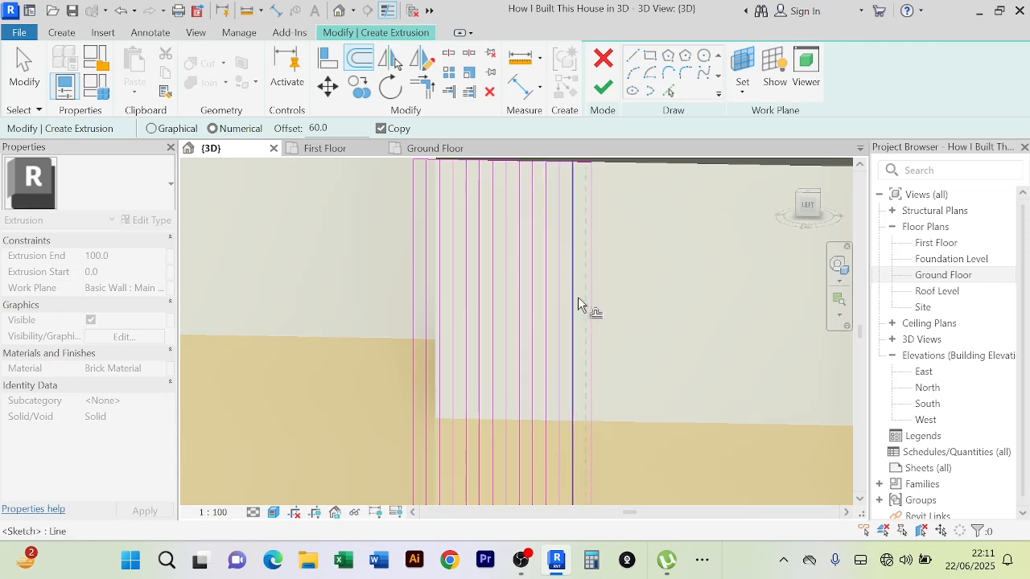
left_click(578, 300)
right_click(334, 228)
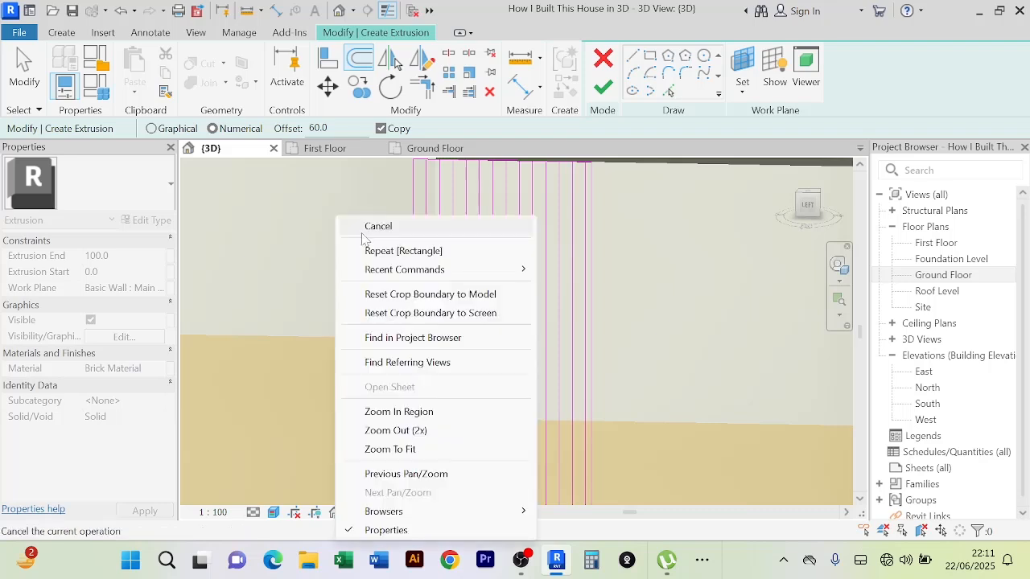
left_click(361, 232)
right_click(315, 228)
left_click(349, 222)
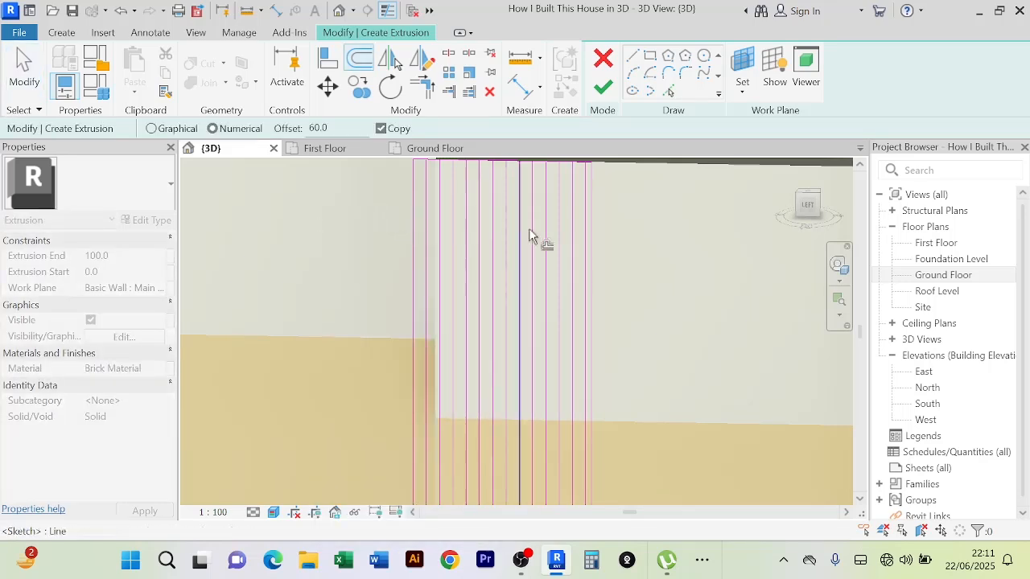
right_click(312, 236)
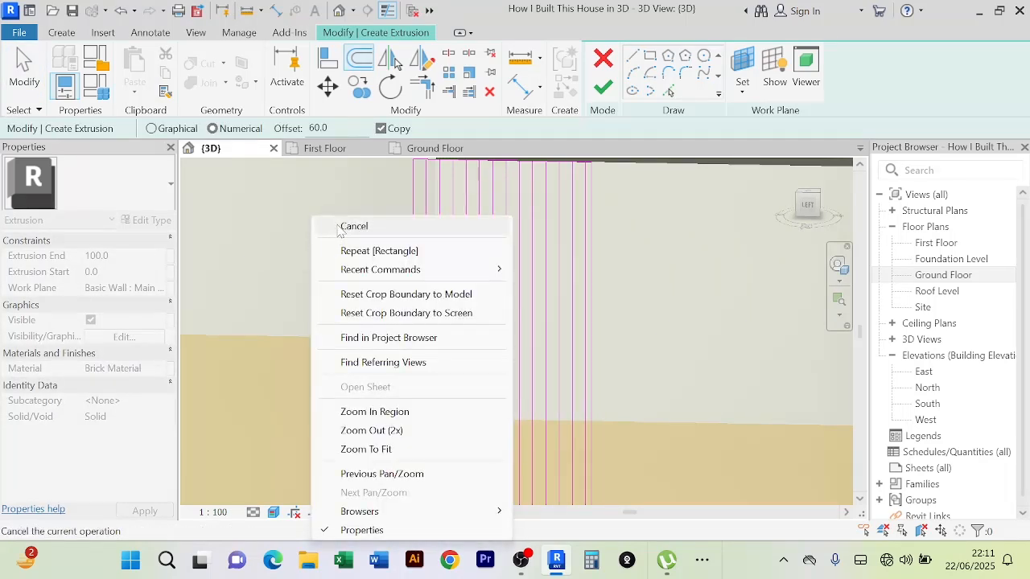
left_click(338, 226)
Split the sketch's top edge within every second gap between the vertical lines, keeping the inner segments
scroll(616, 212, "up", 2)
middle_click_drag(627, 272, 657, 401)
scroll(582, 270, "up", 5)
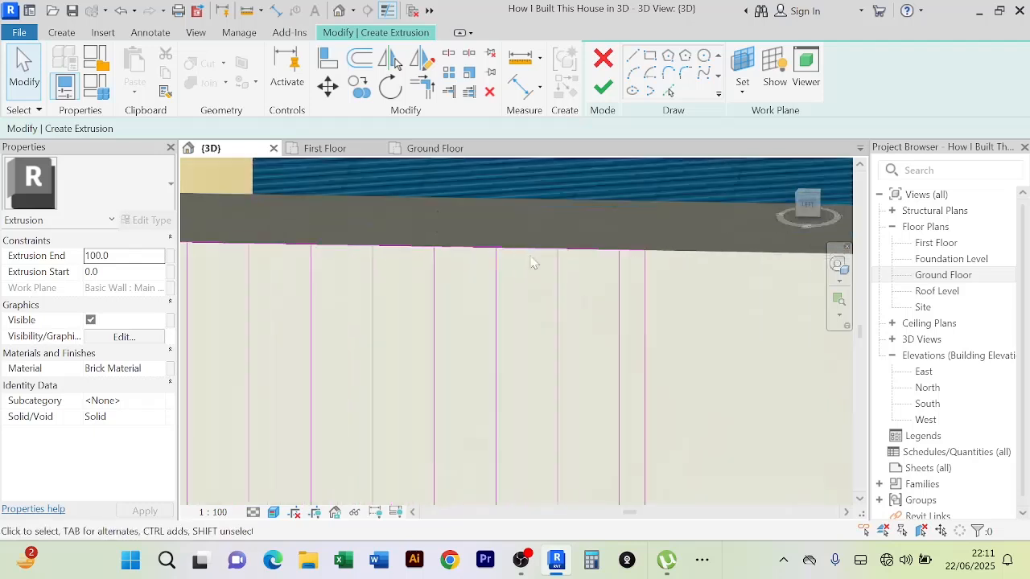
scroll(471, 227, "down", 3)
middle_click_drag(475, 225, 575, 239)
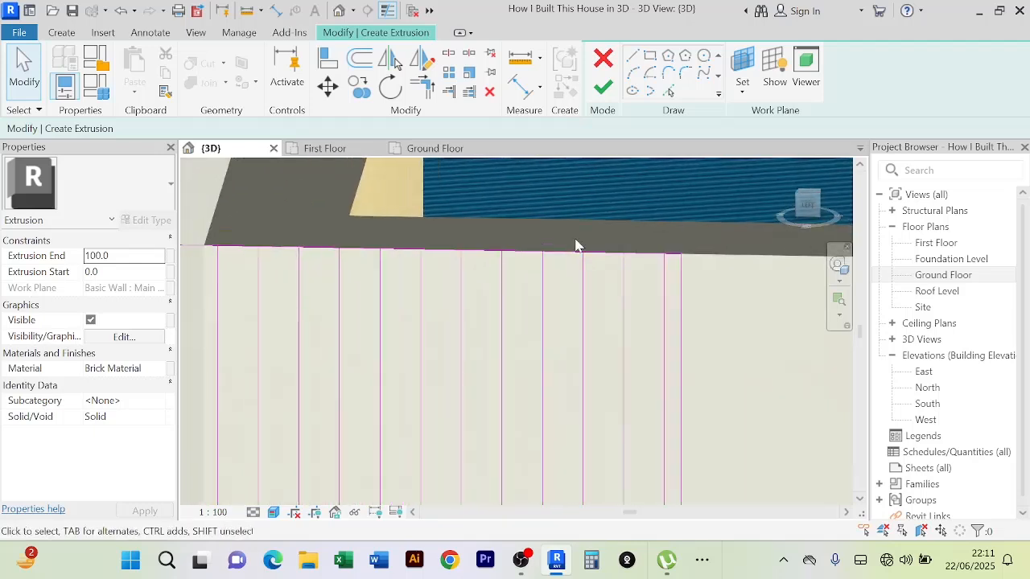
left_click(423, 87)
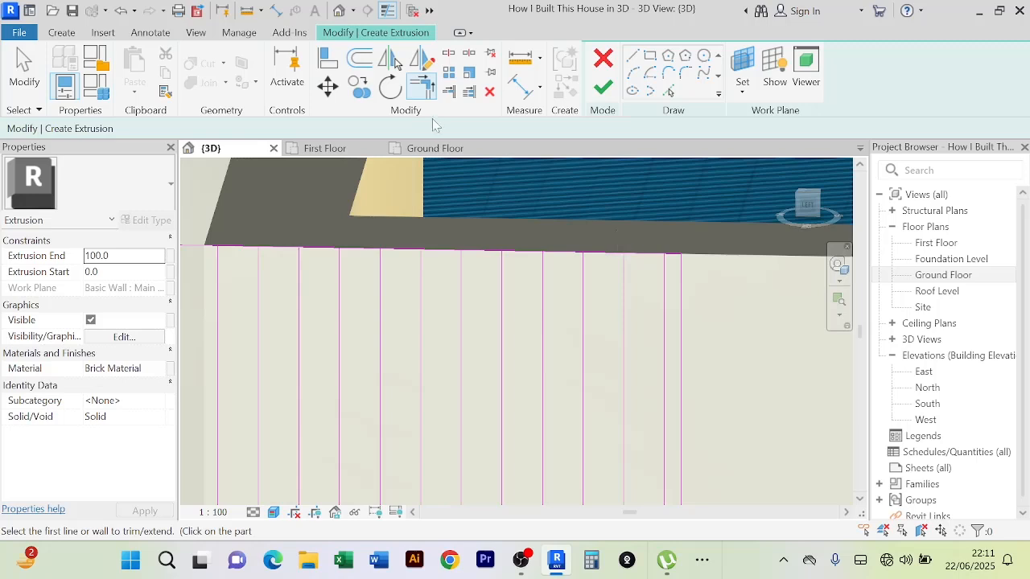
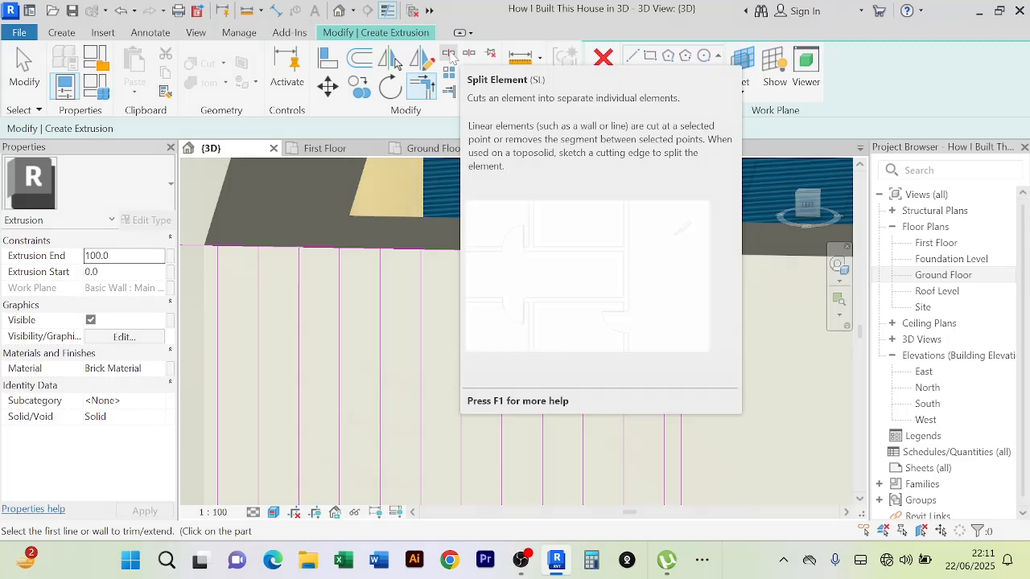
left_click(451, 55)
scroll(655, 253, "up", 3)
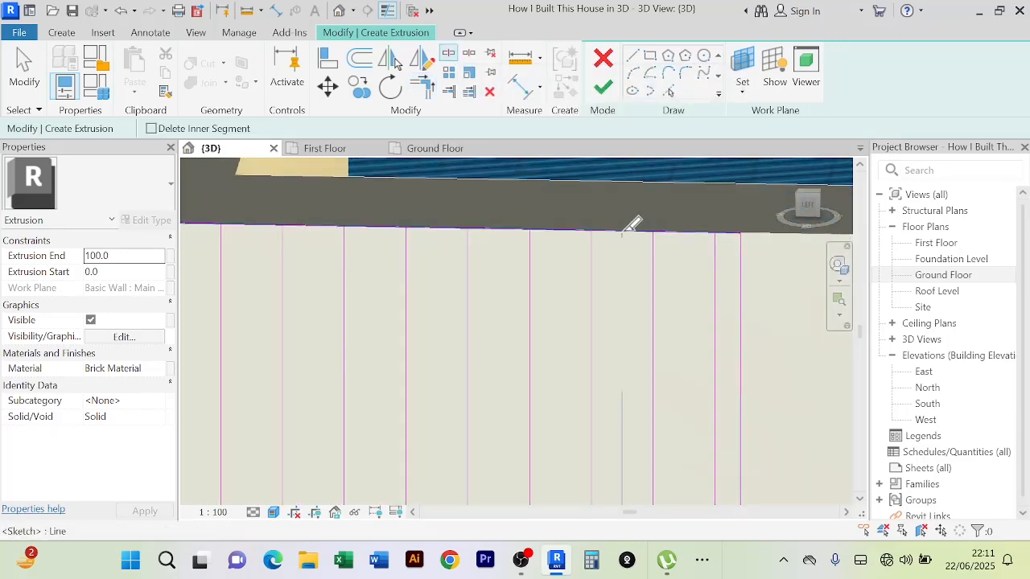
middle_click_drag(507, 223, 510, 202)
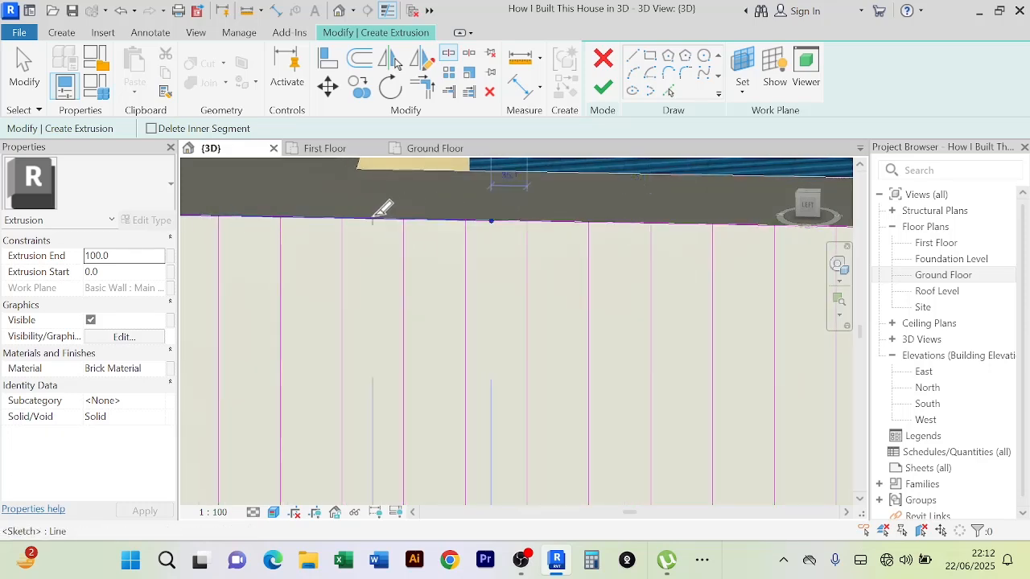
middle_click_drag(314, 200, 432, 199)
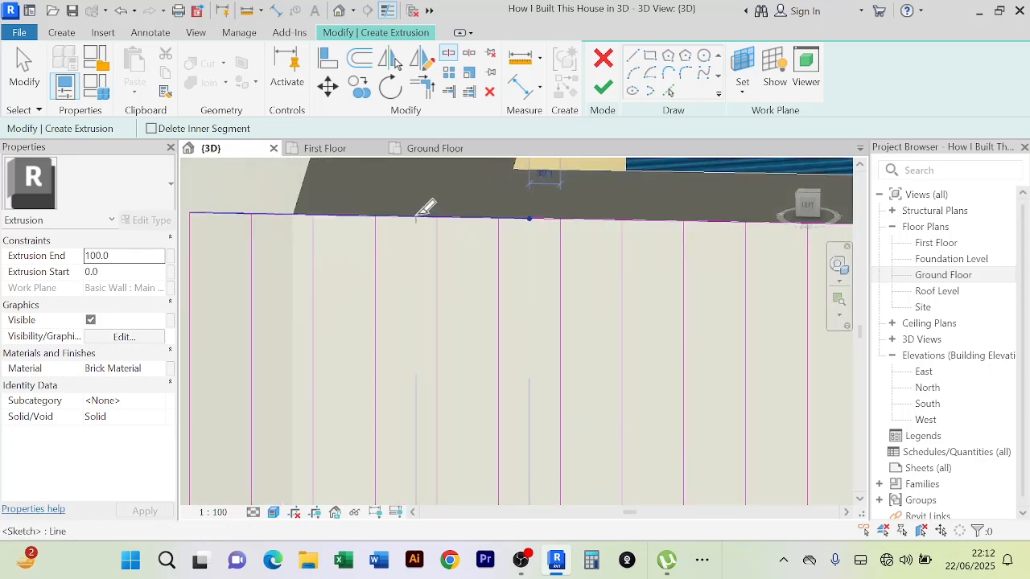
middle_click_drag(361, 210, 489, 202)
Split the sketch's bottom edge within every second gap between the vertical lines, matching the divisions along the top
scroll(477, 197, "down", 4)
mouse_move(571, 338)
middle_mouse_down()
mouse_move(573, 347)
mouse_move(519, 239)
mouse_move(546, 228)
middle_mouse_up()
scroll(460, 402, "down", 1)
mouse_move(460, 403)
middle_mouse_down()
mouse_move(510, 173)
mouse_move(488, 248)
middle_mouse_up()
middle_click_drag(538, 386, 515, 218)
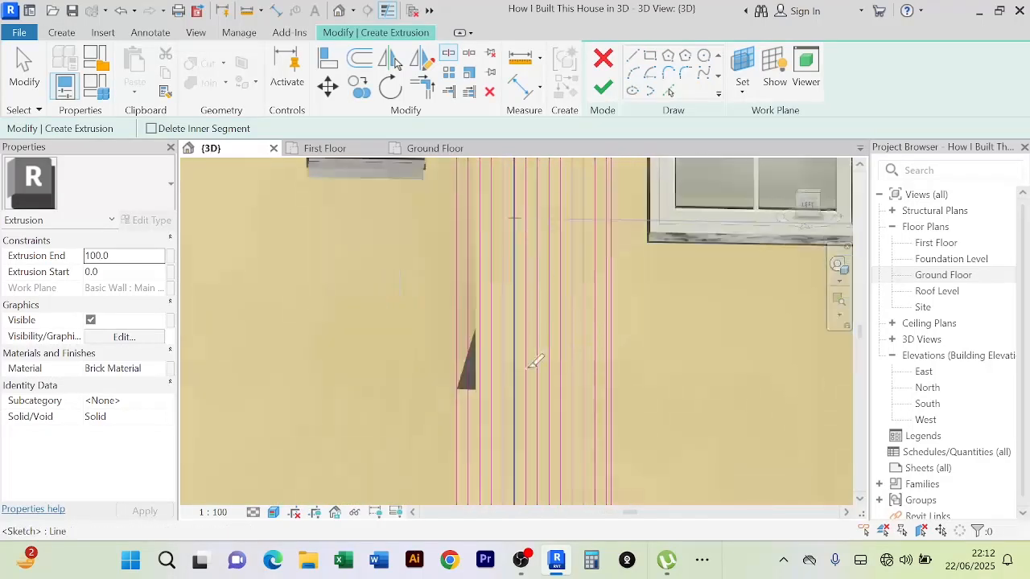
mouse_move(527, 367)
middle_mouse_down()
mouse_move(525, 186)
mouse_move(543, 163)
mouse_move(530, 191)
middle_mouse_up()
mouse_move(574, 366)
middle_mouse_down()
mouse_move(509, 351)
mouse_move(485, 435)
mouse_move(443, 386)
mouse_move(409, 251)
middle_mouse_up()
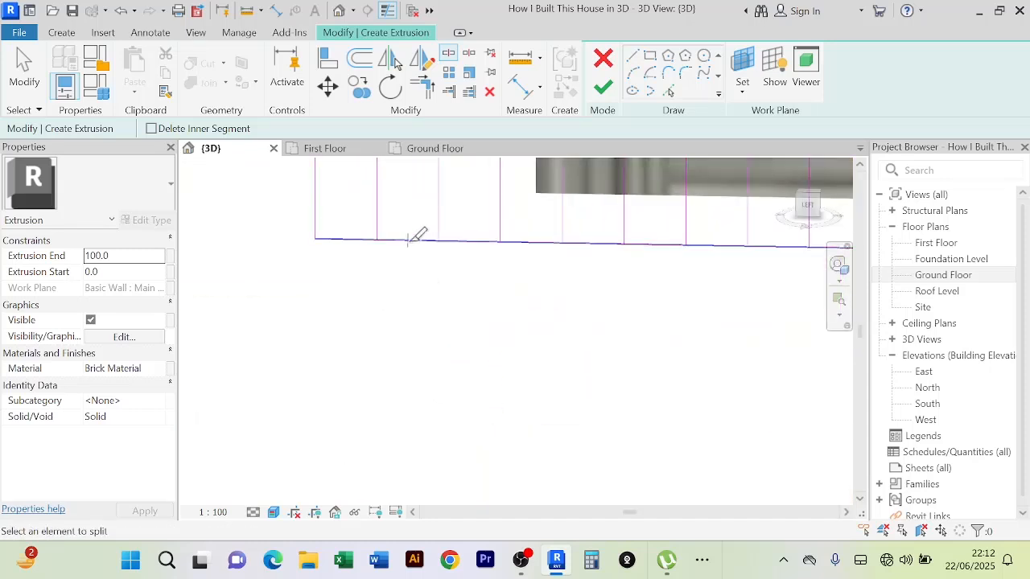
left_click(408, 241)
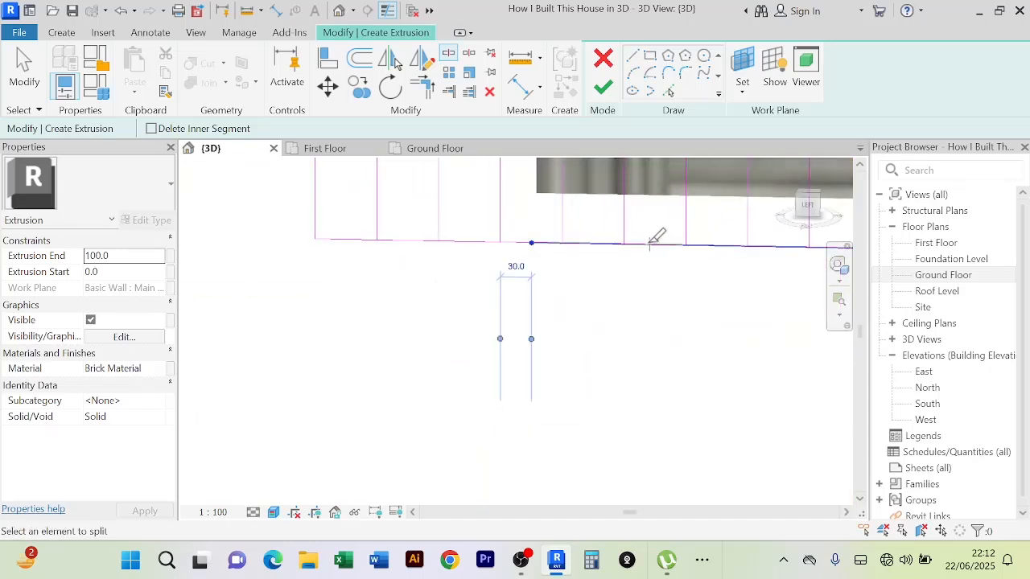
mouse_move(655, 236)
middle_mouse_down()
mouse_move(529, 391)
mouse_move(486, 330)
middle_mouse_up()
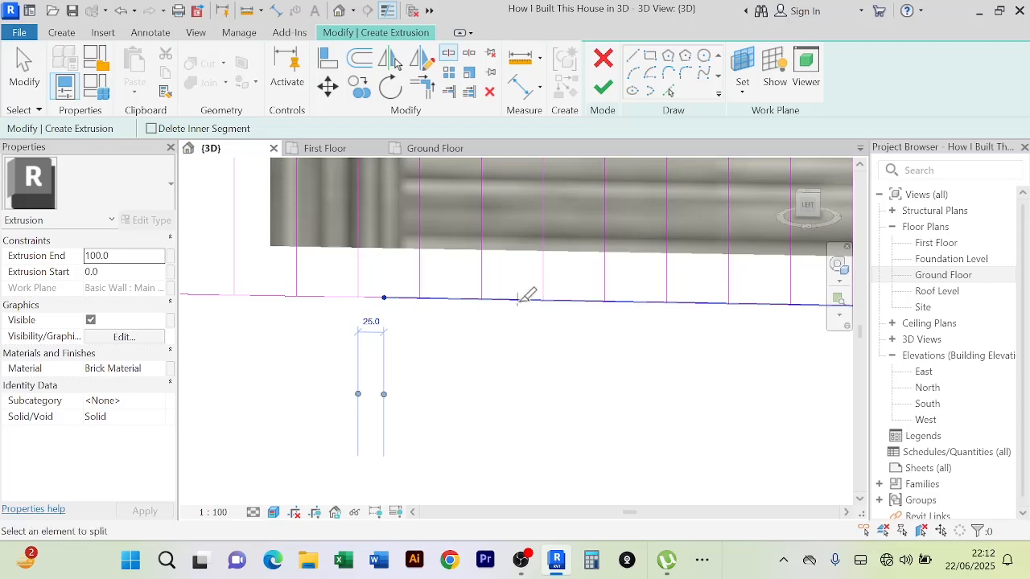
middle_click_drag(527, 419, 423, 436)
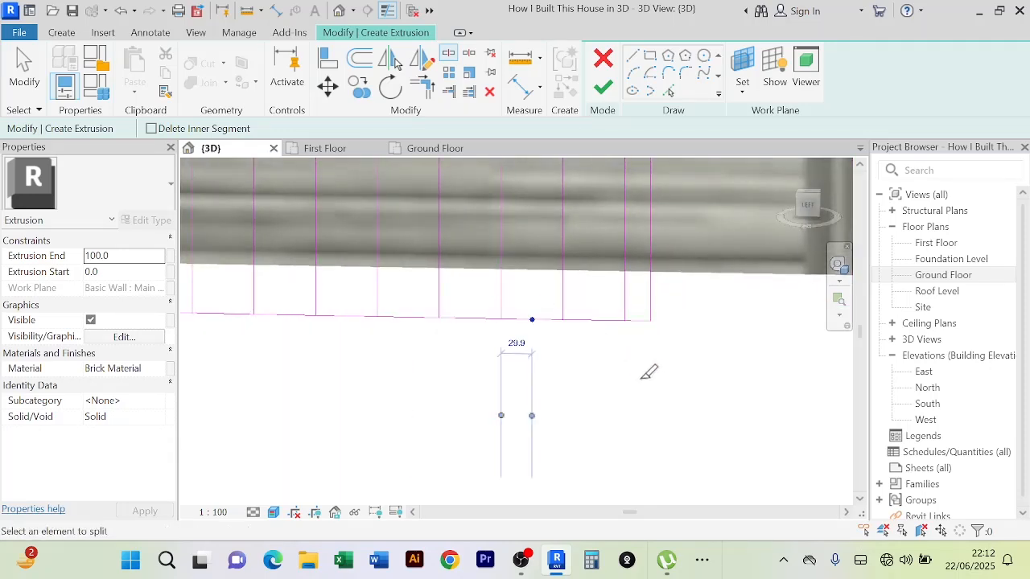
Trim the split bottom segments to the vertical lines at corners, closing each strip's lower end and leaving gaps between strips
left_click(422, 83)
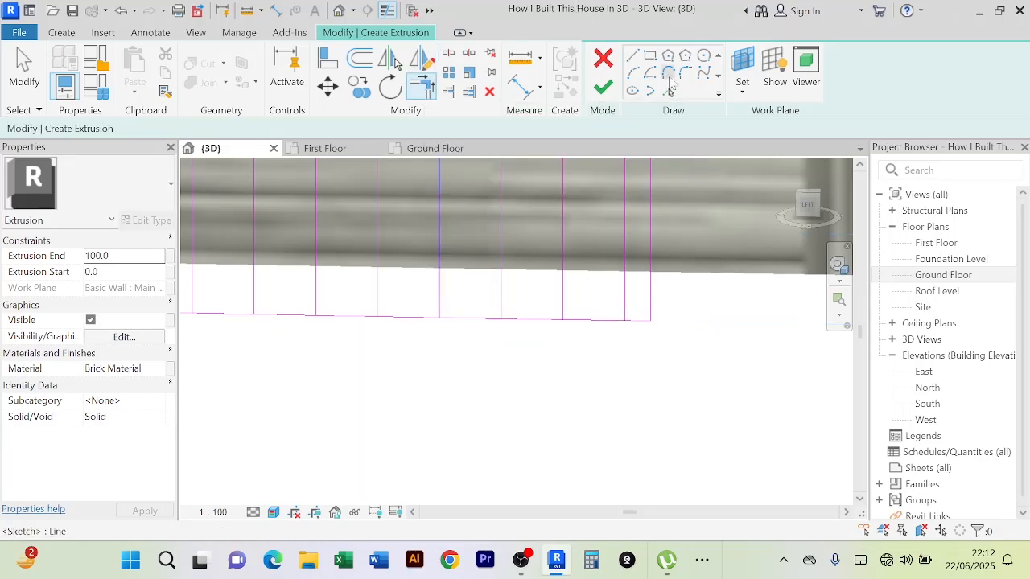
left_click(625, 286)
left_click(607, 321)
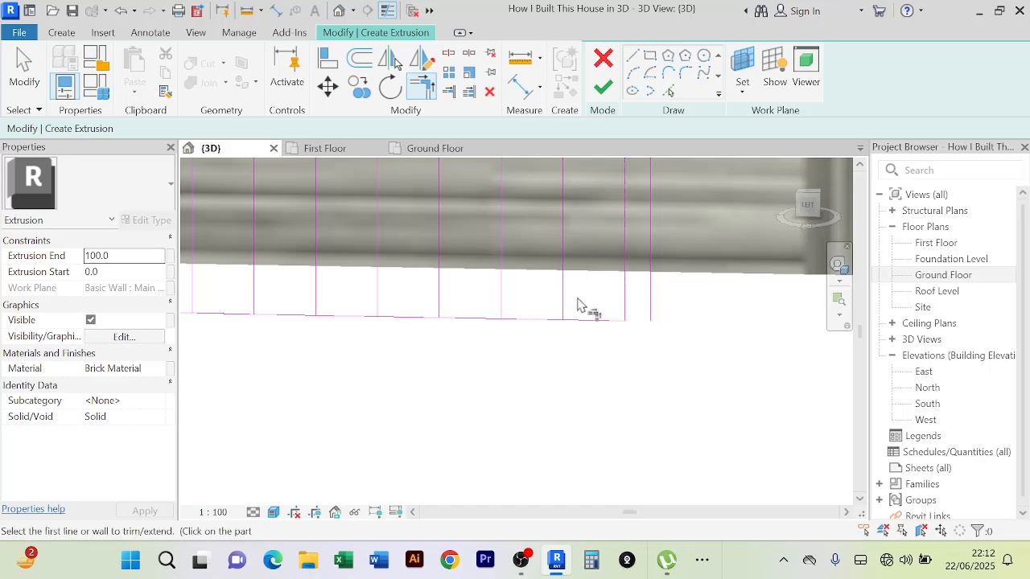
left_click(563, 286)
left_click(590, 320)
left_click(501, 289)
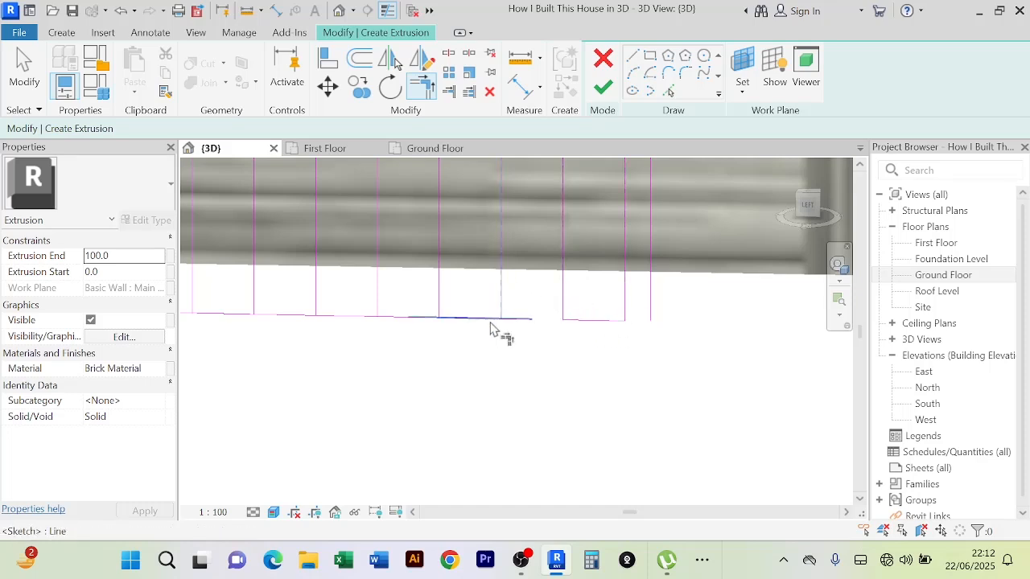
left_click(475, 328)
left_click(448, 299)
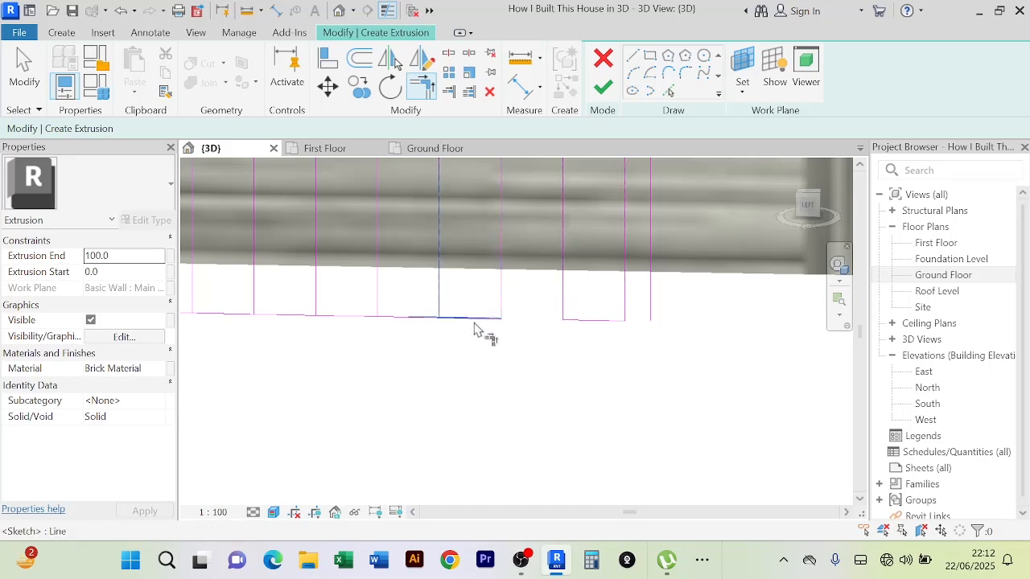
left_click(475, 329)
left_click(368, 326)
left_click(324, 294)
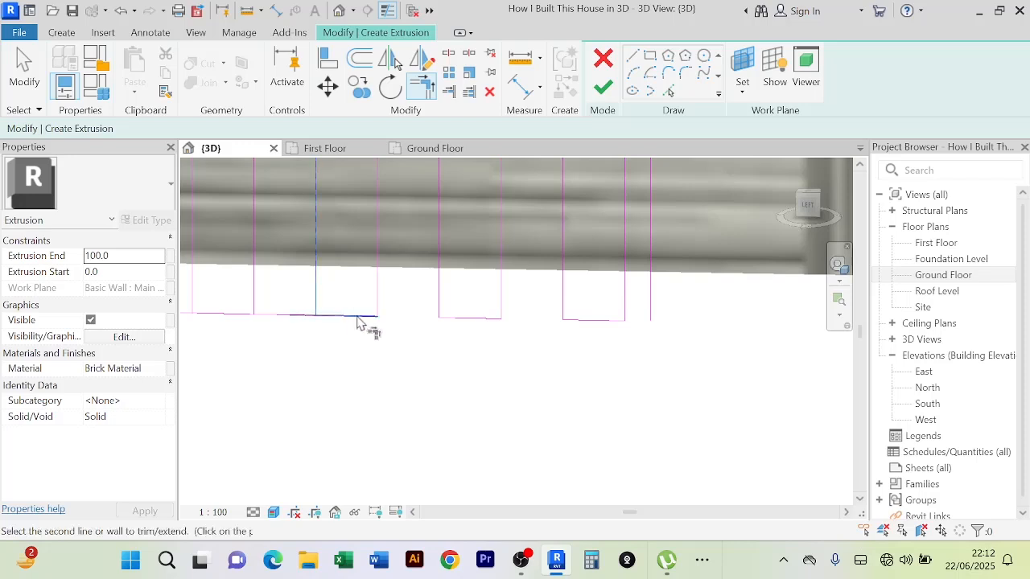
left_click(363, 327)
middle_click_drag(543, 383, 619, 399)
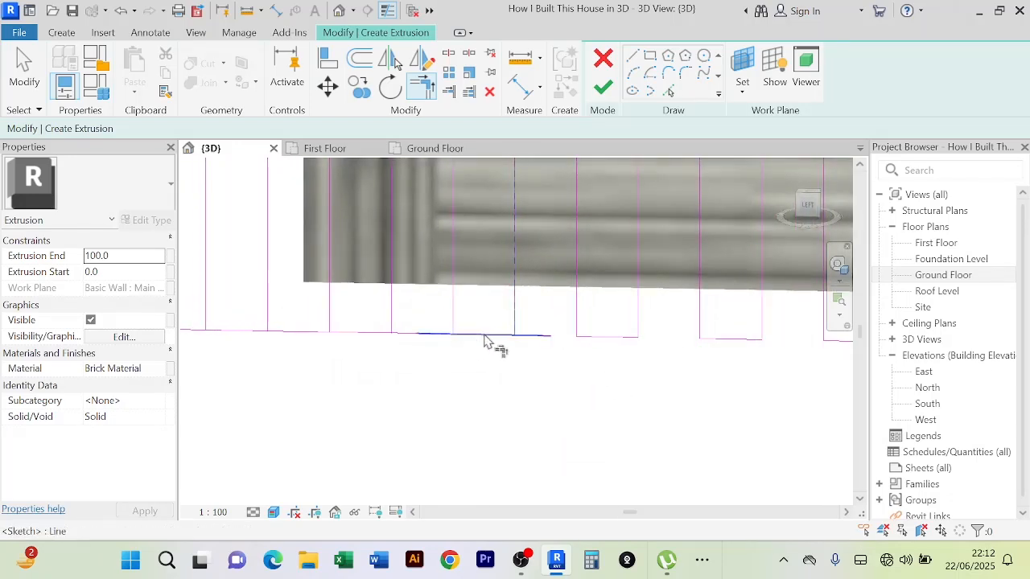
left_click(456, 322)
left_click(467, 337)
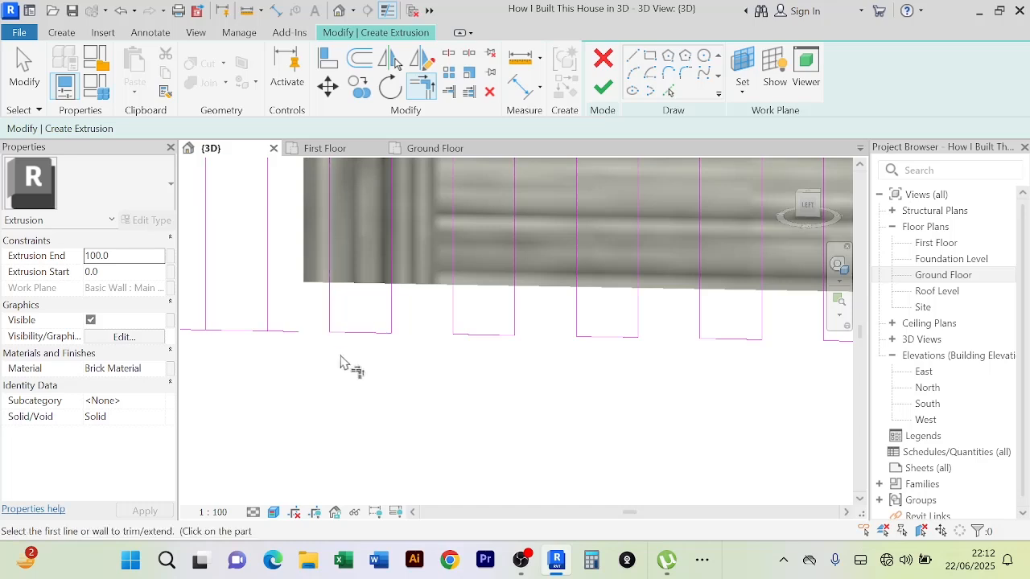
middle_click_drag(349, 363, 670, 381)
left_click(542, 320)
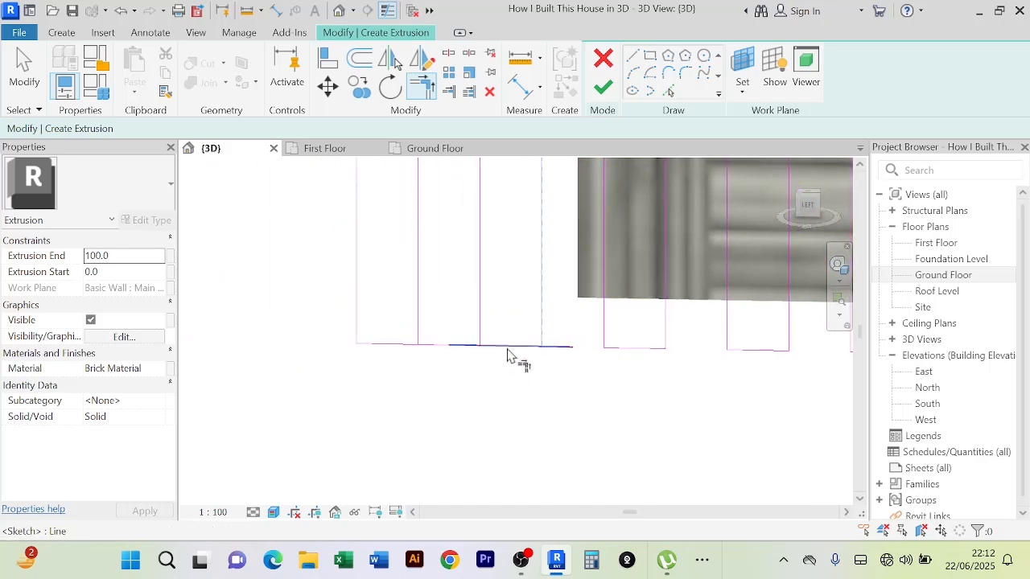
left_click(508, 356)
left_click(478, 321)
left_click(510, 358)
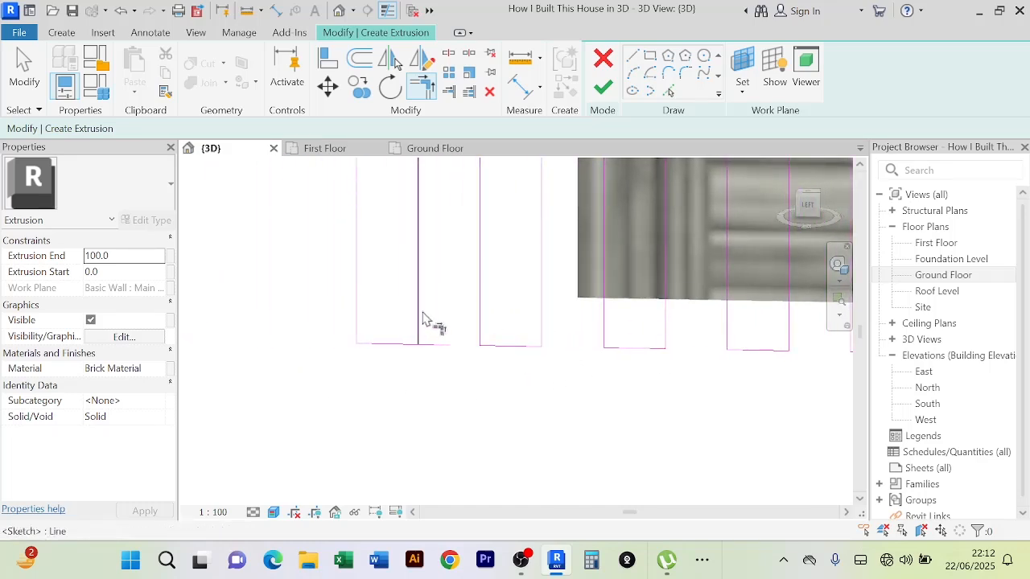
left_click(421, 315)
Trim the split top segments to the vertical lines at corners, closing each strip's upper end across the sketch
scroll(528, 377, "down", 4)
scroll(629, 289, "down", 2)
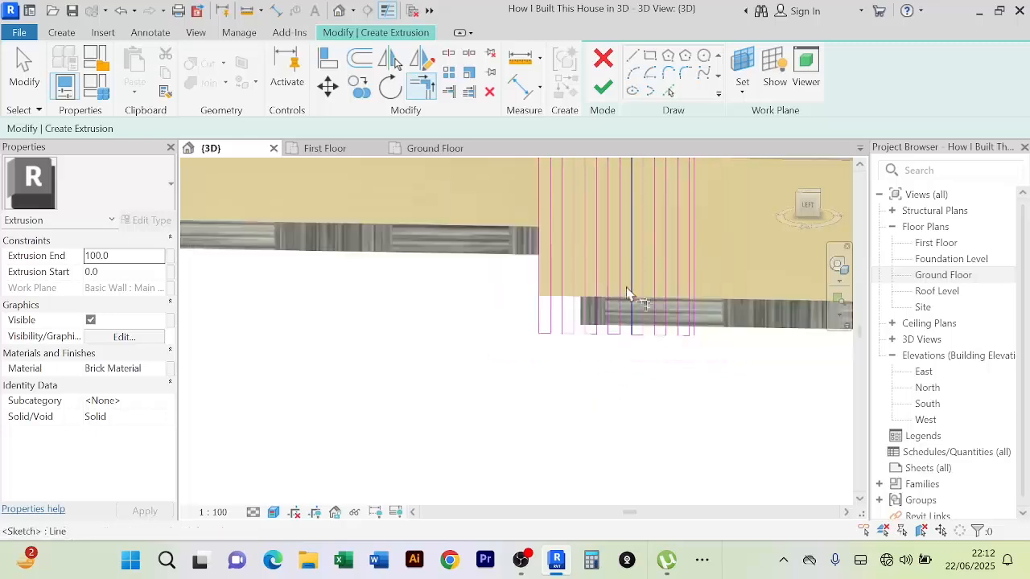
mouse_move(631, 223)
middle_mouse_down()
mouse_move(645, 424)
mouse_move(680, 239)
mouse_move(619, 316)
mouse_move(646, 487)
mouse_move(650, 301)
mouse_move(627, 363)
middle_mouse_up()
scroll(626, 360, "up", 3)
key("t")
key("r")
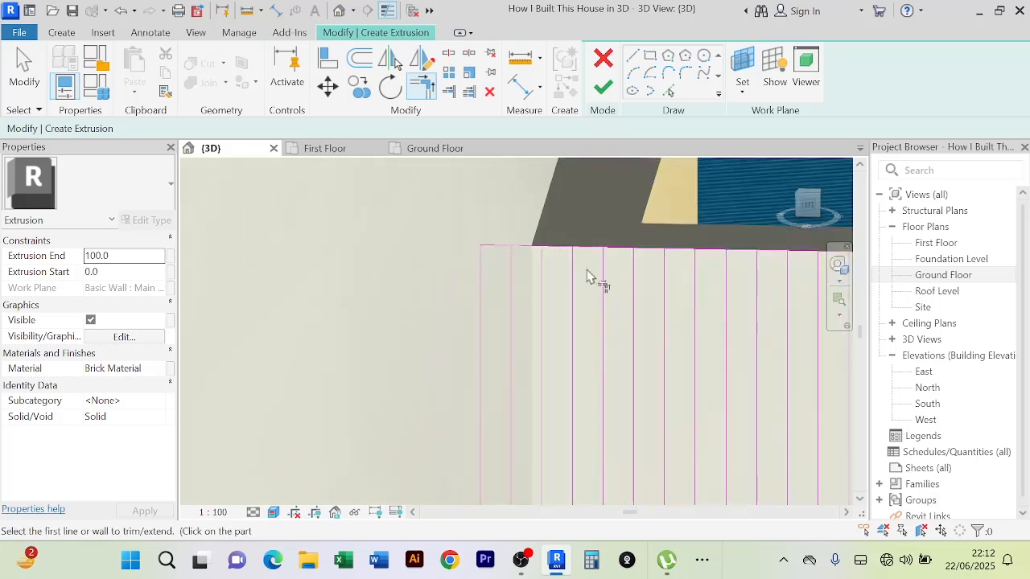
scroll(515, 241, "up", 2)
left_click(449, 229)
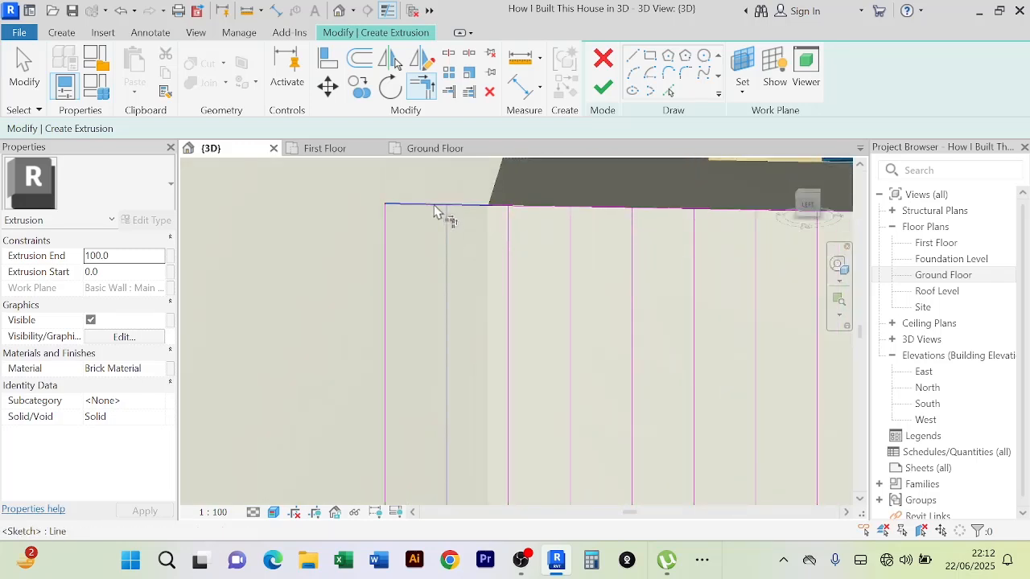
left_click(444, 208)
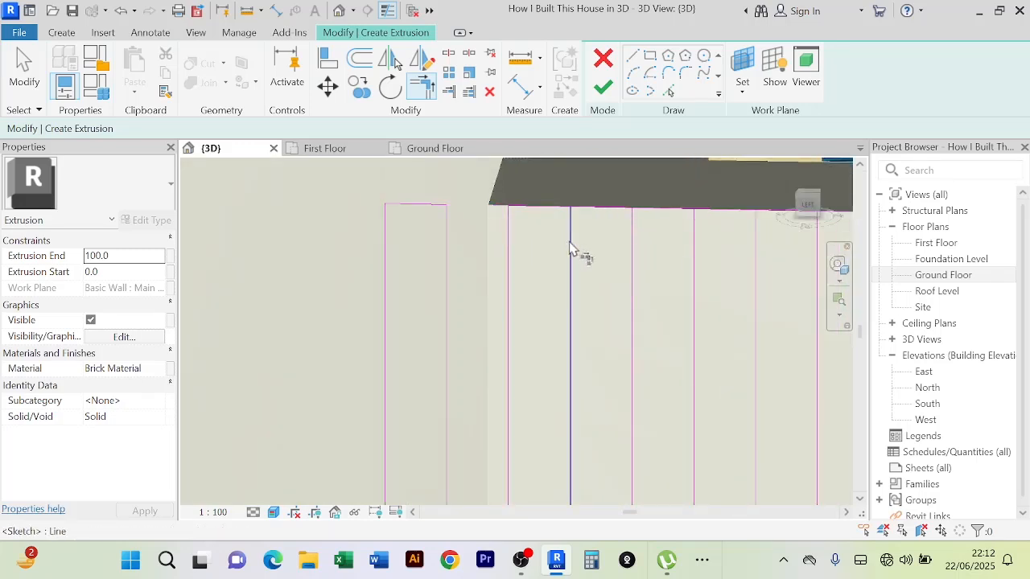
left_click(661, 210)
left_click(694, 240)
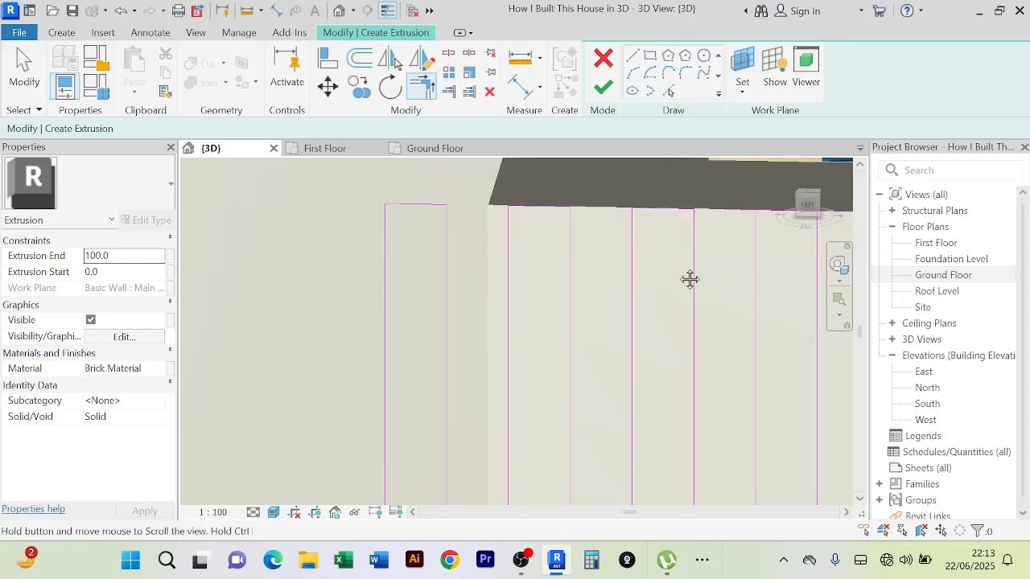
middle_click_drag(689, 279, 528, 285)
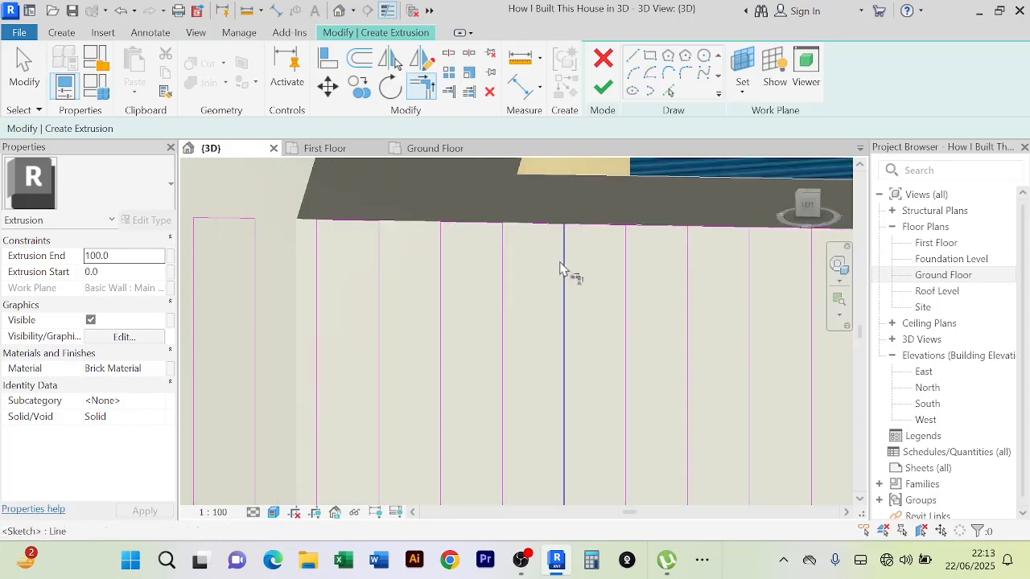
left_click(619, 280)
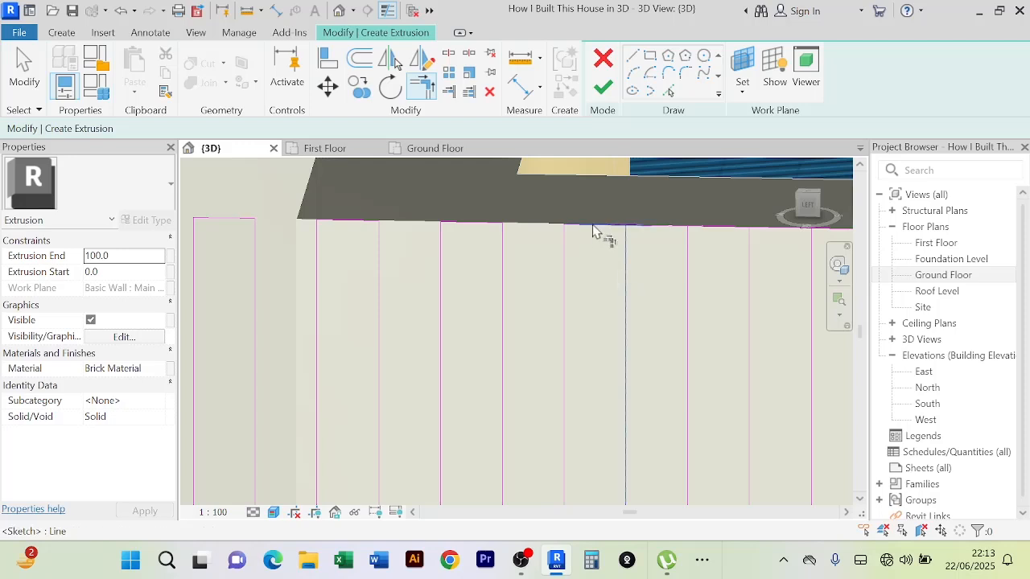
middle_click_drag(641, 296, 459, 315)
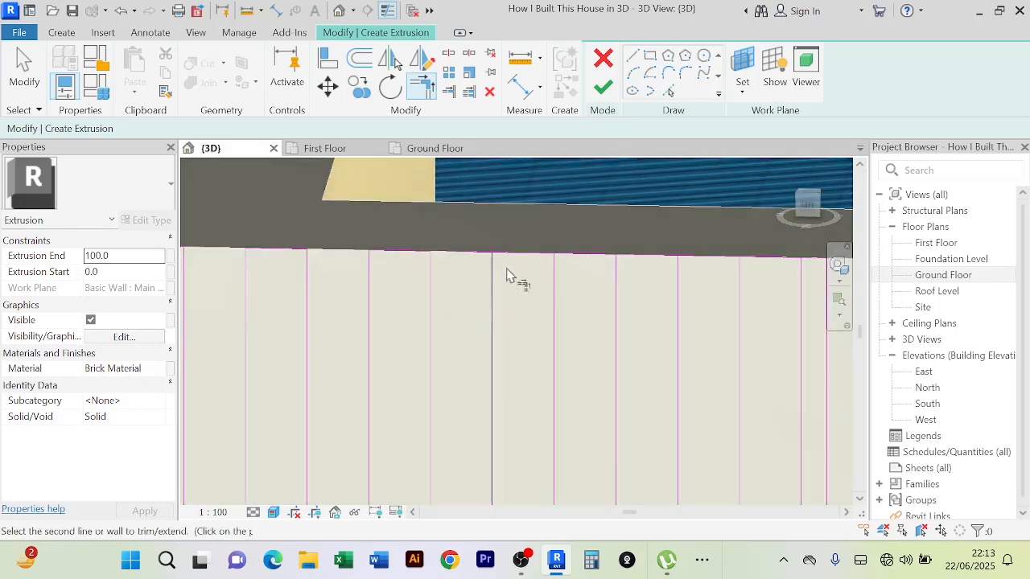
left_click(554, 281)
left_click(534, 254)
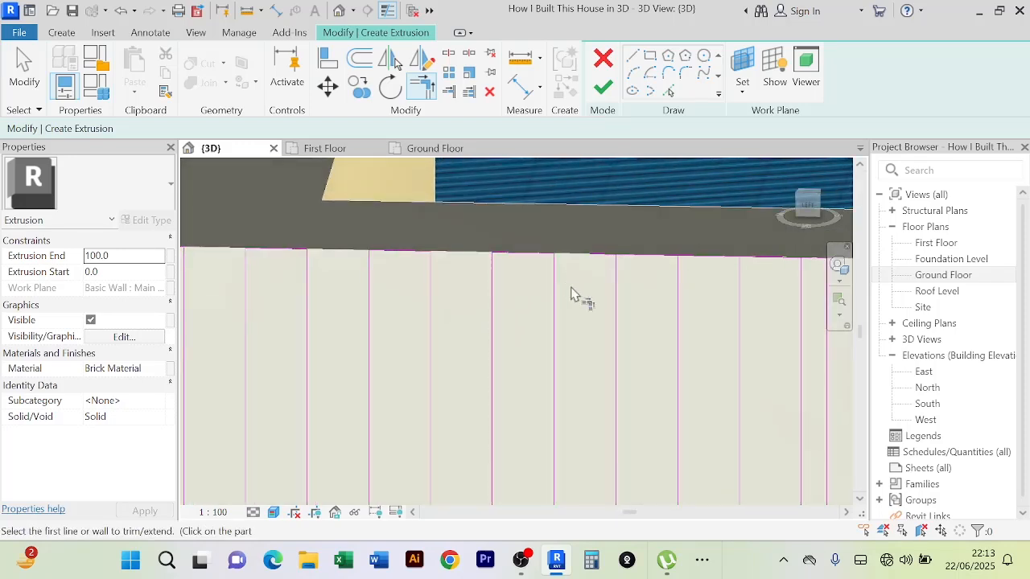
left_click(616, 311)
left_click(640, 256)
left_click(677, 300)
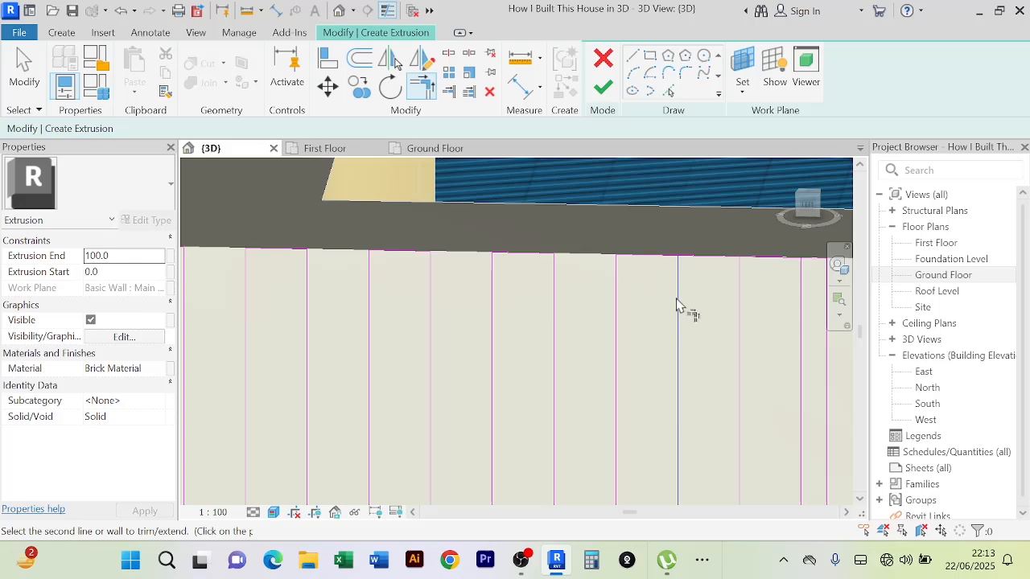
left_click(650, 257)
middle_click_drag(541, 334, 488, 324)
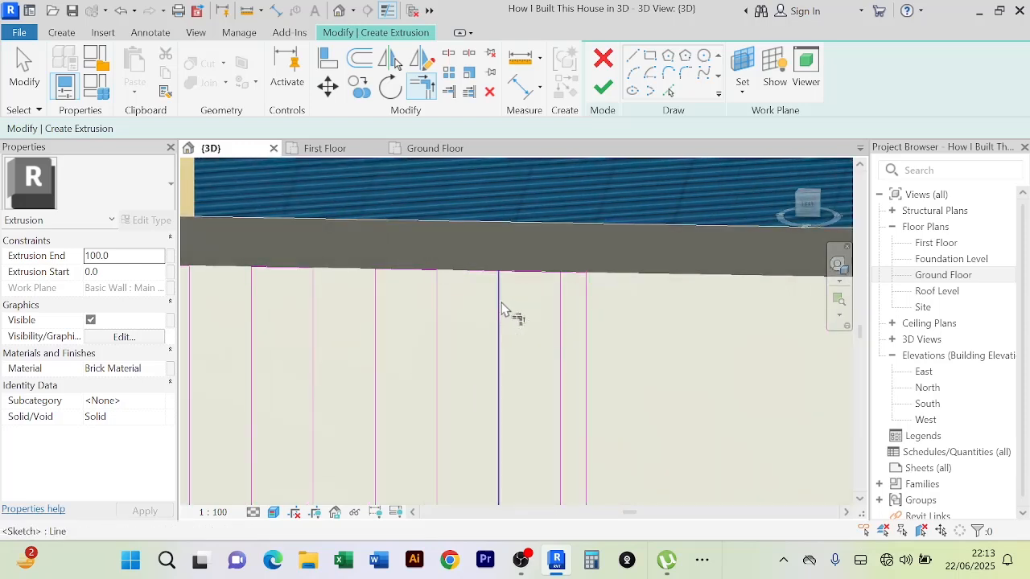
right_click(610, 257)
left_click(640, 224)
right_click(624, 246)
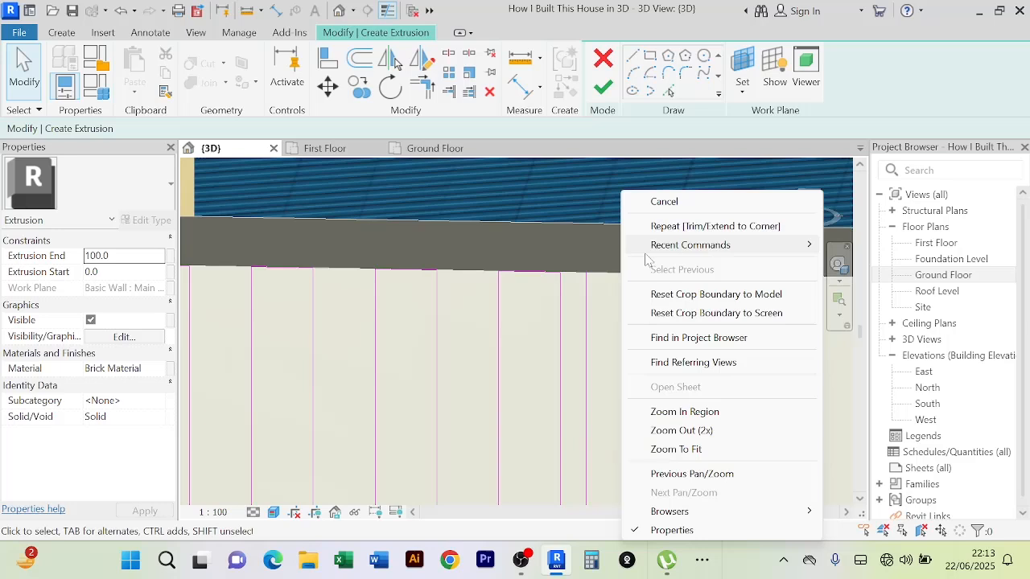
left_click(662, 204)
Delete the leftover unpaired vertical line beside the last strip and set the extrusion end to 60 mm
left_click(582, 299)
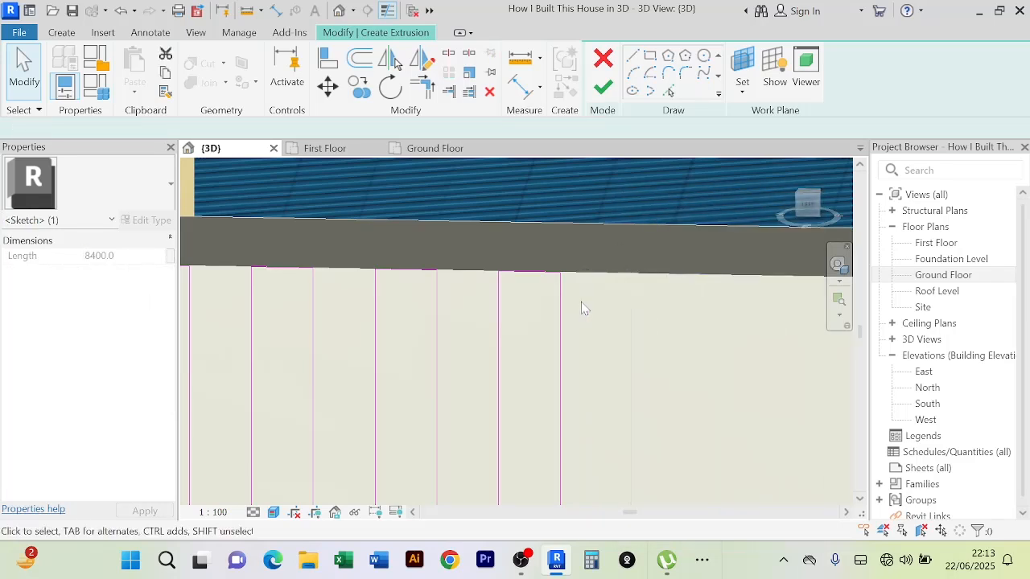
left_click(135, 256)
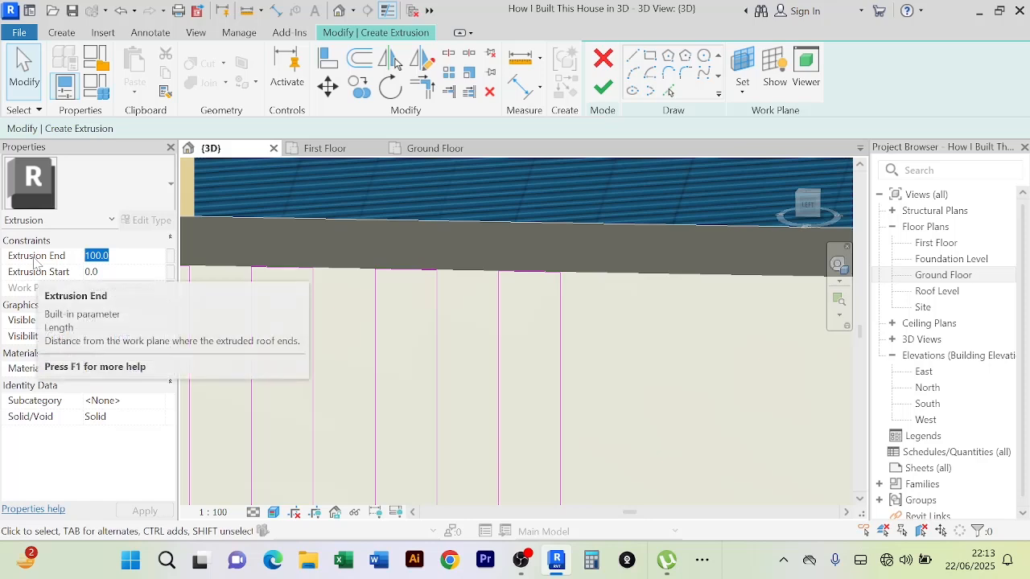
type("6")
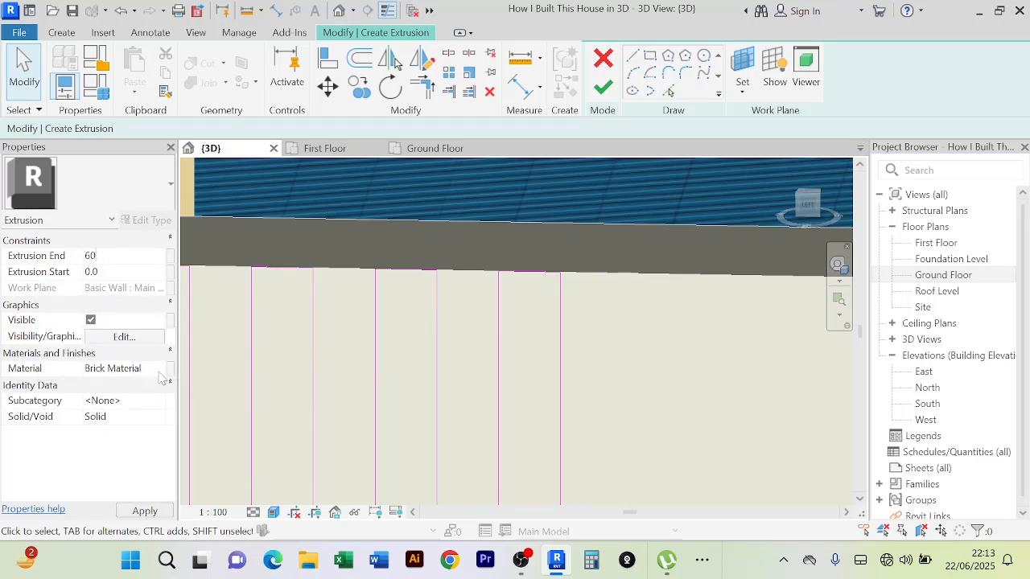
Create a new material for the extrusion and name it Pagola
left_click(160, 370)
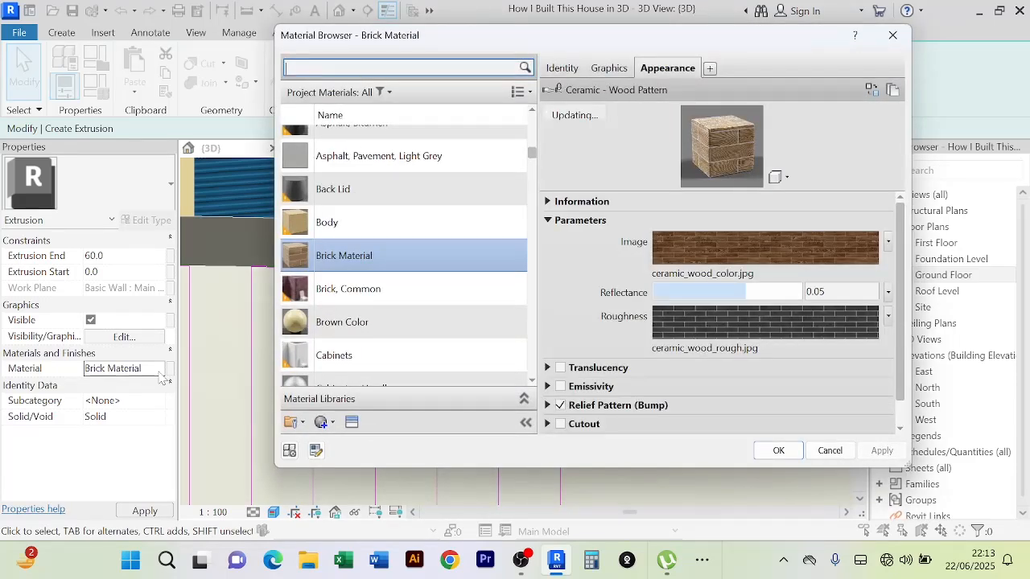
scroll(339, 208, "down", 1)
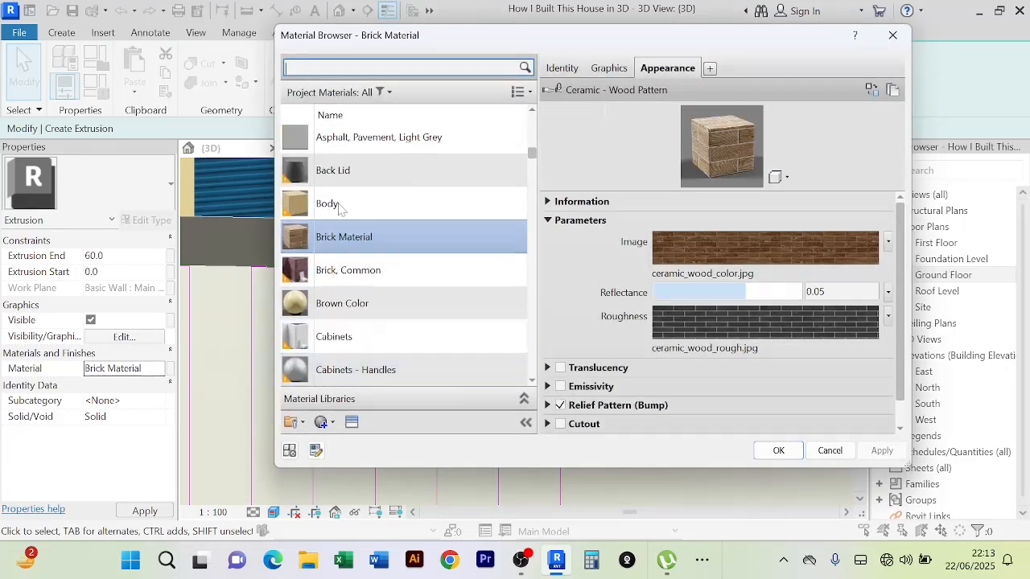
left_click(332, 426)
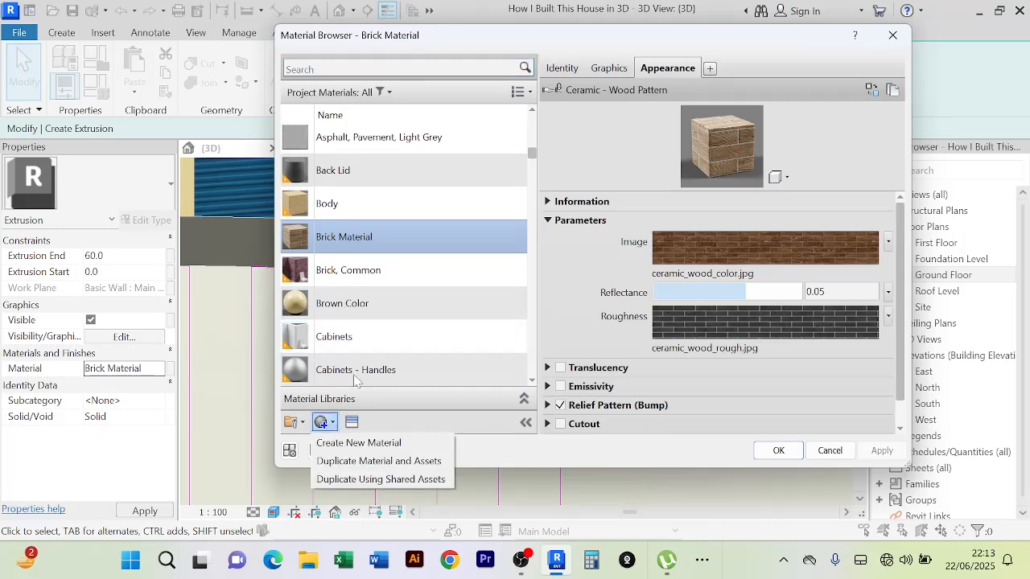
left_click(392, 444)
right_click(383, 266)
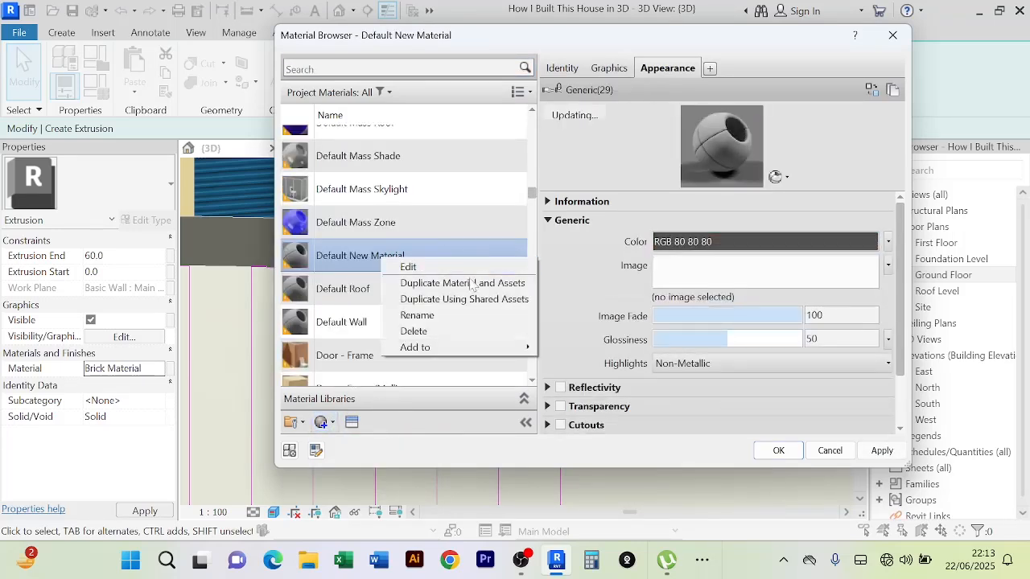
left_click(448, 318)
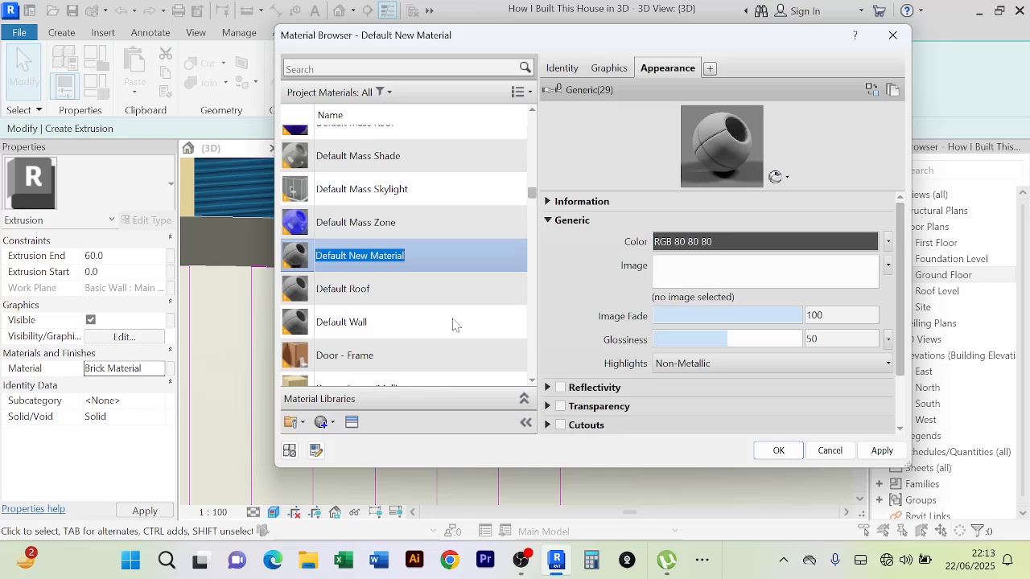
type("Pagola")
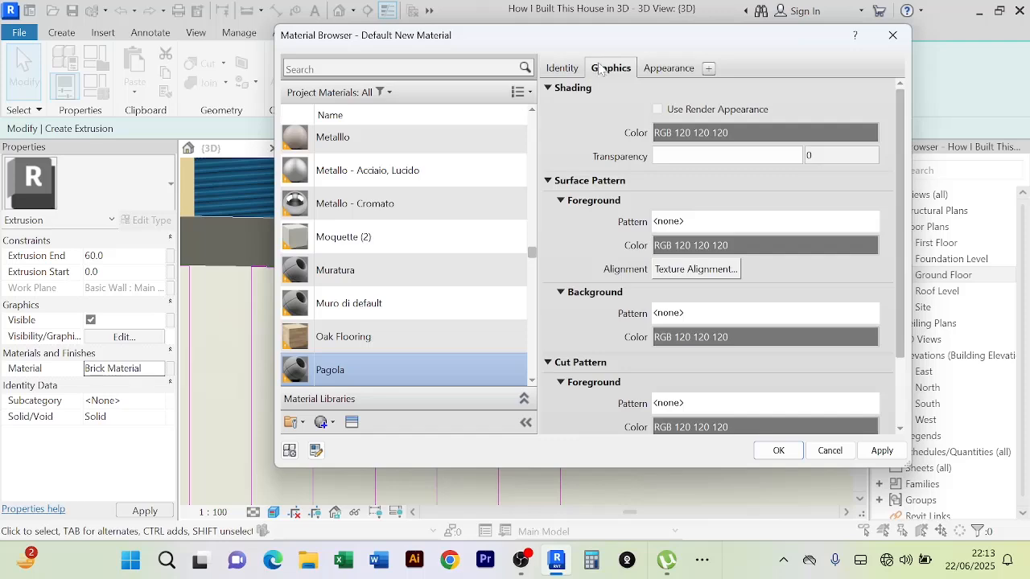
Set the Pagola material's shading color to red, RGB 182 58 58
left_click(740, 136)
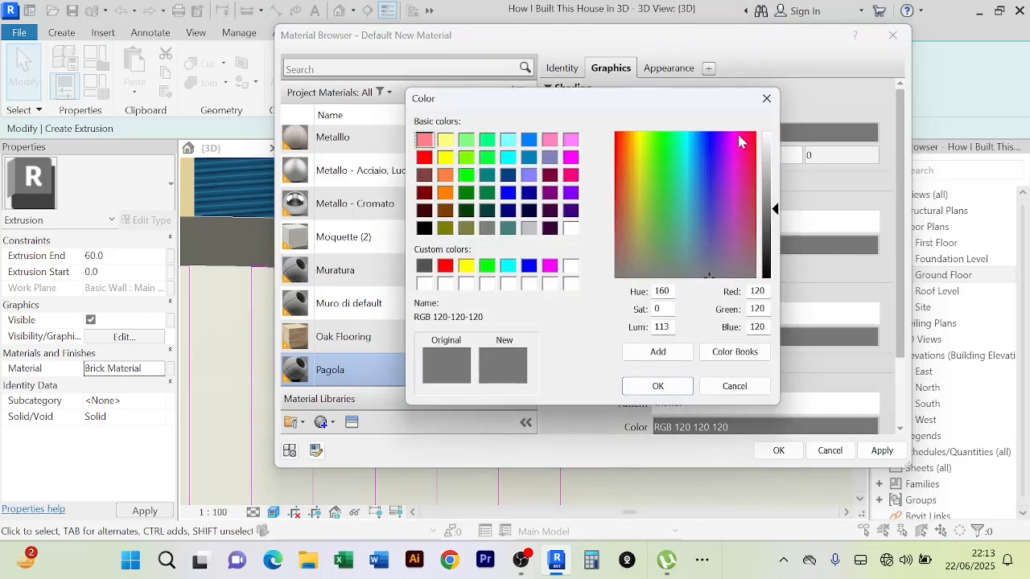
left_click_drag(625, 159, 615, 178)
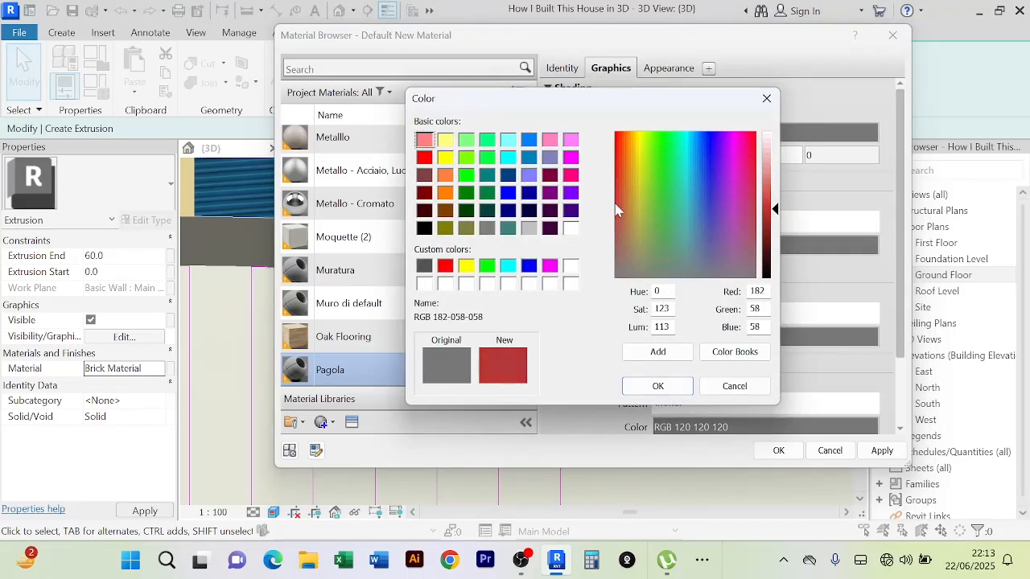
left_click(635, 389)
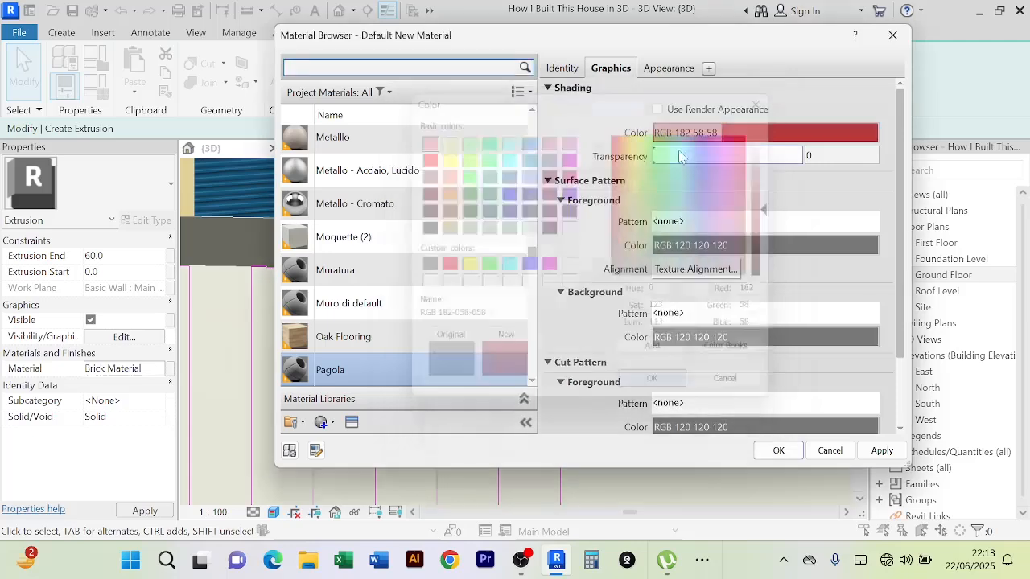
Search the appearance assets for "wood" to replace Pagola's appearance and limit the results to the Appearance Library's Wood category
left_click(669, 69)
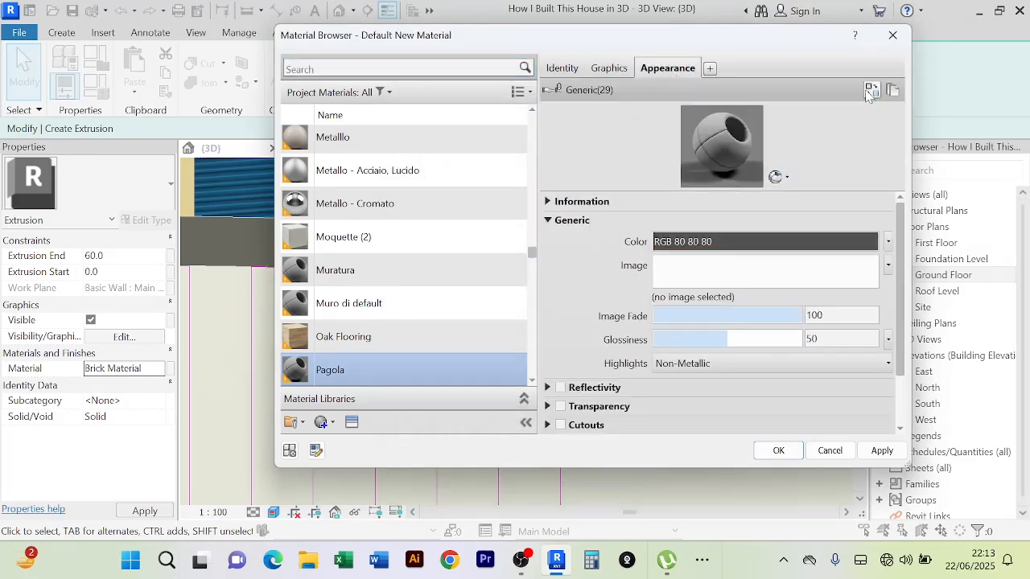
left_click(870, 90)
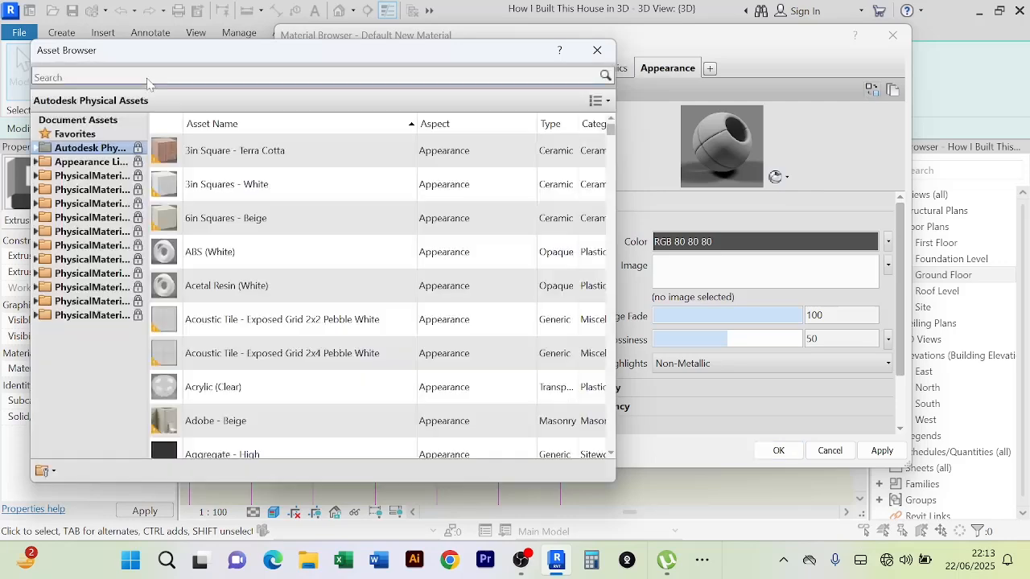
left_click(138, 75)
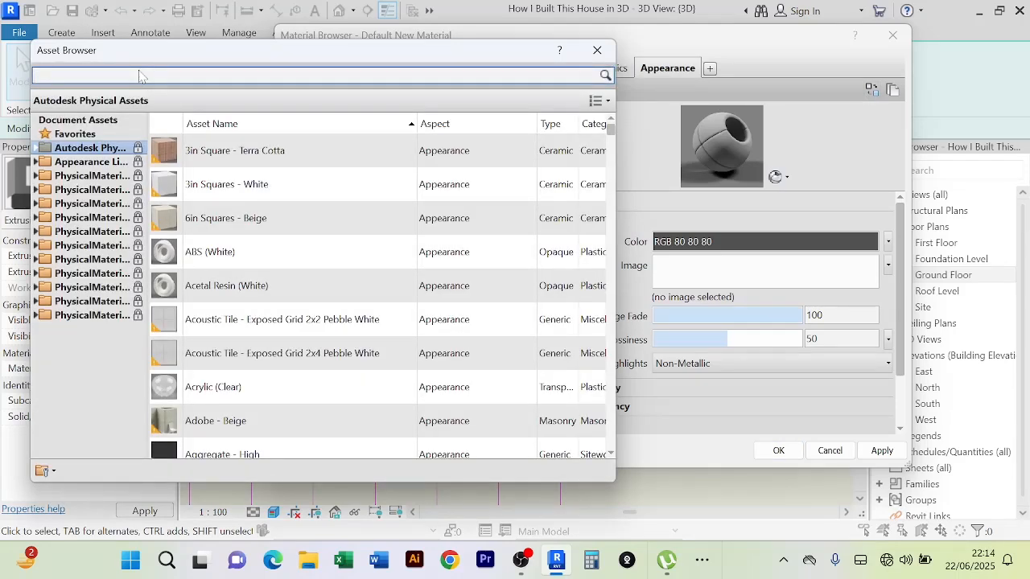
type("wood")
key("Return")
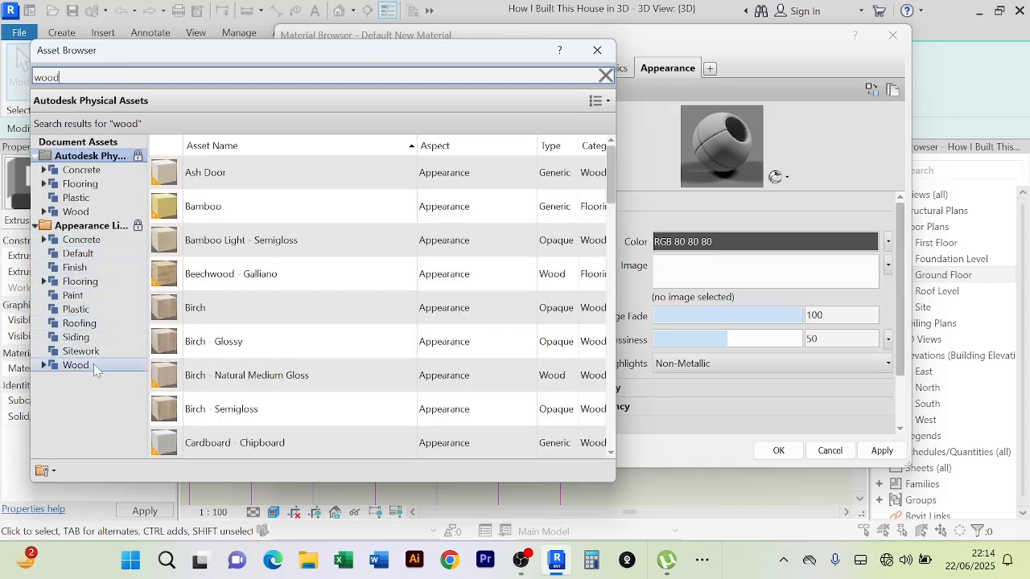
left_click(80, 367)
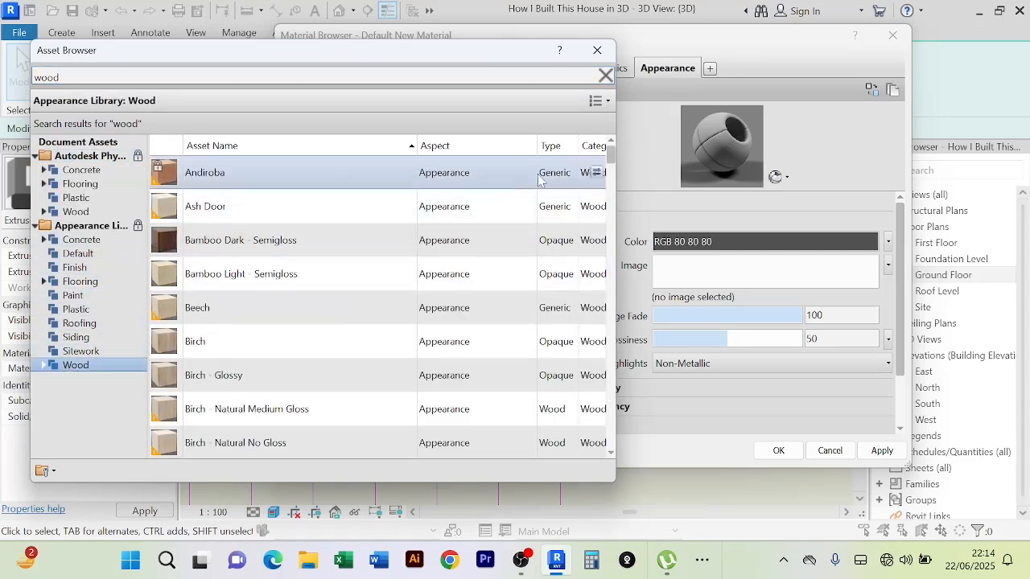
Try Bamboo Dark - Semigloss as Pagola's appearance and replace it with the Cocobolo wood asset
double_click(577, 251)
scroll(533, 257, "down", 3)
scroll(531, 257, "down", 5)
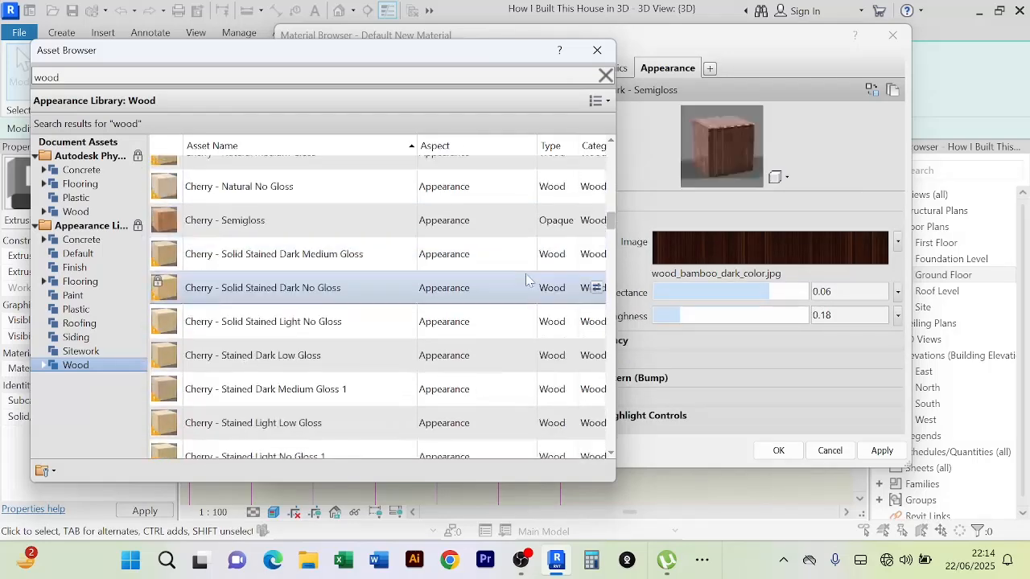
scroll(529, 285, "up", 3)
scroll(530, 277, "down", 4)
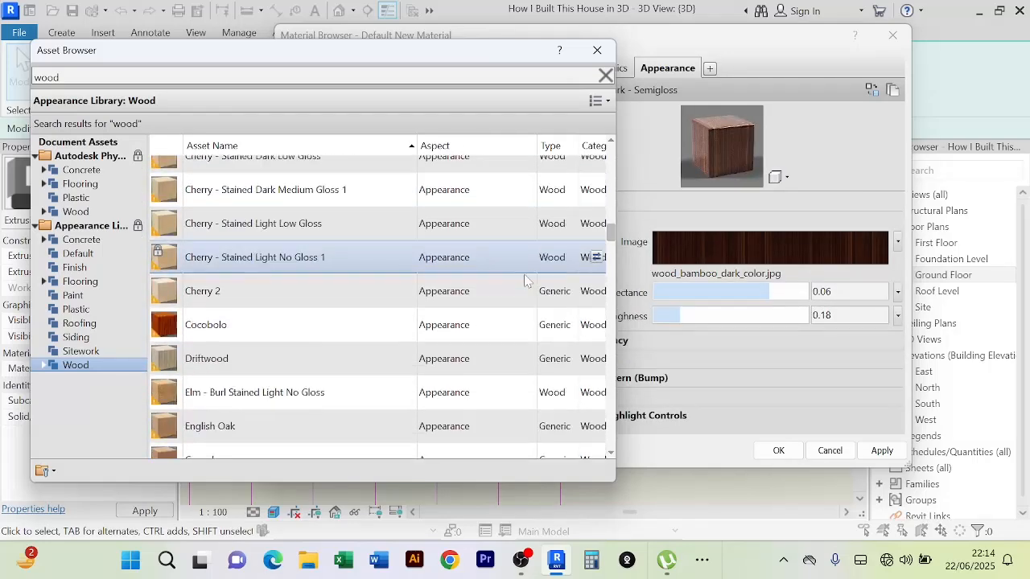
double_click(585, 326)
scroll(577, 323, "down", 10)
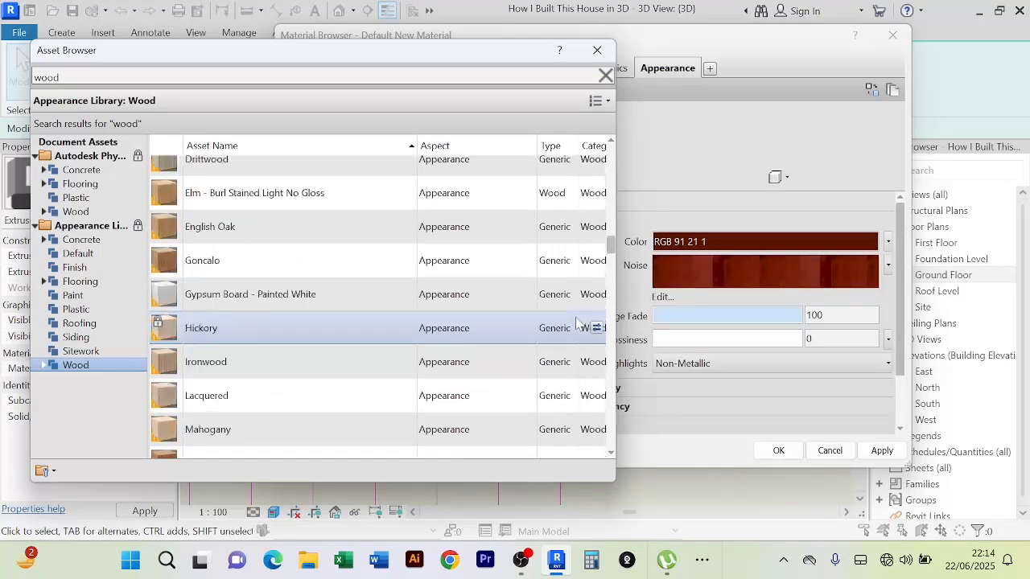
scroll(577, 323, "down", 12)
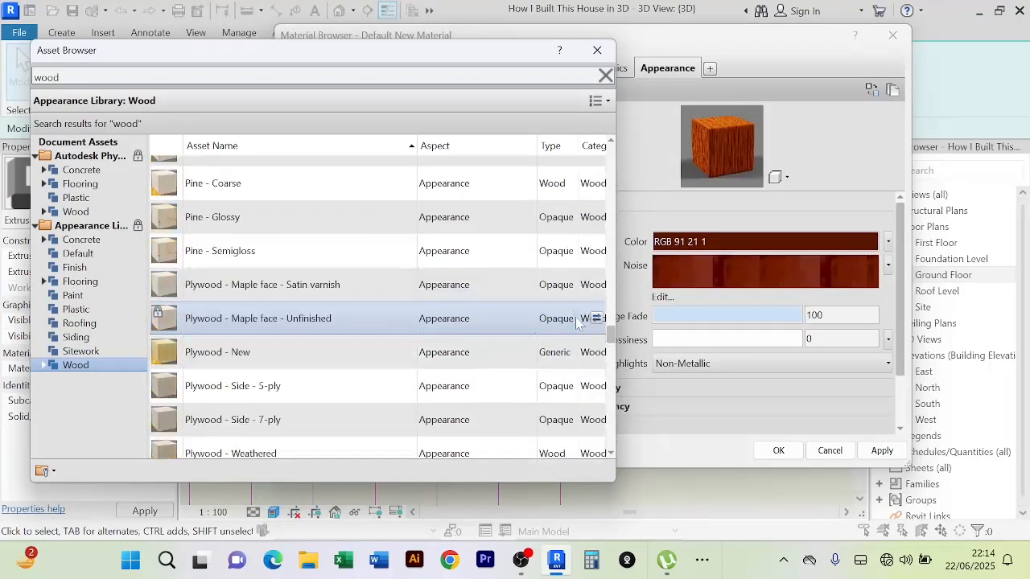
left_click(607, 55)
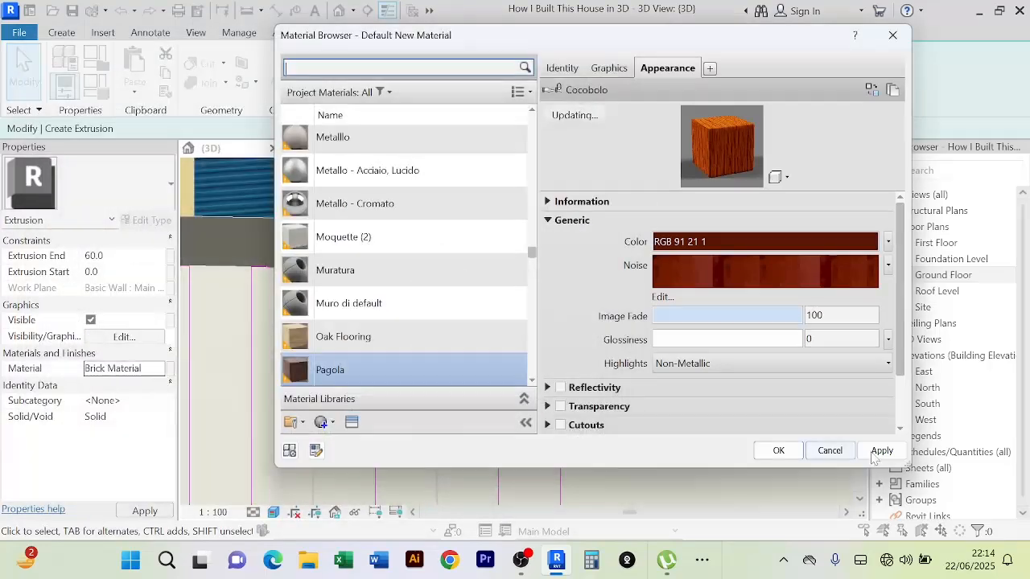
Assign the Pagola material to the strip extrusion and finish the sketch and the in-place model
left_click(777, 452)
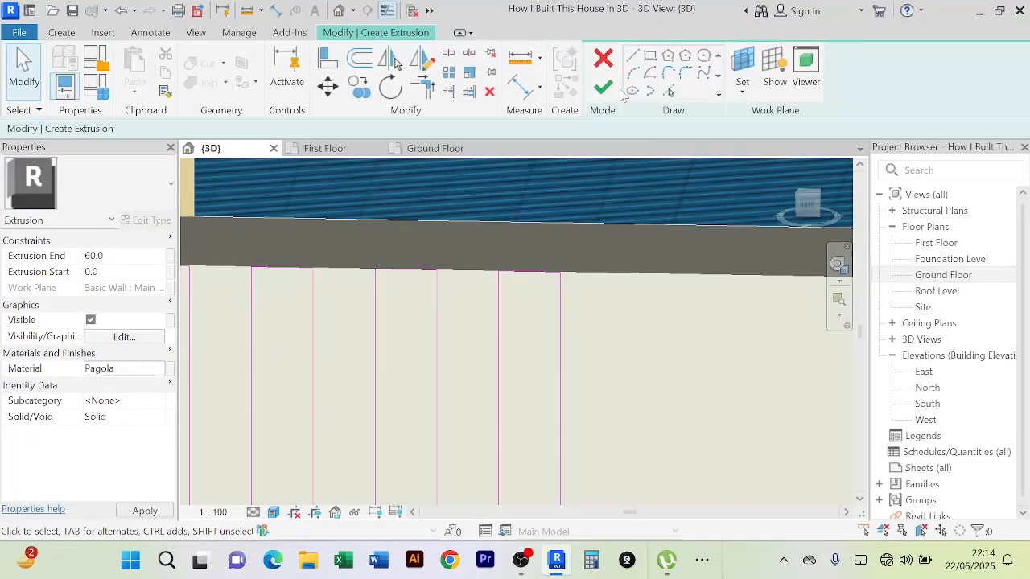
left_click(604, 87)
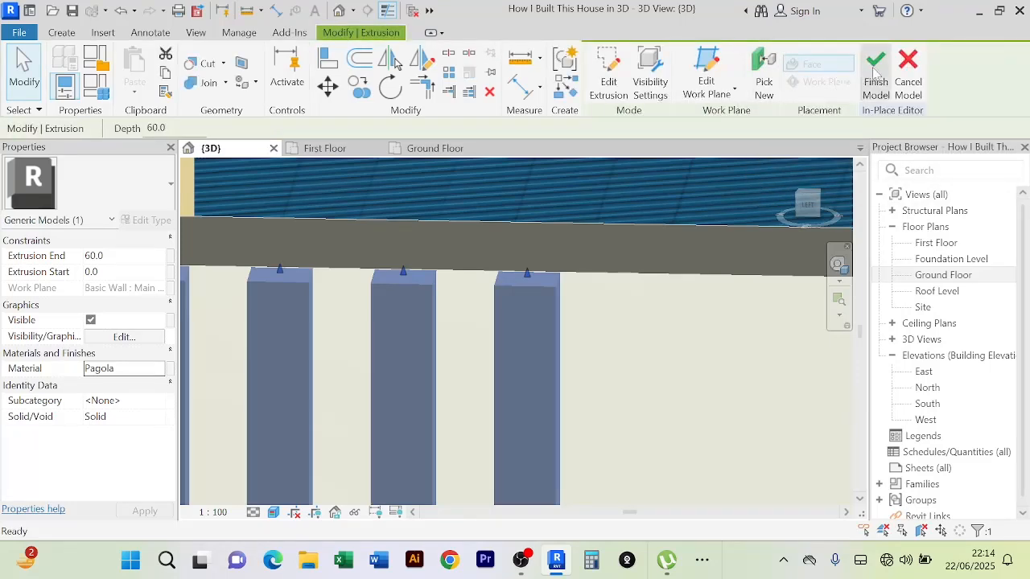
scroll(645, 277, "down", 8)
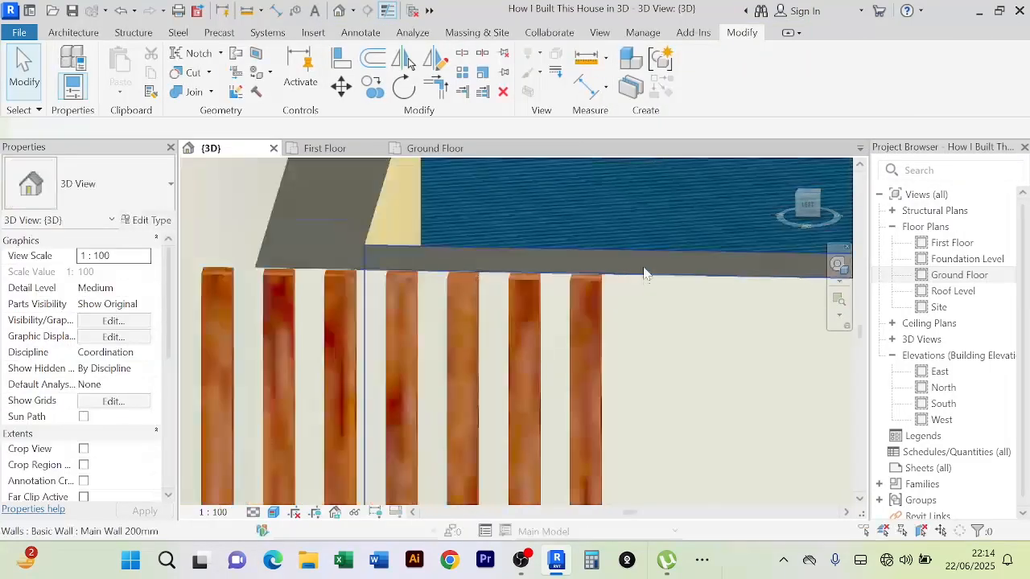
middle_click_drag(664, 272, 632, 223)
scroll(632, 225, "down", 4)
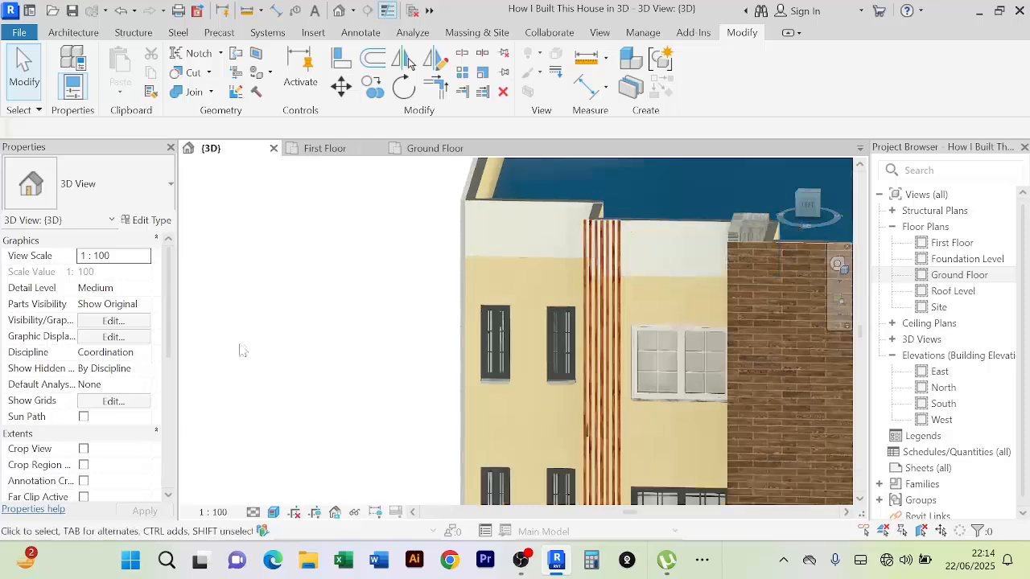
scroll(266, 343, "down", 2)
middle_click_drag(298, 338, 310, 299)
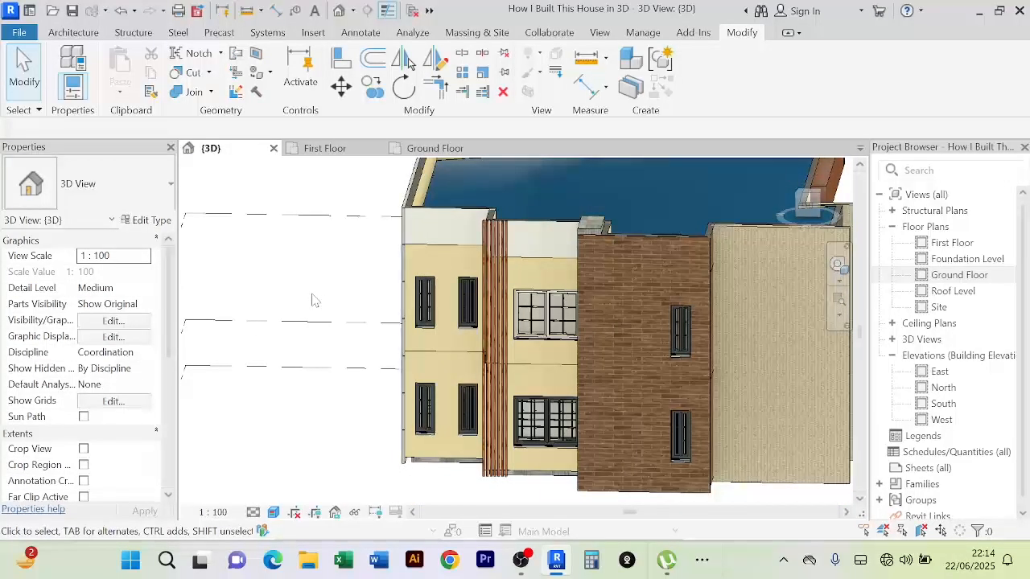
Paint the parapet, upper and ground floor wall faces between the wood slats and the brick wall with the Paint - Grey material
middle_click_drag(313, 300, 350, 351, "shift")
scroll(526, 324, "up", 1)
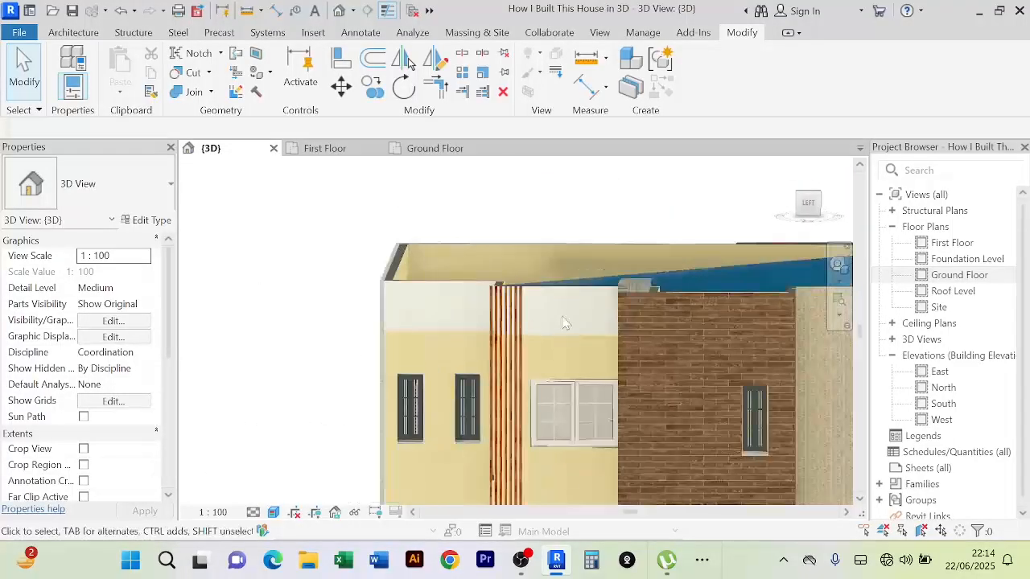
middle_click_drag(570, 326, 552, 248)
scroll(570, 253, "down", 1)
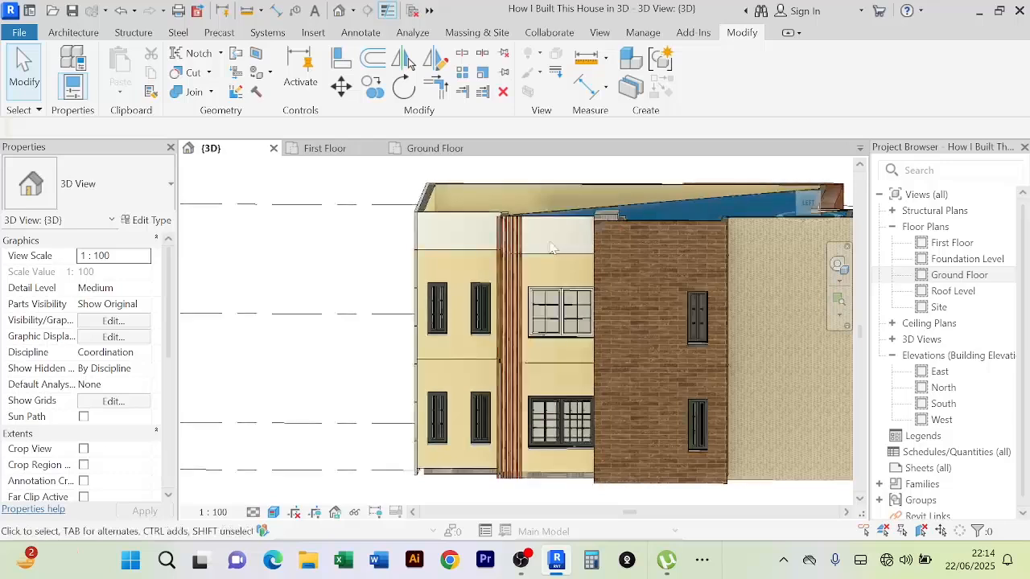
scroll(335, 271, "down", 1)
middle_click_drag(334, 271, 335, 294)
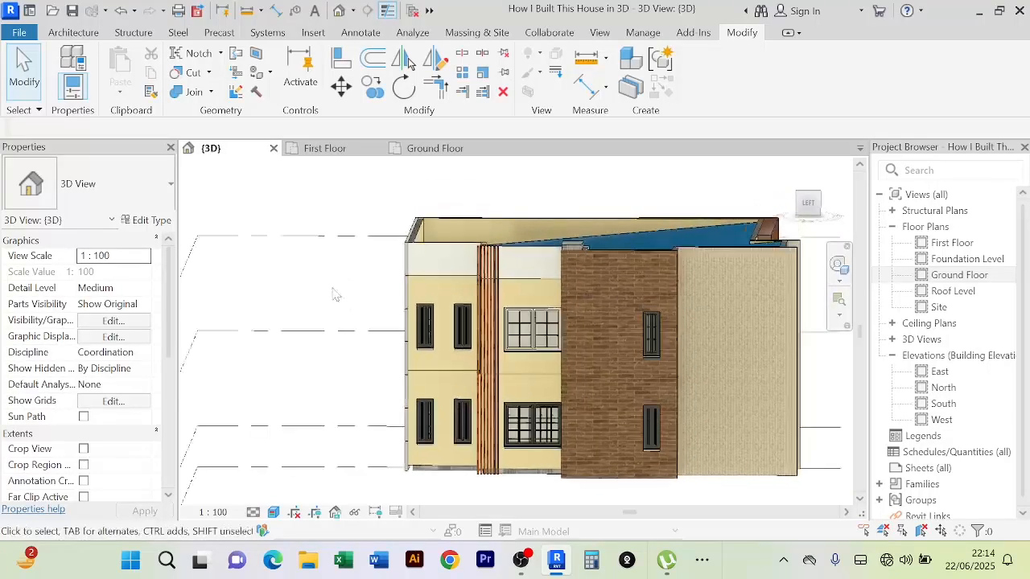
left_click(256, 75)
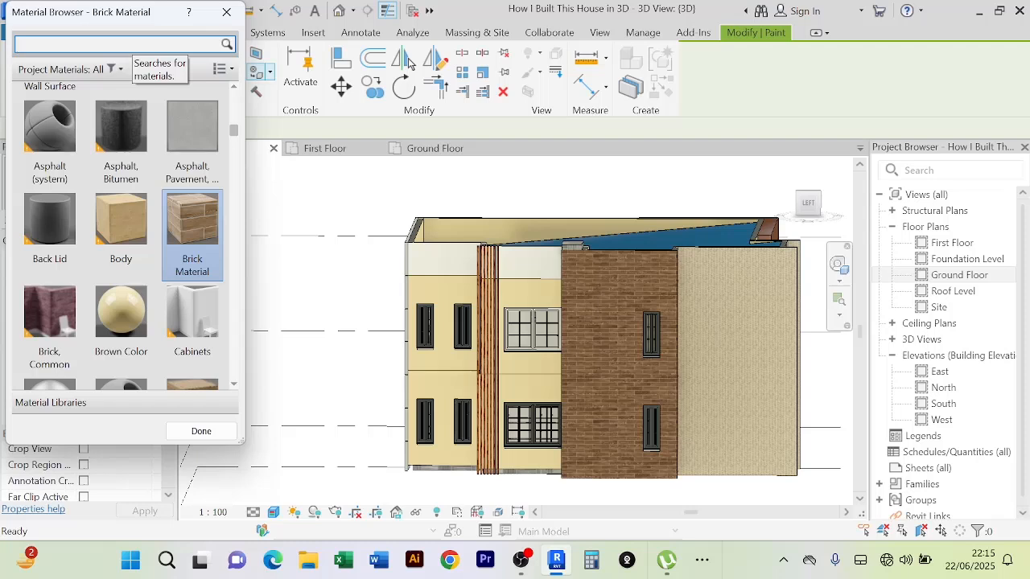
type("dark gr")
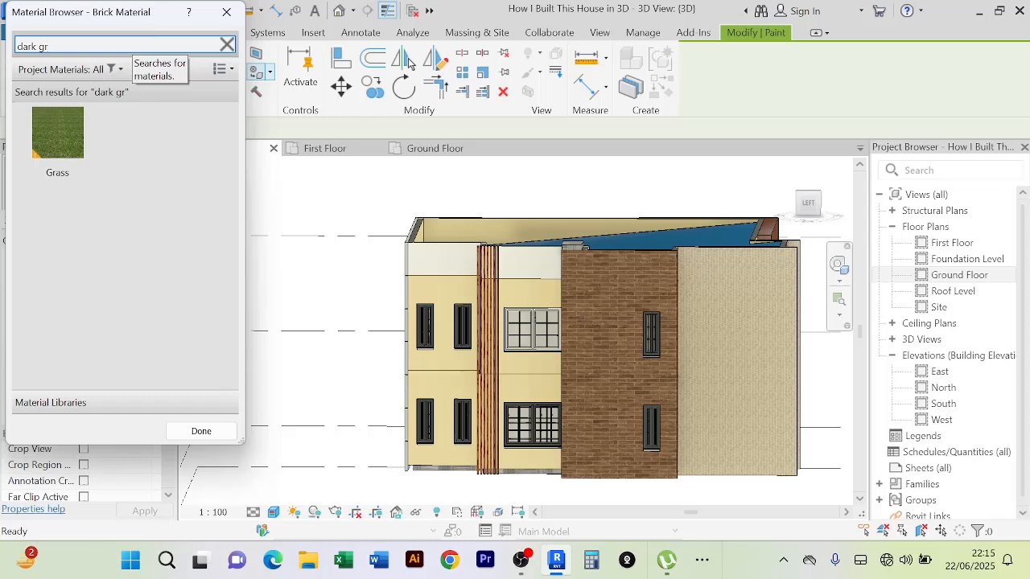
key("BackSpace")
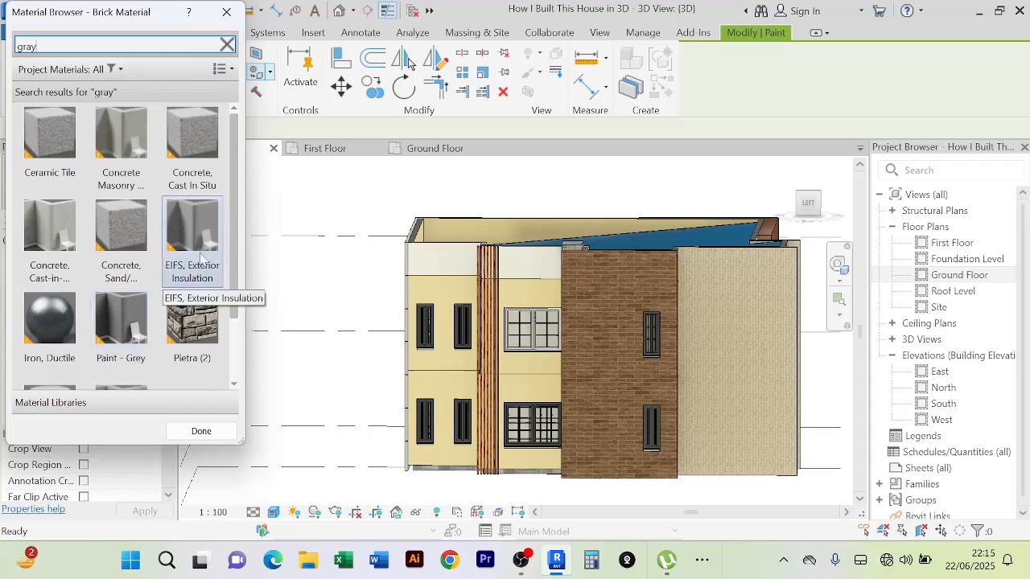
left_click(127, 351)
left_click(526, 273)
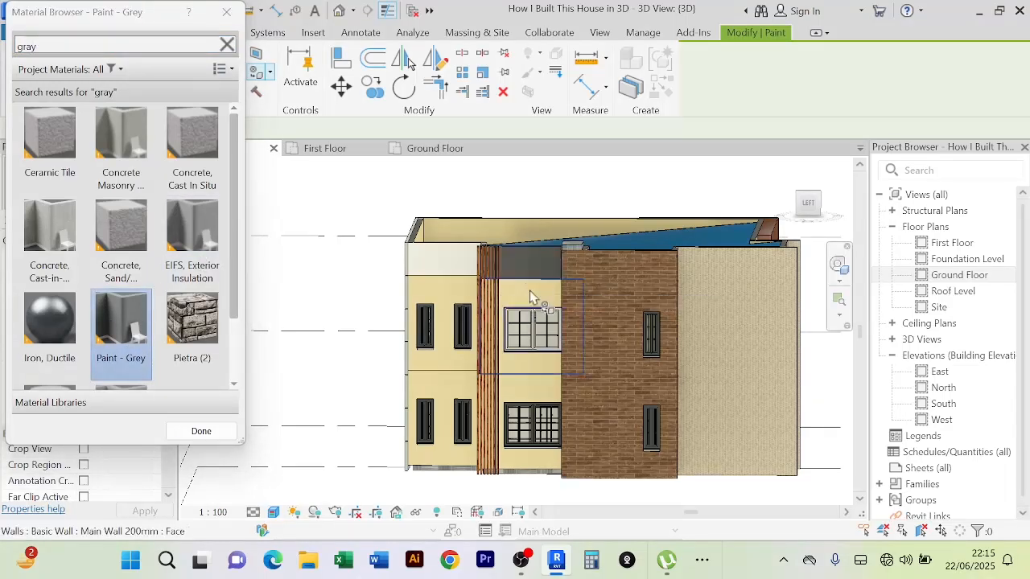
left_click(529, 296)
left_click(531, 394)
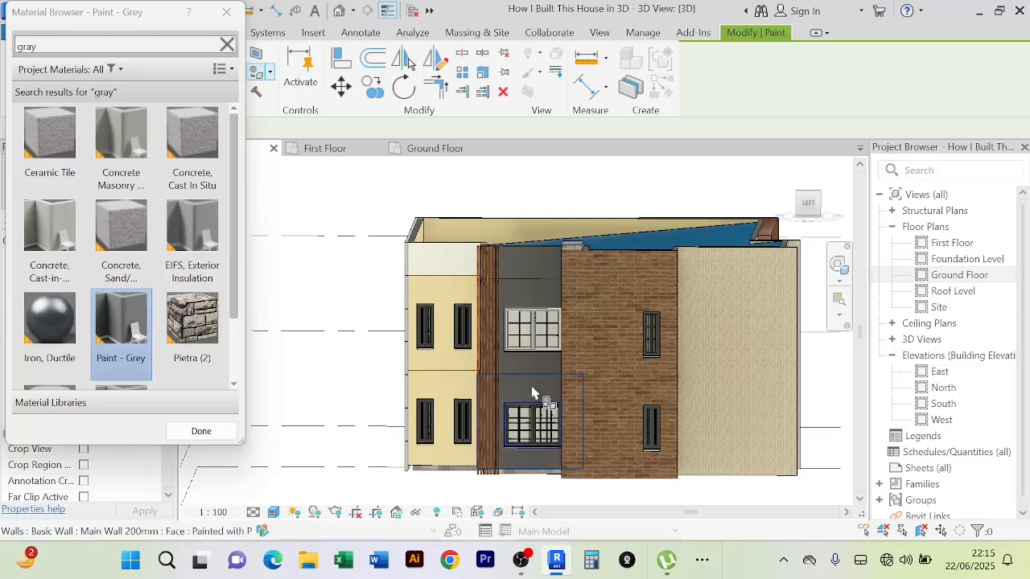
Paint the upper and ground floor return wall faces on the other side of the wood slats with Paint - Grey, and finish painting
scroll(382, 324, "down", 3)
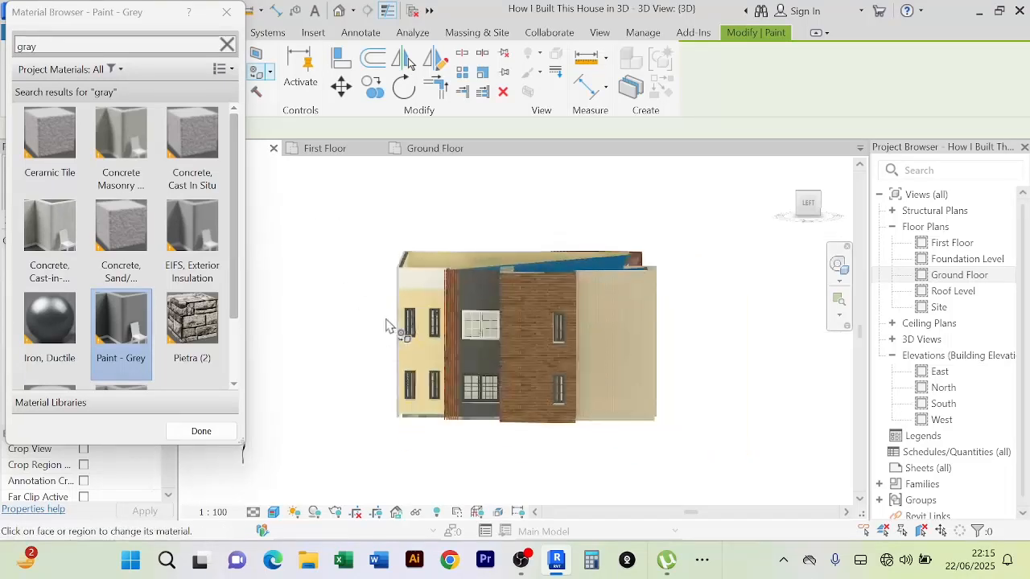
middle_click_drag(402, 322, 443, 320, "shift")
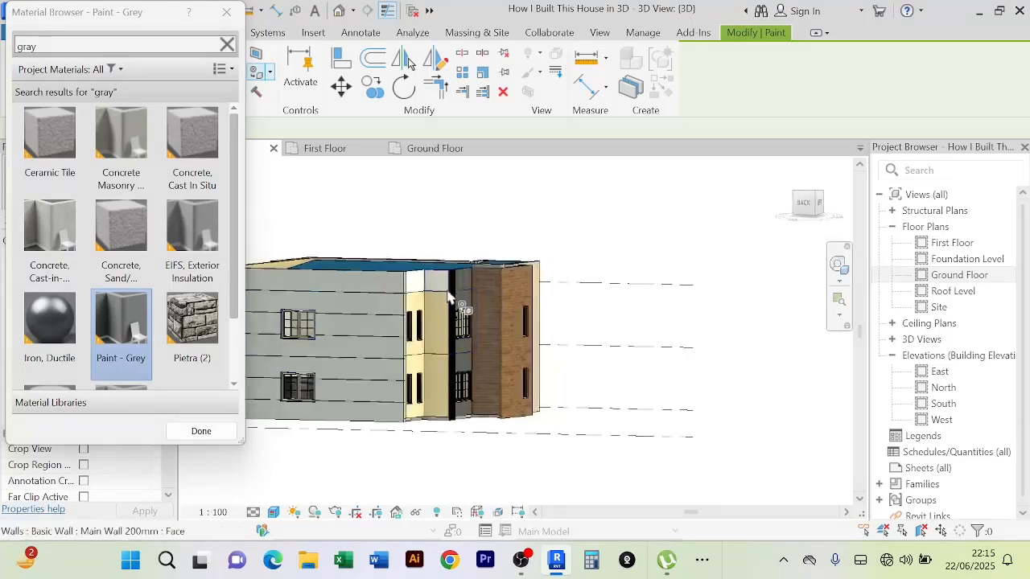
scroll(440, 319, "up", 3)
left_click(439, 338)
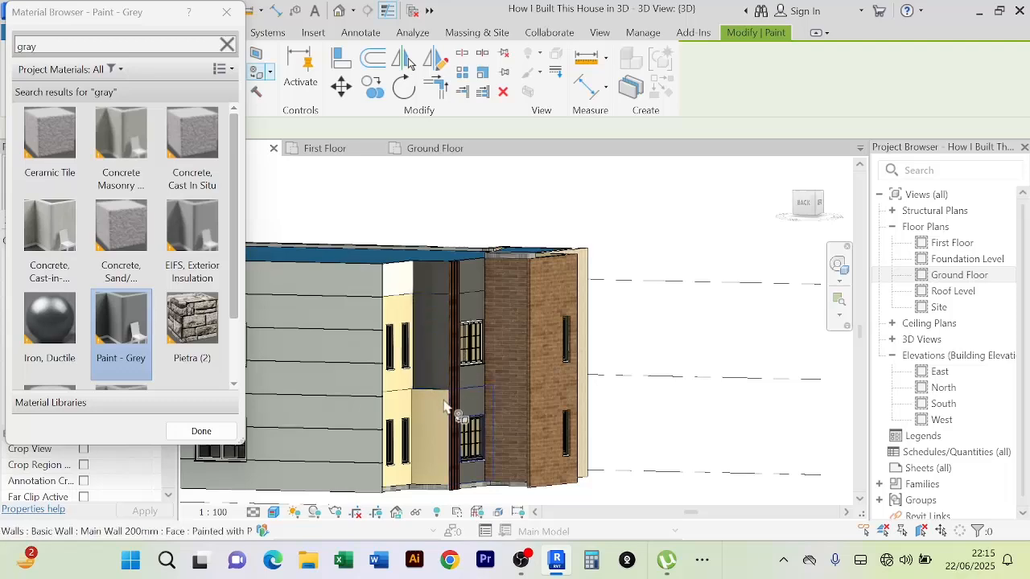
left_click(441, 414)
scroll(442, 414, "down", 5)
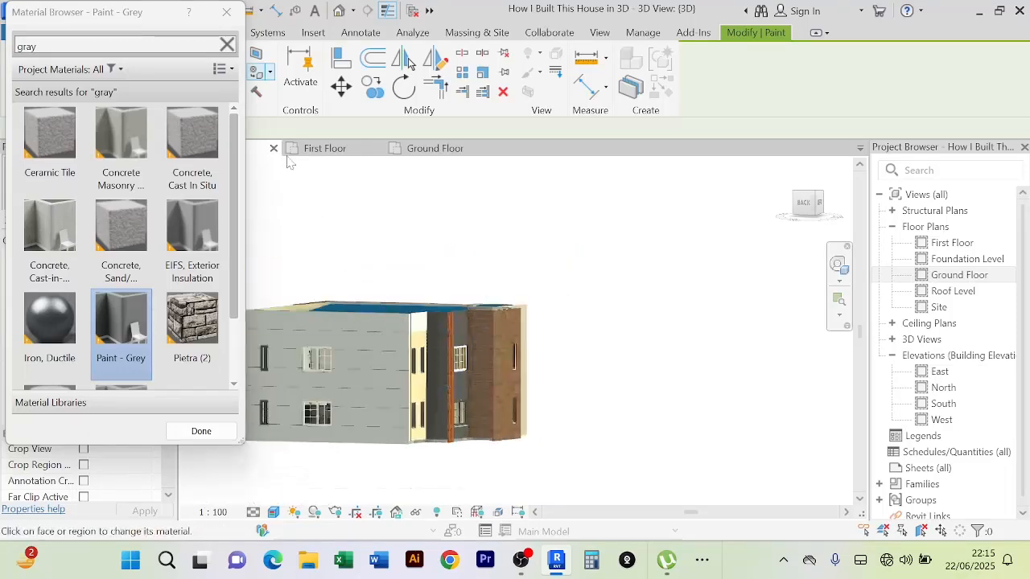
left_click(211, 435)
right_click(633, 193)
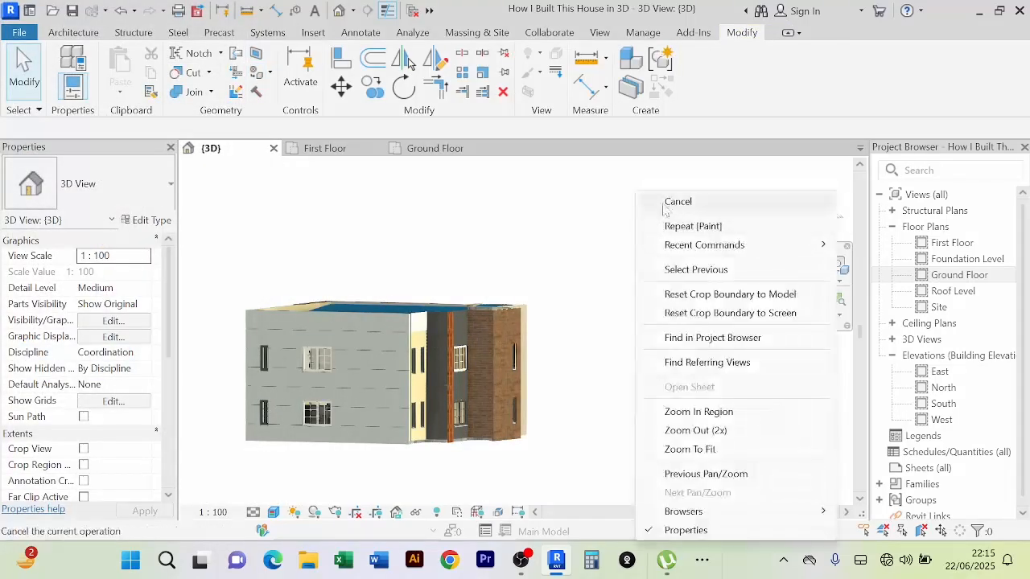
left_click(663, 200)
Examine the grey-painted walls, wood slats and adjoining brick wall of the side facade from several angles and distances
scroll(653, 256, "down", 2)
middle_click_drag(652, 262, 531, 266, "shift")
scroll(530, 311, "up", 2)
scroll(532, 291, "up", 2)
middle_click_drag(562, 233, 553, 309)
scroll(543, 271, "up", 1)
scroll(546, 229, "up", 3)
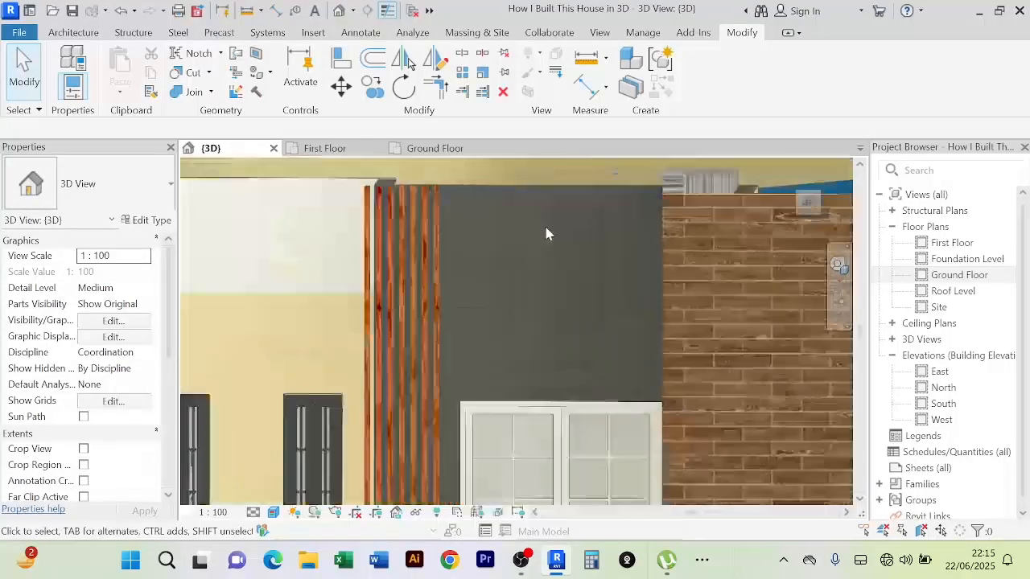
scroll(544, 230, "down", 4)
mouse_move(561, 238)
middle_mouse_down()
mouse_move(577, 241)
mouse_move(567, 224)
mouse_move(652, 250)
mouse_move(749, 252)
mouse_move(563, 251)
middle_mouse_up()
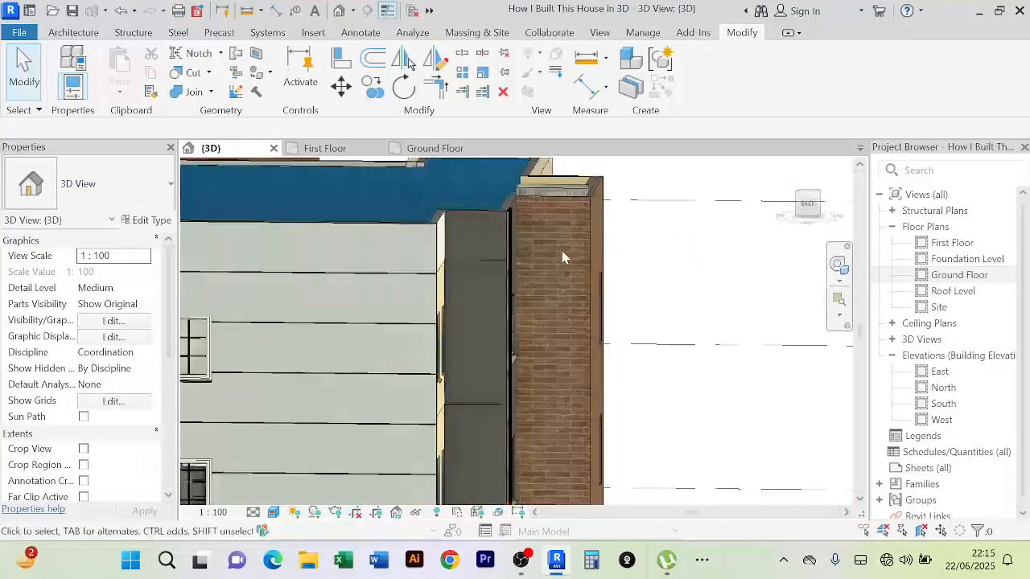
scroll(552, 253, "down", 4)
middle_click_drag(648, 359, 468, 347, "shift")
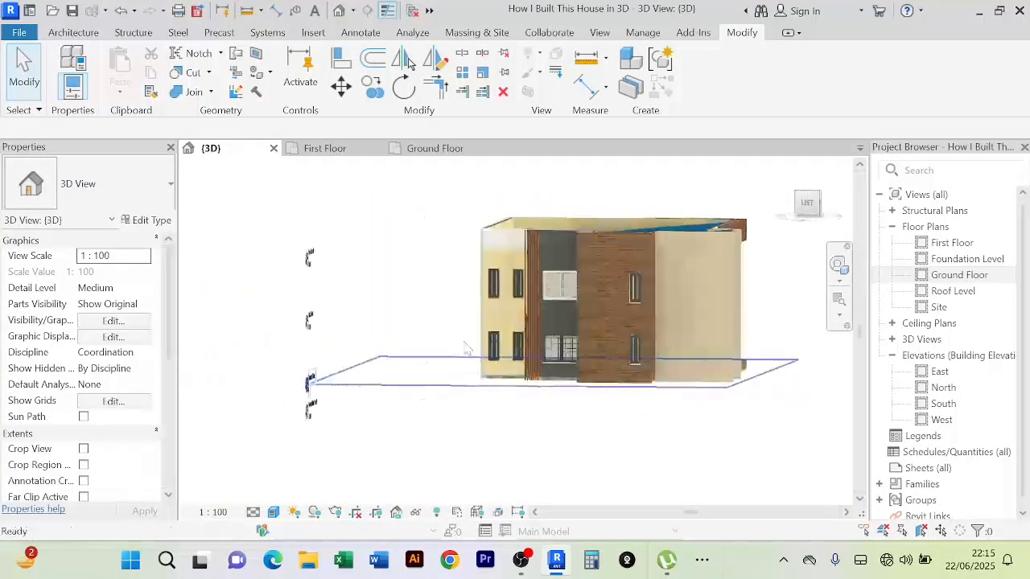
scroll(505, 395, "up", 5)
middle_click_drag(506, 397, 511, 431)
scroll(600, 269, "up", 6)
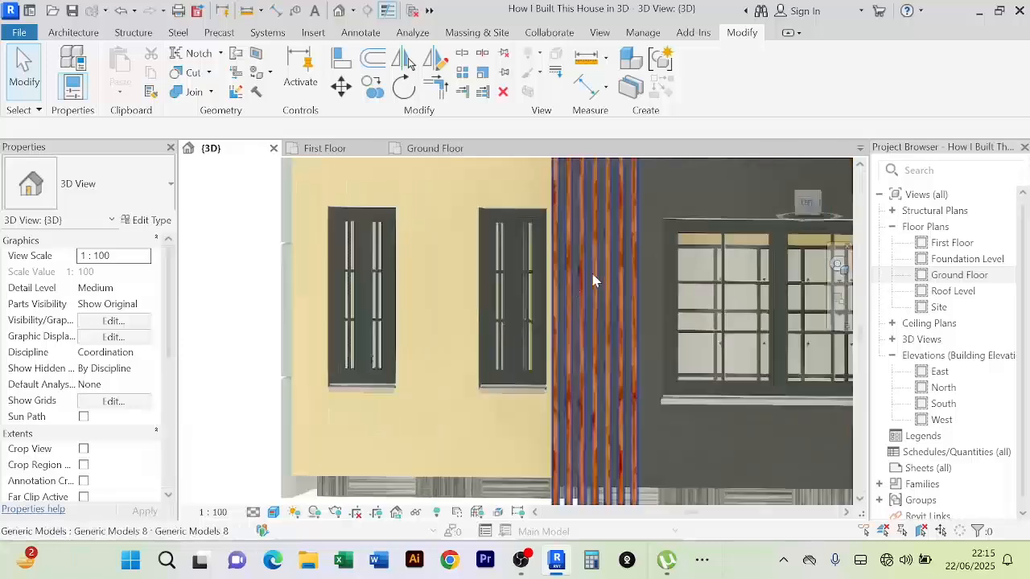
scroll(599, 270, "down", 6)
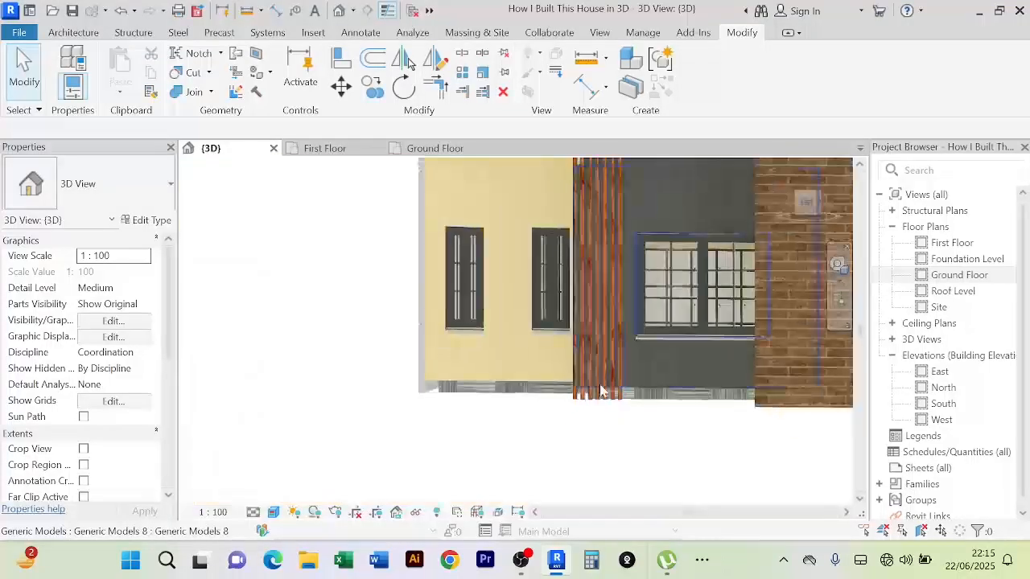
middle_click_drag(592, 438, 519, 440, "shift")
scroll(555, 449, "down", 2)
scroll(550, 219, "up", 2)
scroll(532, 249, "down", 2)
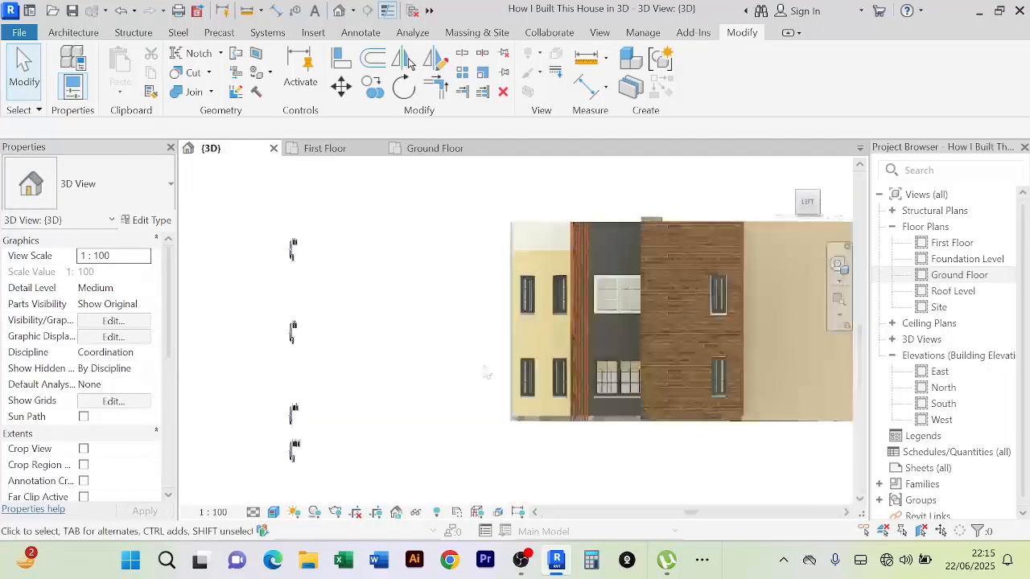
scroll(545, 230, "up", 2)
scroll(368, 306, "down", 2)
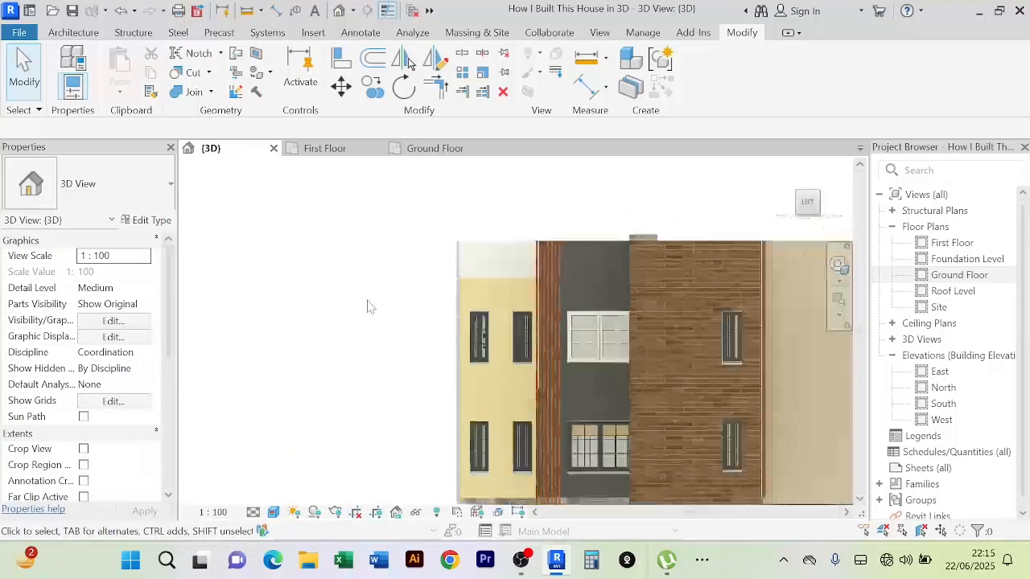
Open the rear wall's grey cladding model for in-place editing to check its extrusion's material, and leave without changes
middle_click_drag(368, 303, 442, 281, "shift")
left_click(440, 279)
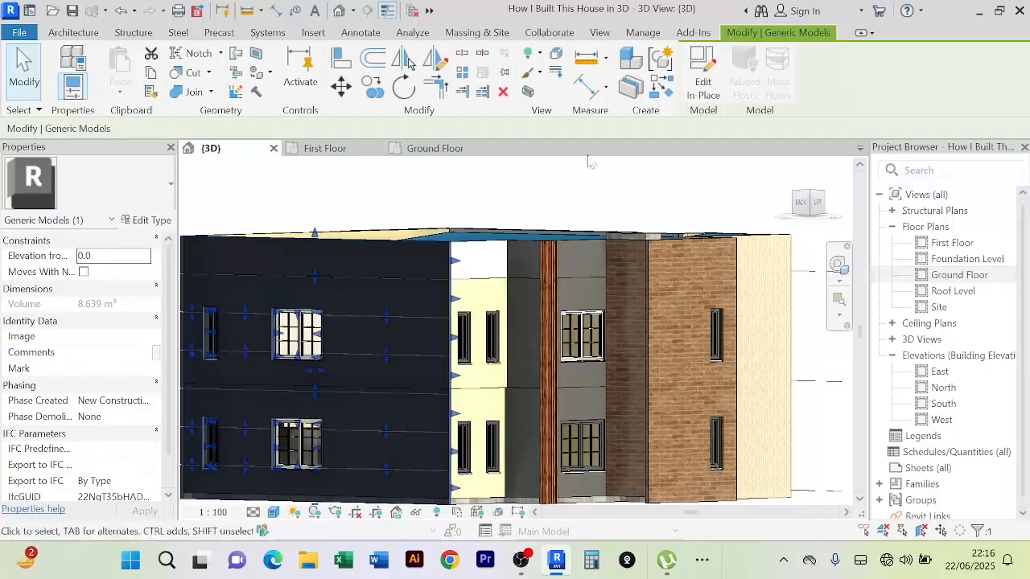
left_click(697, 90)
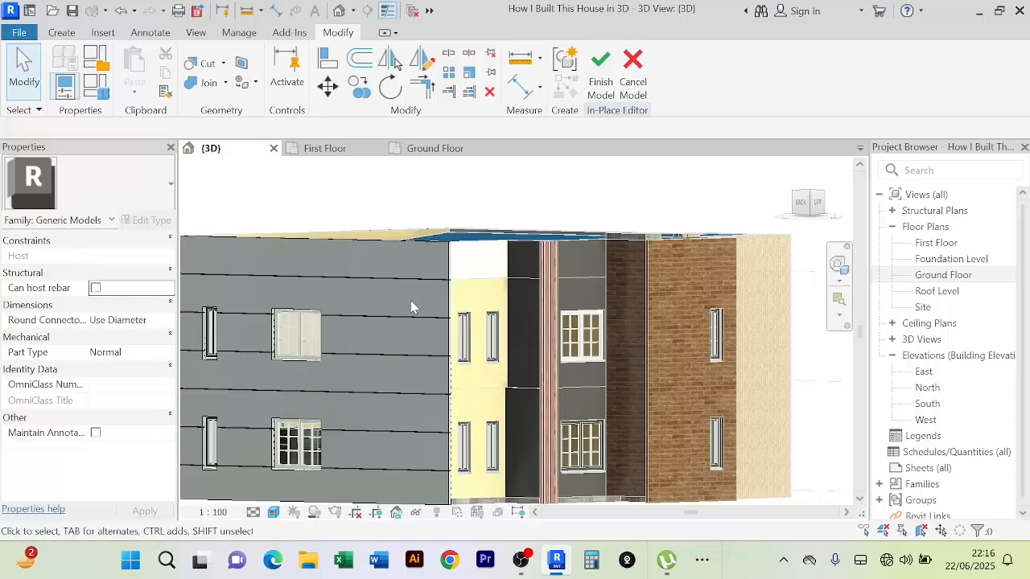
left_click(366, 318)
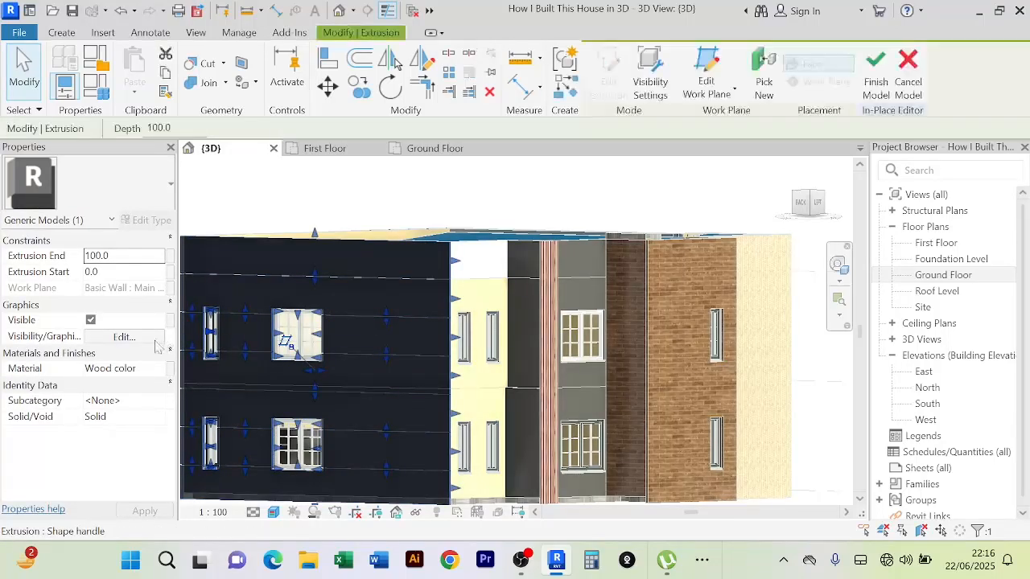
left_click(909, 68)
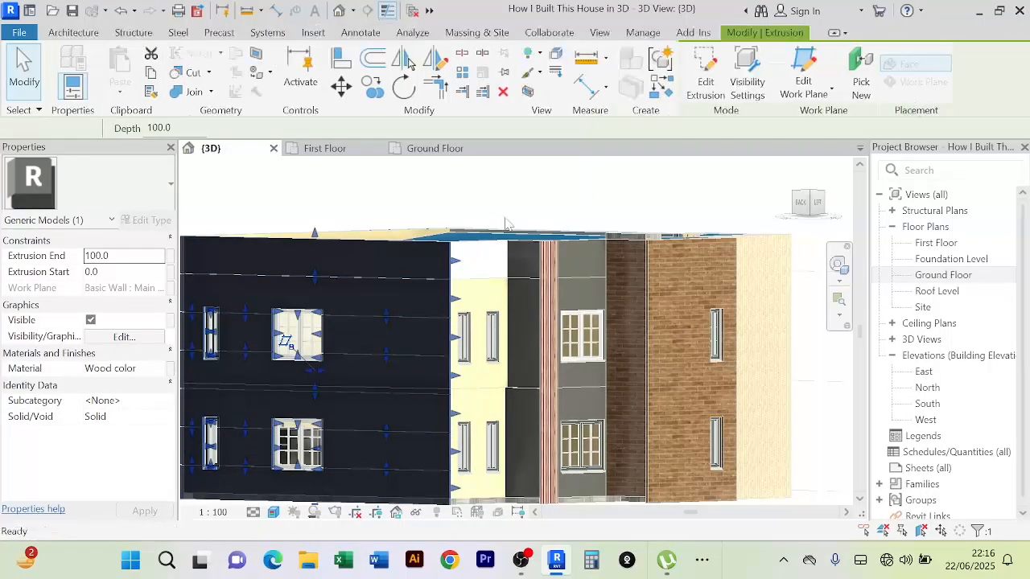
left_click(523, 213)
Paint the cream upper and ground floor wall faces around the narrow windows with the Wood color material, and finish painting
scroll(579, 209, "down", 3)
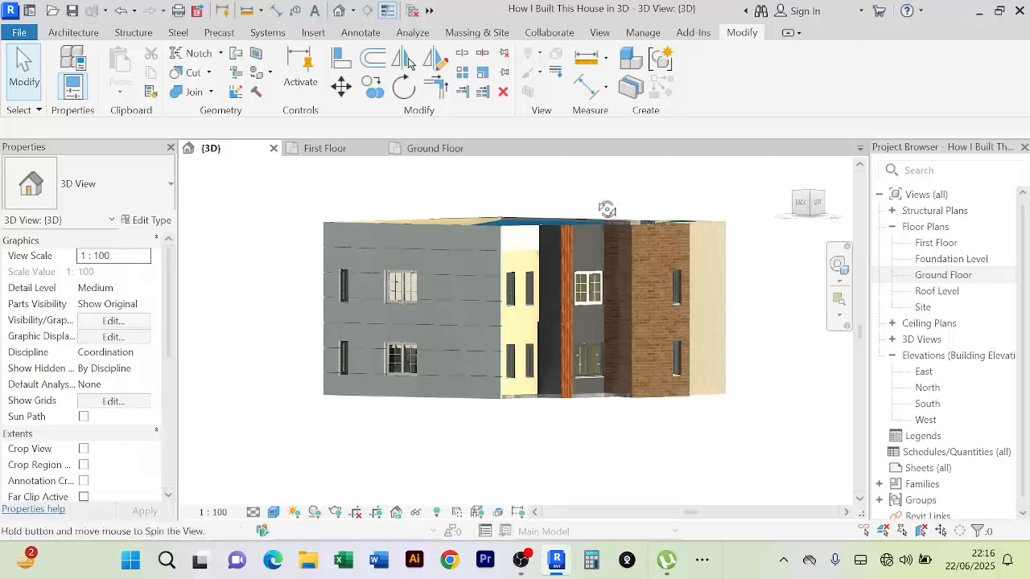
middle_click_drag(608, 209, 450, 239, "shift")
scroll(463, 253, "up", 5)
scroll(466, 240, "down", 2)
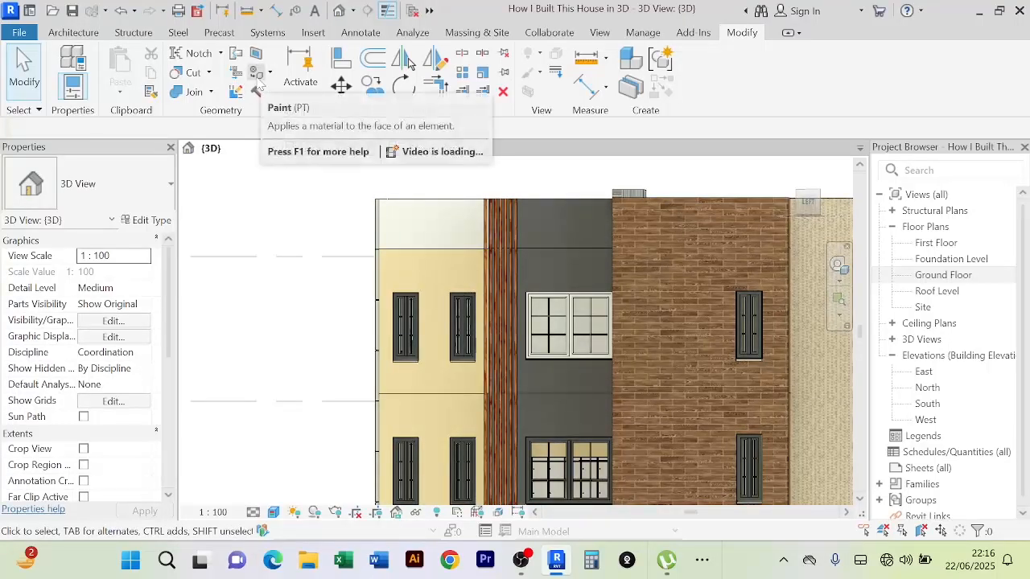
left_click(257, 90)
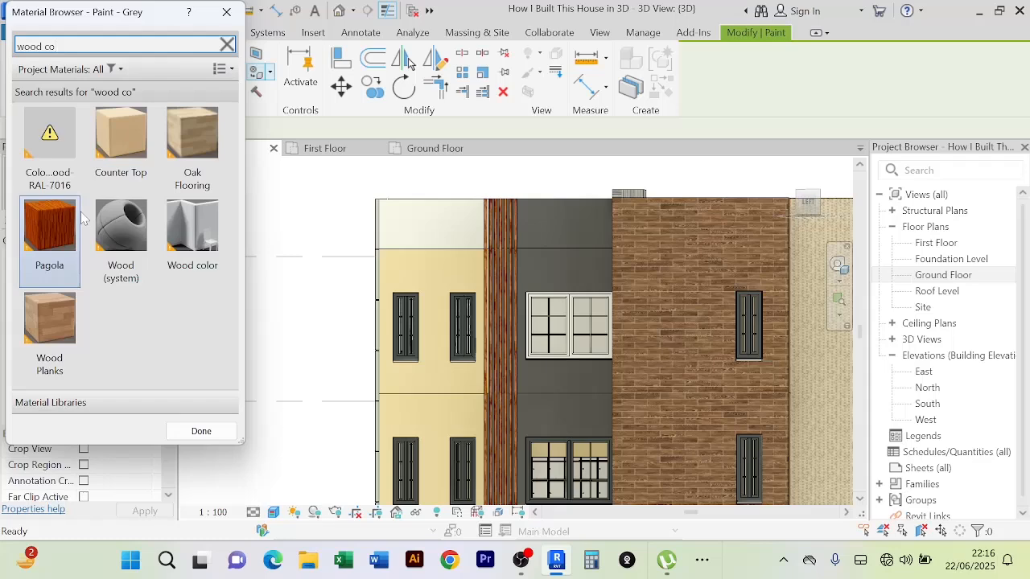
left_click(197, 252)
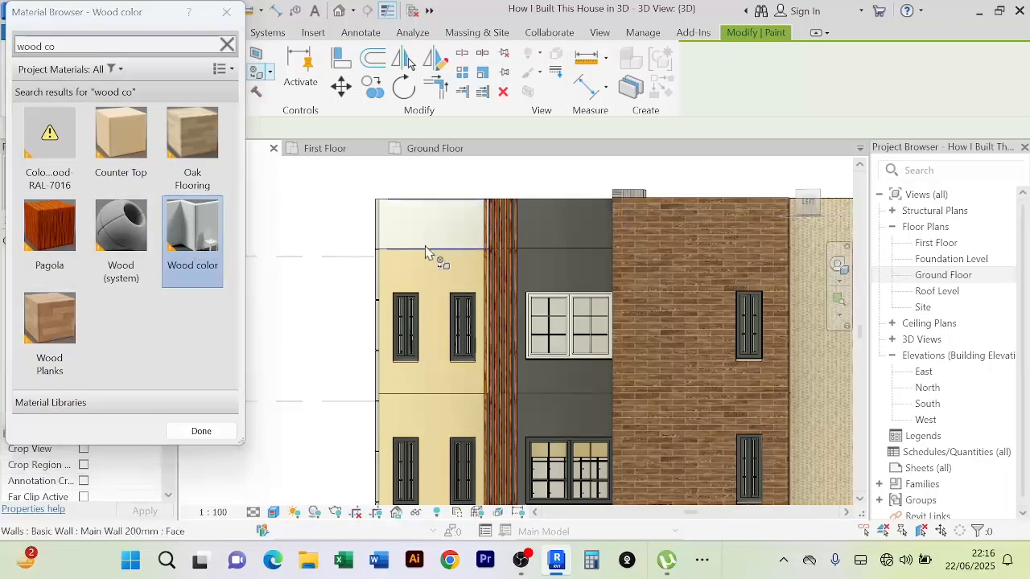
left_click(439, 282)
middle_click_drag(443, 277, 481, 182)
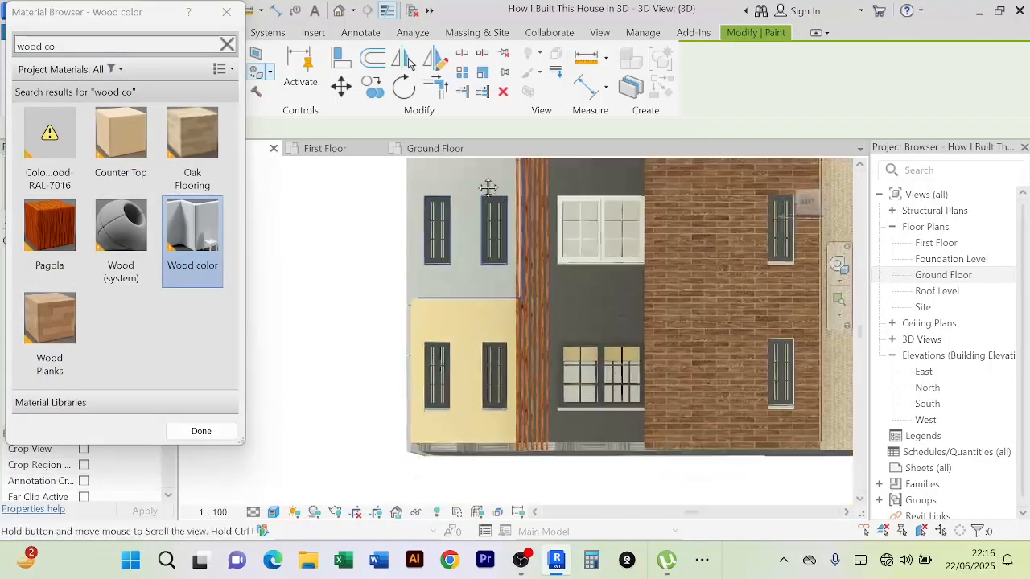
left_click(452, 343)
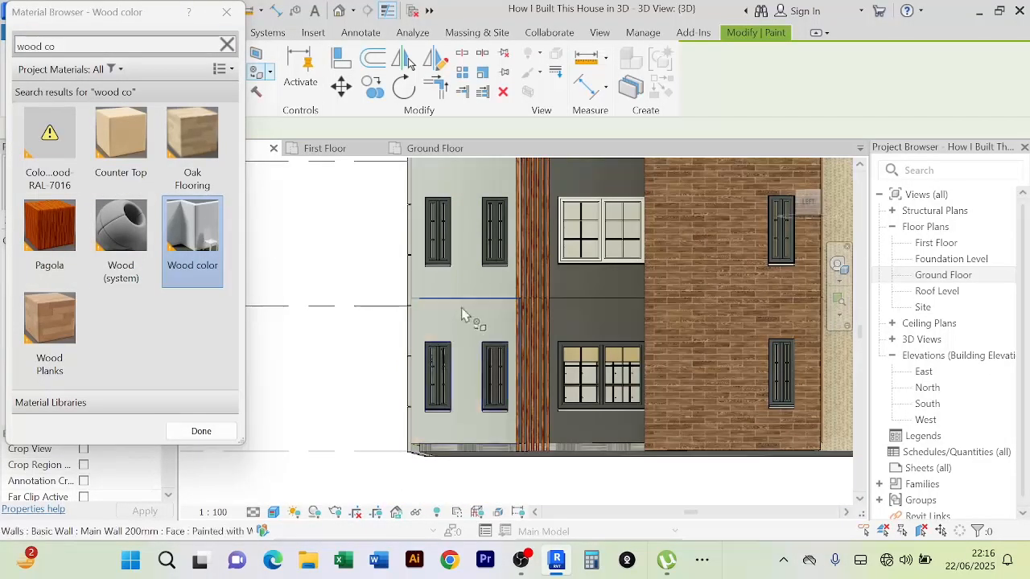
left_click(201, 431)
Examine the whole house exterior from the front, the glazed corner and both side facades
scroll(343, 344, "down", 1)
scroll(343, 344, "down", 1)
middle_click_drag(342, 339, 365, 391, "shift")
scroll(626, 420, "up", 2)
scroll(628, 424, "down", 1)
middle_click_drag(629, 428, 394, 434, "shift")
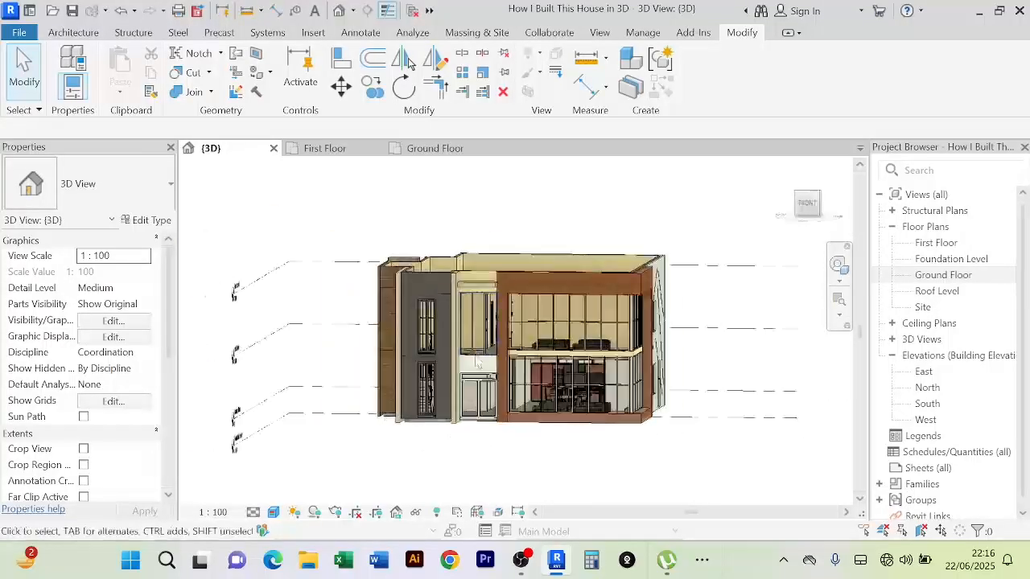
scroll(531, 251, "up", 5)
scroll(564, 239, "down", 3)
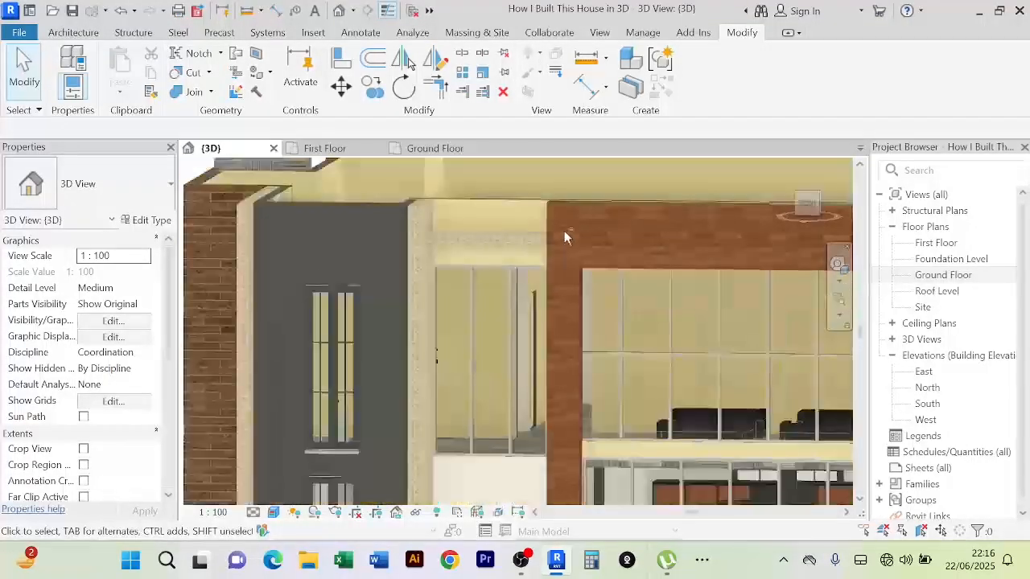
middle_click_drag(565, 237, 526, 210, "shift")
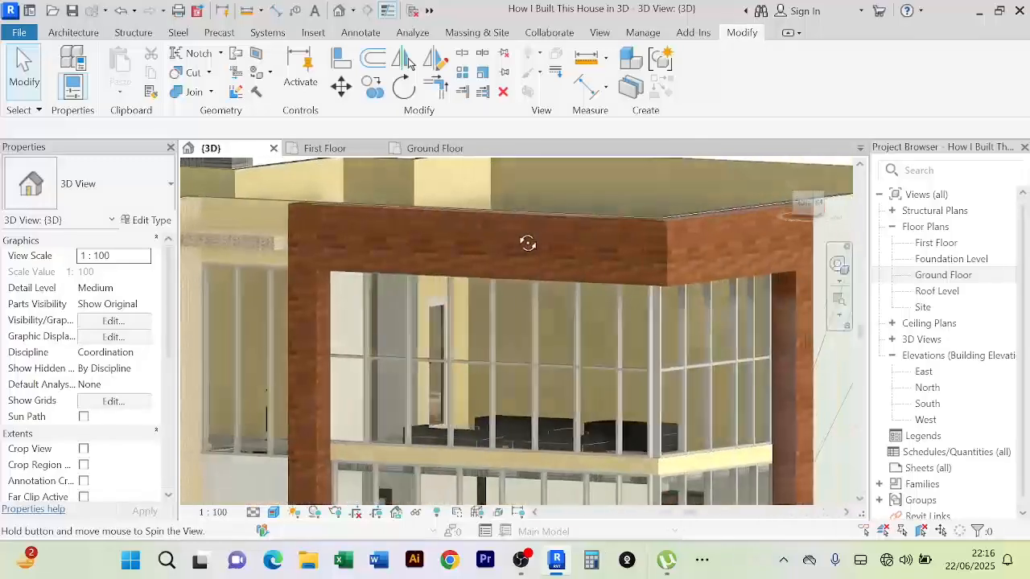
scroll(512, 229, "down", 5)
middle_click_drag(609, 434, 476, 432, "shift")
scroll(472, 430, "up", 4)
scroll(472, 430, "down", 3)
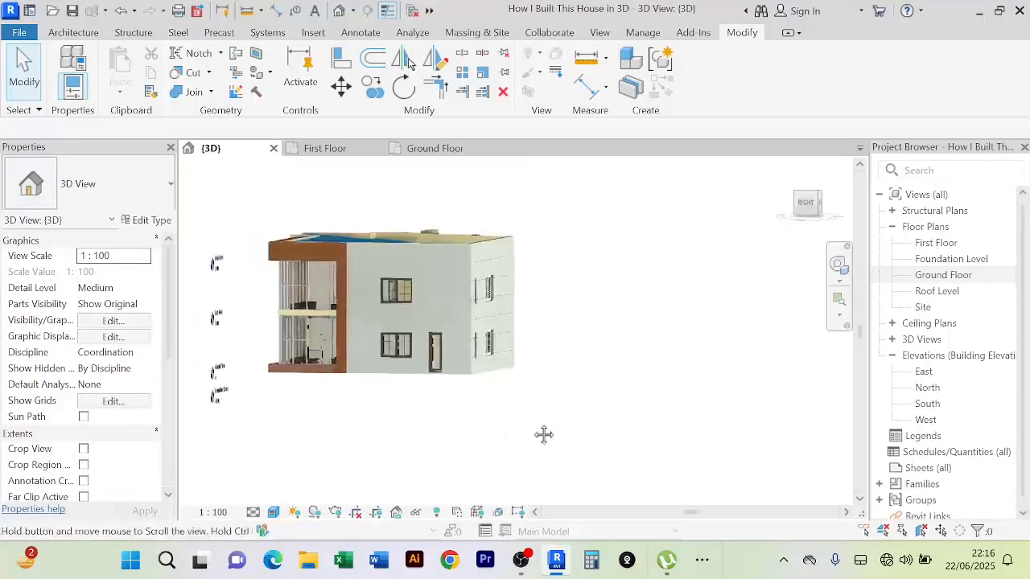
middle_click_drag(544, 434, 612, 434, "shift")
scroll(431, 419, "up", 4)
scroll(426, 419, "down", 4)
mouse_move(510, 419)
middle_mouse_down("shift")
mouse_move(579, 414)
mouse_move(517, 405)
mouse_move(638, 407)
mouse_move(515, 417)
middle_mouse_up("shift")
scroll(523, 398, "up", 2)
scroll(525, 399, "down", 2)
scroll(629, 214, "up", 4)
scroll(630, 214, "down", 4)
scroll(656, 229, "up", 4)
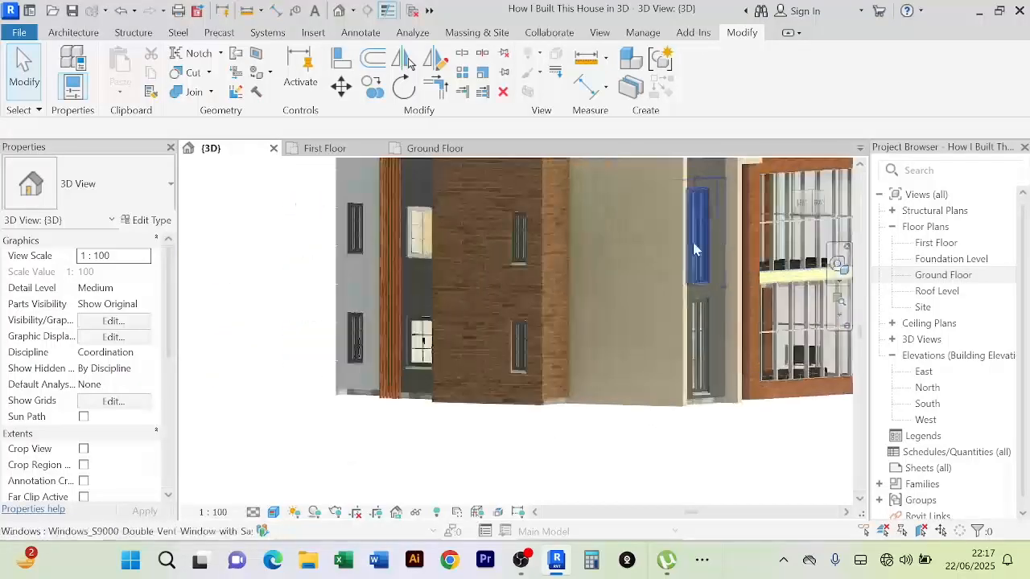
Examine the house exterior from the side, the front and the glazed corner round to the plain side facade
scroll(656, 229, "down", 4)
middle_click_drag(689, 420, 581, 426, "shift")
scroll(608, 425, "down", 5)
scroll(681, 431, "up", 4)
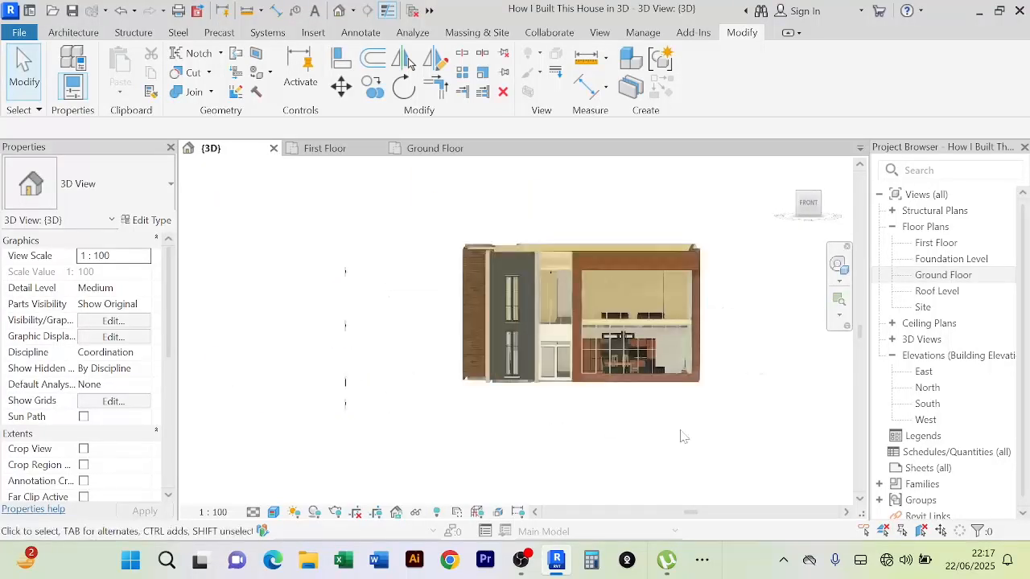
scroll(681, 432, "down", 4)
middle_click_drag(692, 440, 675, 453)
scroll(710, 361, "up", 1)
scroll(711, 364, "up", 1)
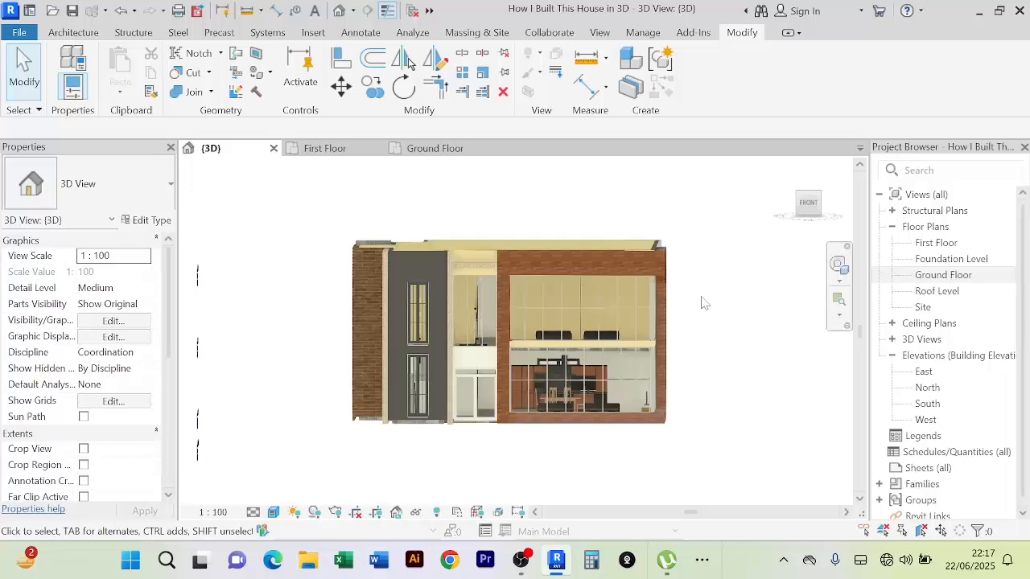
mouse_move(701, 303)
middle_mouse_down("shift")
mouse_move(716, 311)
mouse_move(547, 321)
mouse_move(657, 317)
mouse_move(657, 306)
mouse_move(699, 290)
middle_mouse_up("shift")
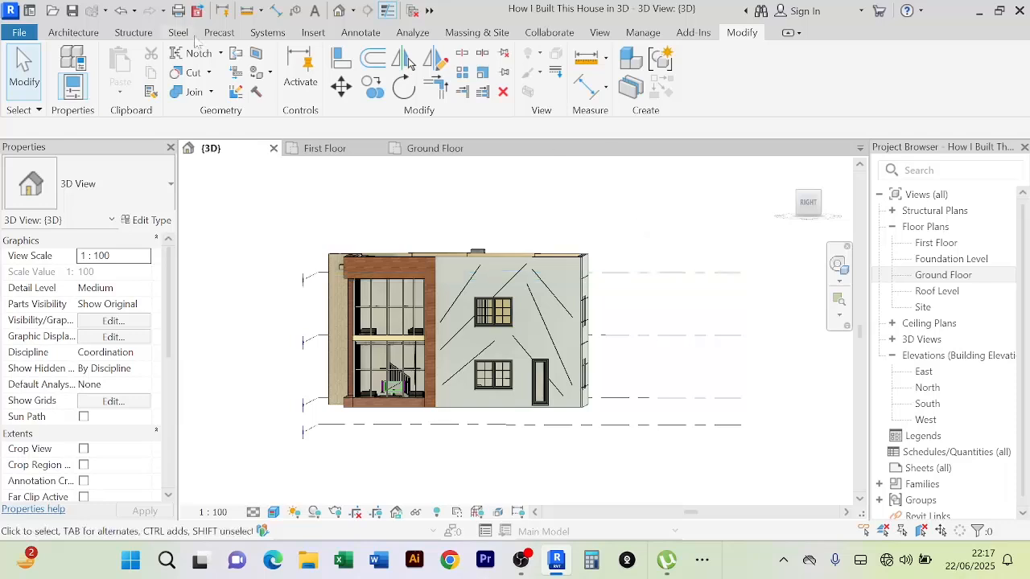
Create a new in-place model in the Generic Models category, accepting the default name
left_click(64, 33)
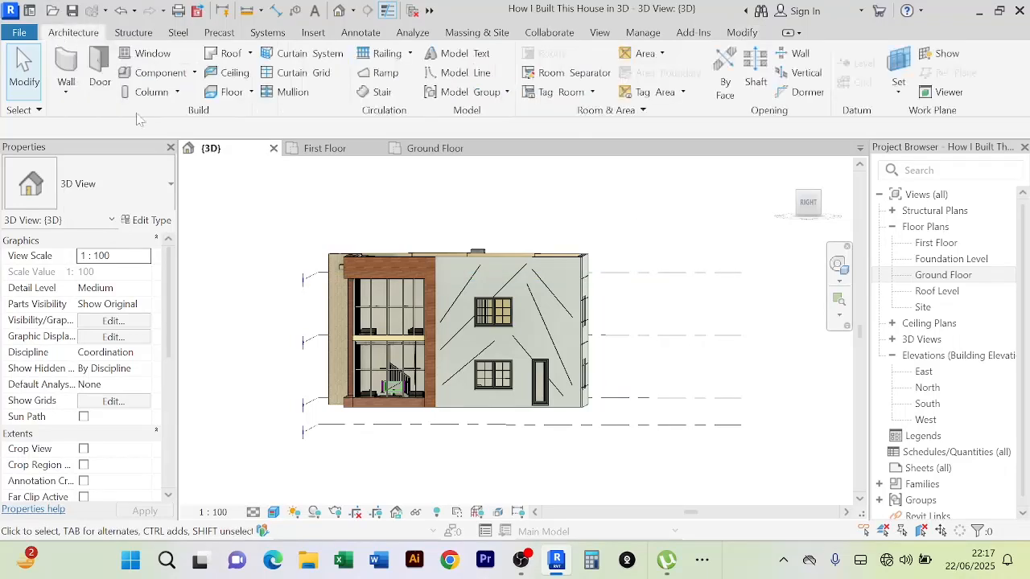
left_click(194, 74)
left_click(187, 149)
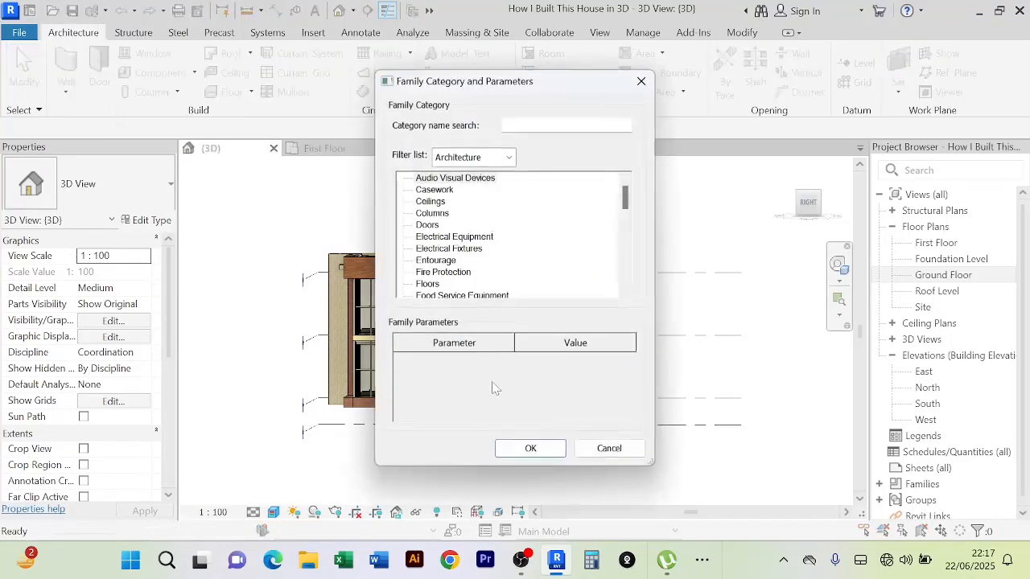
left_click(450, 249)
scroll(454, 259, "down", 2)
left_click(454, 260)
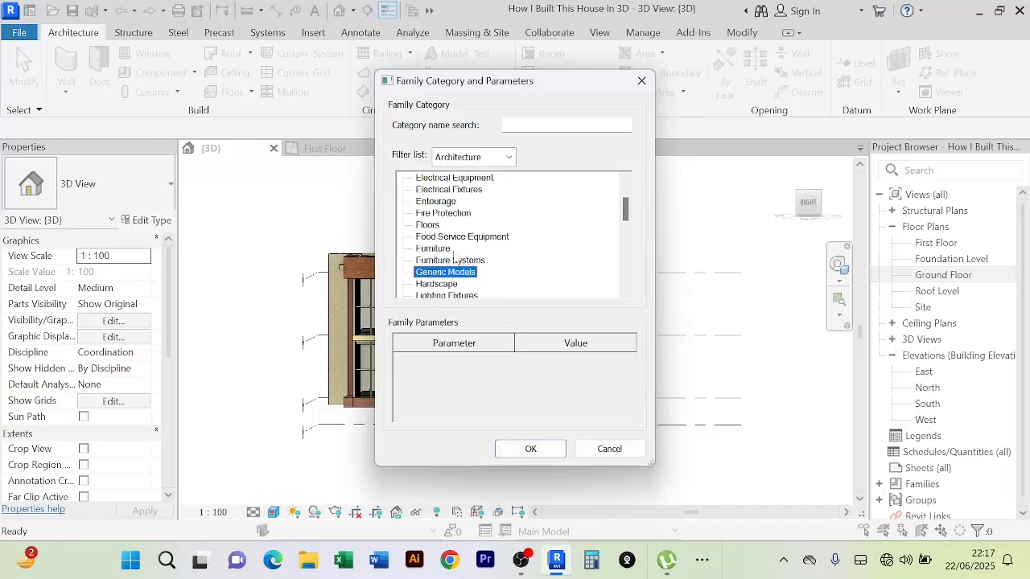
left_click(530, 449)
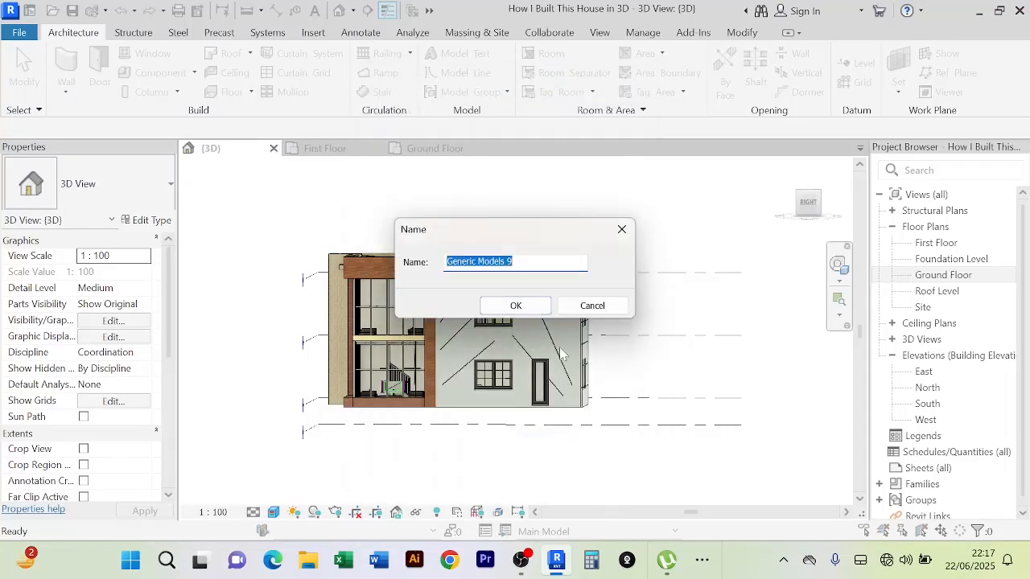
left_click(524, 306)
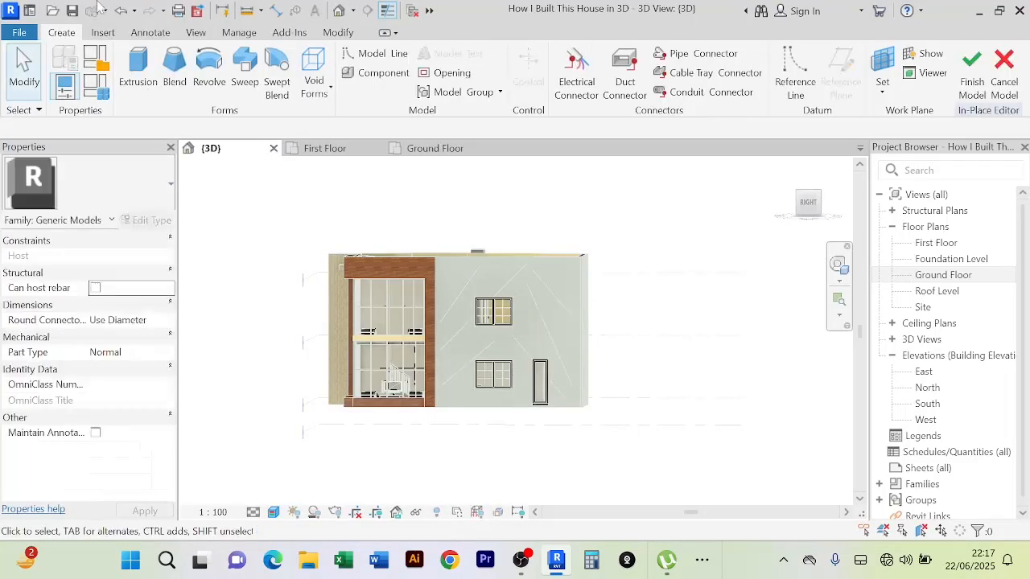
Start an extrusion and set its work plane by picking the plain side facade's plane near its rear edge
left_click(138, 68)
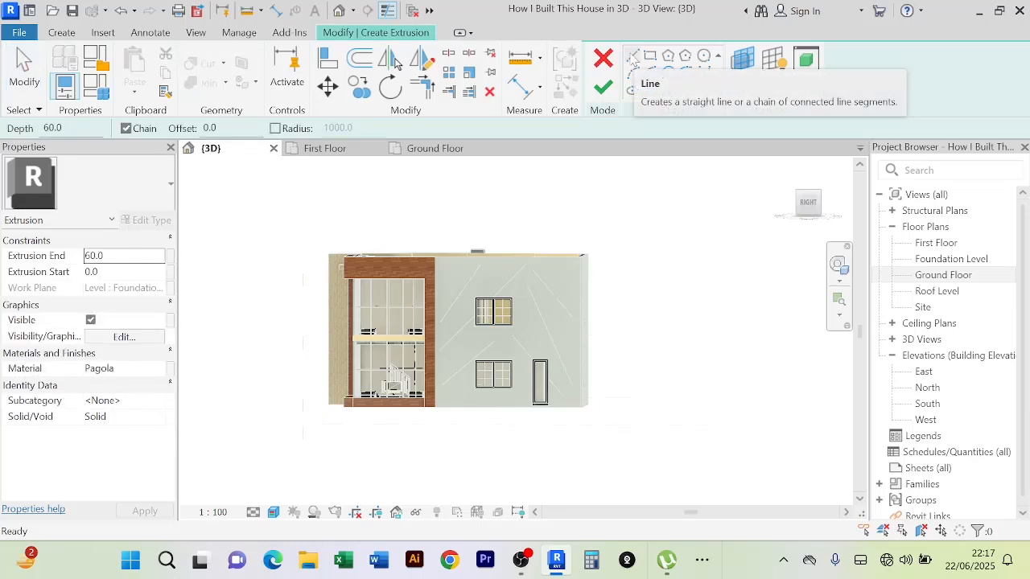
left_click(743, 69)
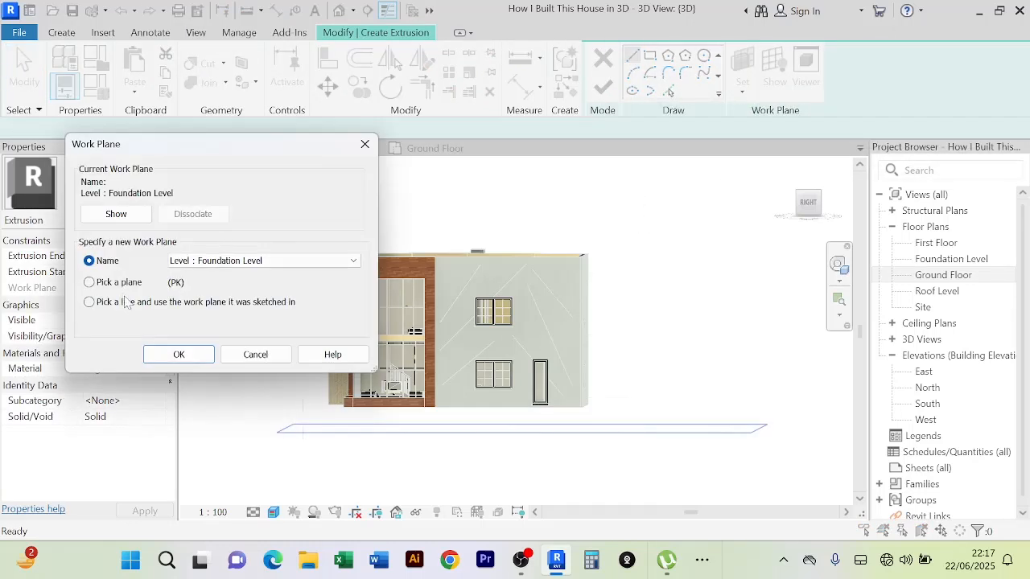
left_click(112, 283)
left_click(178, 353)
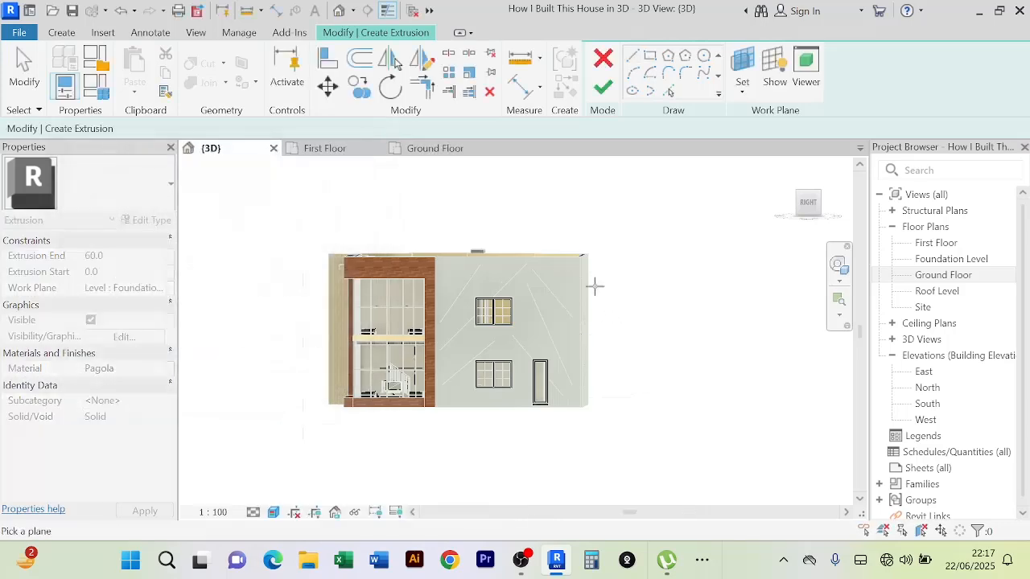
left_click(573, 265)
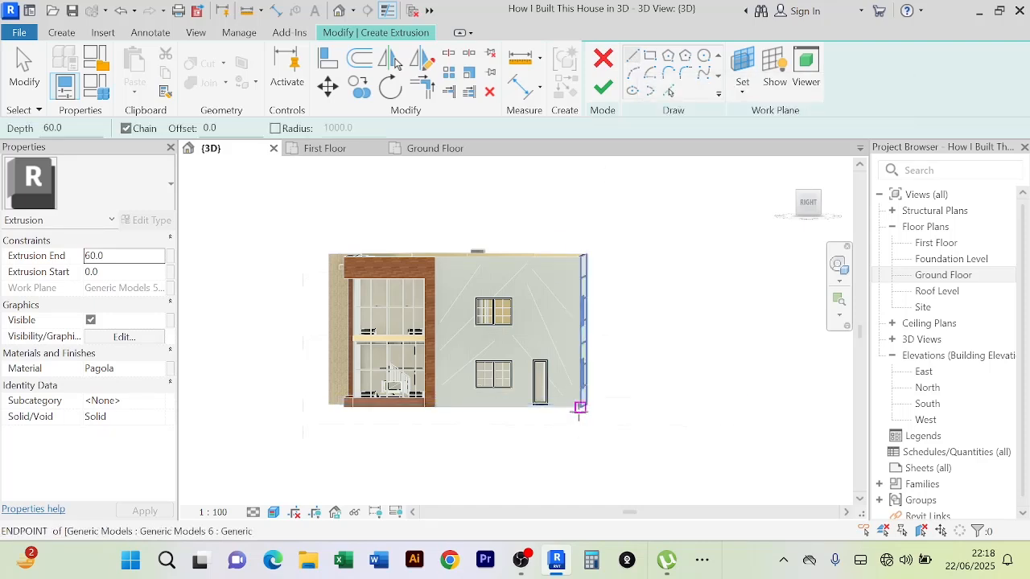
Sketch a closed sail-shaped profile from the wall's rear base corner to peaks above the roof and the front roof corner, extrude it 60 mm, and finish the model
left_click(576, 408)
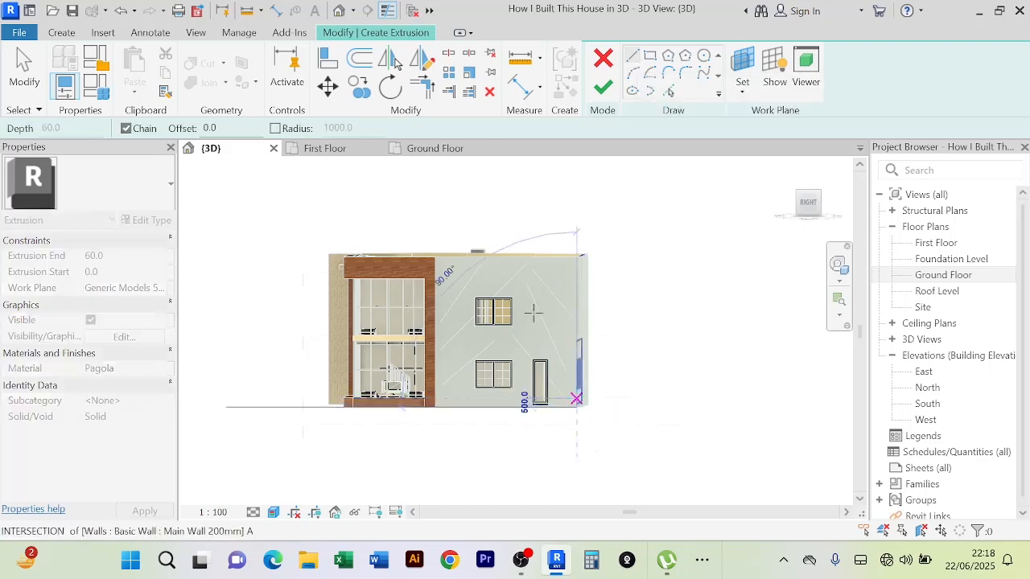
left_click(477, 229)
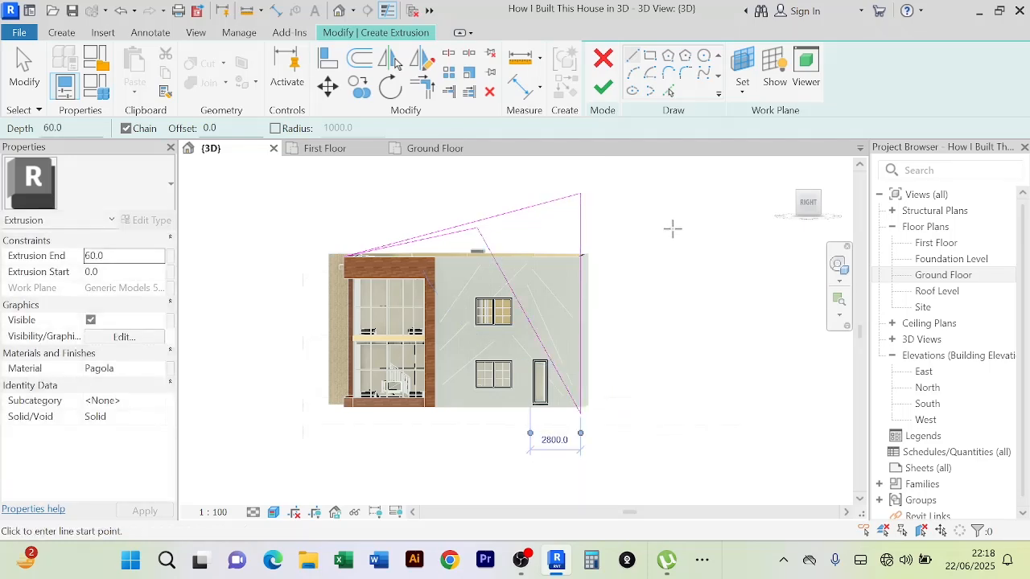
left_click(603, 87)
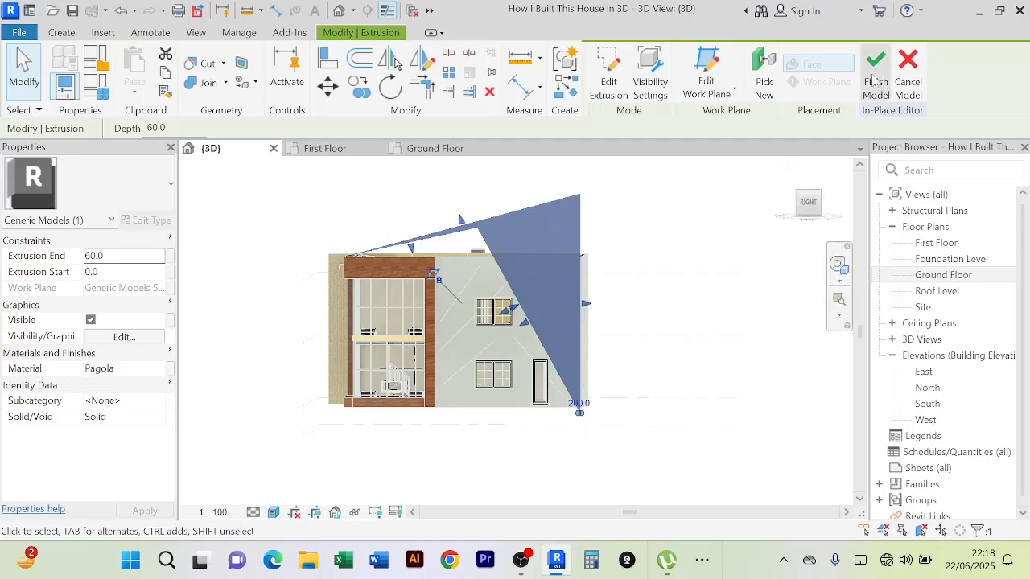
left_click(876, 78)
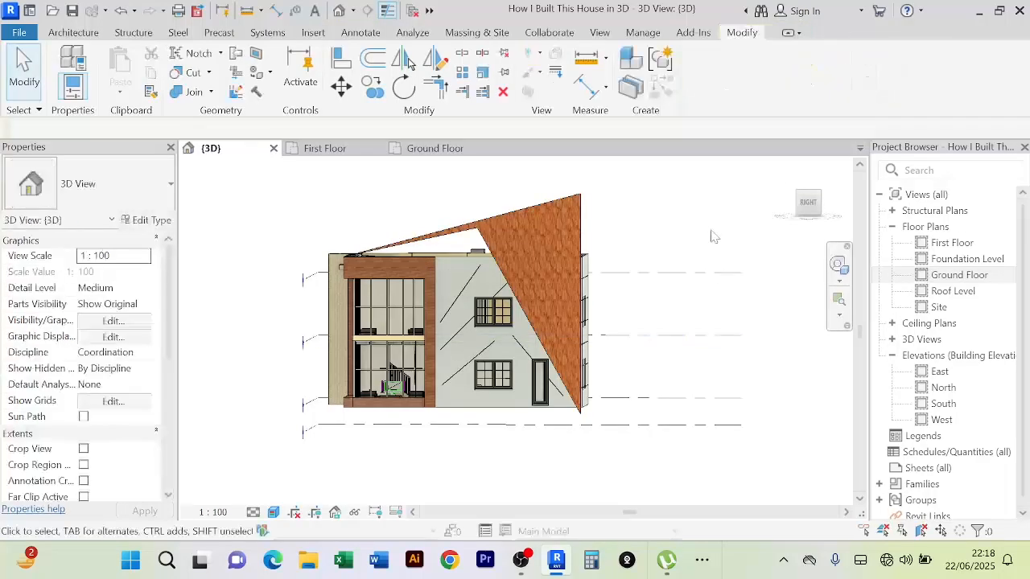
Examine the new angular panel against the side facade and roof from several angles and distances
middle_click_drag(701, 233, 637, 500, "shift")
scroll(707, 298, "up", 5)
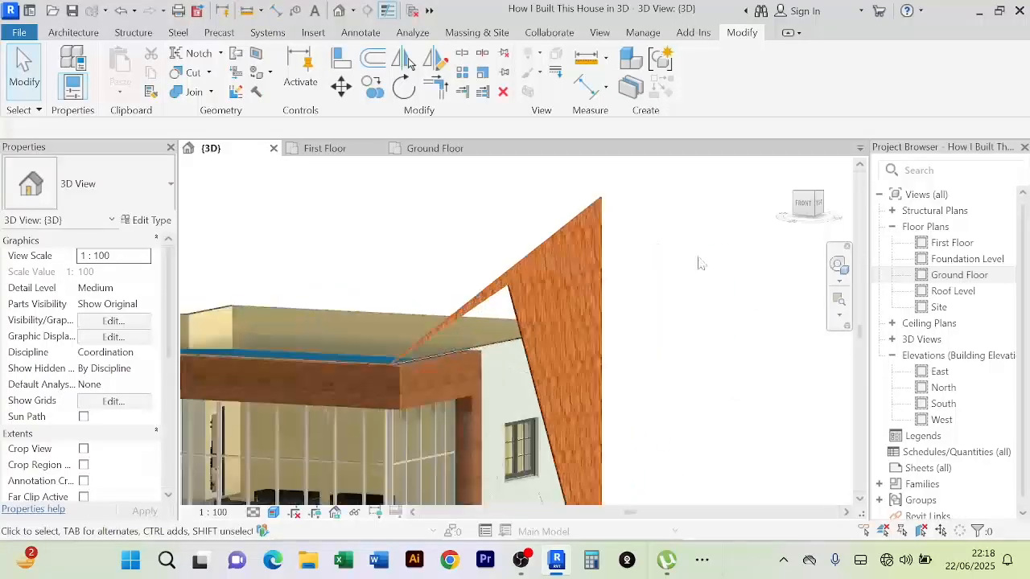
middle_click_drag(699, 264, 595, 248, "shift")
scroll(586, 290, "down", 5)
scroll(448, 347, "up", 6)
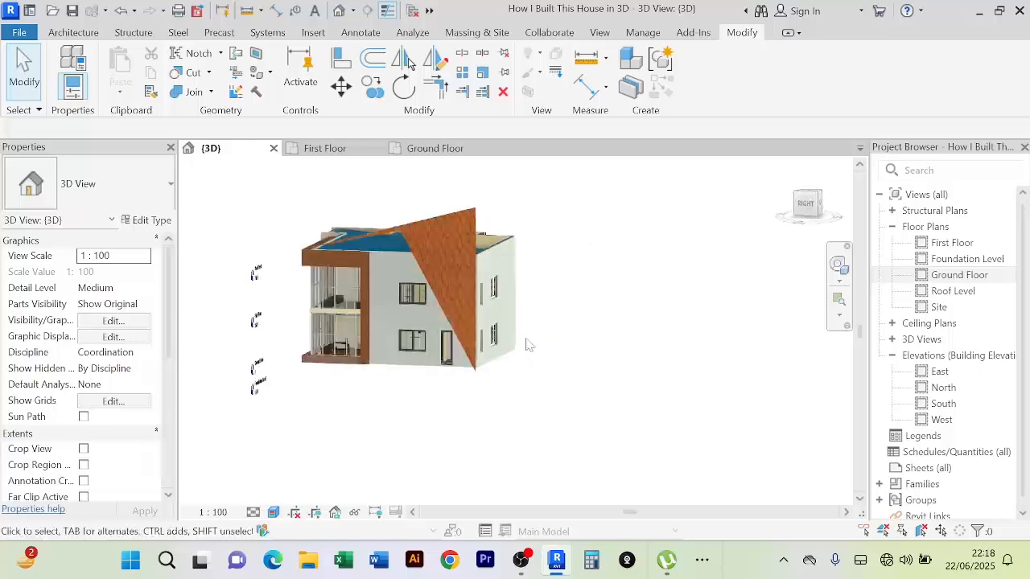
middle_click_drag(640, 312, 669, 331)
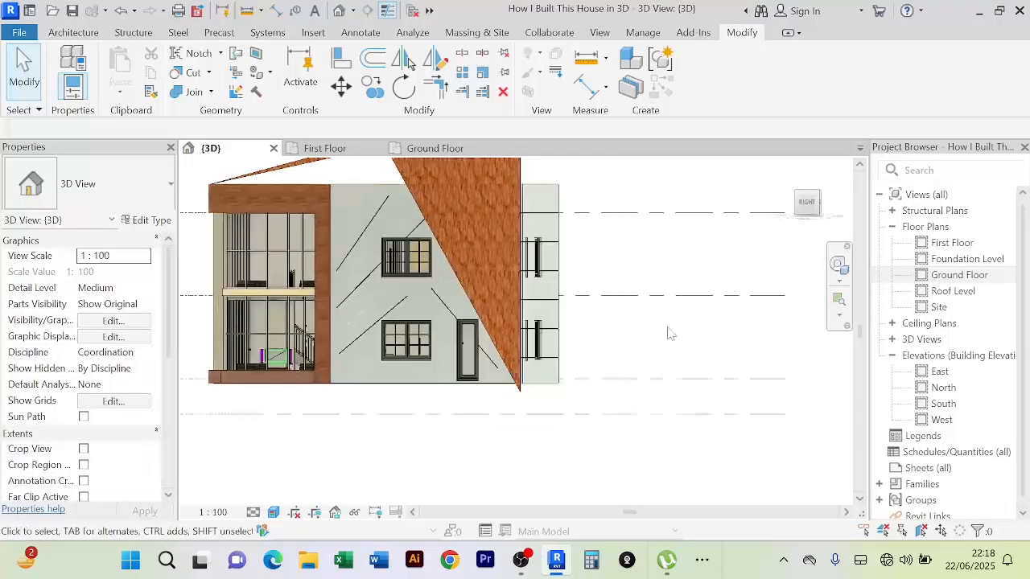
scroll(667, 332, "down", 3)
middle_click_drag(618, 438, 622, 469, "shift")
scroll(602, 430, "up", 3)
scroll(584, 467, "down", 3)
scroll(657, 469, "up", 3)
scroll(657, 470, "down", 2)
scroll(563, 314, "up", 3)
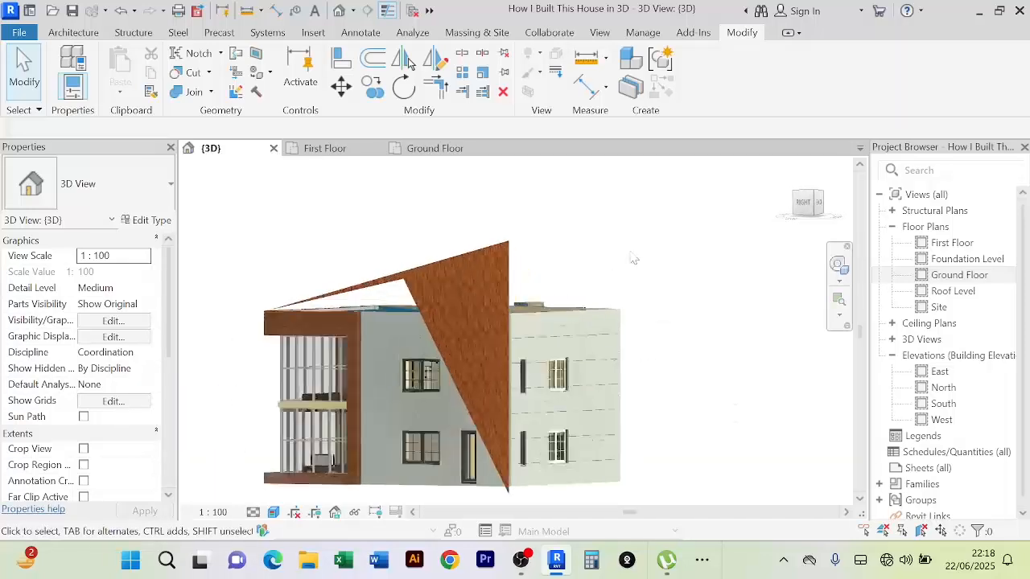
scroll(633, 258, "down", 3)
middle_click_drag(656, 284, 648, 301, "shift")
scroll(552, 263, "up", 2)
middle_click_drag(601, 270, 604, 241, "shift")
scroll(450, 260, "up", 3)
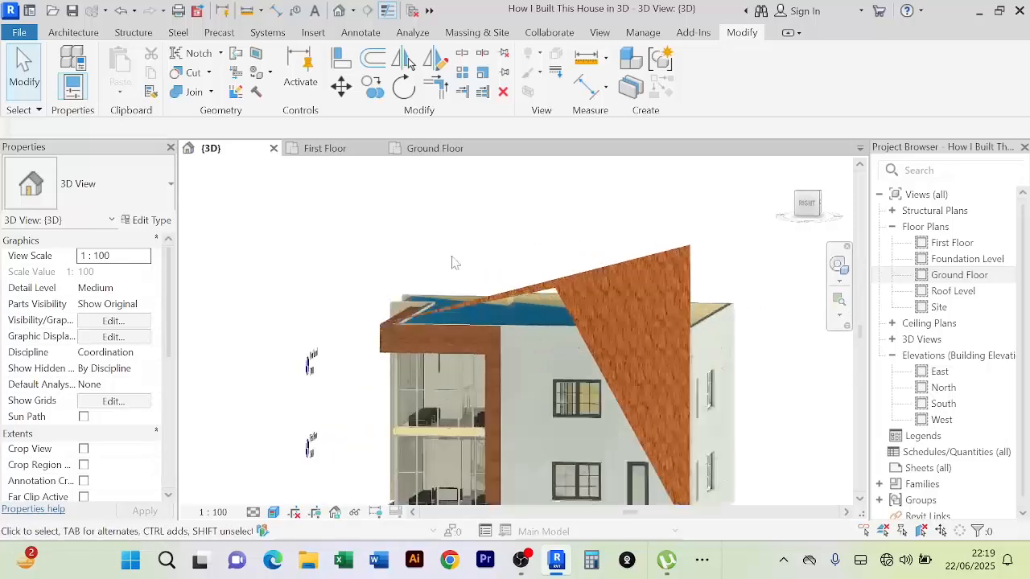
scroll(444, 264, "up", 2)
scroll(443, 259, "down", 2)
middle_click_drag(452, 270, 447, 263)
scroll(438, 242, "down", 3)
scroll(721, 465, "down", 1)
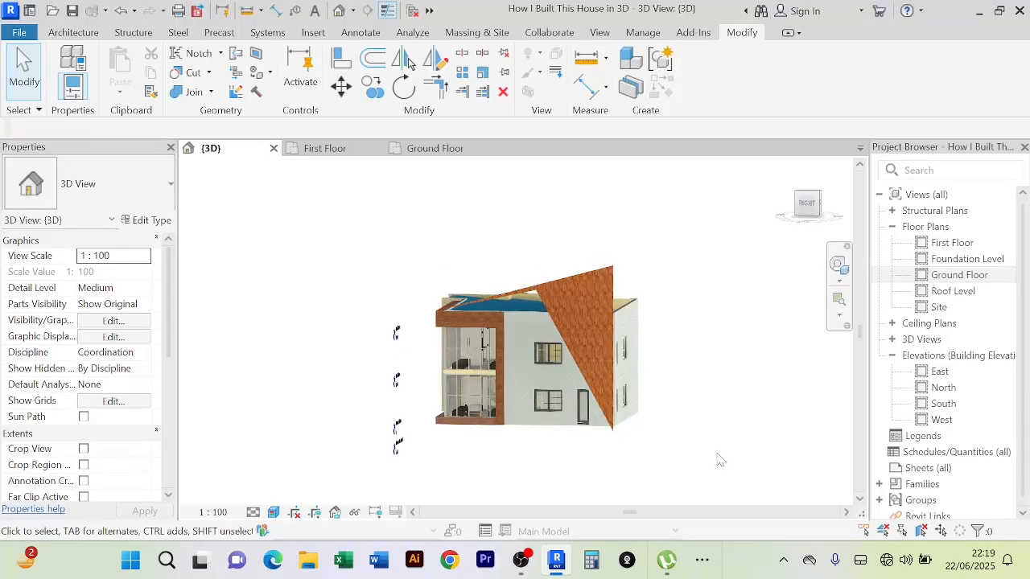
middle_click_drag(711, 460, 687, 393, "shift")
scroll(748, 391, "up", 2)
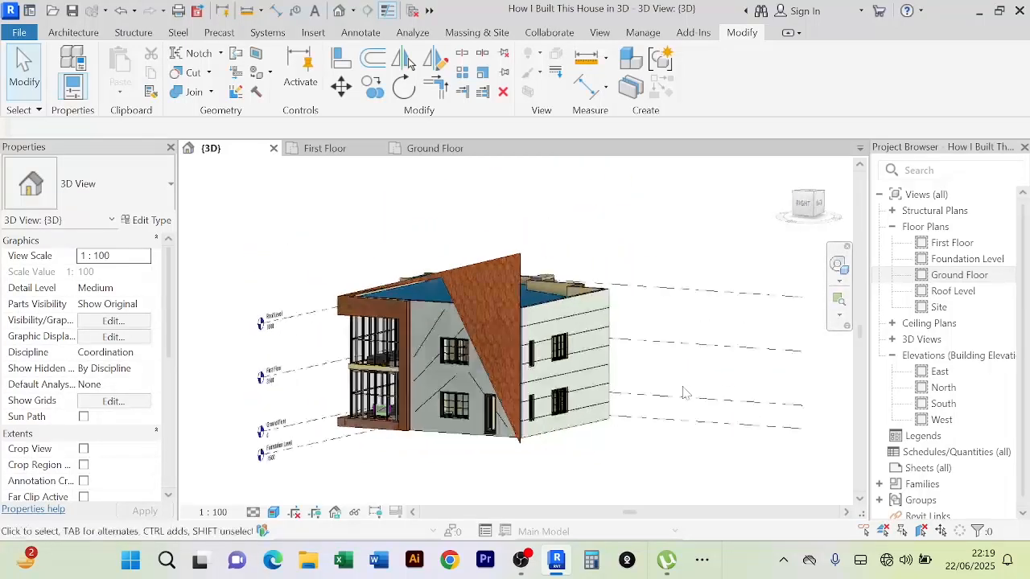
scroll(678, 288, "up", 2)
scroll(692, 290, "down", 3)
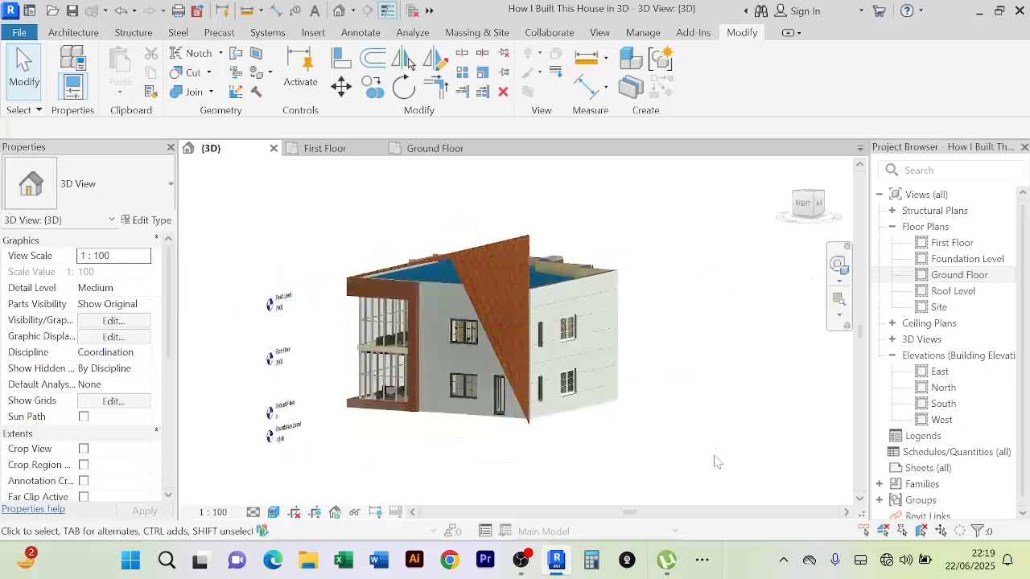
middle_click_drag(720, 463, 762, 439, "shift")
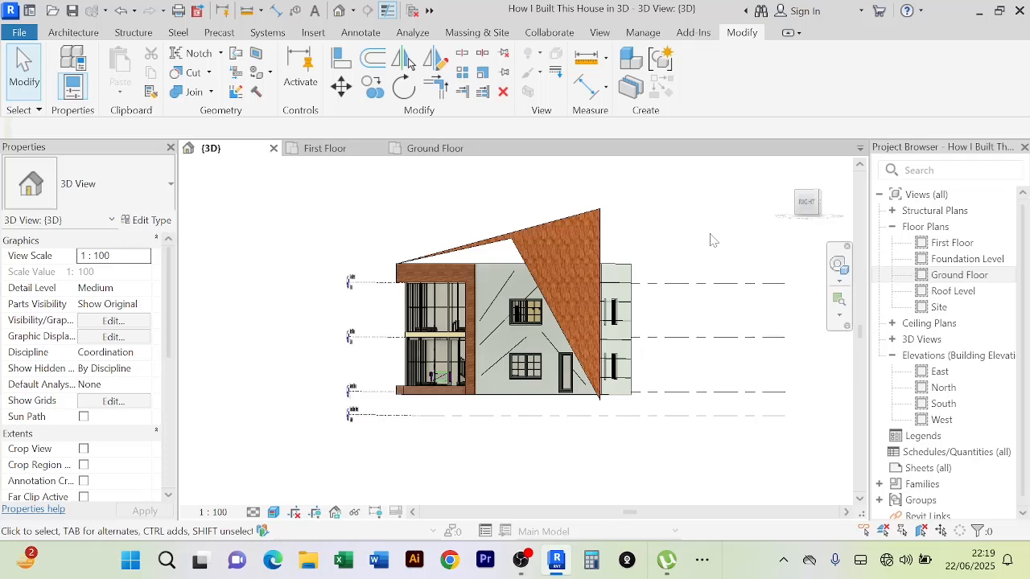
scroll(710, 240, "up", 2)
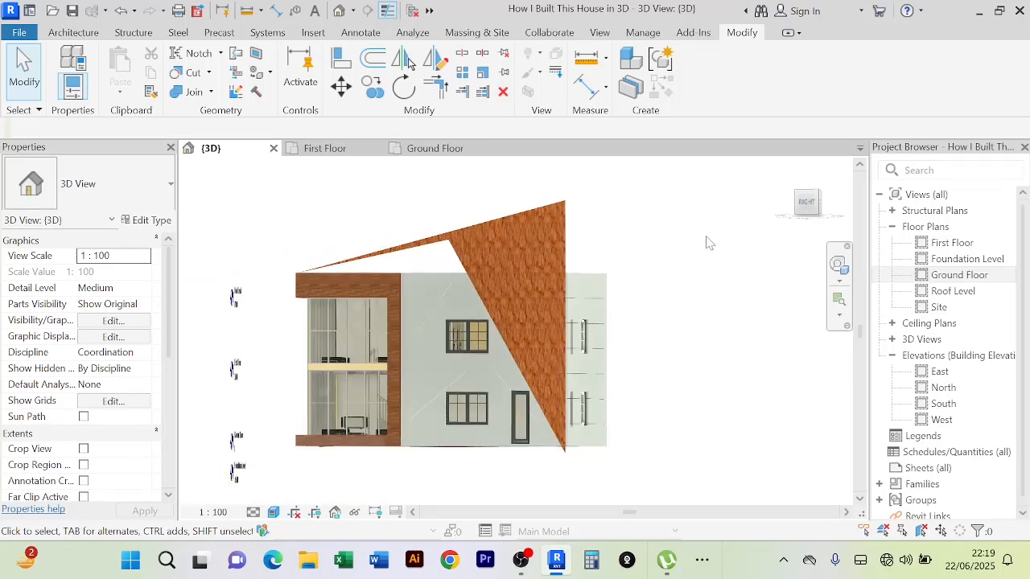
Edit the angular panel's extrusion in place, round its outer top peak with a fillet arc of about 4500 mm radius, and finish the sketch and model
left_click(566, 225)
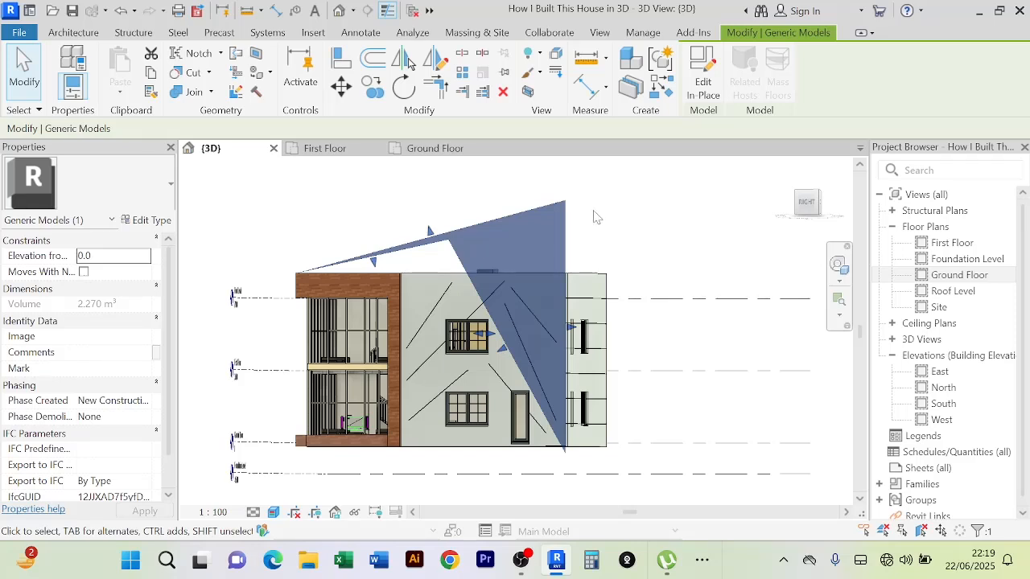
left_click(699, 104)
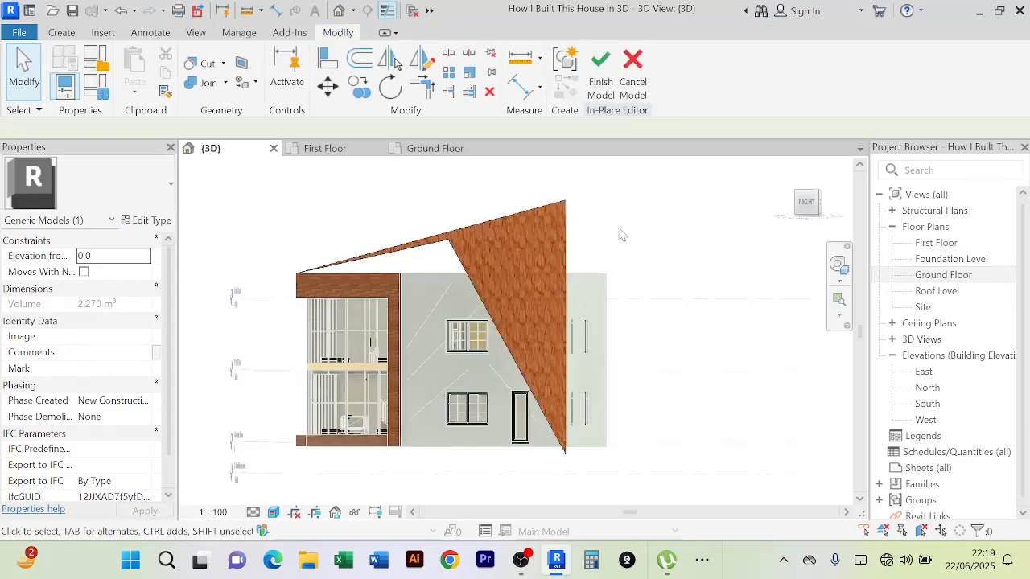
left_click(603, 204)
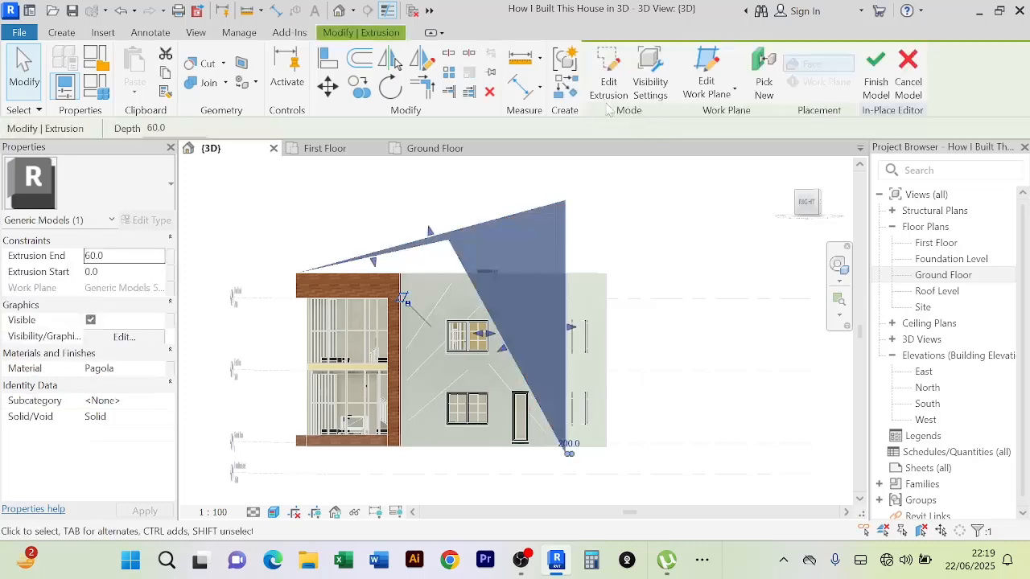
left_click(603, 81)
scroll(584, 221, "up", 2)
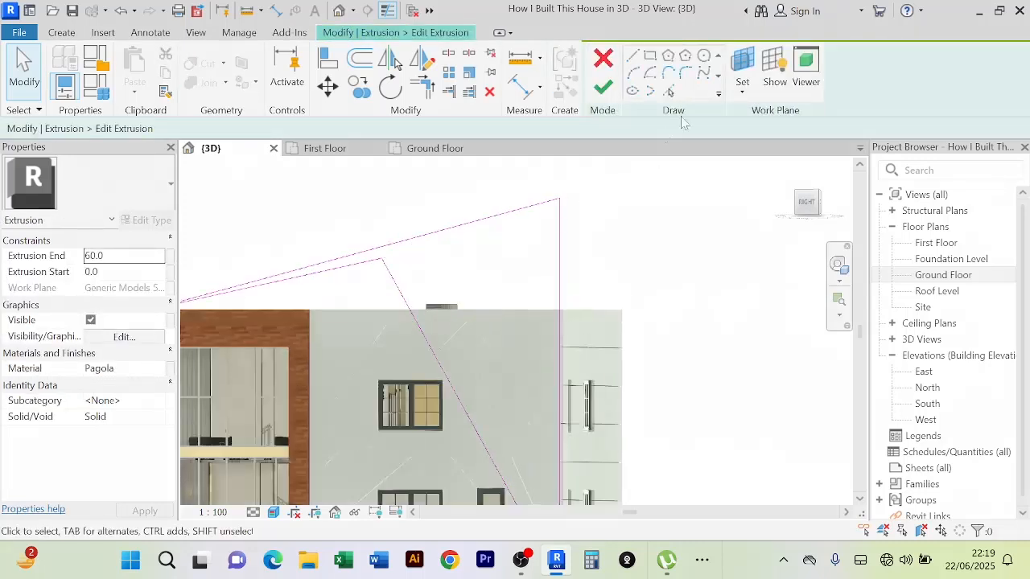
left_click(688, 75)
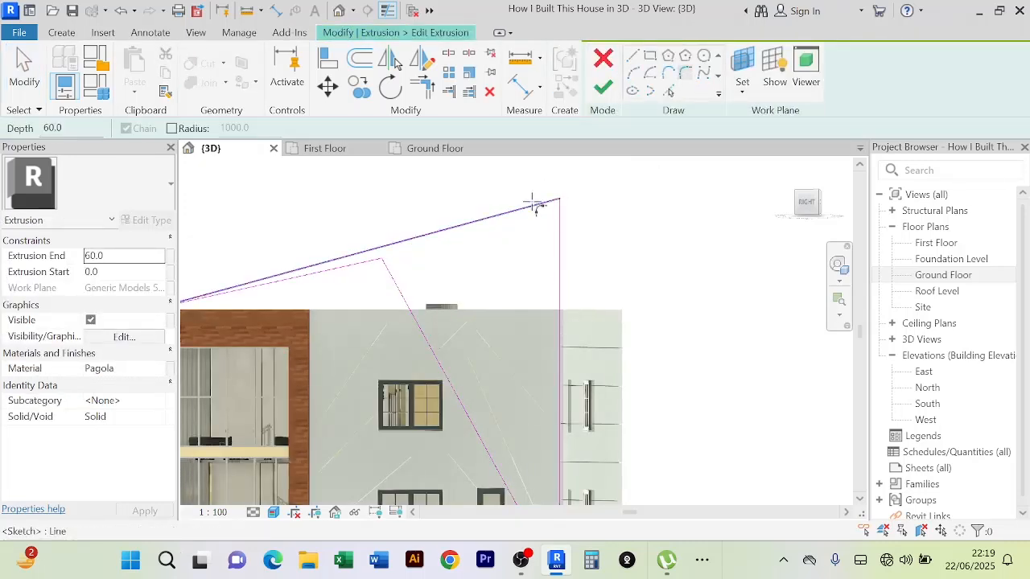
left_click(562, 232)
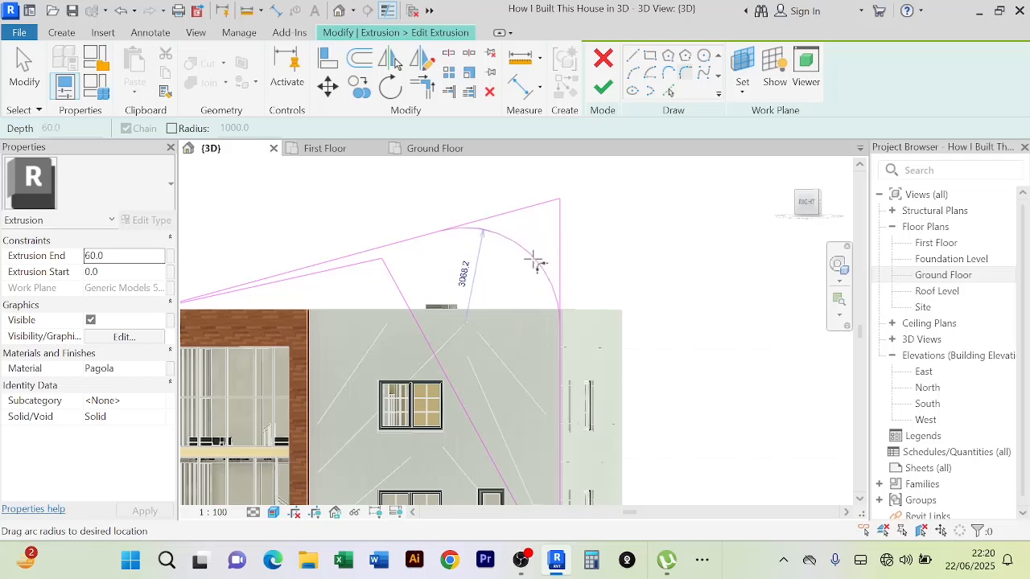
left_click(515, 281)
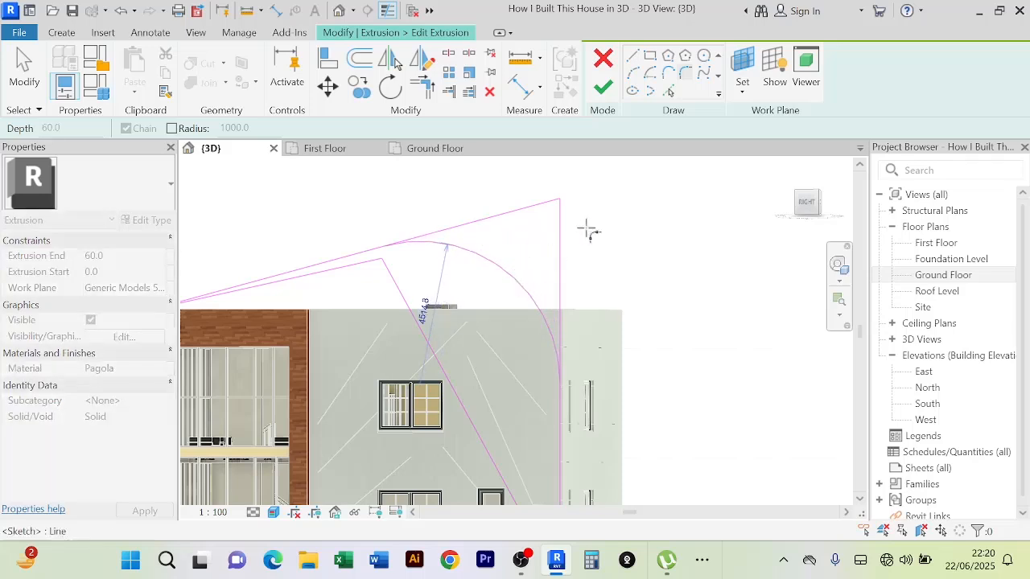
scroll(633, 187, "down", 2)
left_click(604, 87)
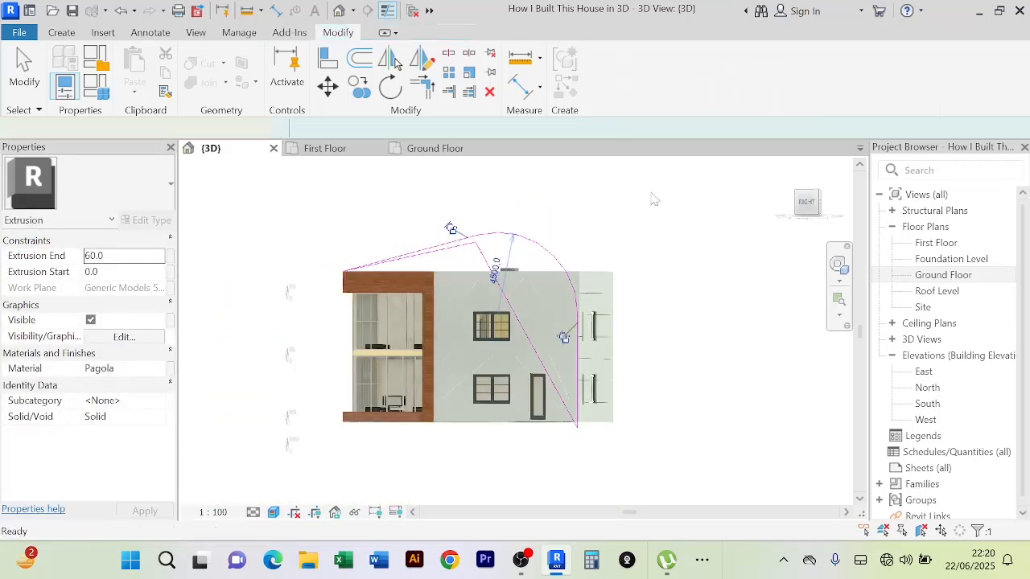
left_click(731, 244)
scroll(730, 241, "down", 1)
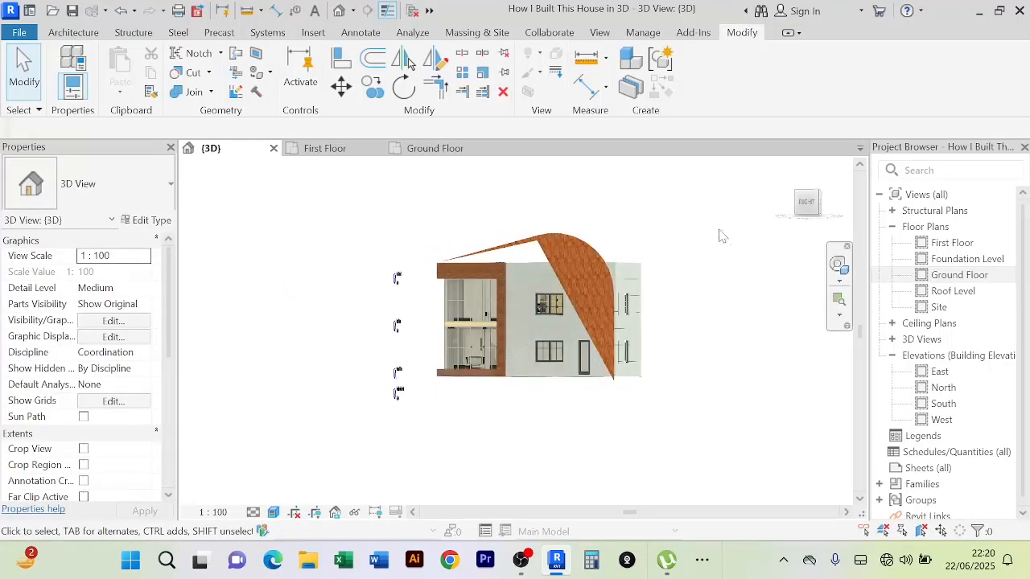
Delete the curved sail-shaped panel from the side facade
middle_click_drag(722, 236, 692, 238, "shift")
scroll(688, 238, "up", 2)
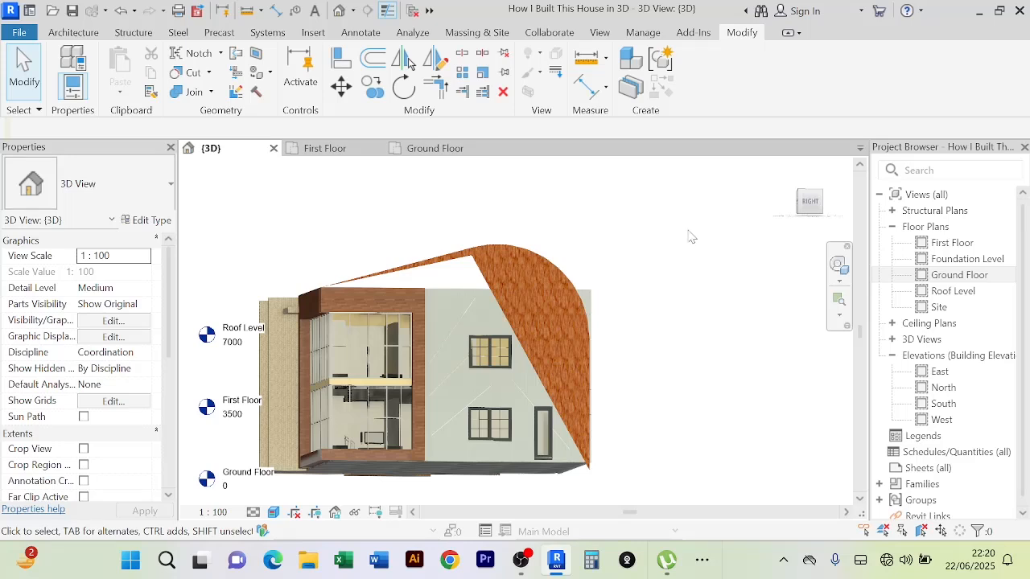
left_click(536, 263)
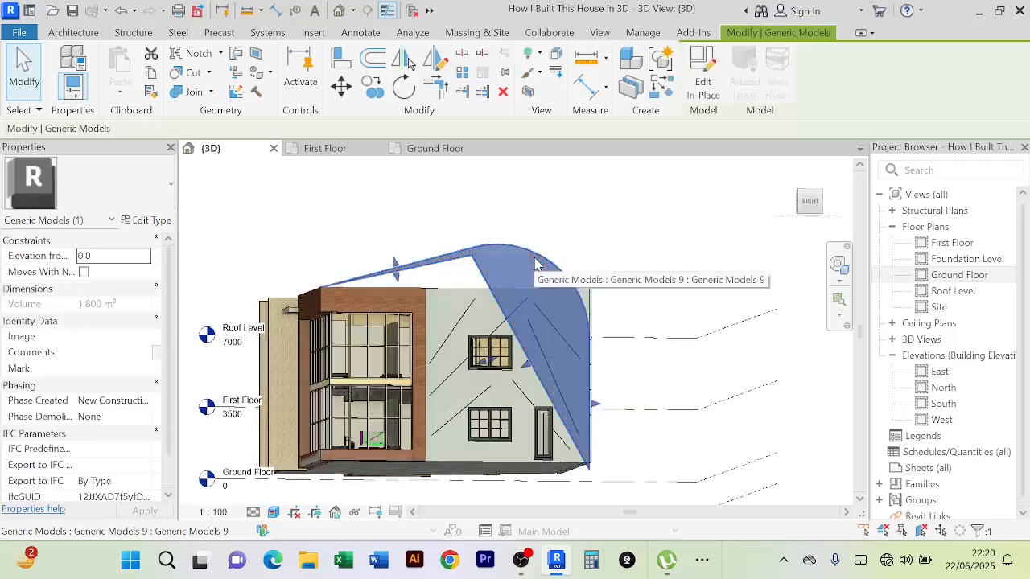
key("Delete")
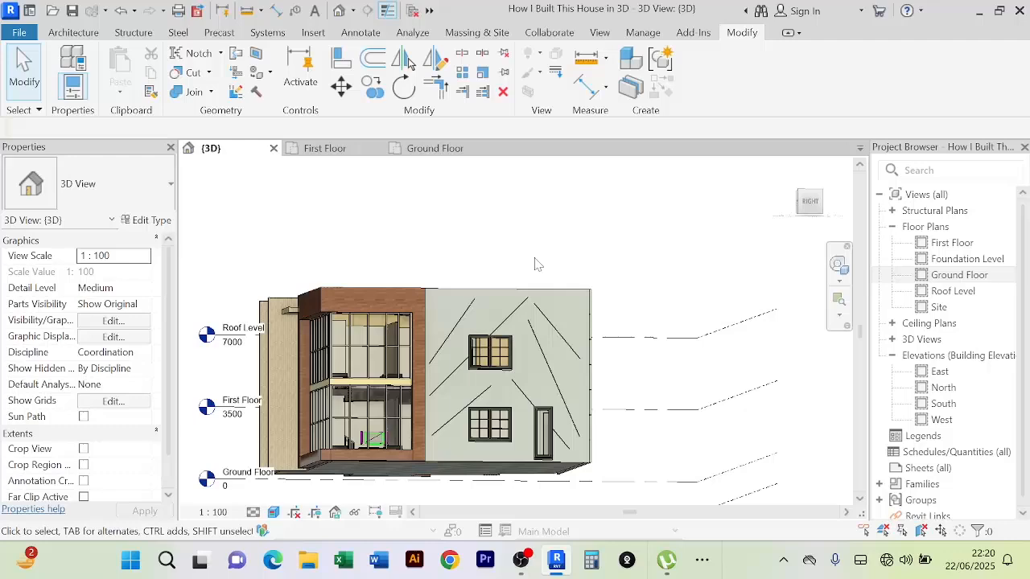
Examine the roof edge and the wood-clad curtain wall casing from the corner and straight from the front
middle_click_drag(536, 264, 620, 262, "shift")
scroll(427, 313, "up", 4)
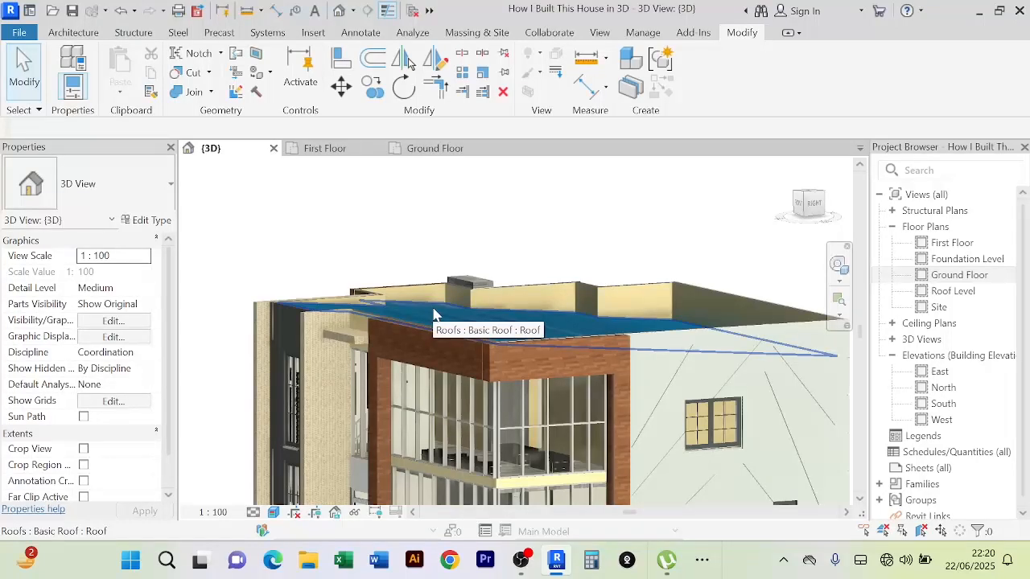
middle_click_drag(432, 313, 531, 337, "shift")
scroll(689, 315, "down", 1)
middle_click_drag(690, 317, 426, 306)
middle_click_drag(635, 310, 553, 314, "shift")
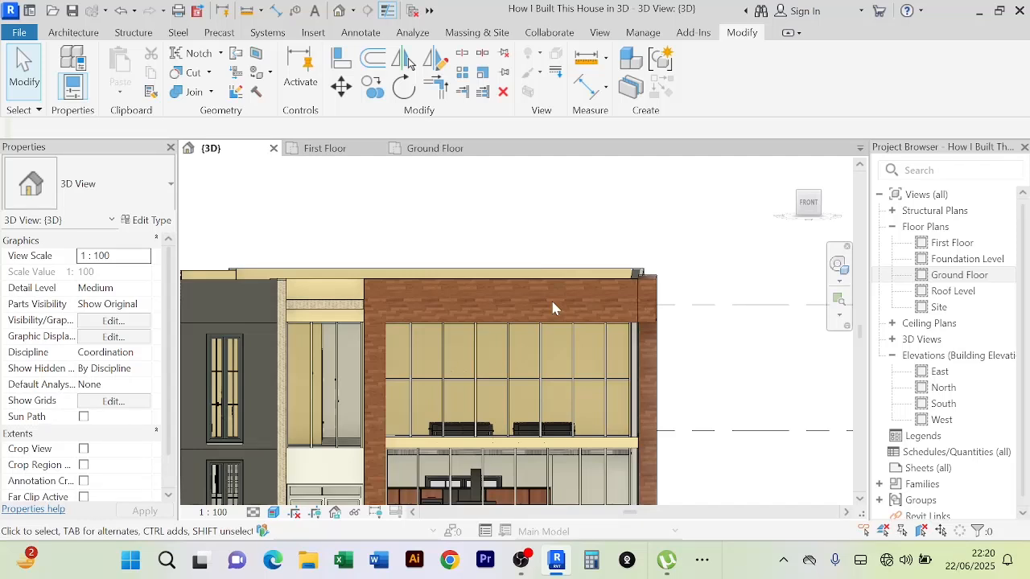
scroll(550, 301, "up", 4)
scroll(548, 301, "down", 3)
middle_click_drag(555, 306, 559, 306)
scroll(556, 306, "up", 1)
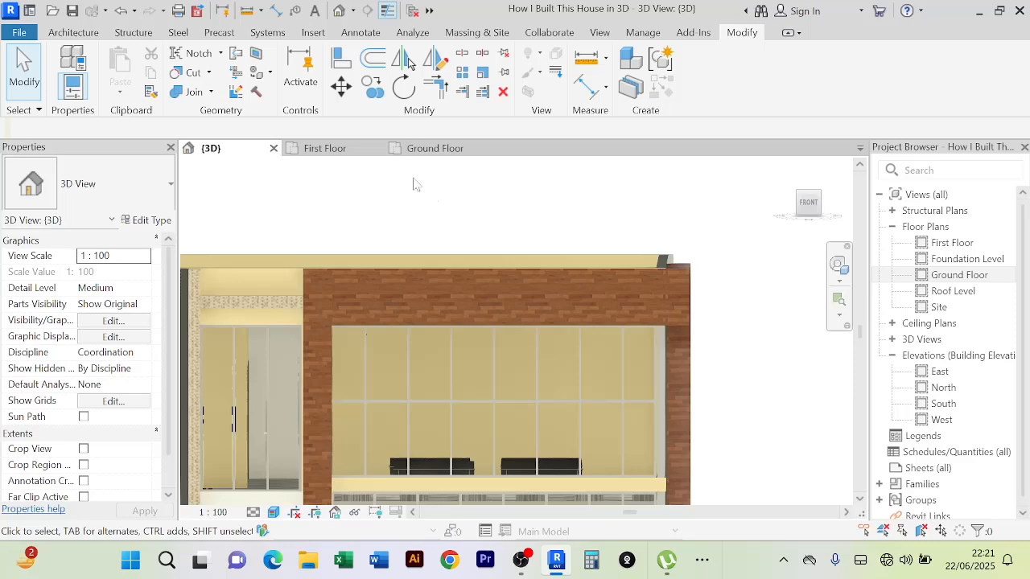
Start a new in-place model in the Generic Models category, accepting the default name
left_click(87, 36)
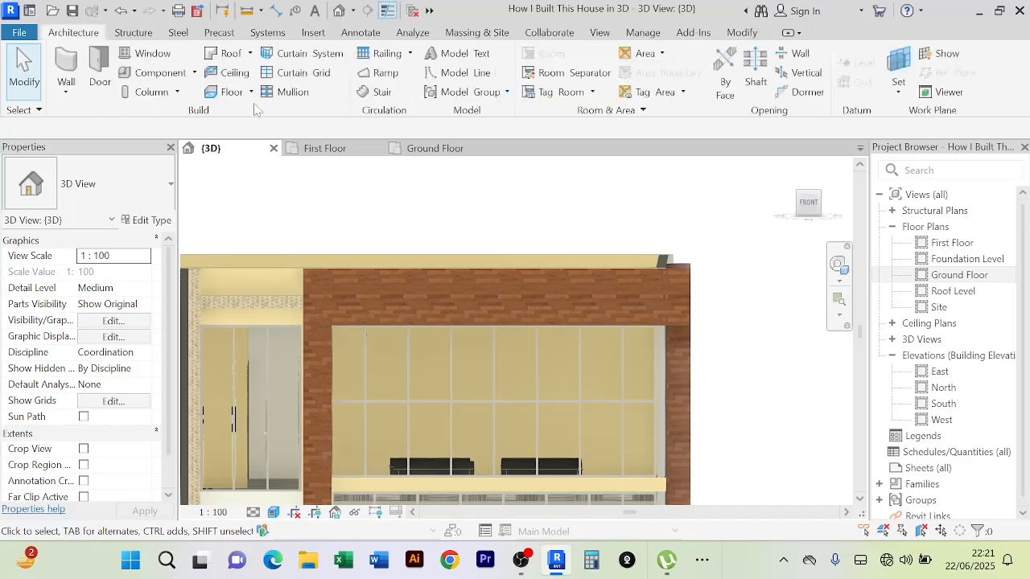
left_click(193, 73)
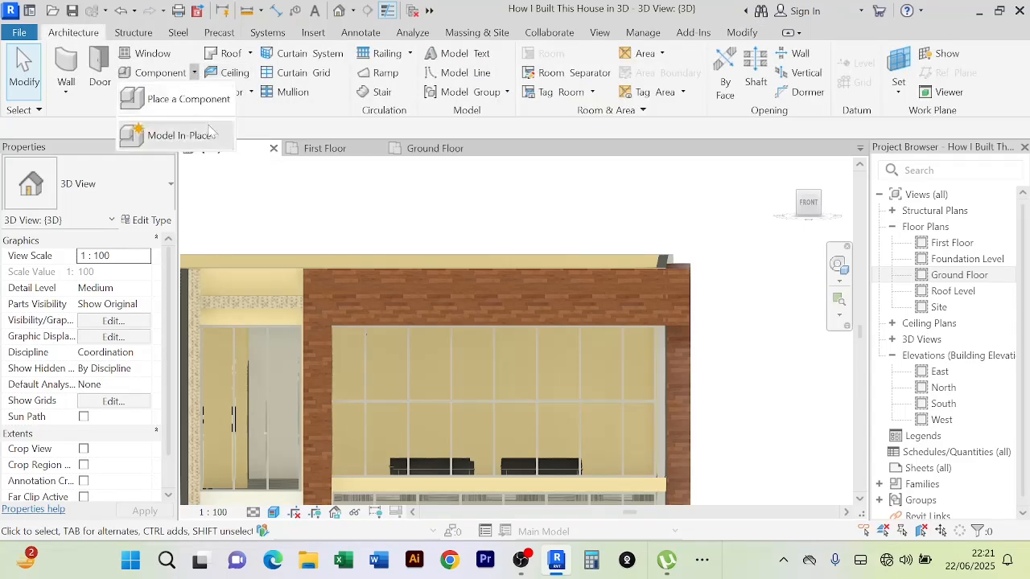
left_click(186, 136)
left_click(473, 238)
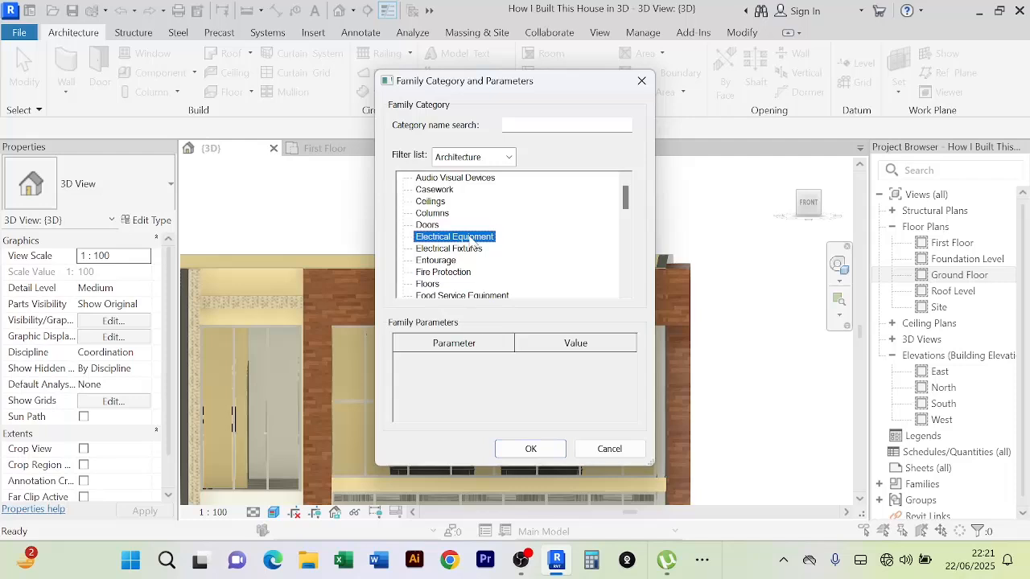
key("g")
left_click(530, 449)
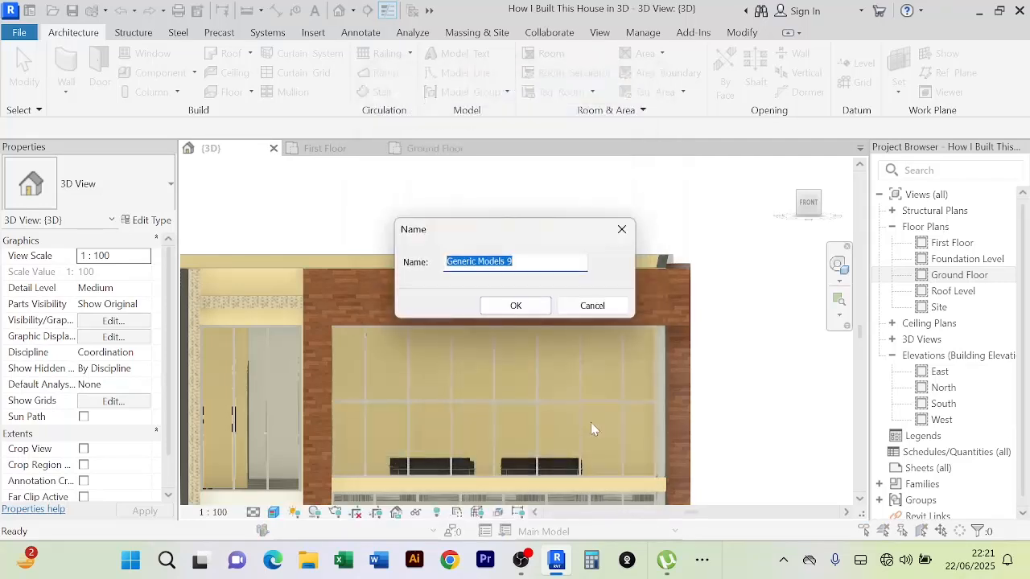
left_click(519, 306)
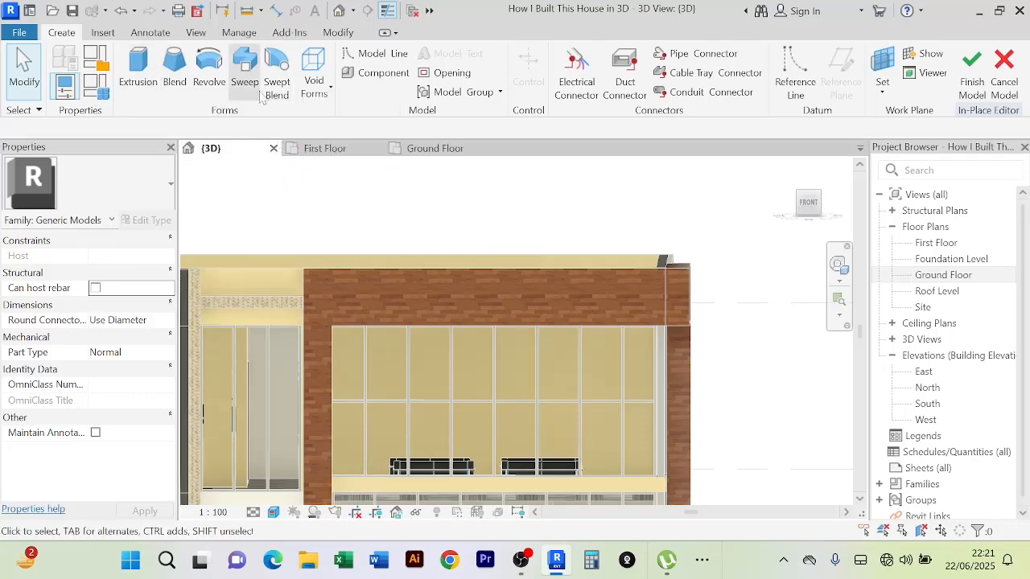
Start a sweep, pick the upper front edge of the wood curtain wall casing as its path, and finish the path
left_click(244, 71)
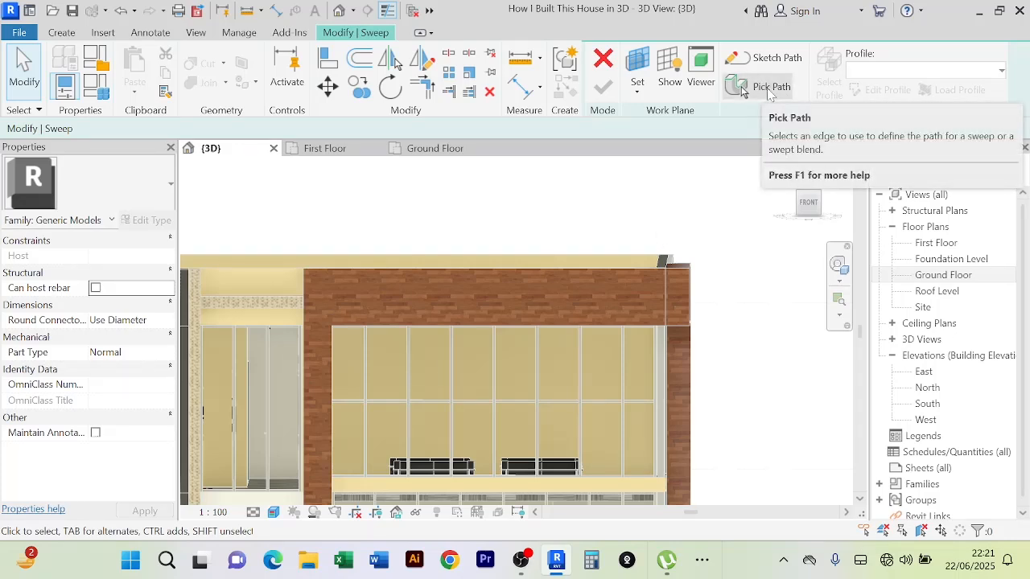
left_click(768, 94)
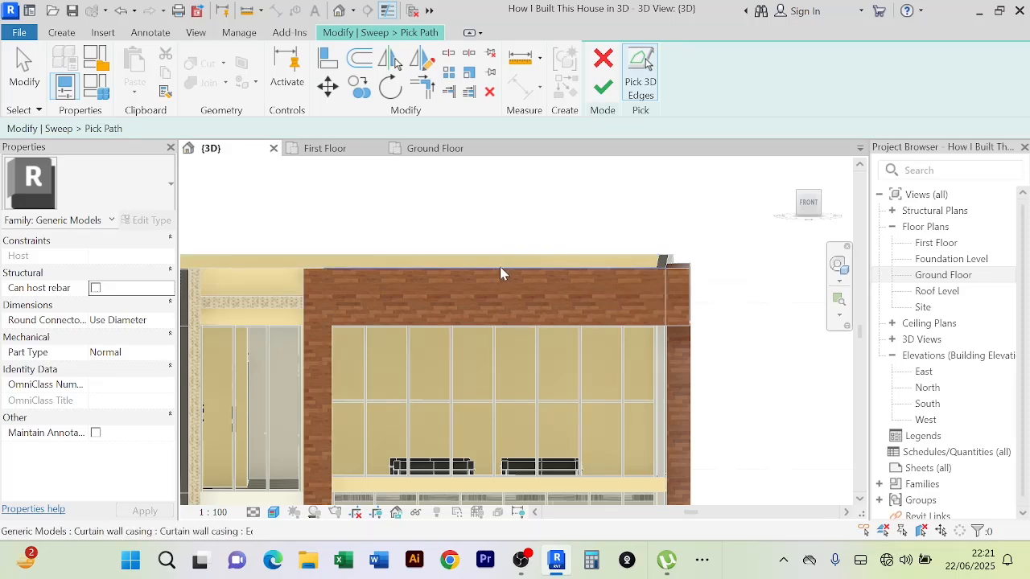
scroll(498, 272, "up", 5)
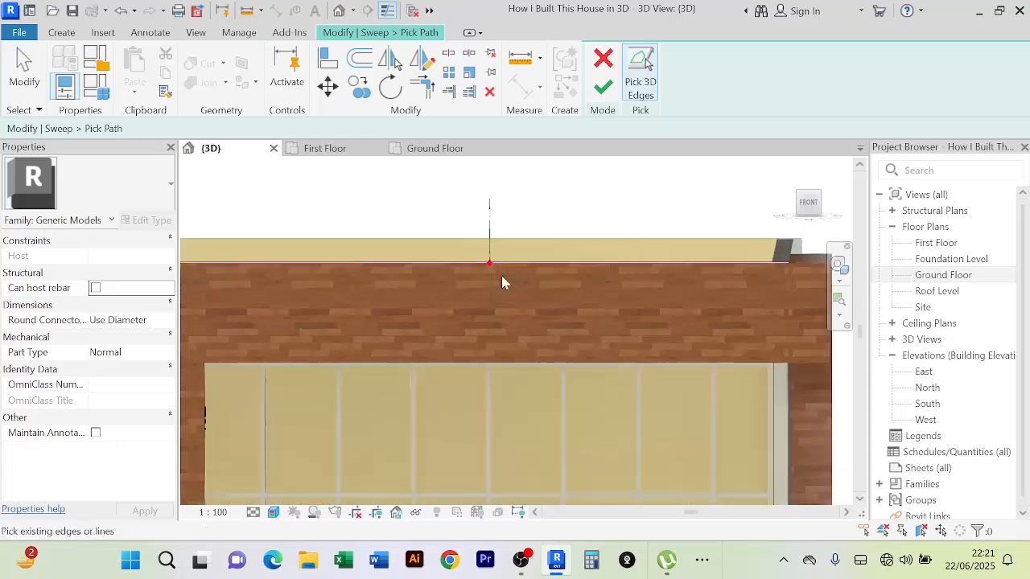
scroll(483, 264, "down", 3)
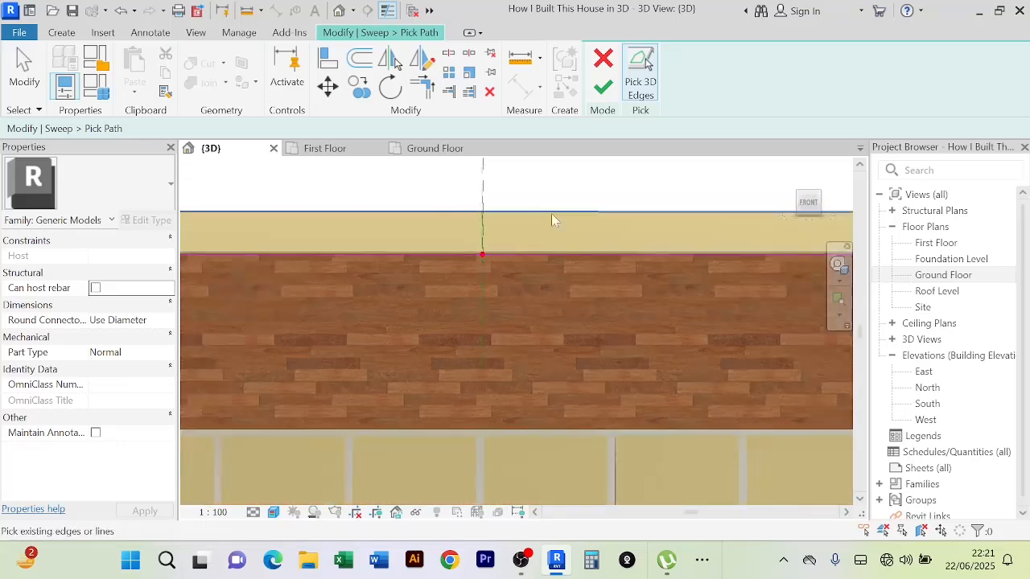
scroll(552, 219, "down", 2)
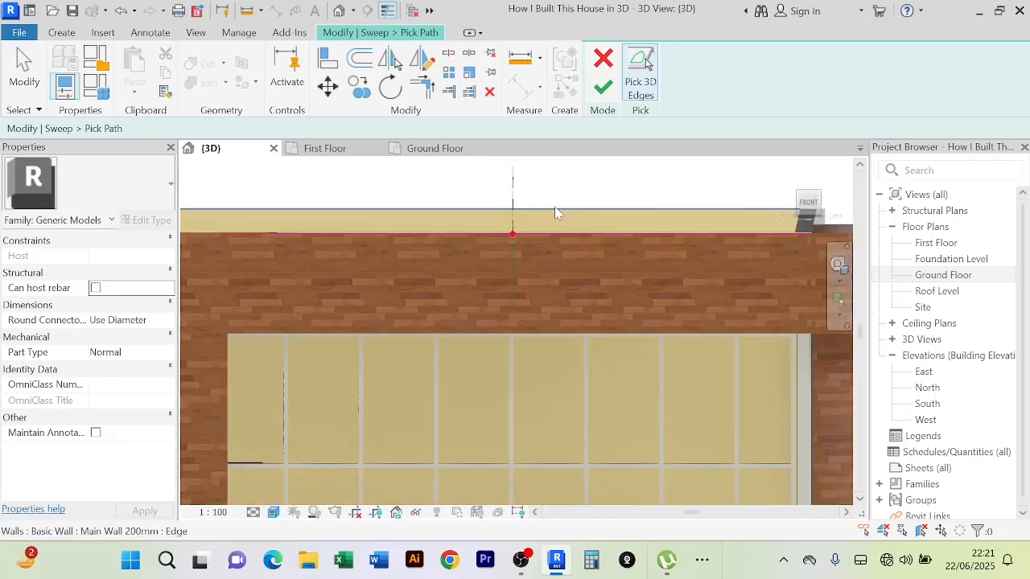
left_click(602, 89)
scroll(609, 271, "down", 3)
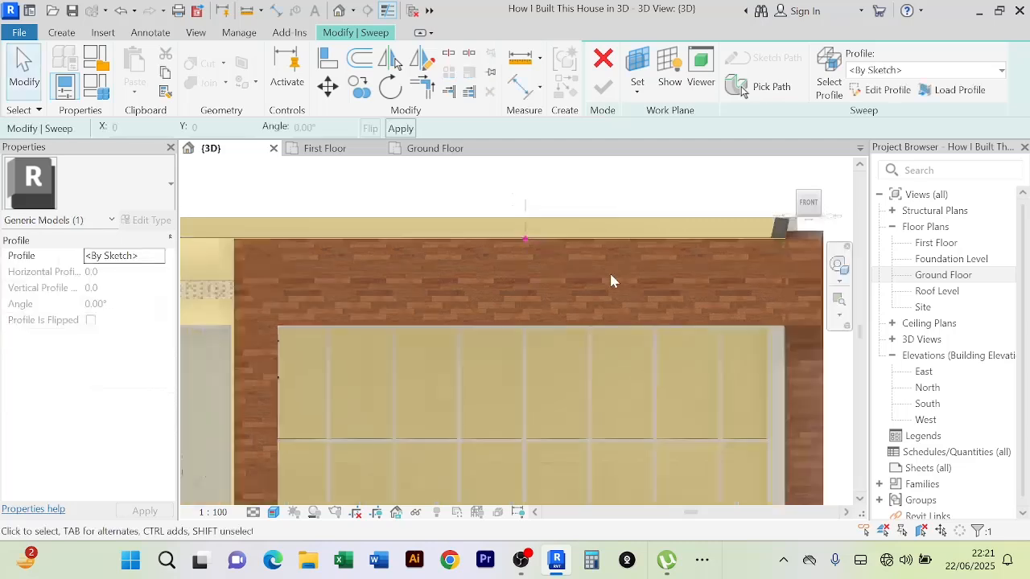
Edit the sweep profile in the right-side view, sketching a rectangle about 10 by 30 mm outward and down from the path point
left_click(813, 209)
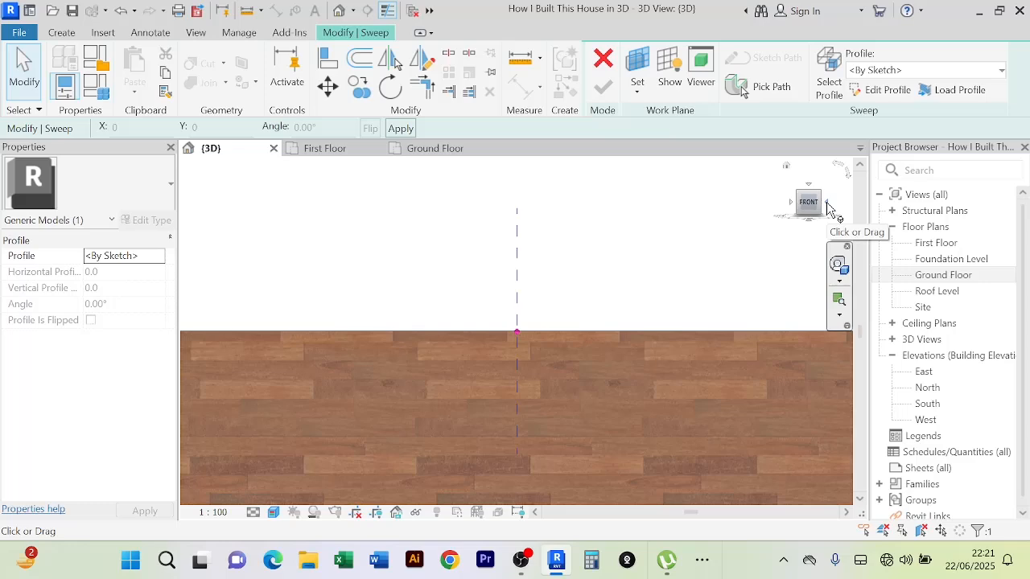
left_click(830, 208)
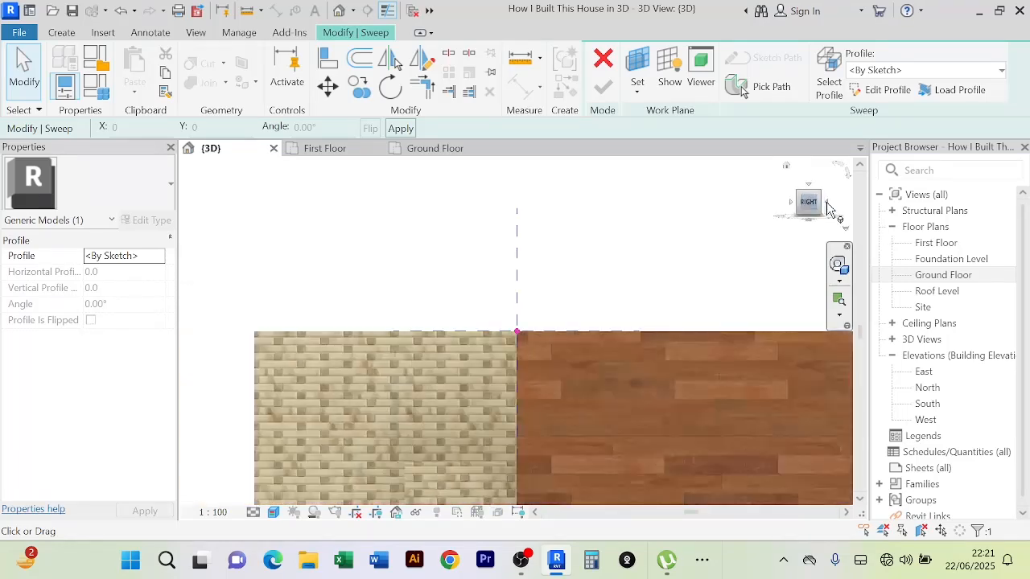
scroll(536, 357, "up", 2)
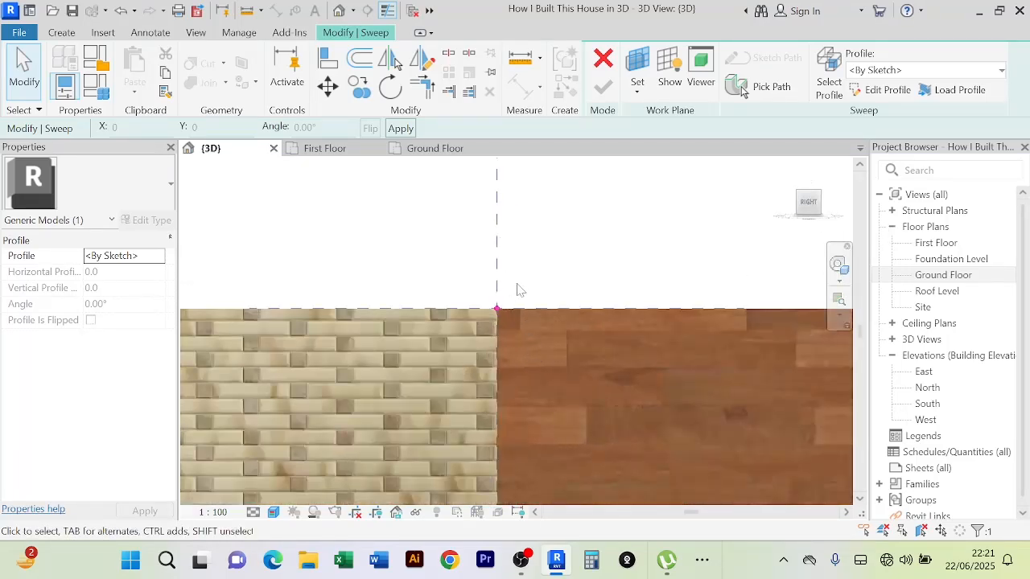
scroll(514, 287, "up", 4)
middle_click_drag(520, 347, 553, 293)
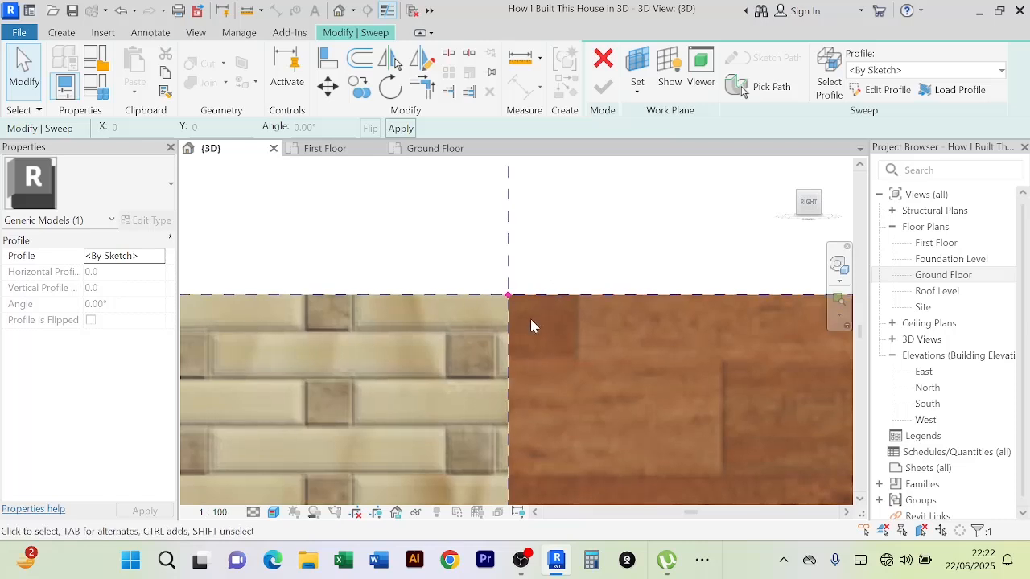
scroll(528, 316, "up", 2)
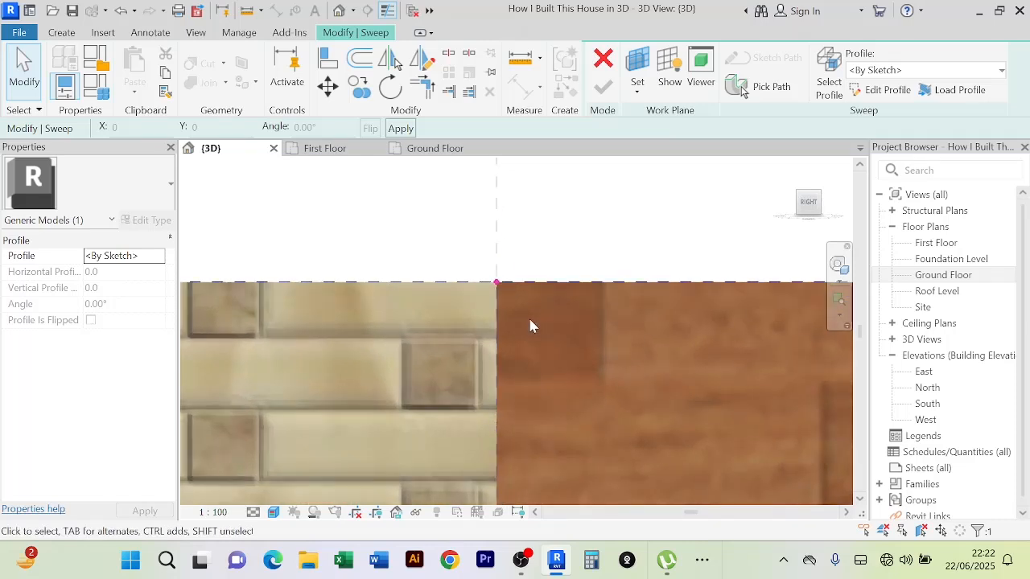
left_click(884, 90)
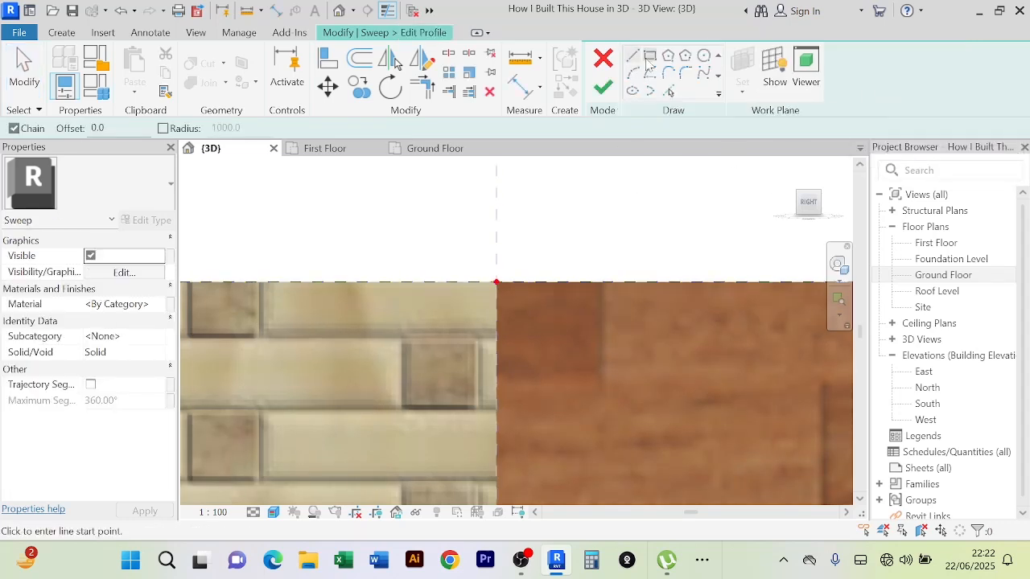
left_click(650, 70)
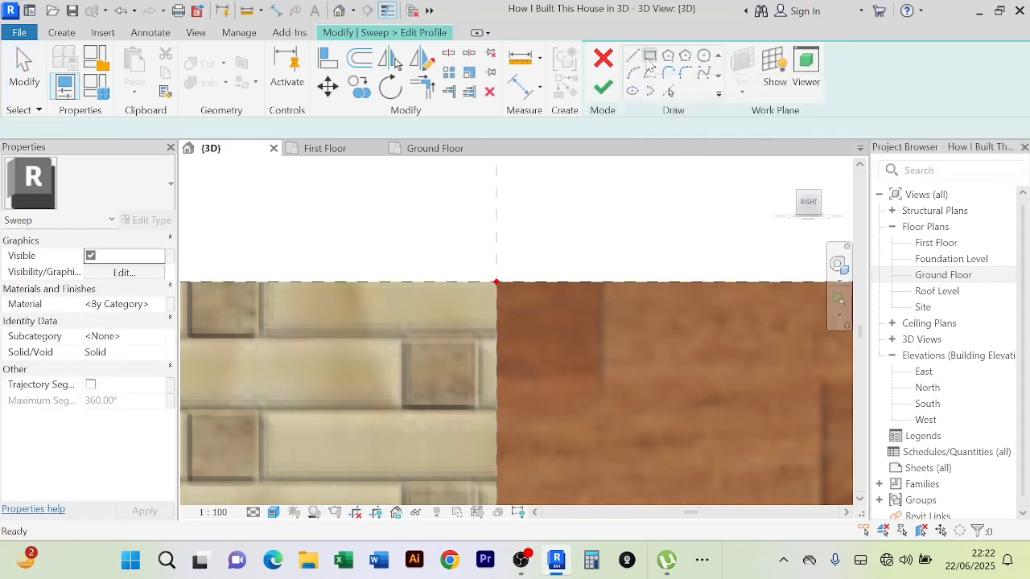
scroll(497, 283, "up", 2)
scroll(497, 283, "up", 3)
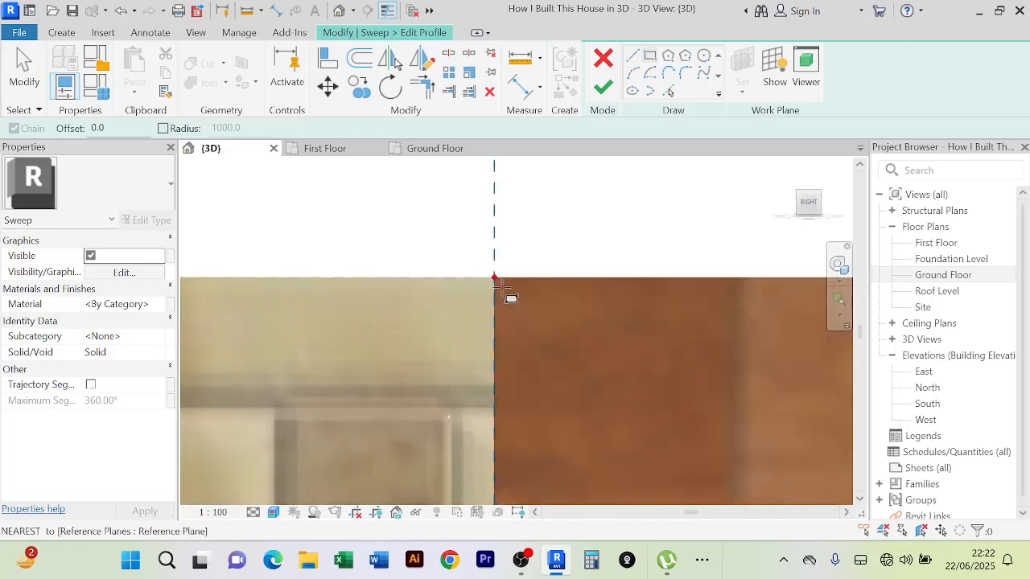
left_click(492, 274)
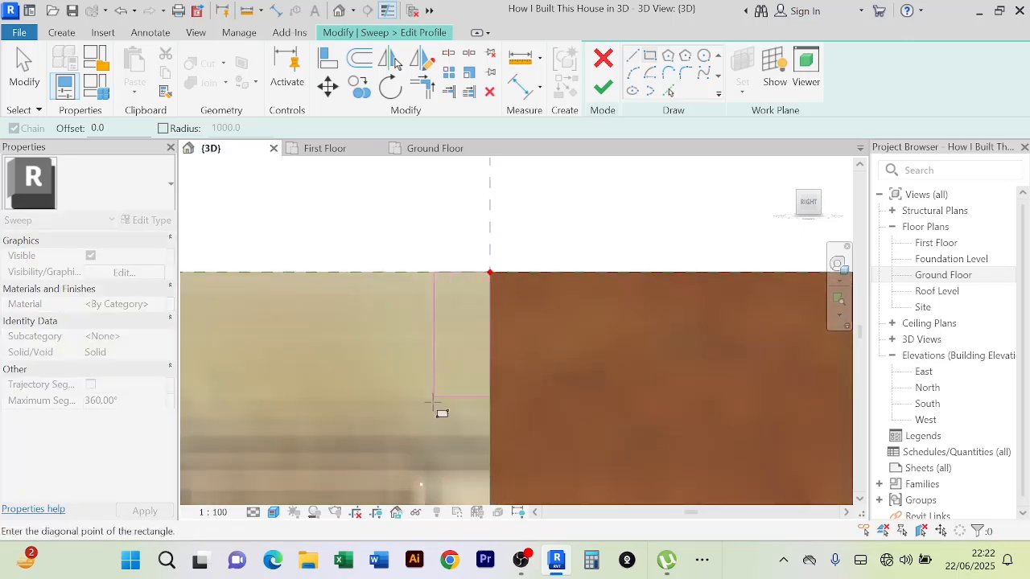
scroll(478, 343, "up", 3)
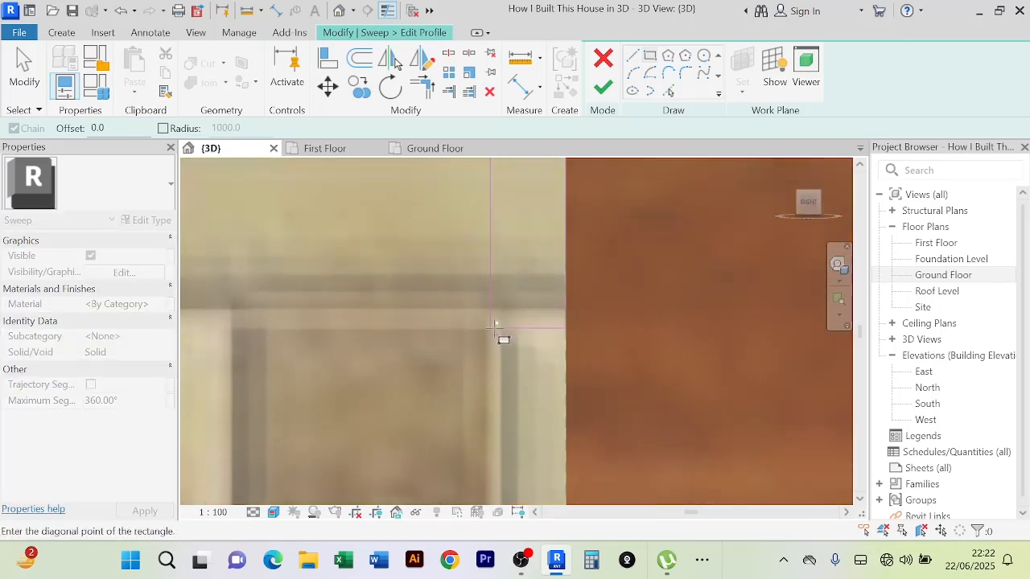
left_click(500, 337)
scroll(635, 282, "down", 3)
middle_click_drag(632, 283, 606, 354)
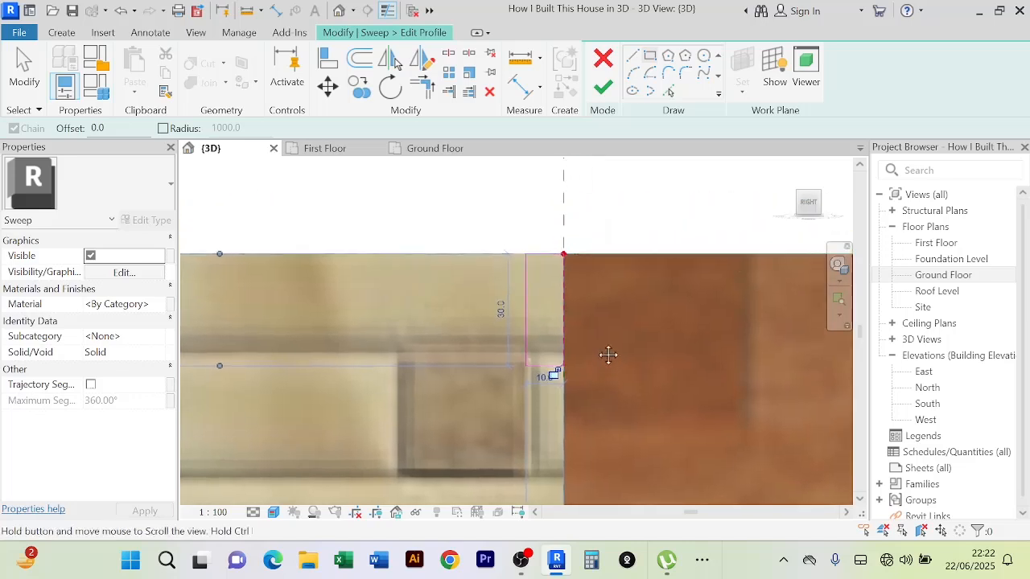
right_click(505, 192)
left_click(515, 201)
right_click(474, 179)
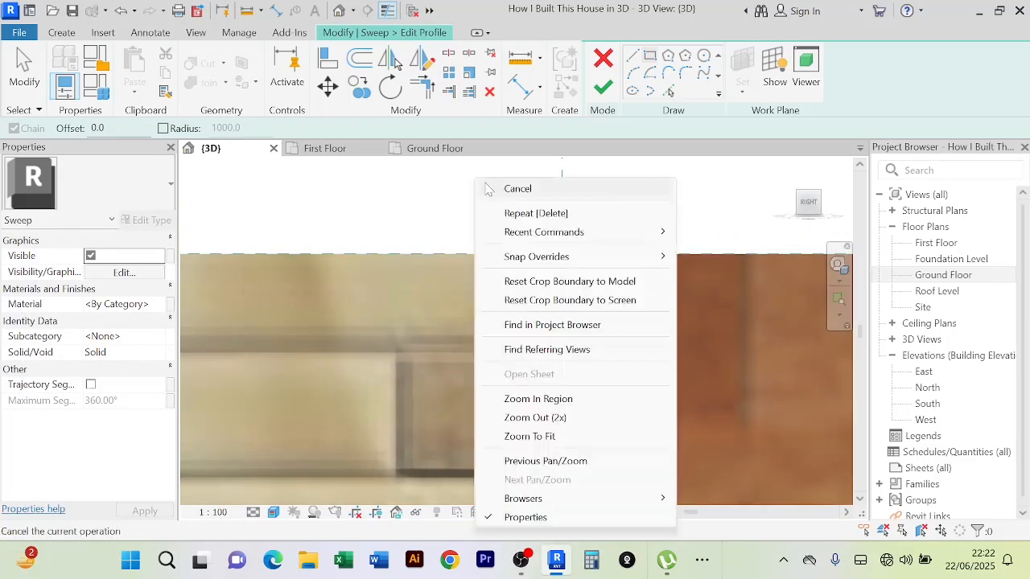
left_click(492, 188)
Set the profile rectangle's width to 25 mm by moving its outer vertical line
scroll(510, 333, "up", 2)
left_click(533, 317)
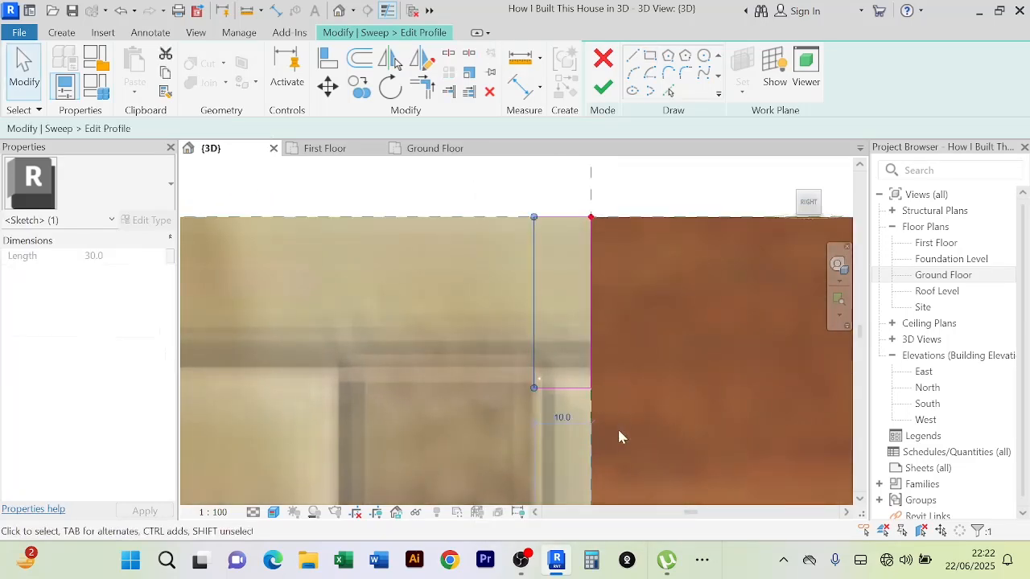
left_click(562, 417)
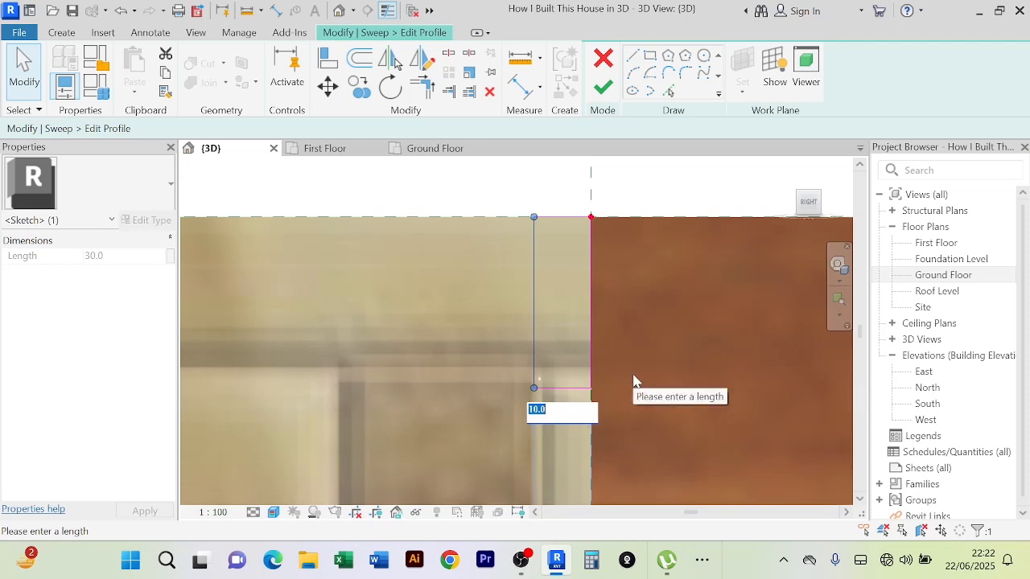
type("2")
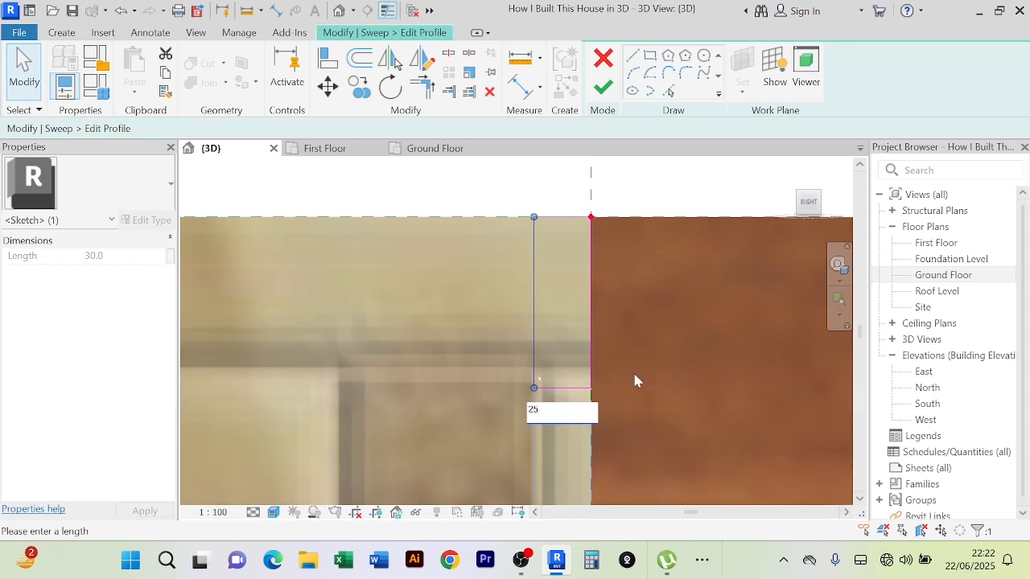
type("5")
key("Return")
left_click(652, 340)
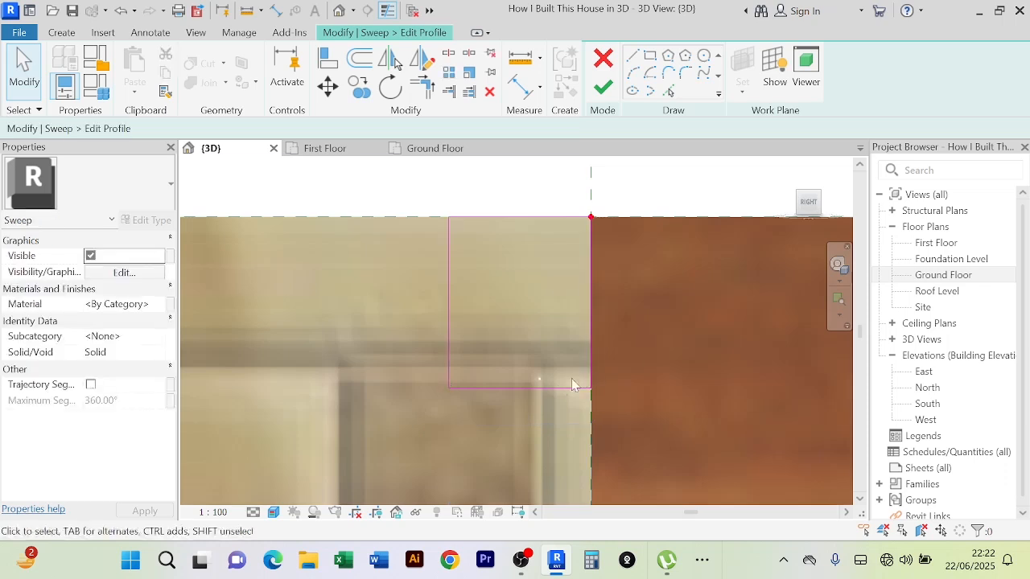
Set the profile rectangle's height to 100 mm by moving its lower horizontal line
left_click(544, 388)
left_click(619, 302)
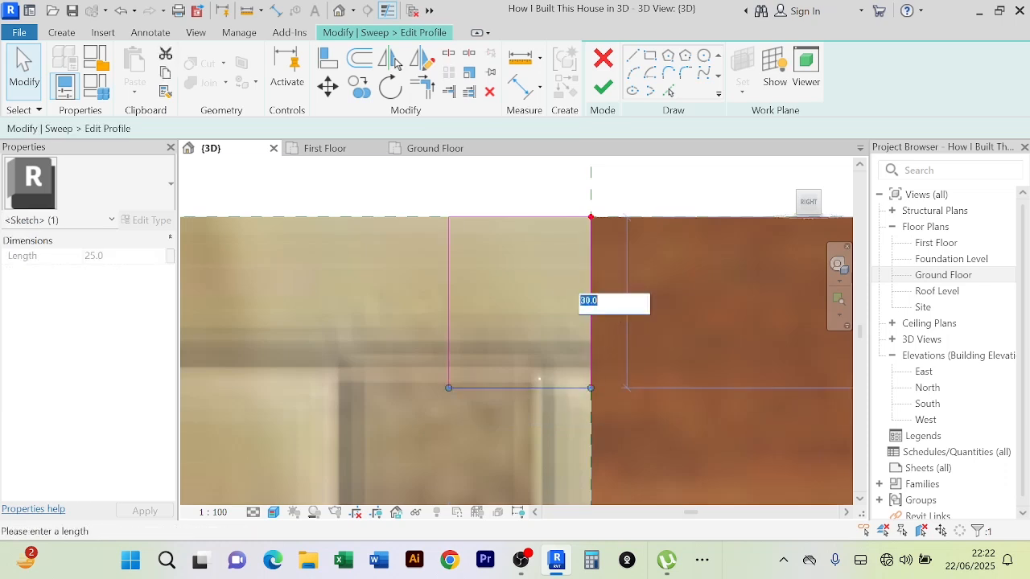
type("100")
key("Return")
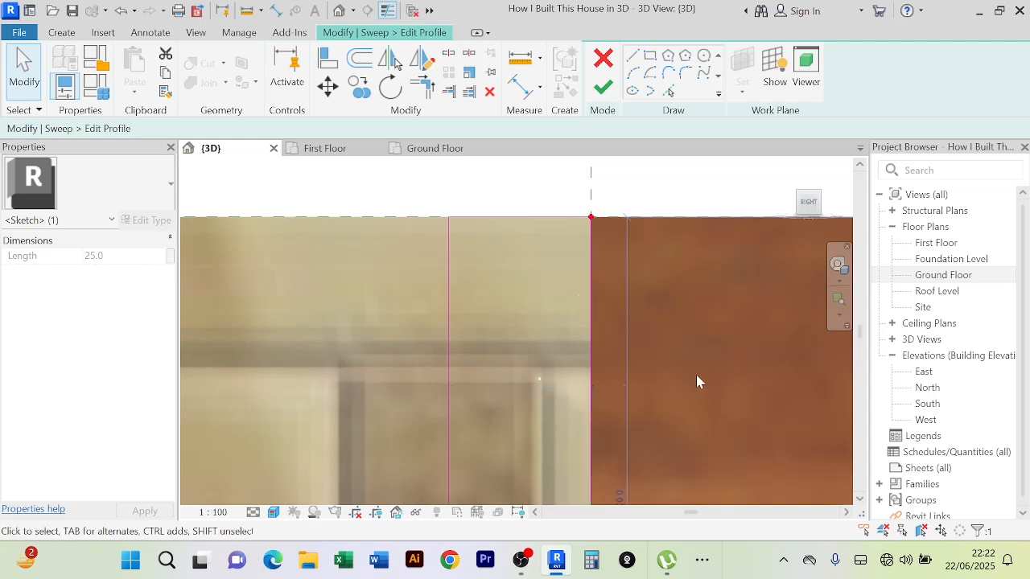
Finish the rectangular profile sketch and complete the sweep along the casing's upper edge
scroll(698, 321, "up", 3)
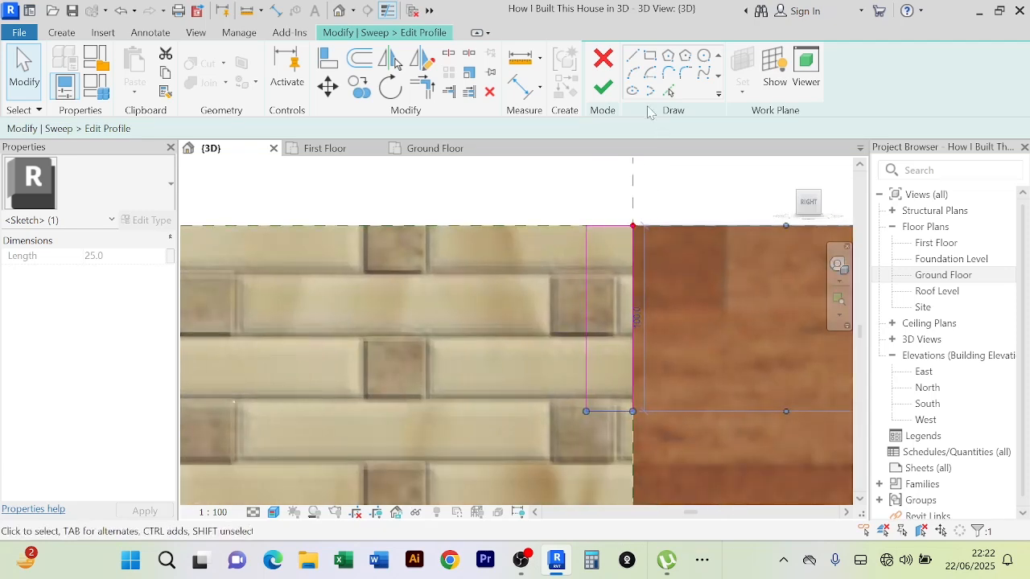
left_click(605, 89)
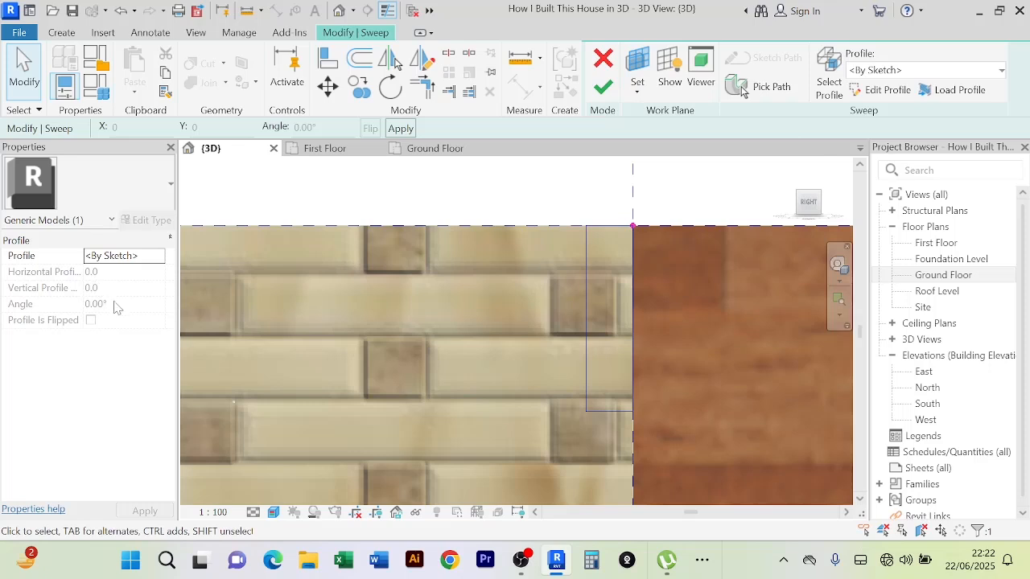
left_click(603, 86)
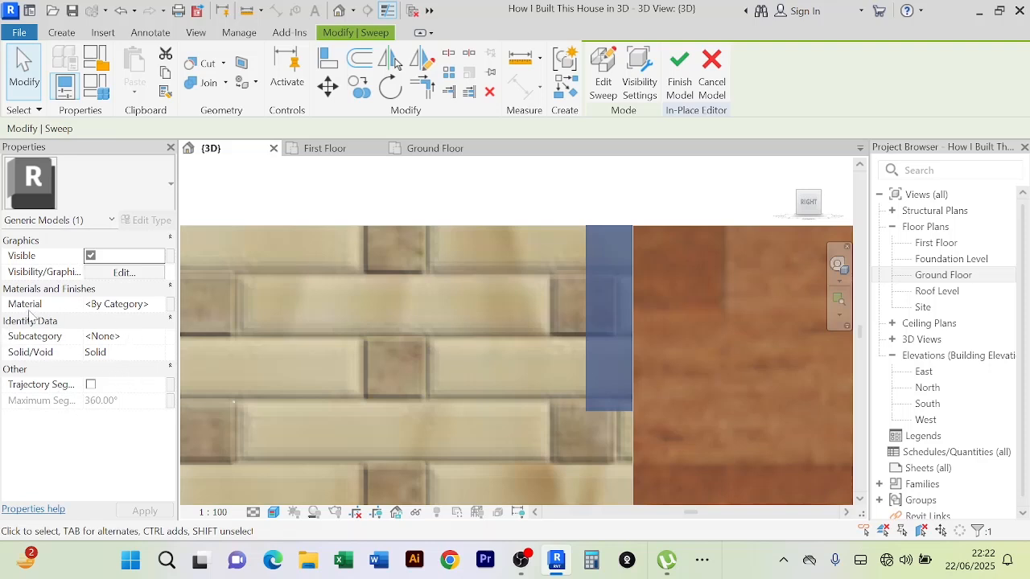
Assign the Paint - White material to the sweep and finish the in-place model
left_click(158, 310)
left_click(158, 309)
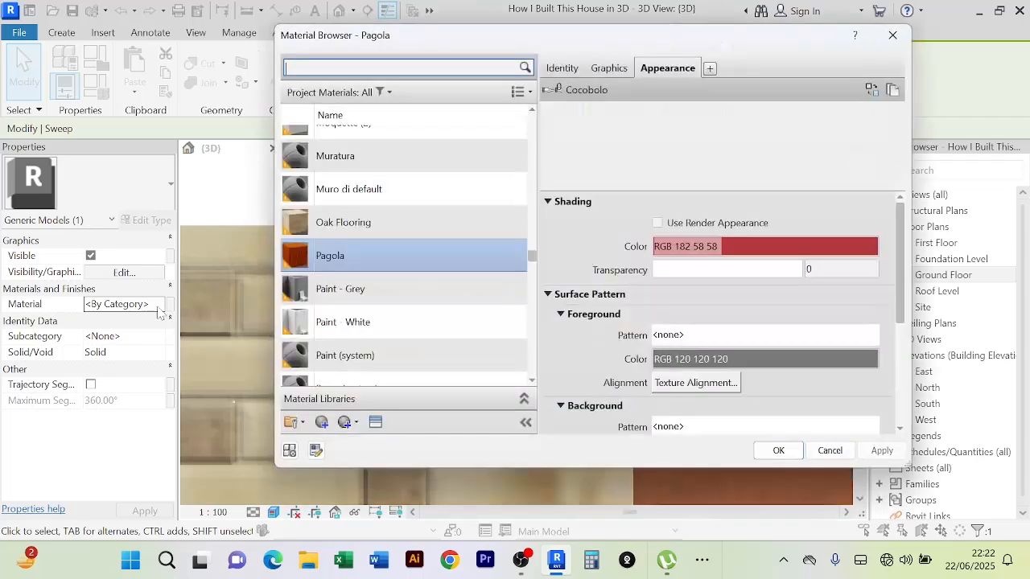
left_click(354, 326)
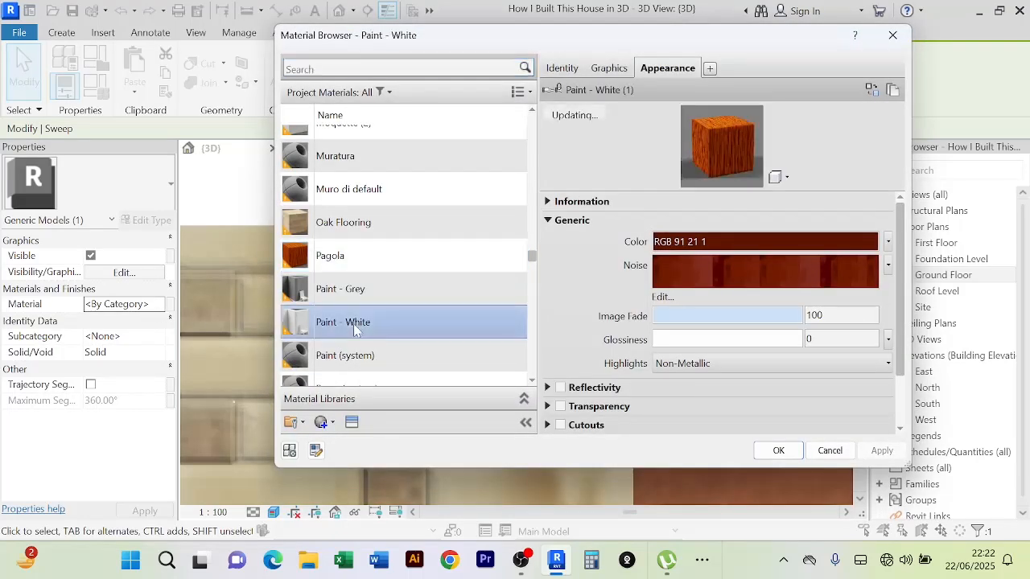
left_click(778, 450)
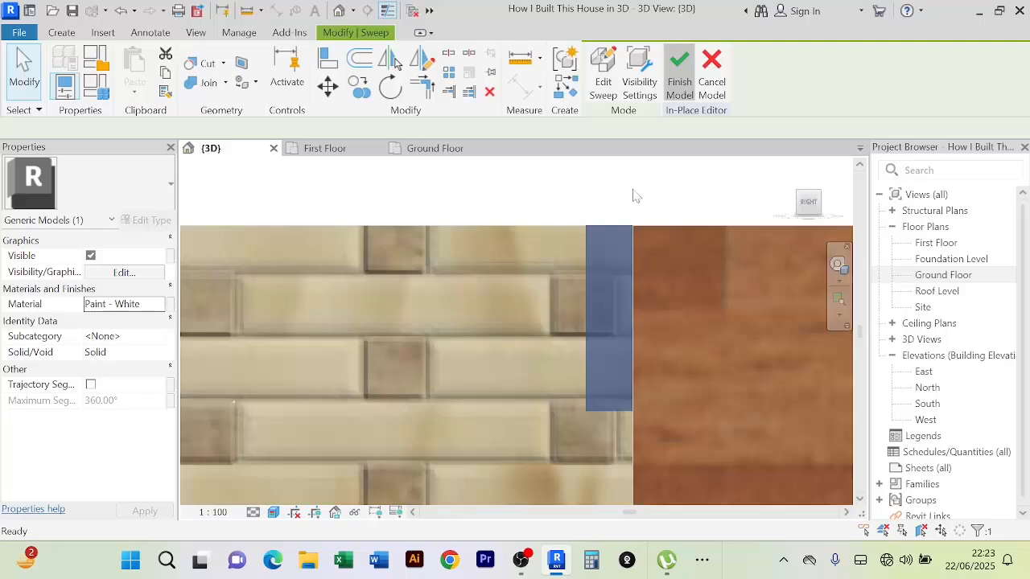
Reopen the white trim on the front casing for in-place editing and edit its sweep path
scroll(633, 196, "down", 8)
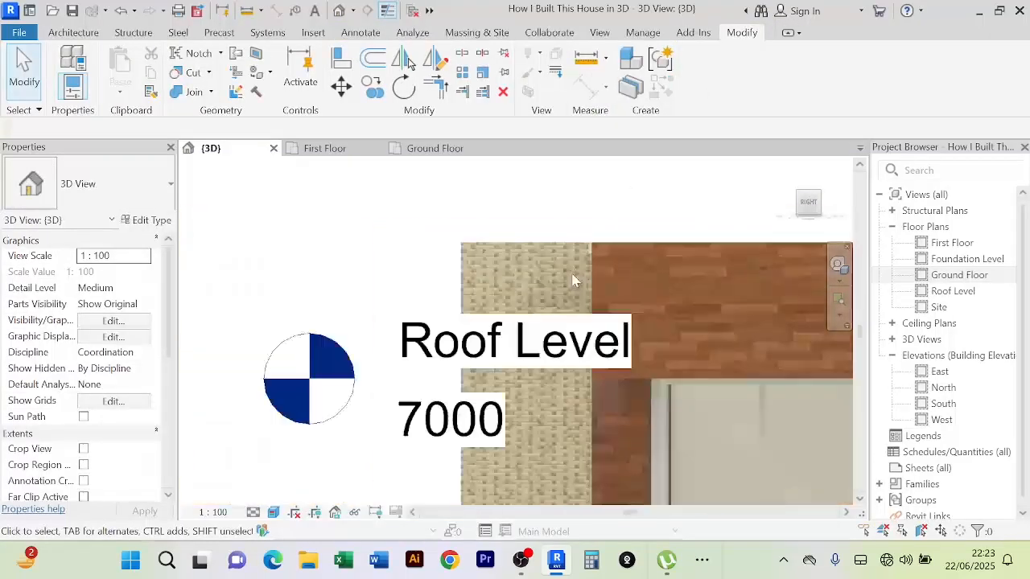
middle_click_drag(573, 279, 552, 310, "shift")
scroll(537, 316, "up", 2)
scroll(551, 315, "down", 3)
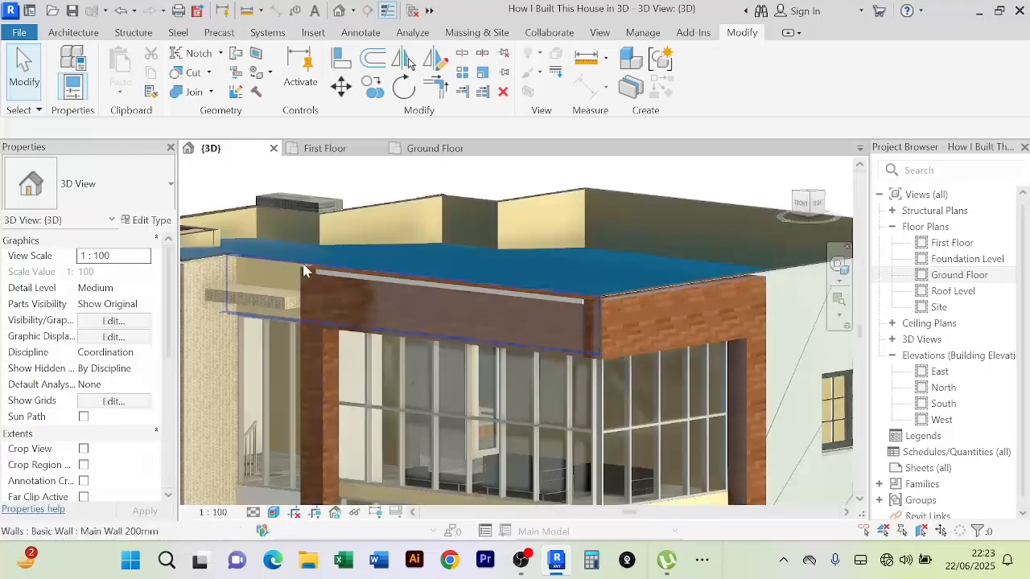
scroll(609, 298, "up", 4)
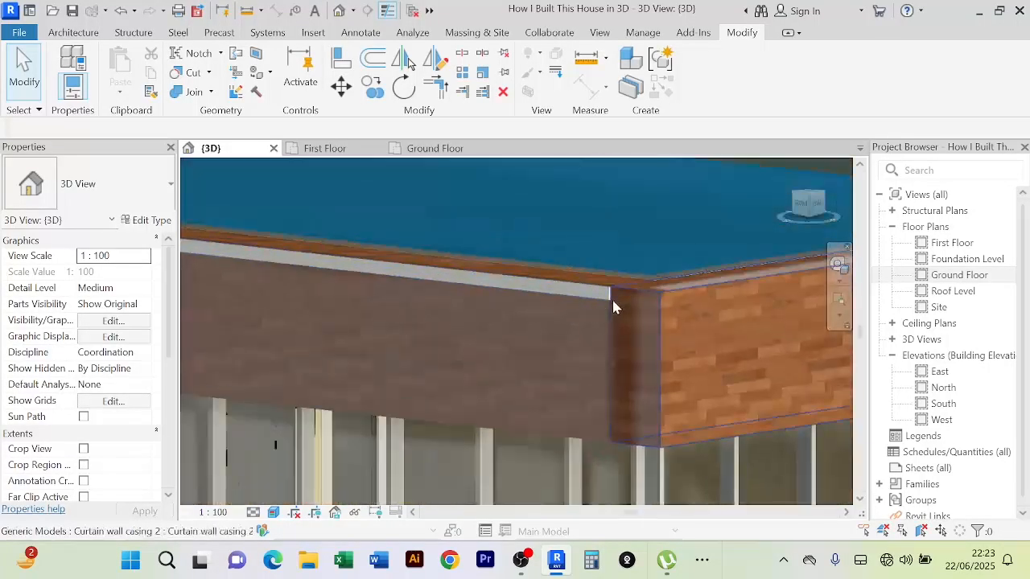
left_click(609, 298)
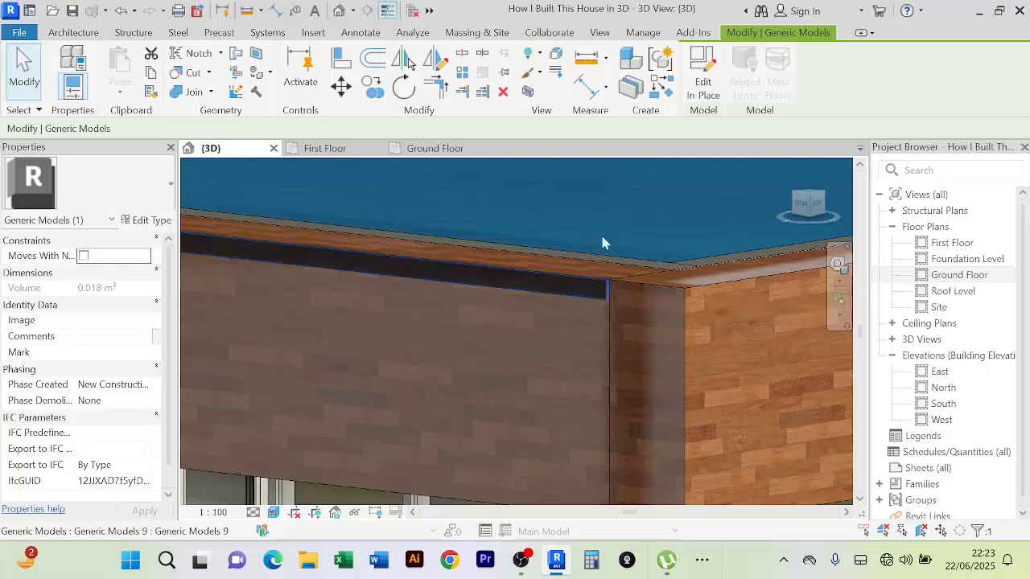
left_click(706, 95)
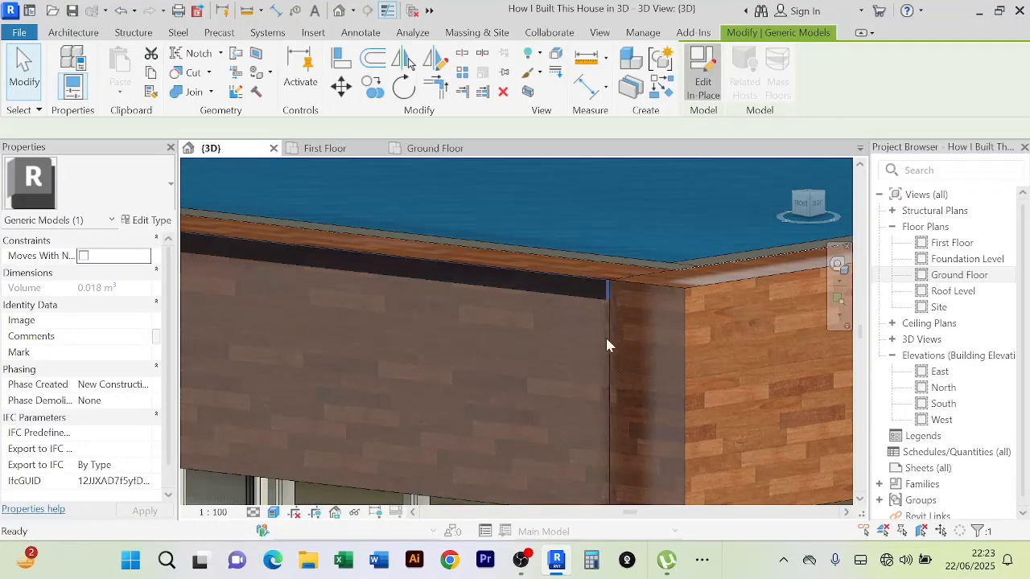
left_click(607, 296)
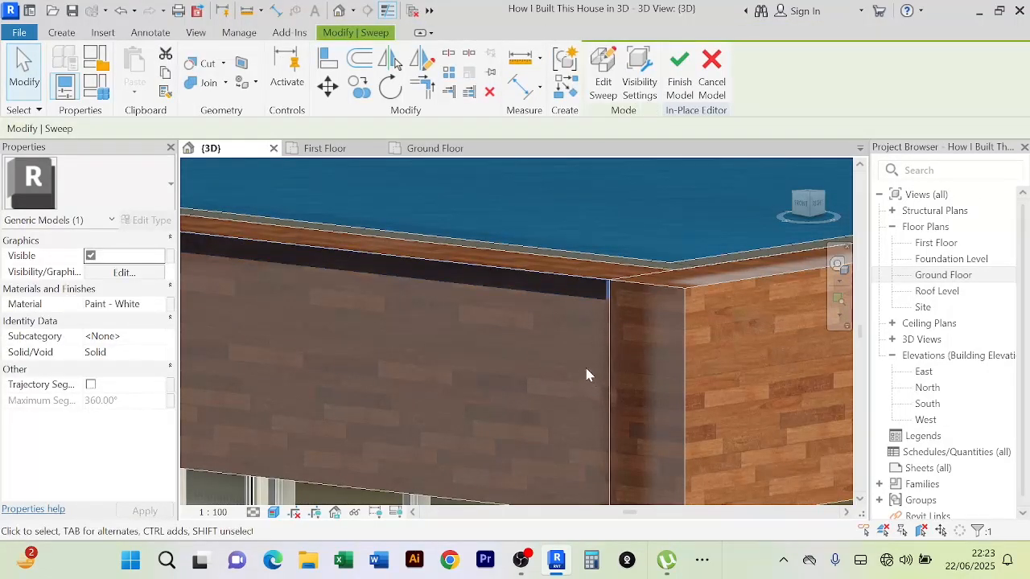
left_click(602, 76)
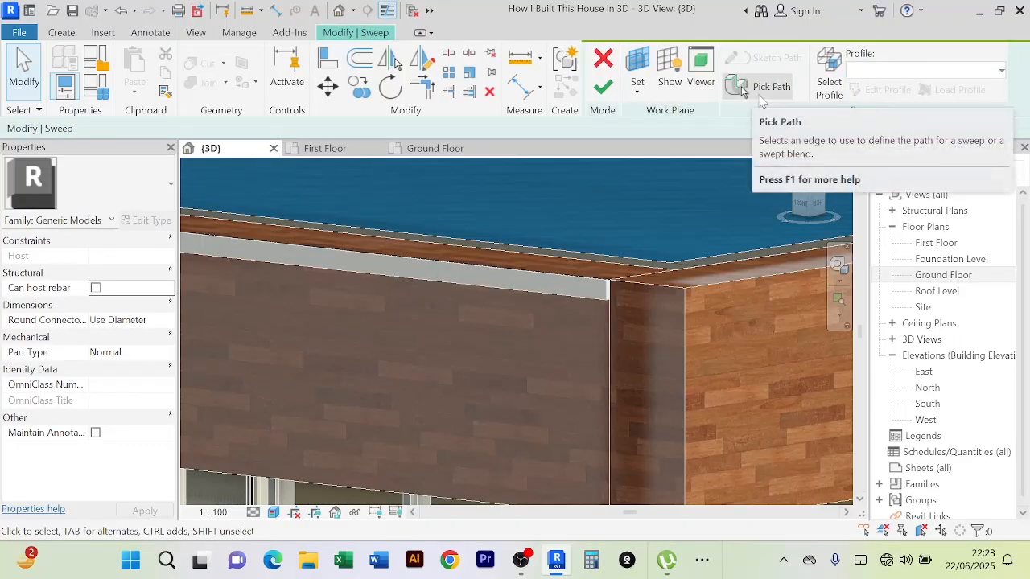
left_click(759, 94)
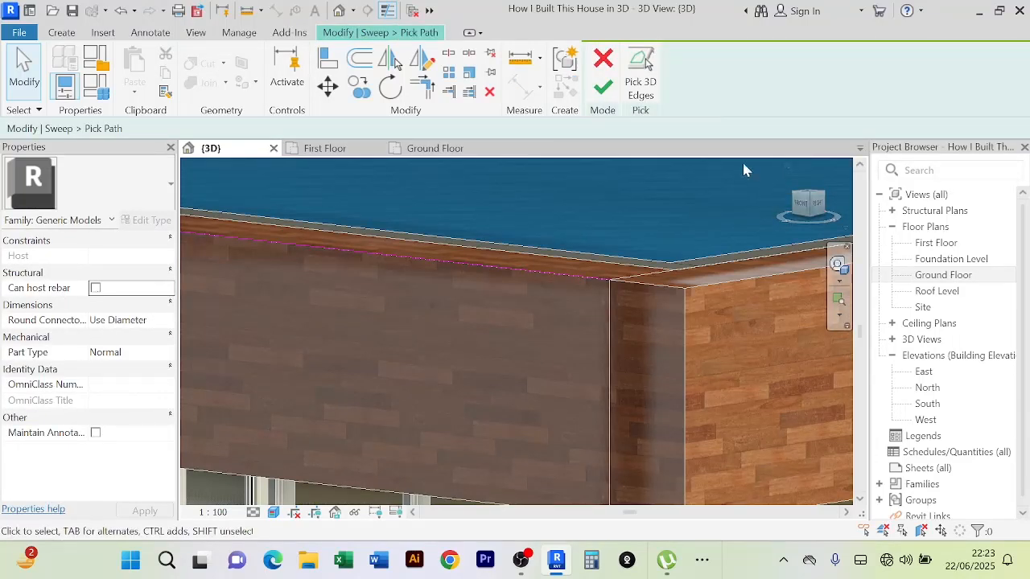
Extend the sweep path with 3D edges along the rest of the front casing's top and around the corner along the side
left_click(640, 80)
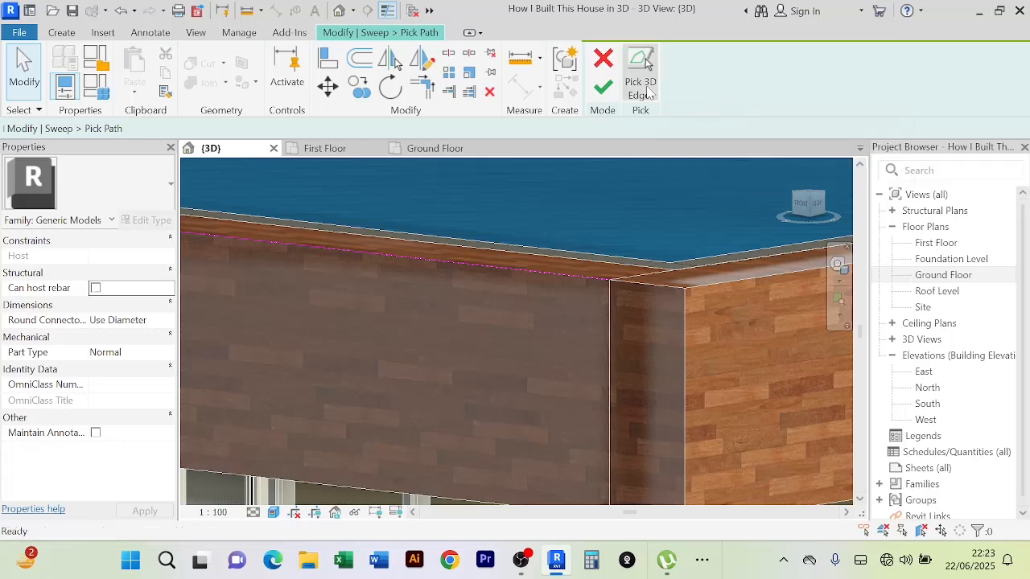
scroll(637, 282, "up", 2)
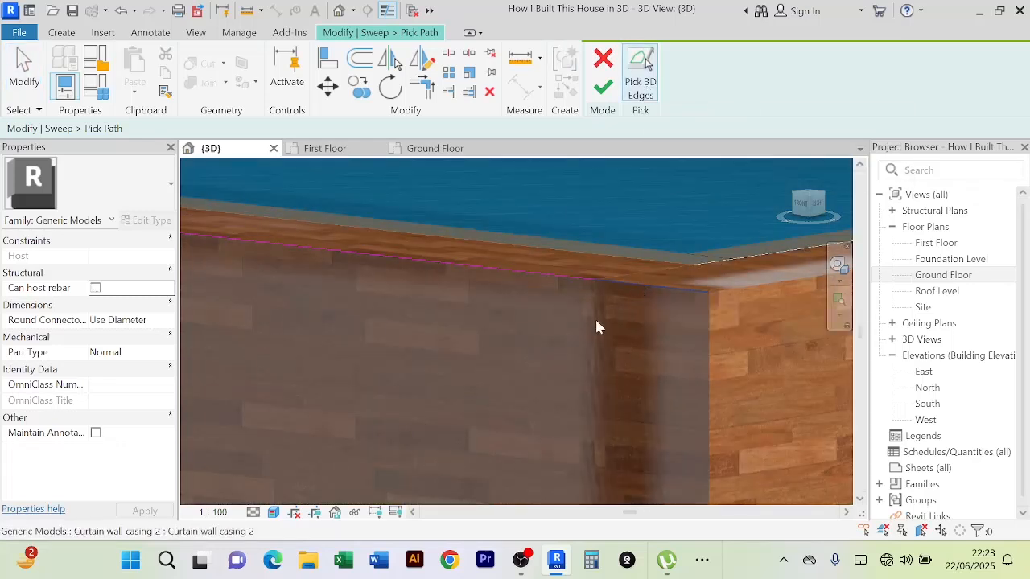
scroll(584, 327, "down", 4)
middle_click_drag(485, 351, 602, 361)
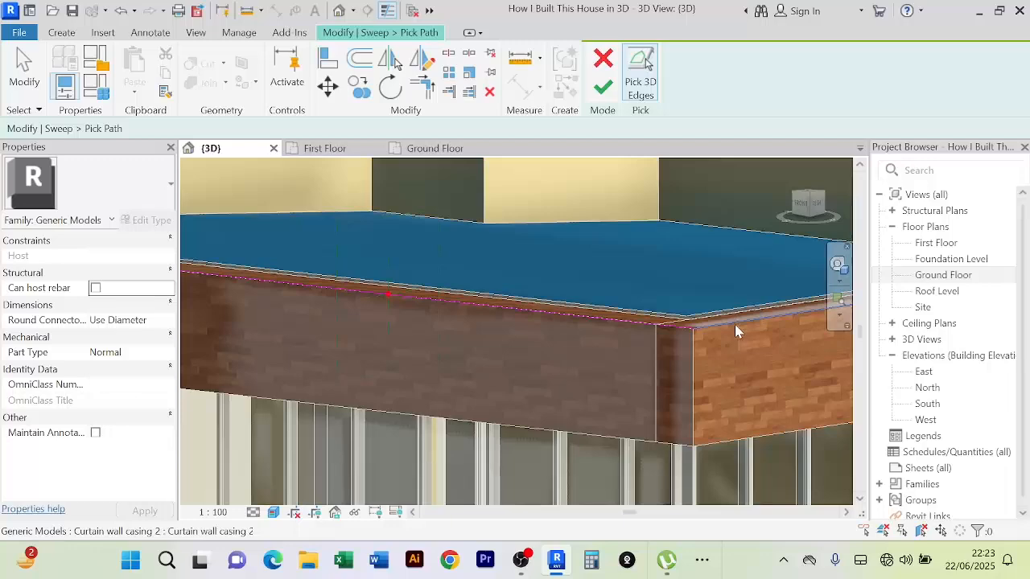
scroll(531, 378, "down", 2)
scroll(434, 336, "up", 5)
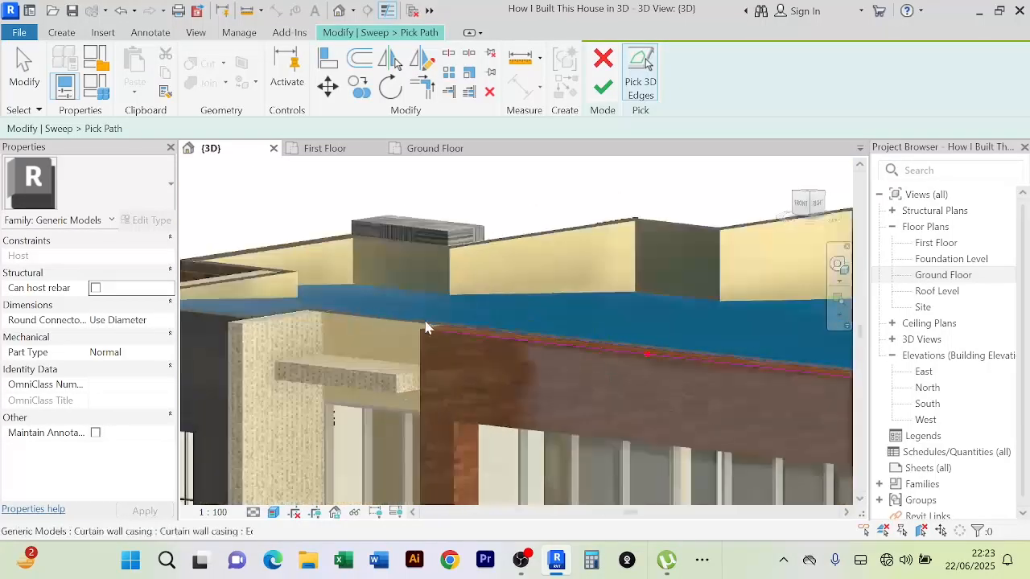
scroll(483, 362, "down", 5)
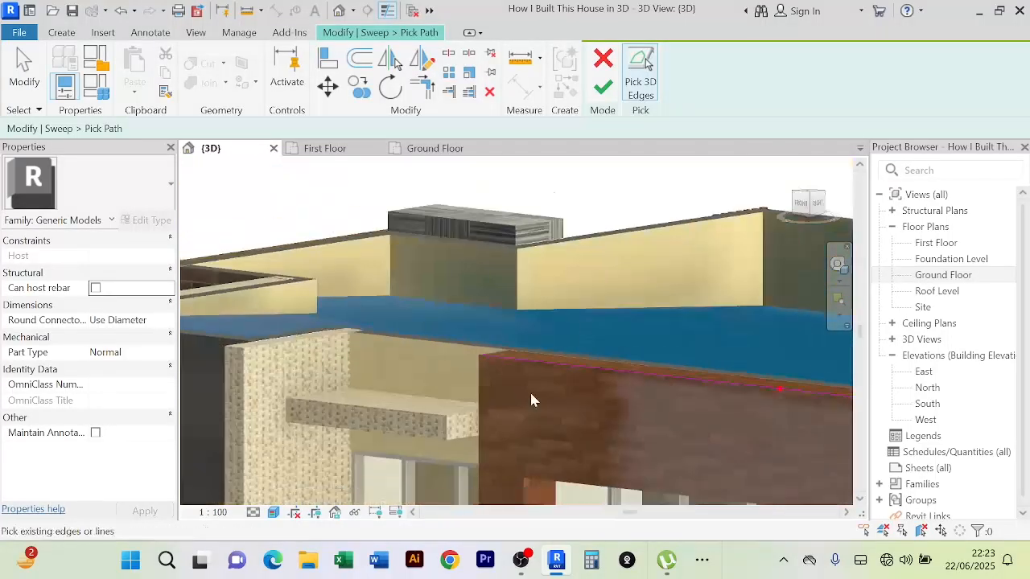
middle_click_drag(547, 416, 475, 388)
left_click(474, 388)
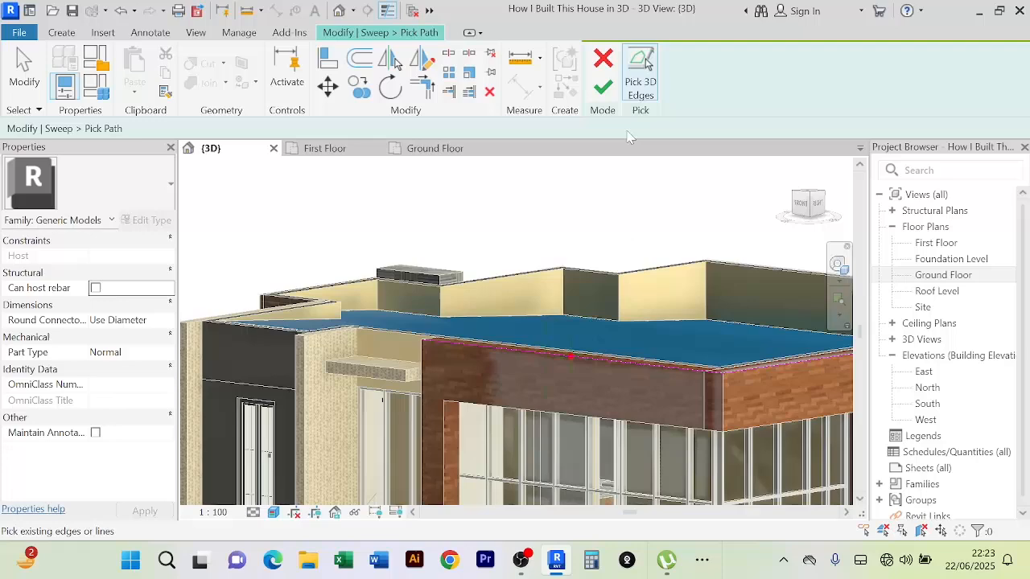
Finish the extended path and the sweep, and finish the in-place trim model
left_click(603, 87)
left_click(605, 88)
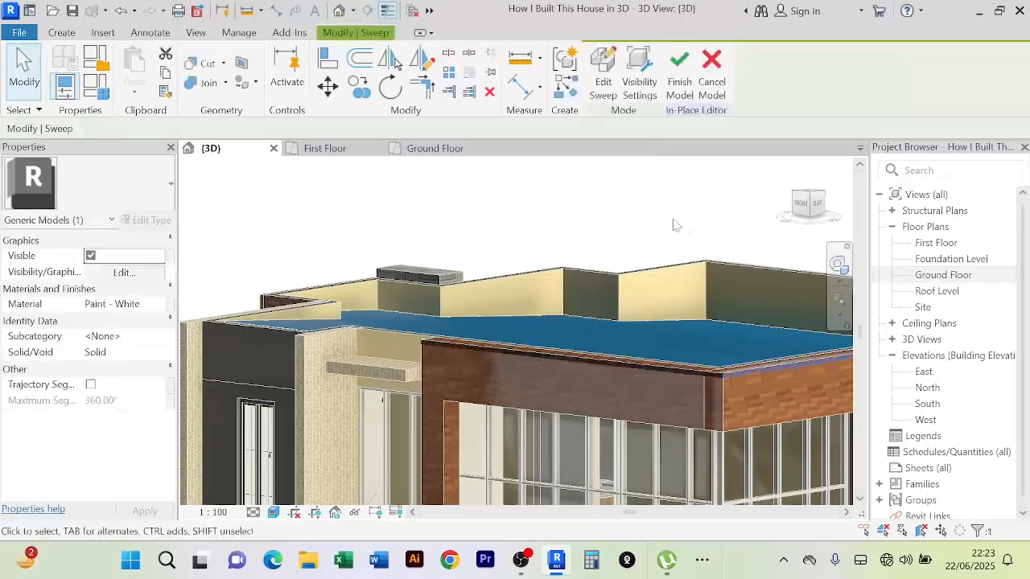
left_click(679, 68)
left_click(653, 202)
Examine the trim around the casing and the grooved side wall from the front corner and the right side
middle_click_drag(652, 202, 577, 208)
scroll(576, 207, "down", 3)
middle_click_drag(719, 425, 760, 301, "shift")
scroll(710, 309, "up", 2)
scroll(310, 299, "down", 3)
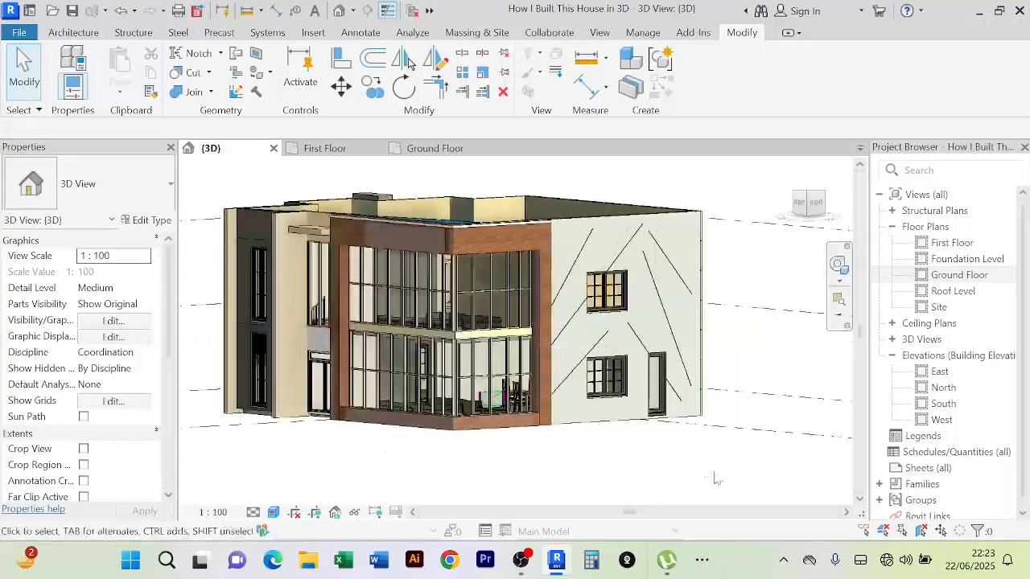
middle_click_drag(716, 484, 603, 321, "shift")
scroll(603, 320, "up", 3)
scroll(636, 386, "down", 3)
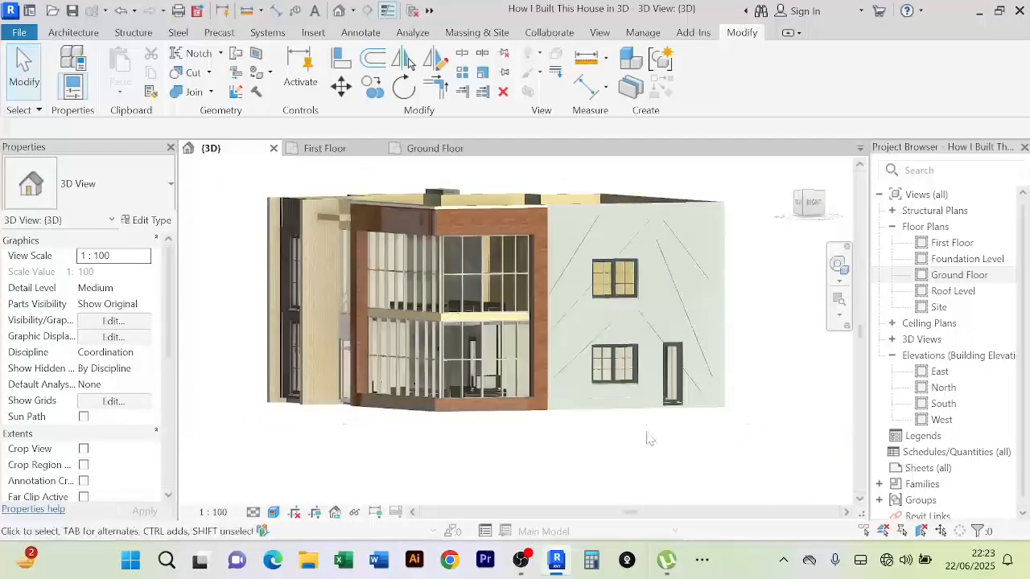
middle_click_drag(651, 452, 523, 464, "shift")
scroll(555, 306, "up", 5)
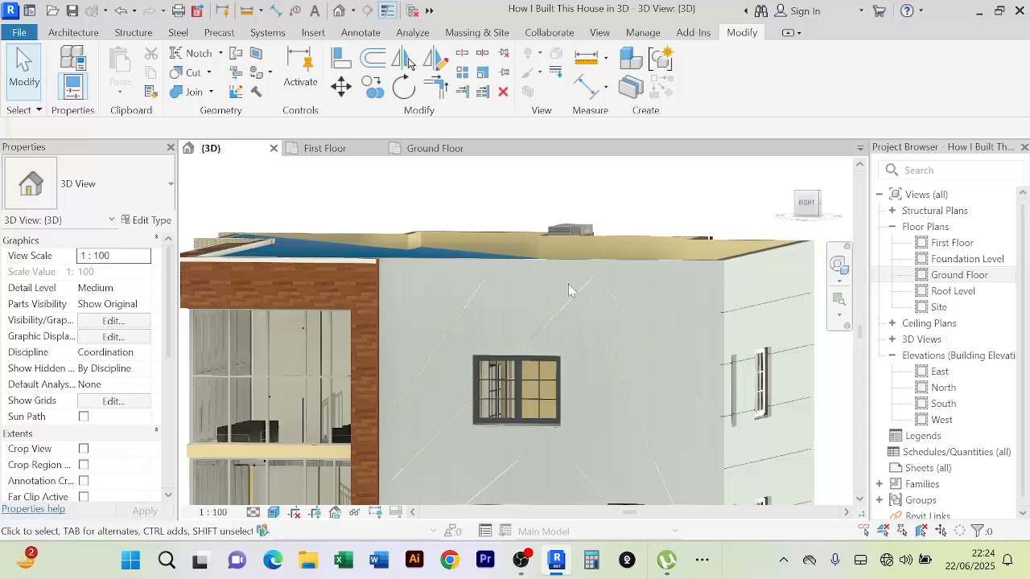
scroll(571, 290, "down", 2)
middle_click_drag(570, 290, 608, 266, "shift")
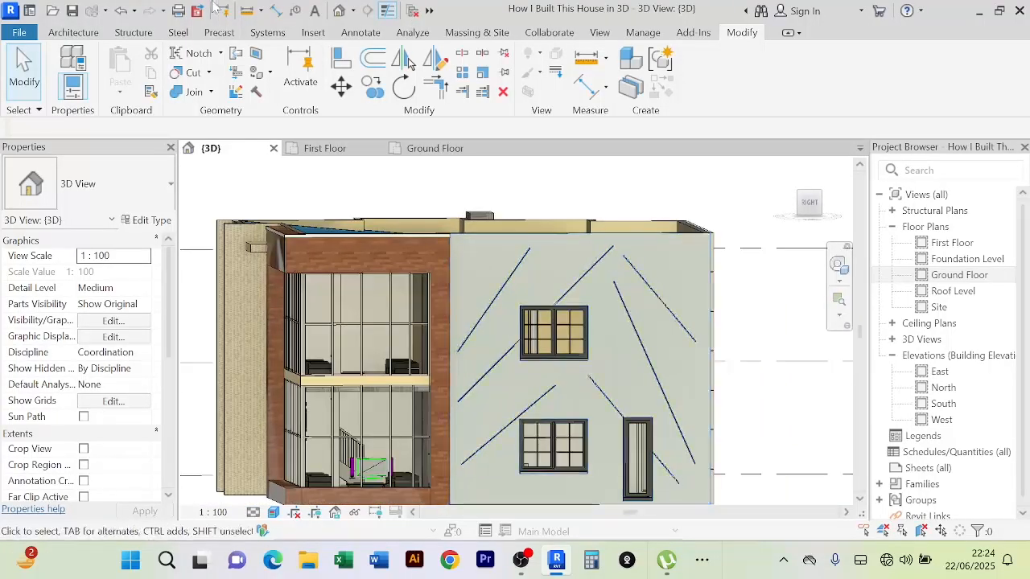
Create a new in-place model in the Generic Models category, keeping the proposed name
left_click(64, 32)
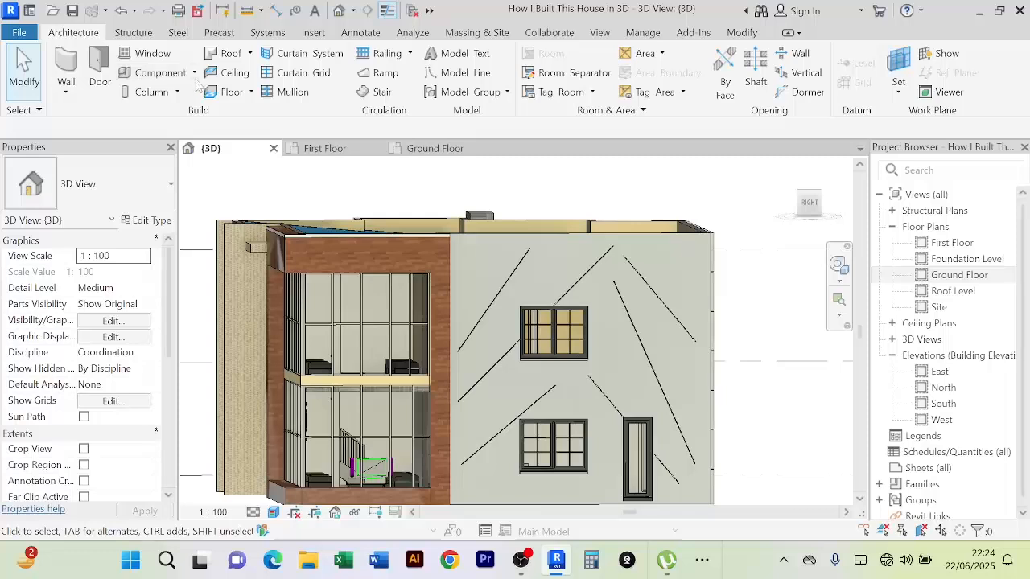
left_click(194, 72)
left_click(165, 135)
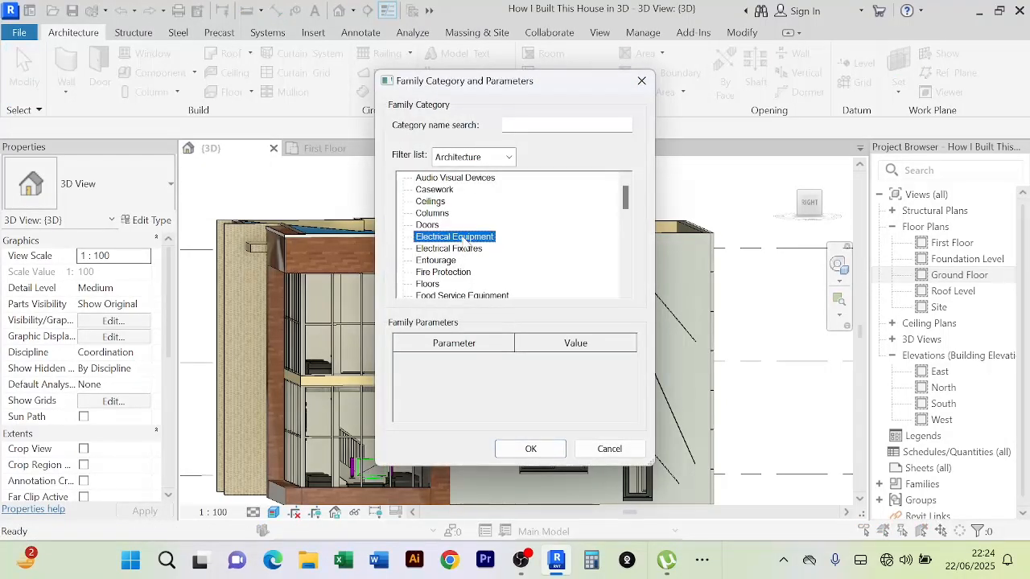
key("g")
left_click(530, 448)
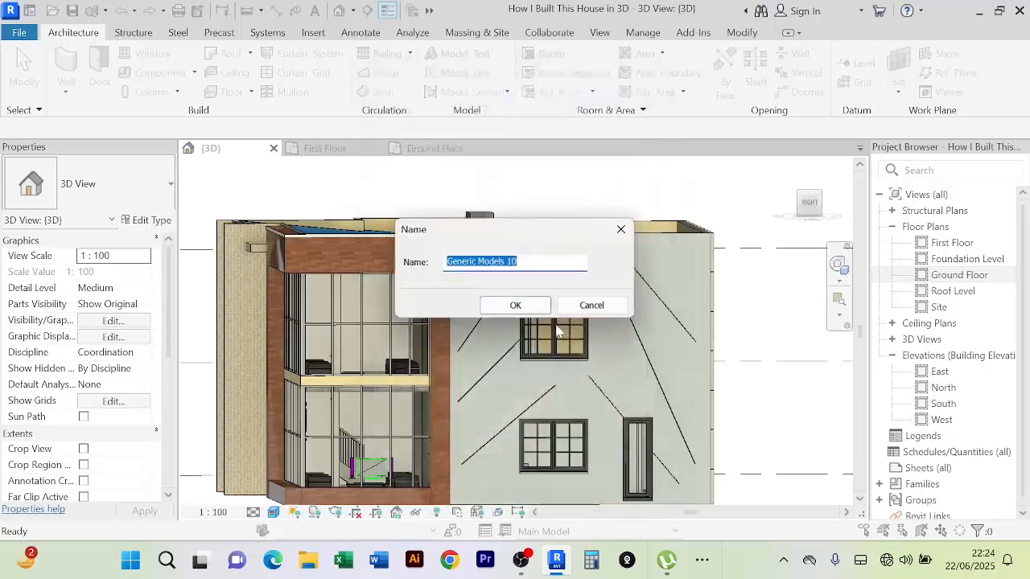
left_click(533, 309)
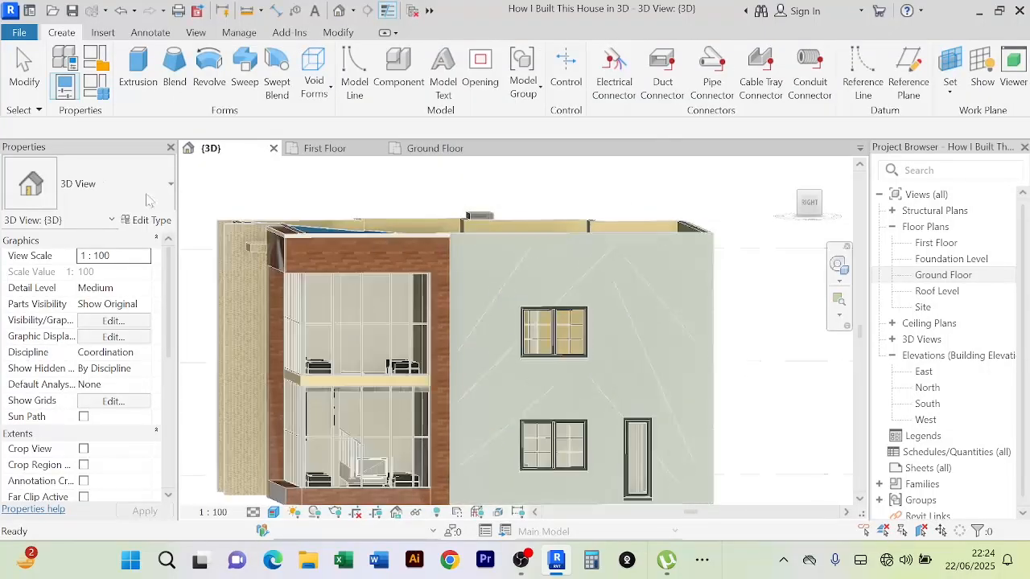
Start a sweep, pick the top edge of the grooved side wall as its path, and finish the path
left_click(247, 72)
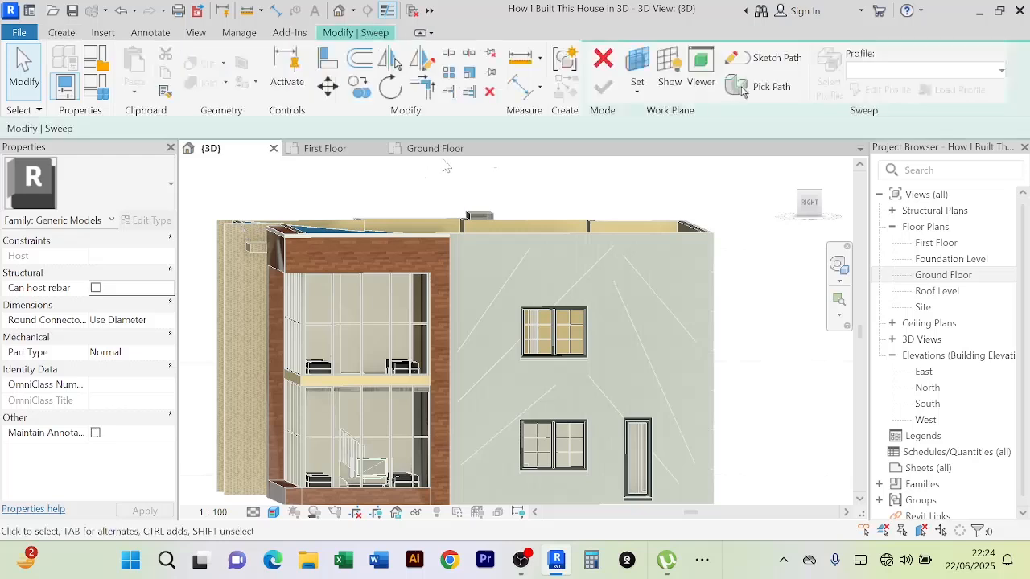
left_click(760, 90)
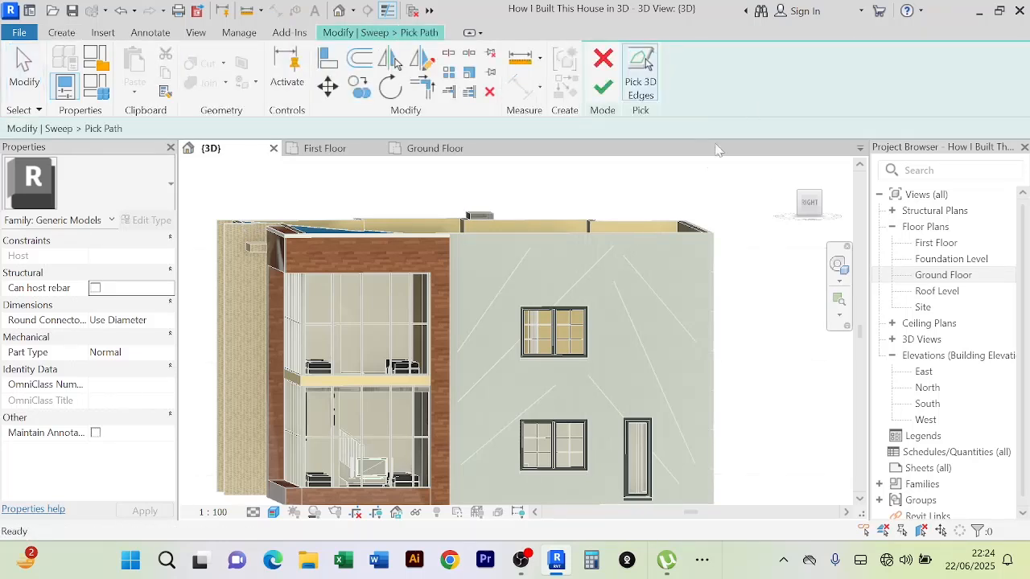
left_click(572, 237)
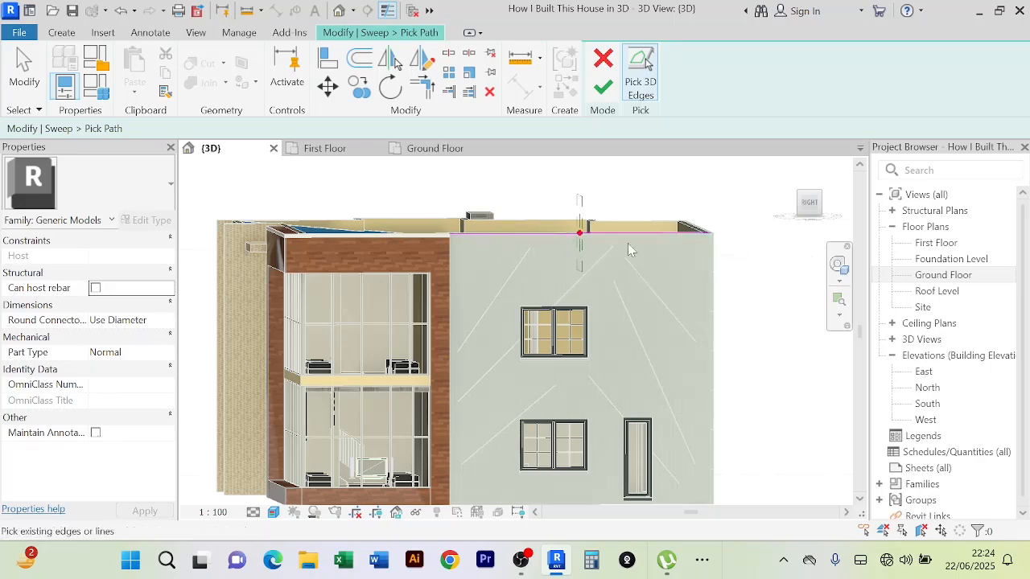
scroll(586, 243, "up", 5)
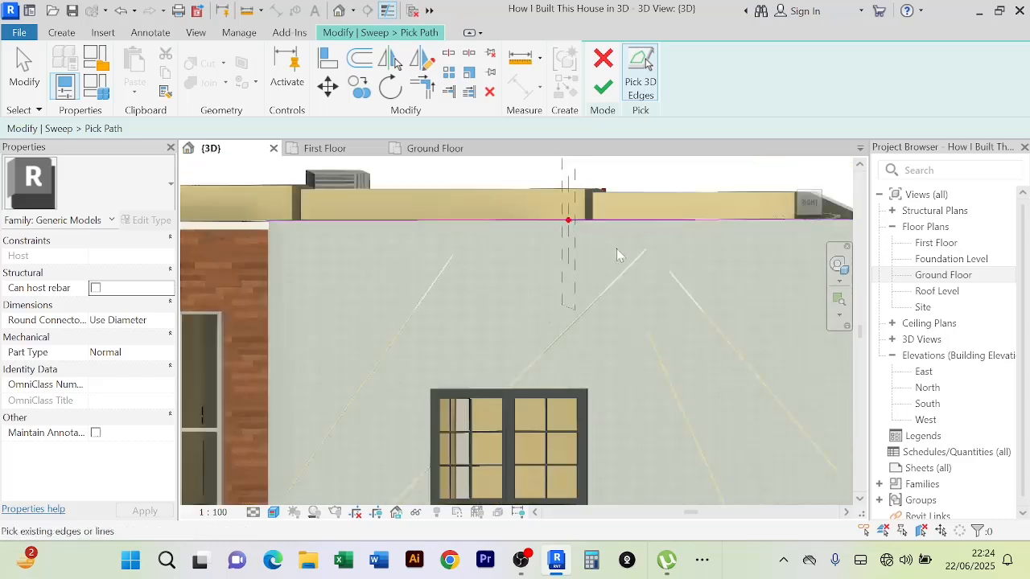
left_click(603, 95)
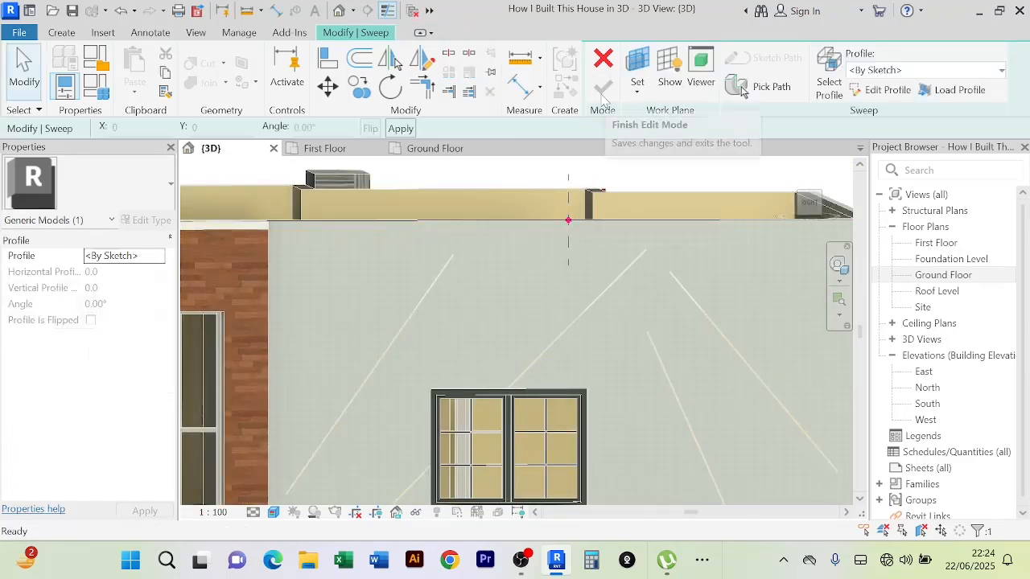
Edit the sweep profile in the back view and draw a rectangle about 220 mm high from the path point at the wall's top corner
left_click(808, 203)
left_click(806, 202)
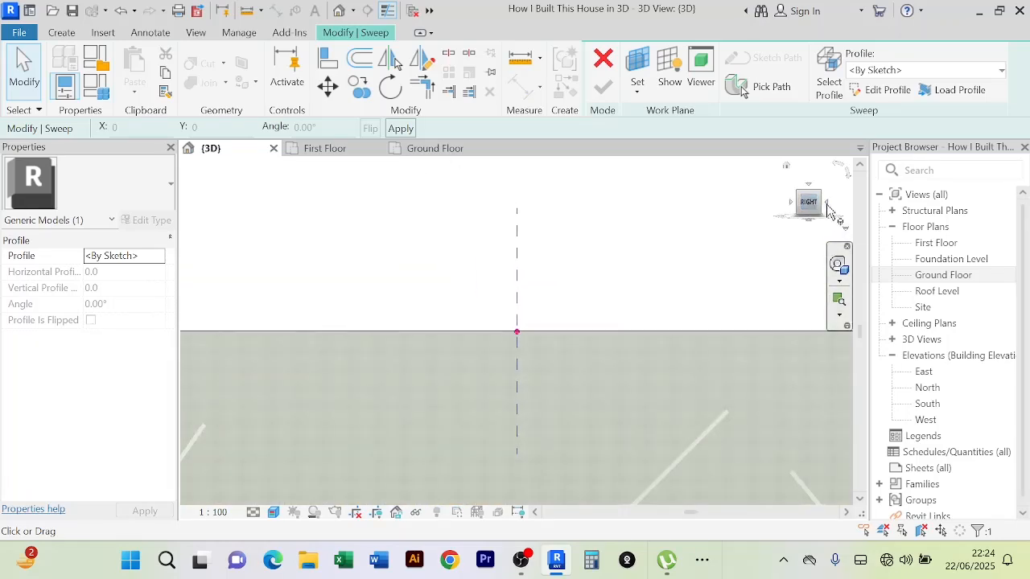
left_click(827, 206)
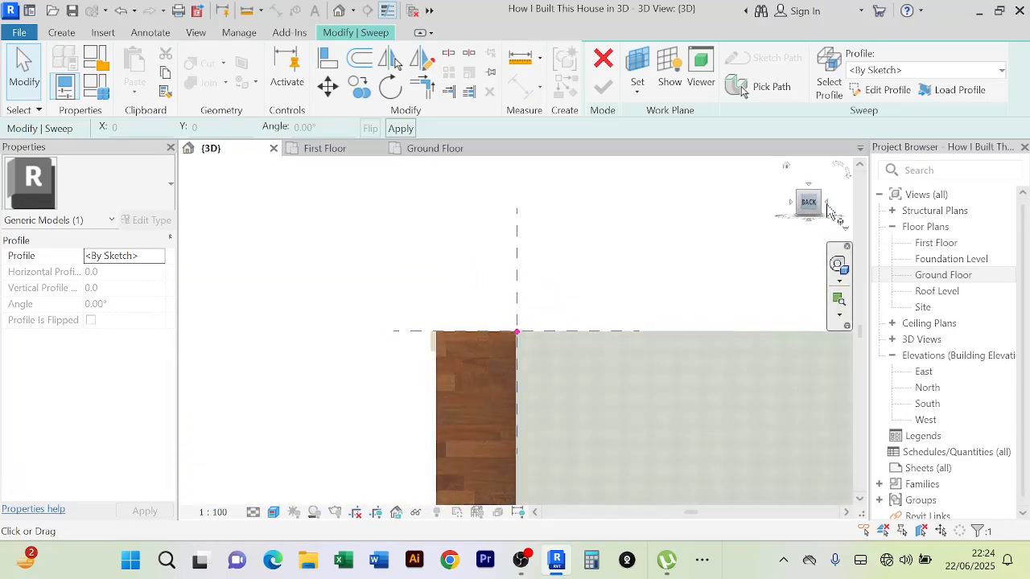
scroll(483, 377, "up", 3)
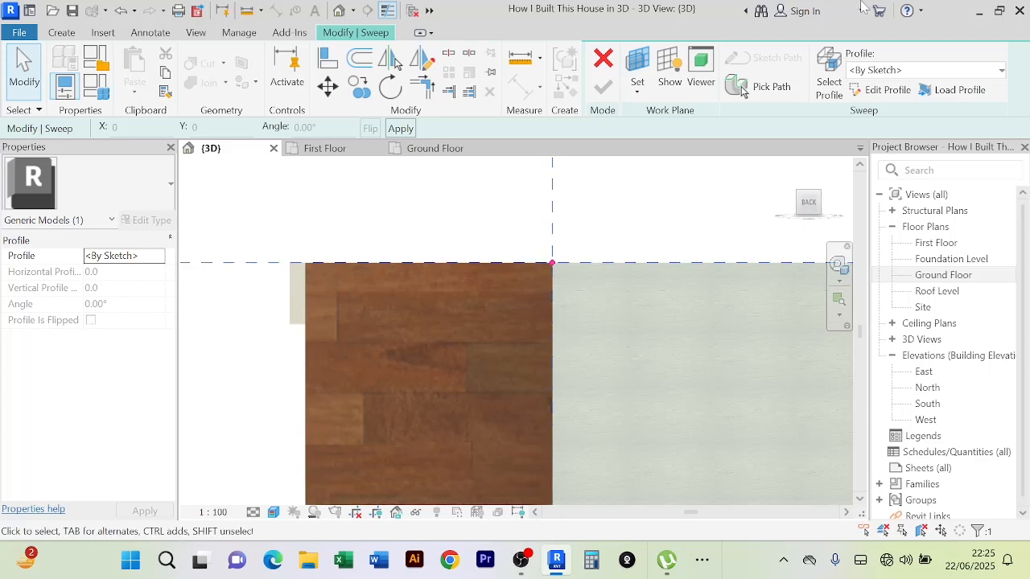
left_click(888, 92)
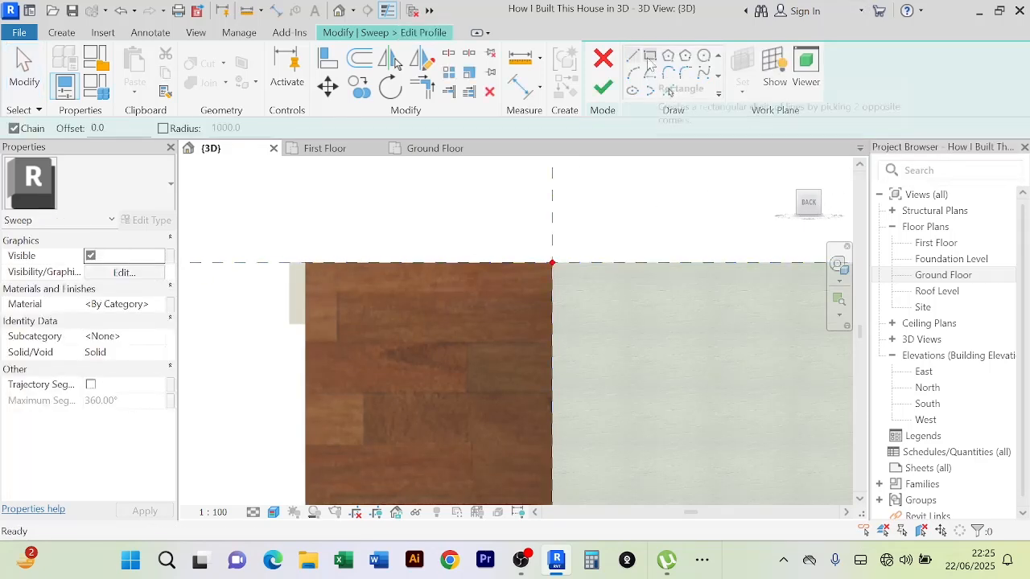
left_click(649, 56)
scroll(547, 326, "up", 1)
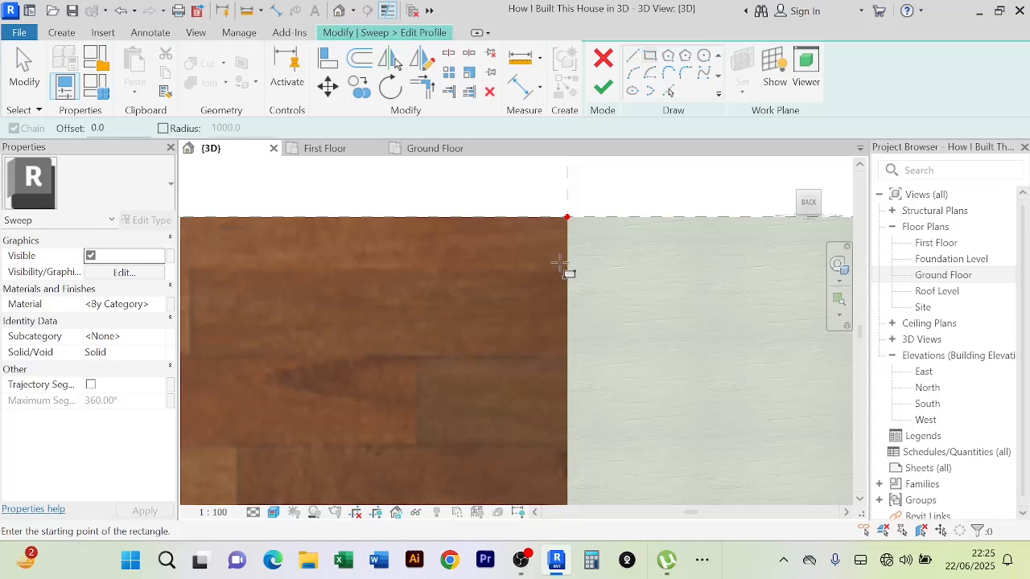
left_click(567, 217)
middle_click_drag(493, 476, 526, 388)
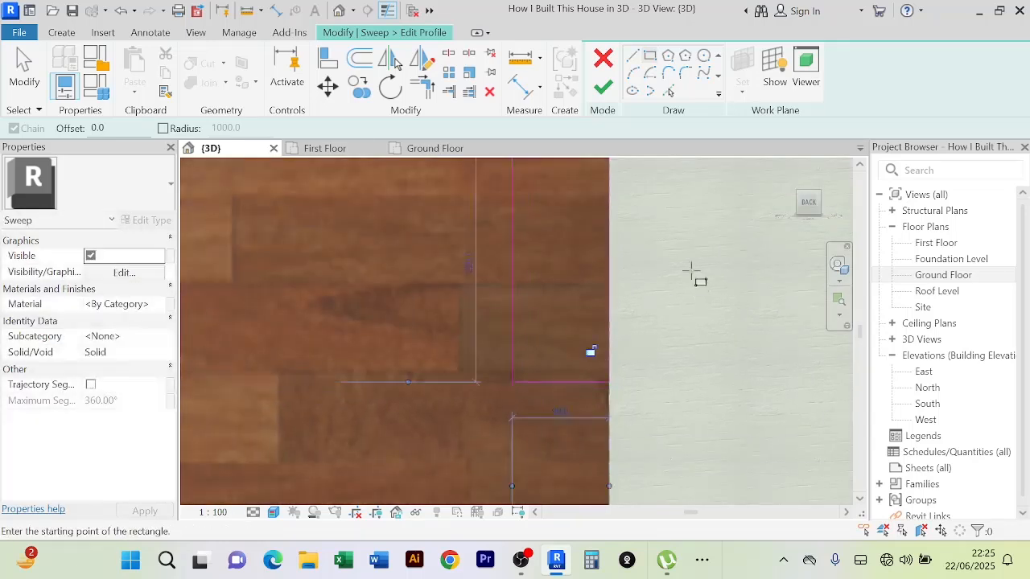
right_click(682, 234)
left_click(707, 204)
right_click(699, 204)
left_click(705, 205)
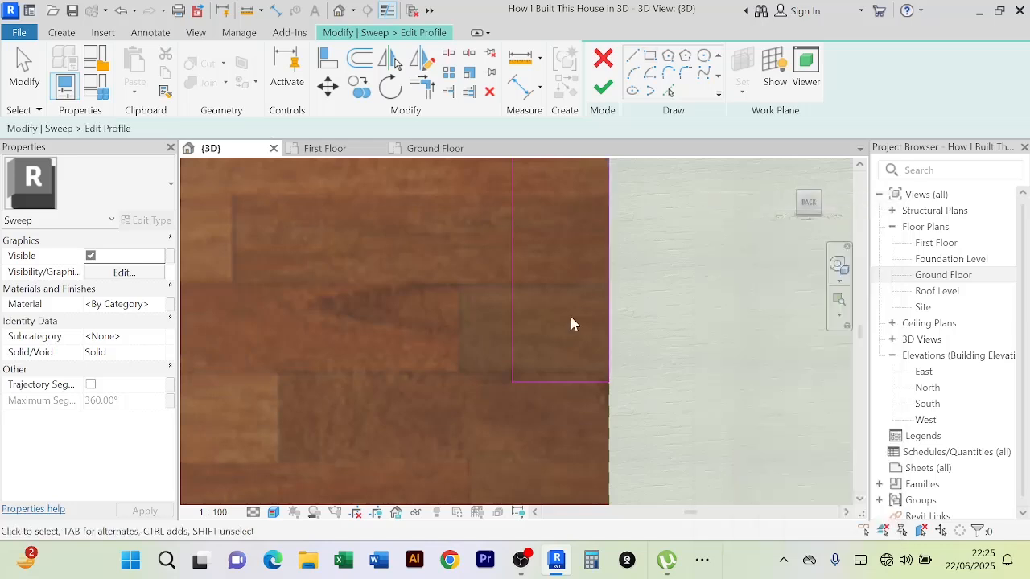
Set the profile rectangle's width to 25 mm
left_click(513, 312)
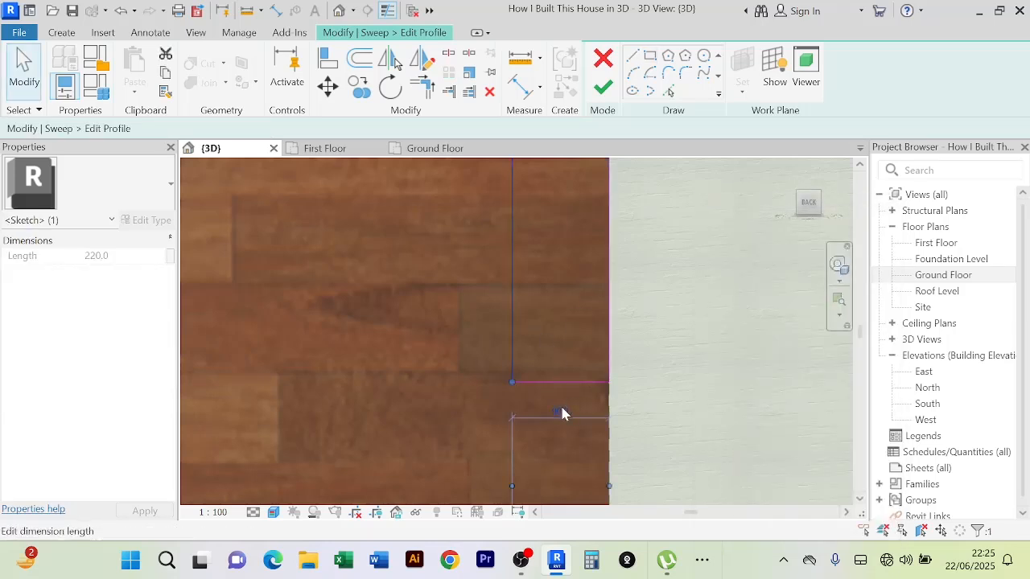
left_click(561, 413)
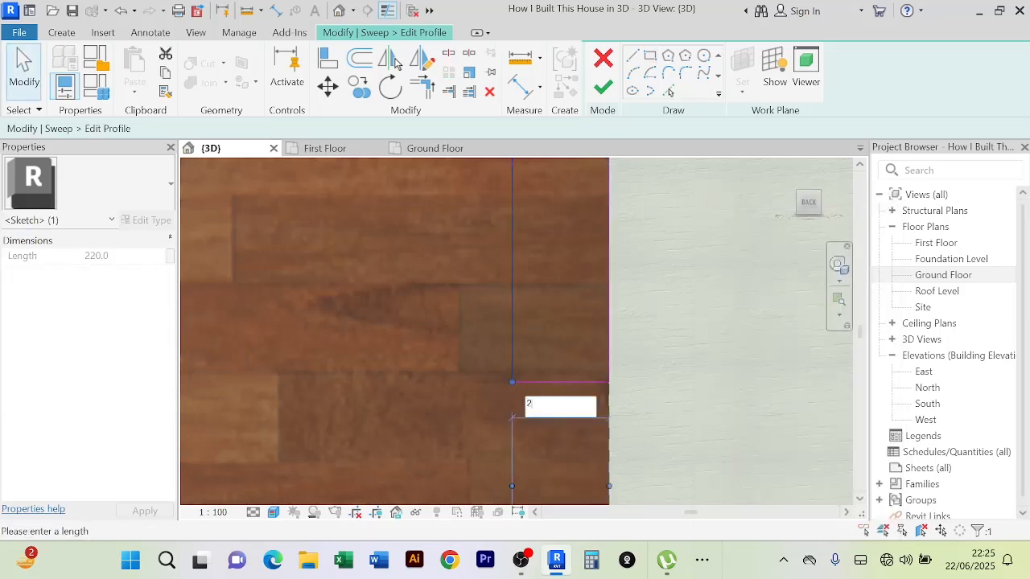
type("25")
key("Return")
key("Escape")
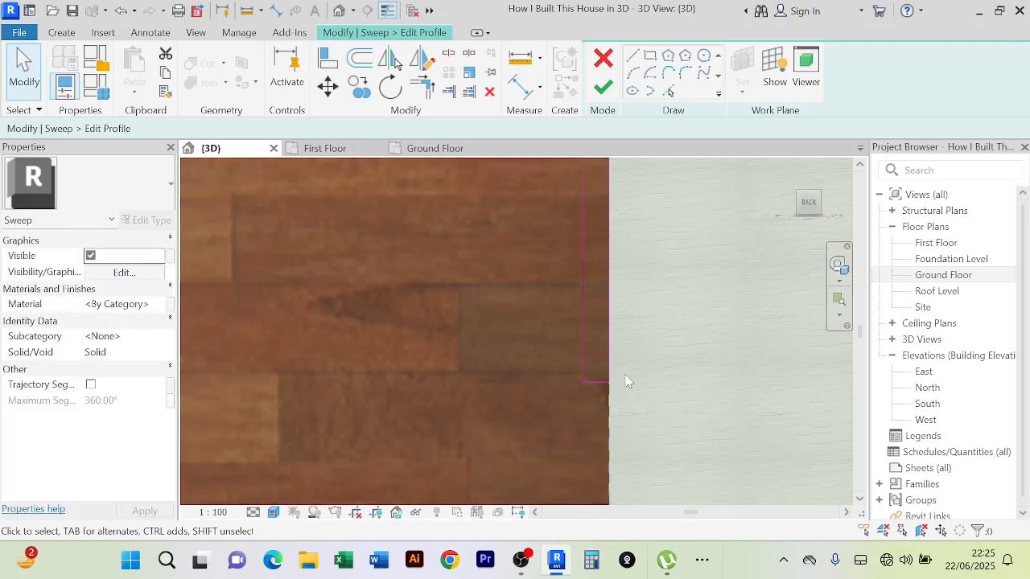
Set the profile rectangle's height to 100 mm
left_click(597, 384)
scroll(673, 324, "down", 2)
middle_click_drag(681, 332, 629, 351)
left_click(634, 330)
left_click(586, 372)
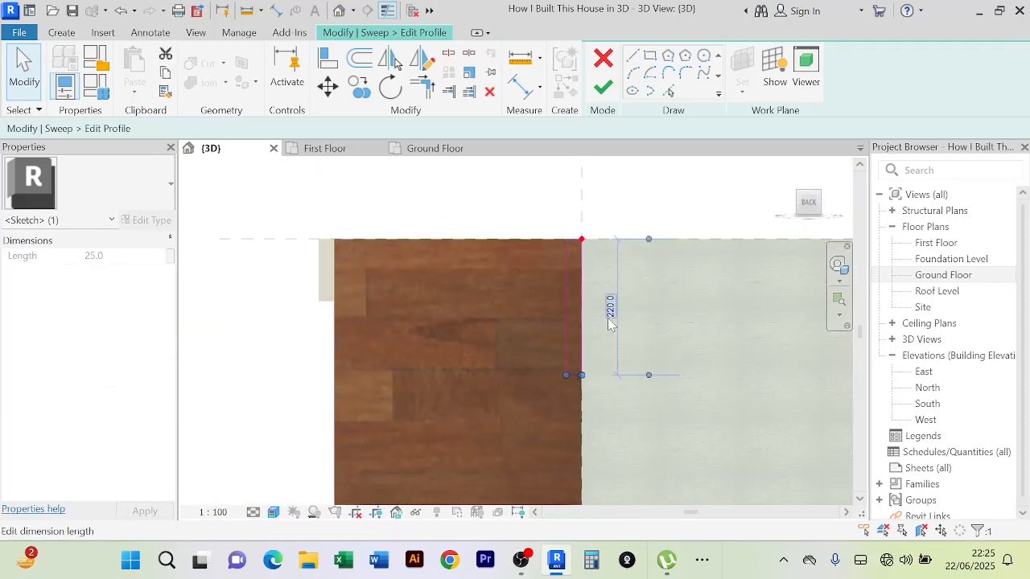
left_click(609, 307)
type("100")
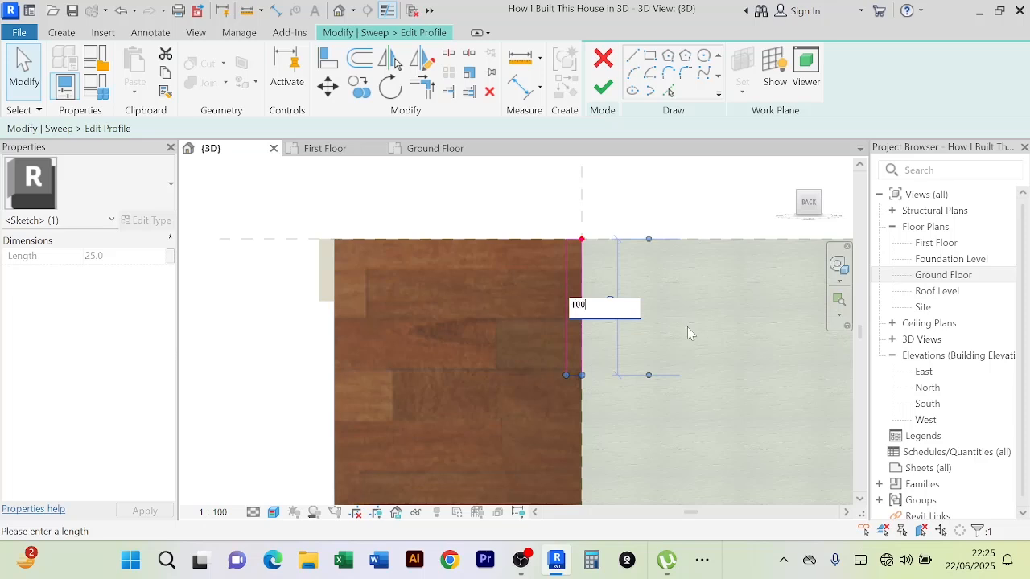
key("Return")
left_click(750, 319)
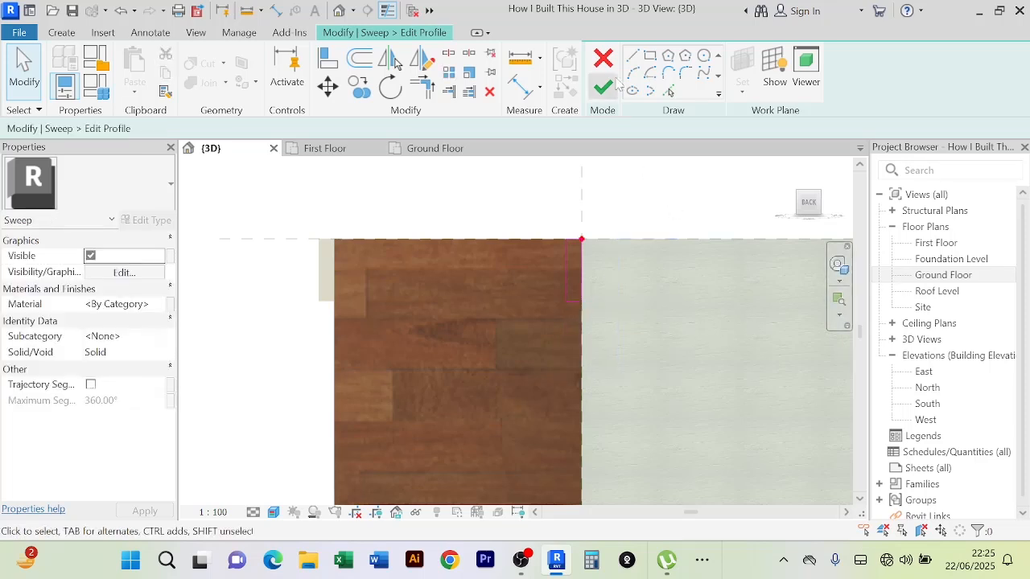
Assign the Paint - Grey material to the sweep
left_click(161, 312)
left_click(161, 312)
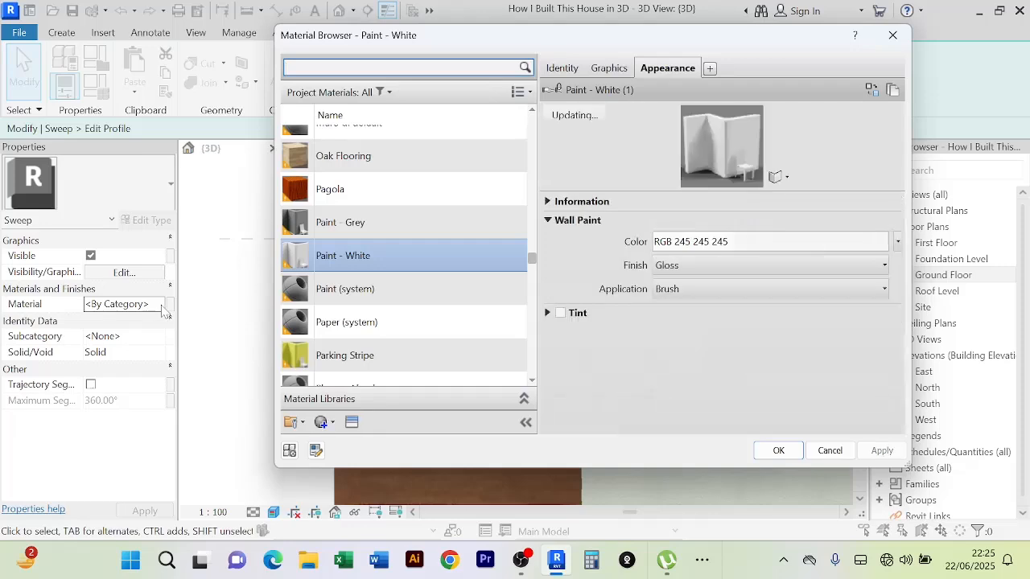
left_click(391, 224)
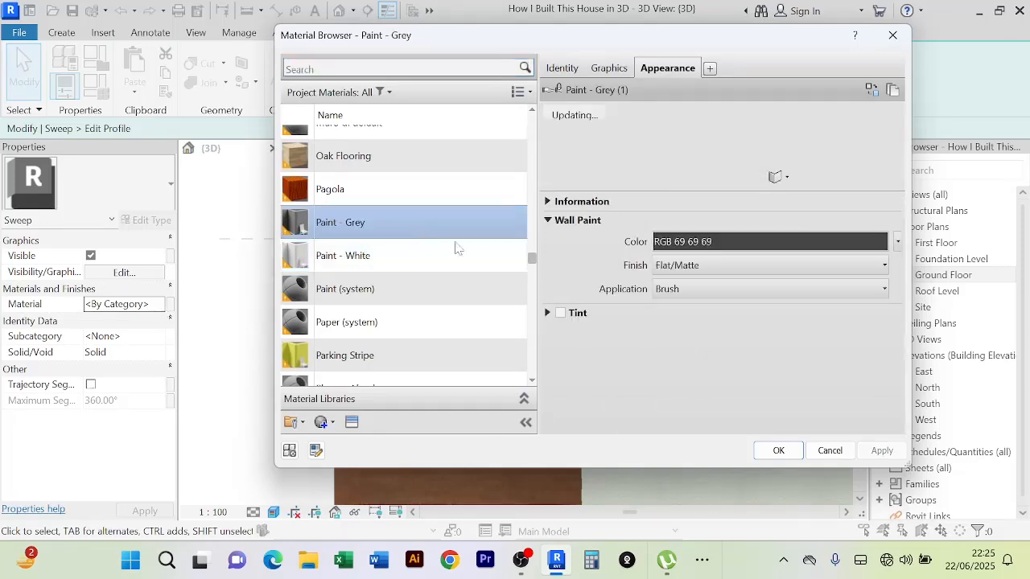
left_click(778, 452)
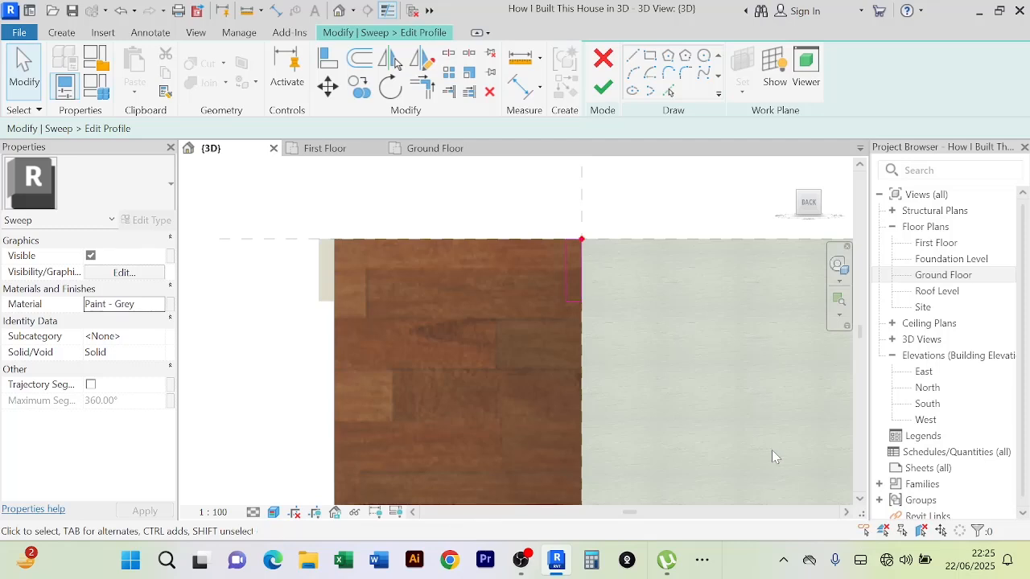
Finish the profile and the sweep, and finish the in-place model
left_click(604, 89)
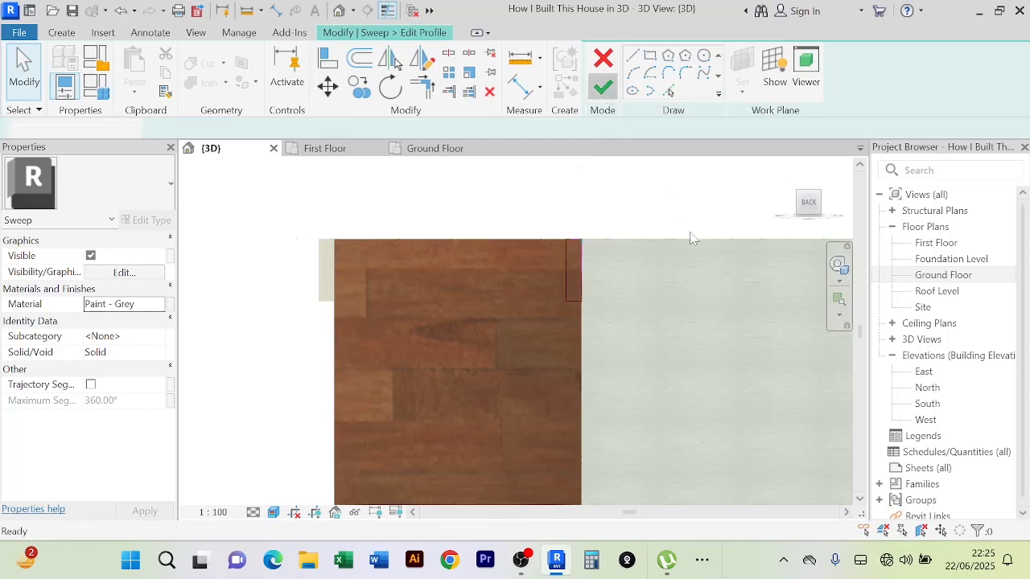
left_click(608, 90)
left_click(678, 72)
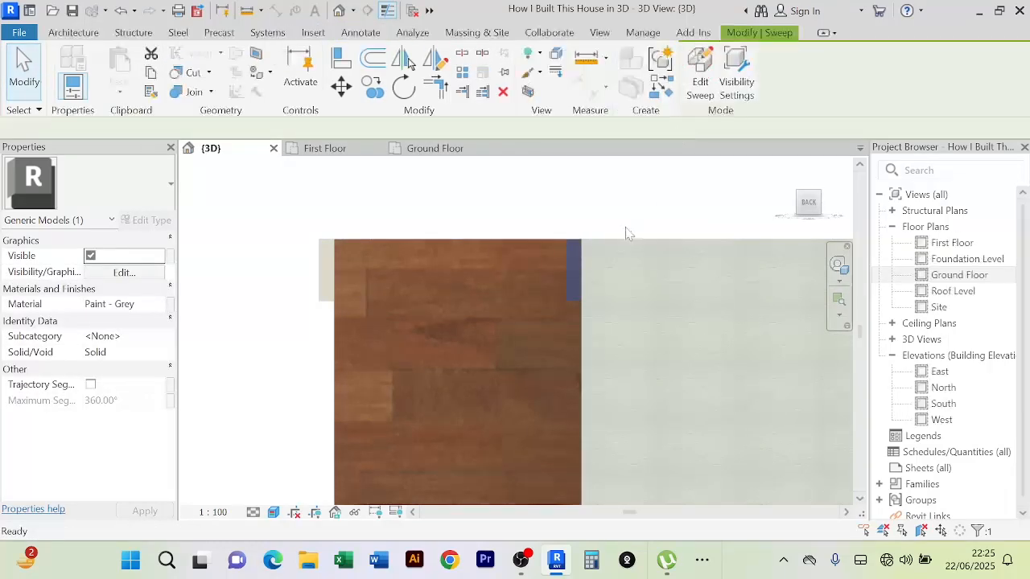
Examine the grey trim along the grooved side wall's top edge and its end at the rear corner
middle_click_drag(628, 233, 744, 295, "shift")
scroll(742, 295, "down", 3)
mouse_move(637, 308)
middle_mouse_down()
mouse_move(526, 301)
mouse_move(660, 316)
mouse_move(648, 314)
middle_mouse_up()
scroll(707, 306, "up", 3)
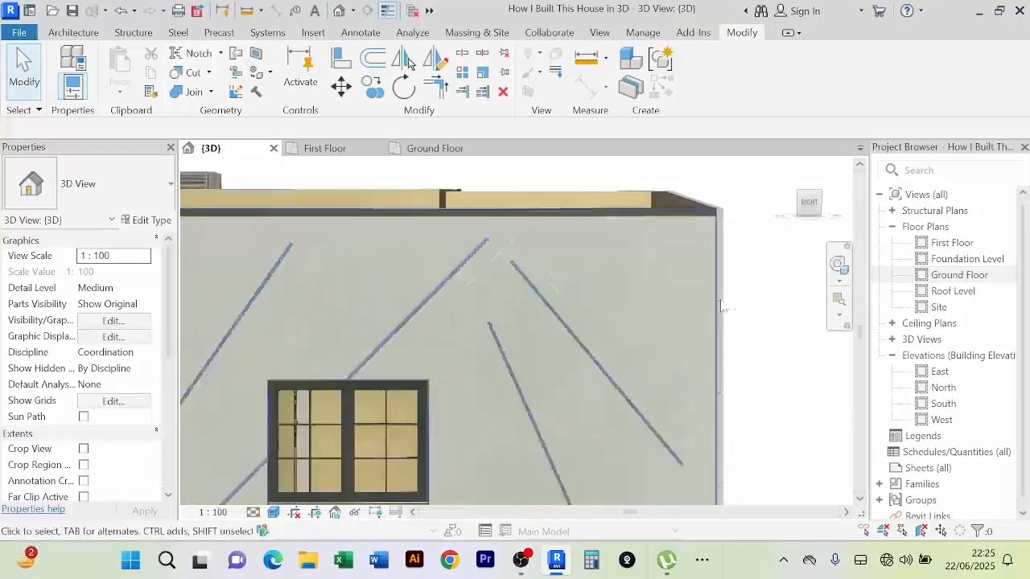
scroll(722, 303, "up", 4)
scroll(722, 302, "down", 5)
middle_click_drag(722, 304, 646, 318)
scroll(752, 312, "up", 3)
scroll(746, 312, "down", 3)
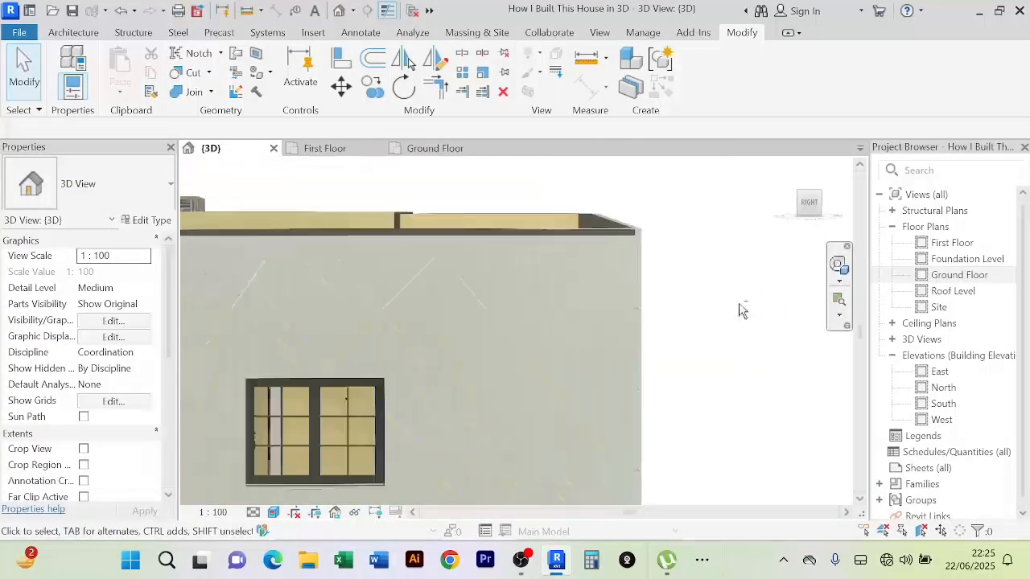
middle_click_drag(741, 310, 547, 370, "shift")
scroll(647, 271, "up", 2)
scroll(647, 271, "down", 2)
scroll(485, 334, "up", 2)
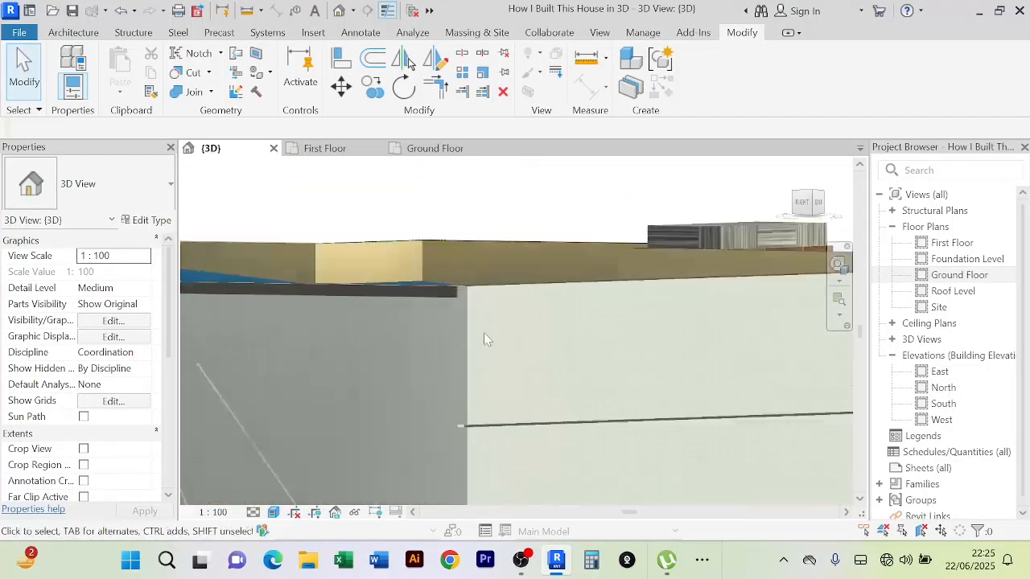
Reopen the grey trim's in-place sweep and start editing its picked path
scroll(478, 321, "up", 2)
left_click(454, 282)
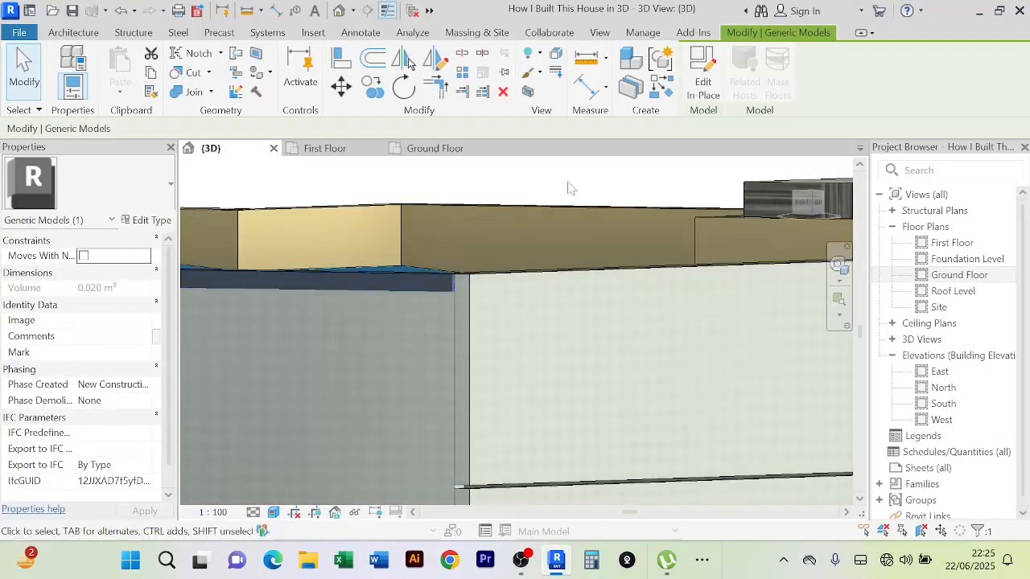
left_click(708, 87)
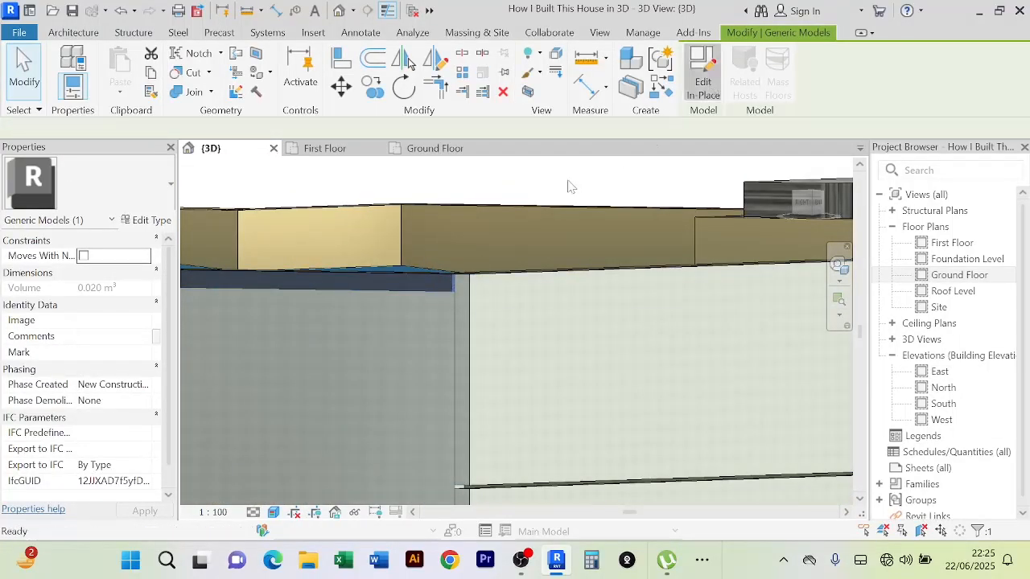
left_click(451, 285)
left_click(613, 95)
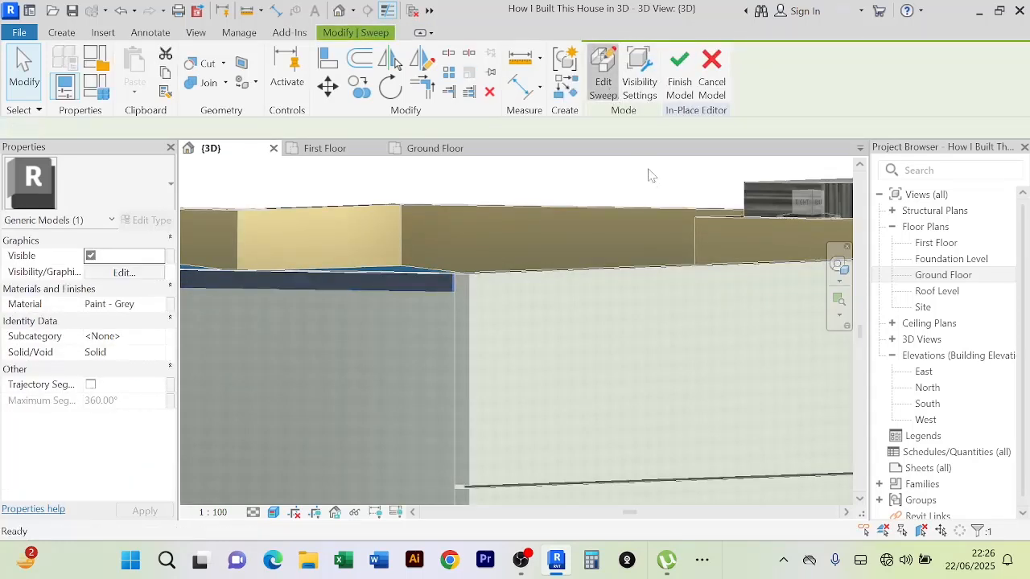
left_click(765, 92)
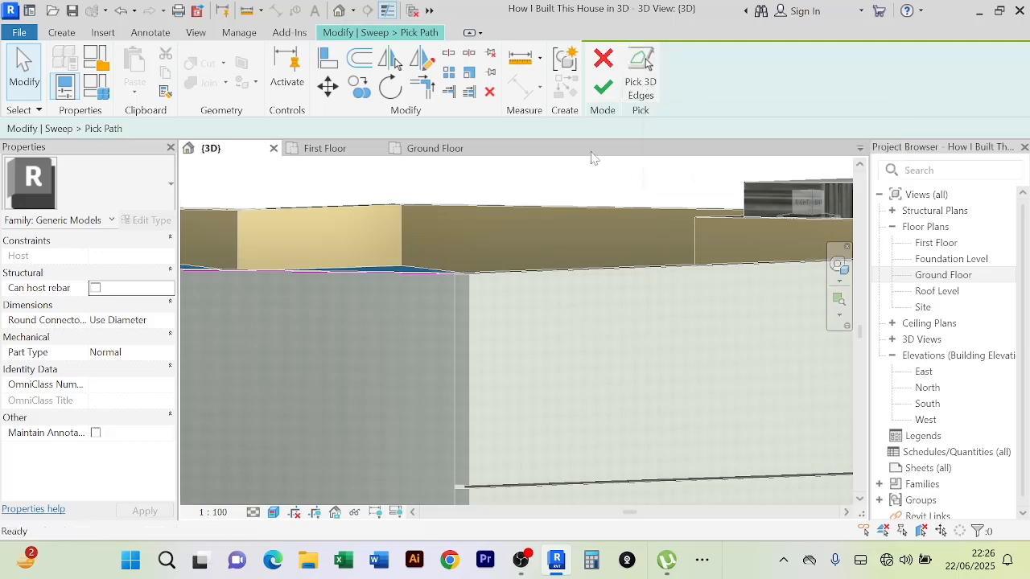
Extend the path along the top edges of the adjoining rear wall and its short return wall, and finish the sweep and the model
scroll(467, 281, "up", 3)
left_click(464, 266)
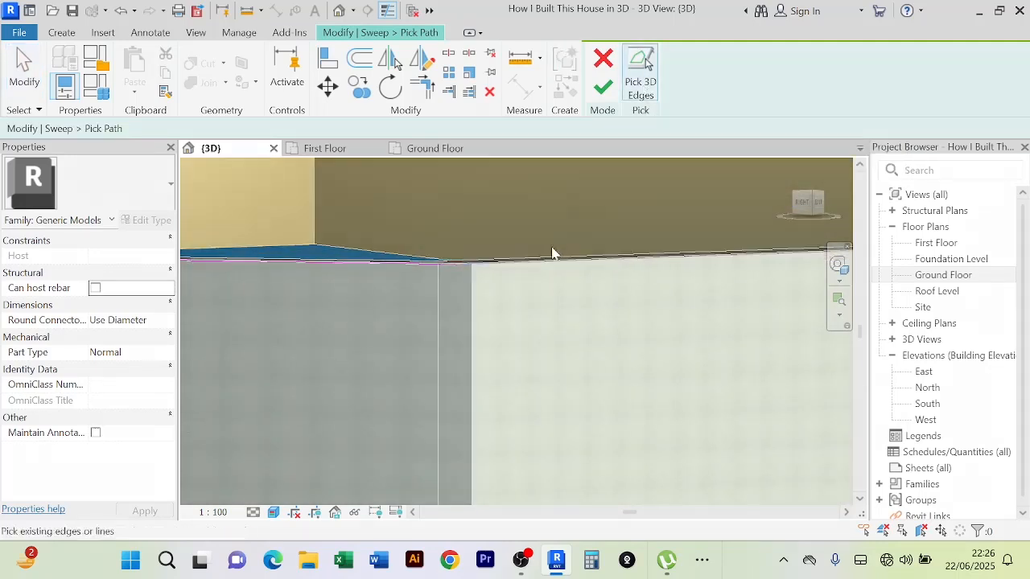
scroll(669, 389, "down", 8)
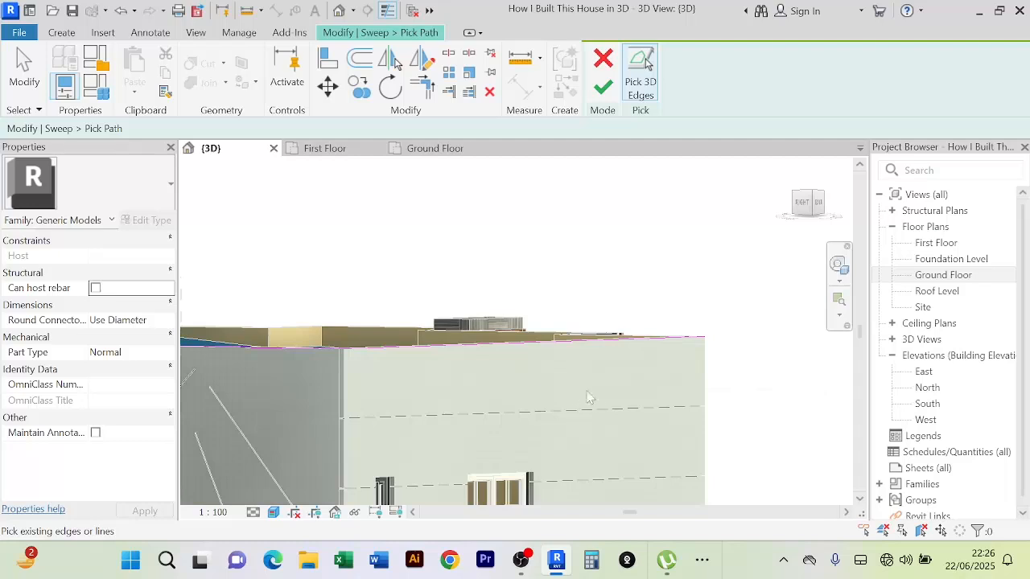
middle_click_drag(596, 396, 643, 338, "shift")
scroll(656, 334, "up", 1)
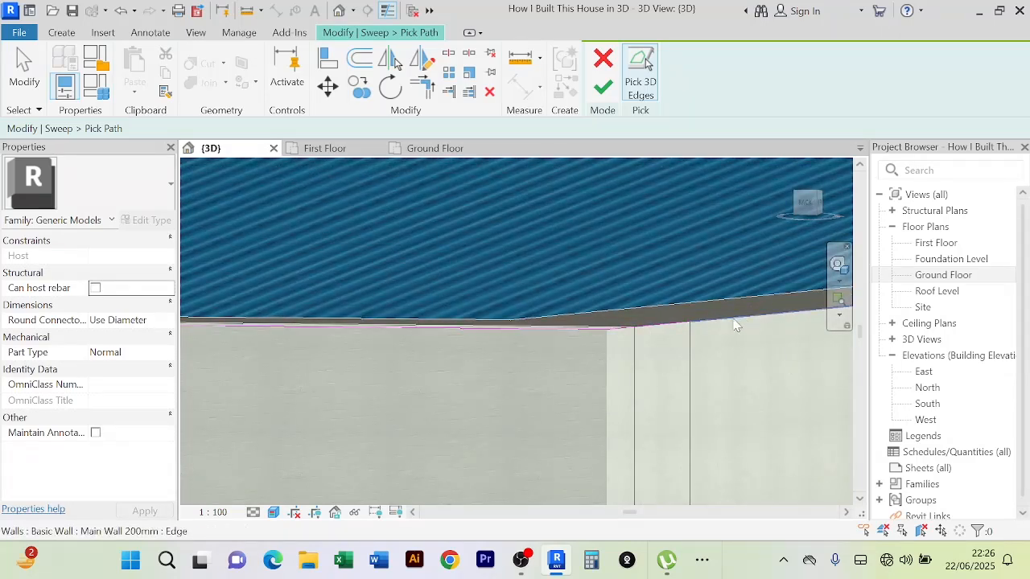
middle_click_drag(719, 359, 710, 418, "shift")
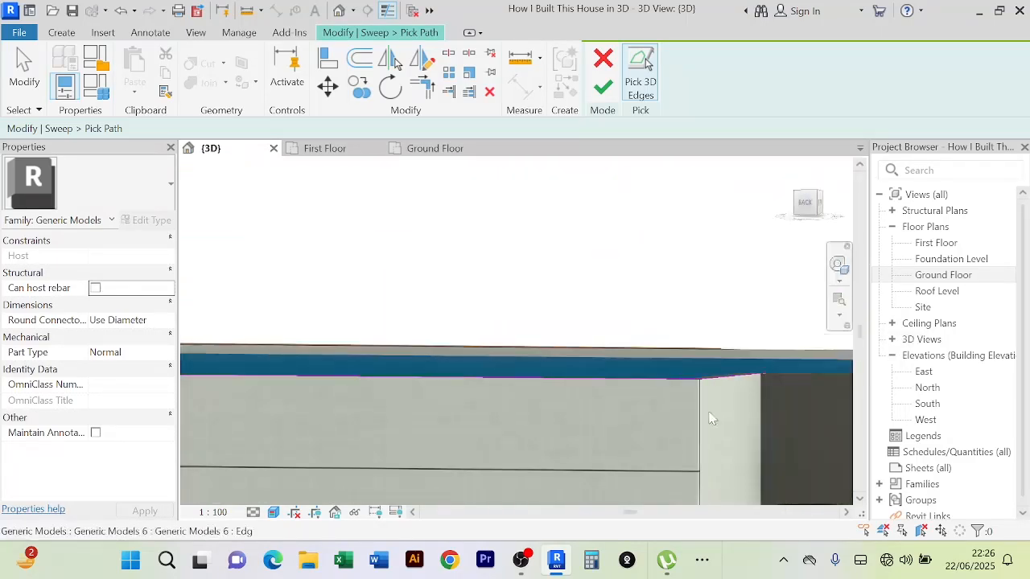
scroll(680, 431, "down", 3)
middle_click_drag(662, 444, 689, 380)
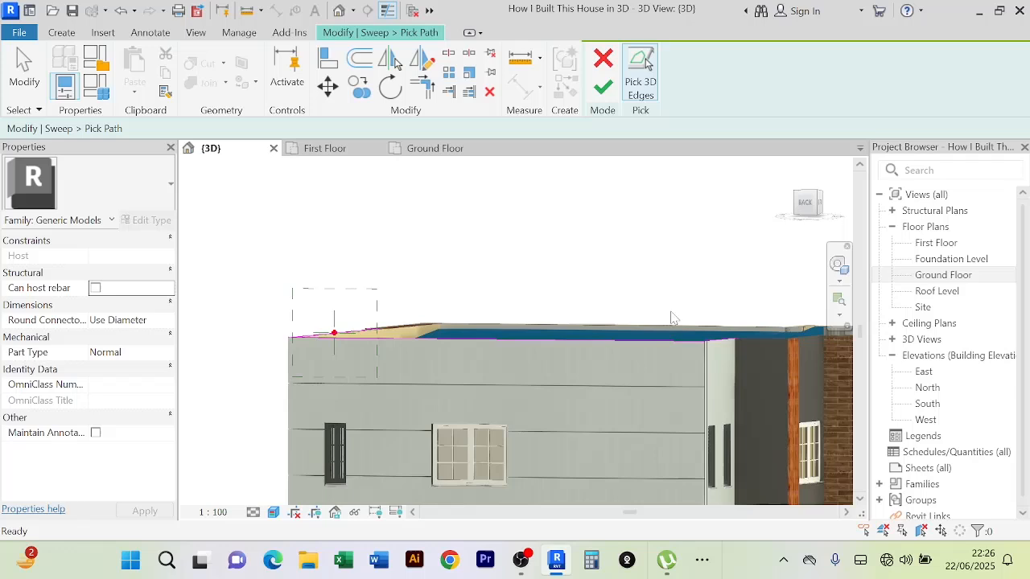
left_click(603, 87)
left_click(605, 88)
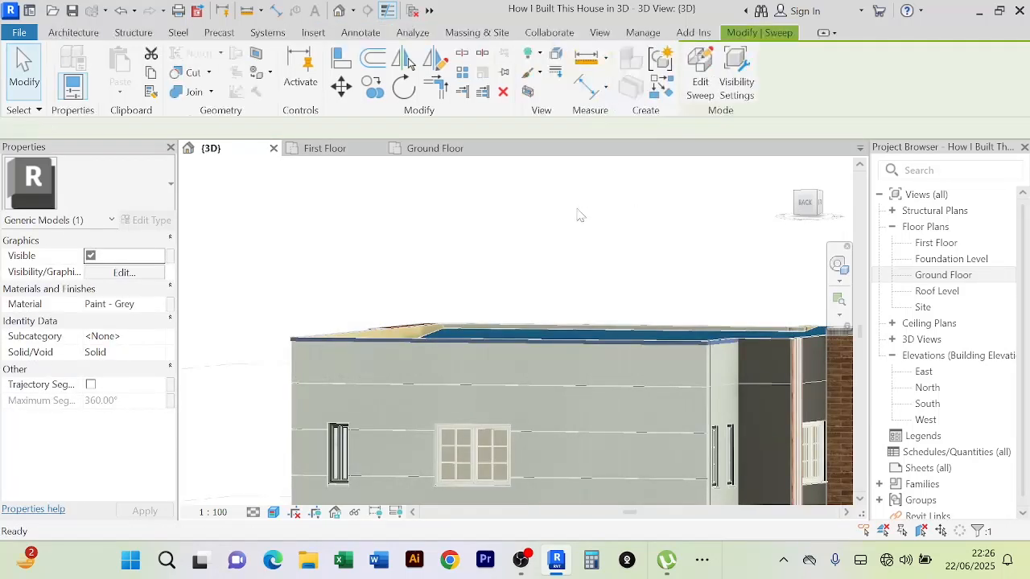
Examine the extended grey trim around the rear corner and back wall, and the whole house from the right side
scroll(577, 210, "down", 3)
middle_click_drag(577, 217, 724, 227, "shift")
scroll(497, 282, "up", 5)
scroll(437, 293, "up", 4)
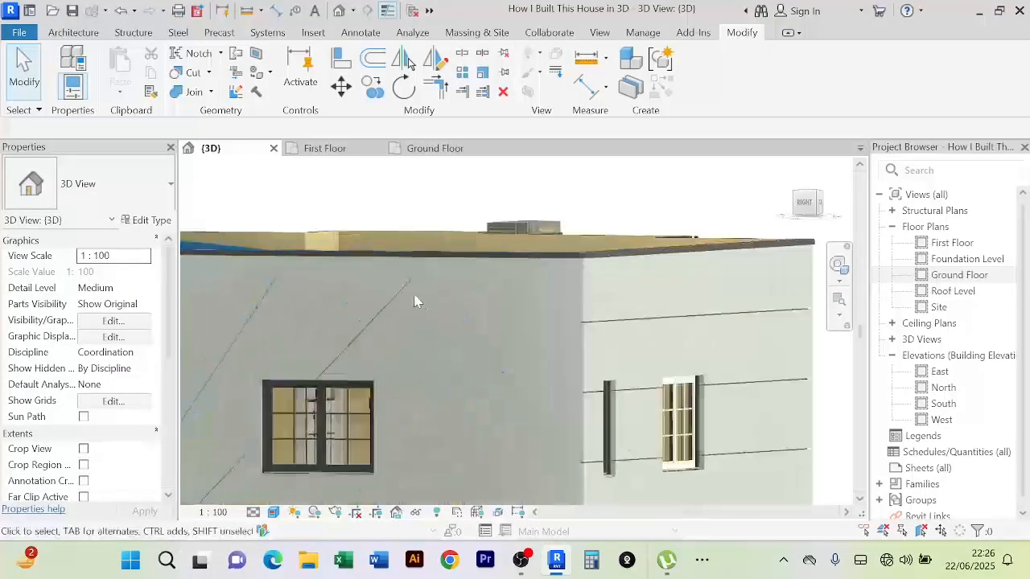
scroll(473, 285, "down", 5)
middle_click_drag(477, 288, 346, 291, "shift")
scroll(678, 304, "down", 3)
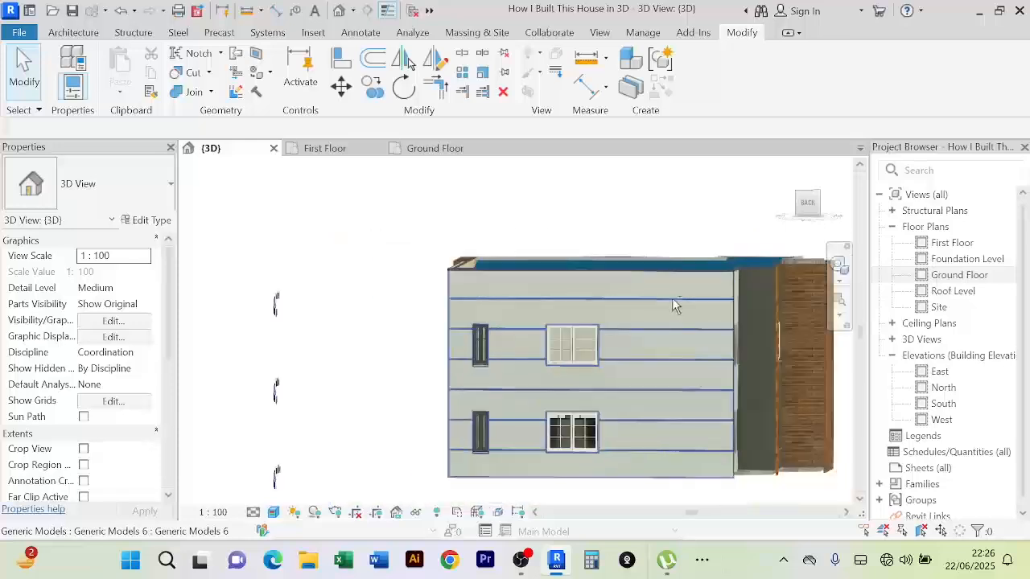
middle_click_drag(674, 306, 683, 255, "shift")
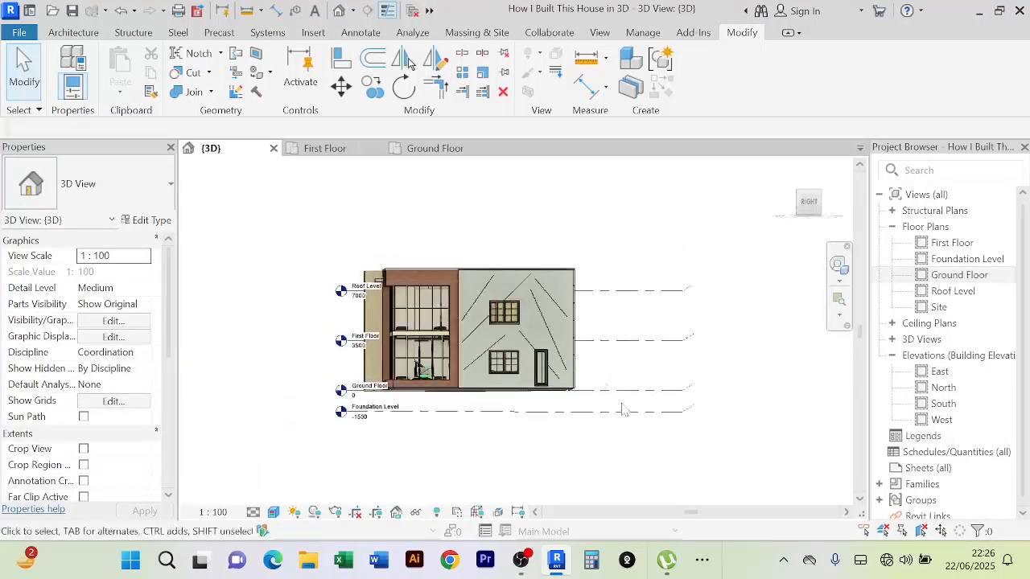
mouse_move(614, 460)
middle_mouse_down("shift")
mouse_move(700, 432)
mouse_move(628, 448)
middle_mouse_up("shift")
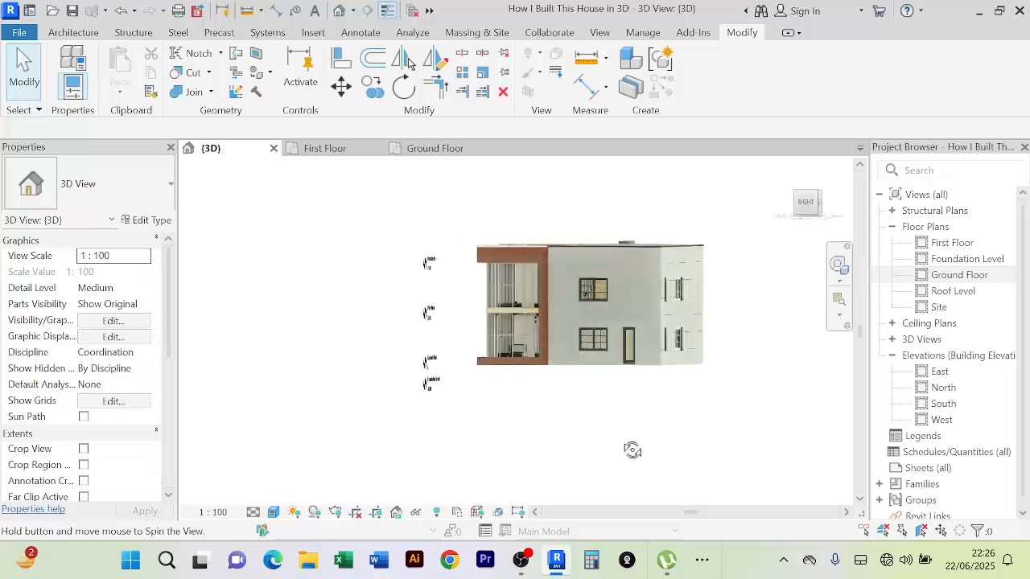
Examine the house's front facade, focusing on the exposed cream wall band between the upper and lower curtain walls
scroll(627, 338, "up", 2)
scroll(592, 262, "up", 2)
scroll(600, 261, "down", 3)
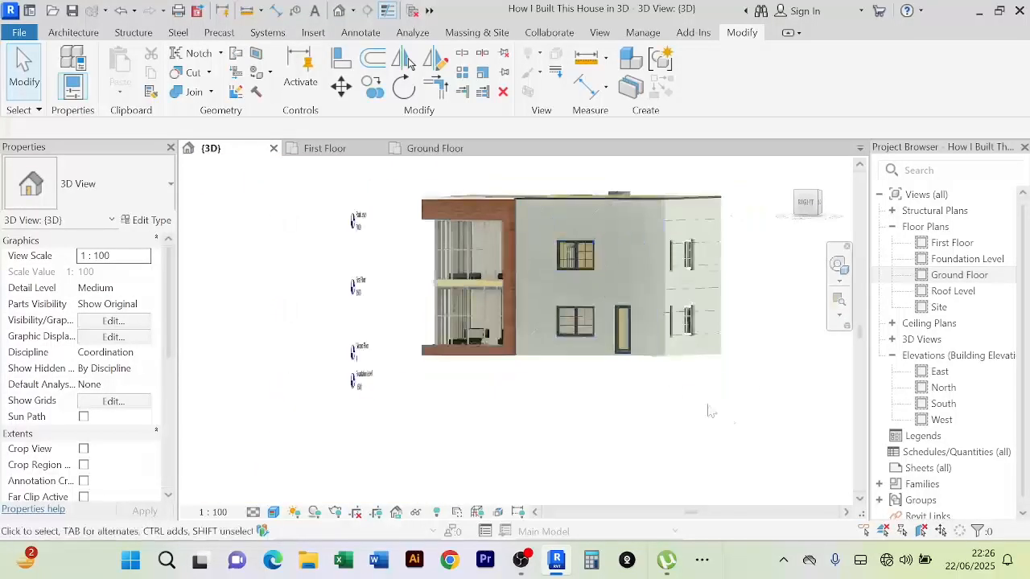
middle_click_drag(720, 412, 402, 424, "shift")
mouse_move(648, 425)
middle_mouse_down("shift")
mouse_move(497, 439)
mouse_move(635, 433)
middle_mouse_up("shift")
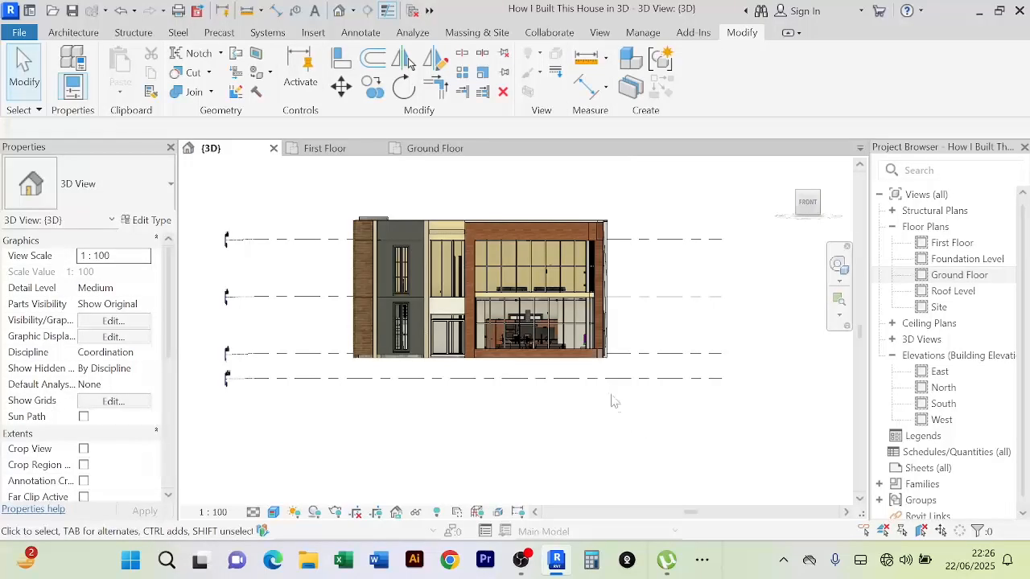
scroll(518, 294, "up", 4)
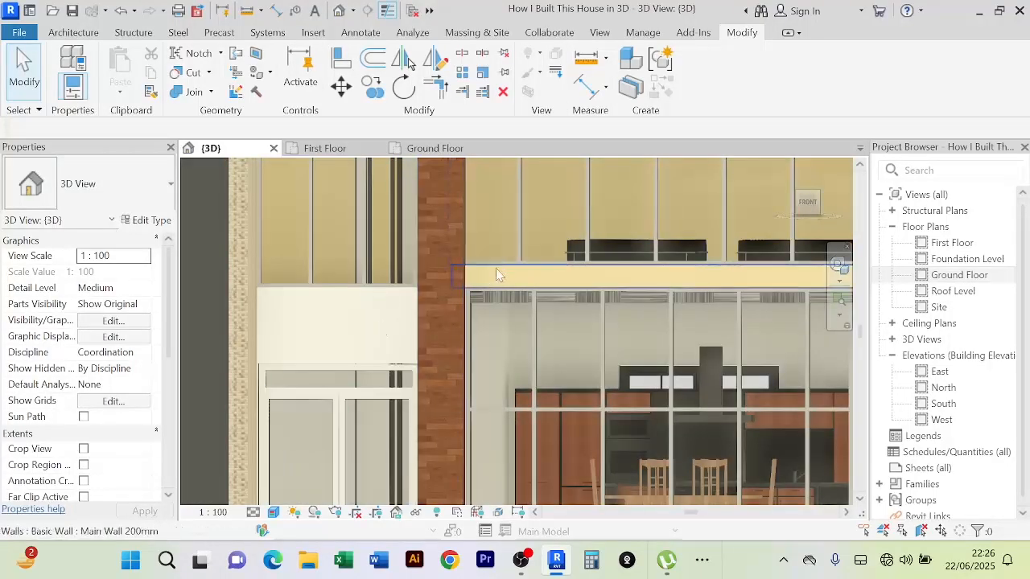
middle_click_drag(492, 287, 404, 281)
scroll(394, 276, "down", 2)
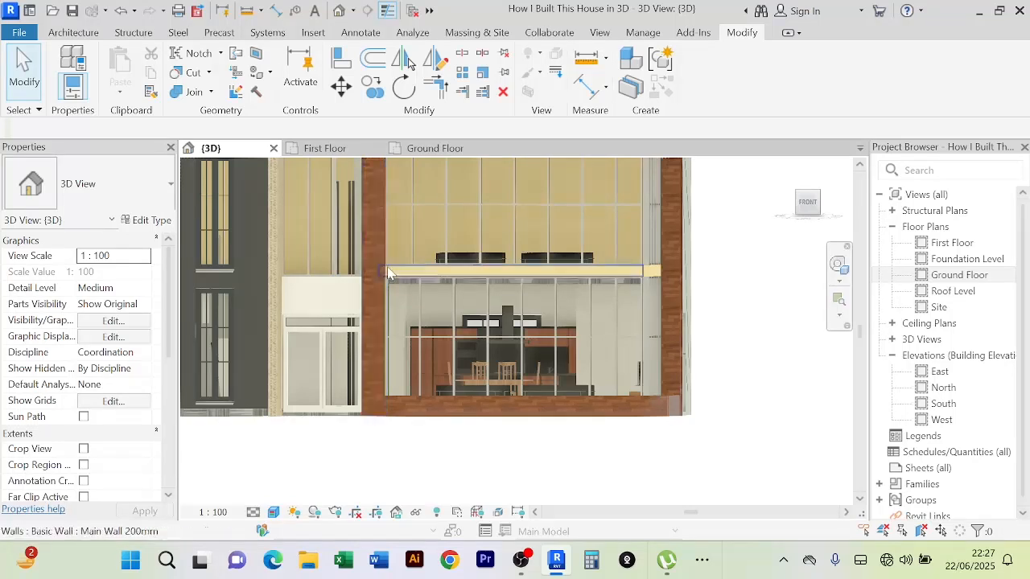
scroll(611, 277, "up", 2)
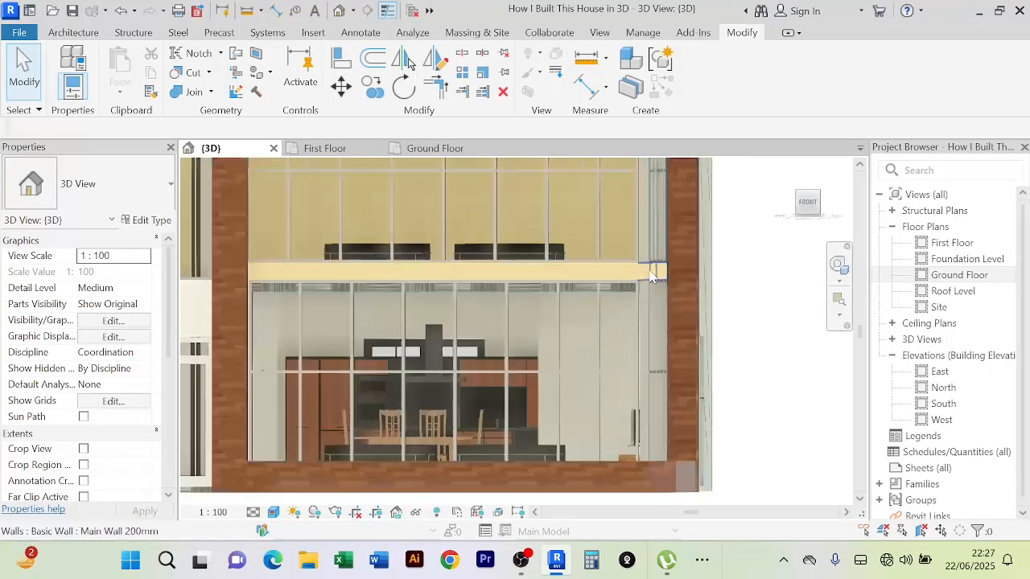
scroll(741, 288, "down", 3)
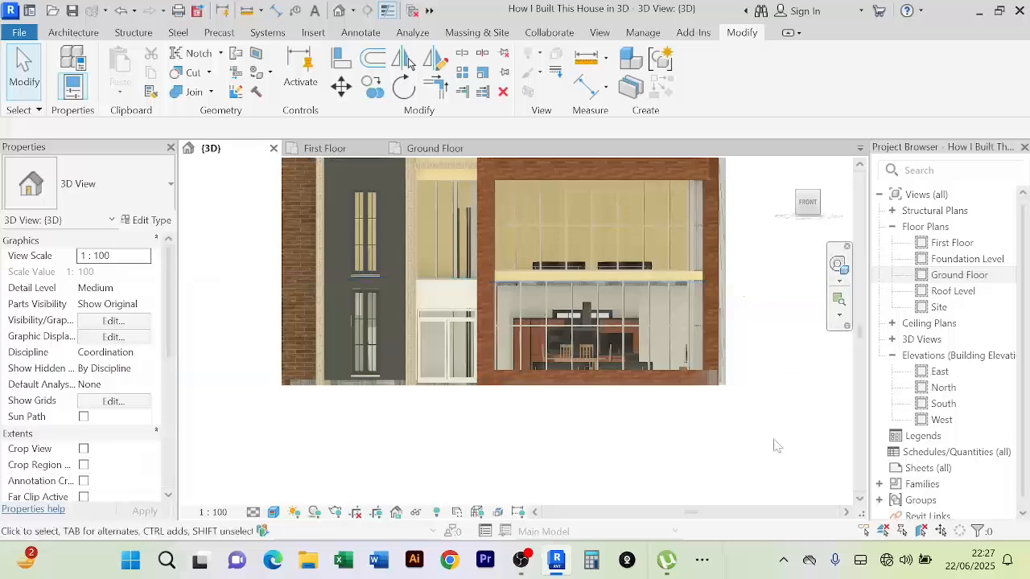
middle_click_drag(766, 443, 776, 447, "shift")
mouse_move(773, 465)
middle_mouse_down("shift")
mouse_move(772, 487)
mouse_move(719, 477)
mouse_move(783, 471)
mouse_move(806, 499)
mouse_move(781, 435)
mouse_move(782, 449)
middle_mouse_up("shift")
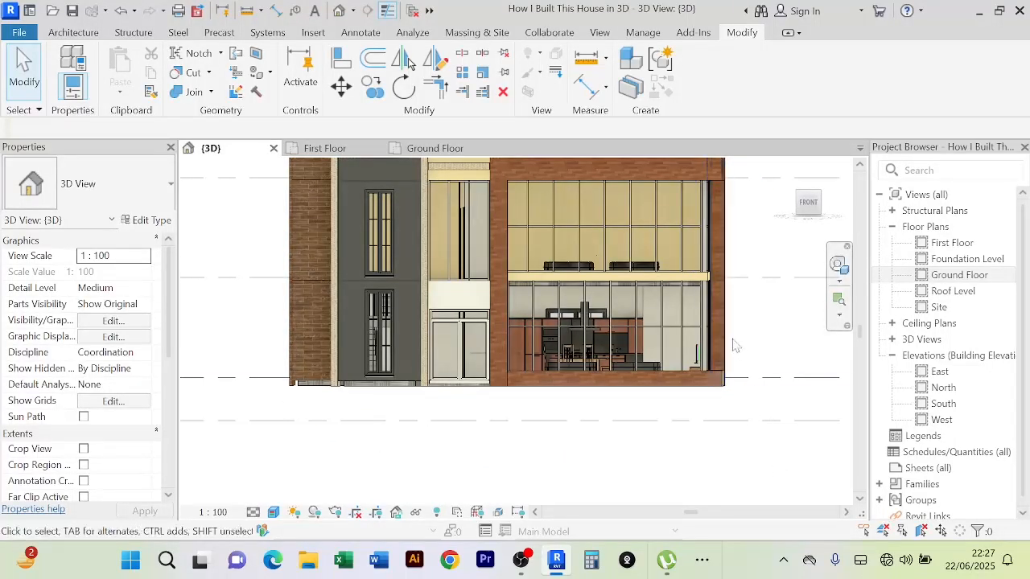
scroll(731, 331, "down", 1)
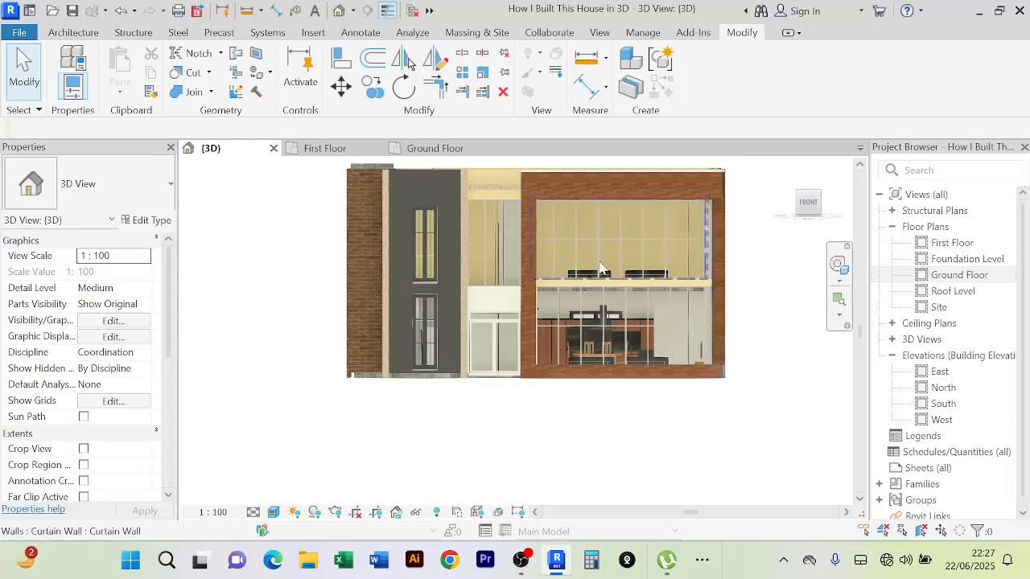
scroll(604, 289, "up", 2)
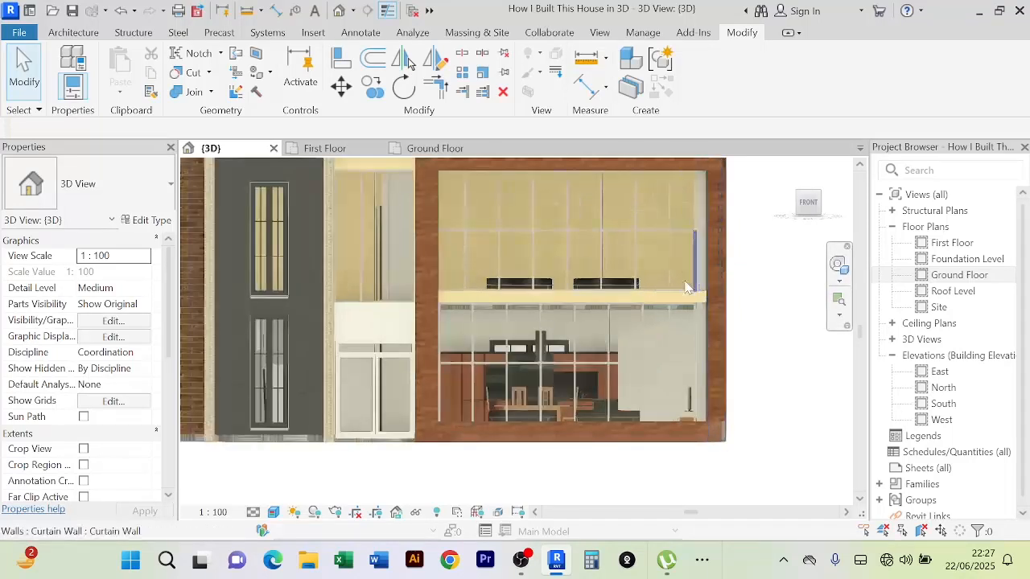
scroll(450, 299, "up", 2)
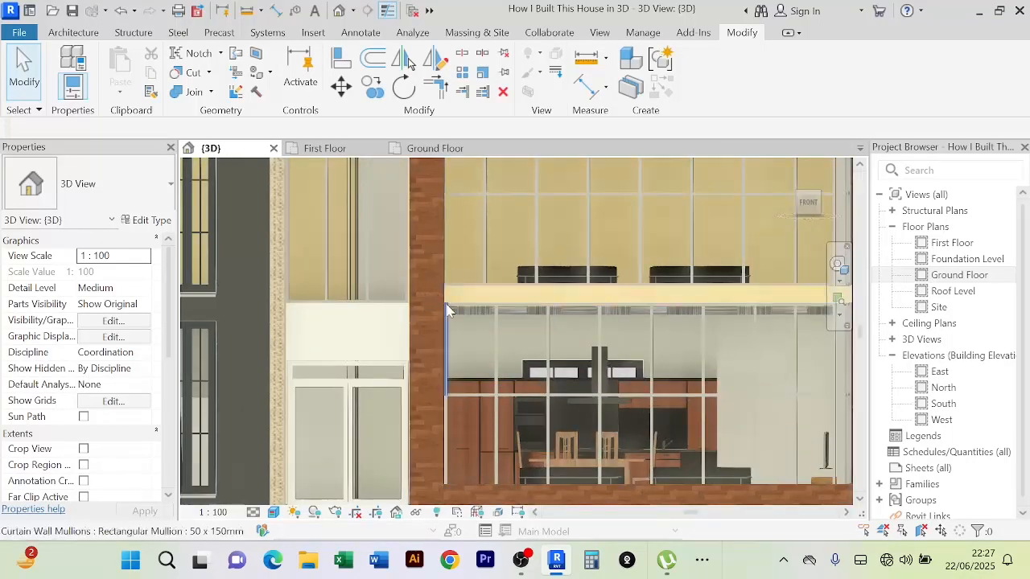
Start a new in-place component in the Generic Models category, accepting the suggested name
left_click(77, 32)
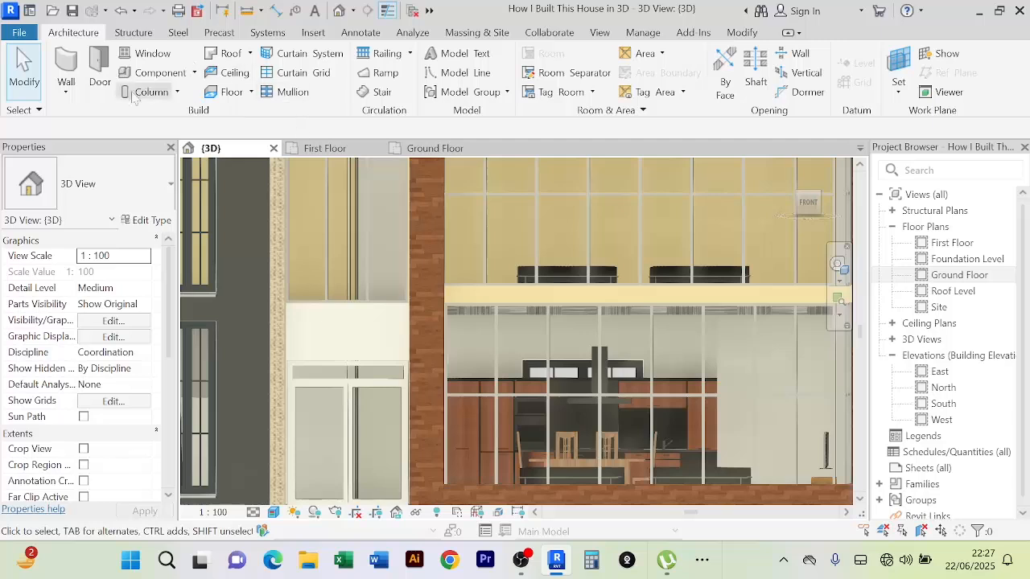
left_click(194, 73)
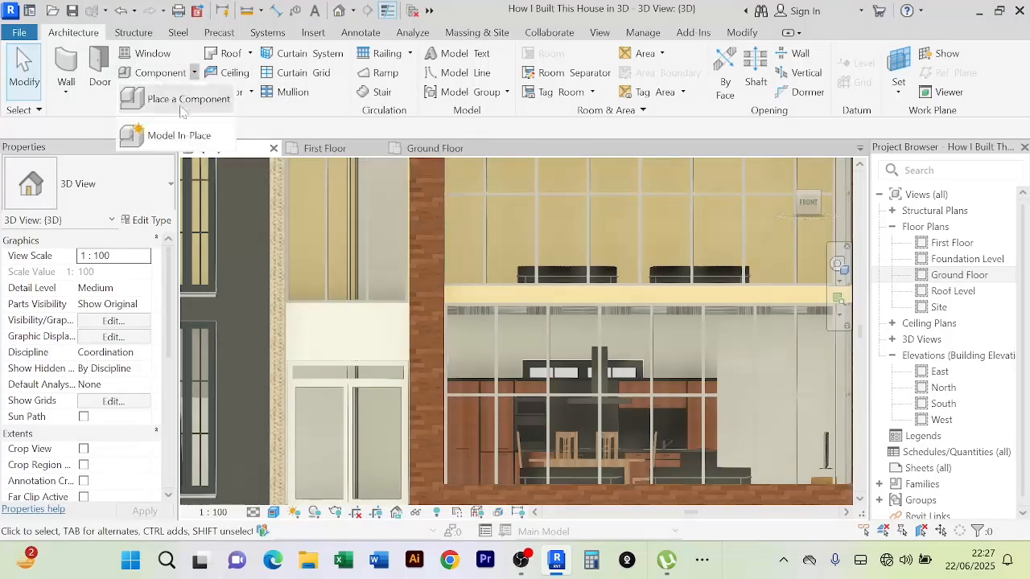
left_click(172, 135)
left_click(440, 238)
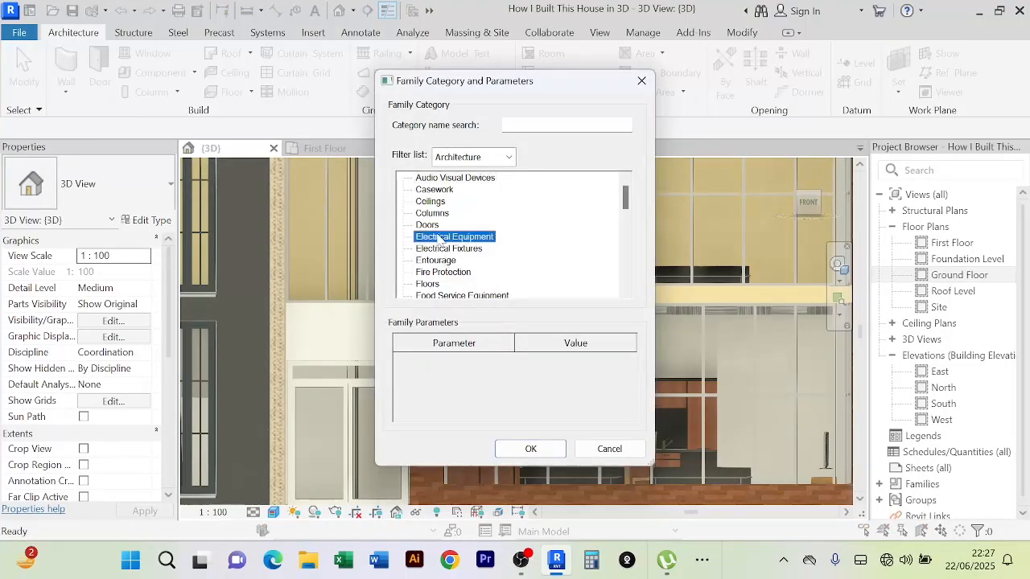
key("g")
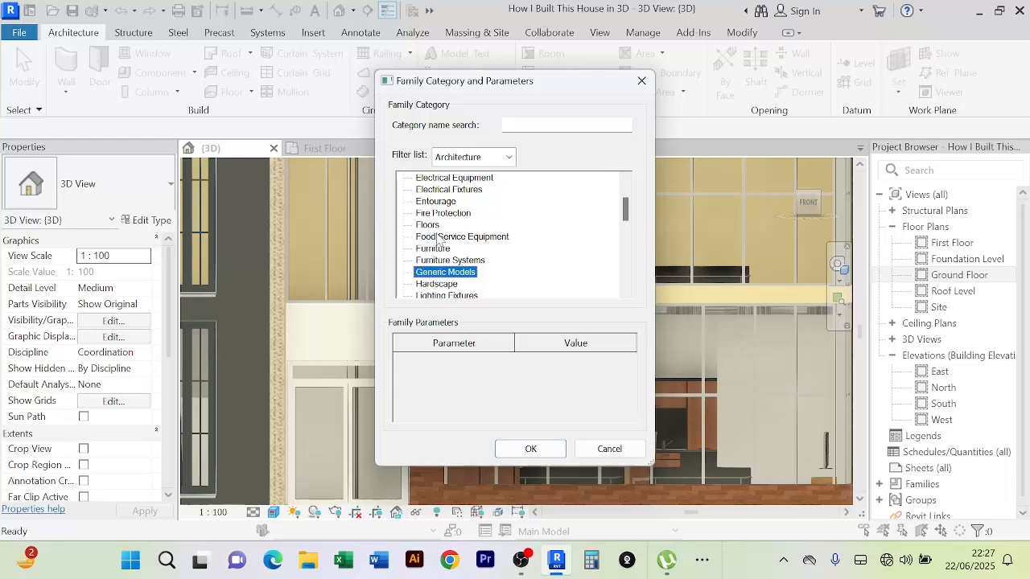
left_click(509, 444)
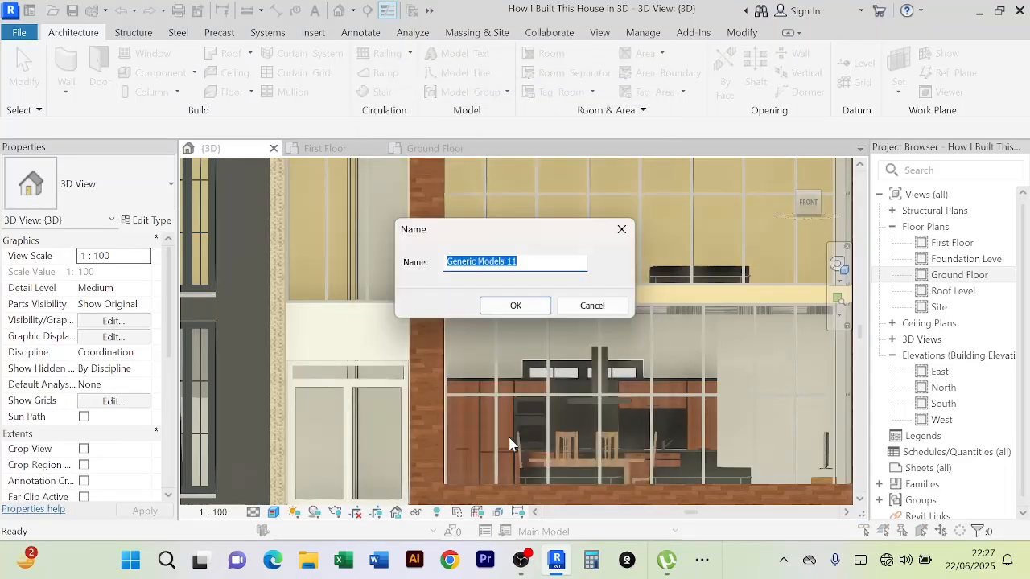
left_click(516, 308)
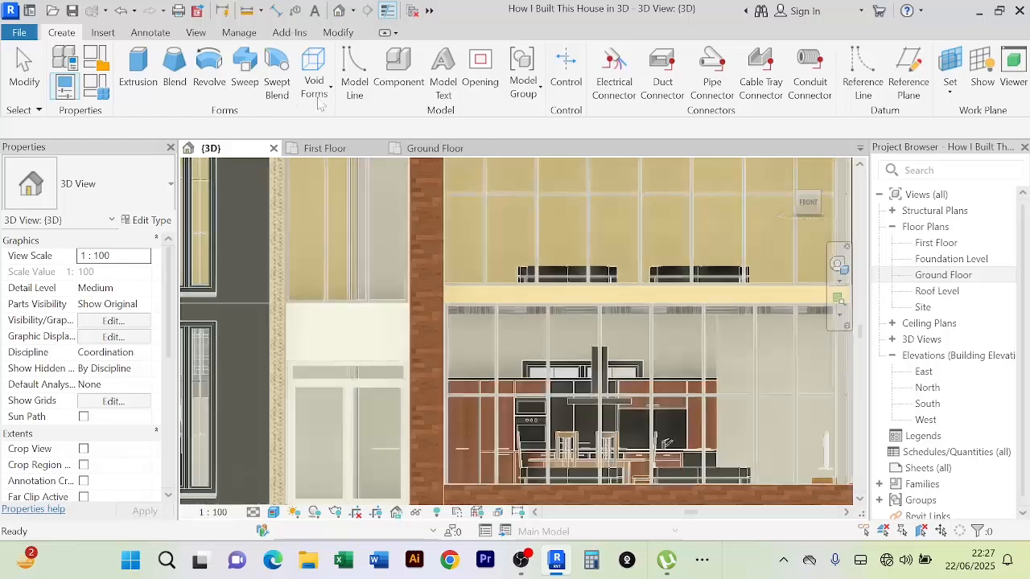
Start an extrusion with its work plane on the front face of the wall band between the two curtain walls
left_click(138, 71)
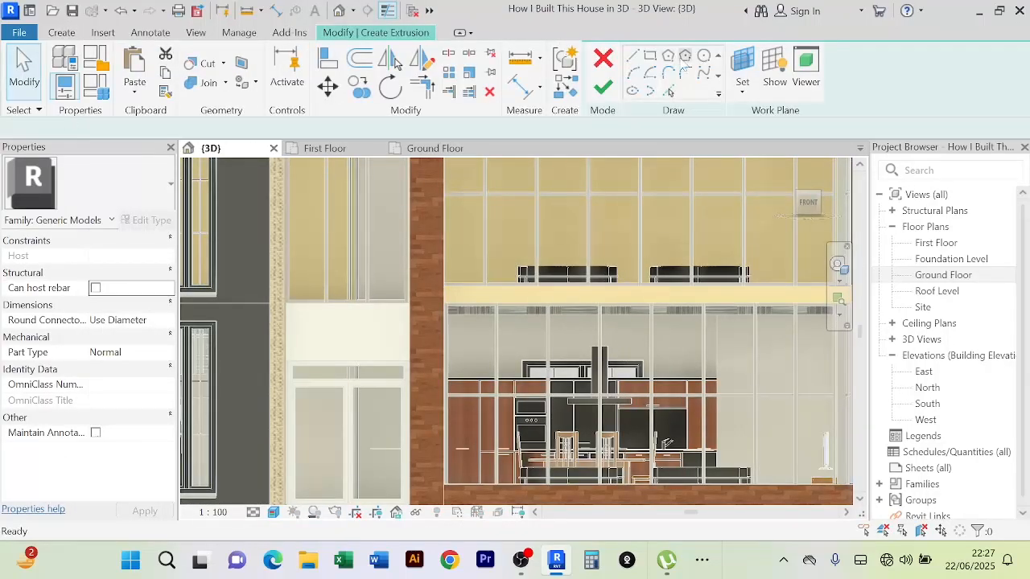
left_click(741, 69)
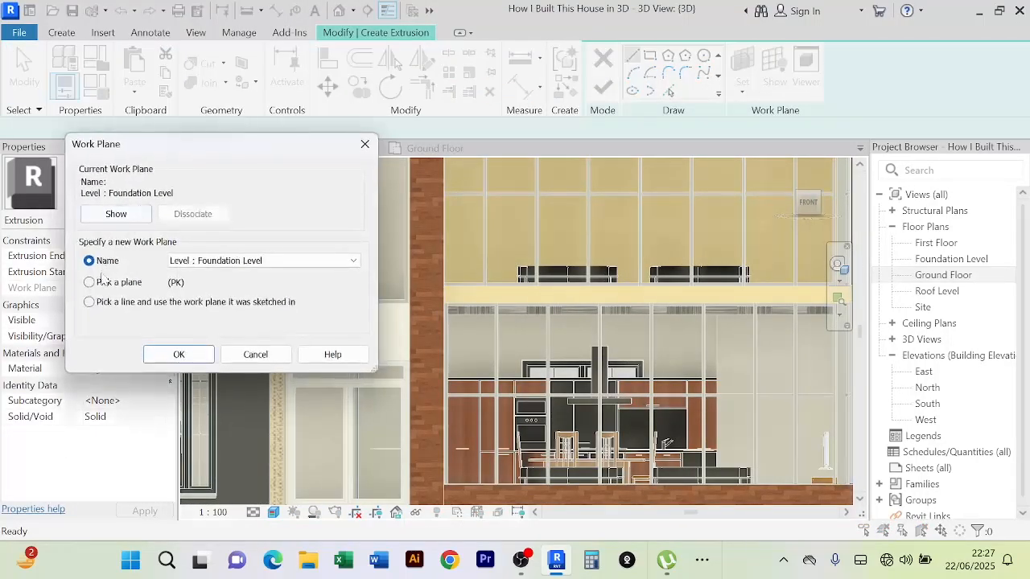
left_click(180, 355)
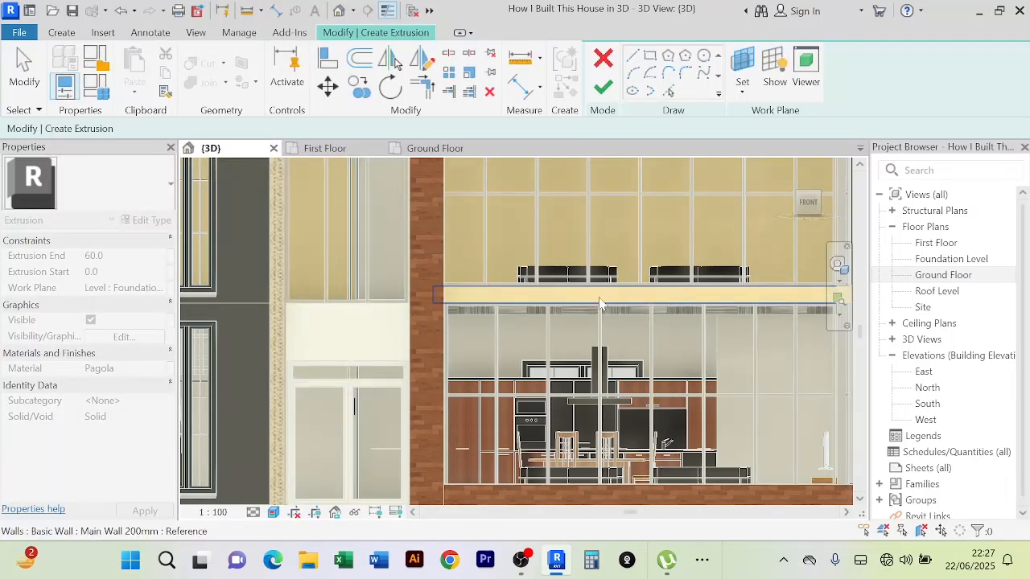
left_click(599, 303)
Sketch a rectangle about 7179 by 350 mm over the wall band between the casing sides, extrude it 60 mm, and finish the model
left_click(650, 56)
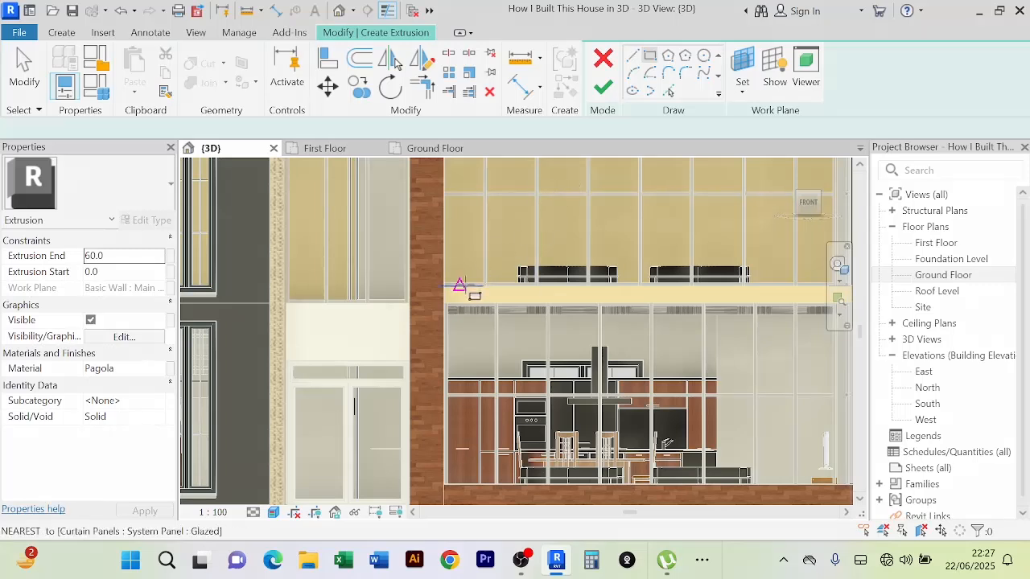
left_click(671, 313)
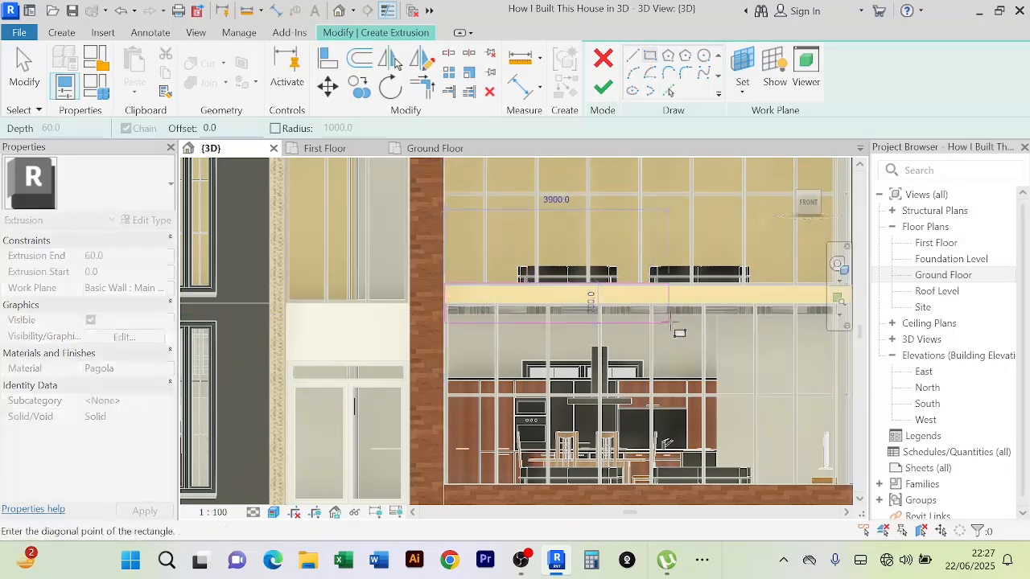
middle_click_drag(406, 313, 420, 306)
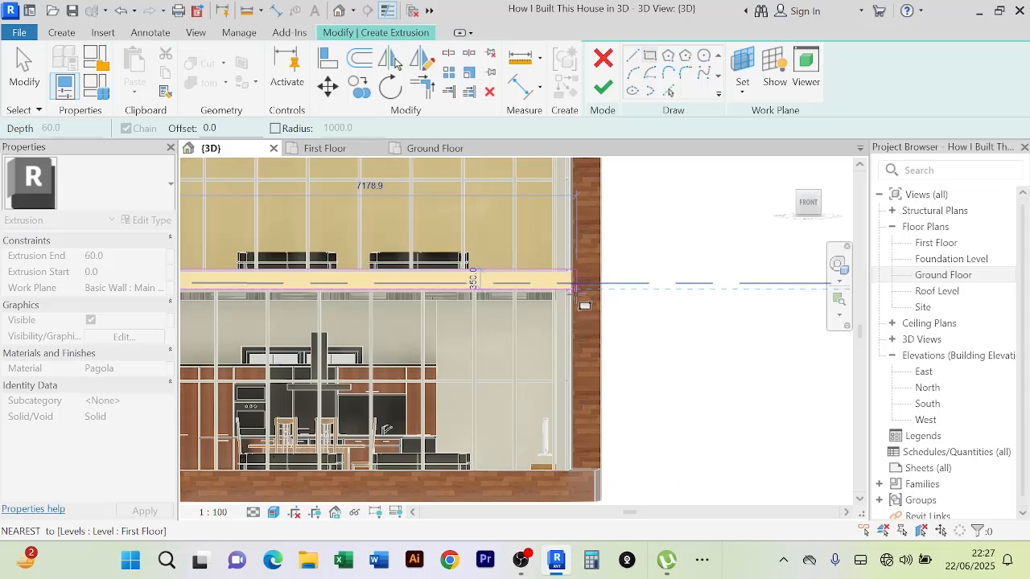
left_click(602, 288)
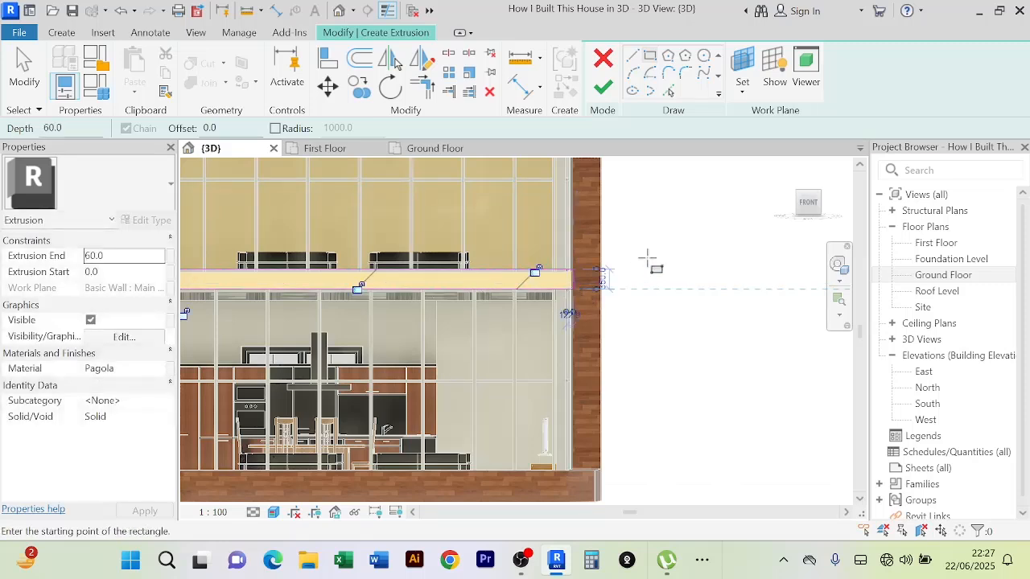
left_click(139, 259)
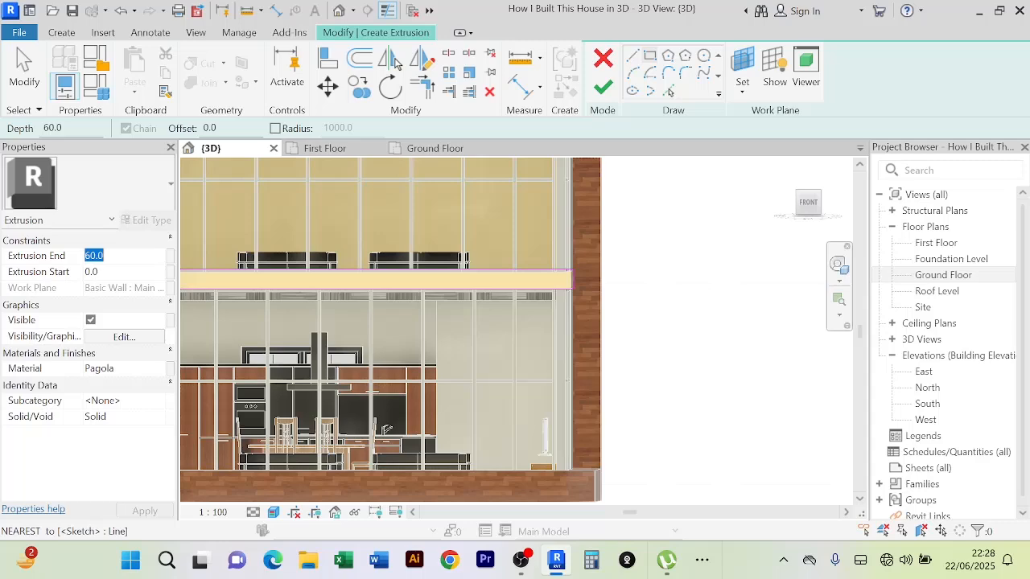
left_click(602, 85)
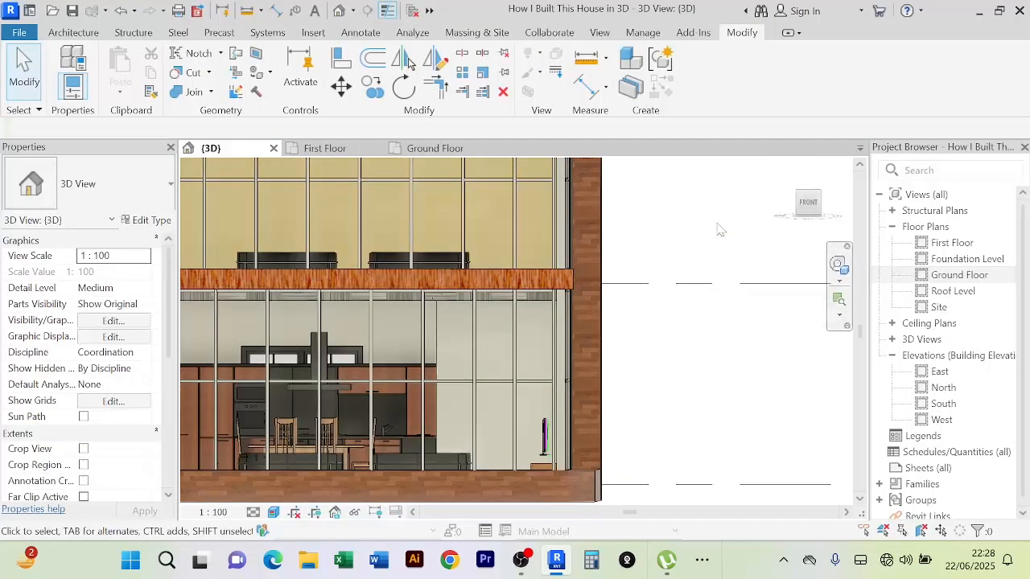
Open the curtain wall casing for in-place editing to check its extrusion's material, and cancel the model edit
scroll(717, 227, "down", 2)
middle_click_drag(716, 228, 707, 252)
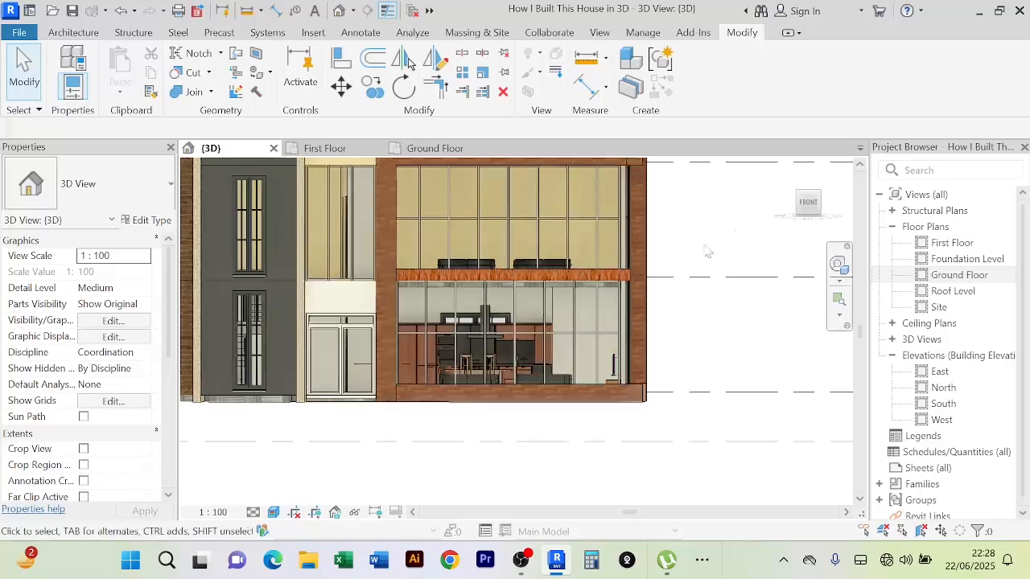
scroll(436, 233, "up", 3)
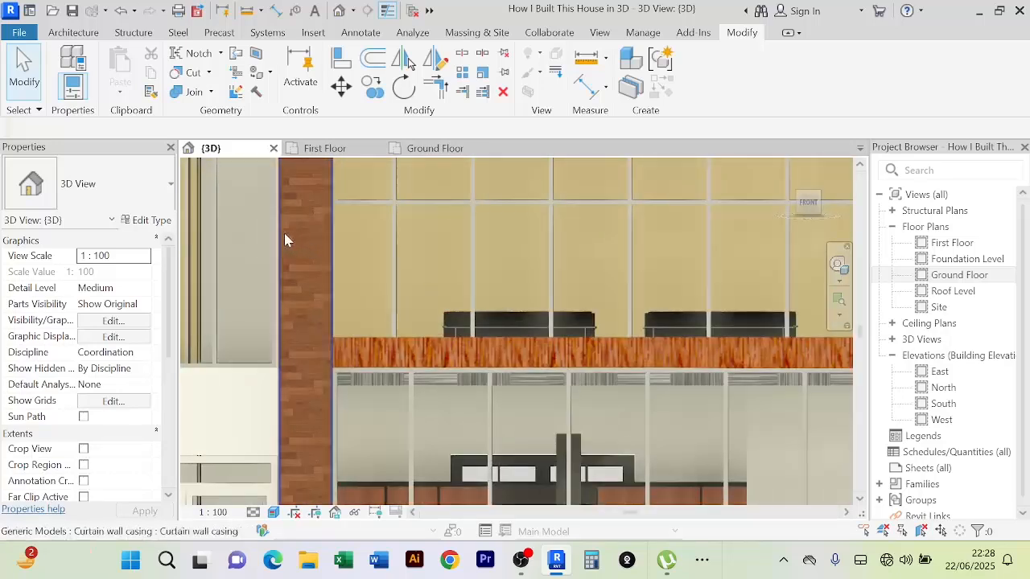
left_click(278, 237)
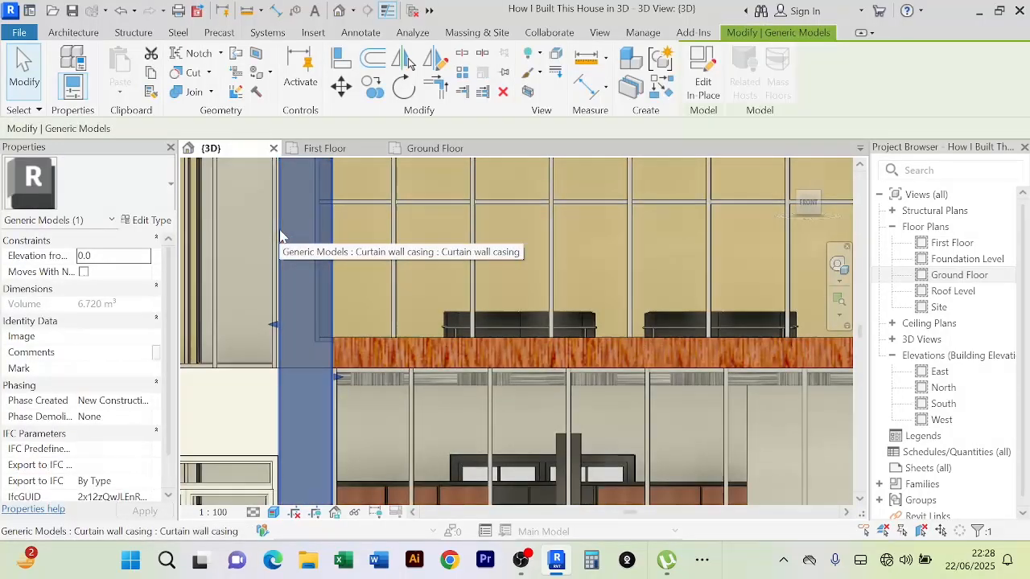
left_click(711, 95)
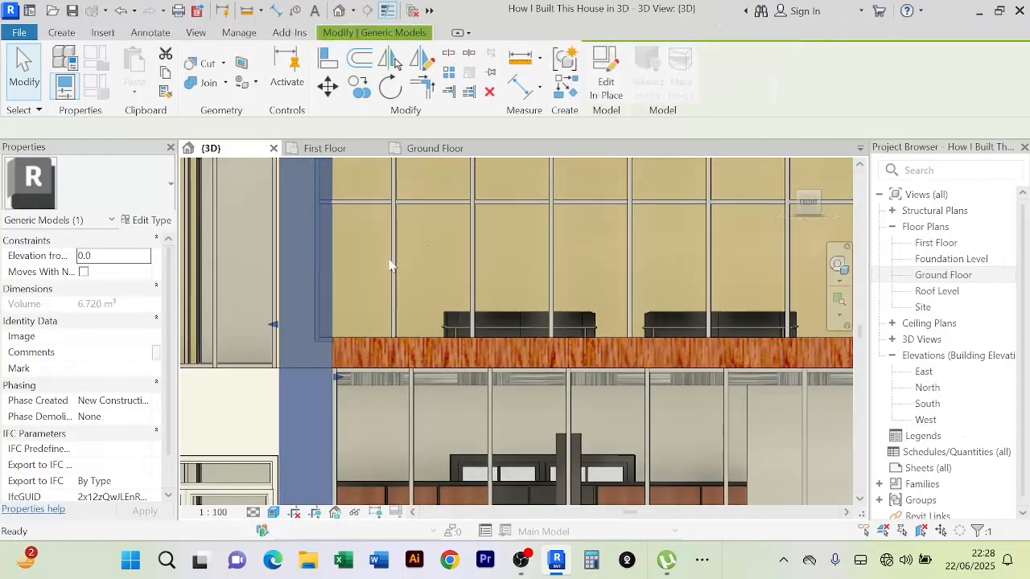
left_click(283, 257)
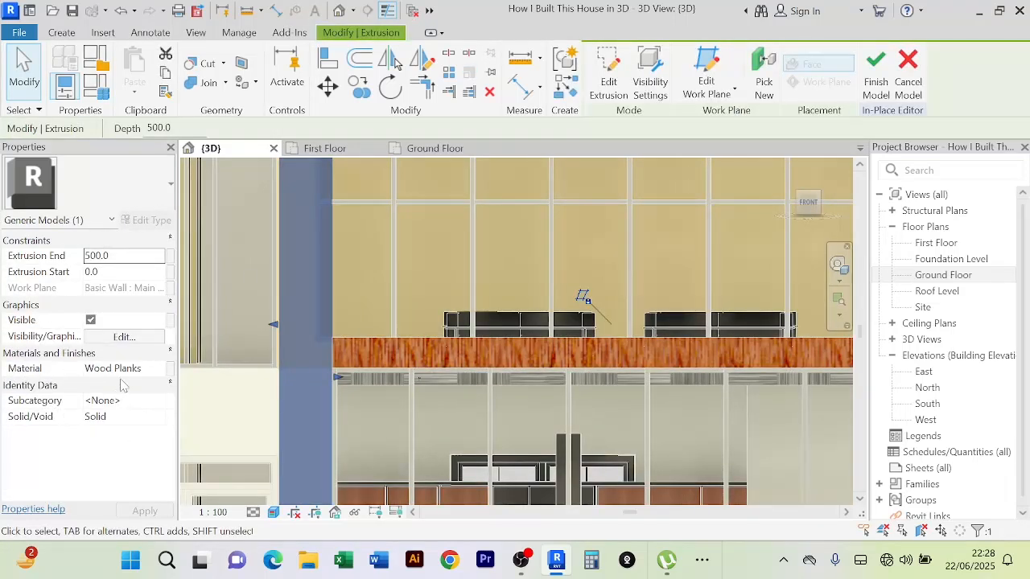
left_click(910, 71)
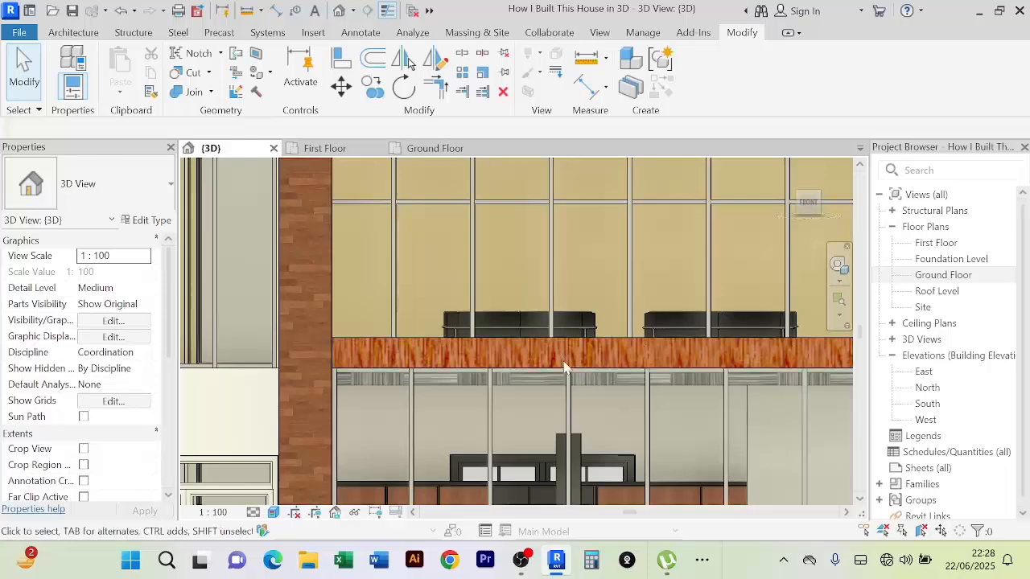
Edit the front wall band's extrusion in place, assign it the Wood Planks material, and finish the model
left_click(624, 339)
scroll(625, 328, "down", 6)
middle_click_drag(631, 310, 551, 300)
left_click(714, 92)
scroll(566, 332, "up", 4)
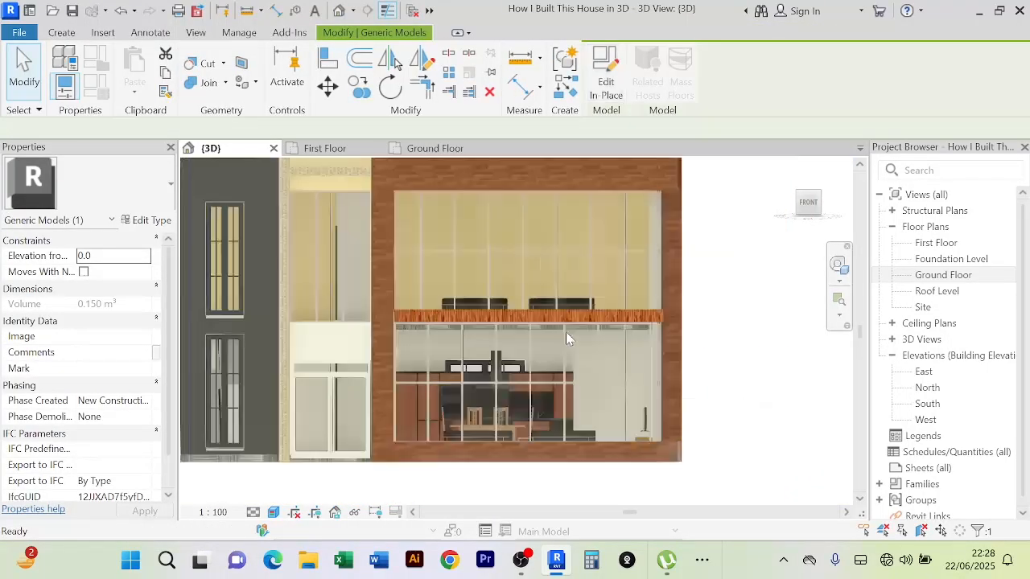
left_click(553, 319)
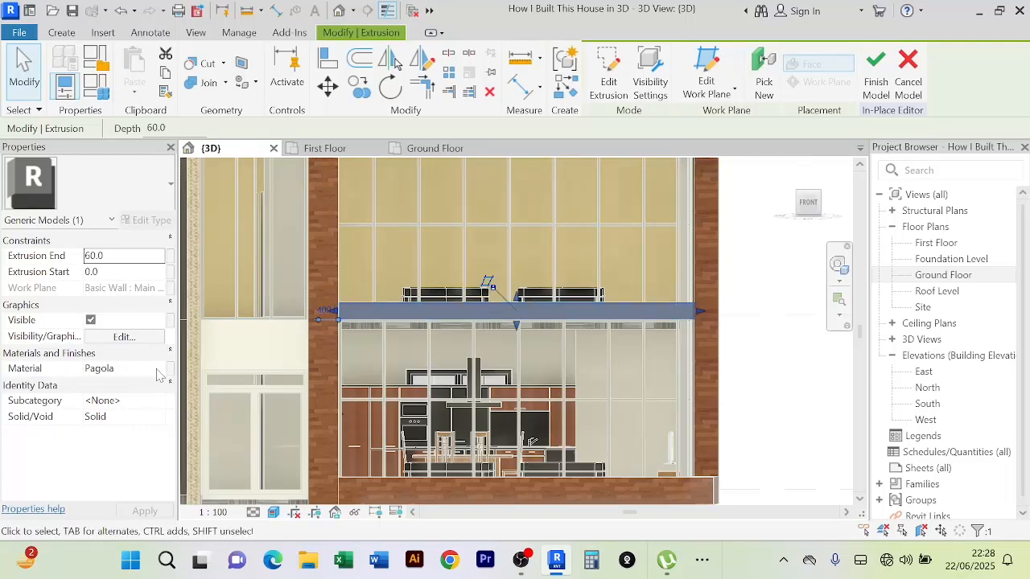
left_click(129, 368)
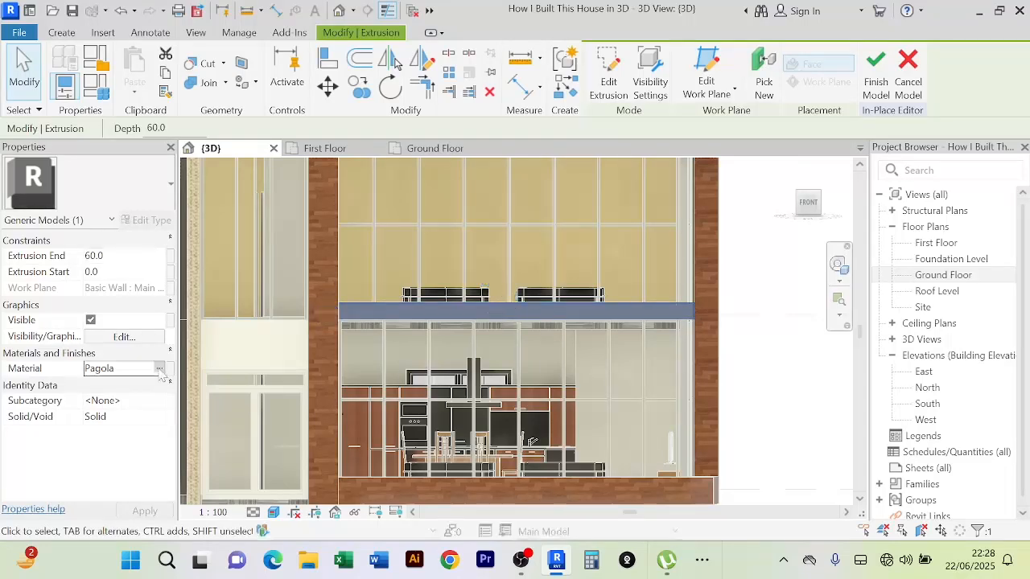
left_click(160, 368)
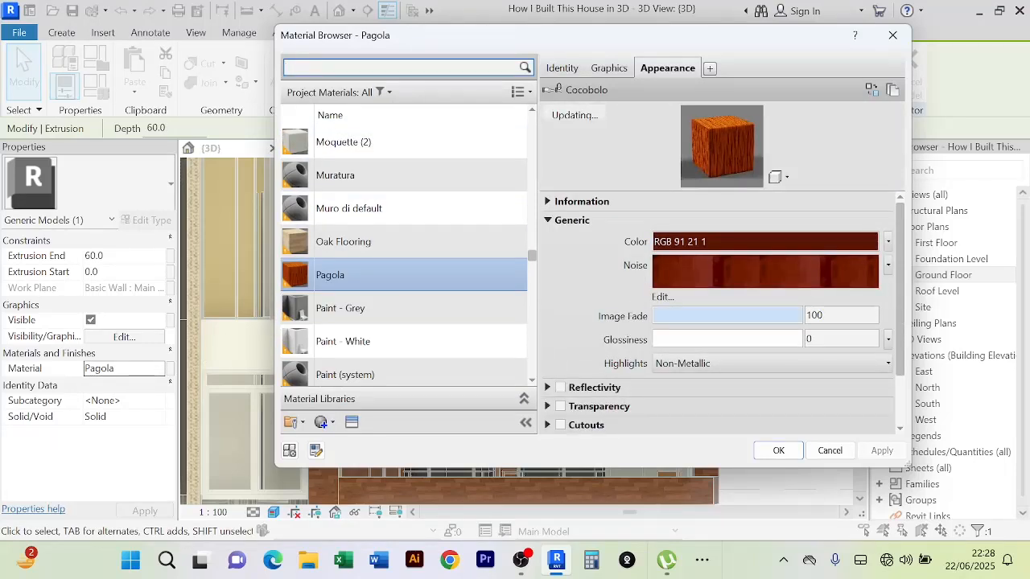
type("wood pl")
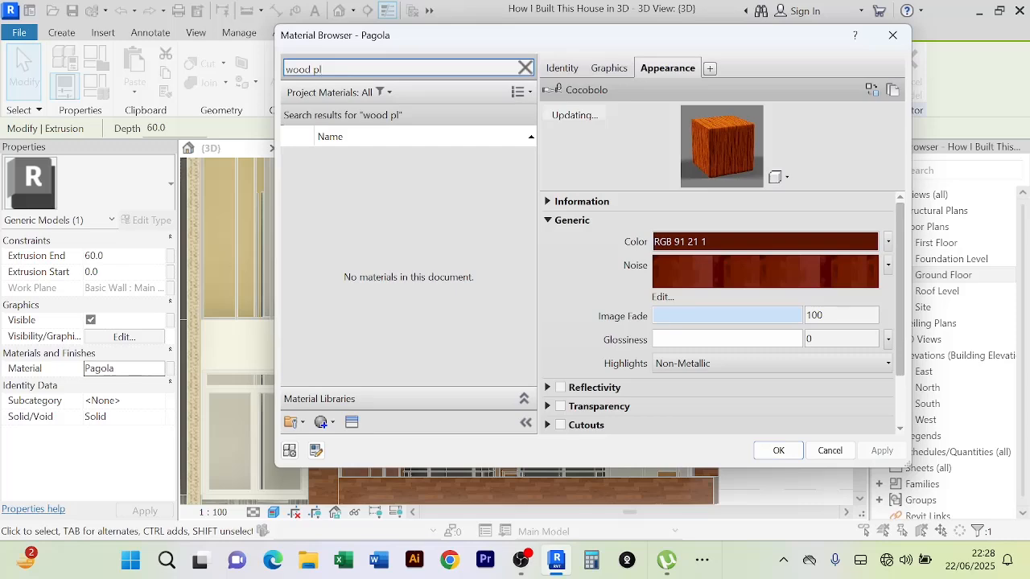
left_click(476, 298)
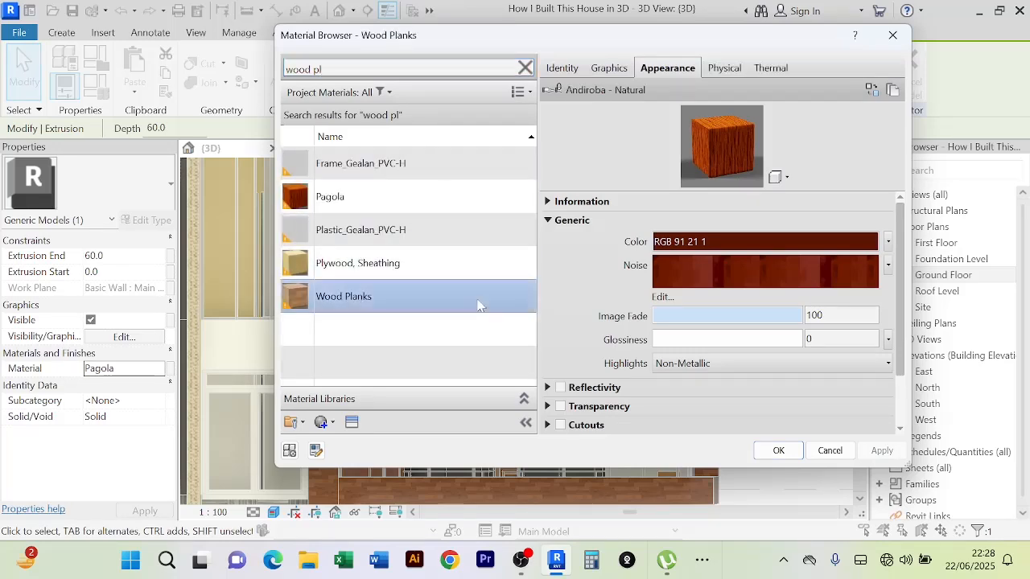
left_click(778, 450)
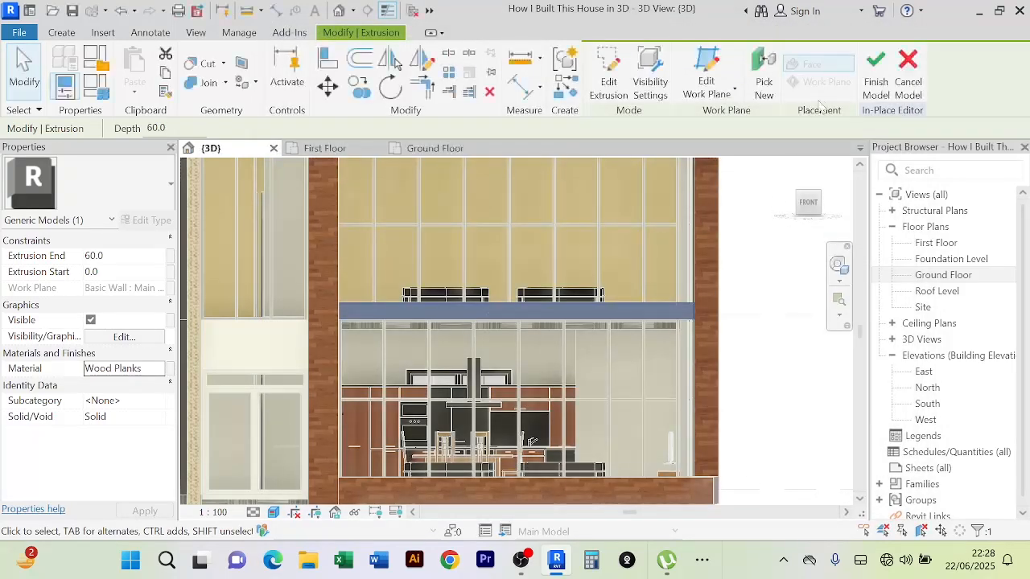
left_click(877, 72)
left_click(798, 238)
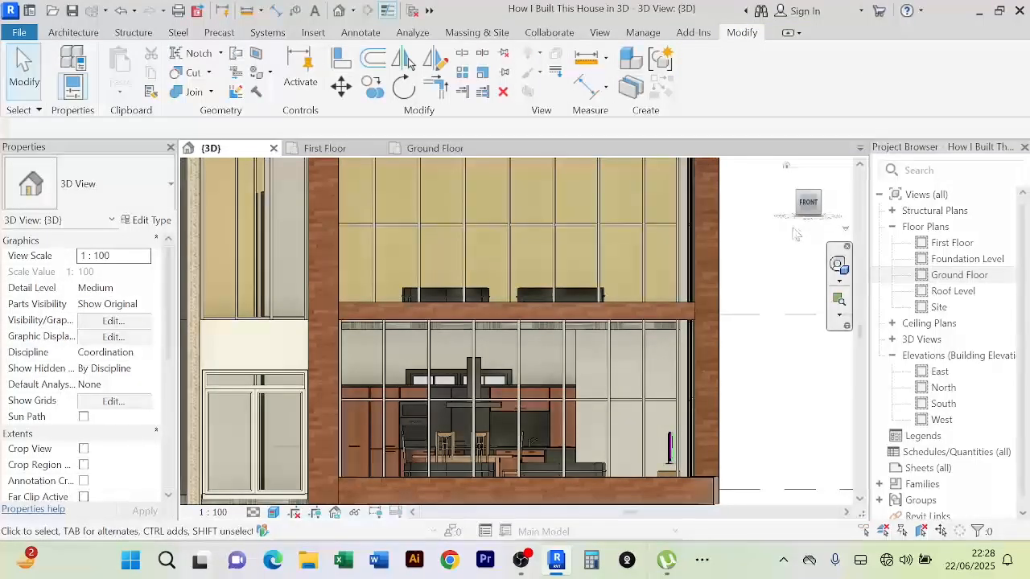
Start a new in-place component in the Generic Models category for the side wall band, accepting the suggested name
scroll(750, 376, "down", 1)
middle_click_drag(750, 378, 438, 310, "shift")
scroll(524, 304, "up", 3)
scroll(525, 304, "down", 3)
scroll(406, 290, "up", 3)
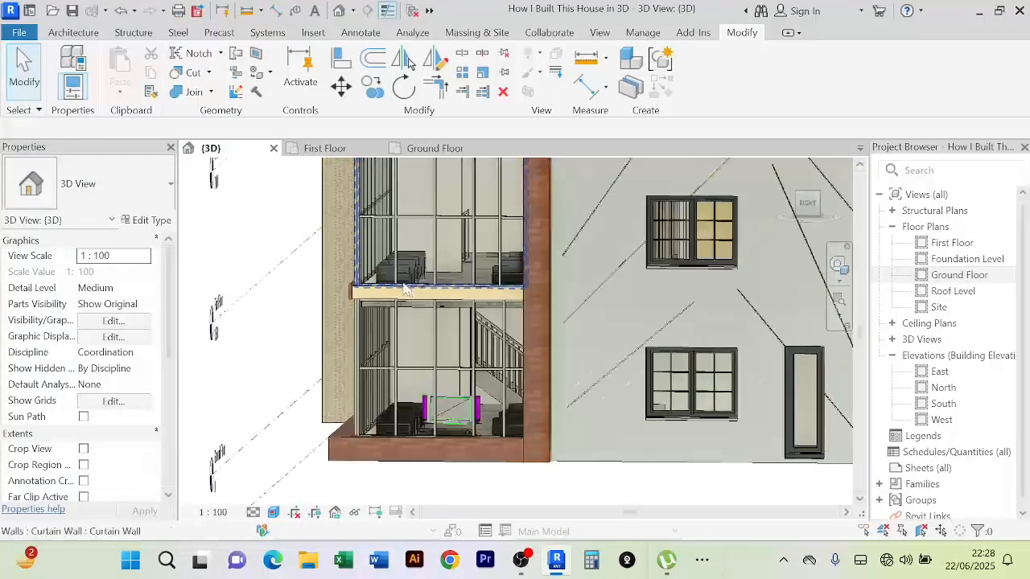
scroll(406, 290, "up", 3)
mouse_move(342, 304)
middle_mouse_down("shift")
mouse_move(353, 318)
mouse_move(343, 314)
middle_mouse_up("shift")
scroll(338, 309, "down", 1)
scroll(353, 317, "down", 2)
left_click(59, 36)
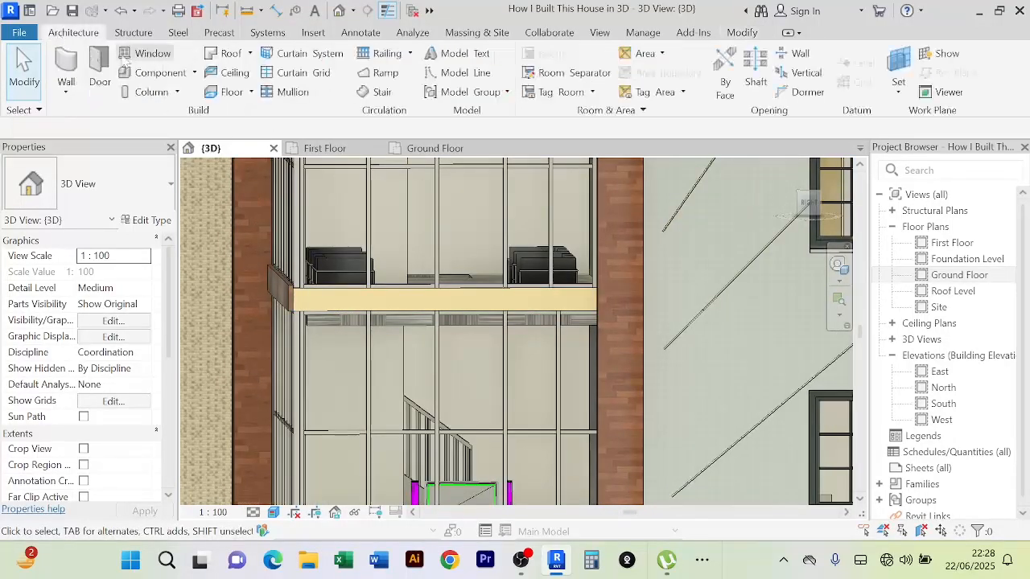
left_click(195, 73)
left_click(186, 133)
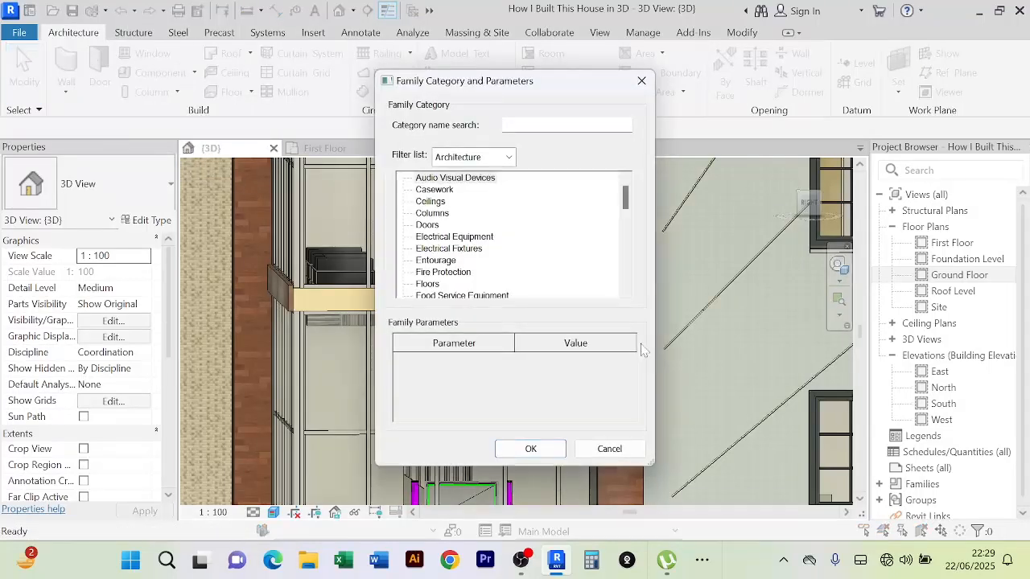
left_click(466, 248)
key("g")
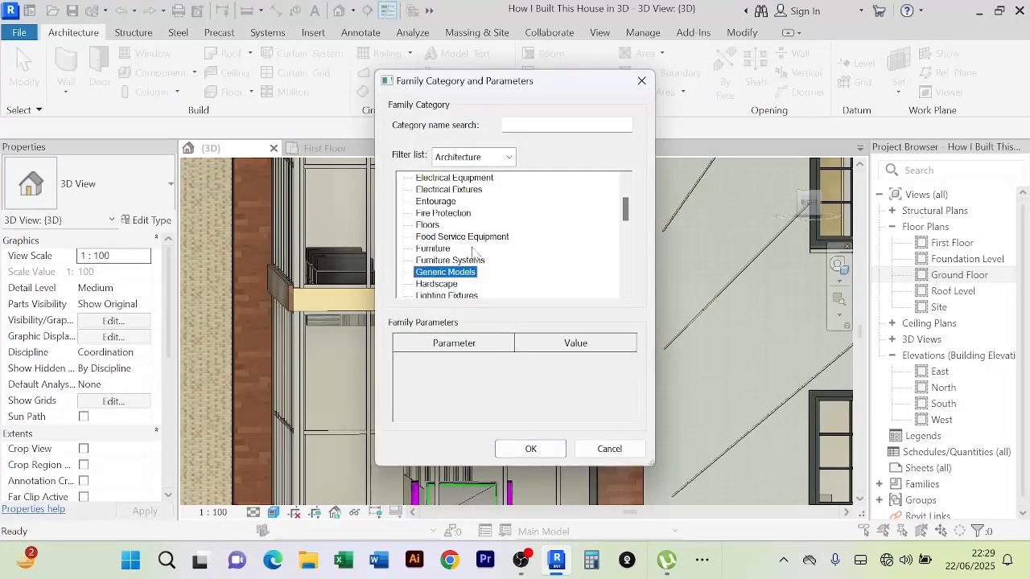
left_click(530, 449)
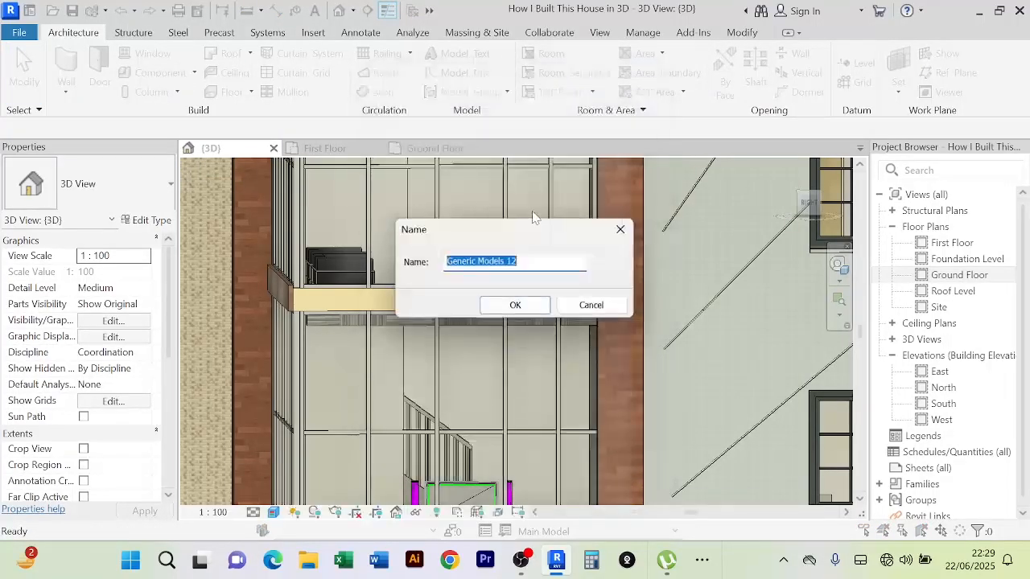
left_click(516, 307)
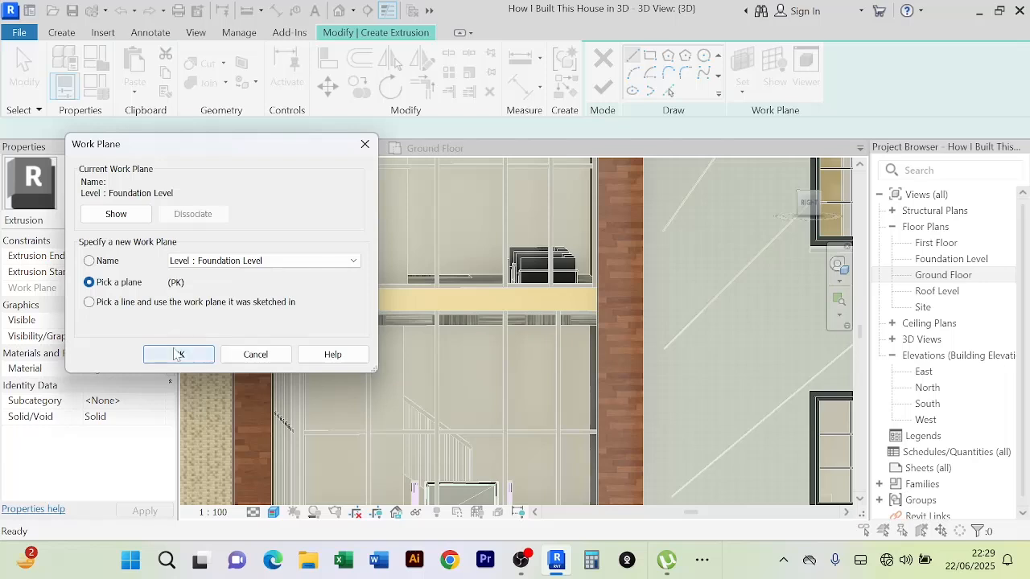
Set the extrusion's work plane on the side wall band and sketch a rectangle about 4660 by 400 mm over it
left_click(178, 355)
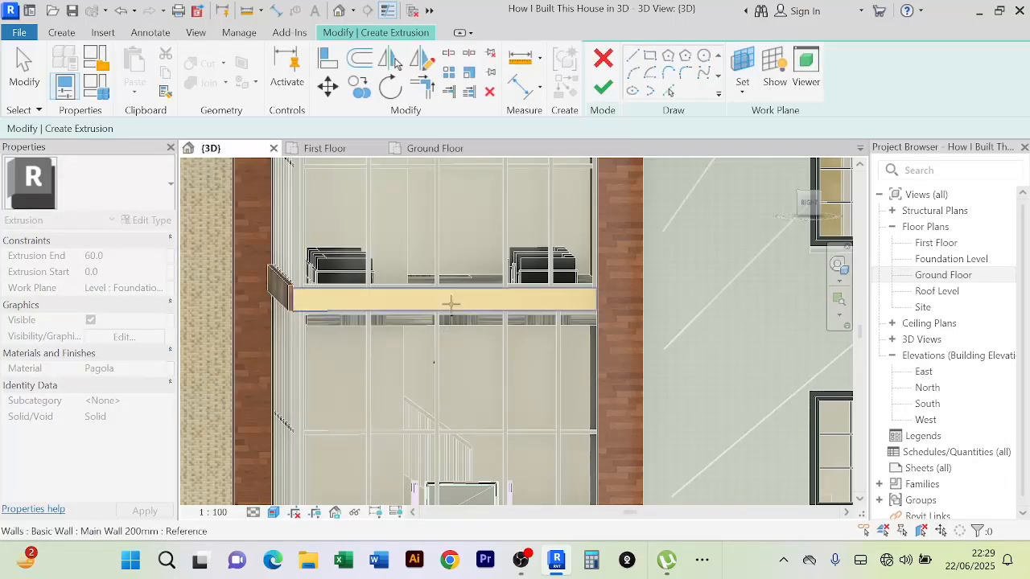
left_click(451, 303)
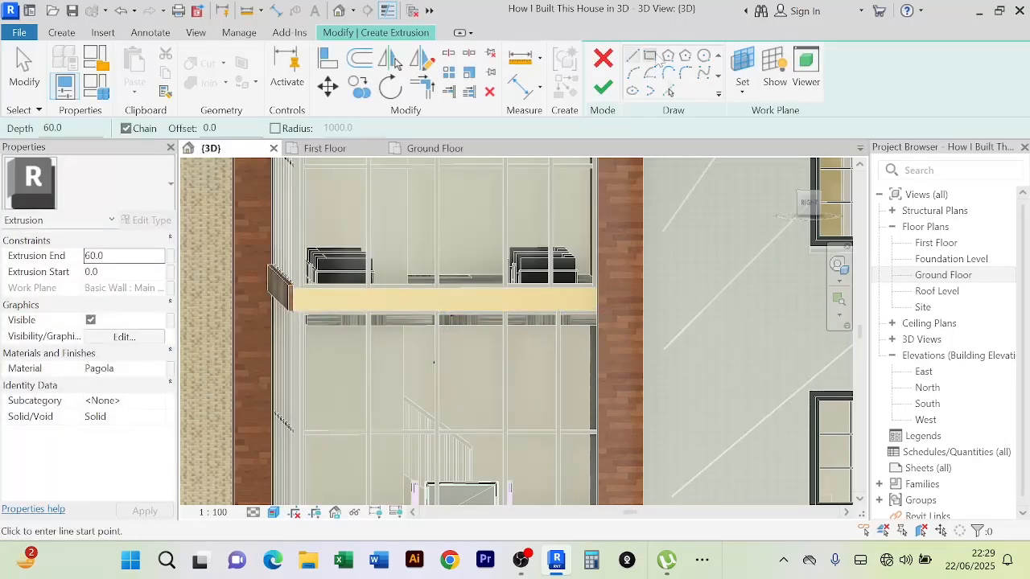
scroll(296, 302, "up", 5)
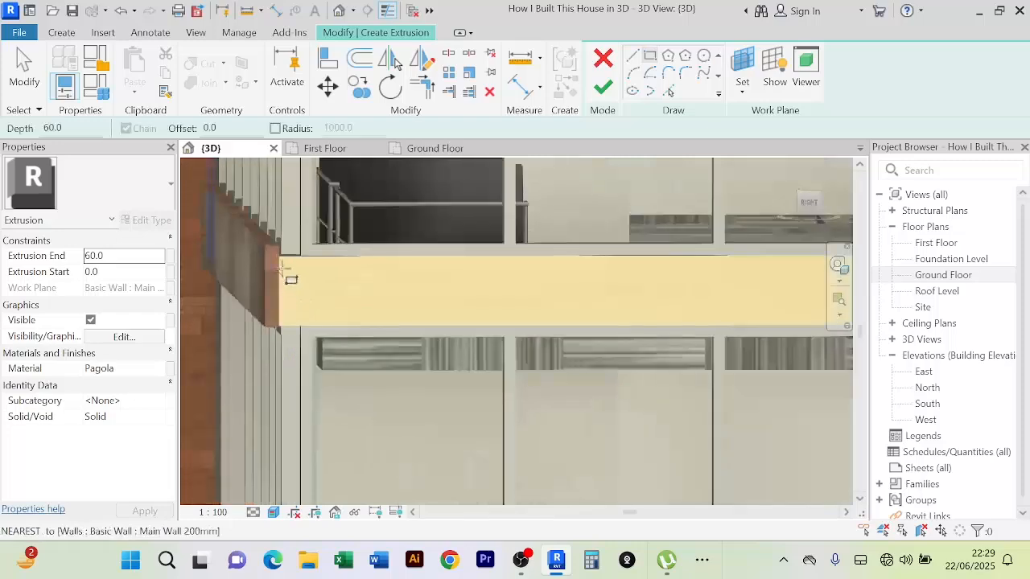
left_click(265, 249)
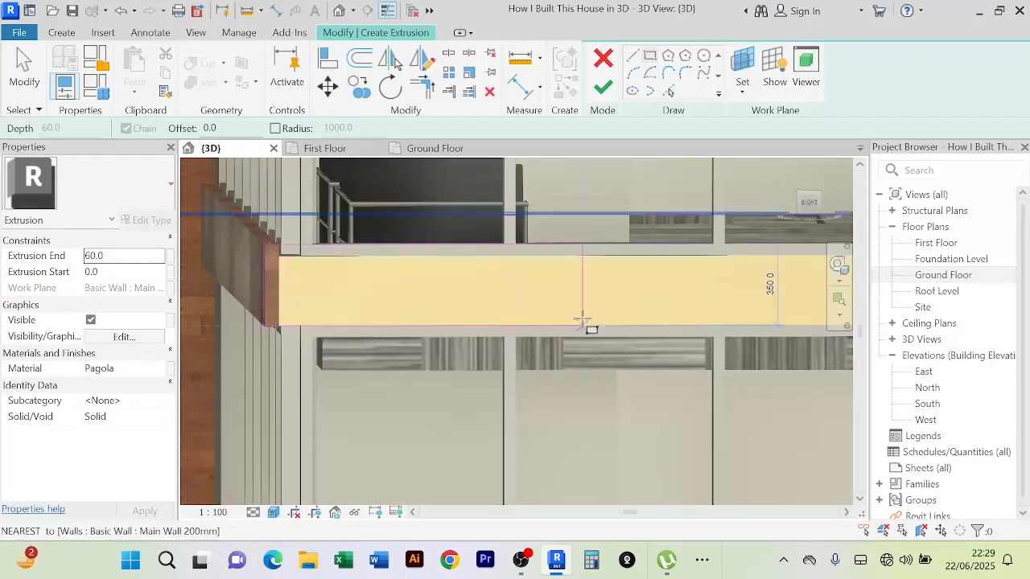
scroll(582, 322, "down", 3)
middle_click_drag(583, 322, 400, 319)
scroll(529, 316, "up", 2)
scroll(528, 321, "up", 4)
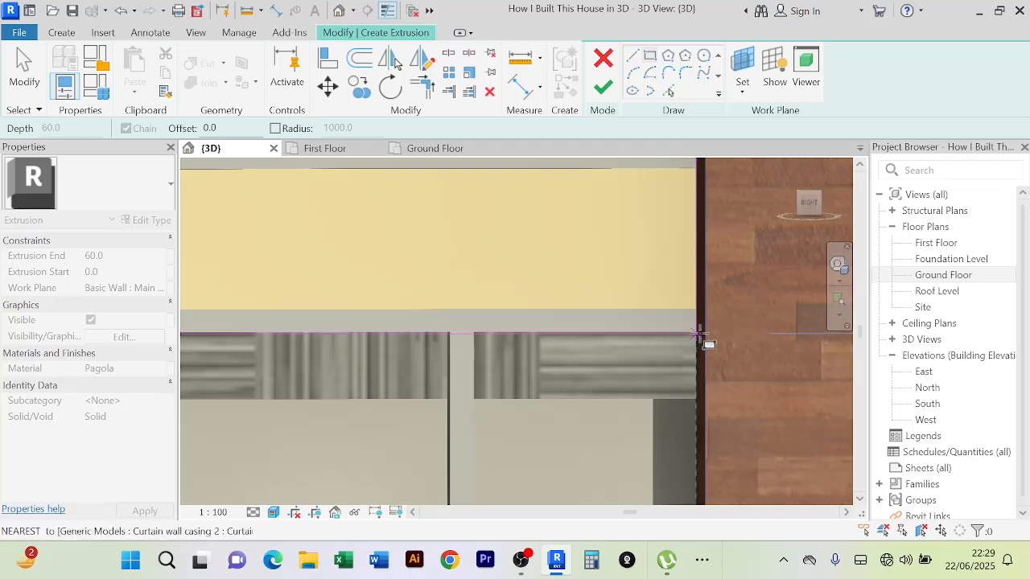
left_click(698, 333)
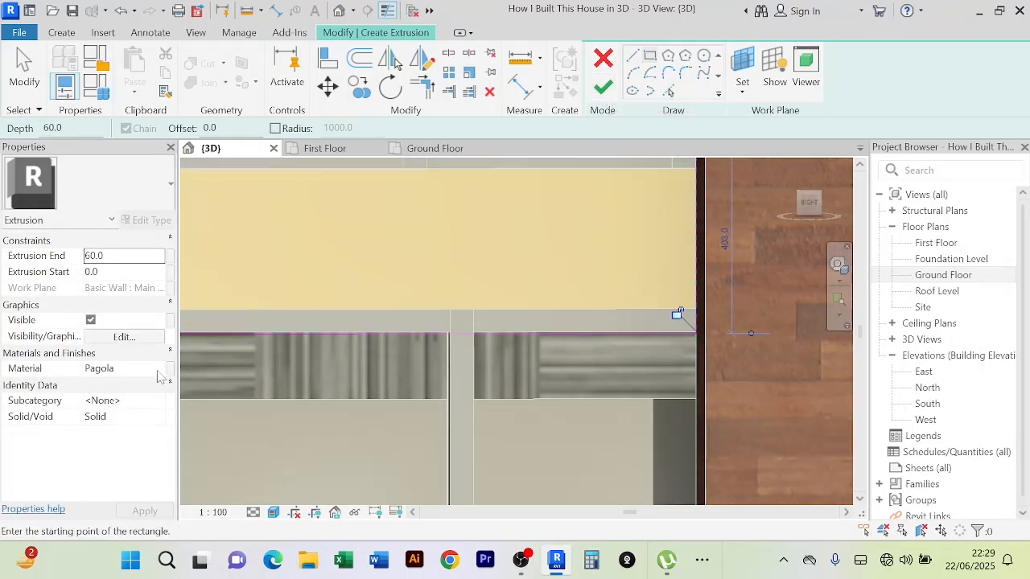
Assign Wood Planks to the side band's extrusion, complete it at 60 mm, and finish the model
left_click(153, 370)
left_click(159, 369)
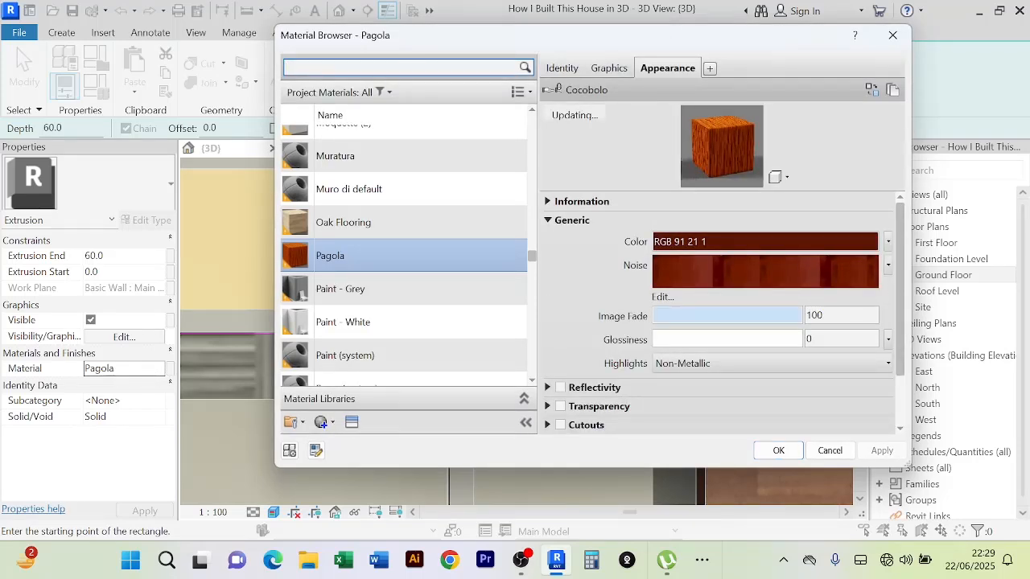
type("wood pl")
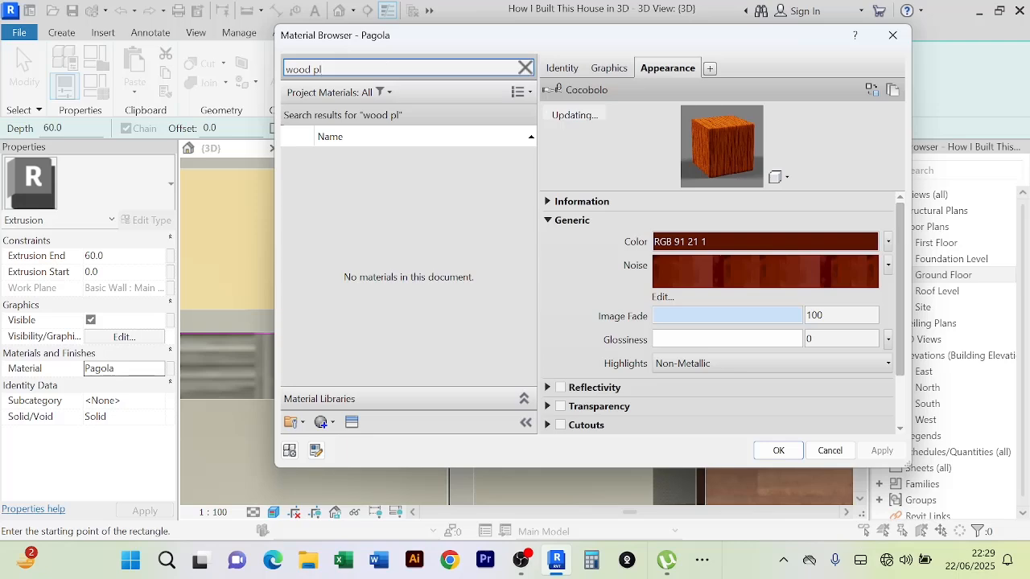
left_click(426, 294)
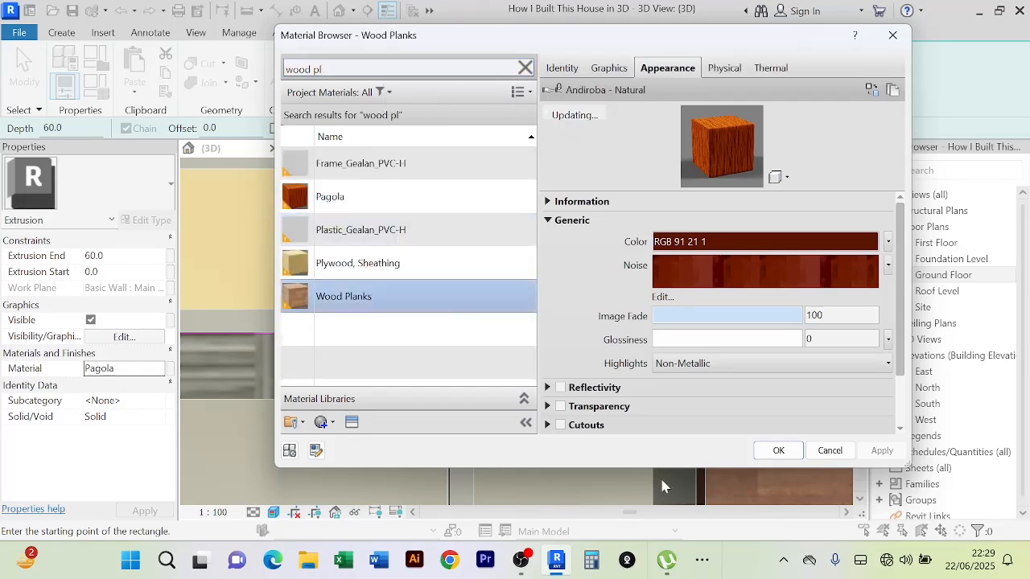
left_click(778, 449)
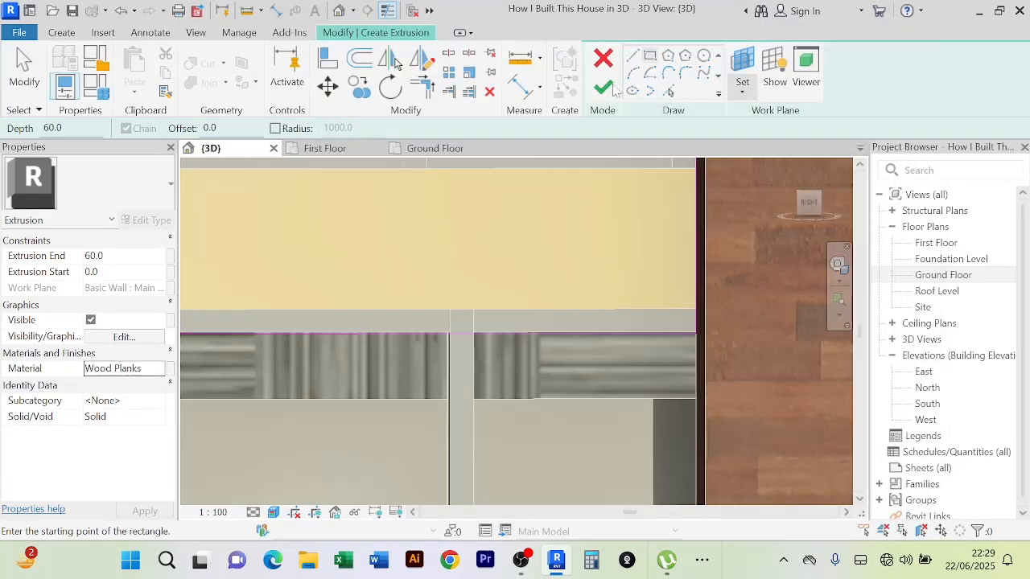
left_click(610, 87)
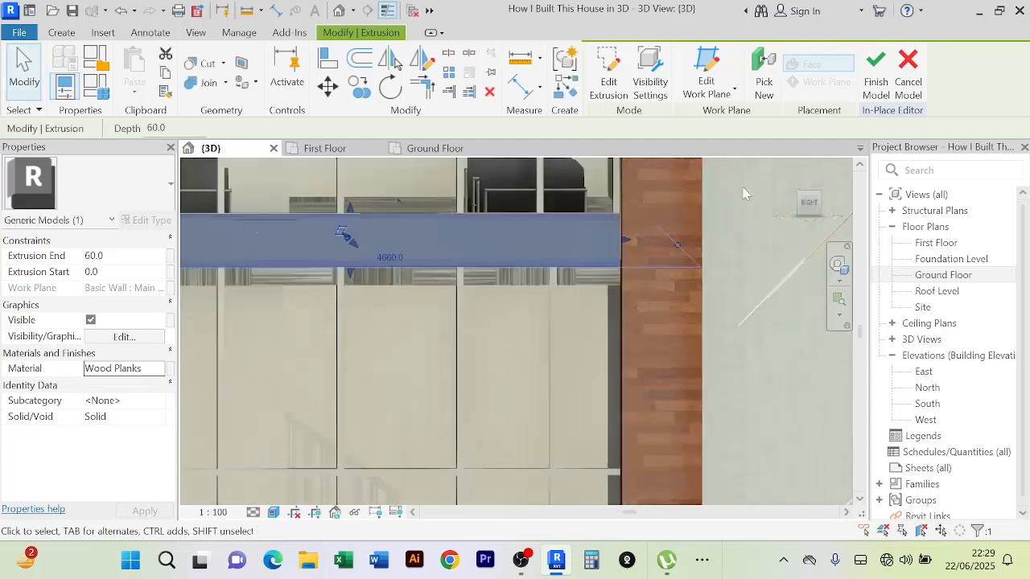
left_click(876, 73)
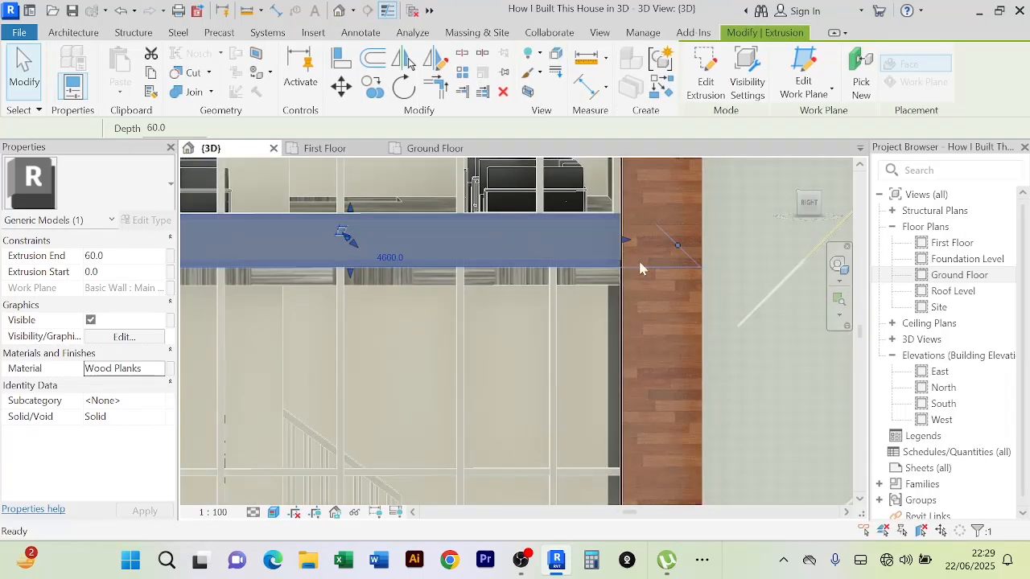
scroll(637, 259, "down", 8)
left_click(582, 372)
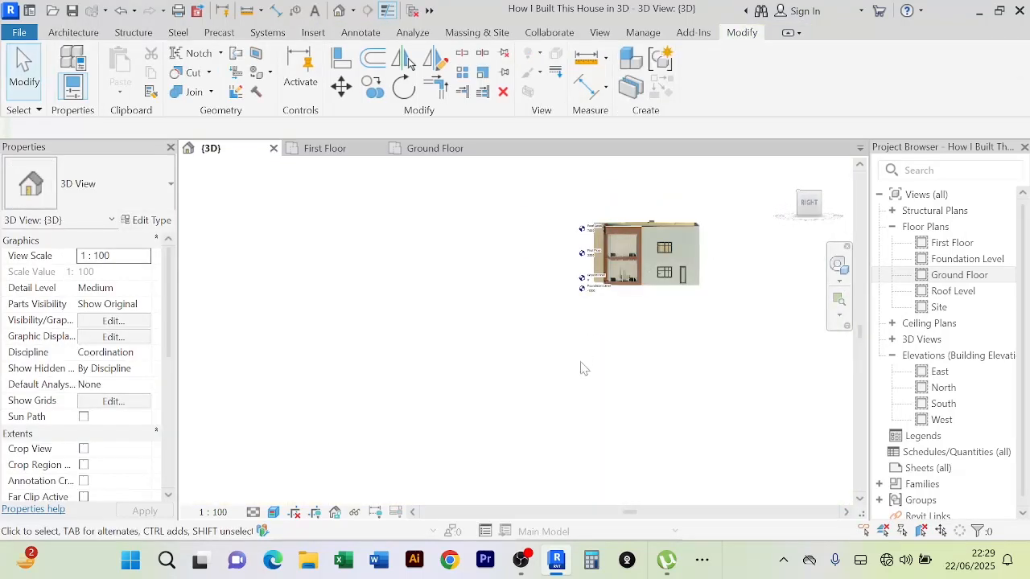
Examine the front facade, including both wood bands, the wall above the entrance door, and the upper wall beside the casing
middle_click_drag(583, 368, 633, 446, "shift")
scroll(678, 333, "up", 2)
scroll(634, 408, "up", 2)
middle_click_drag(633, 405, 662, 435)
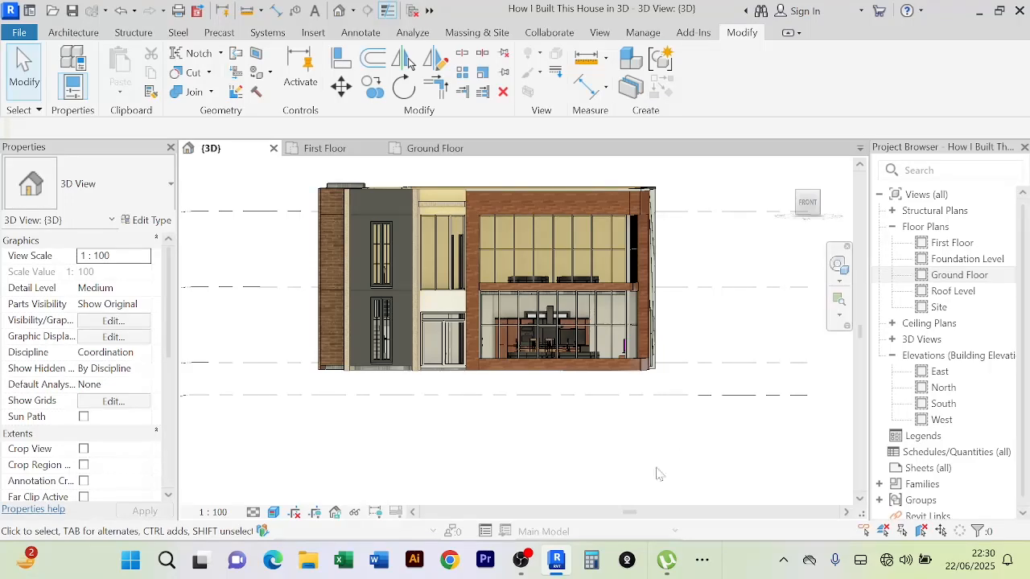
mouse_move(662, 470)
middle_mouse_down("shift")
mouse_move(703, 476)
mouse_move(657, 475)
middle_mouse_up("shift")
scroll(406, 341, "up", 5)
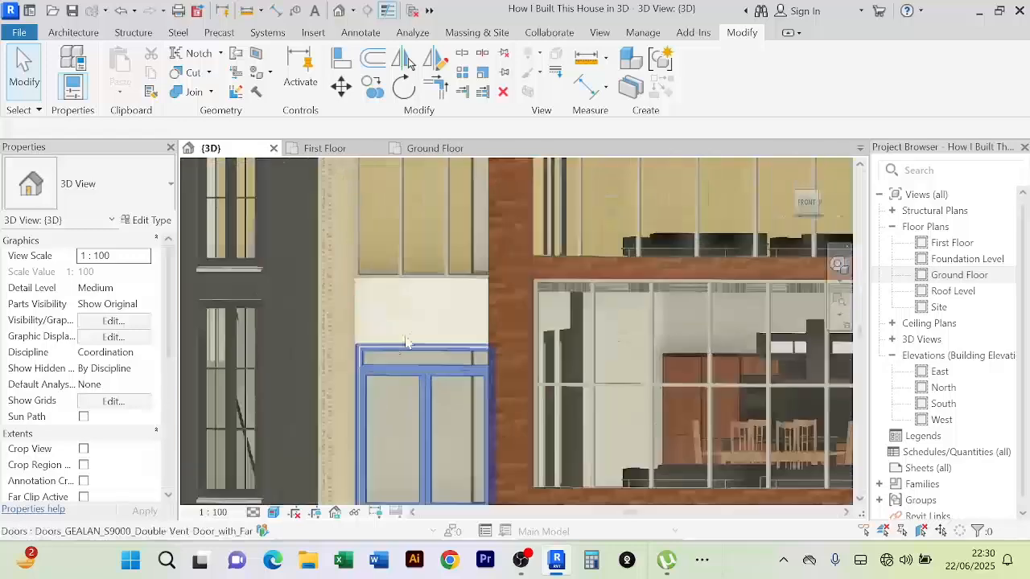
middle_click_drag(406, 342, 462, 316, "shift")
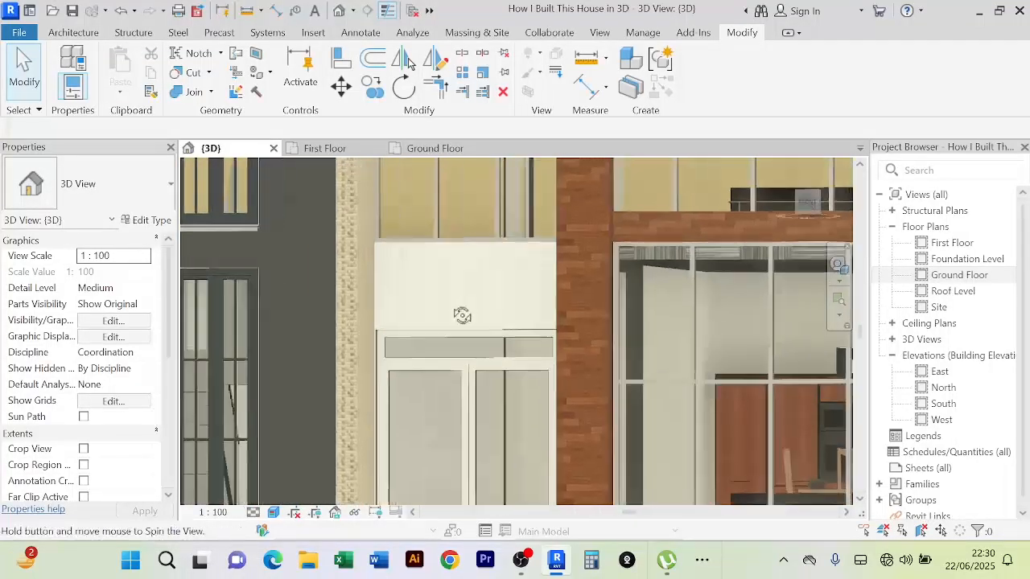
scroll(455, 322, "down", 8)
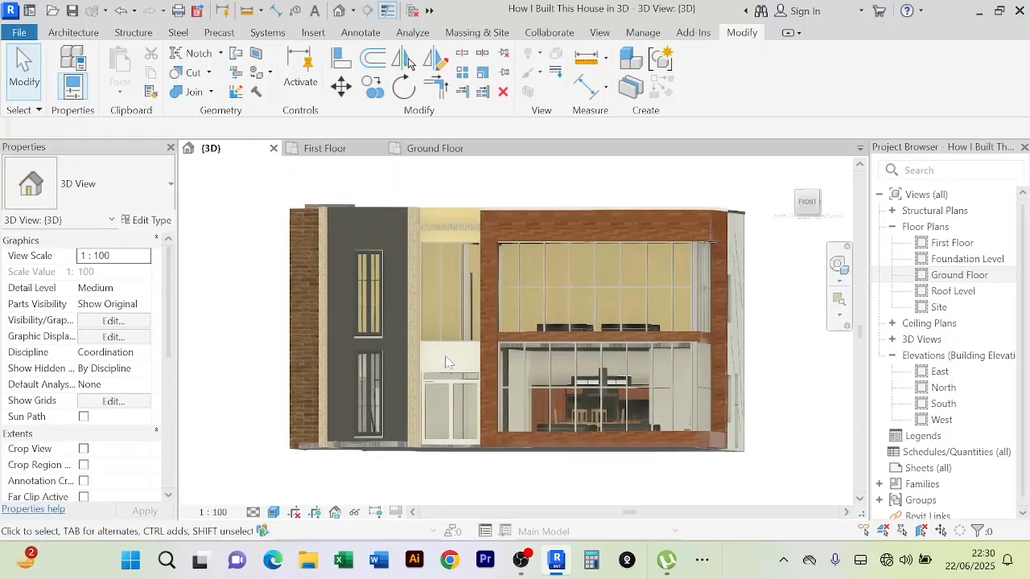
scroll(455, 209, "up", 6)
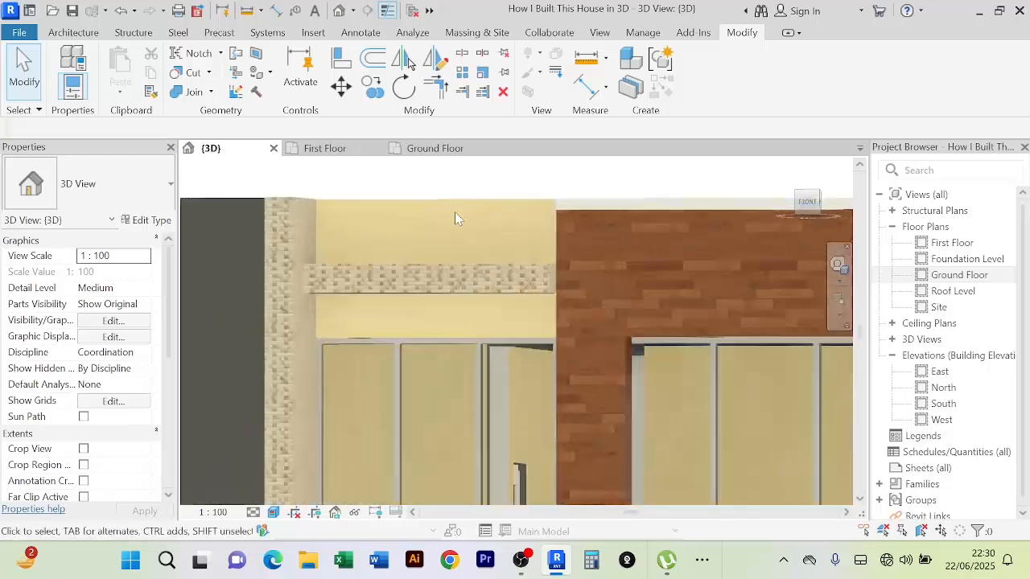
scroll(454, 214, "down", 6)
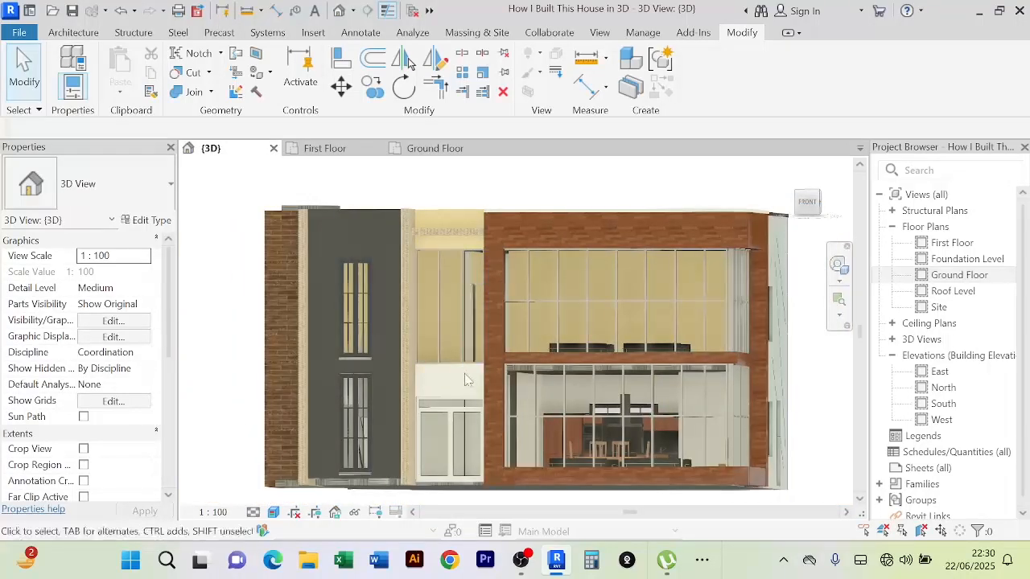
Check the material assigned to the in-place extrusion on the right side wall, and leave the in-place editor without changes
scroll(464, 380, "down", 2)
middle_click_drag(773, 445, 761, 362, "shift")
scroll(688, 308, "up", 2)
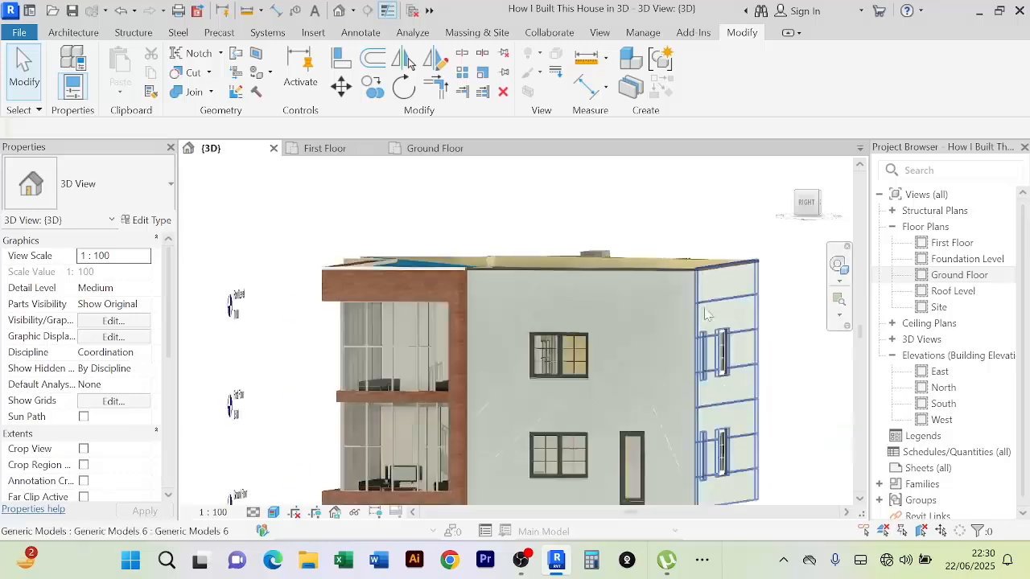
left_click(688, 307)
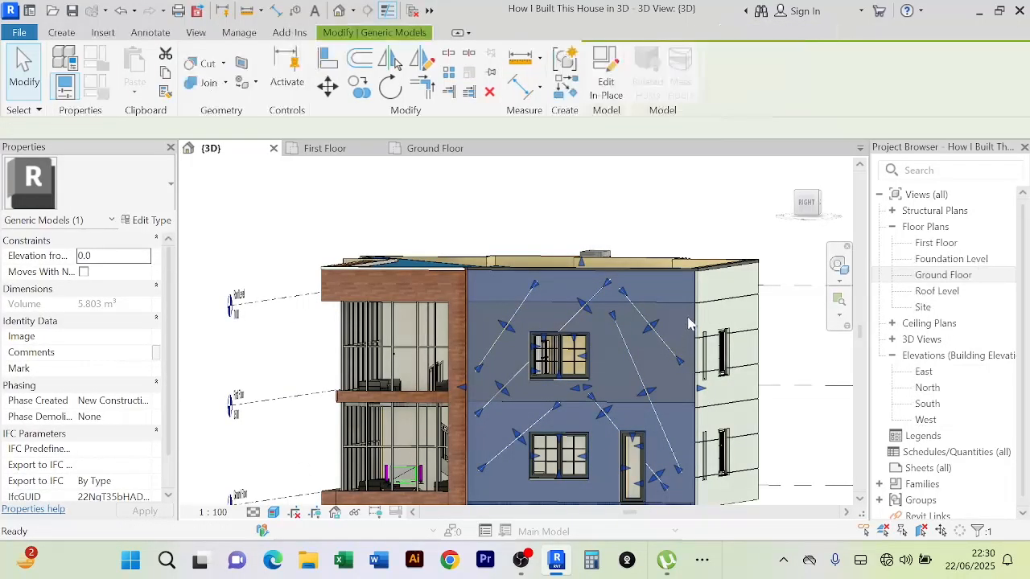
left_click(693, 320)
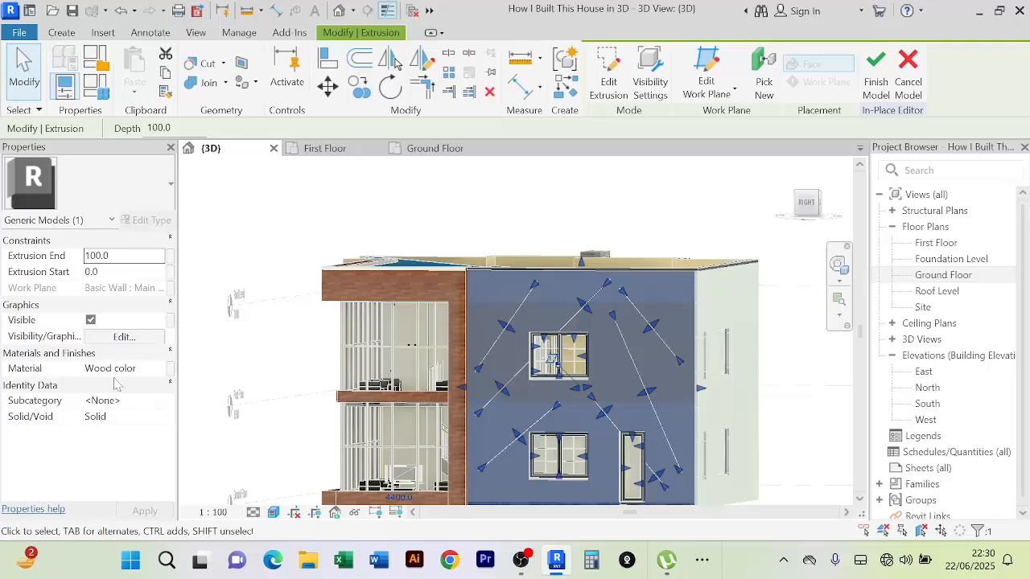
left_click(921, 66)
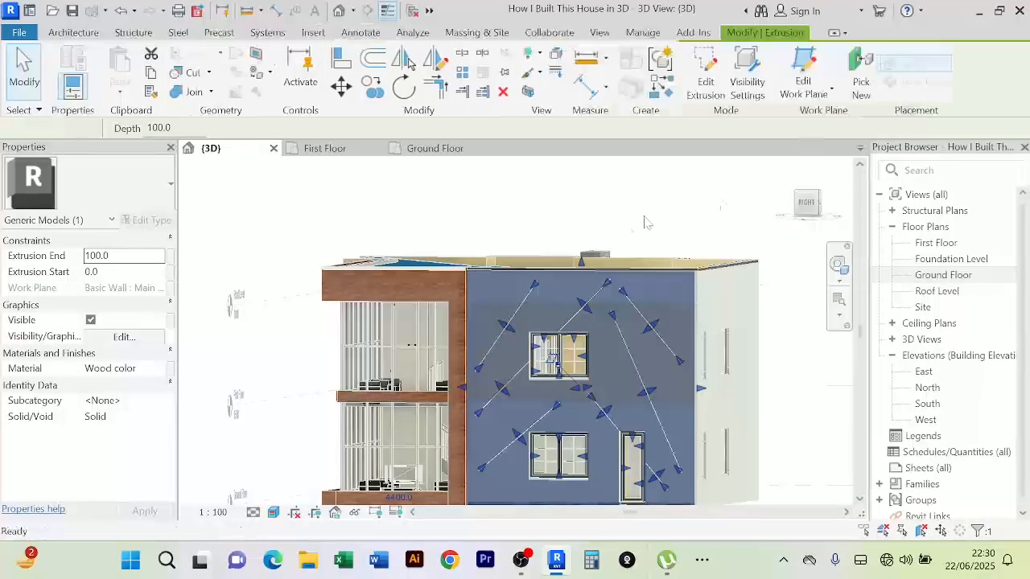
Paint the upper front wall beside the casing and the wall above the entrance door with the Wood color material
middle_click_drag(414, 237, 565, 222, "shift")
scroll(565, 221, "up", 2)
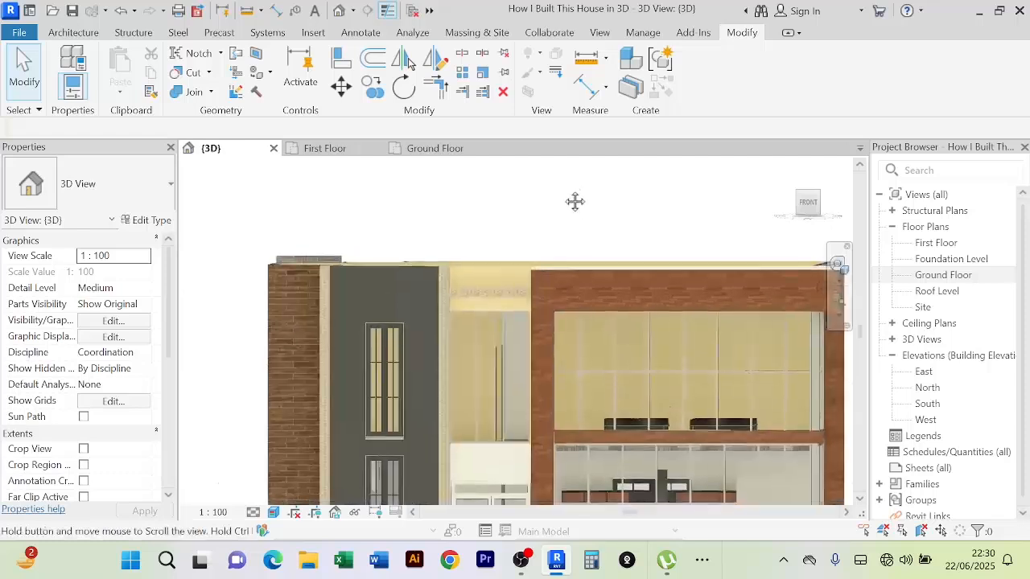
left_click(256, 76)
scroll(63, 180, "up", 1)
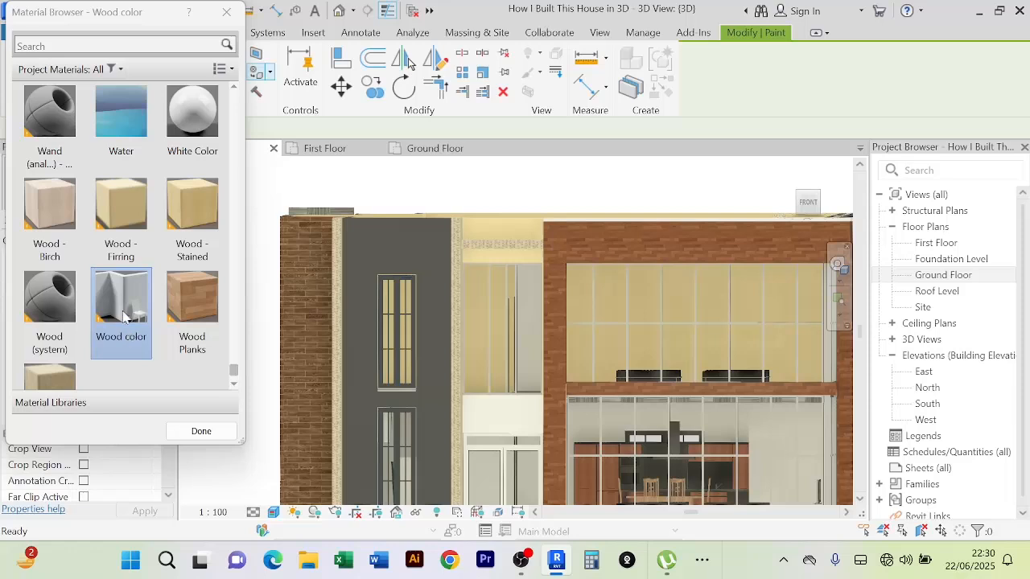
left_click(516, 237)
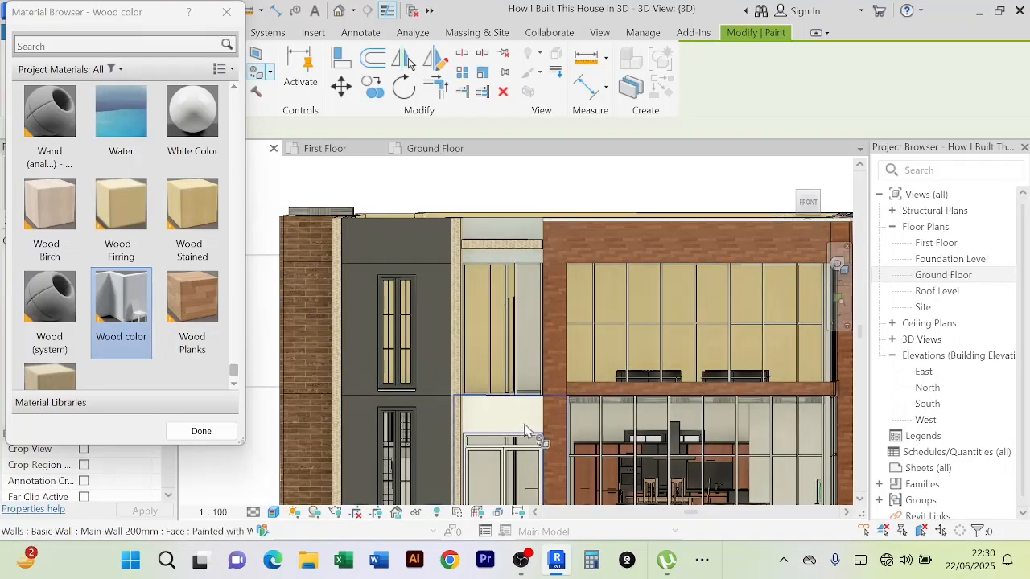
scroll(525, 432, "down", 4)
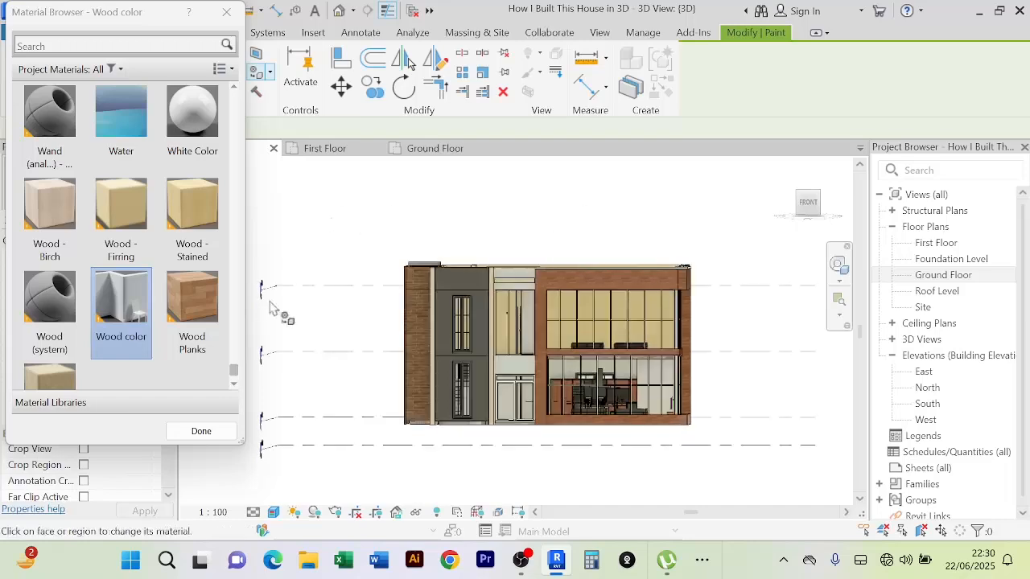
left_click(201, 431)
right_click(570, 195)
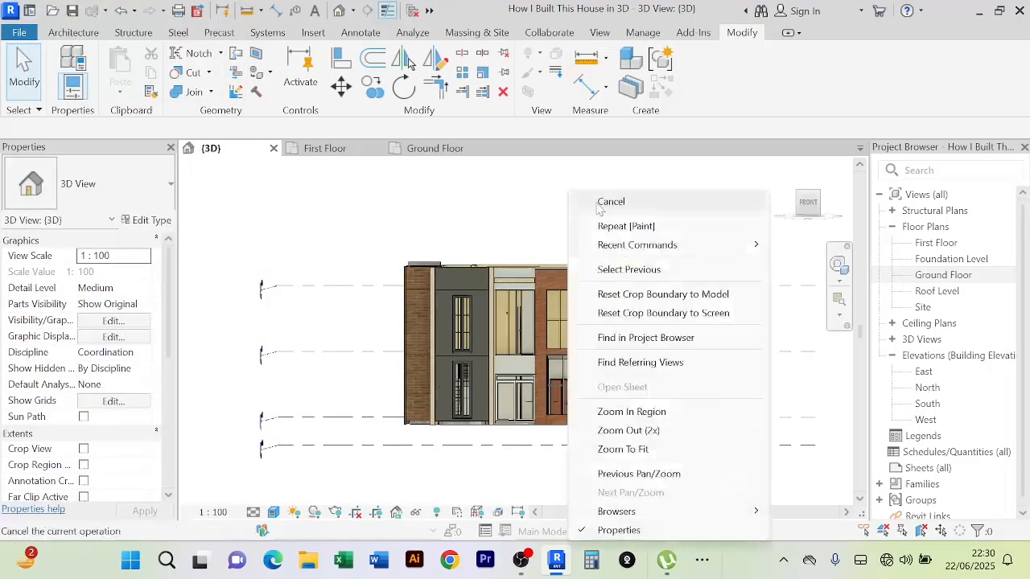
left_click(611, 195)
Examine the finished exterior from the front, sides, back and roof to review the cladding and painted walls
scroll(563, 241, "up", 3)
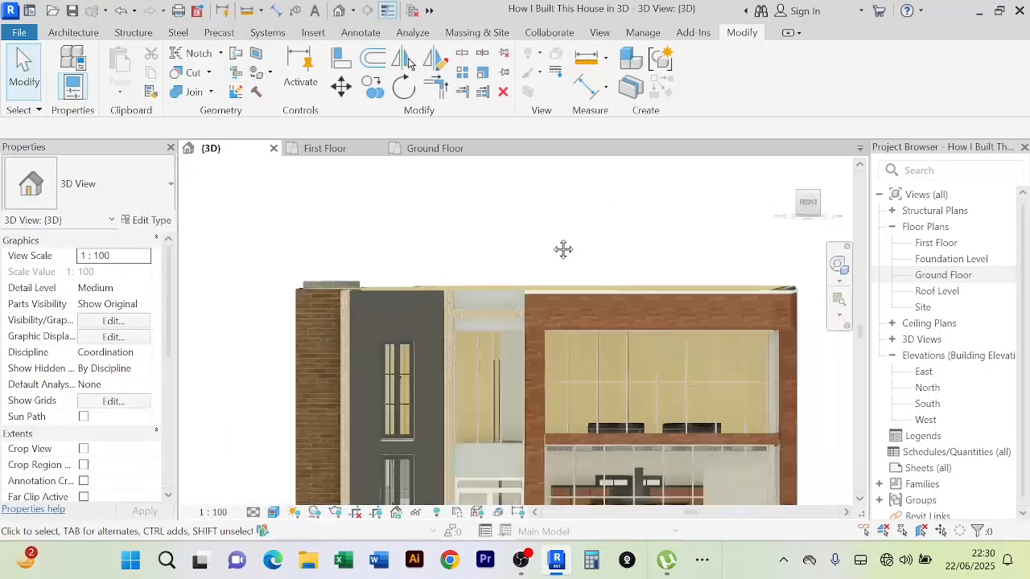
middle_click_drag(561, 246, 563, 207)
scroll(563, 207, "down", 2)
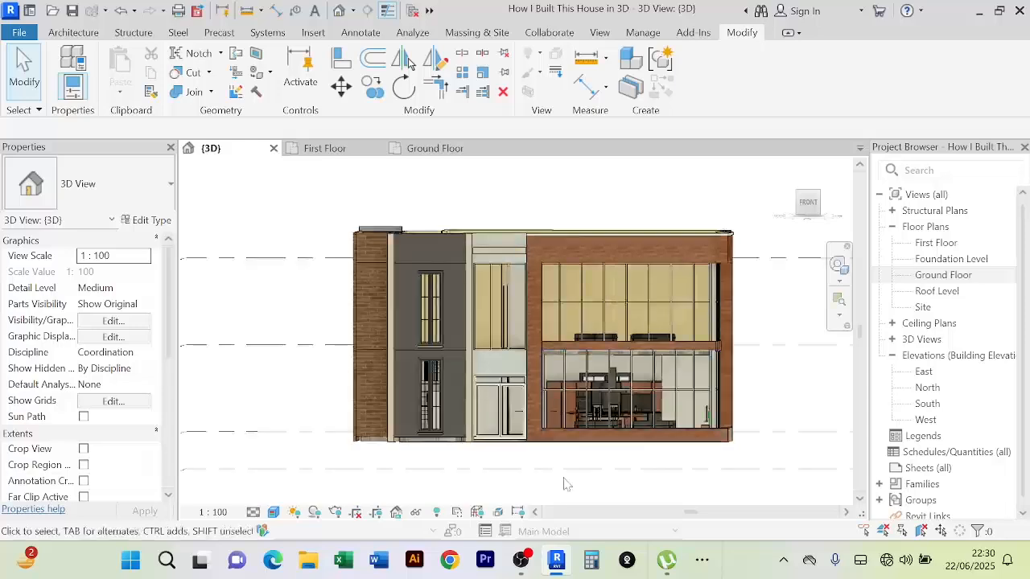
middle_click_drag(569, 481, 599, 500, "shift")
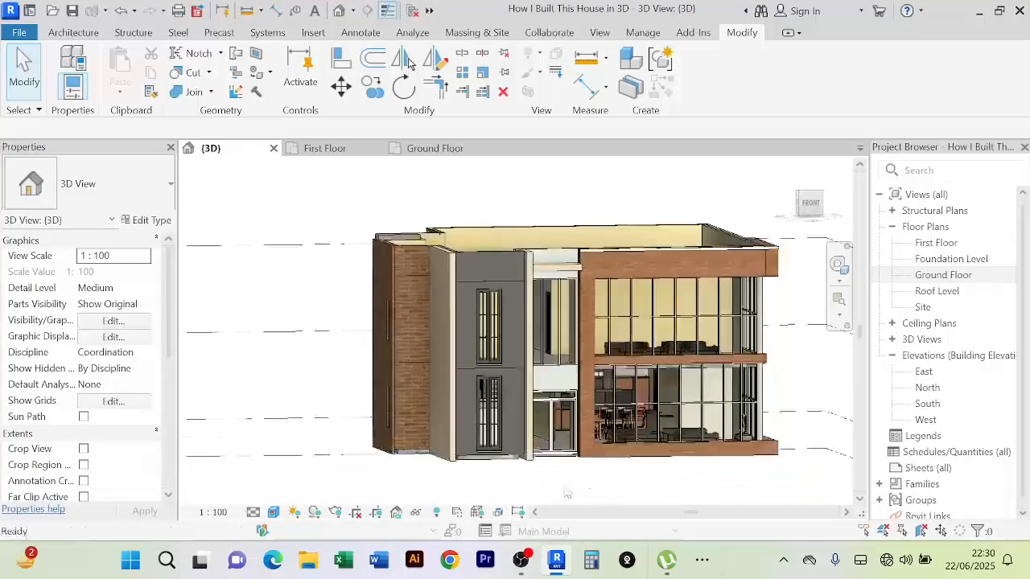
scroll(562, 483, "up", 3)
middle_click_drag(551, 478, 320, 452, "shift")
scroll(453, 464, "down", 1)
scroll(563, 447, "down", 3)
scroll(519, 457, "down", 1)
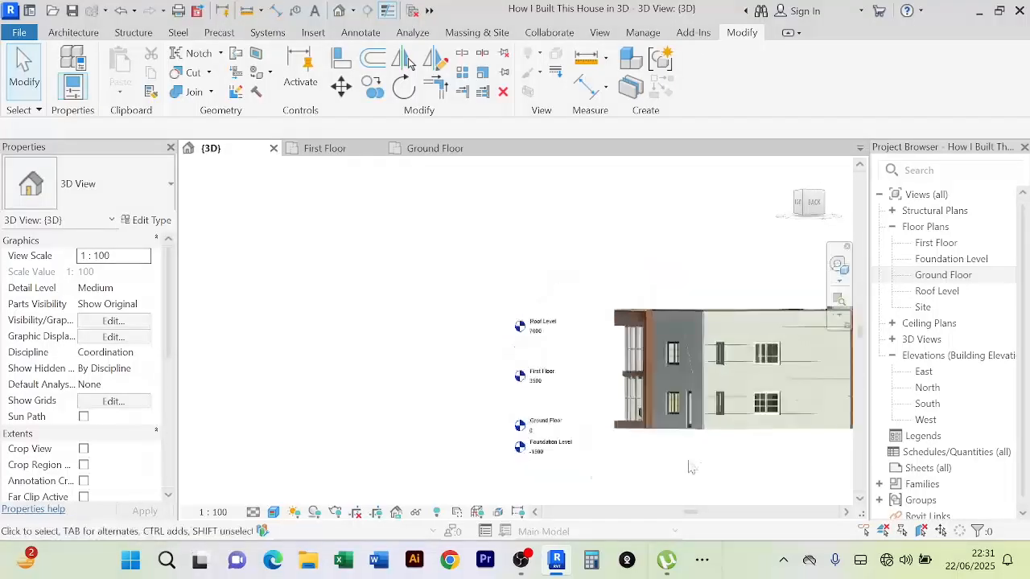
middle_click_drag(699, 468, 542, 471)
middle_click_drag(669, 478, 594, 473, "shift")
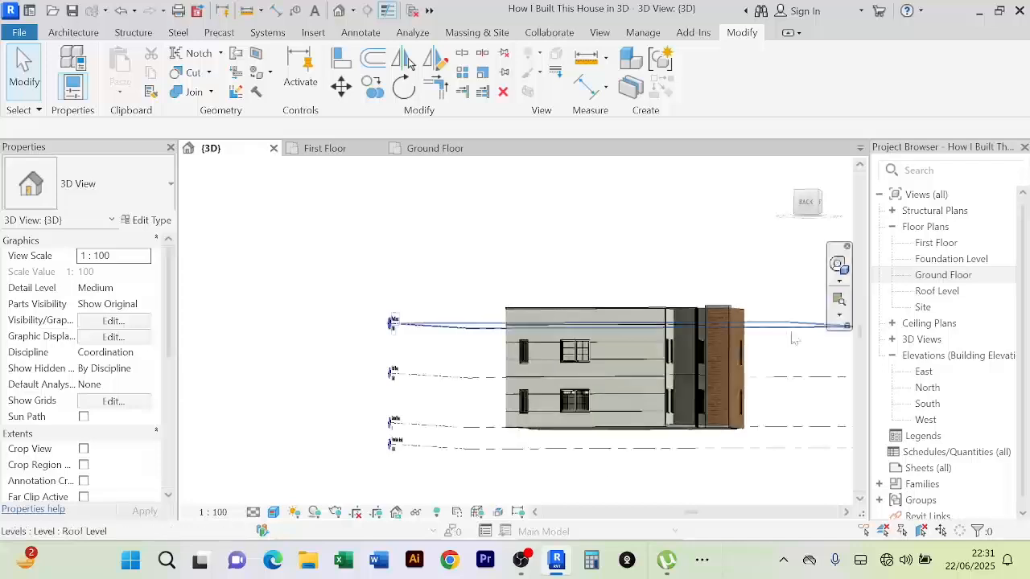
scroll(766, 326, "up", 3)
scroll(722, 241, "down", 1)
middle_click_drag(722, 242, 581, 284, "shift")
scroll(634, 275, "down", 2)
middle_click_drag(682, 305, 744, 312, "shift")
scroll(452, 354, "up", 3)
scroll(442, 349, "down", 2)
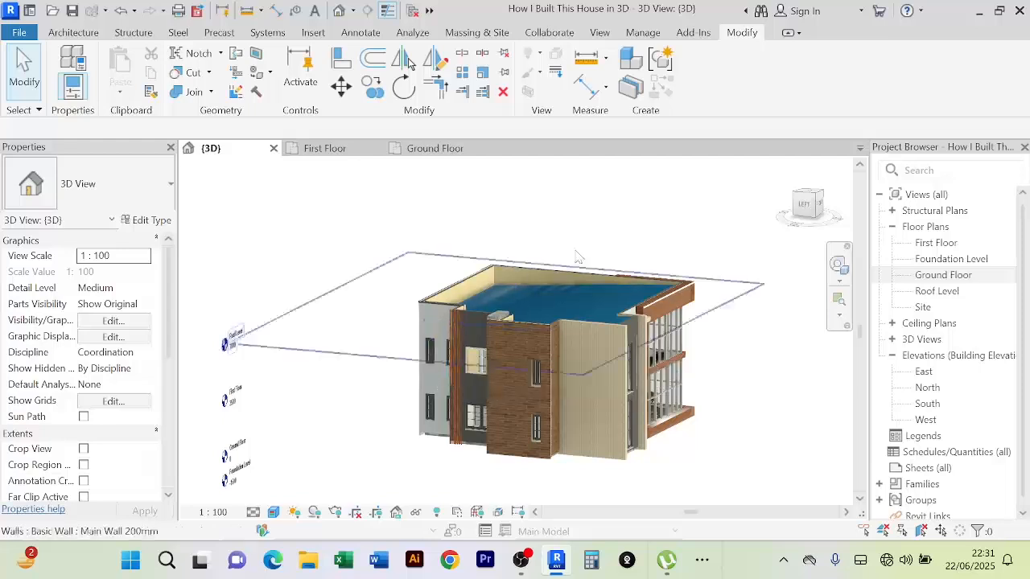
middle_click_drag(613, 234, 563, 265, "shift")
middle_click_drag(660, 329, 714, 344)
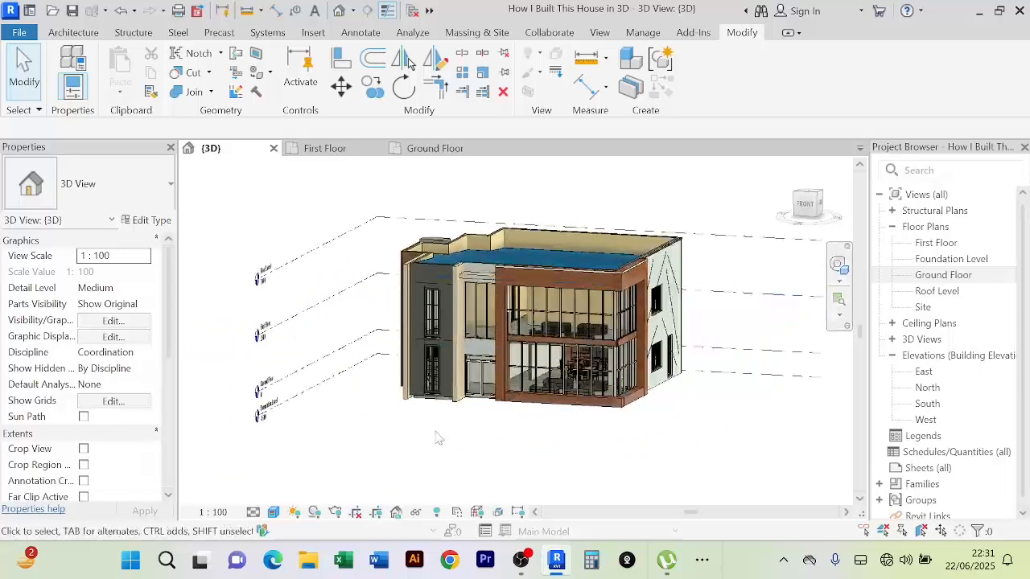
Select the ground floor slab exposed below the stair wall, start editing its boundary, and switch to the Ground Floor plan
scroll(441, 438, "up", 5)
middle_click_drag(439, 426, 416, 458)
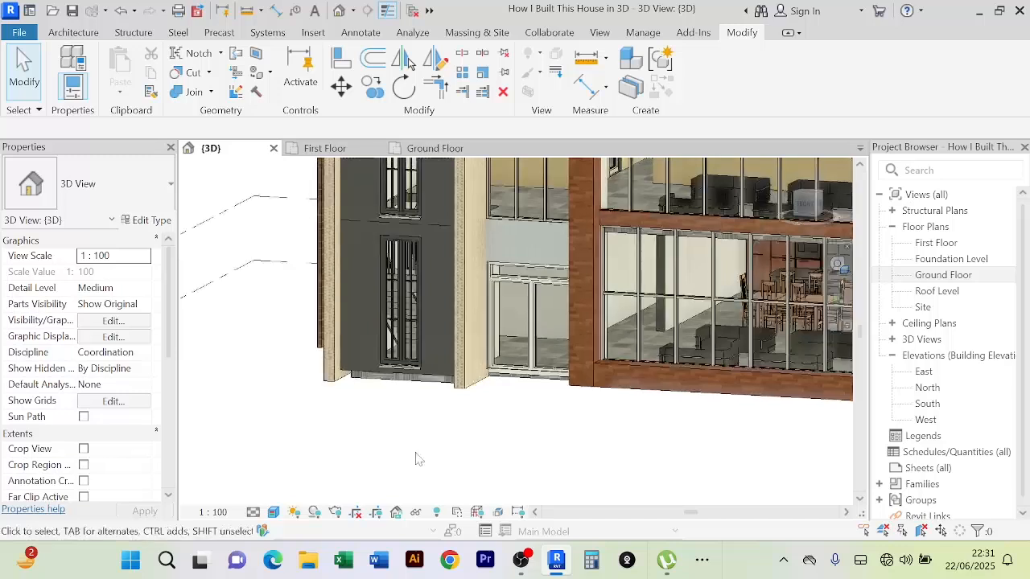
scroll(416, 458, "up", 2)
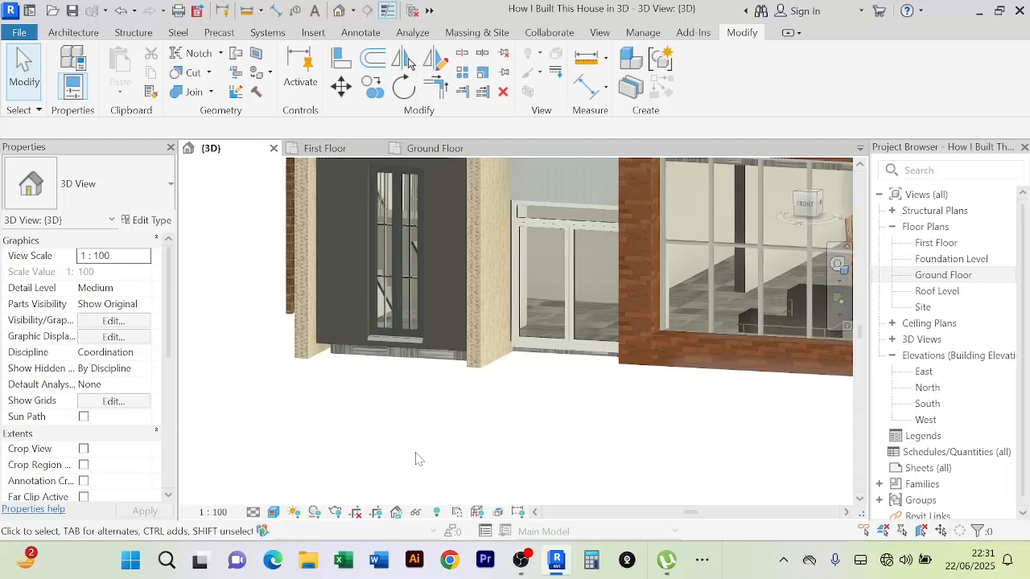
scroll(415, 458, "down", 2)
middle_click_drag(416, 457, 447, 474)
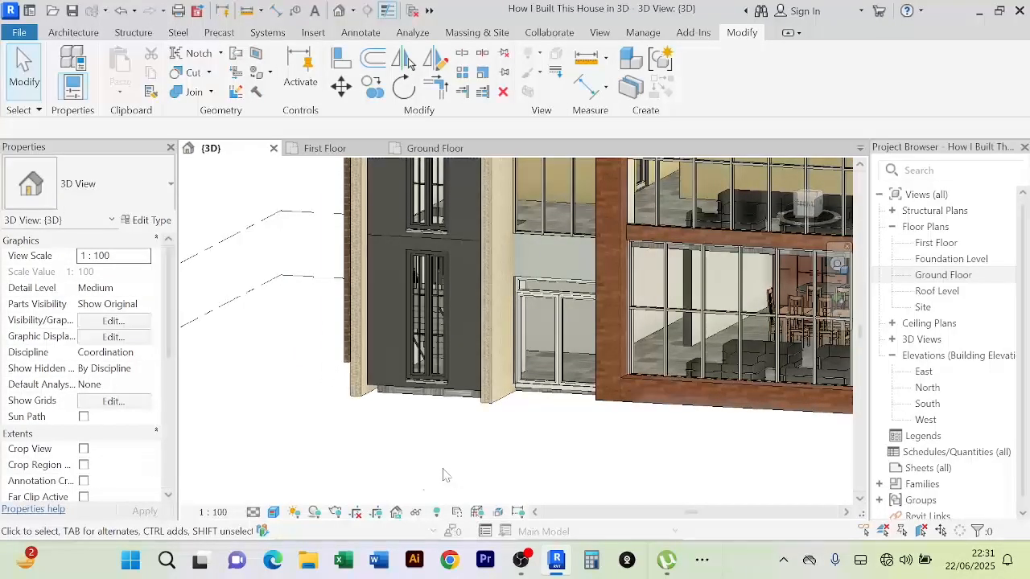
middle_click_drag(414, 492, 426, 474, "shift")
scroll(465, 388, "up", 3)
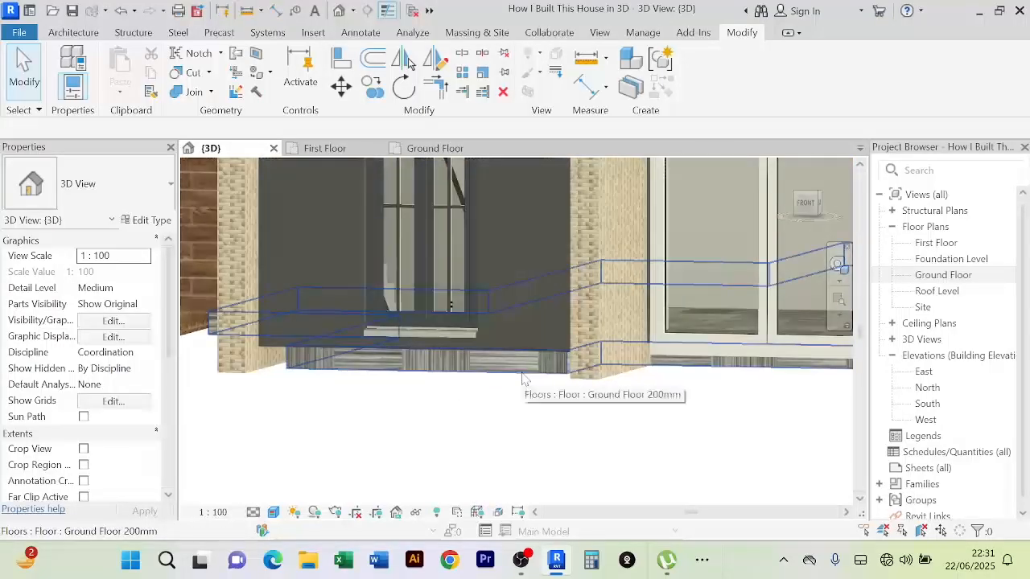
left_click(517, 402)
middle_click_drag(504, 417, 259, 392, "shift")
scroll(457, 404, "up", 3)
scroll(259, 388, "down", 3)
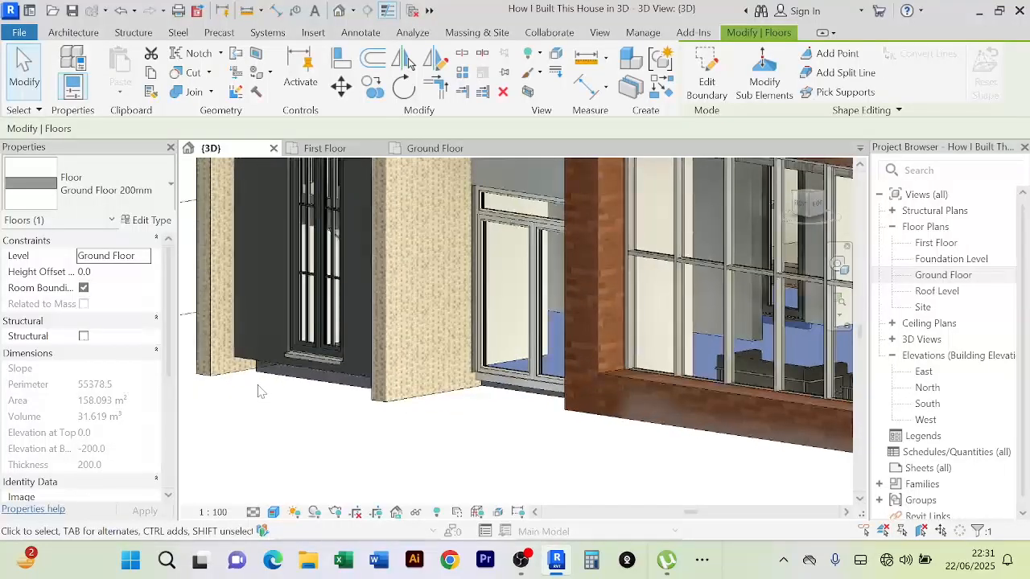
scroll(260, 386, "down", 3)
scroll(374, 427, "down", 3)
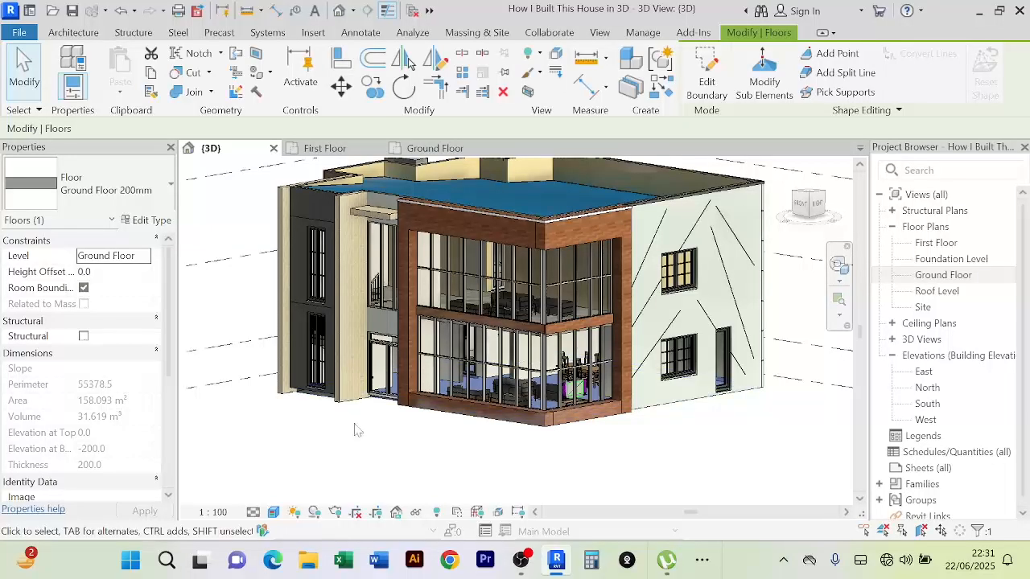
left_click(708, 88)
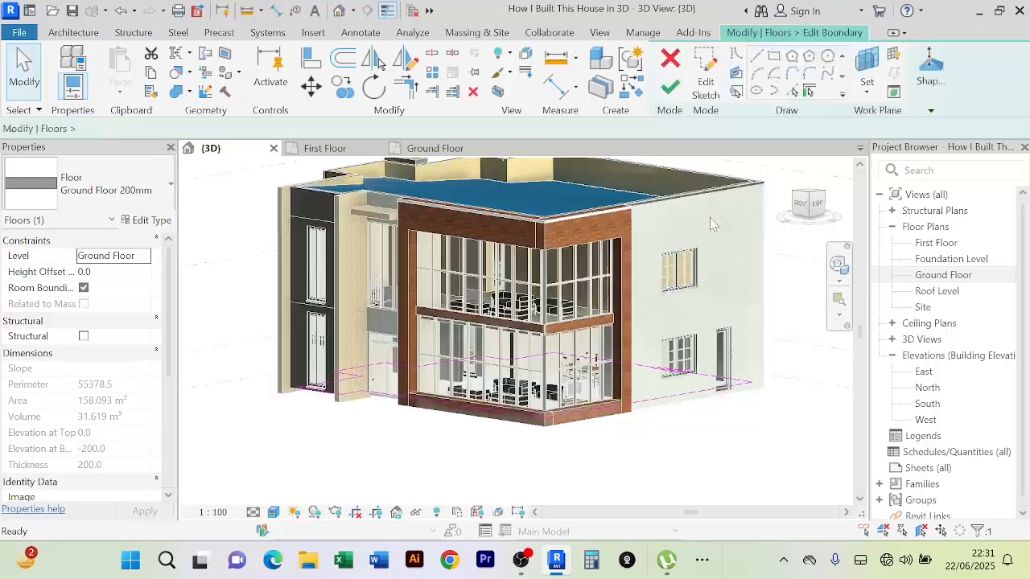
left_click(435, 148)
Add a floor boundary line by picking the outer face of the front wall at the stair projection, with zero offset
scroll(537, 462, "up", 5)
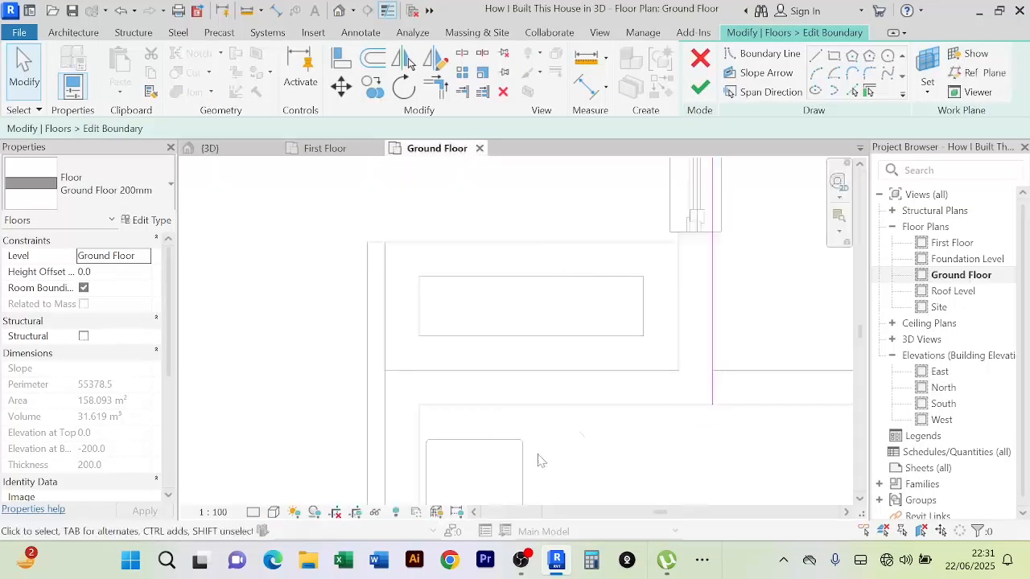
scroll(602, 452, "down", 3)
middle_click_drag(604, 436, 497, 244)
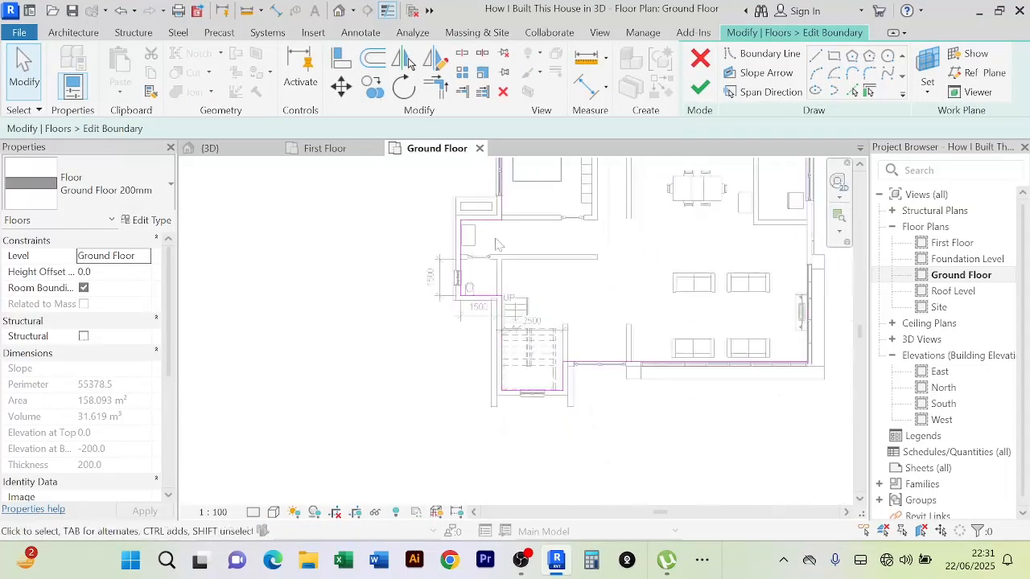
scroll(585, 452, "up", 6)
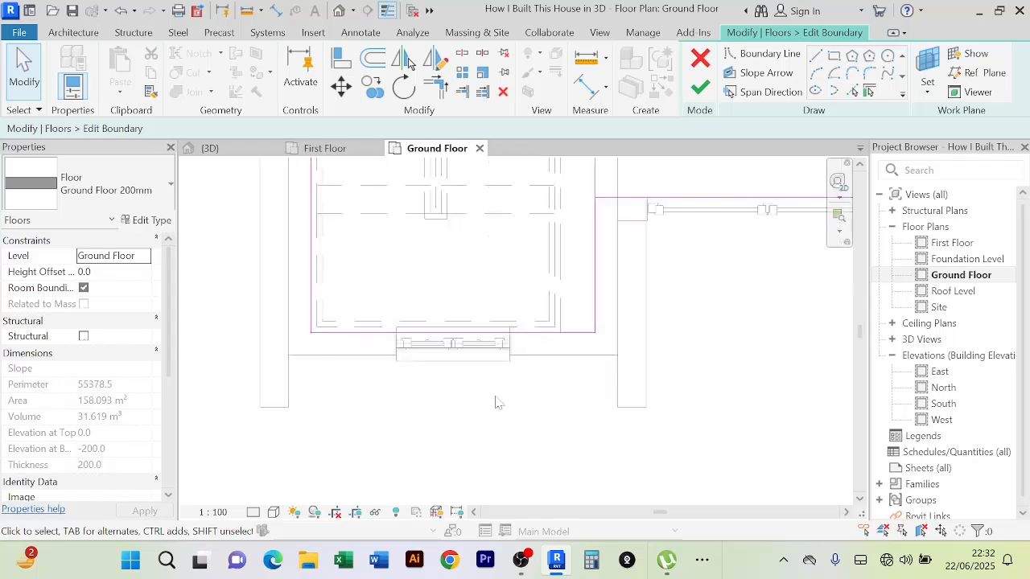
scroll(473, 406, "down", 2)
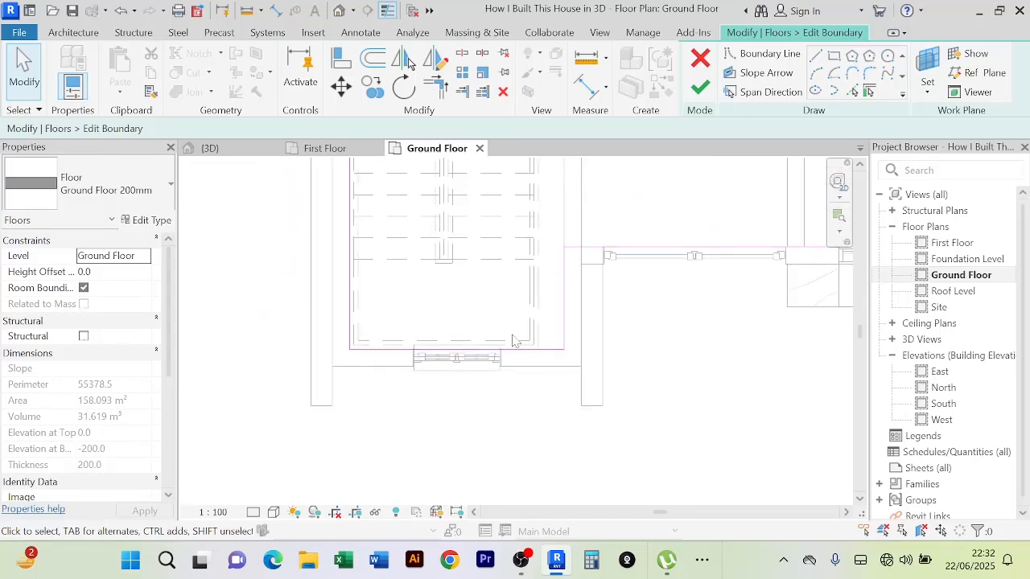
scroll(512, 341, "up", 2)
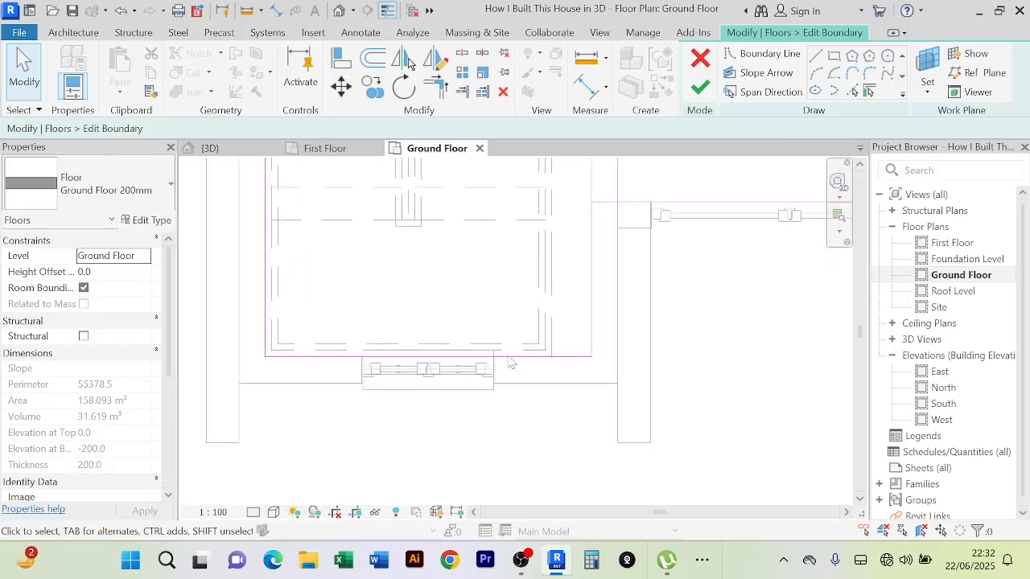
left_click(851, 95)
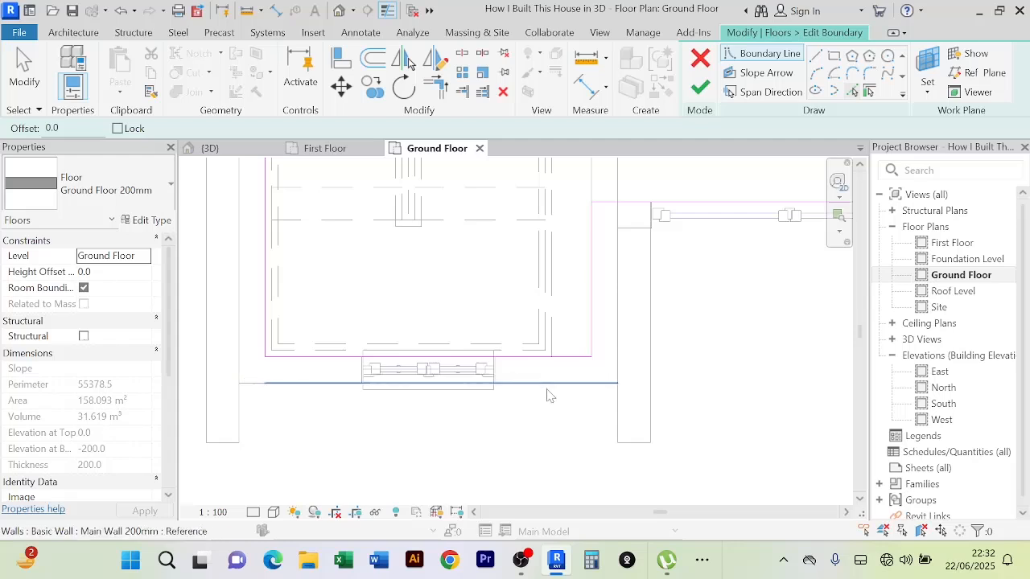
Examine the floor boundary around the rest of the plan, comparing its lines with the outer wall faces
scroll(728, 350, "down", 2)
middle_click_drag(733, 351, 362, 358)
scroll(631, 399, "down", 2)
scroll(574, 395, "down", 2)
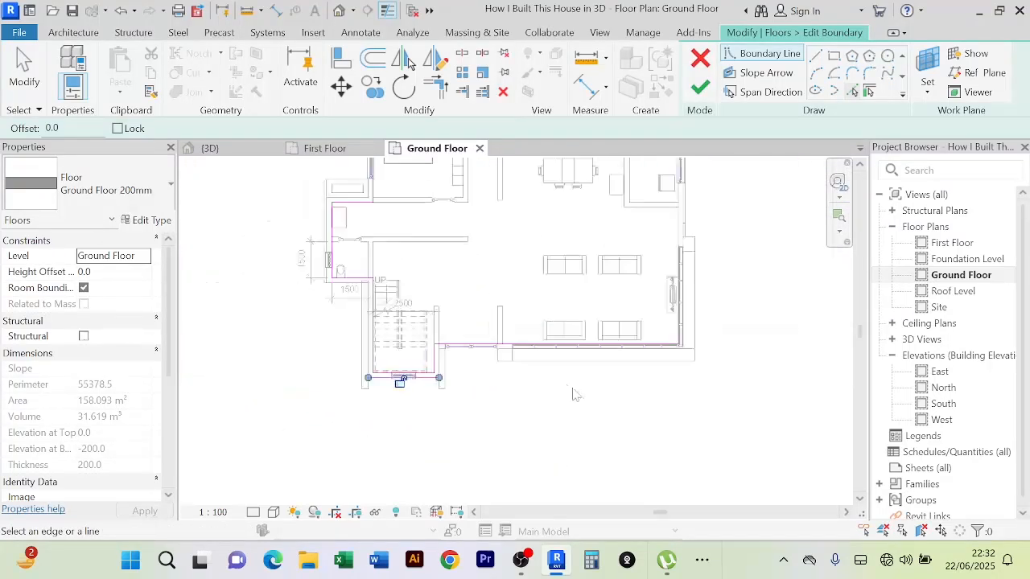
middle_click_drag(735, 294, 695, 424)
mouse_move(698, 286)
middle_mouse_down()
mouse_move(701, 367)
mouse_move(756, 281)
middle_mouse_up()
scroll(323, 244, "up", 3)
scroll(324, 243, "down", 2)
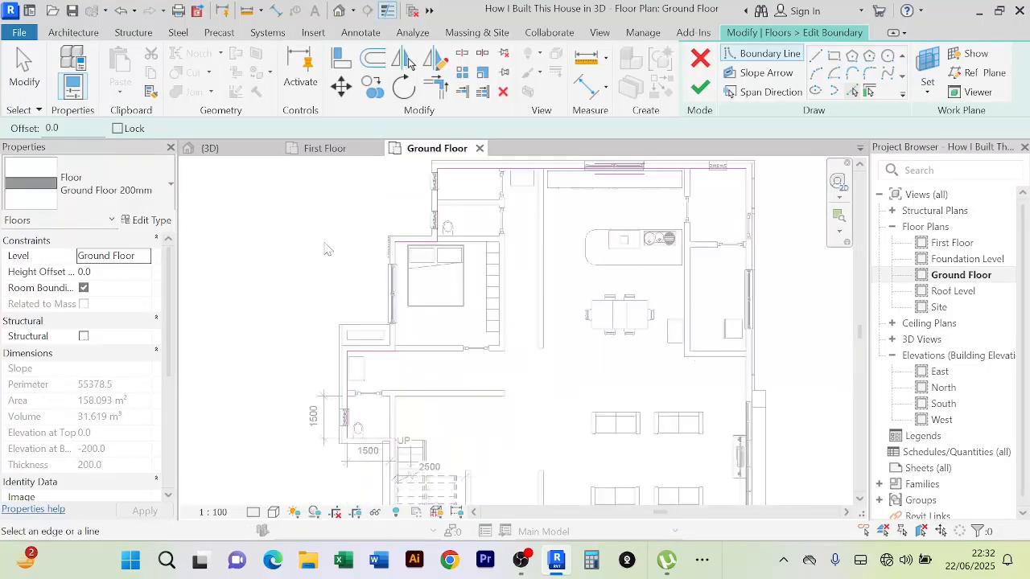
middle_click_drag(323, 244, 273, 336)
scroll(282, 329, "up", 2)
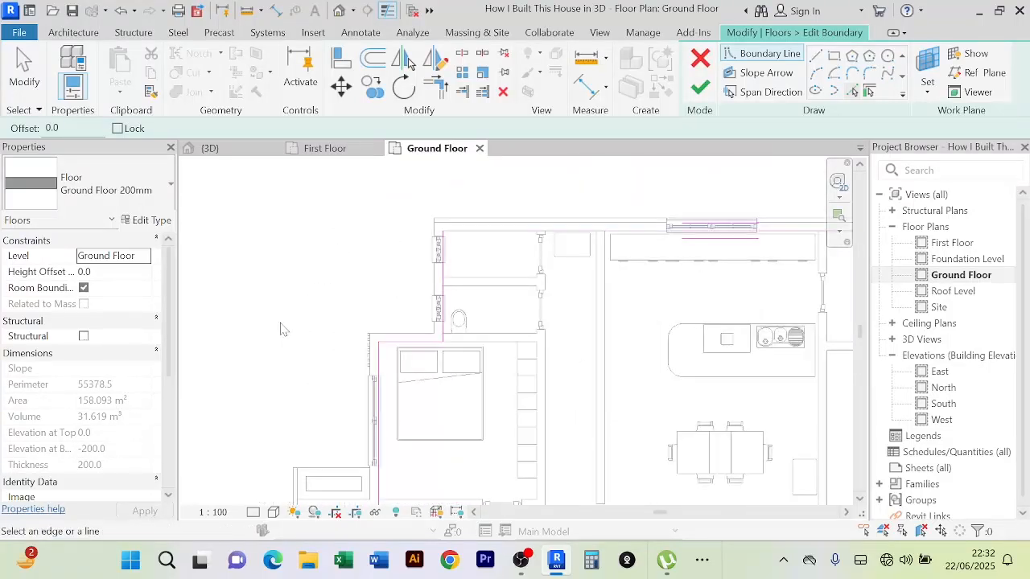
scroll(281, 324, "down", 2)
mouse_move(280, 324)
middle_mouse_down()
mouse_move(356, 251)
mouse_move(322, 225)
middle_mouse_up()
middle_click_drag(306, 323, 301, 357)
middle_click_drag(282, 321, 280, 230)
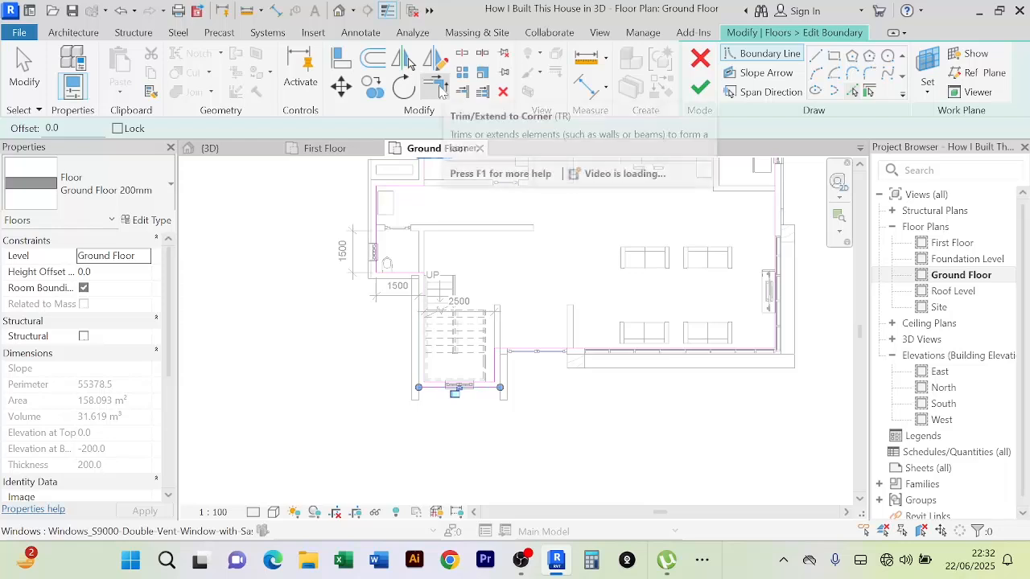
Pick the outer face of the stair projection's west wall as a floor boundary line and trim it to the front line
left_click(437, 85)
scroll(440, 410, "up", 5)
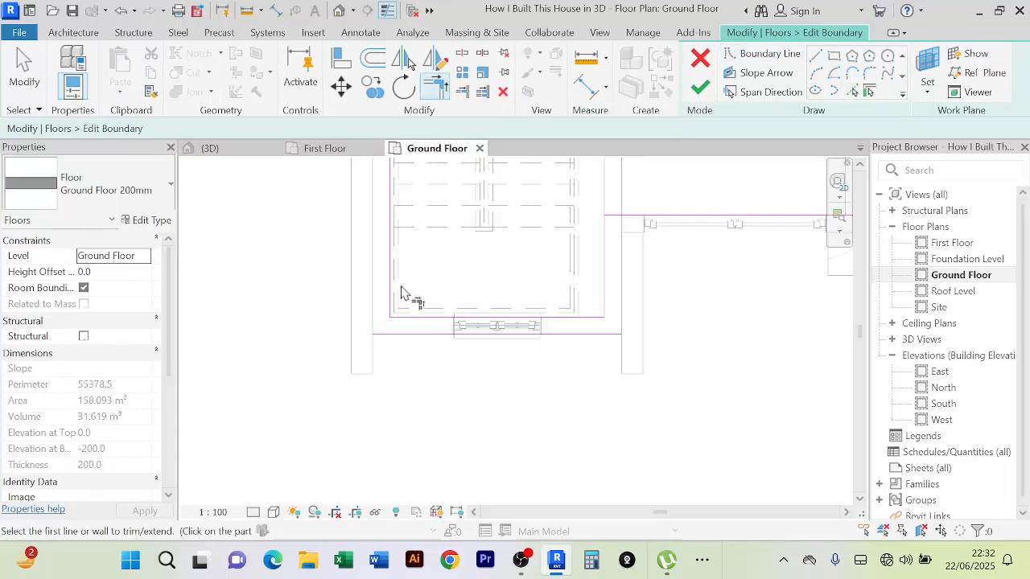
scroll(394, 410, "down", 2)
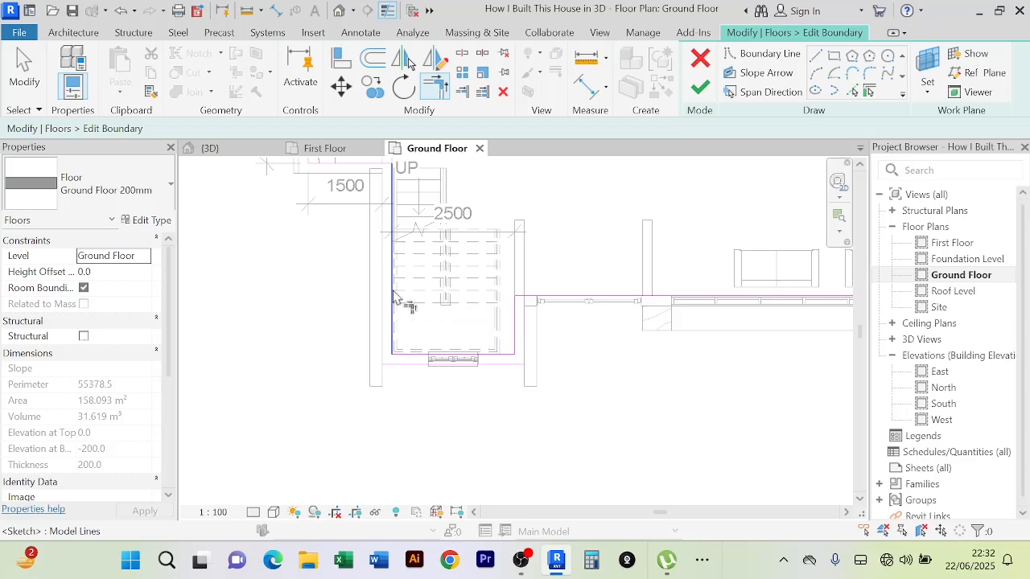
left_click(371, 167)
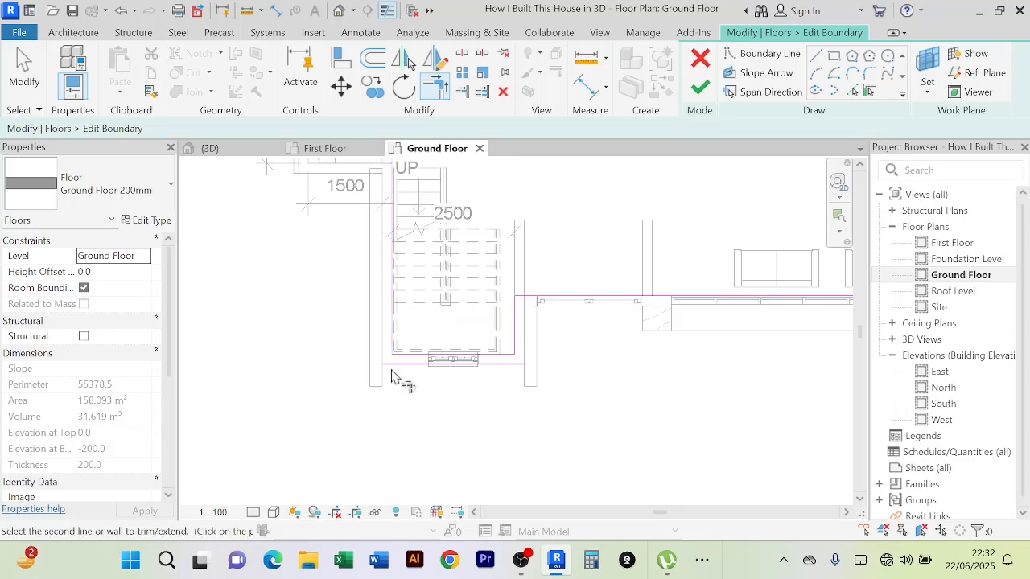
left_click(851, 93)
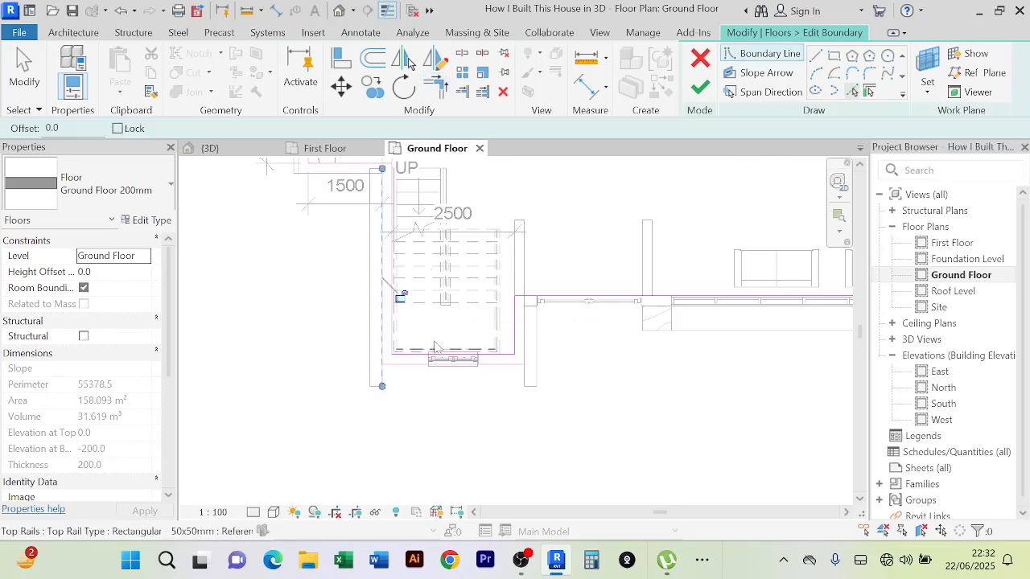
left_click(434, 91)
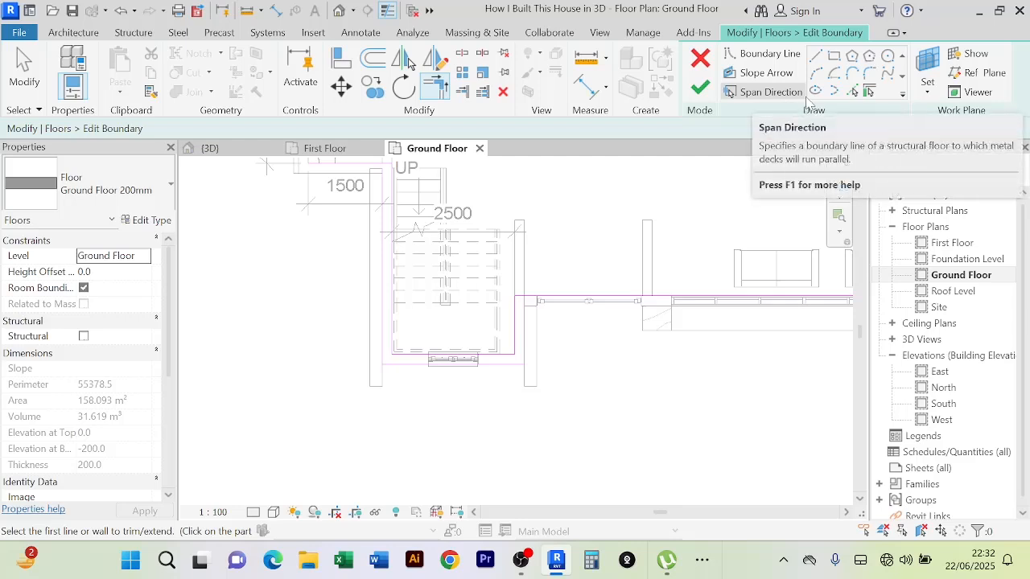
Pick the outer face of the stair projection's east wall as a boundary line and trim it to the adjoining boundary lines
left_click(546, 302)
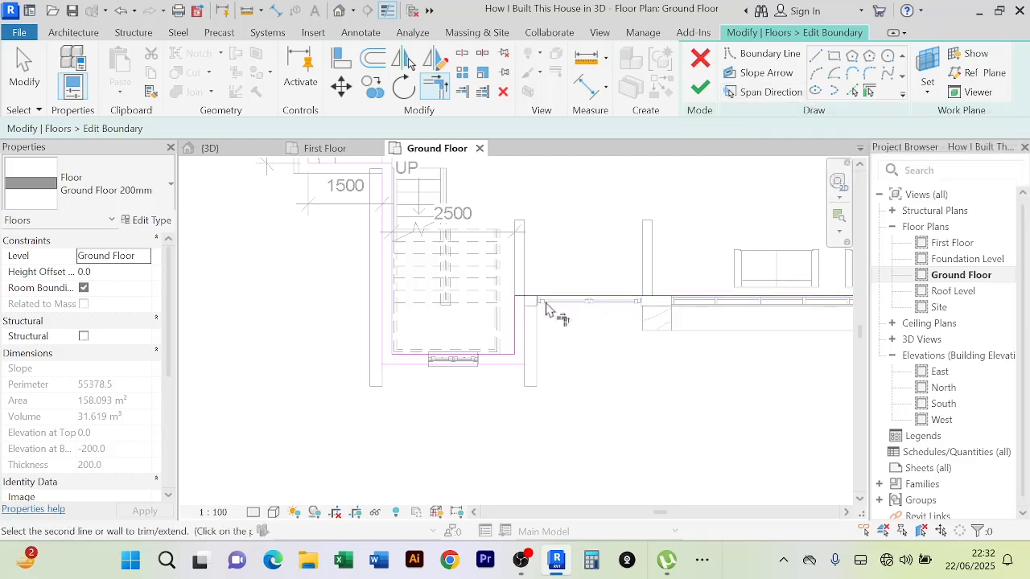
left_click(851, 91)
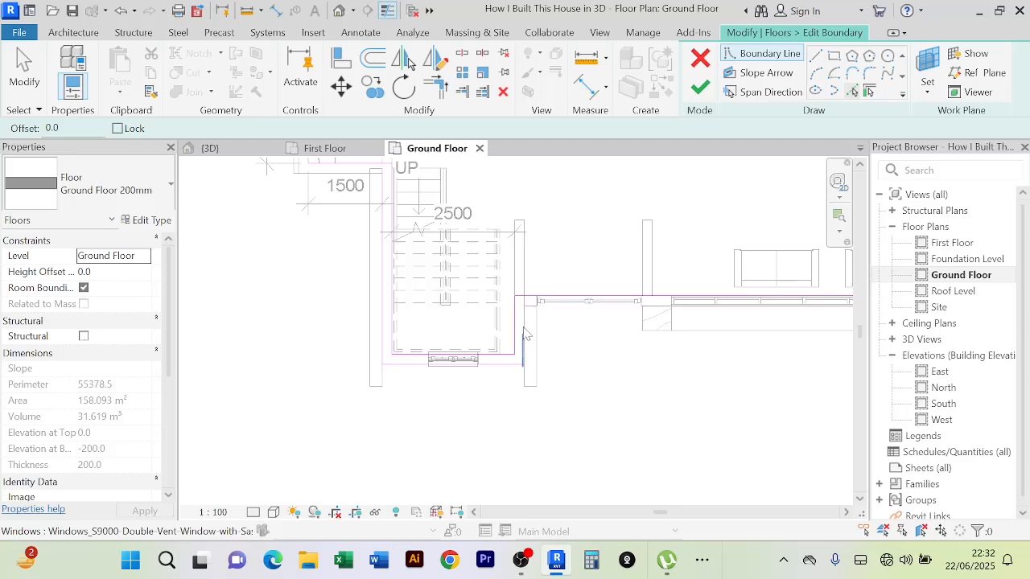
left_click(525, 333)
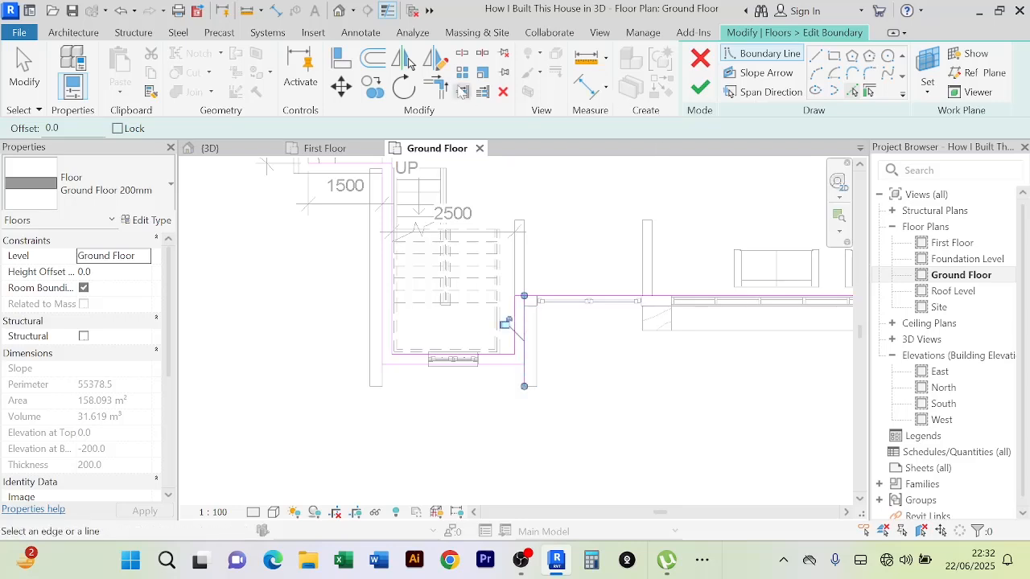
left_click(442, 88)
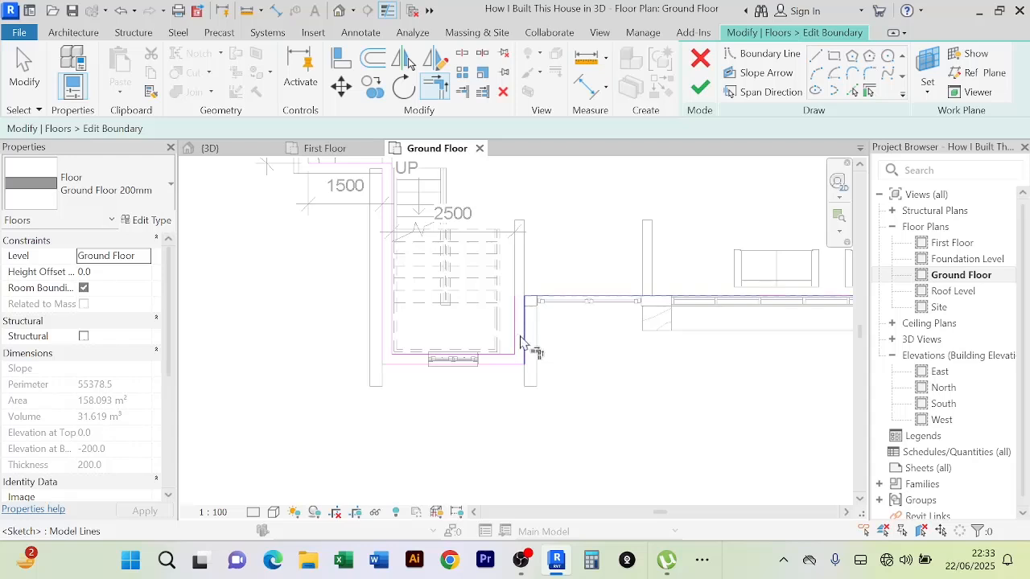
Trim the stair's outer west boundary line to the horizontal boundary line below the toilet
middle_click_drag(448, 264, 507, 367)
scroll(417, 263, "up", 1)
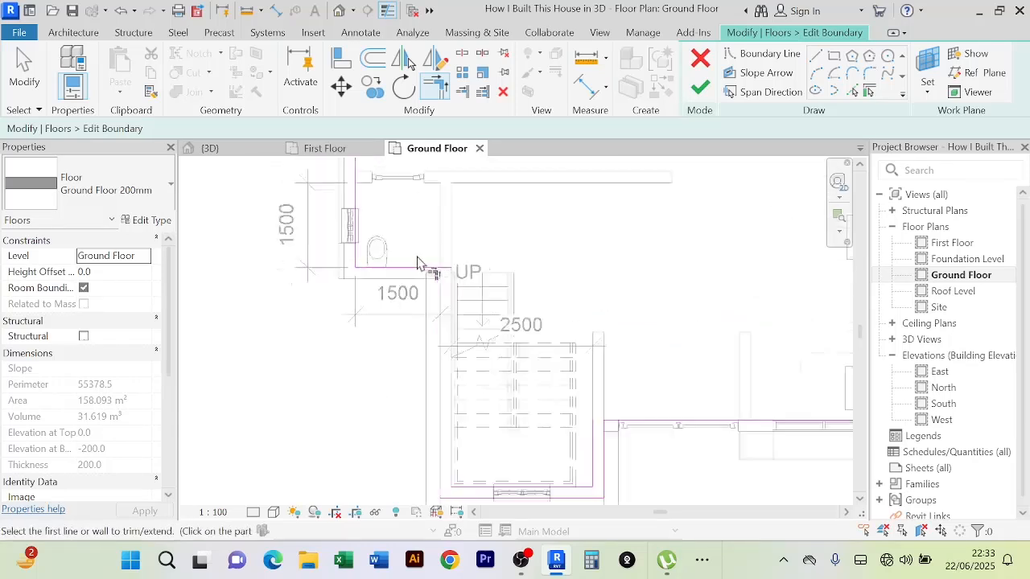
scroll(417, 263, "up", 1)
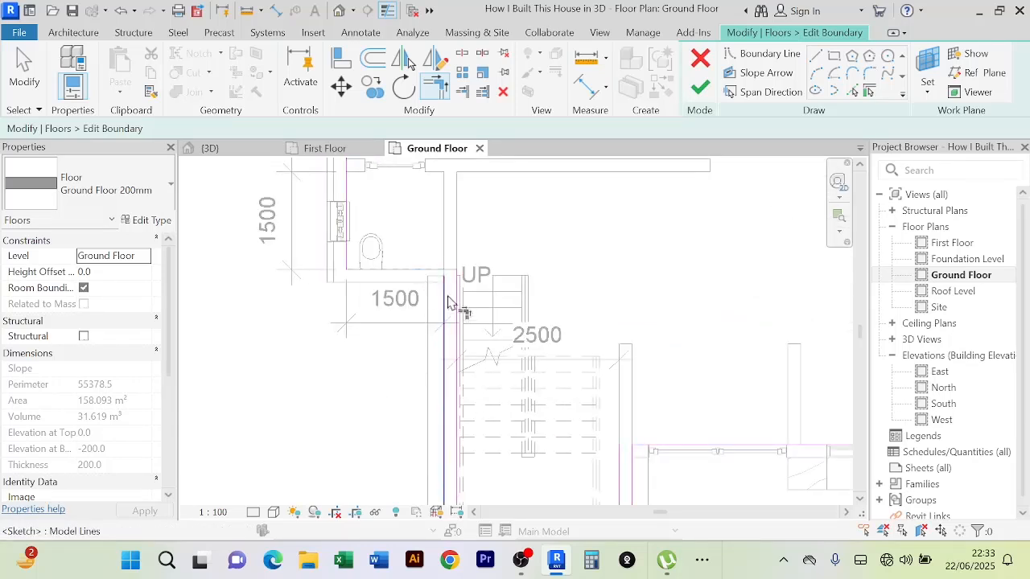
scroll(449, 302, "down", 2)
Delete the leftover inner boundary line along the stair's west wall and finish the floor boundary edit
right_click(568, 220)
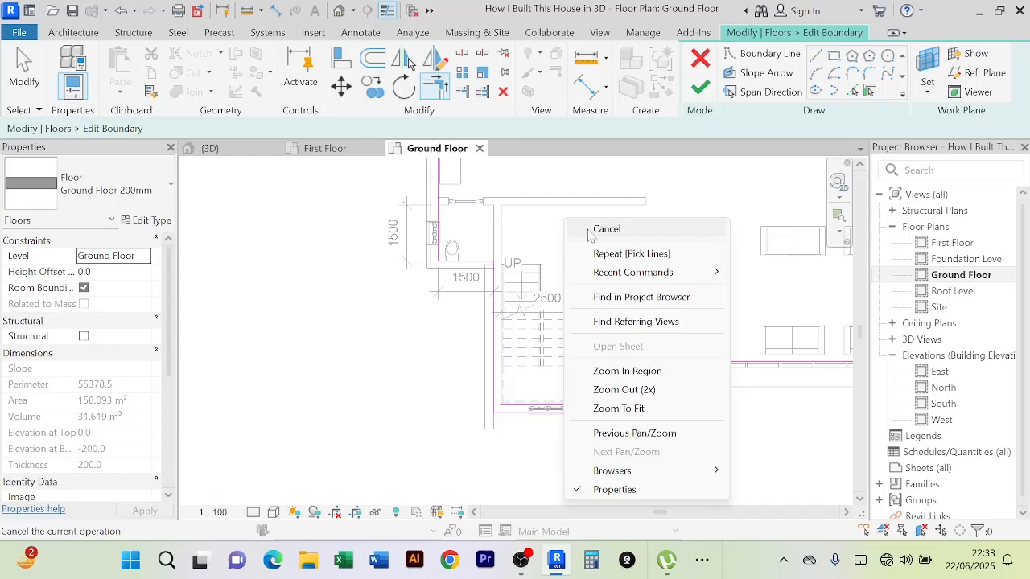
left_click(595, 229)
left_click(507, 284)
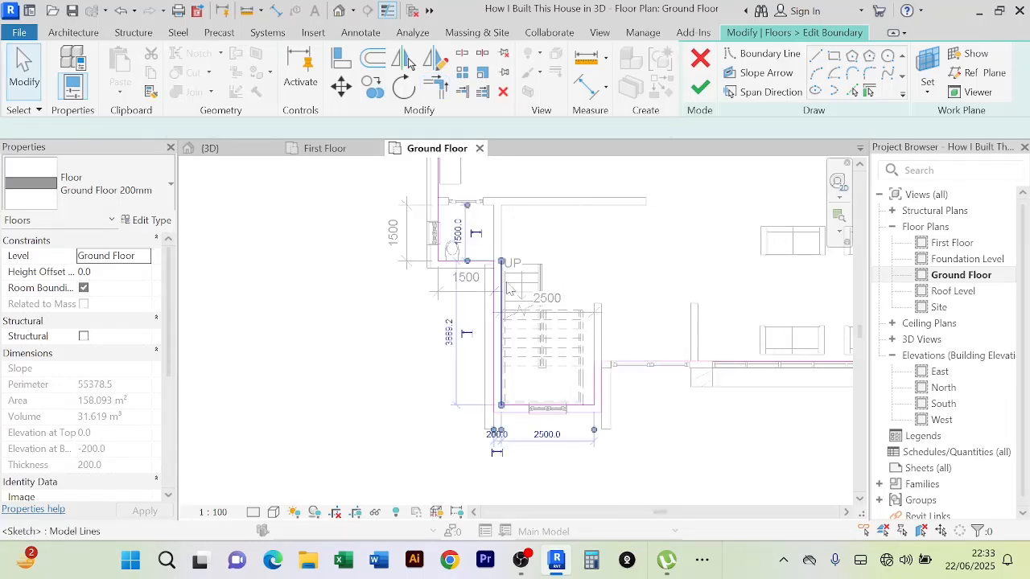
key("Delete")
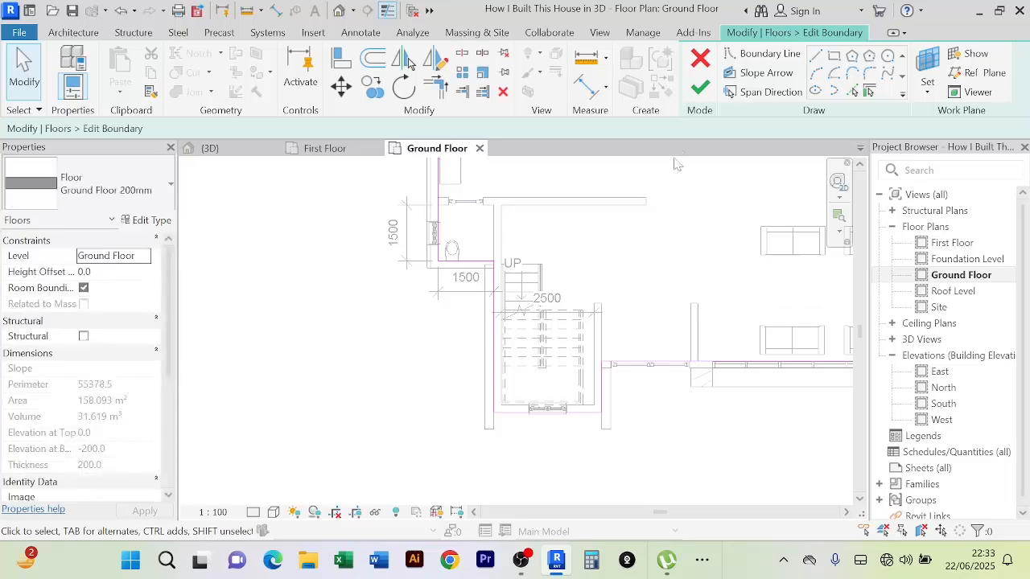
left_click(698, 90)
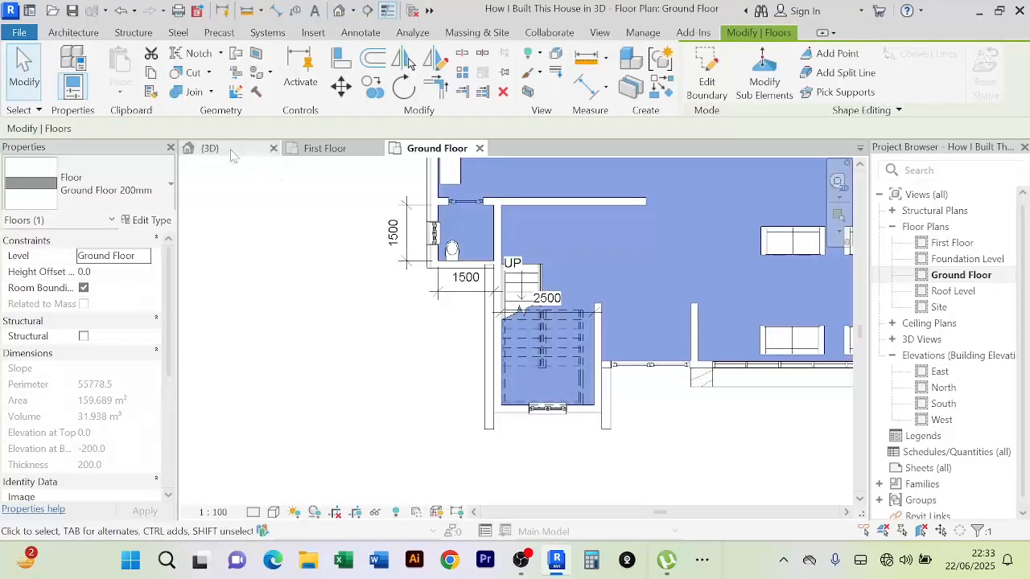
Examine the slab edge in the 3D view, around the stair projection and beneath the entrance door
left_click(213, 148)
left_click(406, 460)
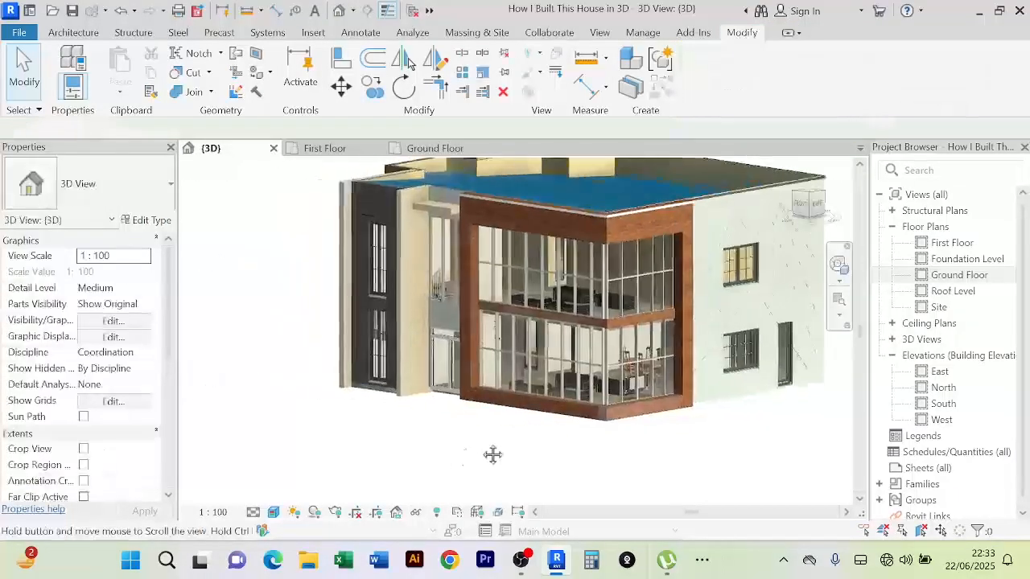
middle_click_drag(489, 453, 505, 429, "shift")
scroll(503, 428, "up", 8)
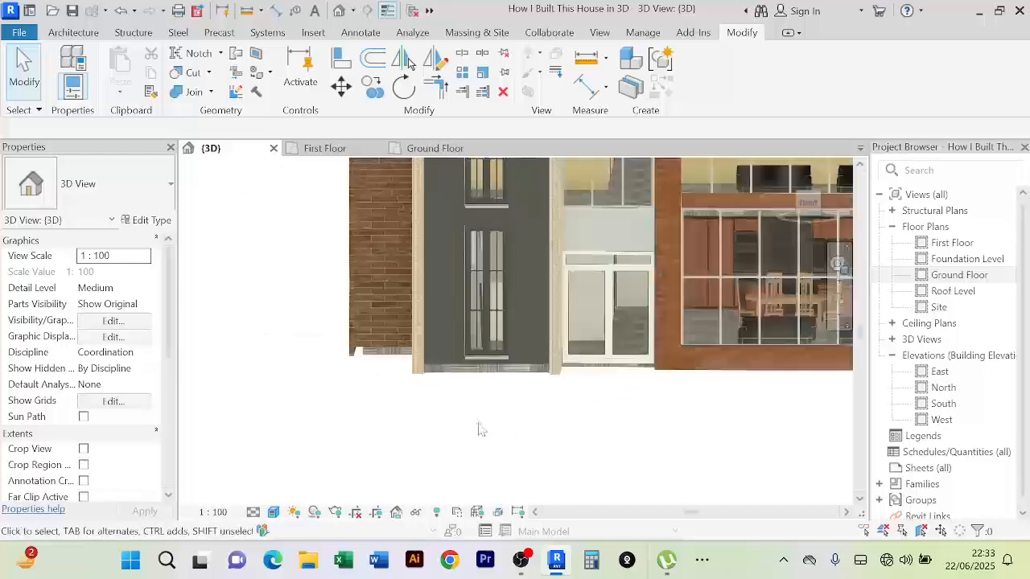
middle_click_drag(395, 359, 407, 425, "shift")
scroll(440, 354, "up", 2)
middle_click_drag(441, 354, 590, 389, "shift")
scroll(619, 333, "up", 4)
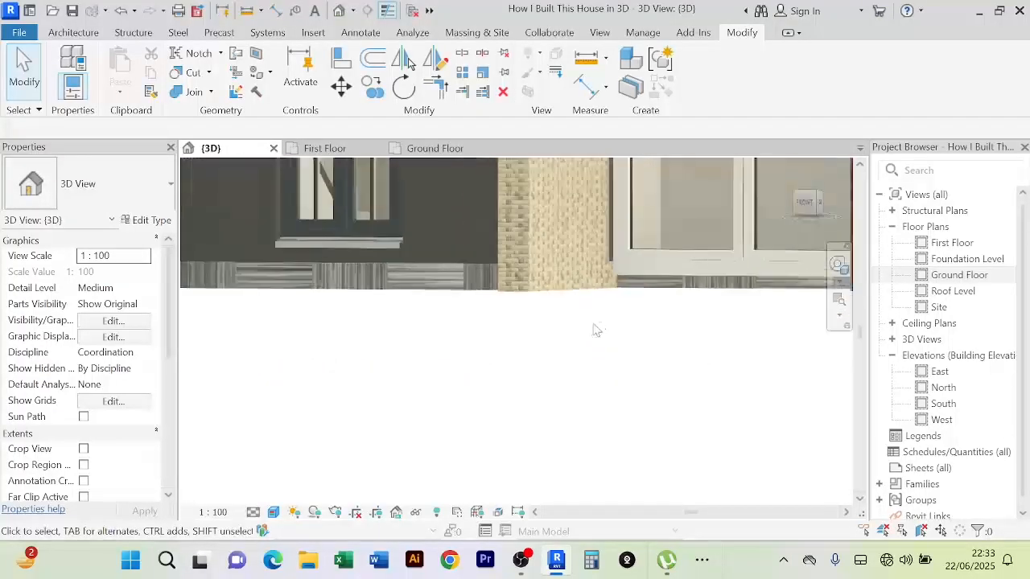
middle_click_drag(593, 329, 321, 425, "shift")
scroll(455, 366, "up", 2)
scroll(456, 355, "down", 2)
scroll(466, 364, "up", 2)
scroll(466, 366, "down", 2)
scroll(489, 389, "down", 2)
Select the ground floor slab, edit its boundary again, and switch to the Ground Floor plan
left_click(334, 402)
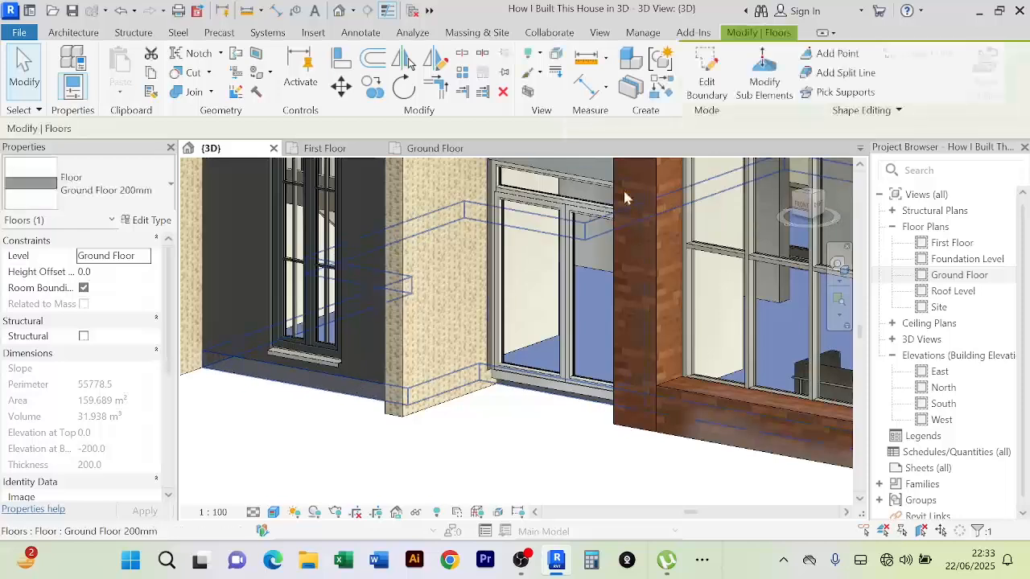
left_click(707, 88)
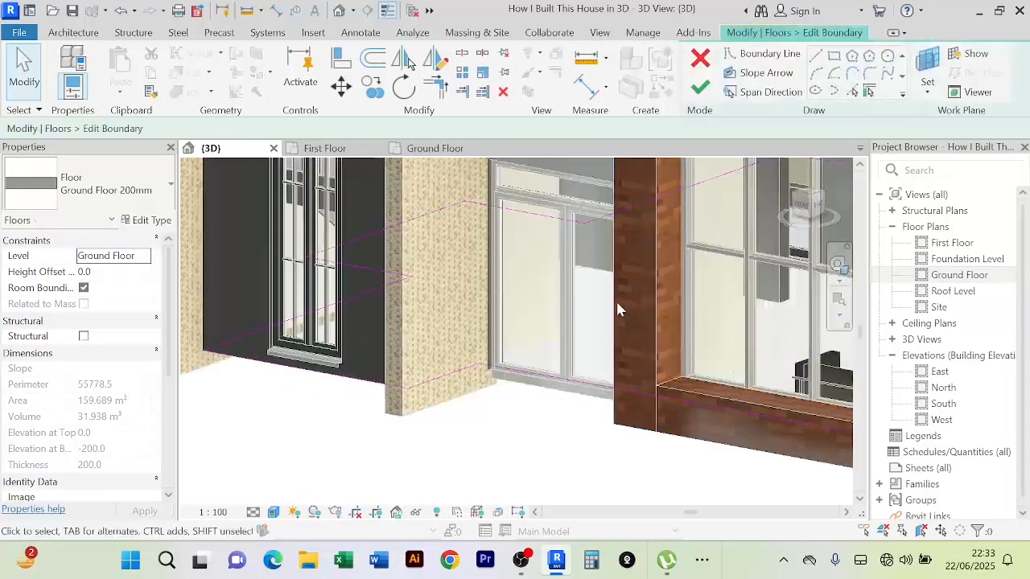
left_click(441, 150)
Add a floor boundary line by picking the outer face of the front wall at the entrance door, with zero offset
scroll(717, 422, "down", 1)
middle_click_drag(712, 423, 579, 391)
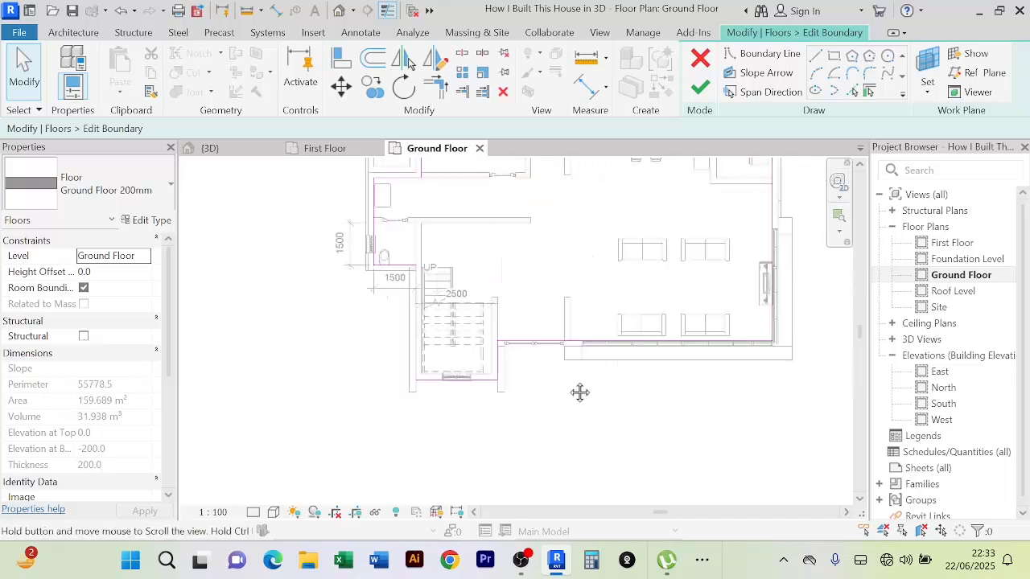
scroll(645, 362, "up", 3)
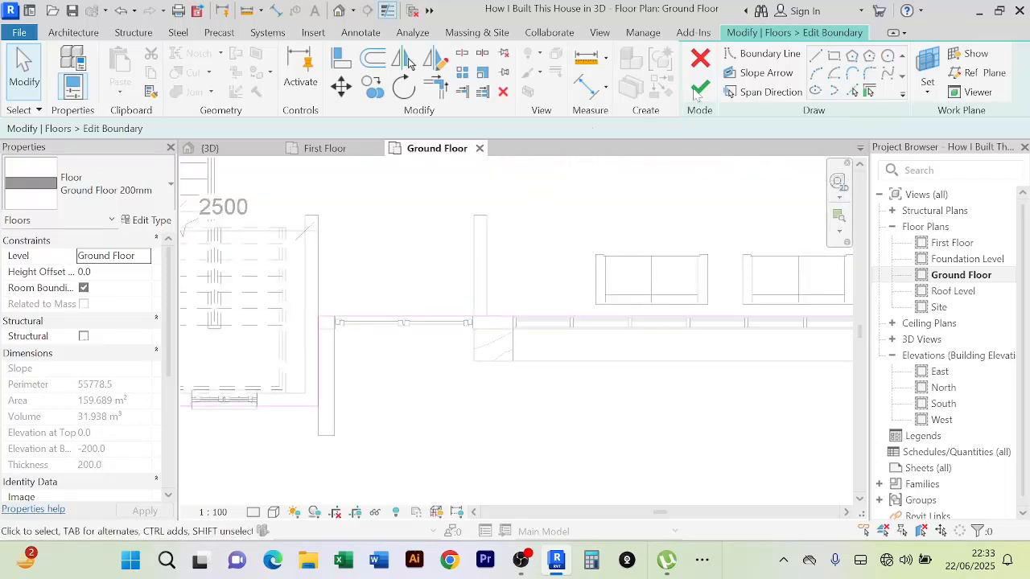
left_click(851, 91)
scroll(348, 344, "up", 3)
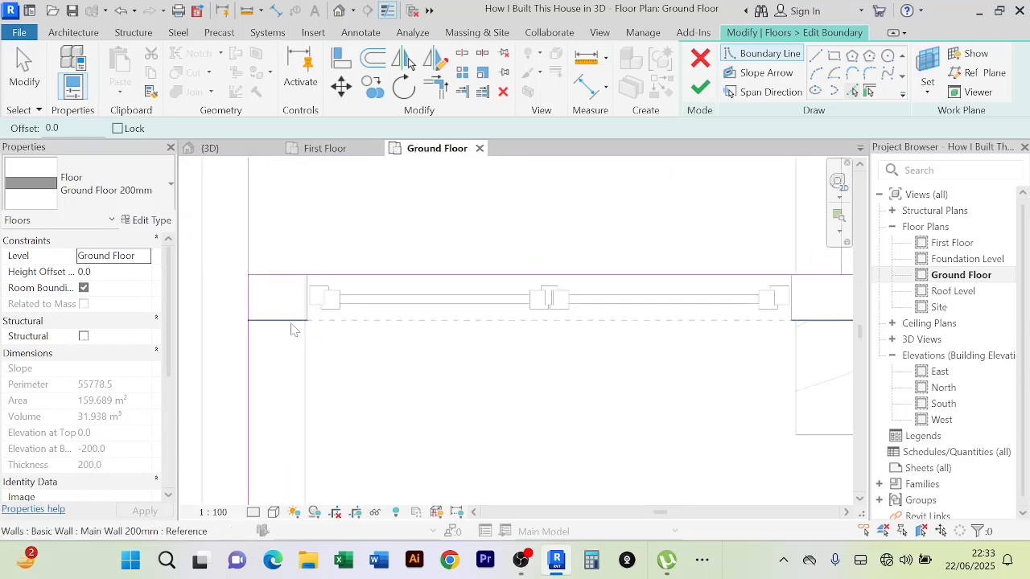
scroll(432, 394, "down", 4)
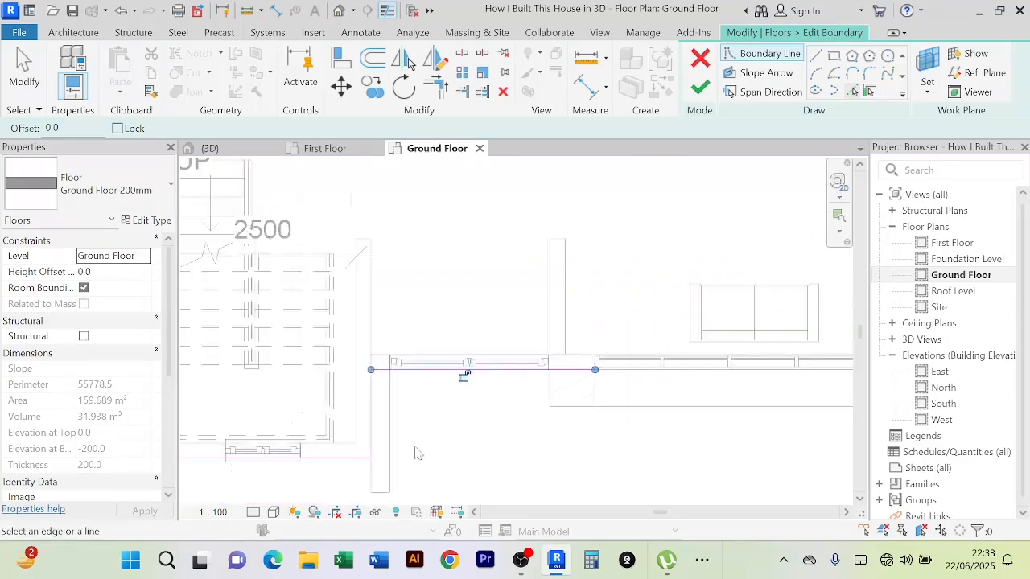
Add a floor boundary line by picking the outer face of the east wall, with zero offset
middle_click_drag(416, 451, 341, 361)
scroll(521, 387, "down", 2)
middle_click_drag(607, 416, 451, 474)
middle_click_drag(738, 327, 691, 467)
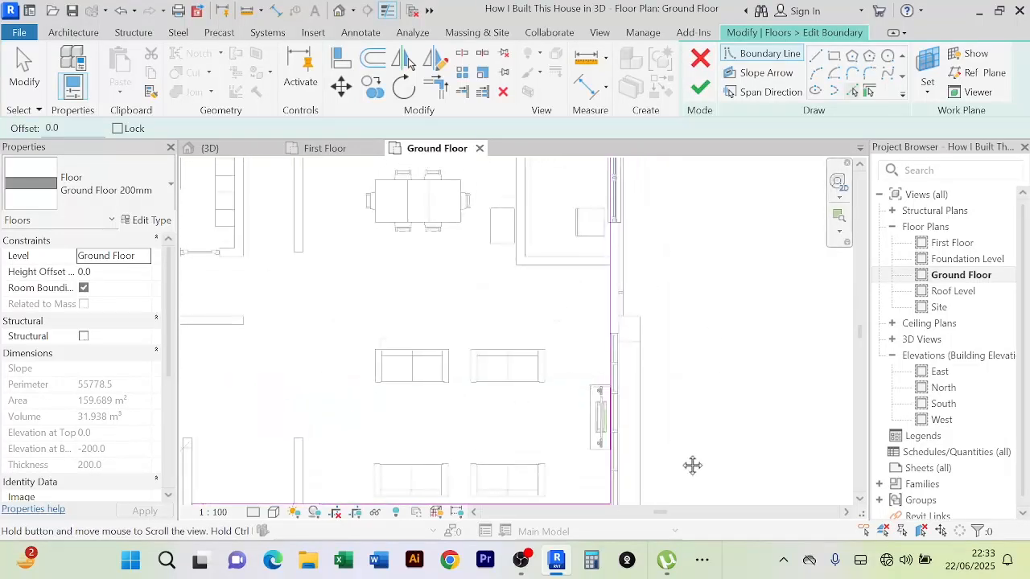
scroll(605, 277, "up", 2)
scroll(607, 278, "up", 2)
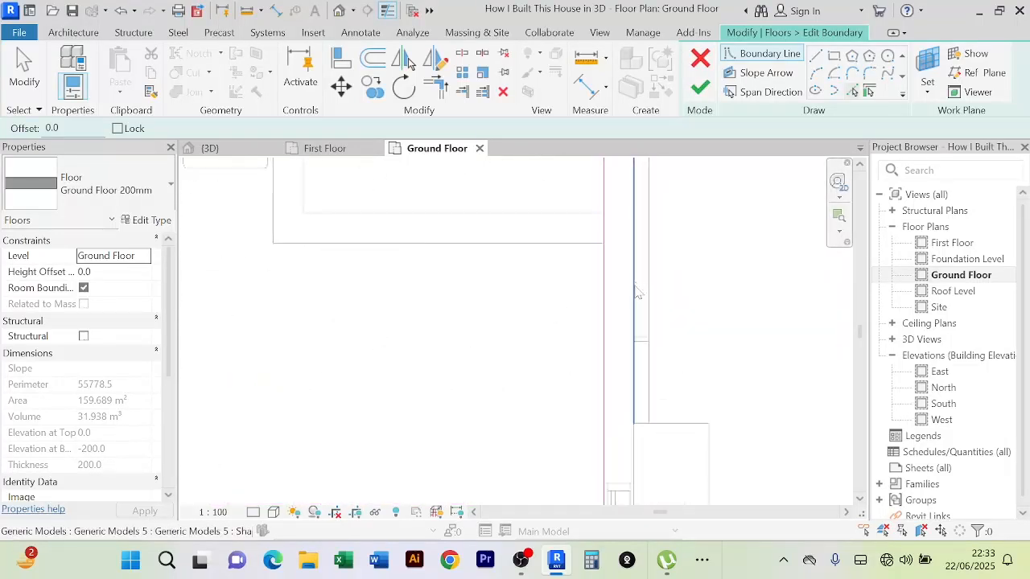
scroll(636, 300, "down", 6)
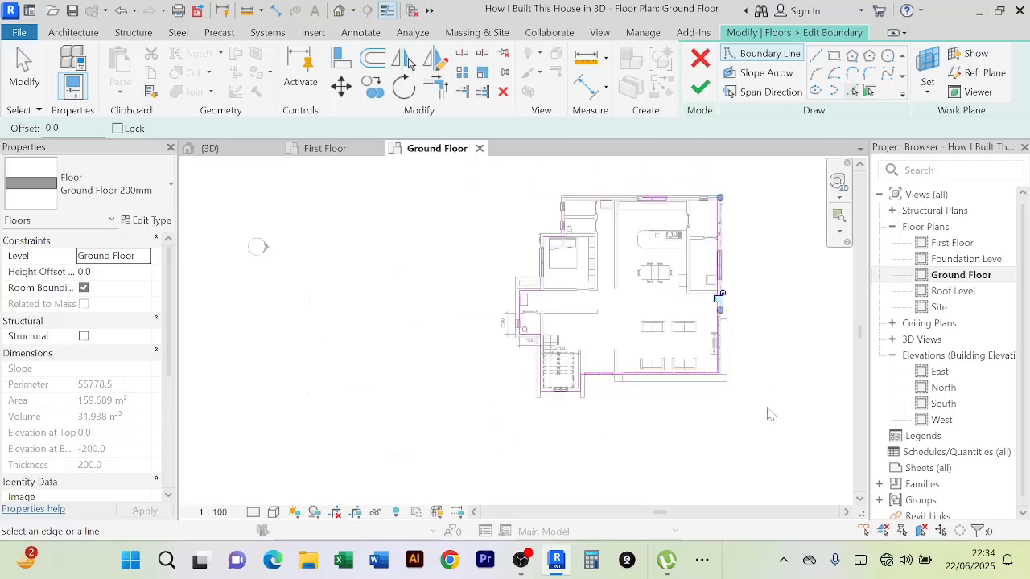
Trim the stair projection's east boundary line to the new front line at the entrance door
left_click(432, 85)
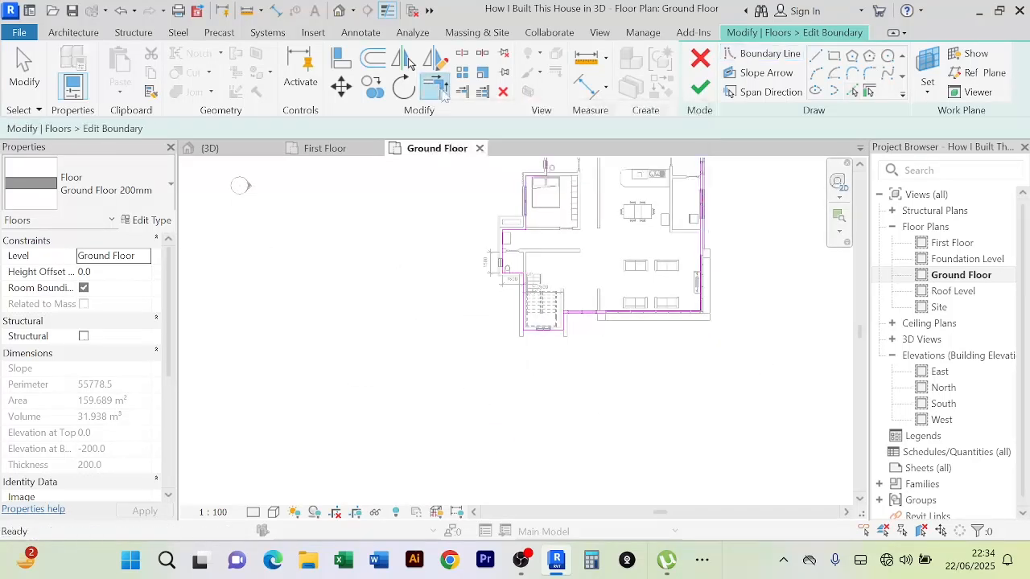
scroll(618, 336, "up", 4)
scroll(503, 292, "up", 2)
middle_click_drag(520, 305, 517, 377)
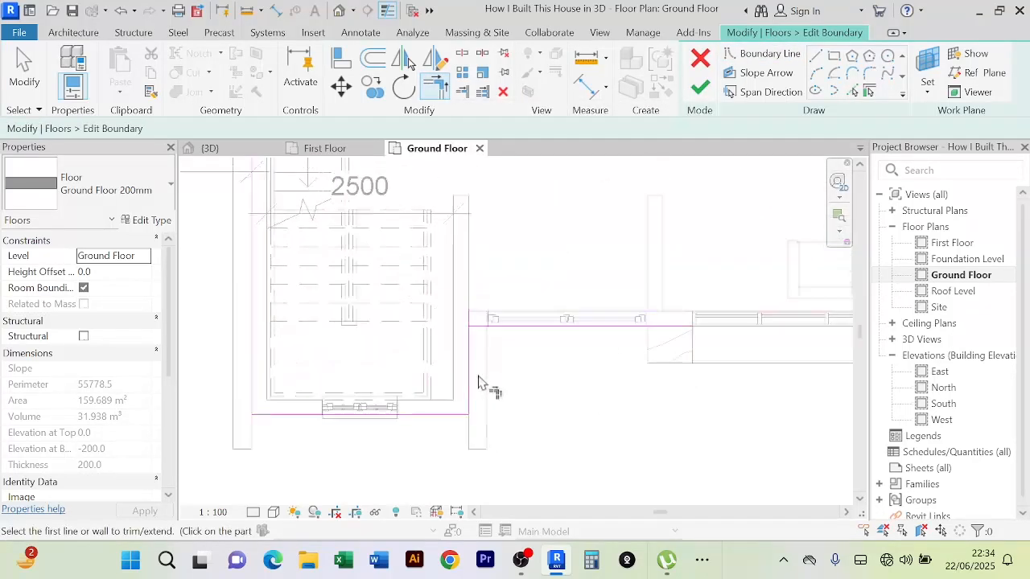
scroll(478, 375, "up", 2)
left_click(466, 344)
left_click(512, 307)
scroll(602, 398, "down", 2)
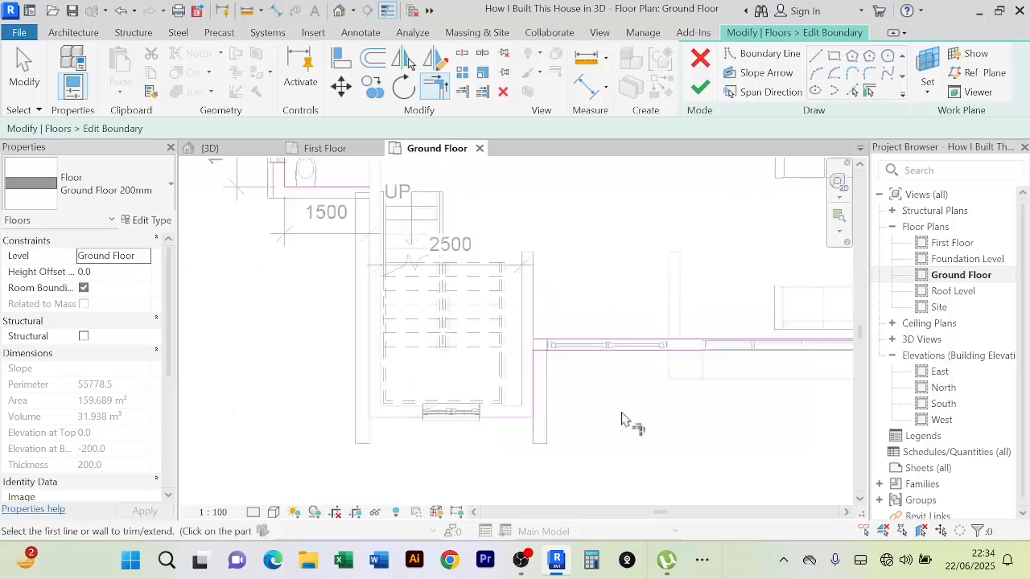
Trim the new east boundary line and the new front line to a corner beside the living room
middle_click_drag(660, 408, 418, 416)
scroll(514, 404, "down", 2)
scroll(655, 375, "up", 4)
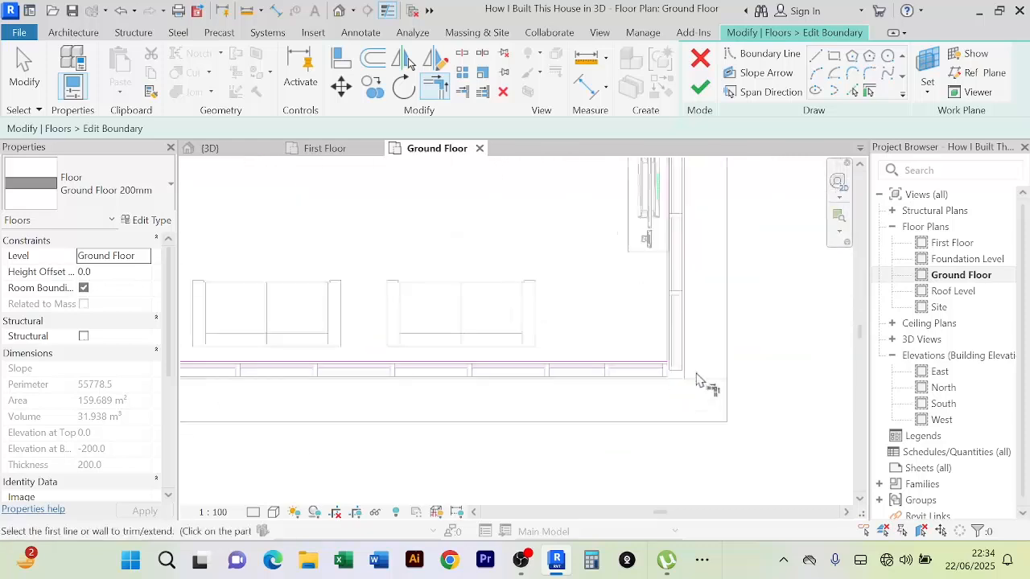
middle_click_drag(685, 357, 673, 446)
scroll(688, 315, "down", 2)
left_click(665, 304)
scroll(483, 405, "down", 3)
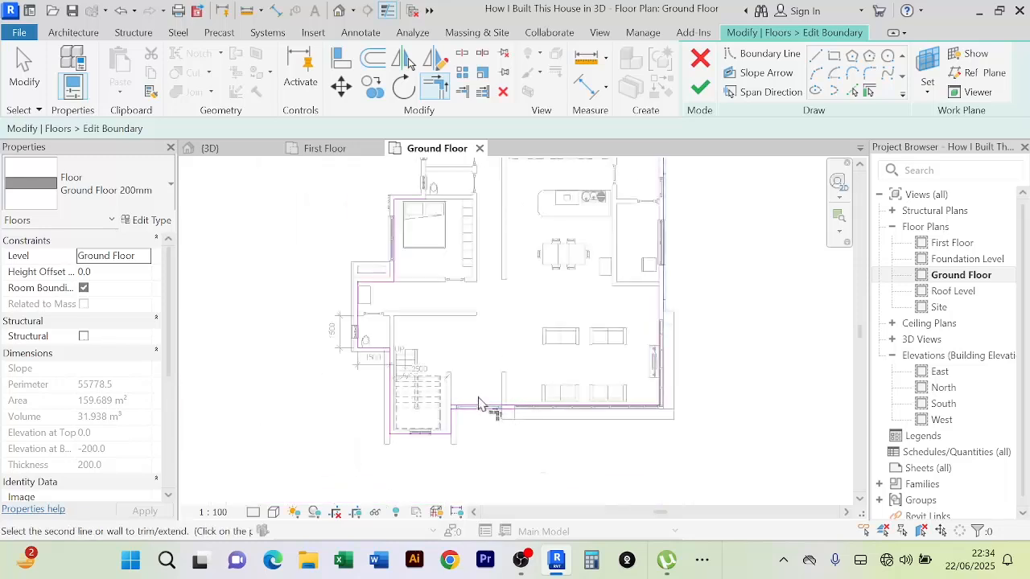
scroll(494, 398, "up", 4)
scroll(495, 385, "up", 2)
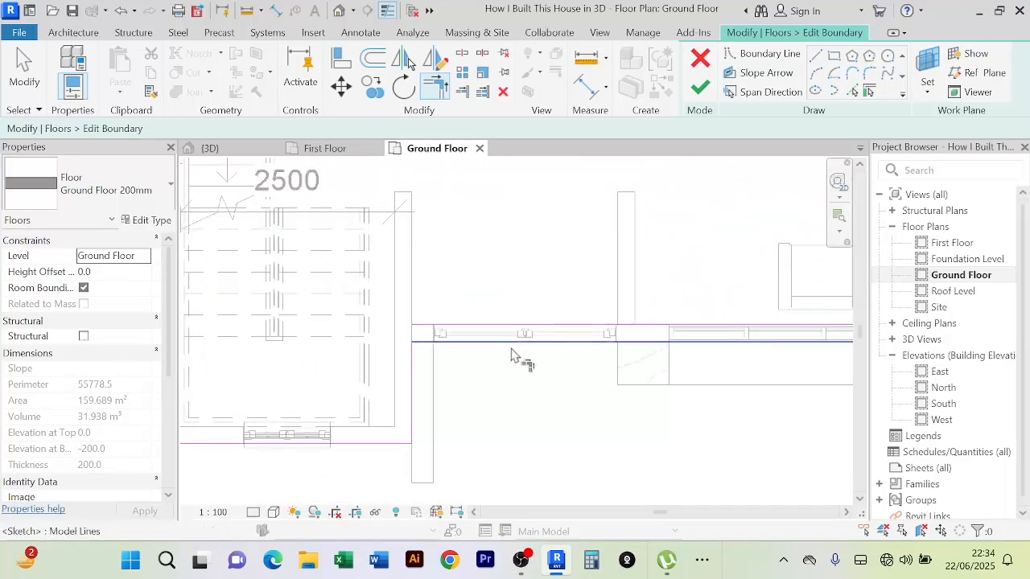
Add floor boundary lines along the outer faces of the north wall and the northwest bathroom's west wall, with zero offset
scroll(511, 355, "down", 5)
scroll(644, 320, "up", 3)
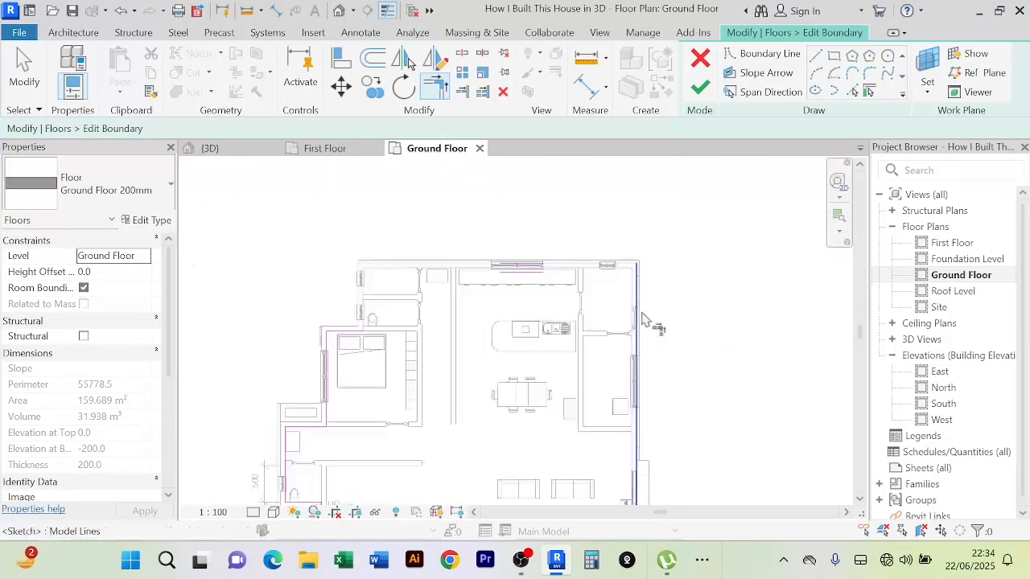
scroll(644, 320, "up", 4)
scroll(772, 336, "down", 2)
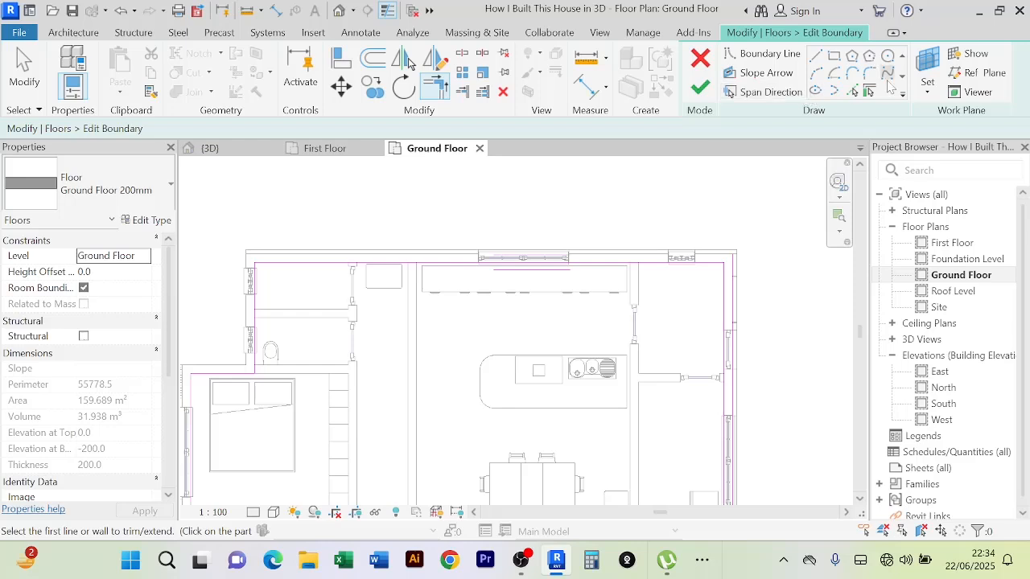
left_click(613, 258)
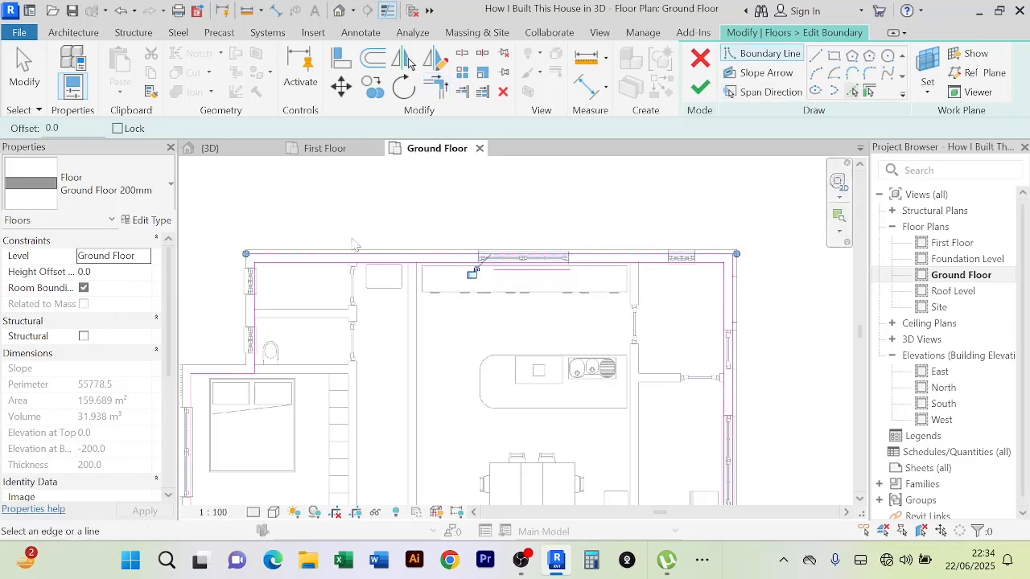
scroll(222, 328, "up", 1)
scroll(252, 319, "up", 4)
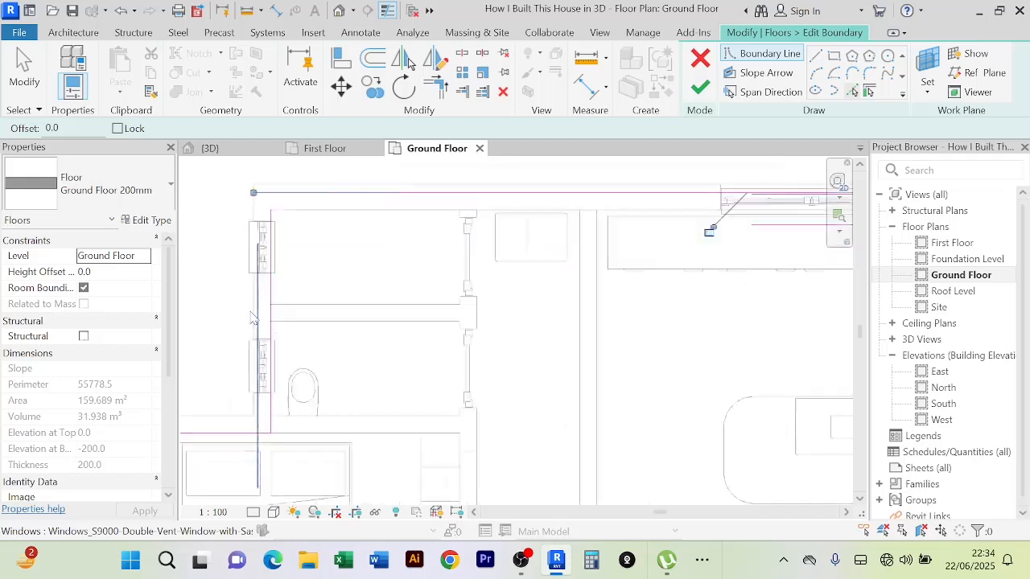
scroll(319, 303, "down", 5)
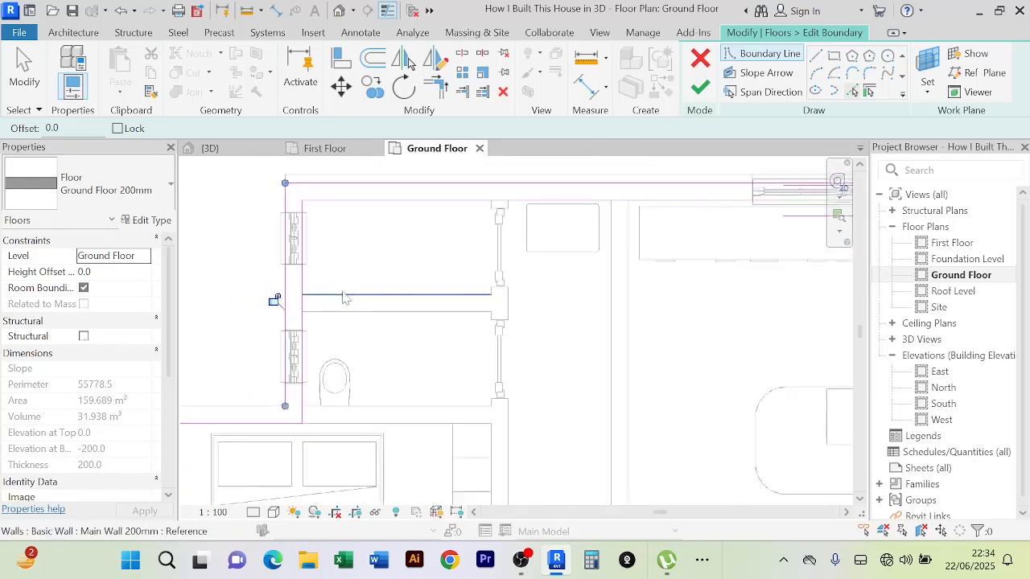
right_click(419, 202)
left_click(451, 209)
scroll(346, 245, "up", 3)
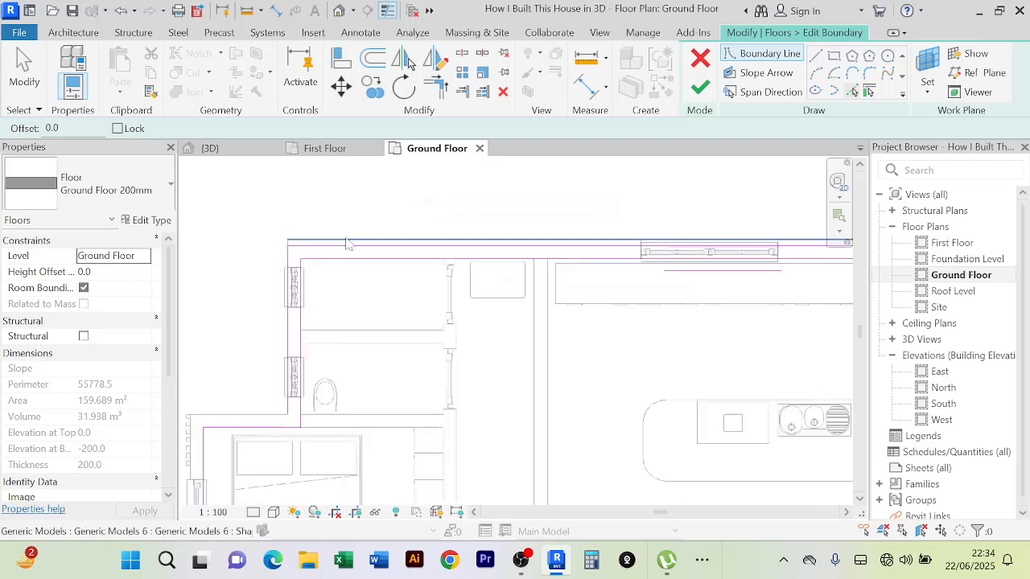
left_click(338, 277)
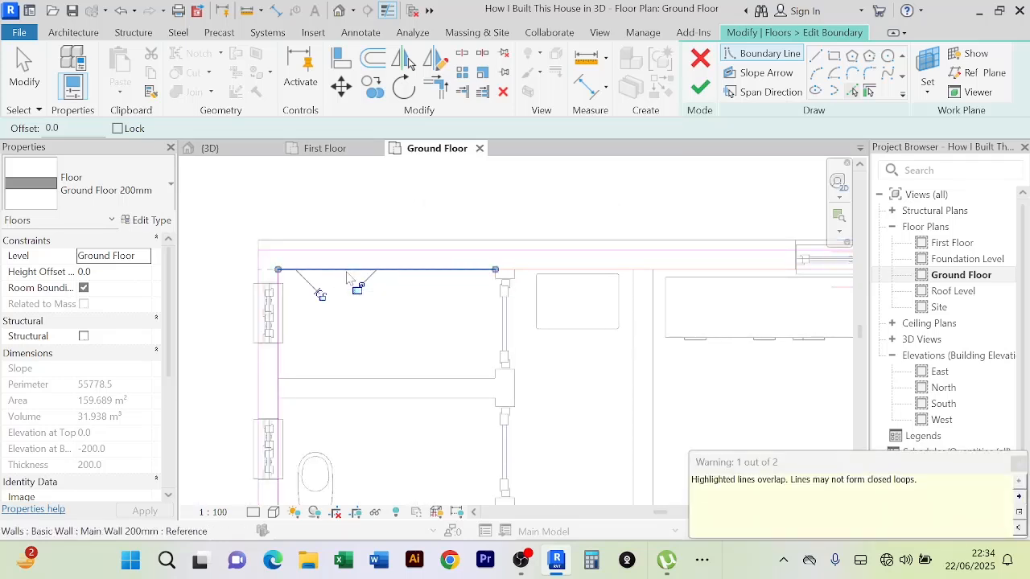
right_click(392, 201)
left_click(422, 212)
right_click(393, 197)
left_click(412, 206)
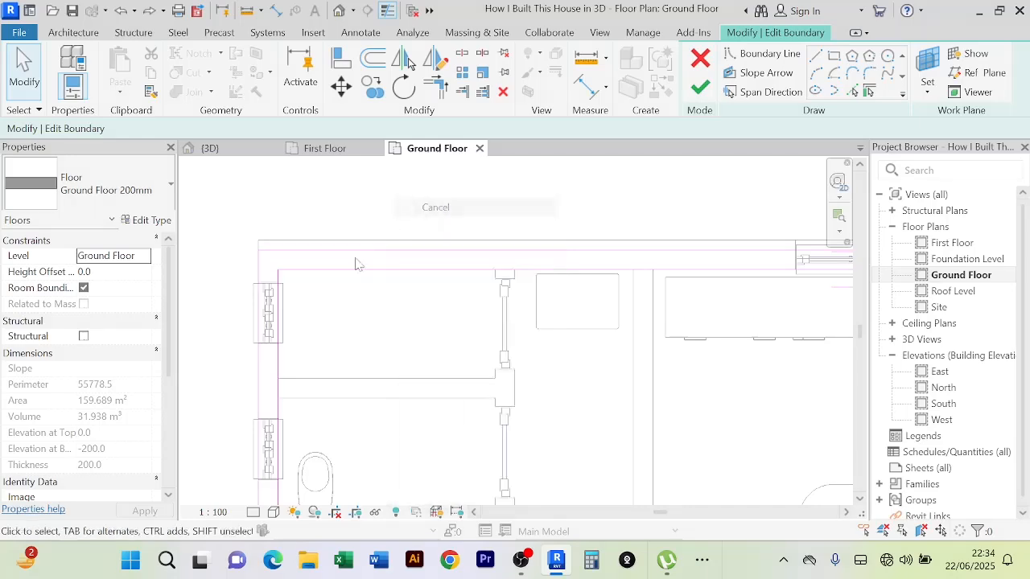
left_click(358, 270)
key("Delete")
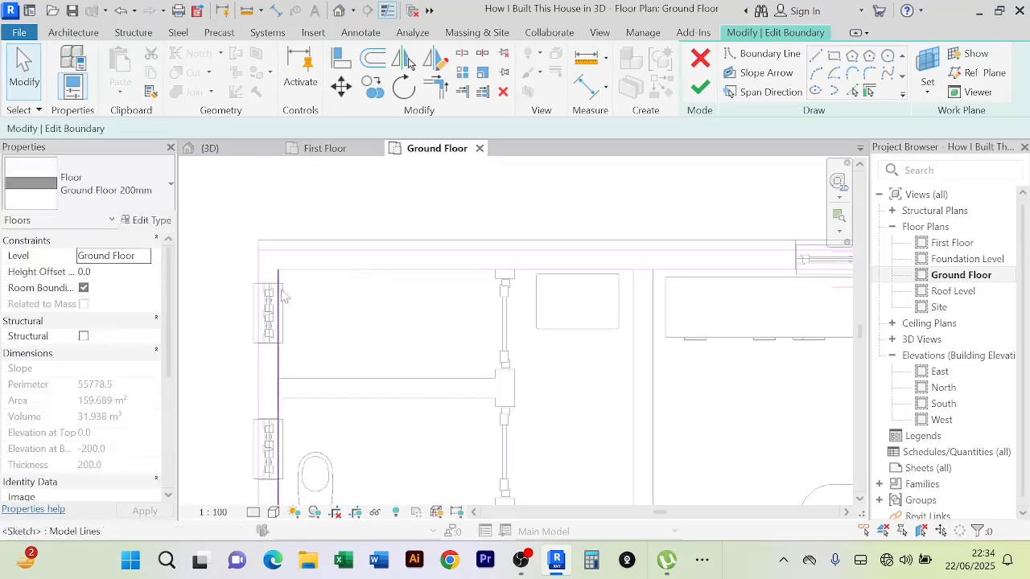
Delete the old inner boundary lines along the northwest bathroom's west wall and the north wall
left_click(278, 285)
key("Delete")
left_click(499, 271)
key("Delete")
scroll(572, 321, "down", 5)
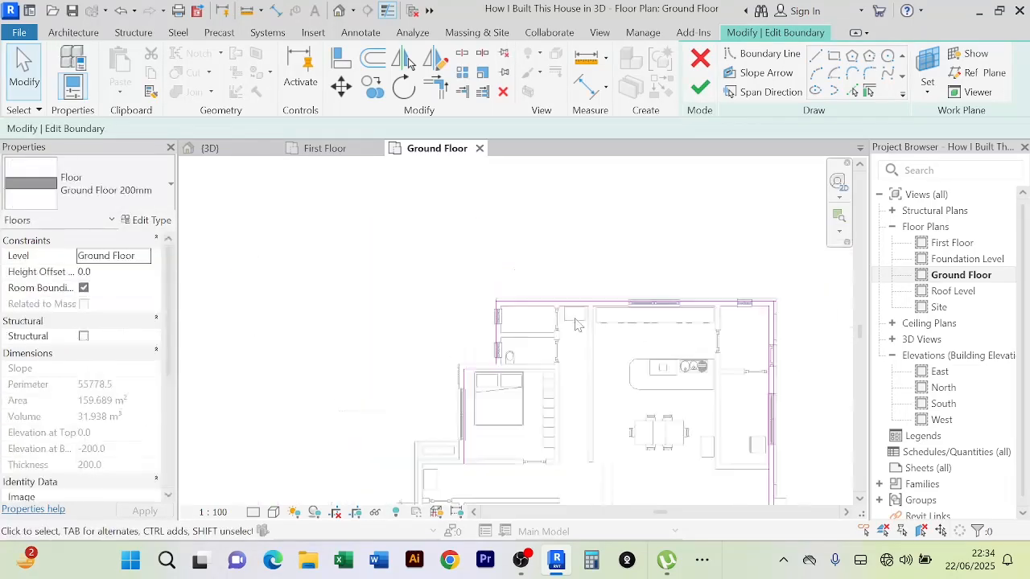
Delete the old inner boundary lines along the east wall and the living room's front wall
middle_click_drag(576, 321, 451, 268)
scroll(631, 258, "up", 3)
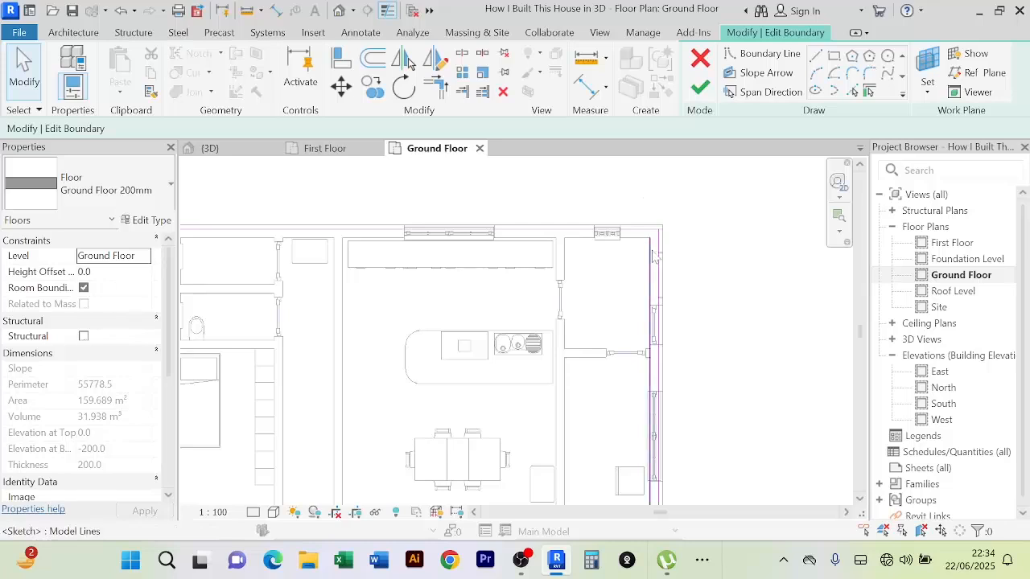
scroll(735, 320, "down", 5)
middle_click_drag(734, 318, 697, 138)
scroll(676, 323, "up", 5)
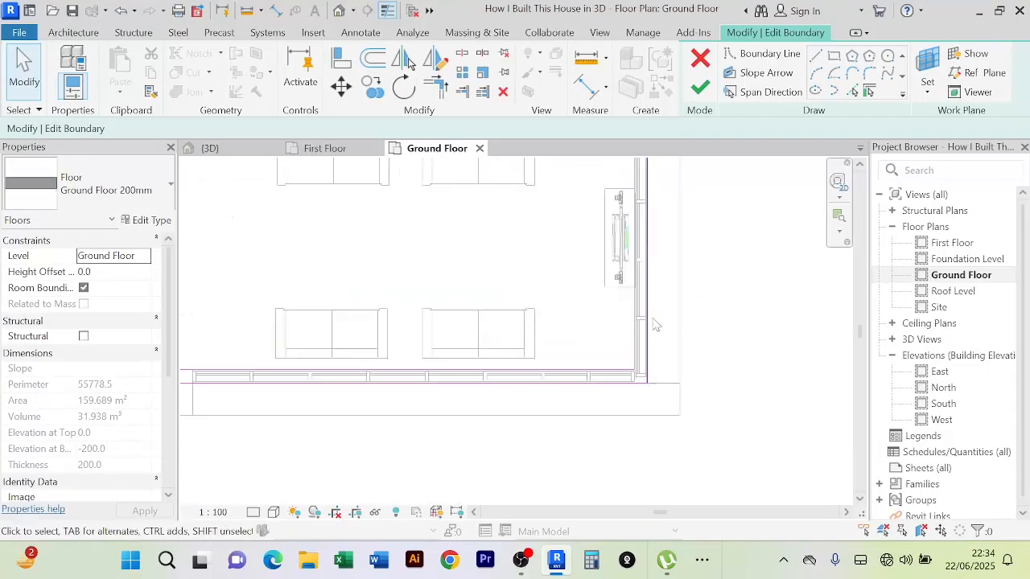
left_click(614, 395)
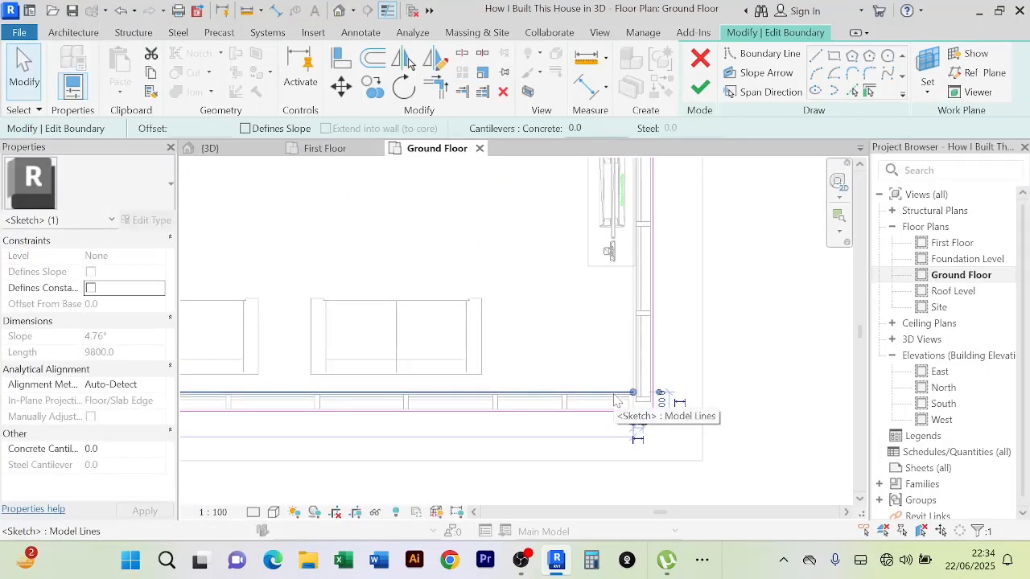
key("Escape")
key("super+shift+s")
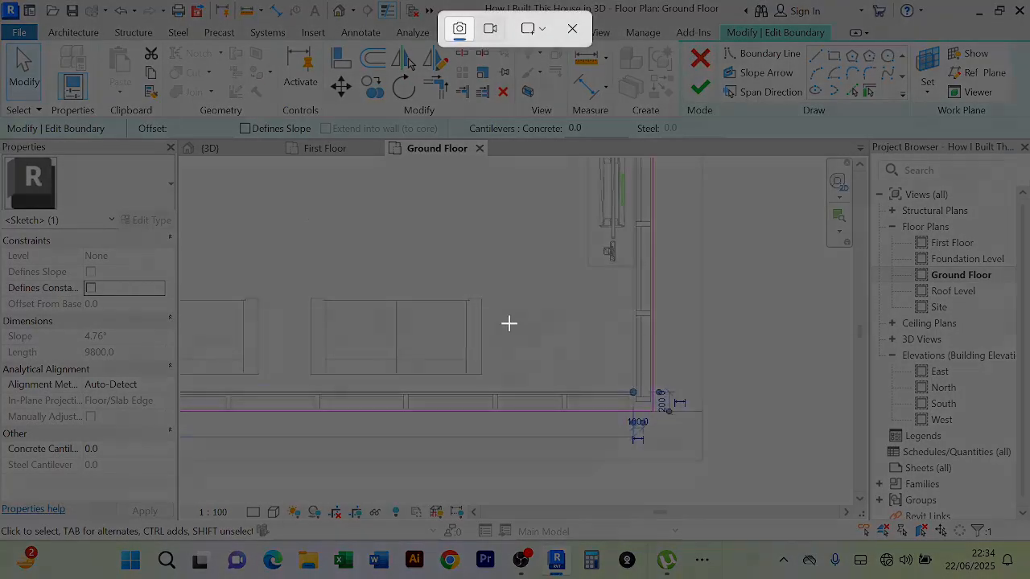
left_click(580, 32)
scroll(599, 357, "down", 2)
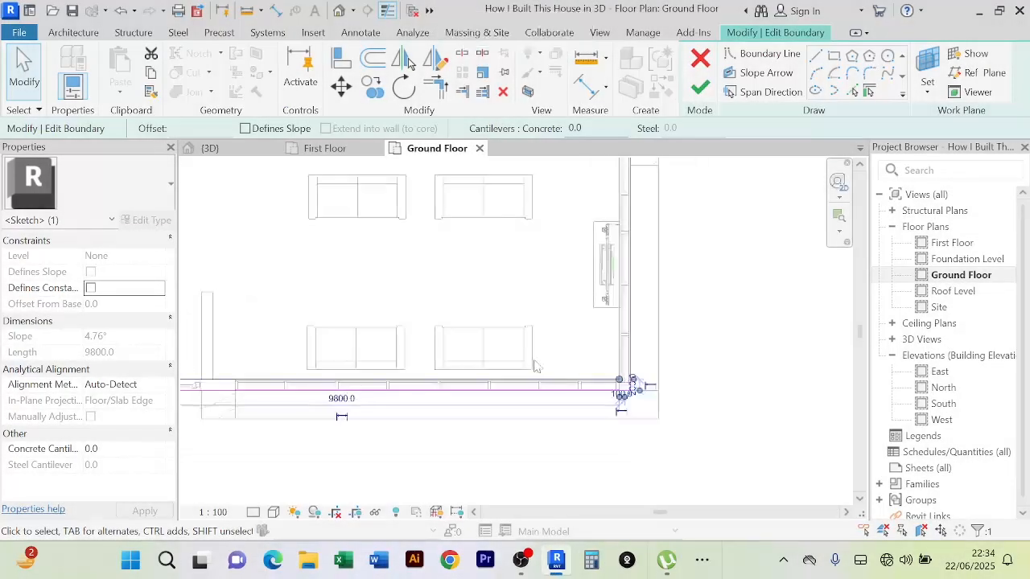
scroll(536, 363, "down", 1)
Delete the old inner boundary line across the entrance door
middle_click_drag(567, 339, 675, 326)
scroll(339, 337, "up", 1)
scroll(331, 348, "up", 2)
left_click(350, 324)
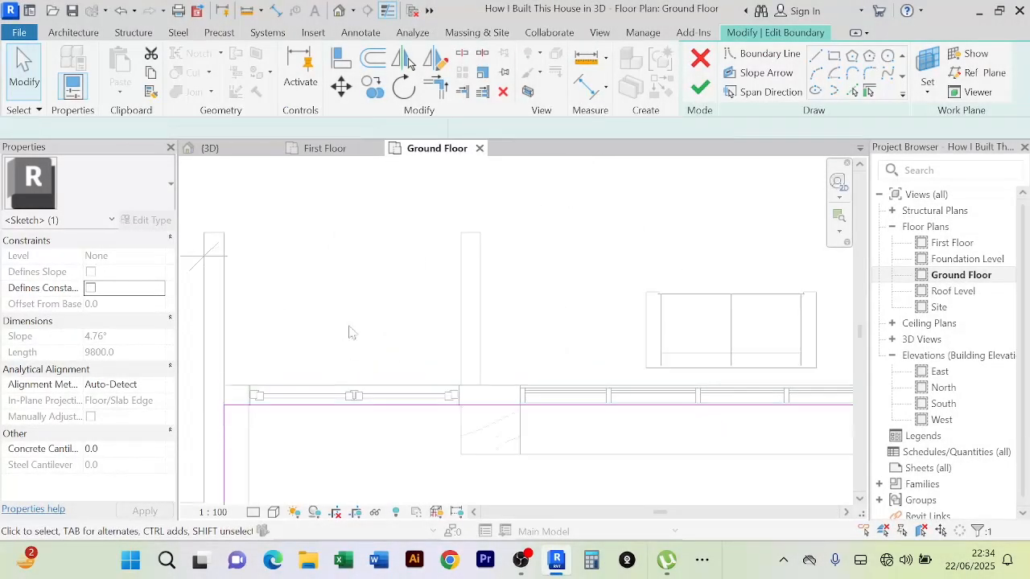
left_click(308, 385)
key("Escape")
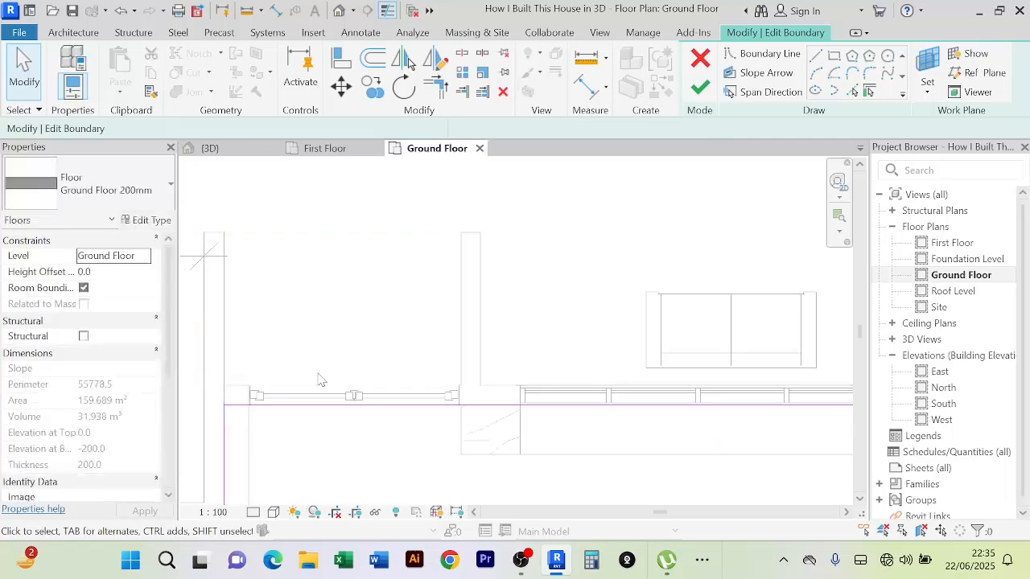
Add floor boundary lines along the outer faces of the bedroom's north and west walls, with zero offset
scroll(362, 366, "down", 2)
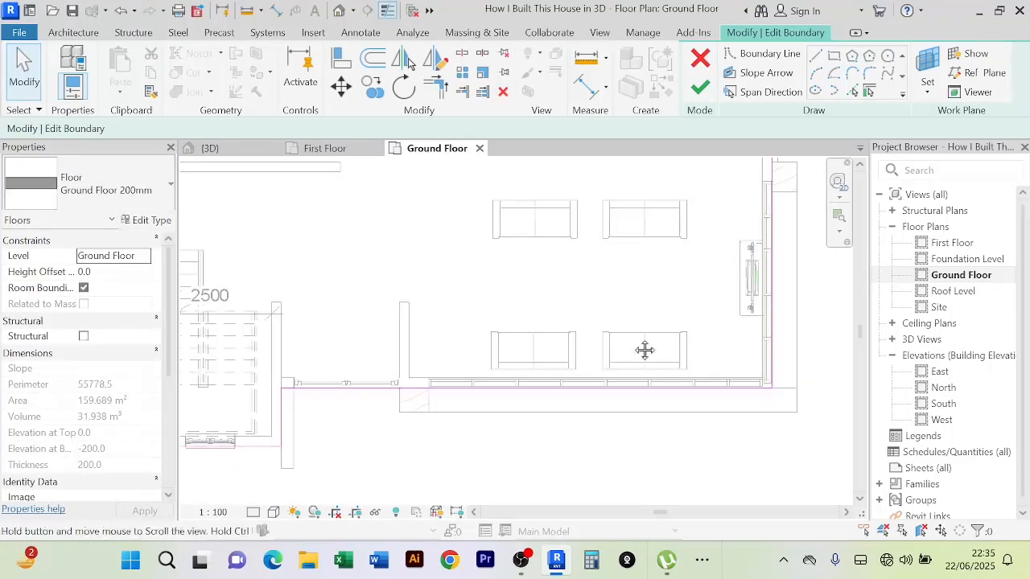
middle_click_drag(644, 350, 711, 479)
scroll(565, 370, "down", 2)
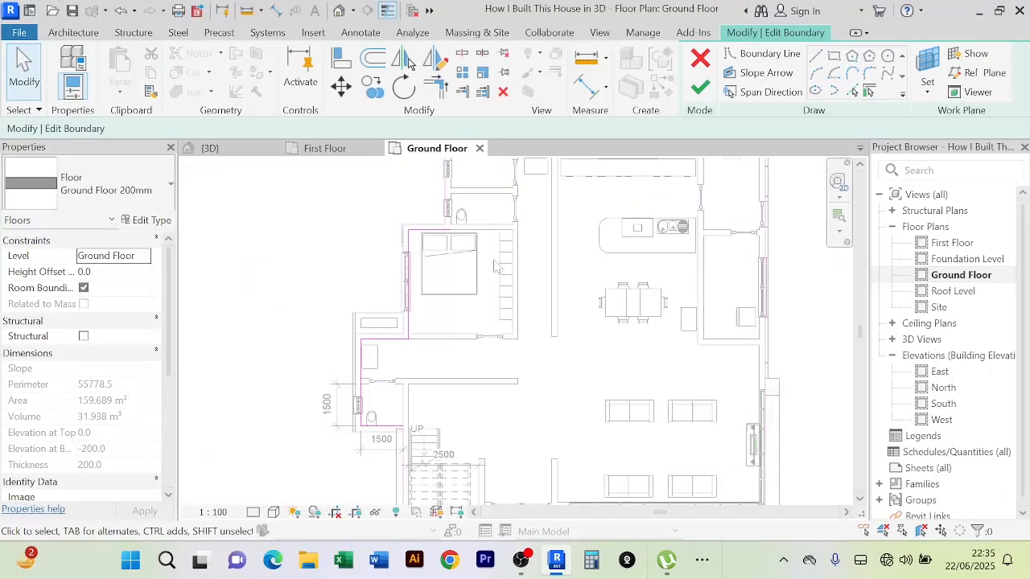
scroll(497, 268, "up", 4)
scroll(495, 326, "up", 2)
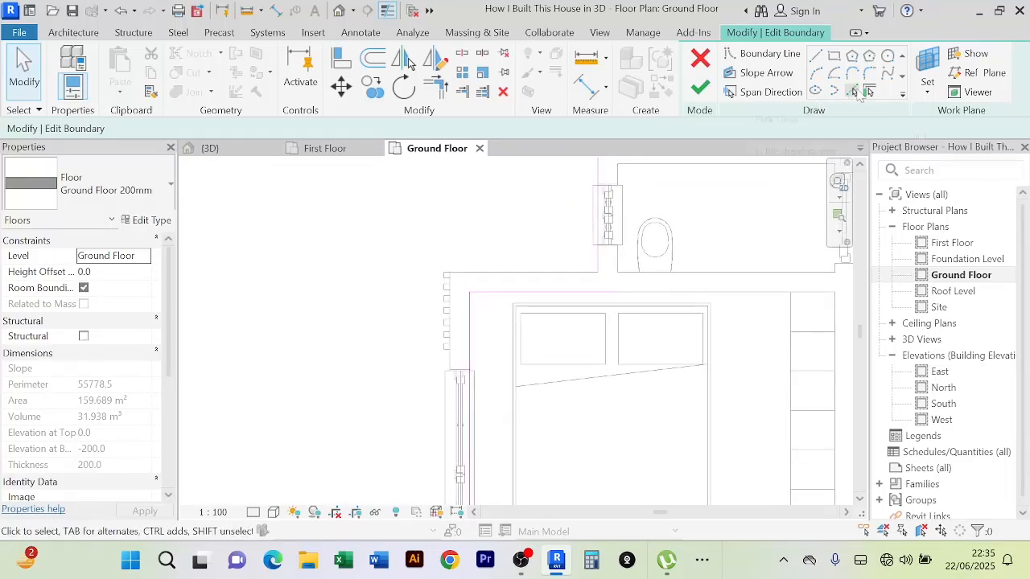
left_click(525, 274)
scroll(542, 373, "down", 3)
middle_click_drag(541, 373, 549, 314)
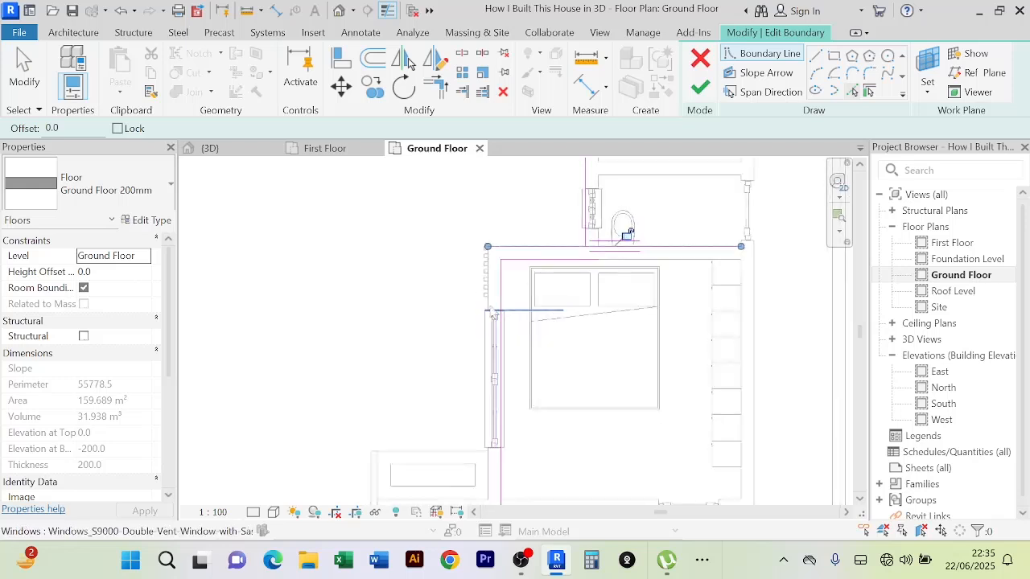
scroll(490, 304, "up", 4)
scroll(491, 309, "up", 3)
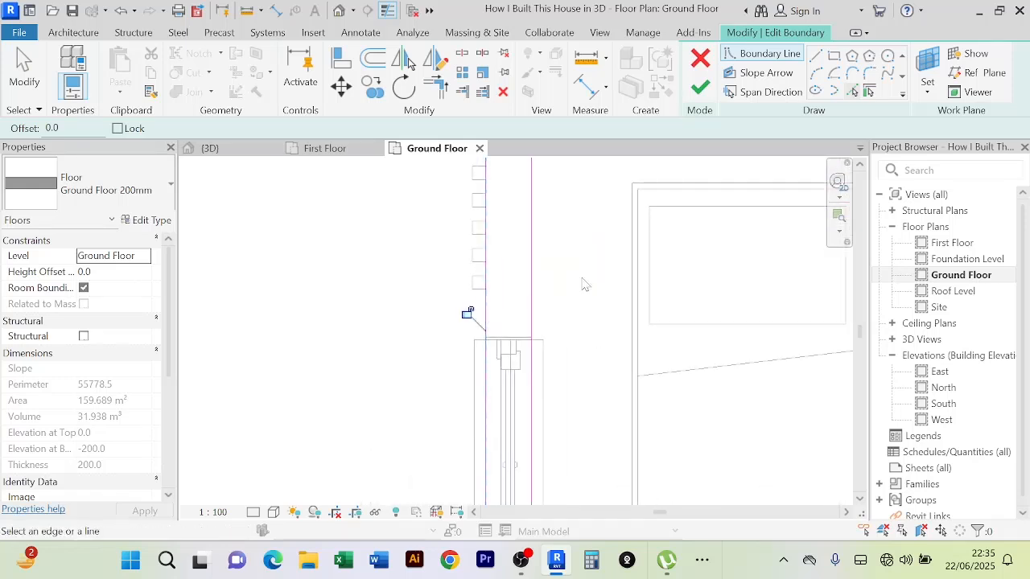
Trim the bedroom's new north boundary line and the bathroom's west boundary line to a corner
scroll(584, 284, "down", 3)
middle_click_drag(598, 295, 549, 387)
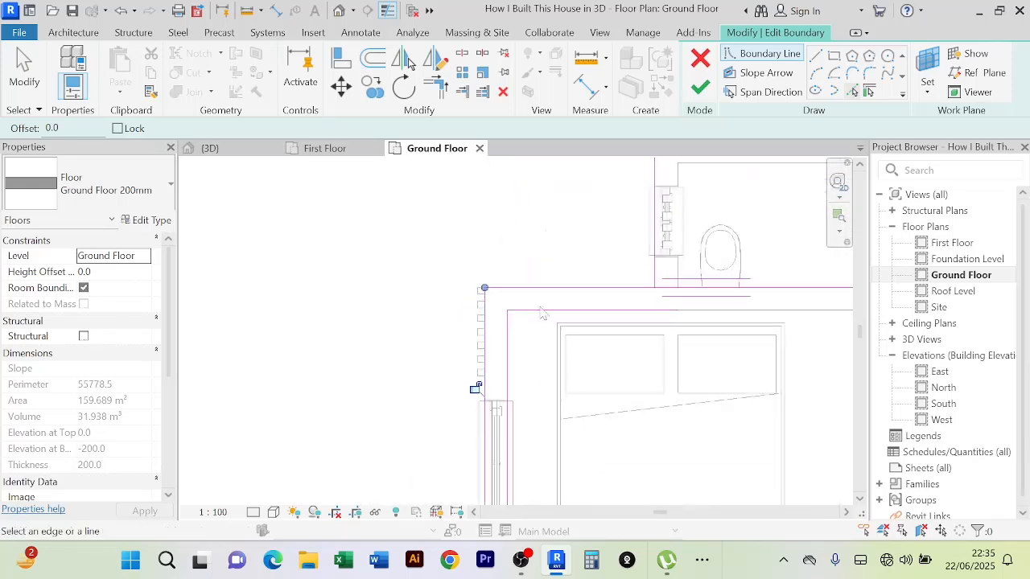
left_click(439, 89)
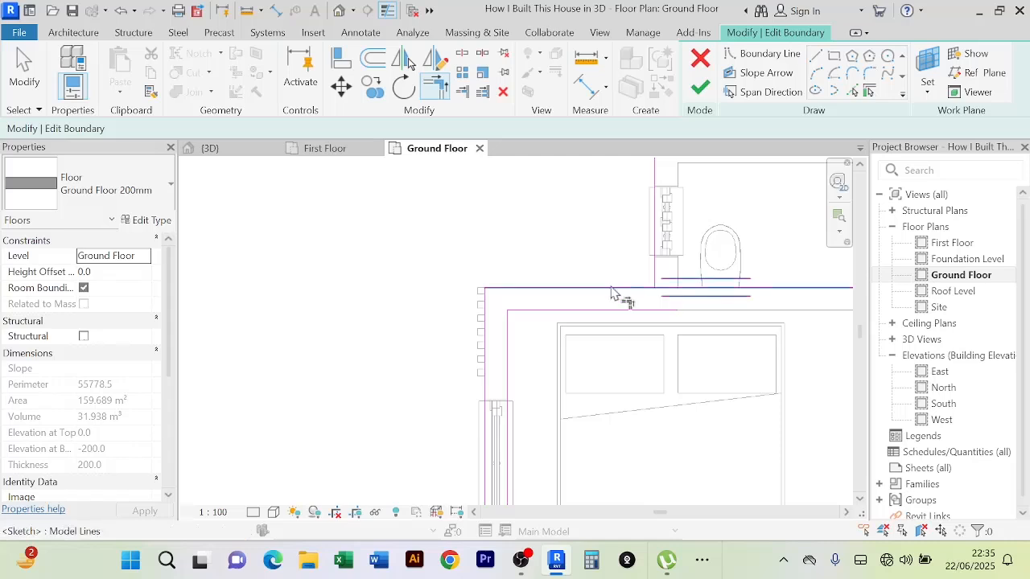
left_click(612, 287)
left_click(656, 271)
scroll(570, 238, "down", 3)
scroll(600, 354, "down", 1)
middle_click_drag(602, 354, 607, 297)
scroll(556, 356, "up", 2)
scroll(574, 336, "up", 2)
scroll(590, 322, "down", 3)
middle_click_drag(602, 333, 584, 416)
right_click(450, 233)
left_click(479, 243)
right_click(460, 216)
left_click(483, 231)
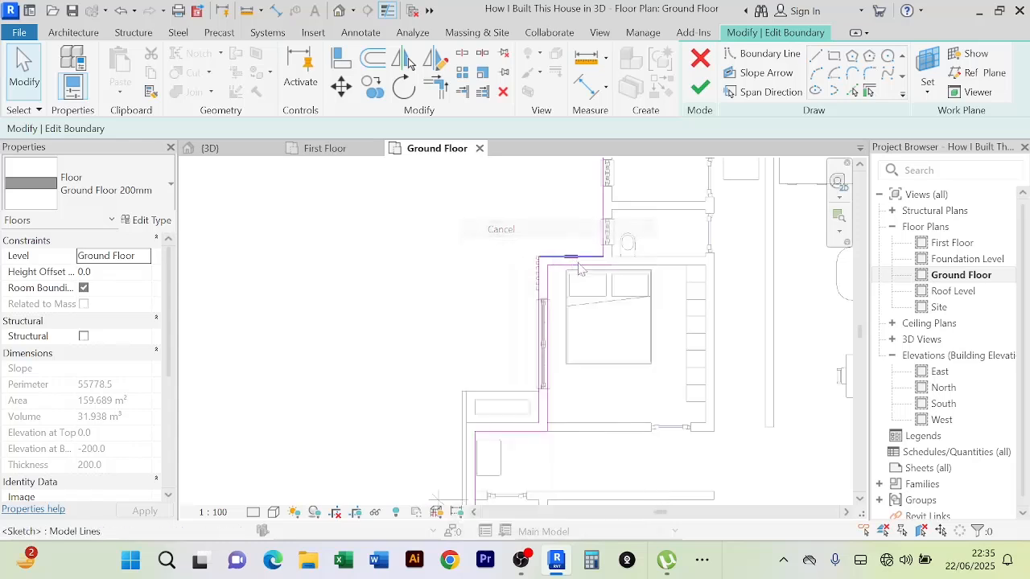
Delete the old inner boundary lines along the bedroom's north and west walls
left_click(590, 266)
key("Delete")
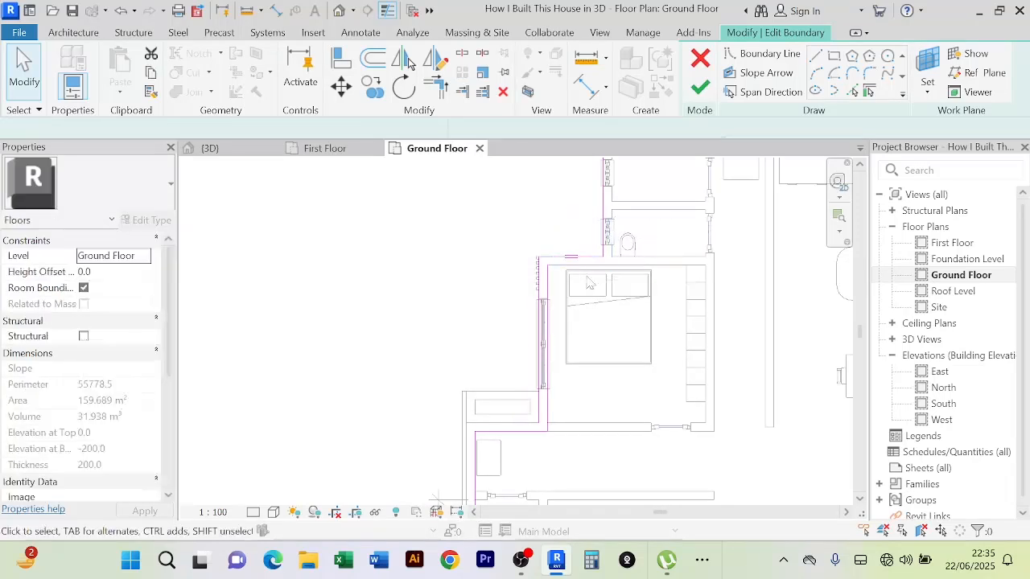
left_click(549, 288)
key("Delete")
Add floor boundary lines along the outer north, west and south faces of the toilet block beside the stairs, with zero offset
scroll(591, 346, "down", 1)
middle_click_drag(592, 347, 606, 284)
scroll(549, 375, "up", 4)
middle_click_drag(554, 367, 553, 380)
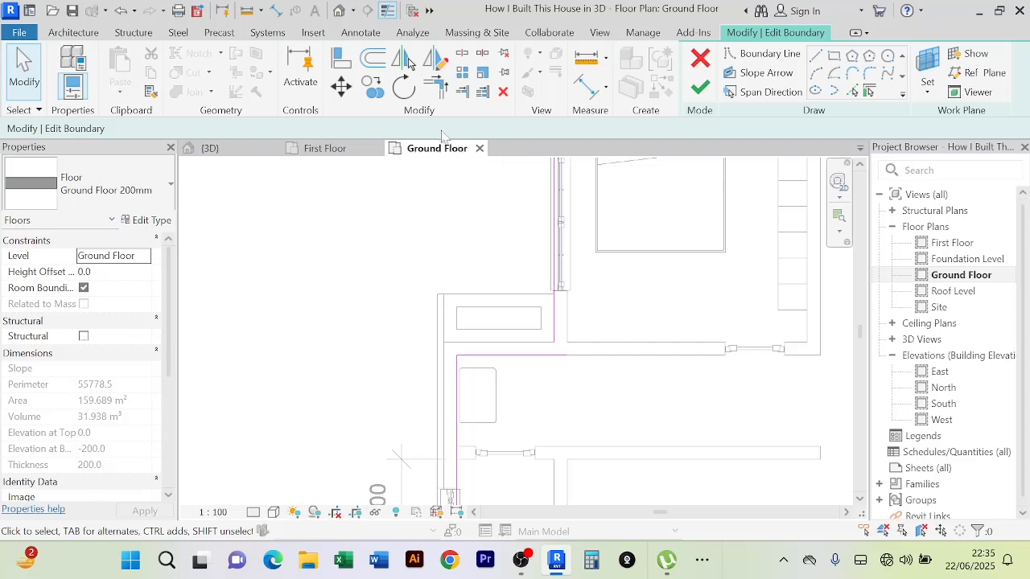
left_click(851, 91)
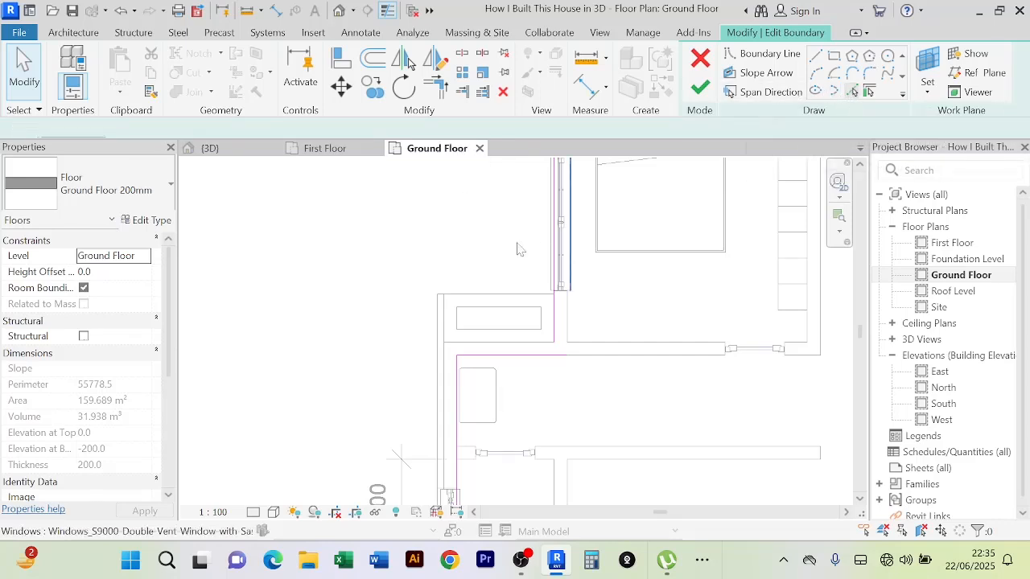
left_click(505, 296)
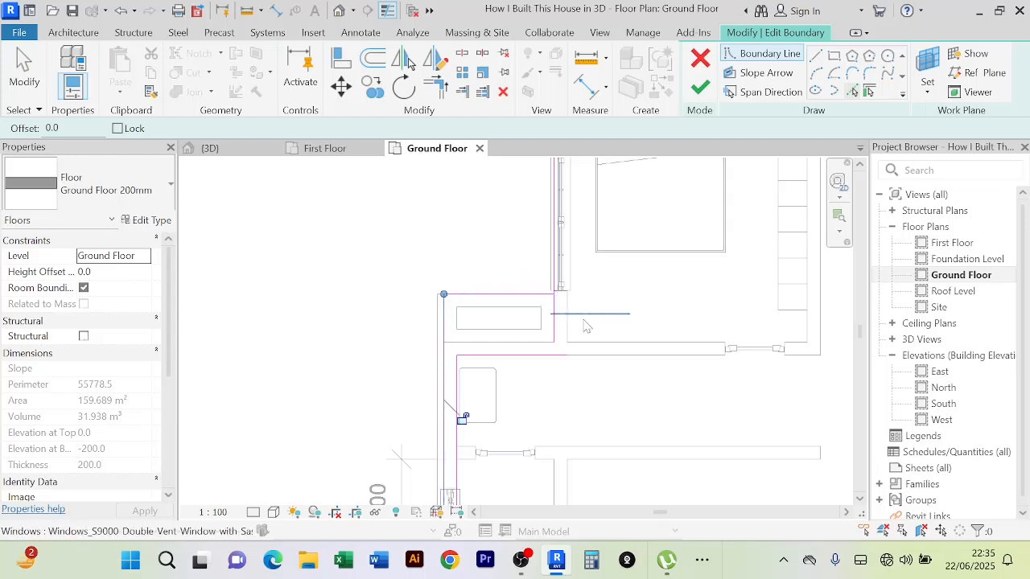
scroll(586, 326, "down", 3)
scroll(608, 382, "up", 4)
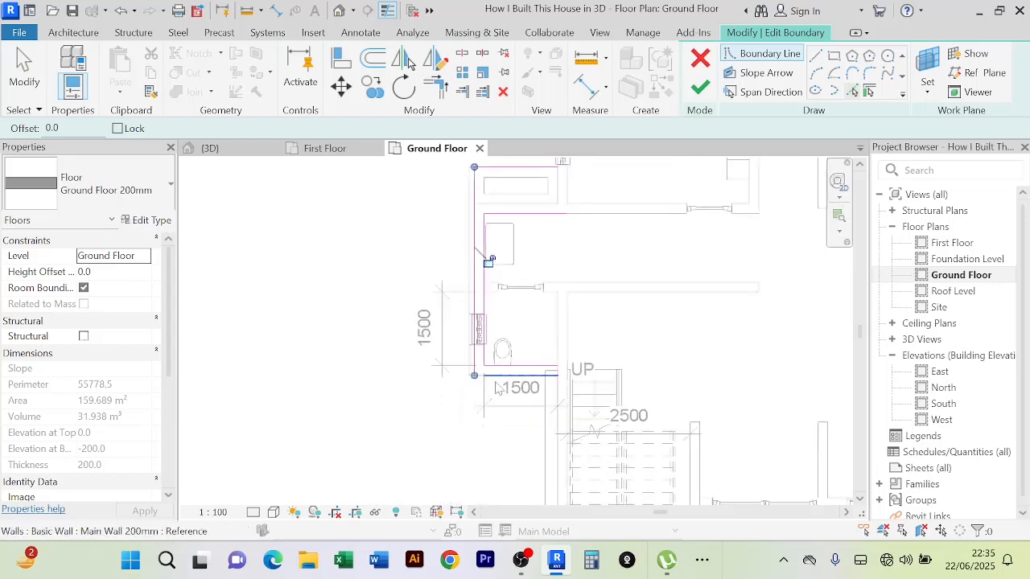
left_click(509, 372)
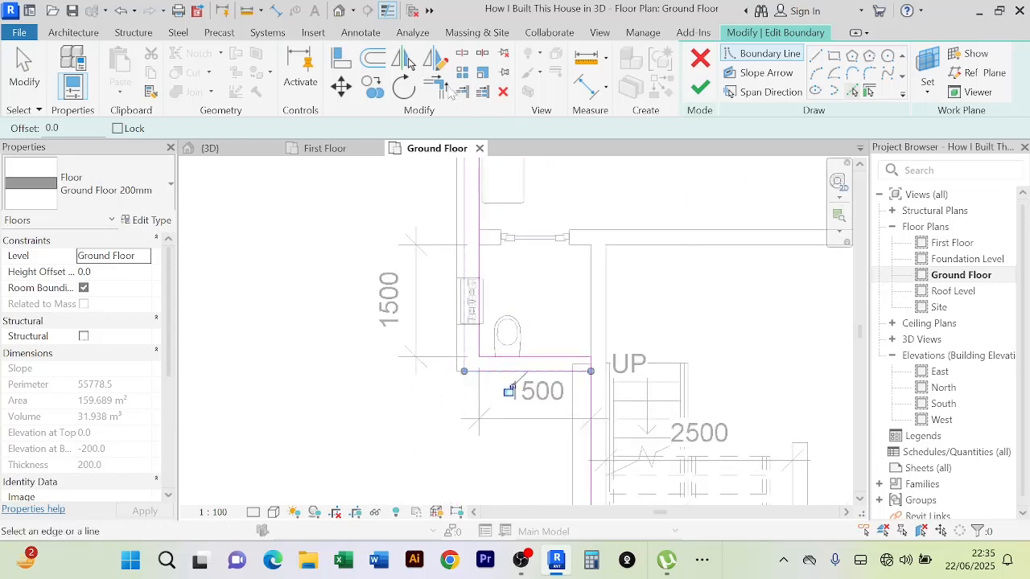
key("Escape")
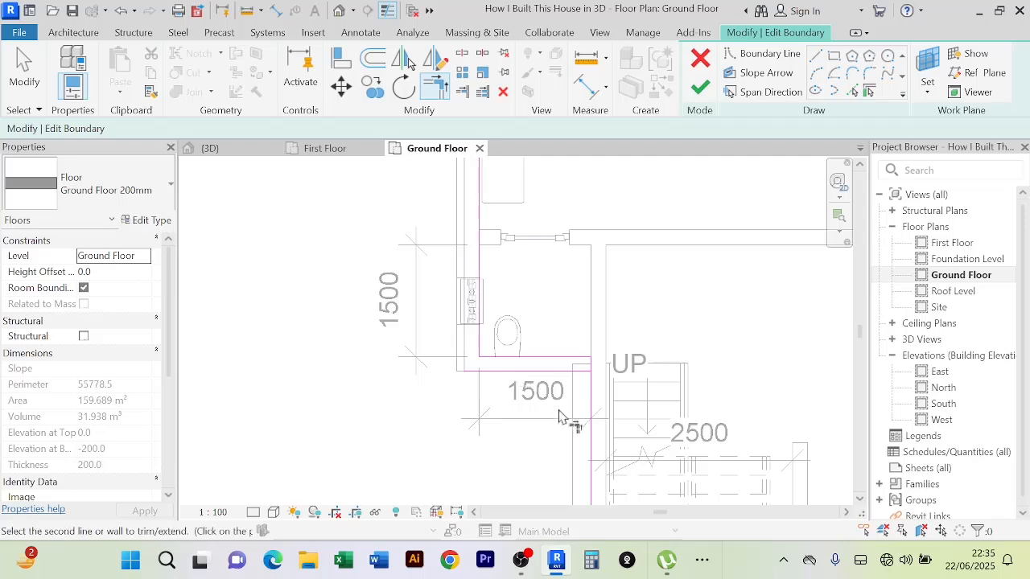
Trim the toilet block's new outer boundary lines into corners with each other and with the adjoining bedroom and stair boundary lines
middle_click_drag(564, 257, 558, 461)
key("t")
key("r")
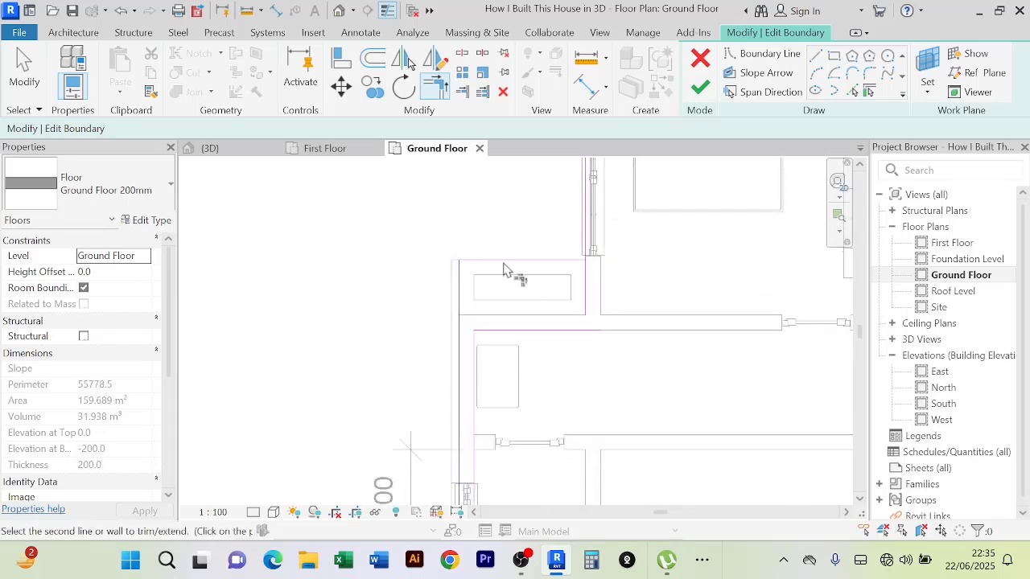
right_click(492, 226)
left_click(552, 231)
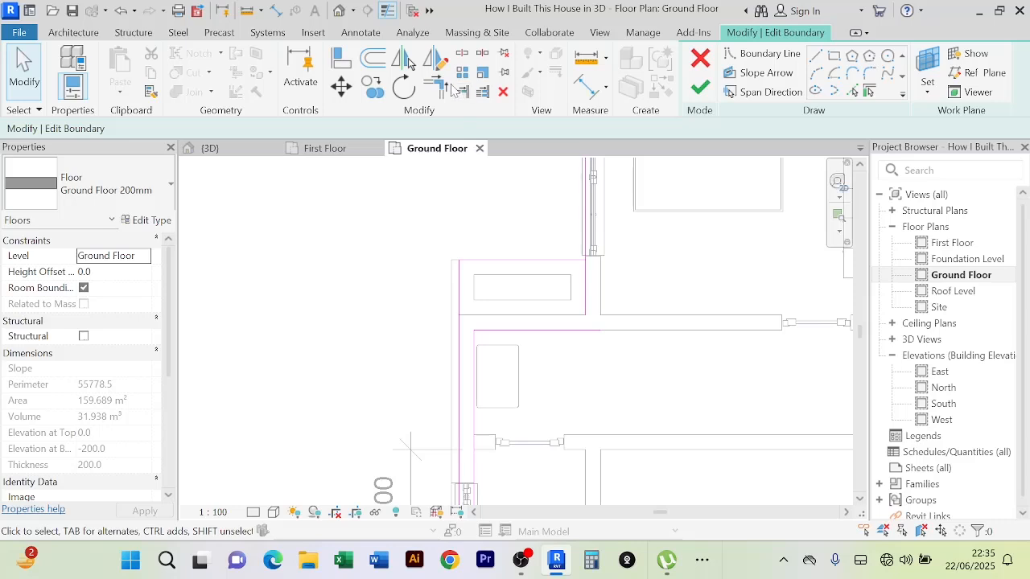
left_click(436, 86)
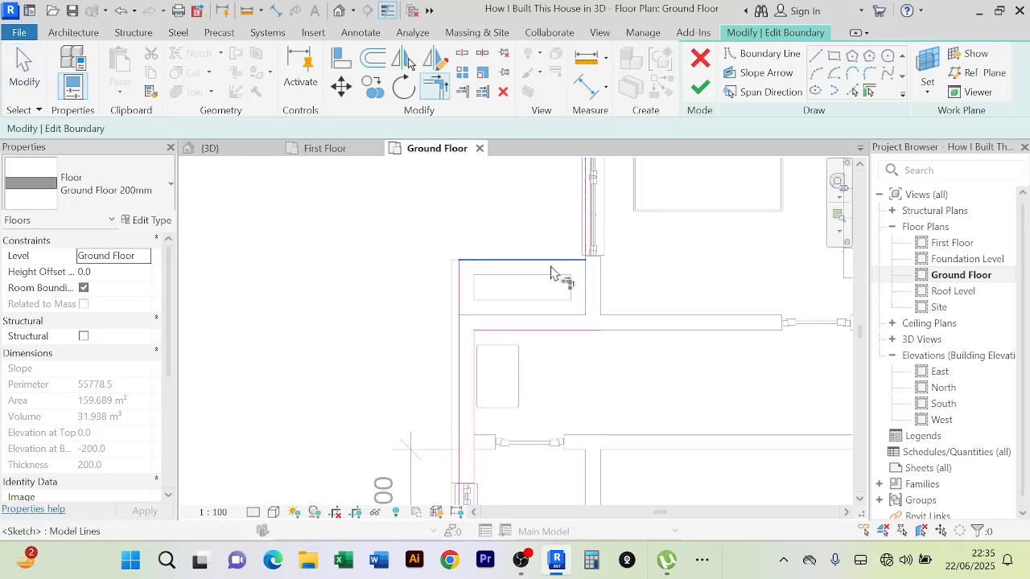
scroll(650, 354, "down", 3)
middle_click_drag(645, 378, 607, 294)
scroll(581, 346, "up", 3)
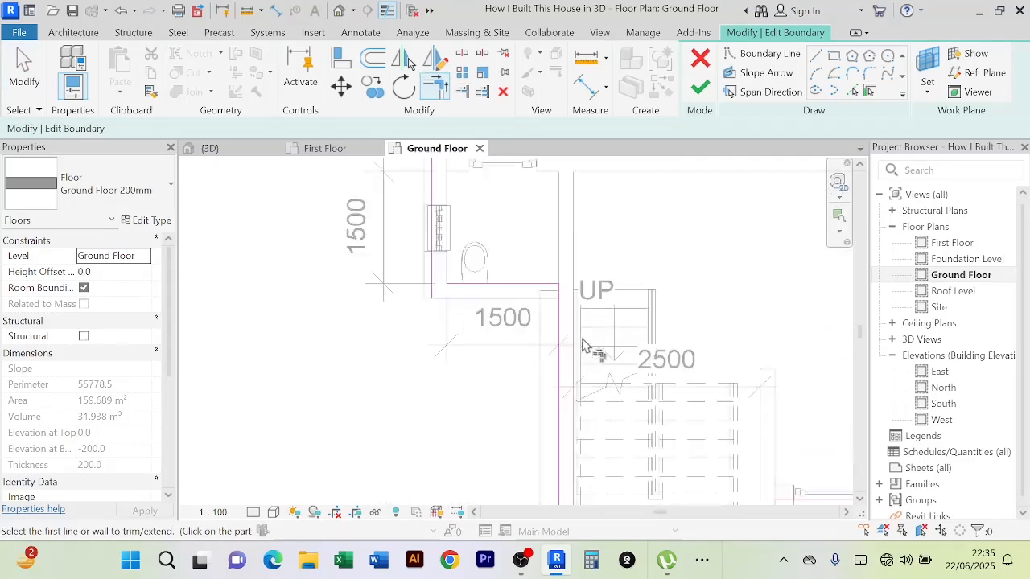
middle_click_drag(585, 345, 609, 268)
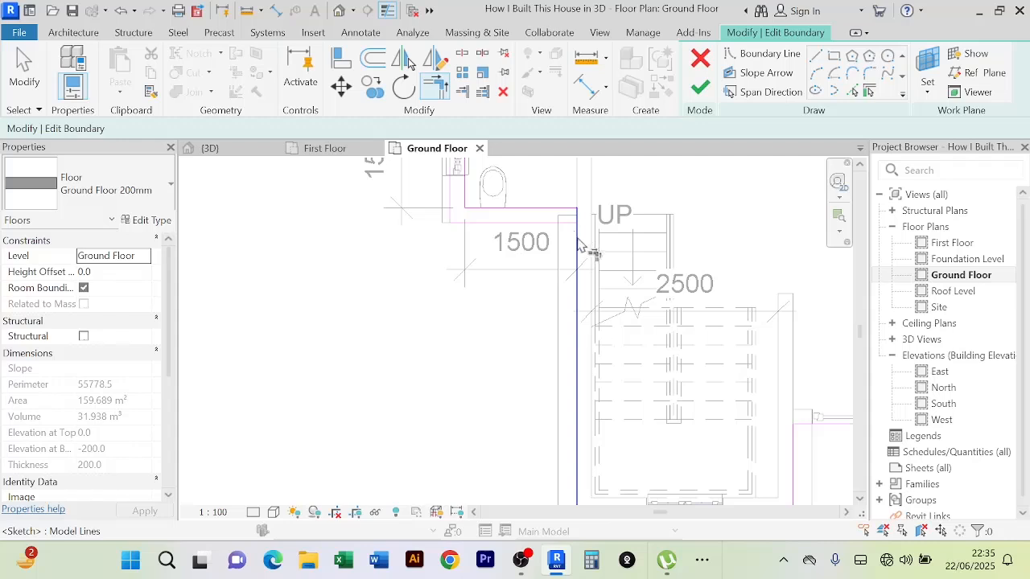
scroll(651, 241, "down", 2)
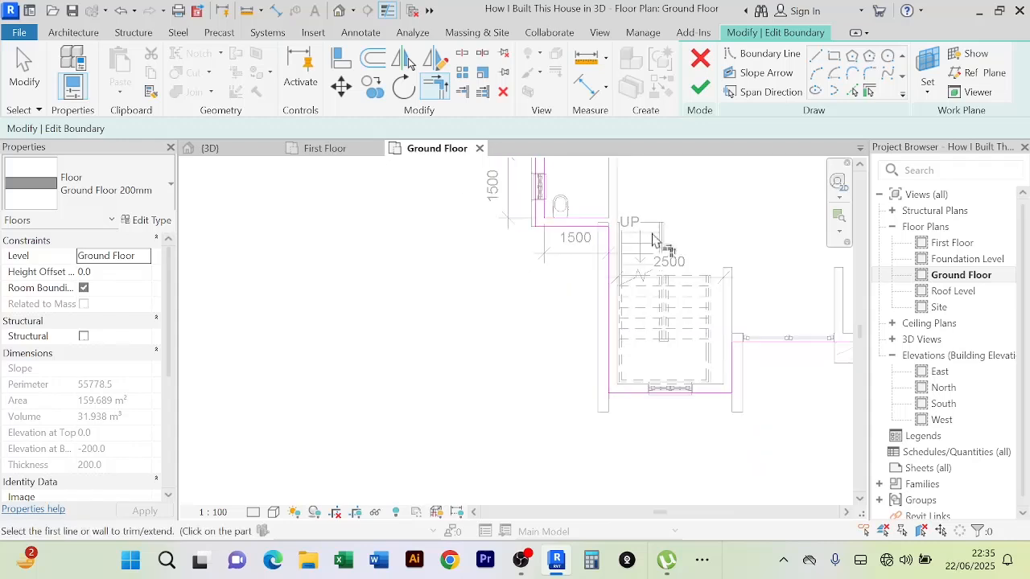
middle_click_drag(651, 240, 650, 368)
Delete the old inner floor boundary lines along the toilet block's north and west walls
right_click(439, 238)
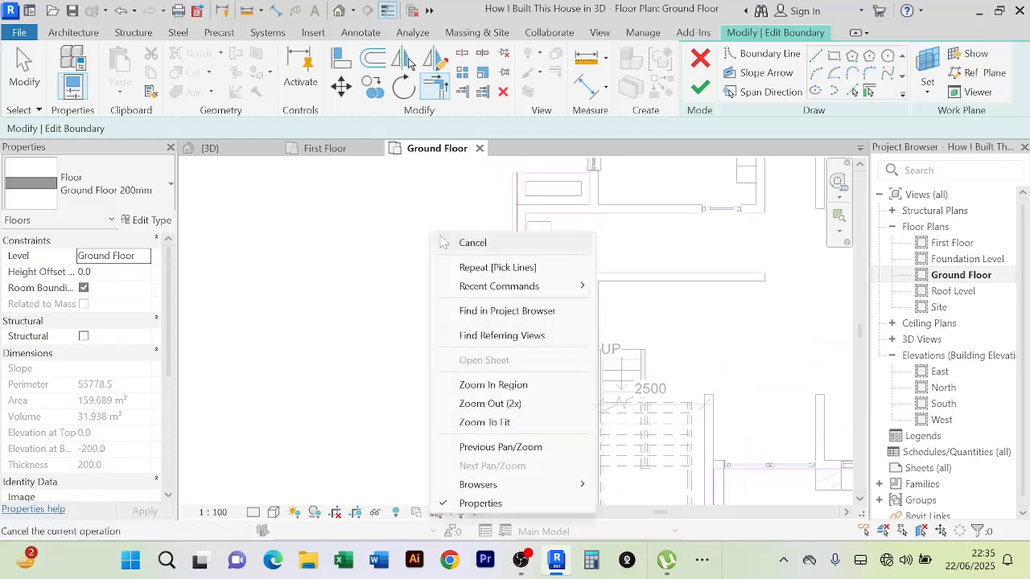
left_click(445, 242)
left_click(578, 218)
key("Delete")
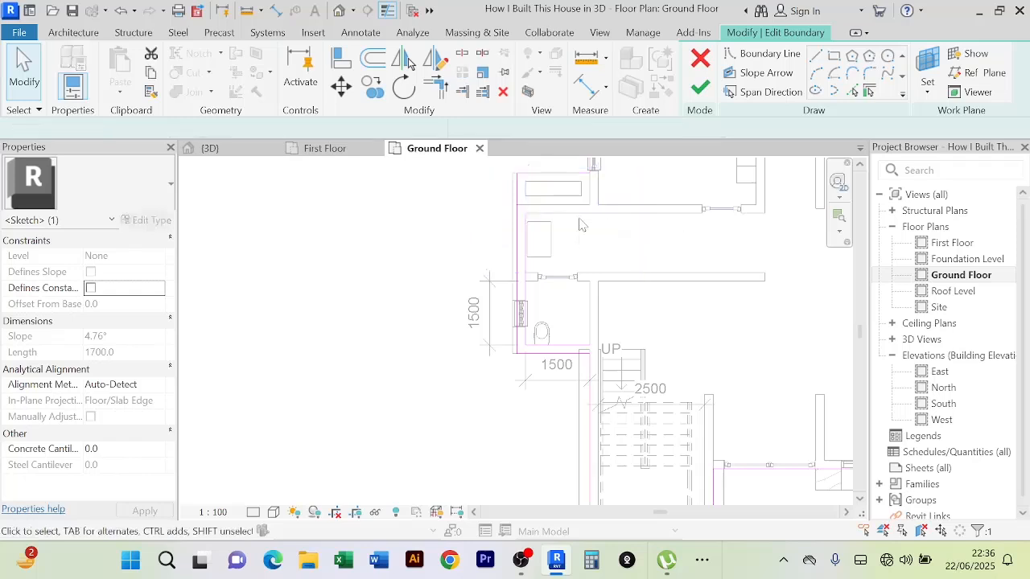
left_click(529, 261)
key("Delete")
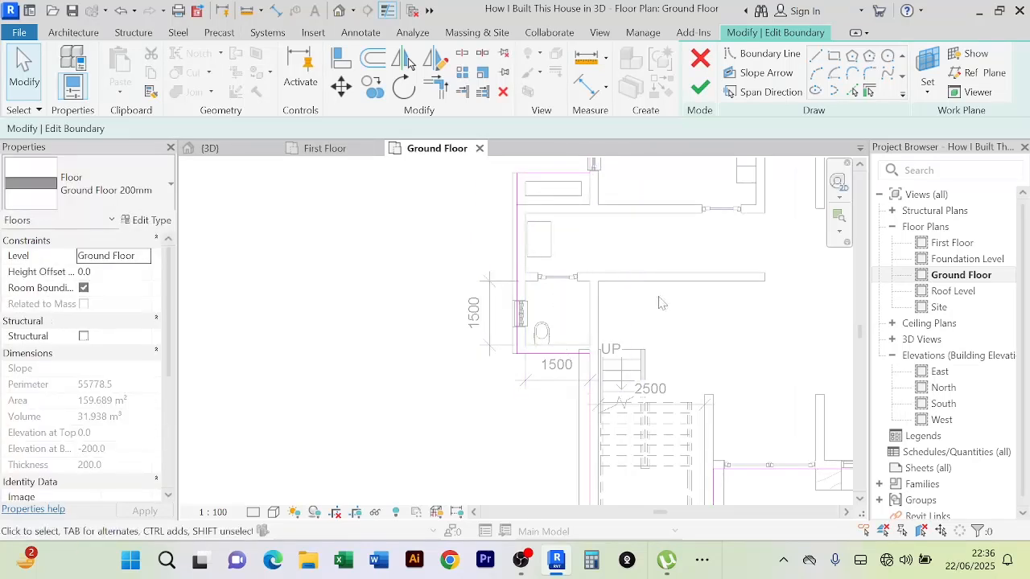
Try to finish the floor boundary edit, locate the intersecting lines at the house's northeast corner, and continue sketching
scroll(555, 312, "down", 4)
middle_click_drag(587, 298, 555, 322)
scroll(609, 187, "up", 5)
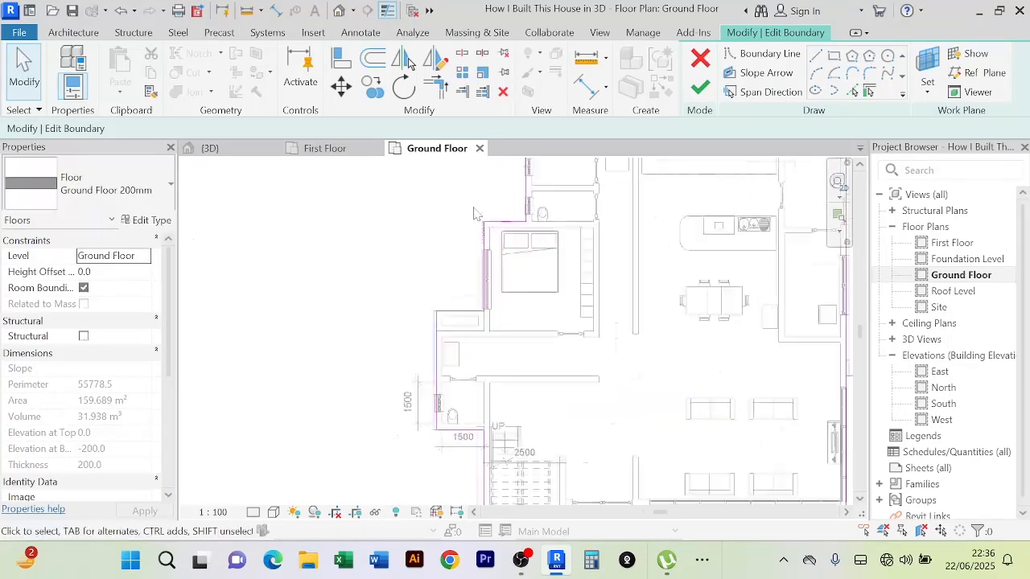
left_click(699, 90)
scroll(708, 283, "down", 6)
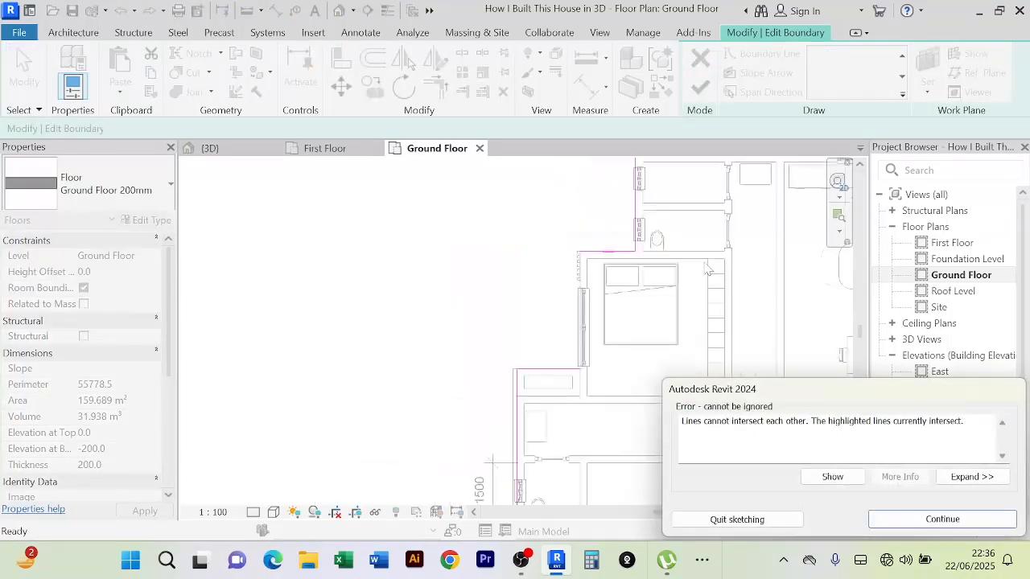
middle_click_drag(707, 283, 472, 306)
scroll(630, 231, "up", 2)
scroll(588, 256, "up", 2)
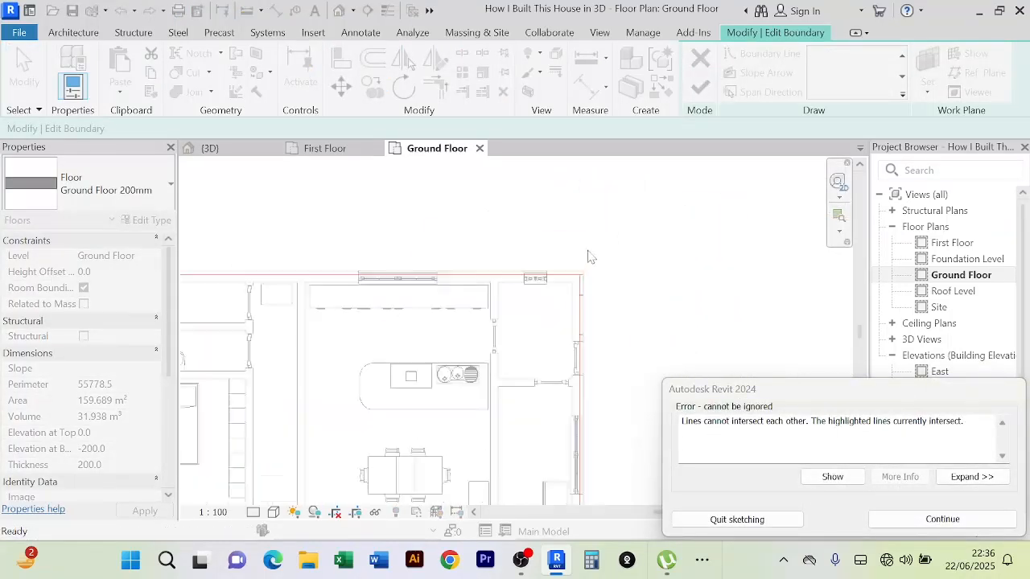
left_click(941, 519)
Trim the north and east boundary lines to a corner at the house's northeast corner and finish the boundary edit
scroll(567, 314, "up", 5)
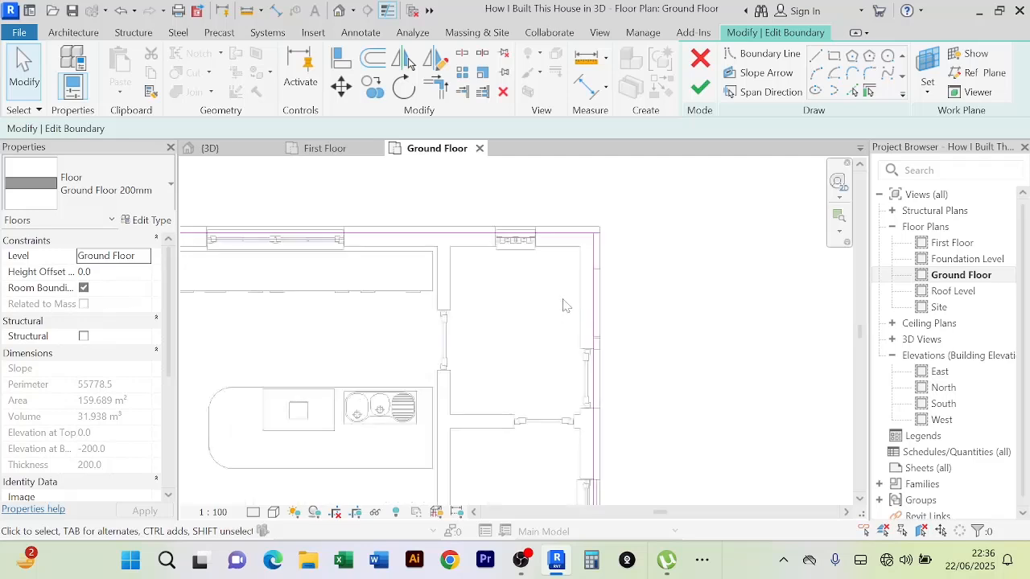
scroll(575, 232, "up", 2)
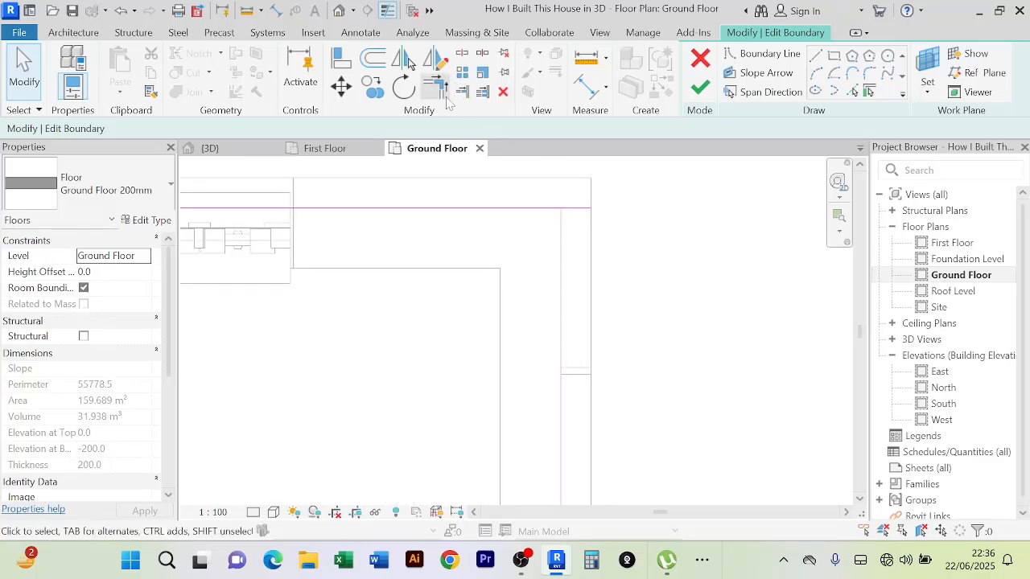
left_click(435, 87)
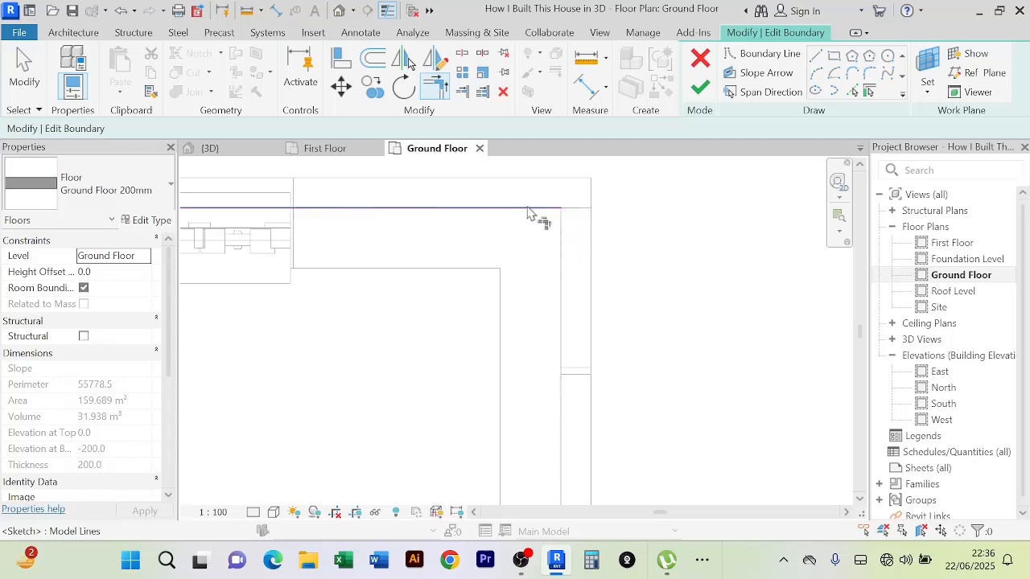
scroll(697, 214, "down", 2)
left_click(700, 95)
scroll(751, 286, "down", 3)
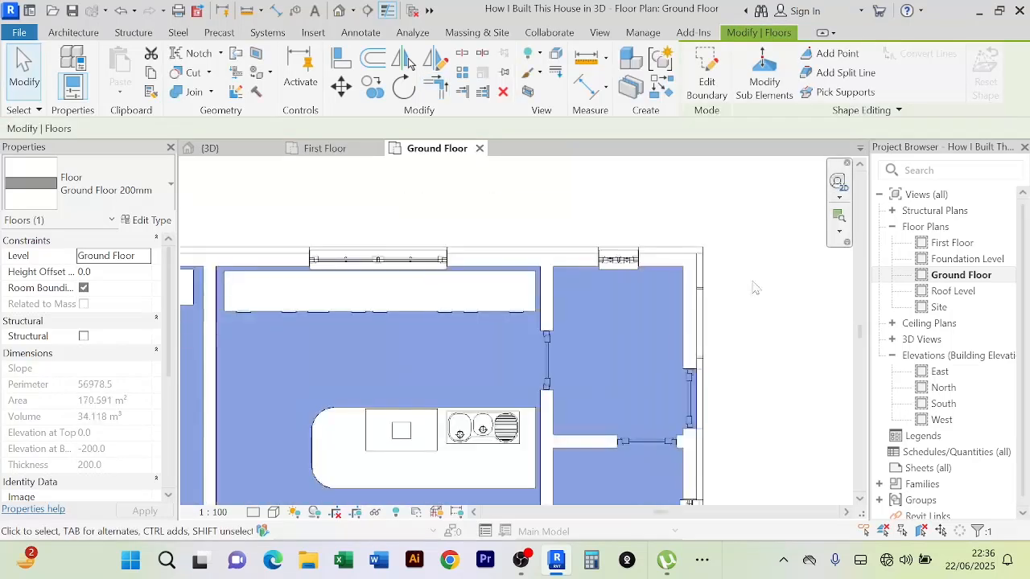
Open the 3D view and inspect the ground floor slab's edge beneath the front walls and glazing
left_click(241, 153)
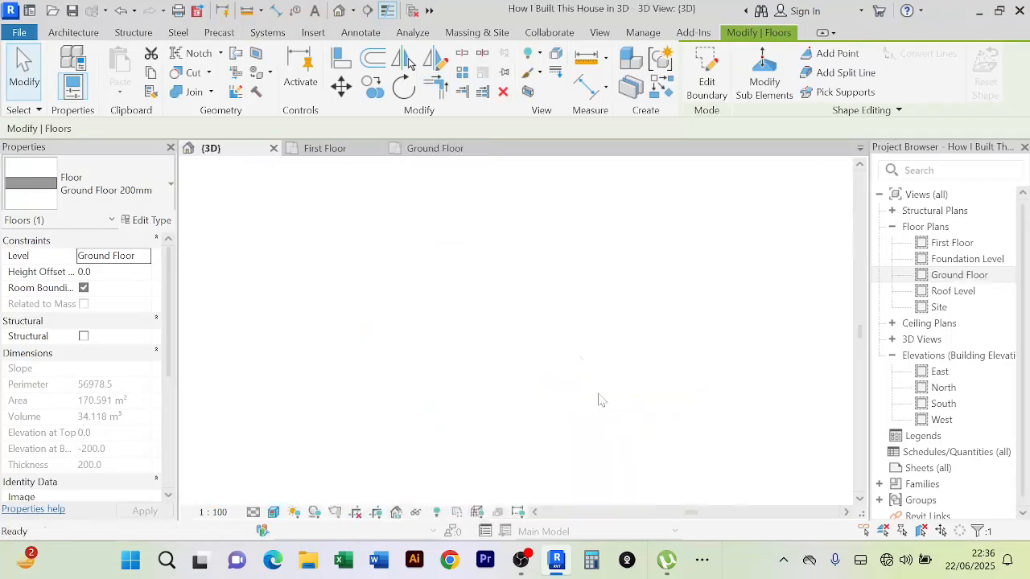
middle_click_drag(383, 465, 593, 408, "shift")
scroll(555, 407, "up", 3)
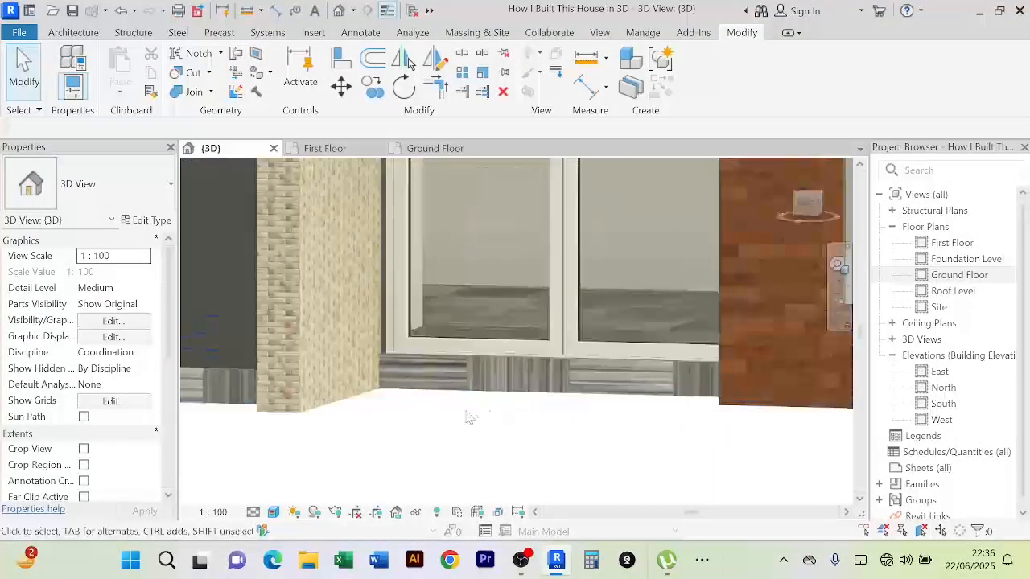
middle_click_drag(470, 418, 407, 427, "shift")
scroll(489, 414, "down", 5)
scroll(407, 425, "down", 2)
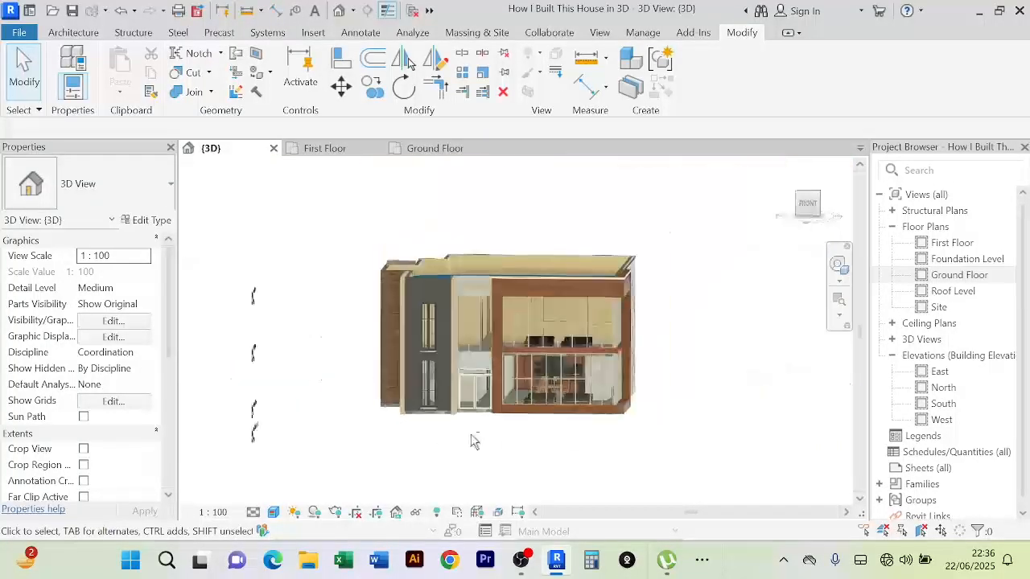
middle_click_drag(473, 441, 796, 406, "shift")
scroll(541, 445, "up", 5)
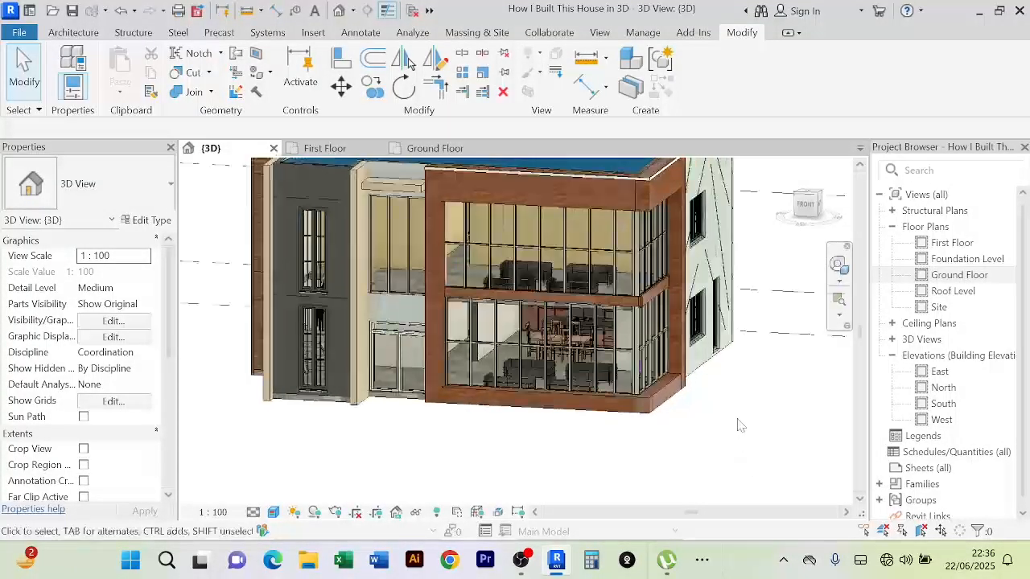
scroll(740, 425, "down", 3)
middle_click_drag(740, 425, 768, 401, "shift")
scroll(742, 435, "up", 3)
scroll(728, 439, "down", 3)
scroll(650, 435, "up", 2)
middle_click_drag(648, 437, 619, 448, "shift")
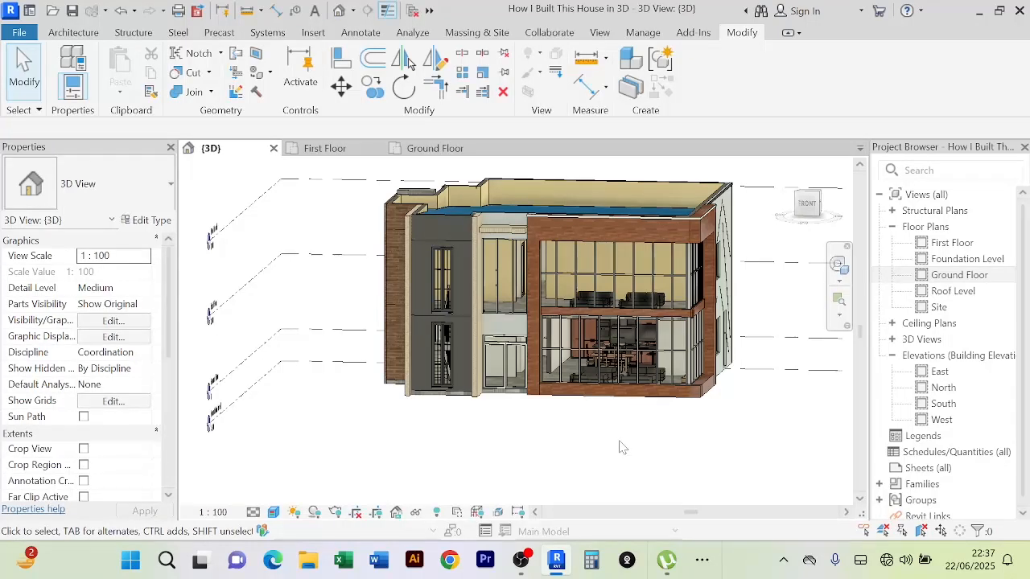
Examine the base of the house's east, rear and west walls around the extended slab
middle_click_drag(630, 442, 568, 416, "shift")
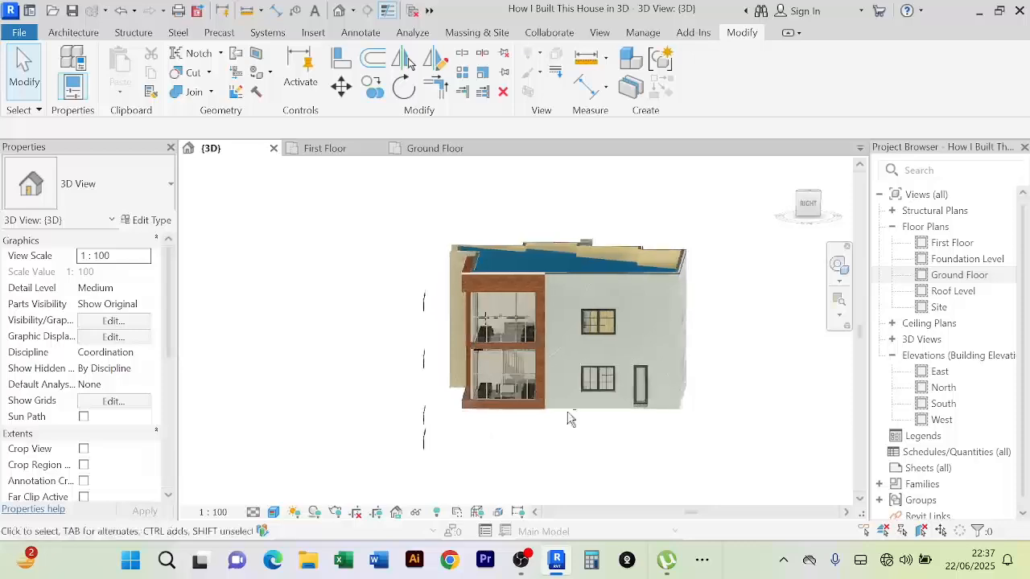
scroll(585, 435, "up", 3)
scroll(591, 444, "up", 2)
middle_click_drag(586, 447, 507, 447, "shift")
scroll(541, 447, "down", 3)
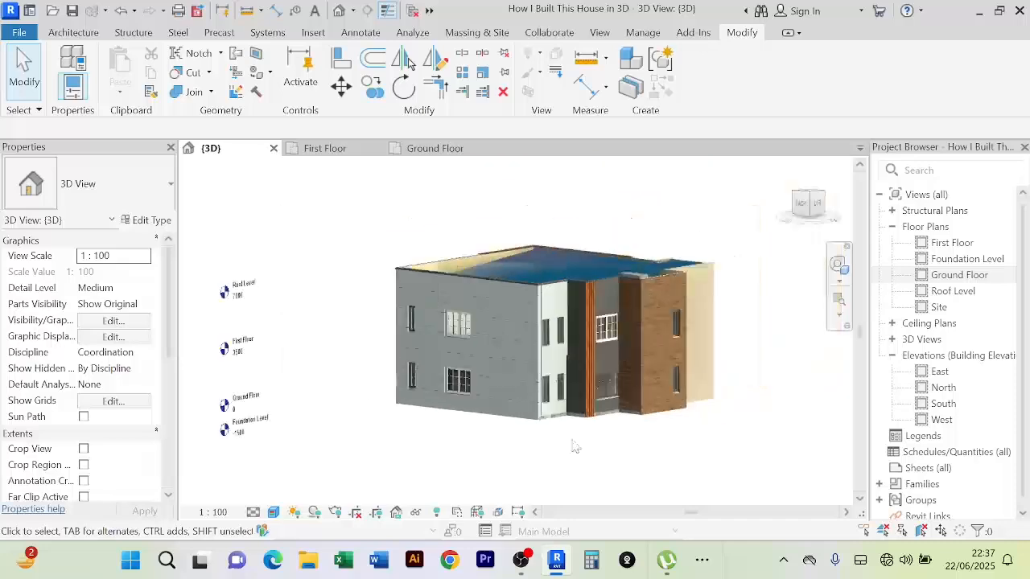
middle_click_drag(574, 448, 345, 451, "shift")
scroll(335, 446, "up", 3)
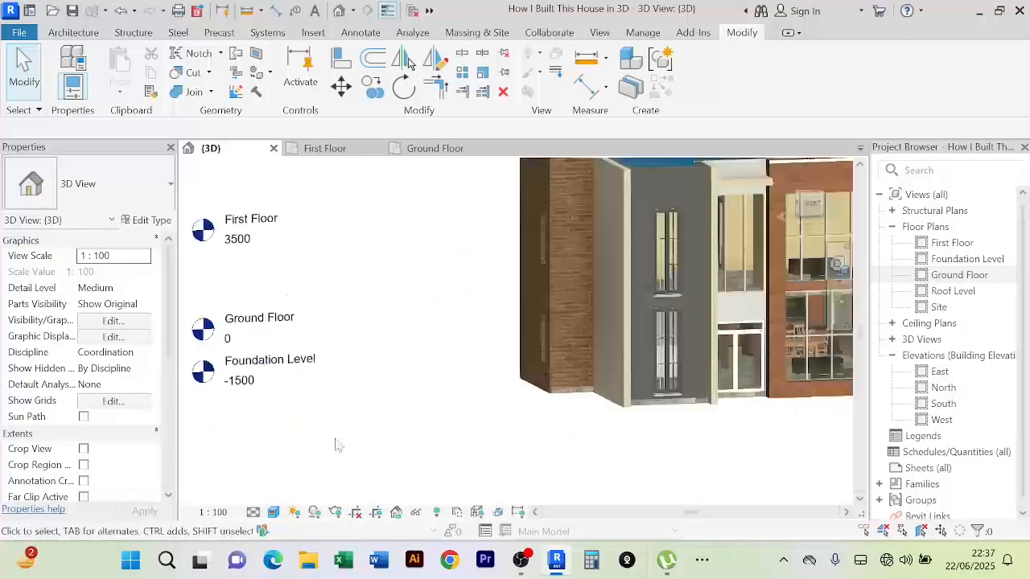
scroll(336, 447, "down", 3)
middle_click_drag(443, 458, 808, 447, "shift")
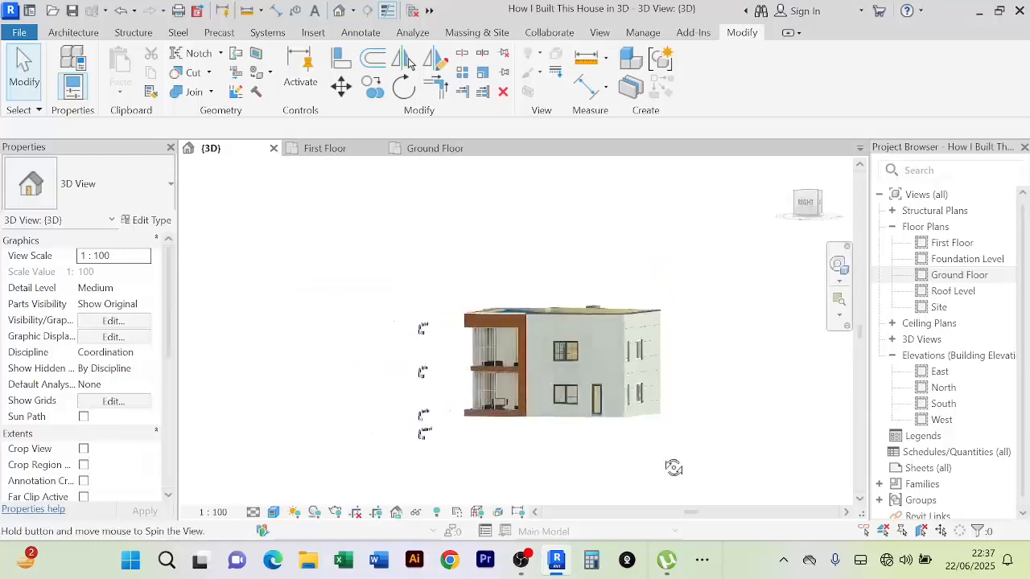
scroll(631, 454, "up", 5)
middle_click_drag(630, 455, 674, 488)
scroll(634, 476, "down", 3)
scroll(620, 469, "up", 3)
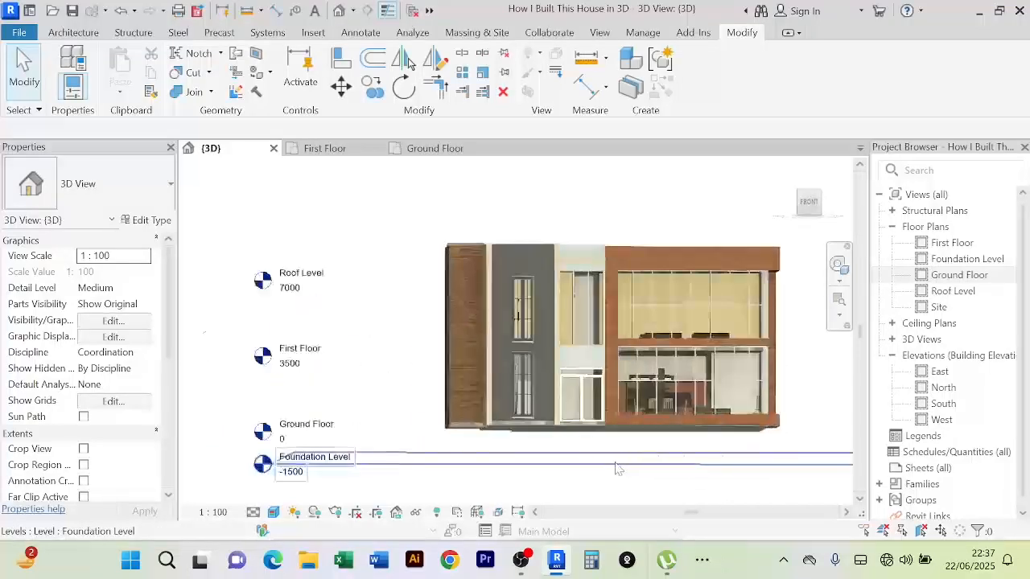
Review the whole house exterior from all sides, checking the wall finishes, glazing and slab edge
mouse_move(609, 467)
middle_mouse_down("shift")
mouse_move(685, 483)
mouse_move(597, 472)
middle_mouse_up("shift")
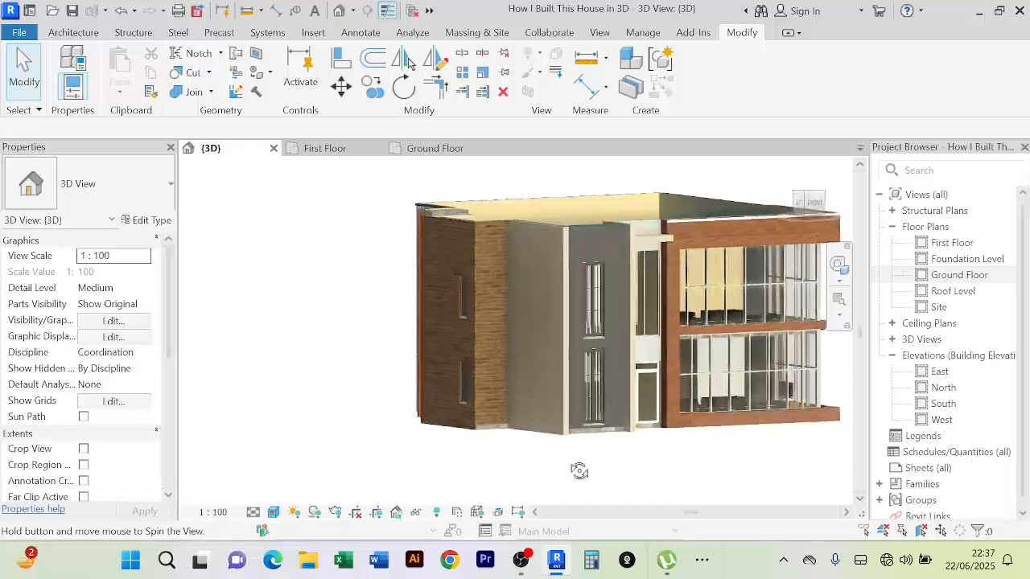
middle_click_drag(679, 481, 574, 485, "shift")
scroll(658, 473, "up", 2)
scroll(658, 473, "down", 2)
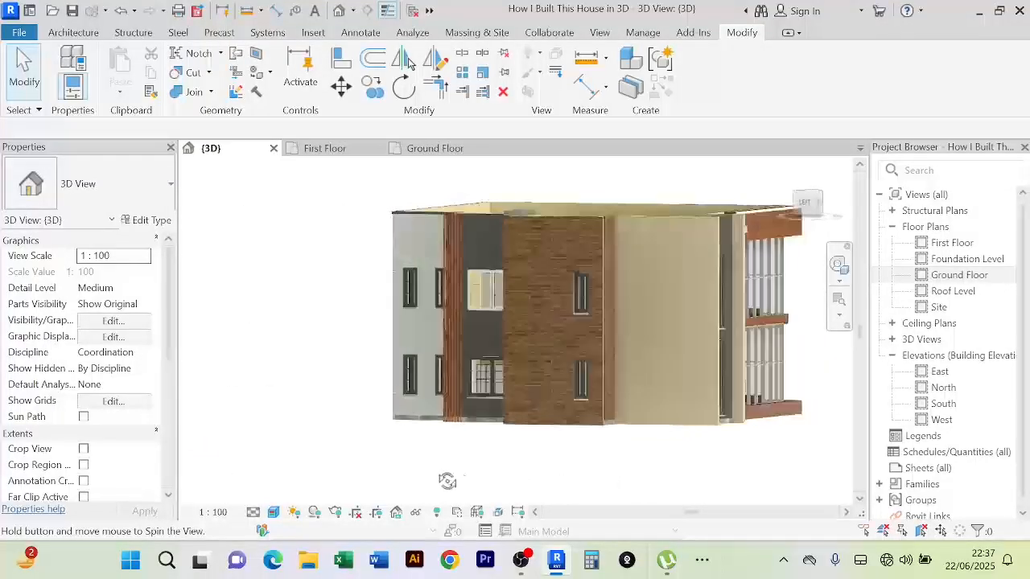
scroll(497, 475, "up", 2)
scroll(497, 475, "down", 2)
middle_click_drag(498, 477, 506, 484, "shift")
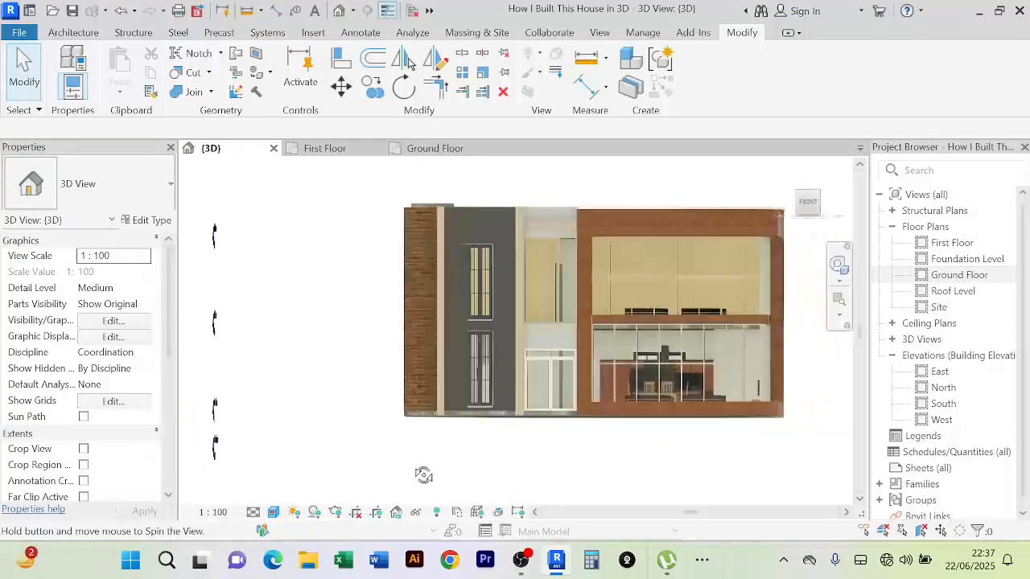
middle_click_drag(423, 475, 400, 475, "shift")
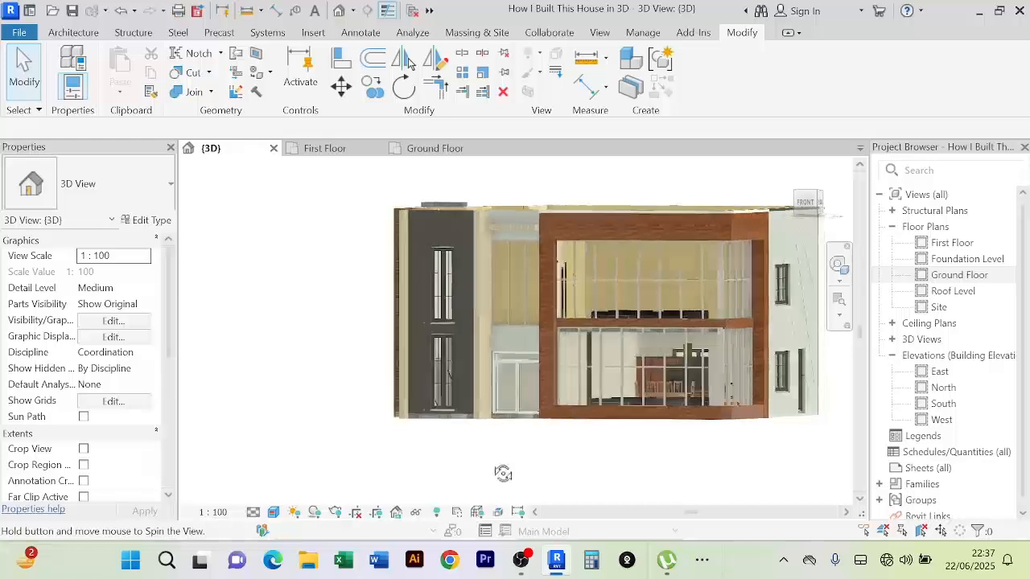
middle_click_drag(503, 473, 613, 456, "shift")
scroll(536, 469, "up", 3)
scroll(536, 469, "down", 2)
scroll(476, 469, "up", 2)
scroll(476, 466, "down", 2)
scroll(472, 456, "up", 2)
scroll(472, 457, "down", 3)
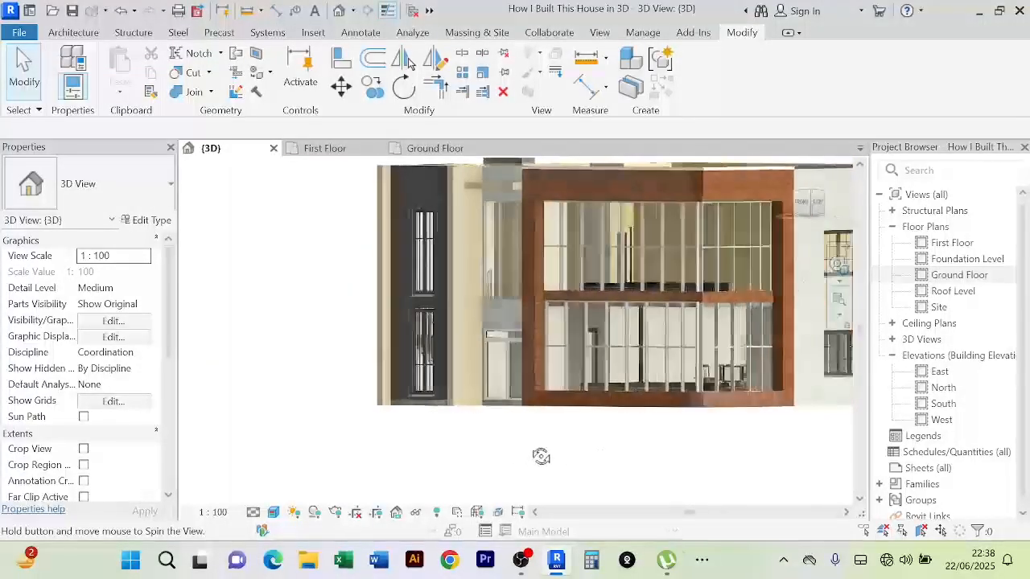
middle_click_drag(541, 456, 458, 465, "shift")
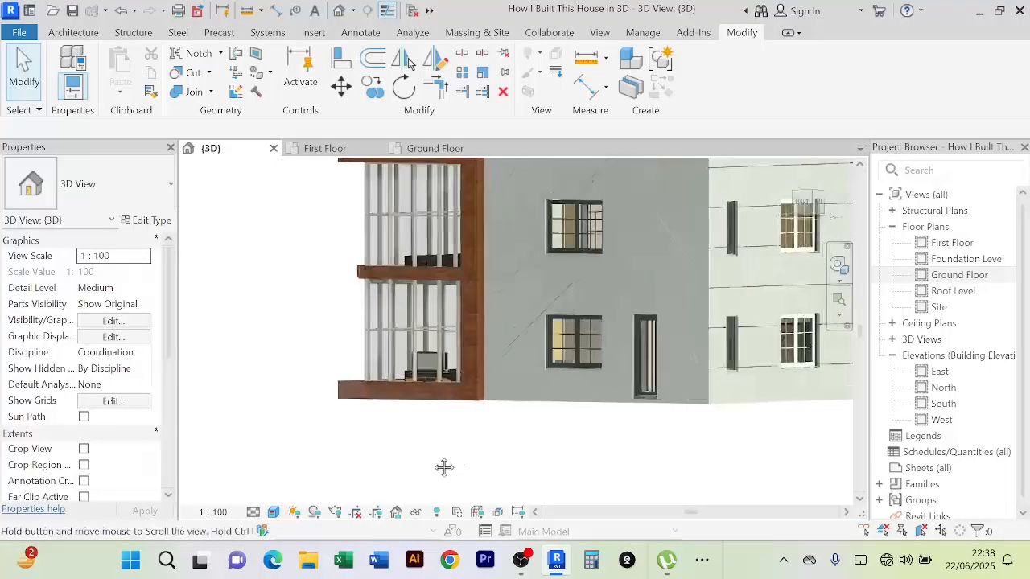
scroll(750, 419, "up", 3)
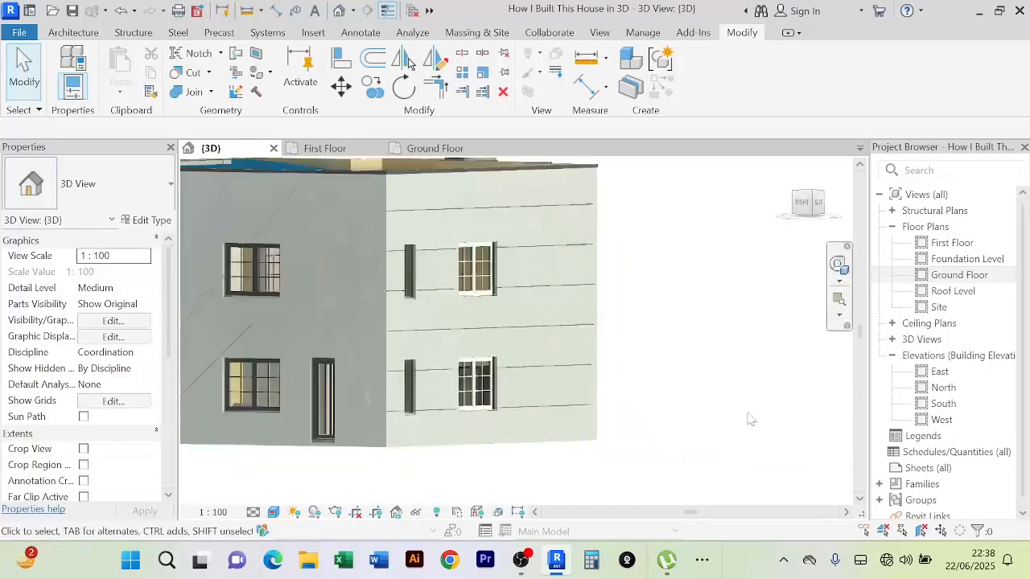
scroll(676, 392, "down", 3)
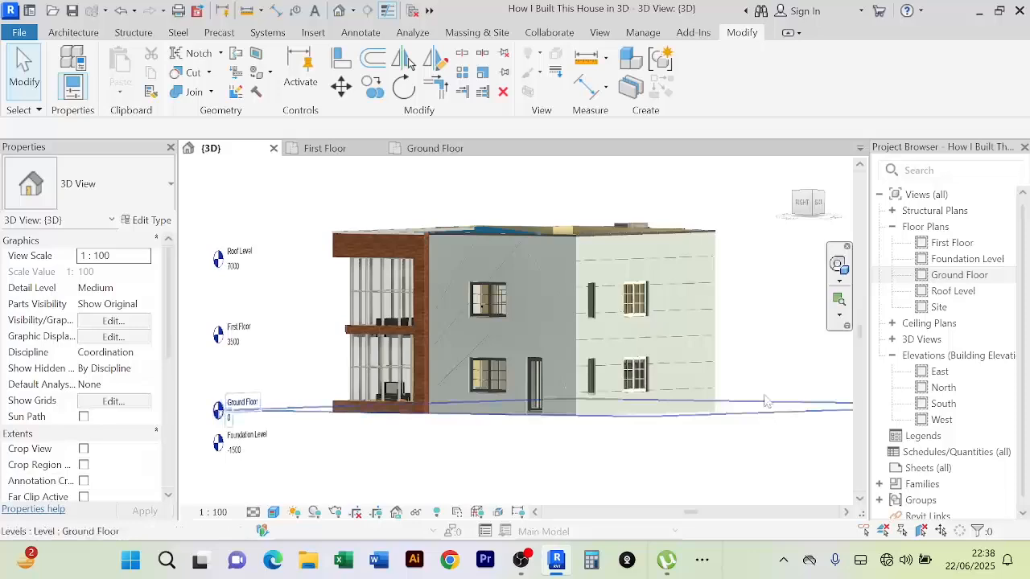
middle_click_drag(766, 400, 567, 464, "shift")
scroll(603, 445, "up", 5)
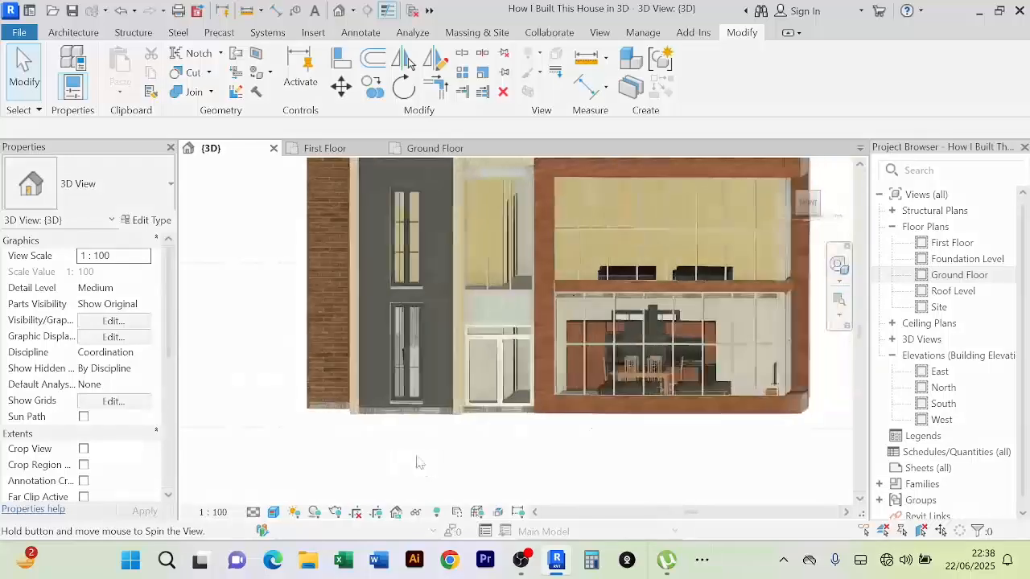
middle_click_drag(418, 463, 471, 464, "shift")
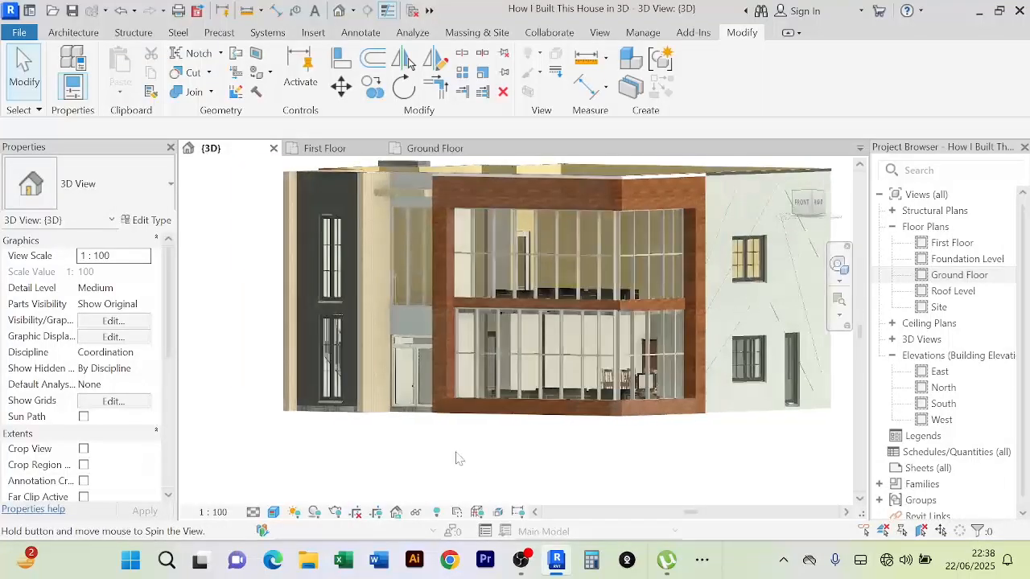